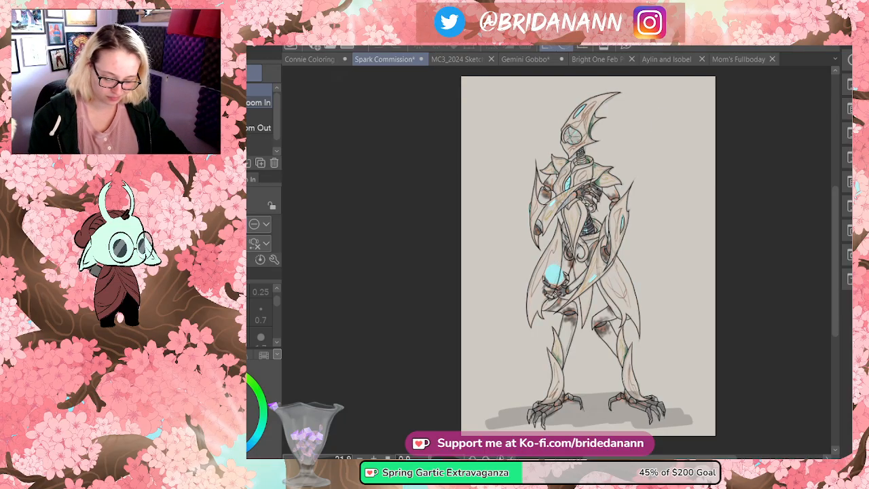
# - Erase the brown base colour that spills past the outlines of the armour plates hanging from the hips
pyautogui.moveTo(598, 121); pyautogui.dragTo(626, 123)
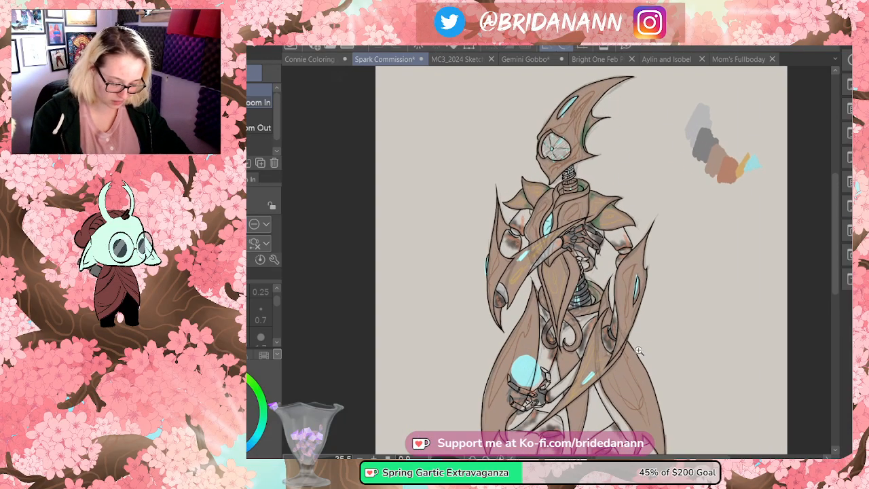
pyautogui.moveTo(645, 384); pyautogui.dragTo(691, 308)
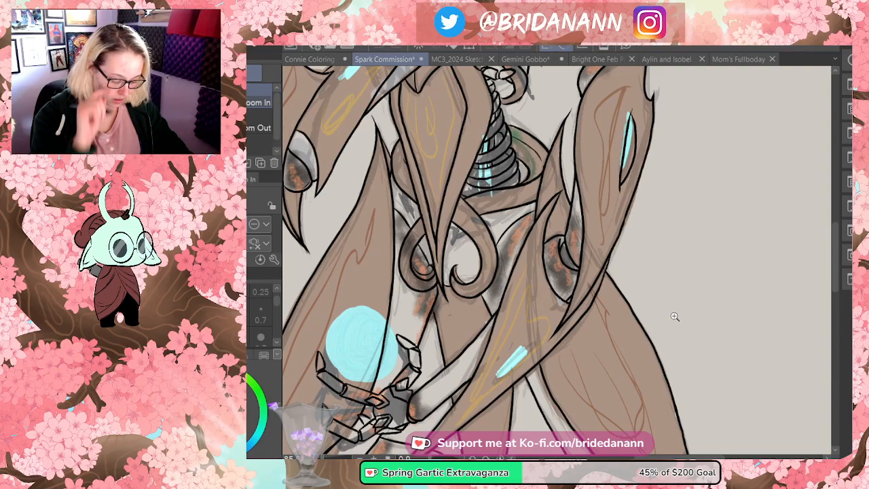
pyautogui.moveTo(721, 223); pyautogui.dragTo(715, 241)
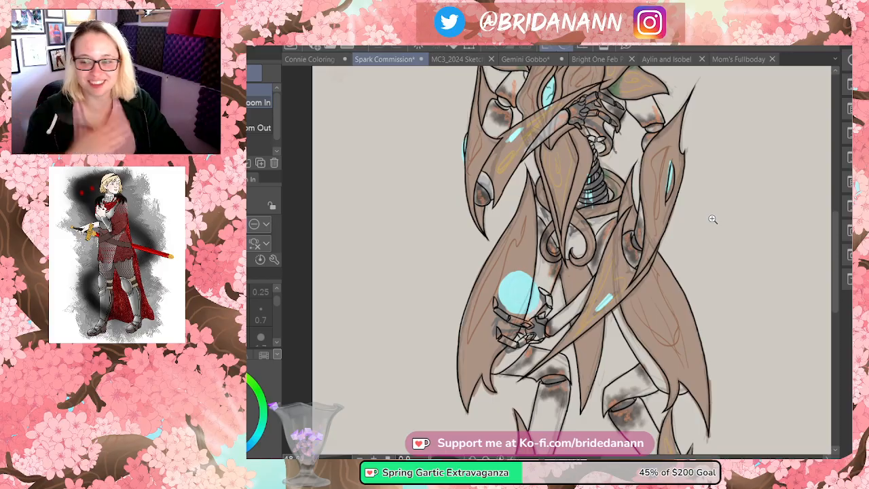
pyautogui.click(676, 266)
pyautogui.moveTo(681, 270); pyautogui.dragTo(672, 290)
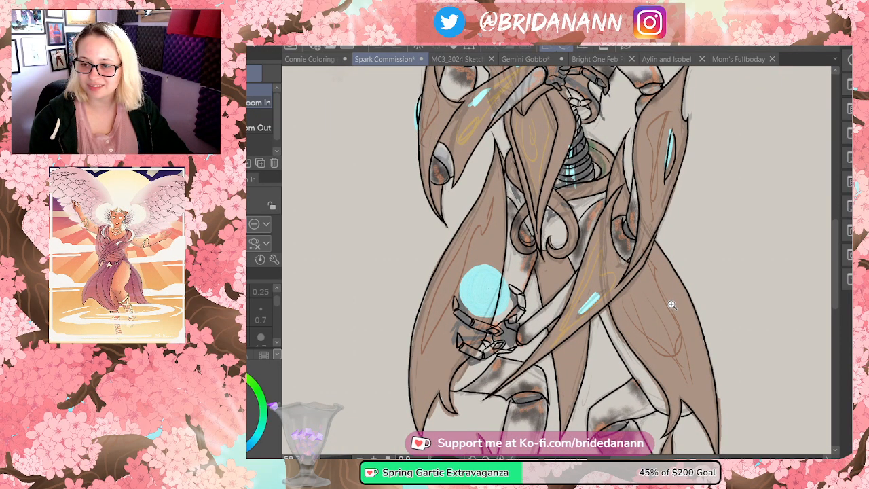
pyautogui.click(681, 321)
pyautogui.press('e')
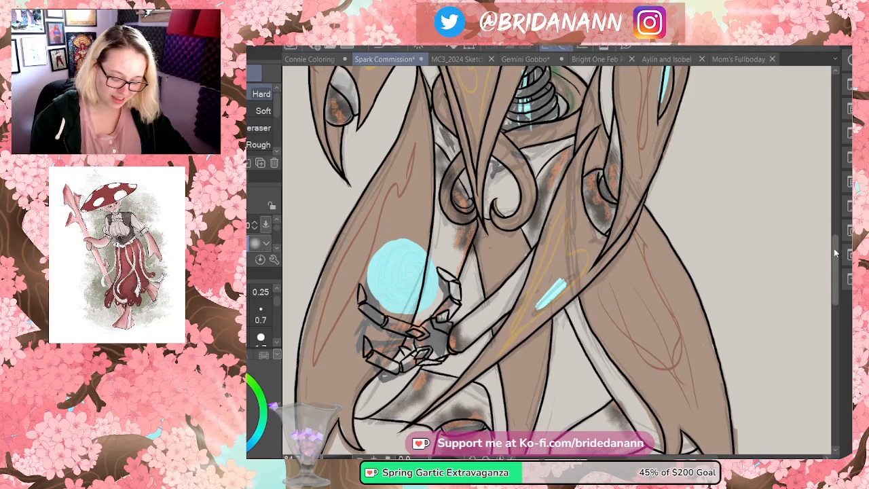
pyautogui.scroll(-5, 837, 252)
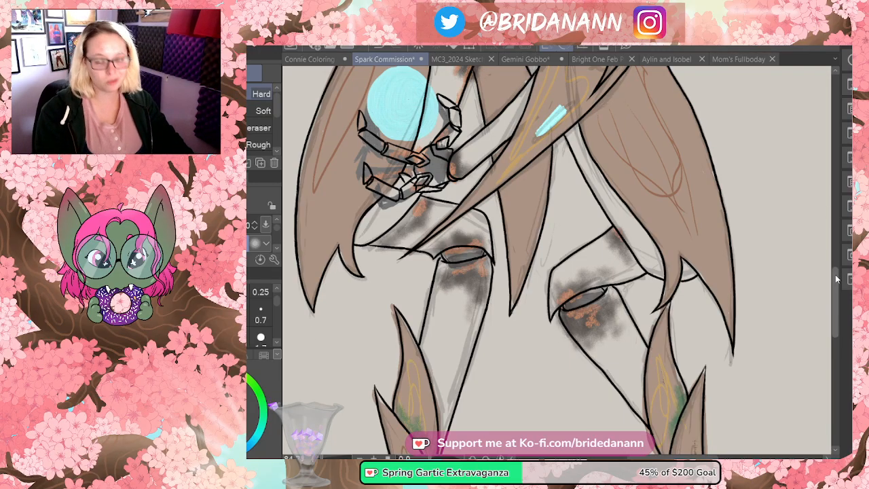
pyautogui.scroll(2, 836, 257)
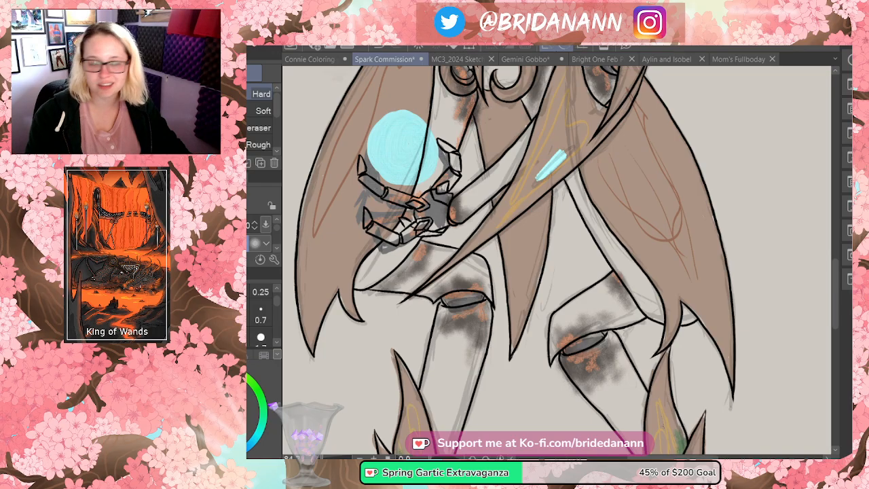
# - Erase the brown overspill along the outer edges of the shin plates on both legs
pyautogui.moveTo(837, 258); pyautogui.dragTo(835, 314)
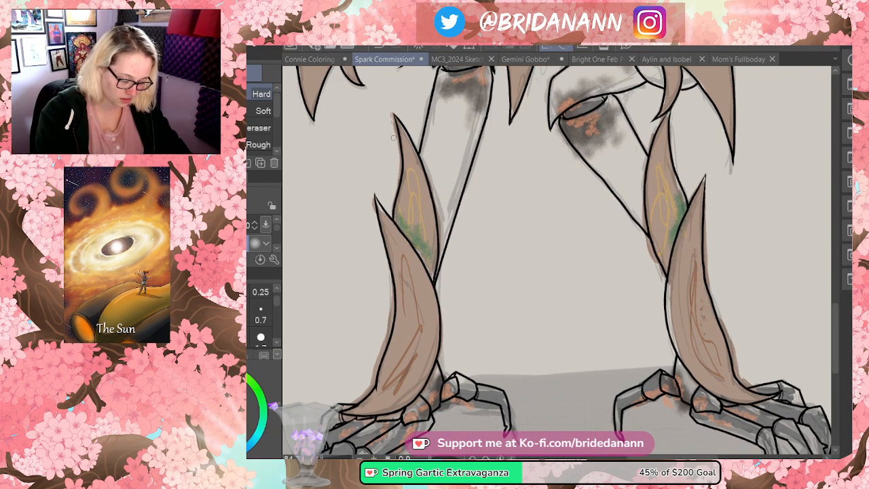
pyautogui.moveTo(394, 131); pyautogui.dragTo(401, 175)
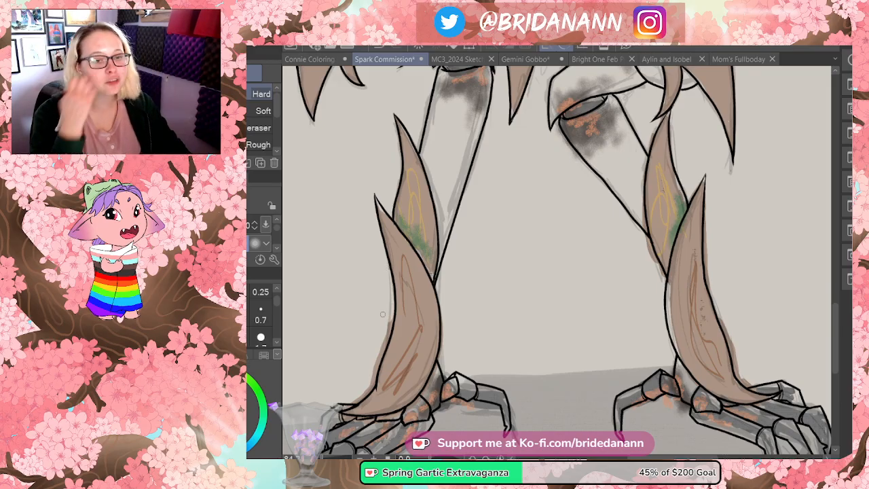
pyautogui.moveTo(389, 315); pyautogui.dragTo(358, 400)
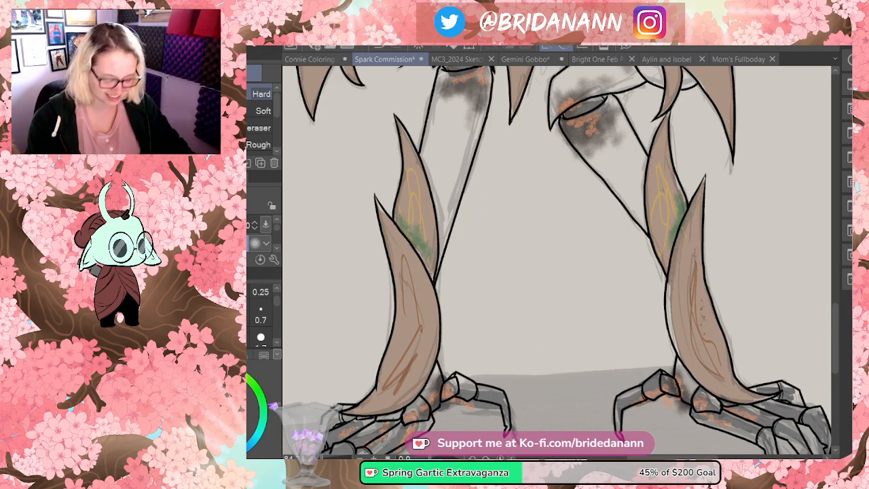
# - Take the rust and soot shading off the figure's joints, arms and legs, leaving the flat base colours
pyautogui.moveTo(834, 307); pyautogui.dragTo(850, 196)
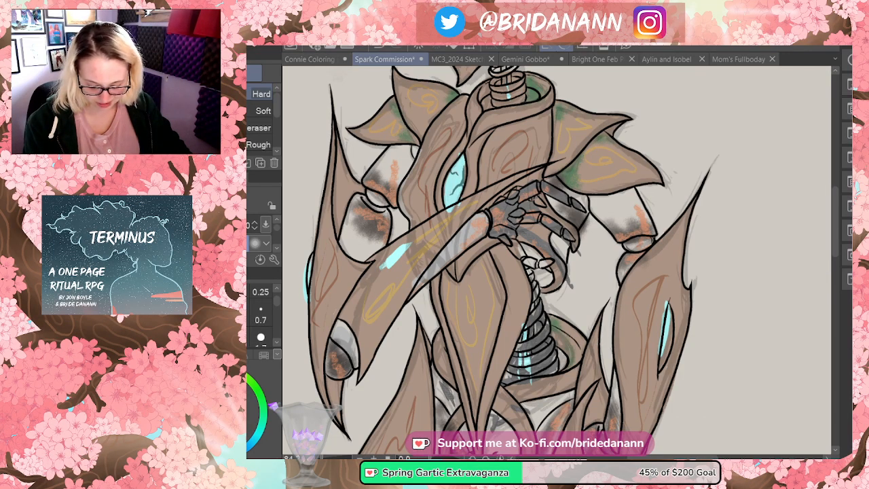
pyautogui.hotkey('ctrl', 'z')
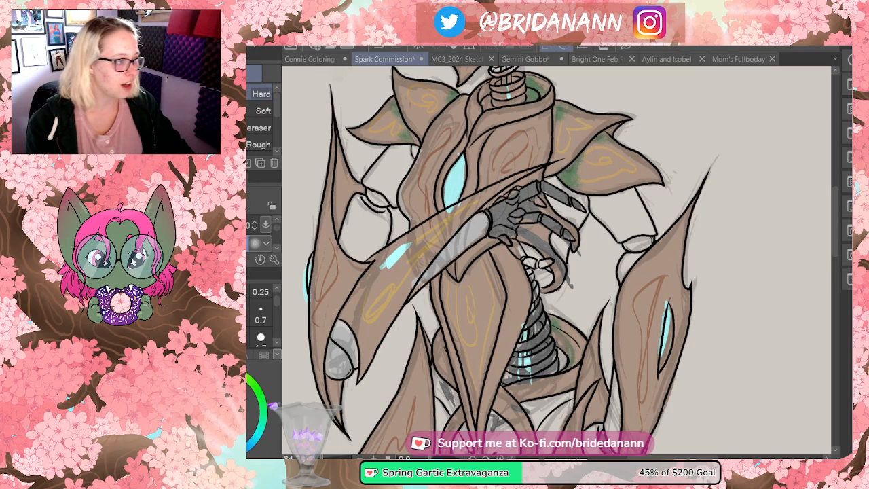
# - Sample the brown base colour, then fill gaps and trim overspill along the hip plates and the lower forearm plate's tip
pyautogui.moveTo(837, 204); pyautogui.dragTo(839, 277)
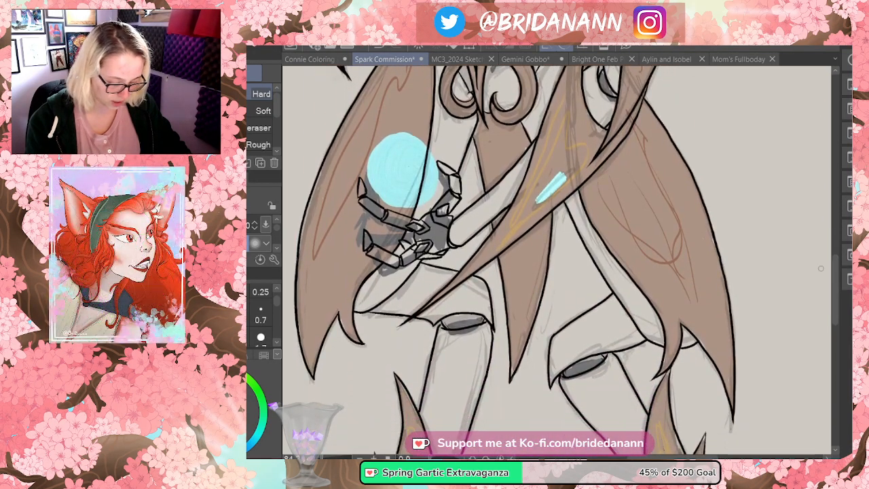
pyautogui.press('i')
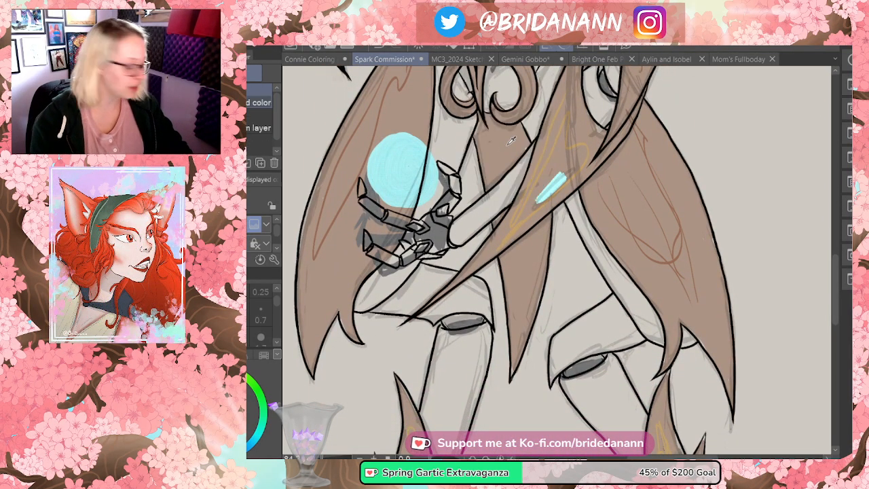
pyautogui.press('p')
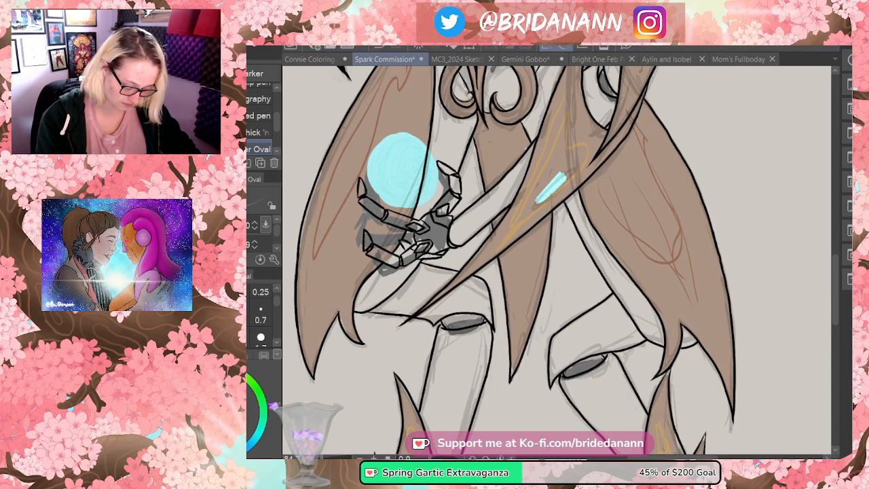
pyautogui.press('e')
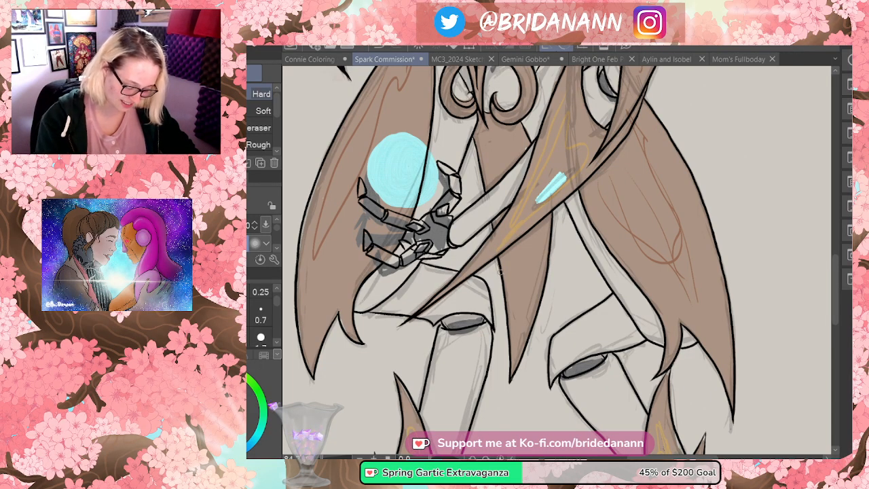
pyautogui.press('p')
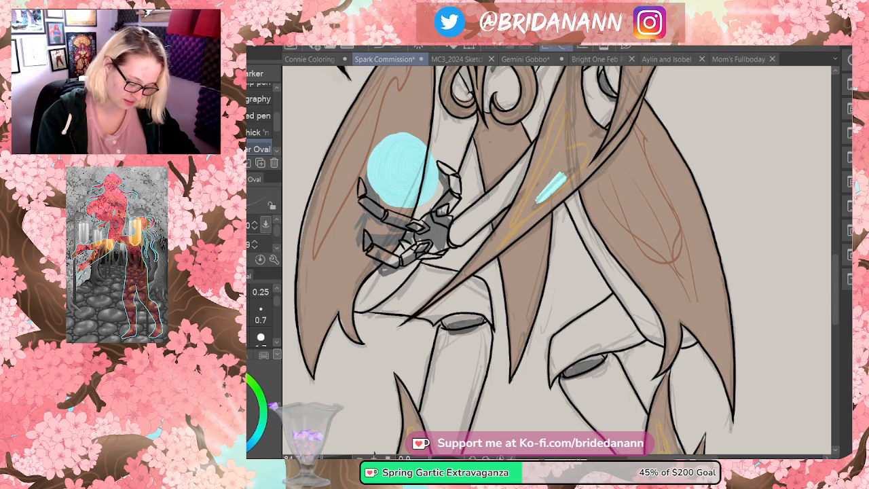
pyautogui.press('e')
pyautogui.moveTo(418, 317)
pyautogui.mouseDown()
pyautogui.moveTo(444, 297)
pyautogui.moveTo(454, 271)
pyautogui.moveTo(405, 321)
pyautogui.mouseUp()
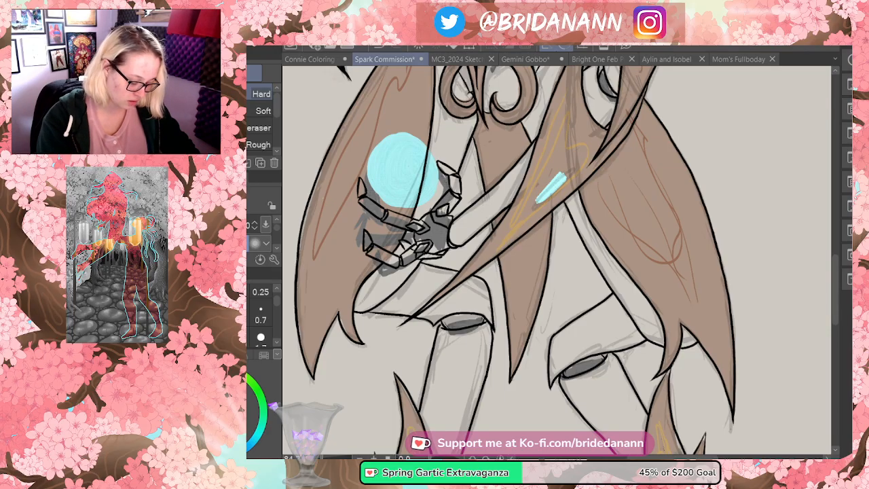
pyautogui.press('p')
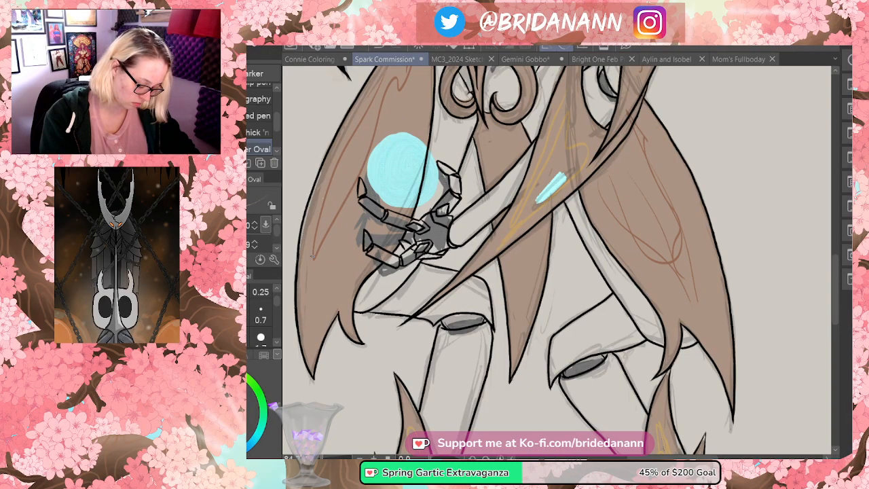
pyautogui.moveTo(299, 254); pyautogui.dragTo(322, 170)
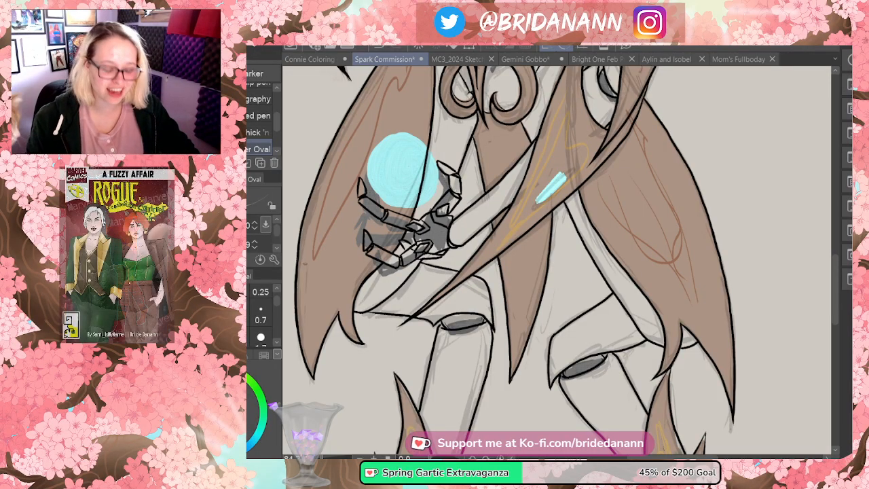
# - Clean up the brown base colour around the waist curls, forearm plates and upper torso with the pen and hard eraser
pyautogui.moveTo(837, 269); pyautogui.dragTo(838, 244)
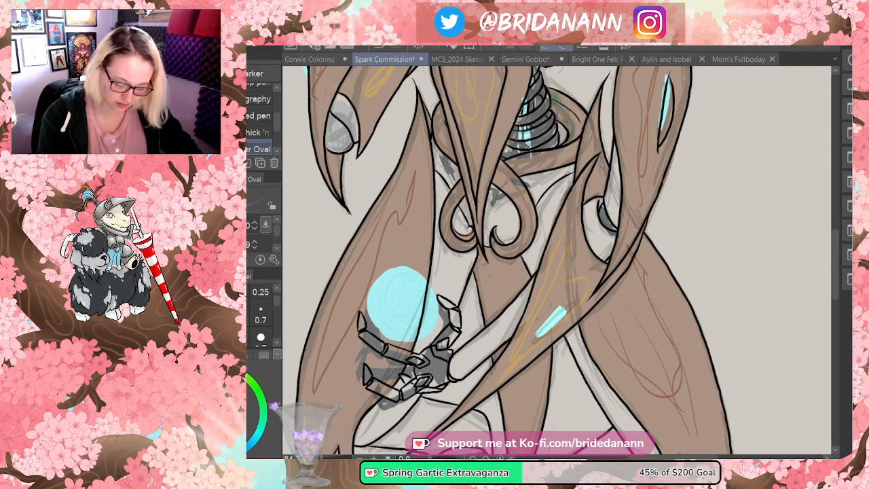
pyautogui.press('e')
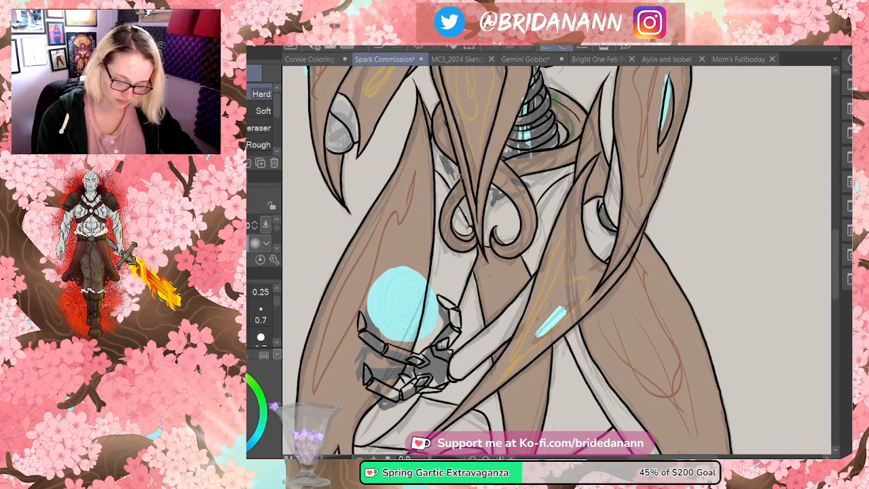
pyautogui.scroll(5, 827, 207)
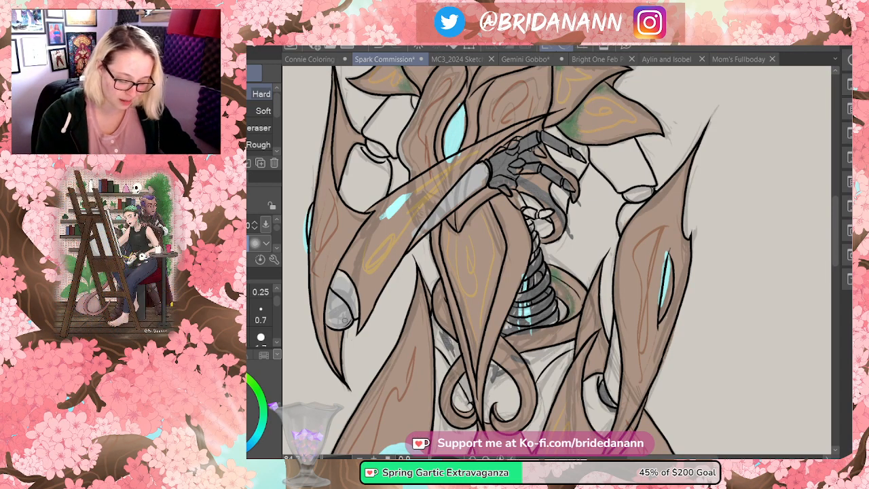
pyautogui.moveTo(835, 211); pyautogui.dragTo(835, 184)
pyautogui.press('p')
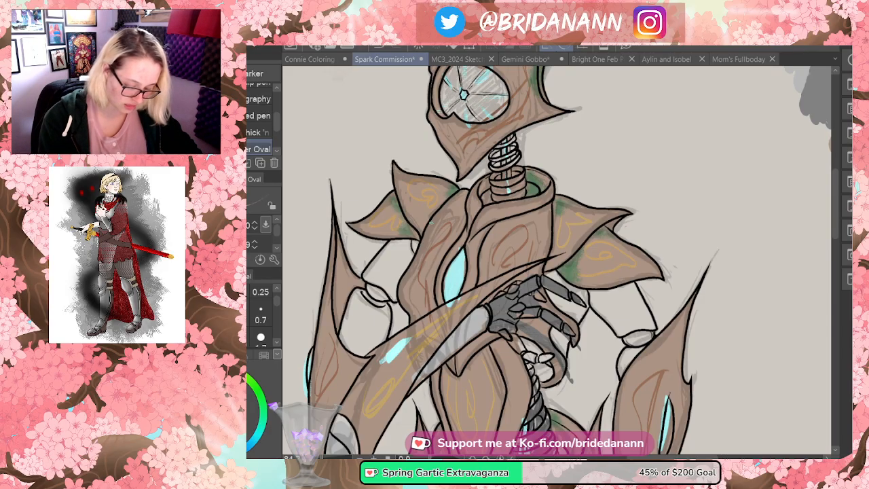
pyautogui.press('e')
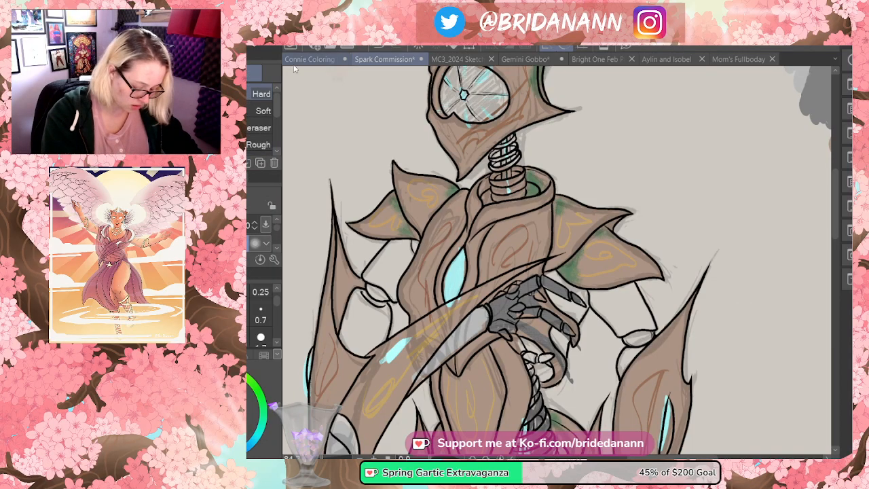
# - Fill uncoloured gaps inside the shin plates with brown and tidy the colour edges with the hard eraser
pyautogui.moveTo(837, 207); pyautogui.dragTo(845, 317)
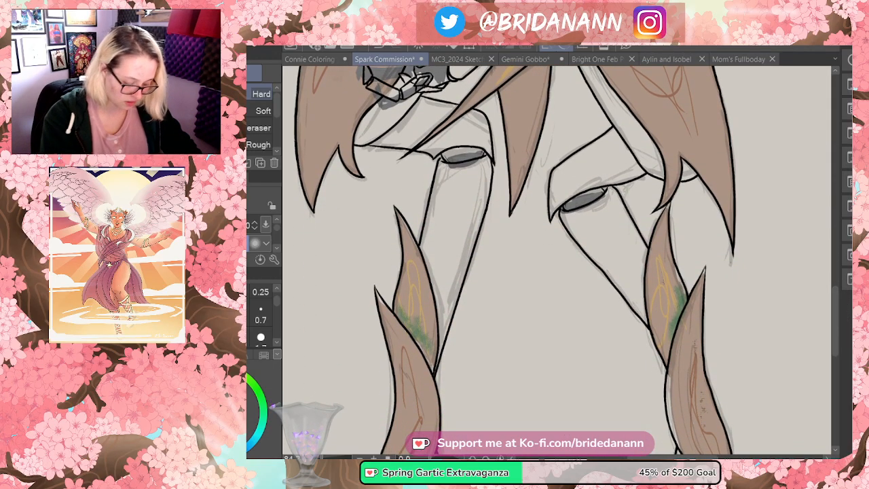
pyautogui.press('p')
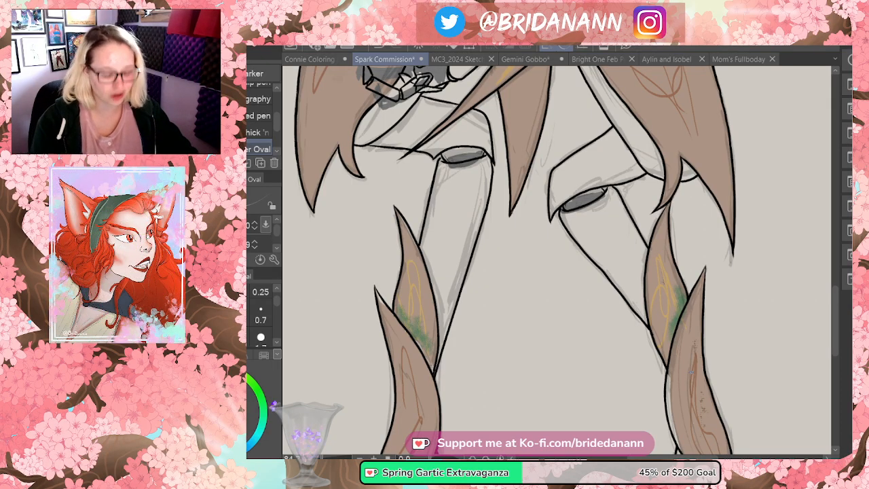
pyautogui.scroll(-5, 556, 258)
pyautogui.moveTo(675, 285)
pyautogui.mouseDown()
pyautogui.moveTo(668, 259)
pyautogui.moveTo(676, 308)
pyautogui.mouseUp()
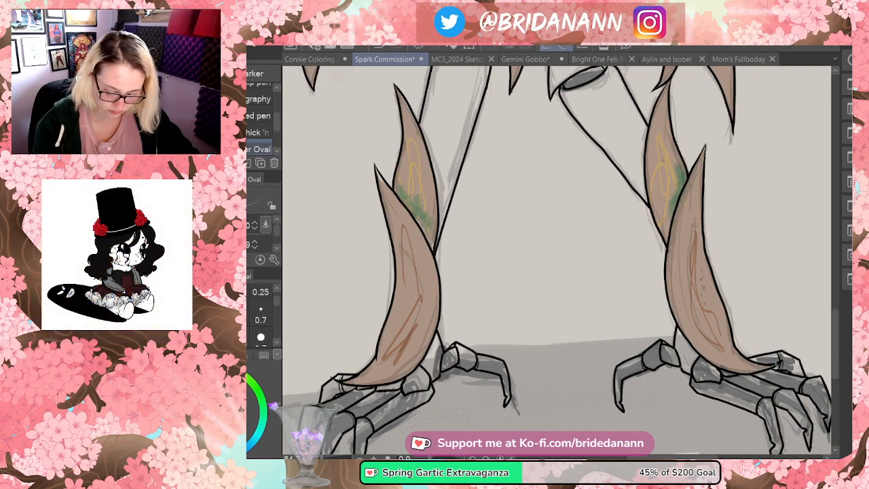
pyautogui.press('e')
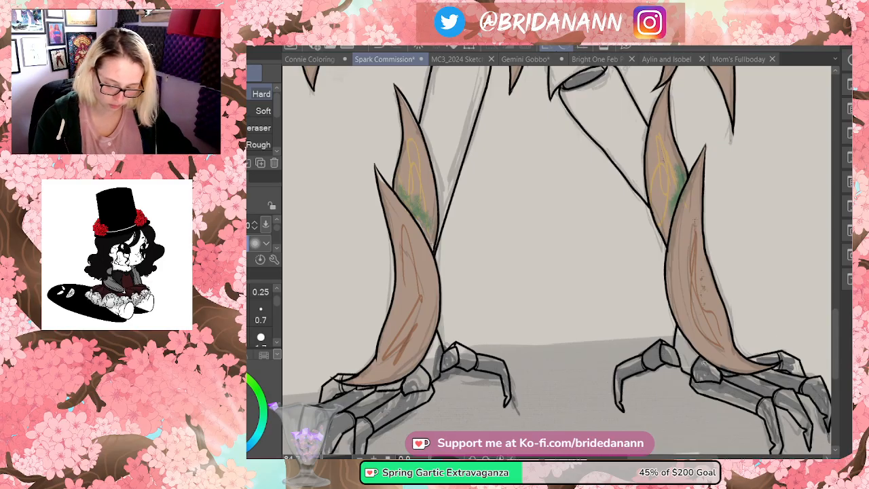
pyautogui.press('p')
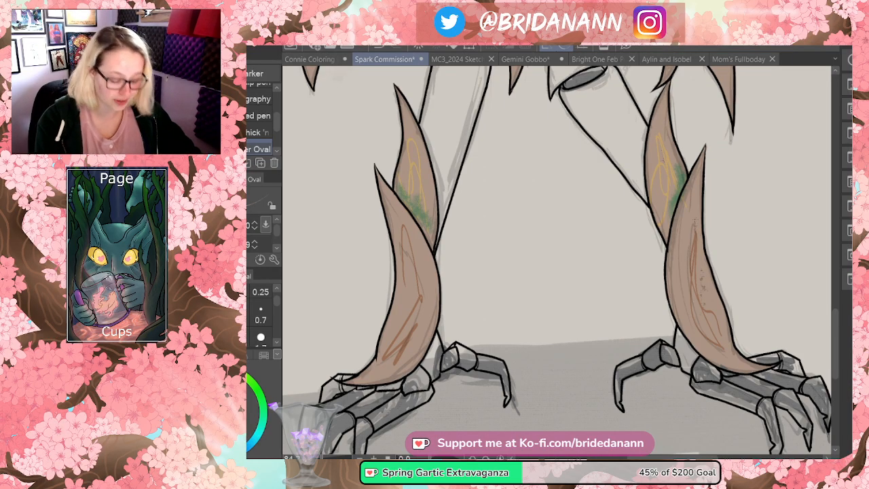
pyautogui.press('e')
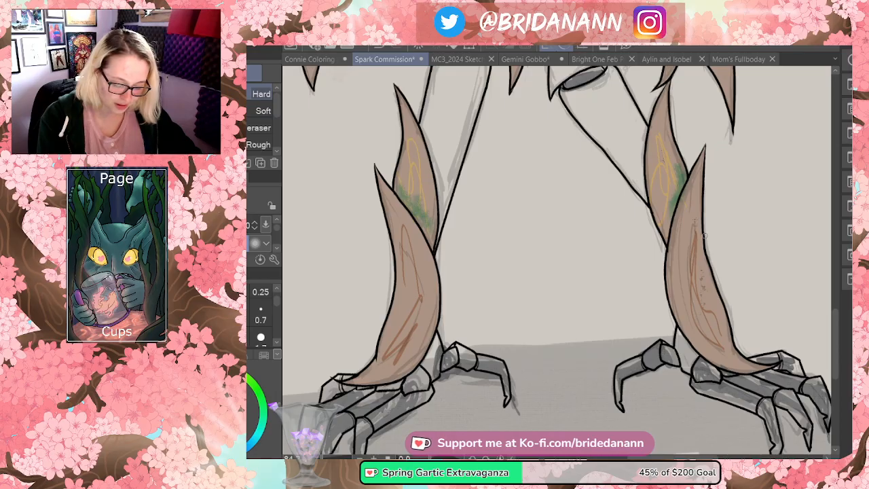
# - Touch up the brown base colour around the waist curls and neighbouring hip plates, using the pen and hard eraser
pyautogui.scroll(5, 839, 305)
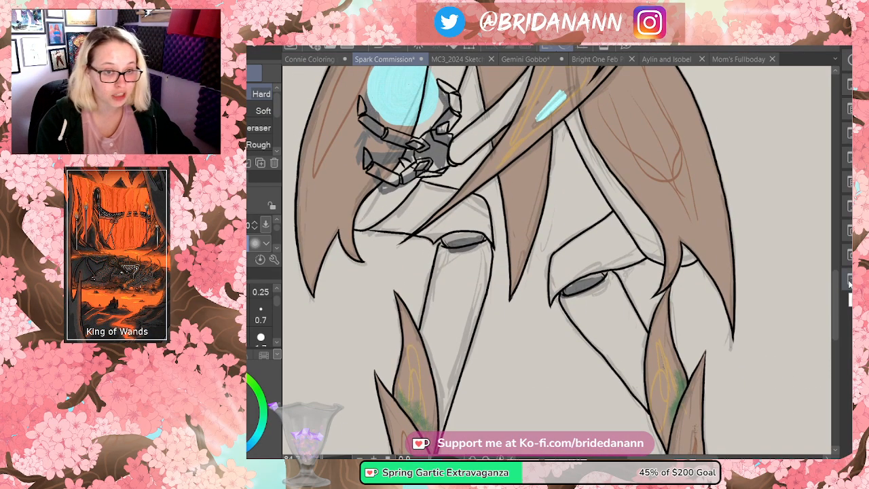
pyautogui.scroll(5, 844, 272)
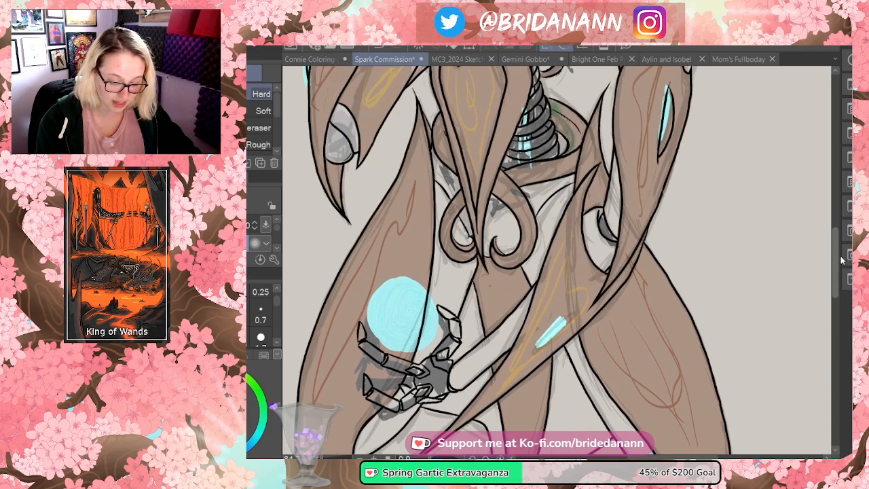
pyautogui.scroll(1, 842, 260)
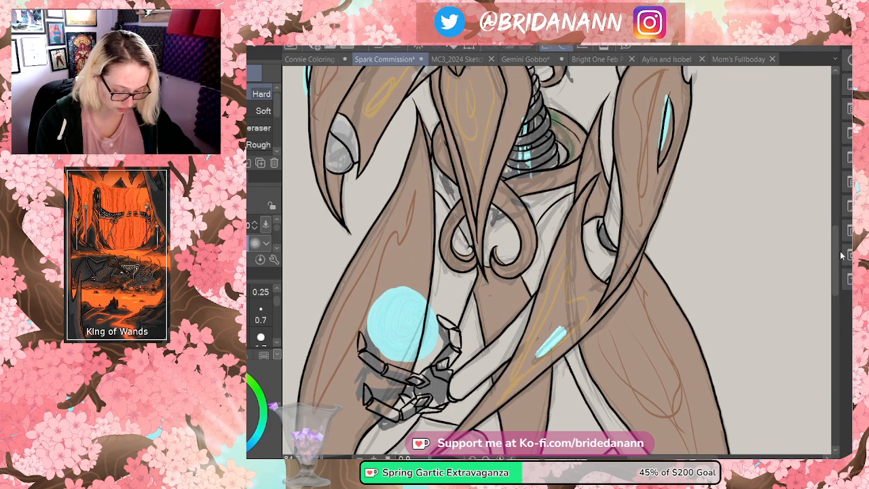
pyautogui.press('p')
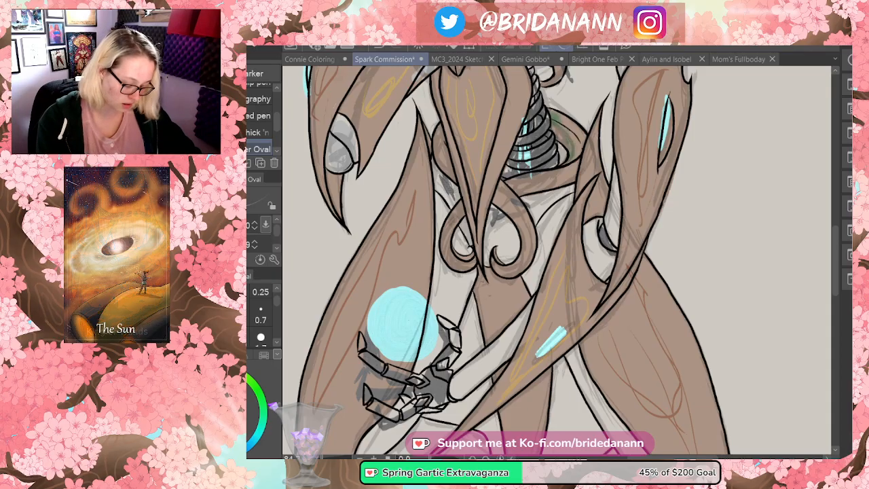
pyautogui.press('e')
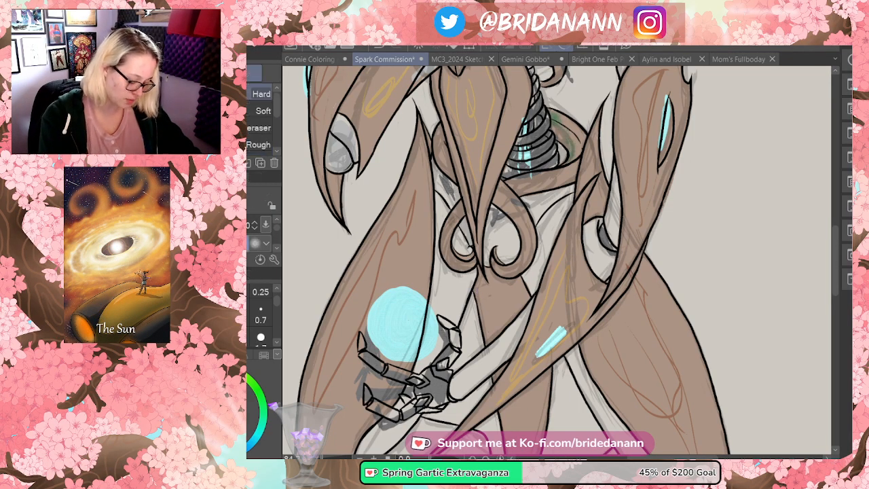
pyautogui.press('p')
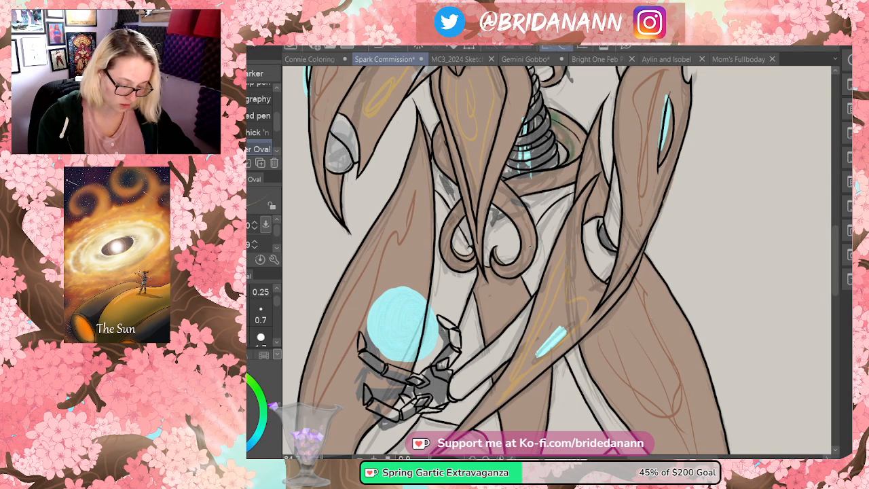
# - Tidy the brown base colour's edges on the forearm plates, shoulder plates and head crest with the pen and hard eraser
pyautogui.scroll(5, 557, 258)
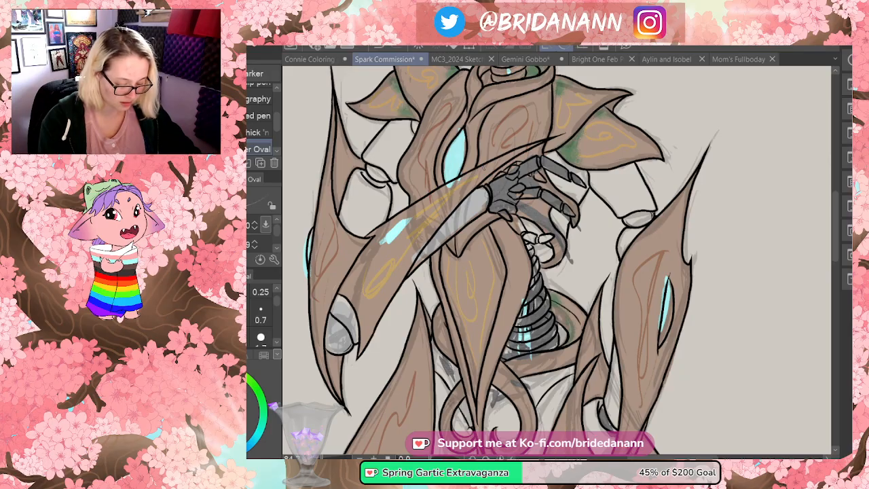
pyautogui.press('e')
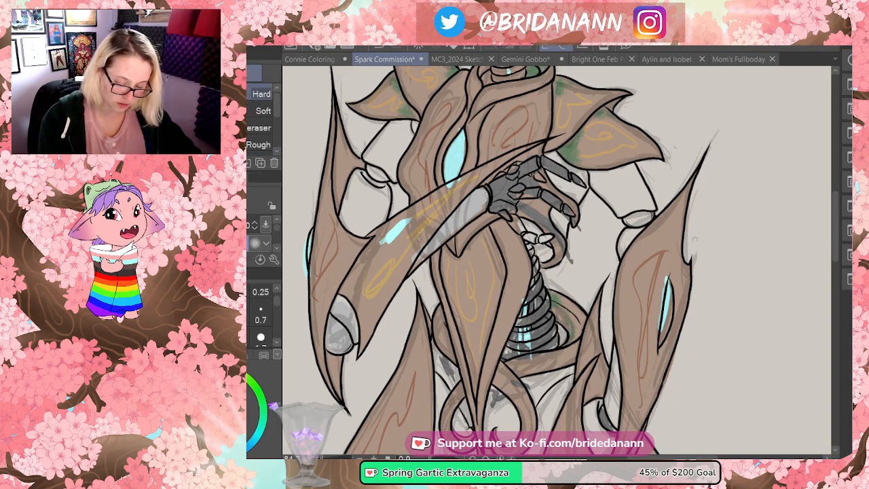
pyautogui.press('p')
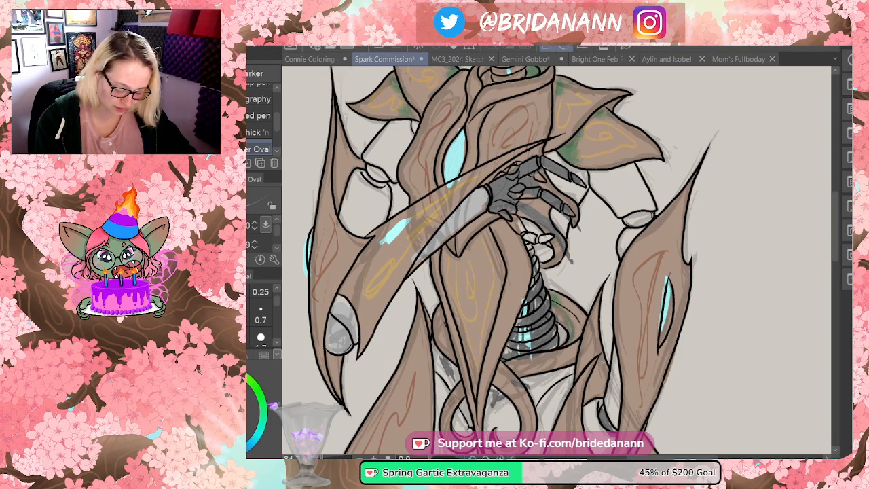
pyautogui.moveTo(838, 204); pyautogui.dragTo(840, 160)
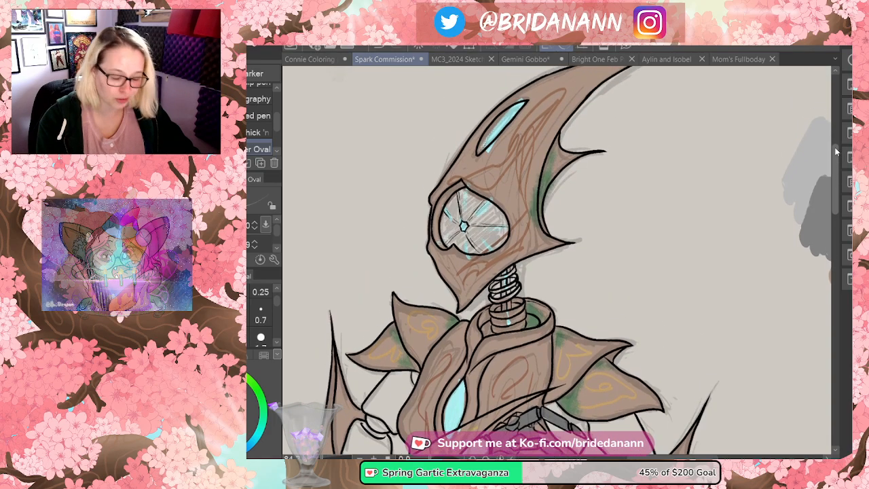
pyautogui.press('e')
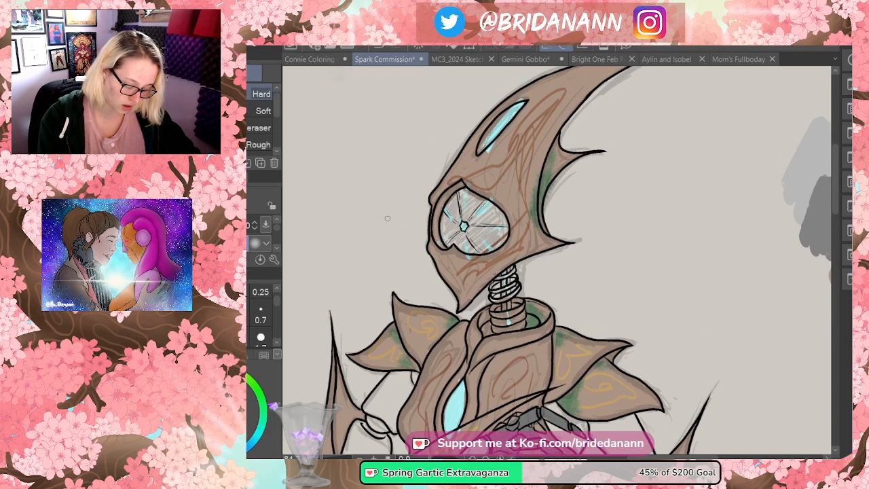
# - Clear the old rust and gold markings and the grey hand colouring, keeping the flat brown base
pyautogui.moveTo(838, 180)
pyautogui.mouseDown()
pyautogui.moveTo(838, 170)
pyautogui.moveTo(835, 185)
pyautogui.mouseUp()
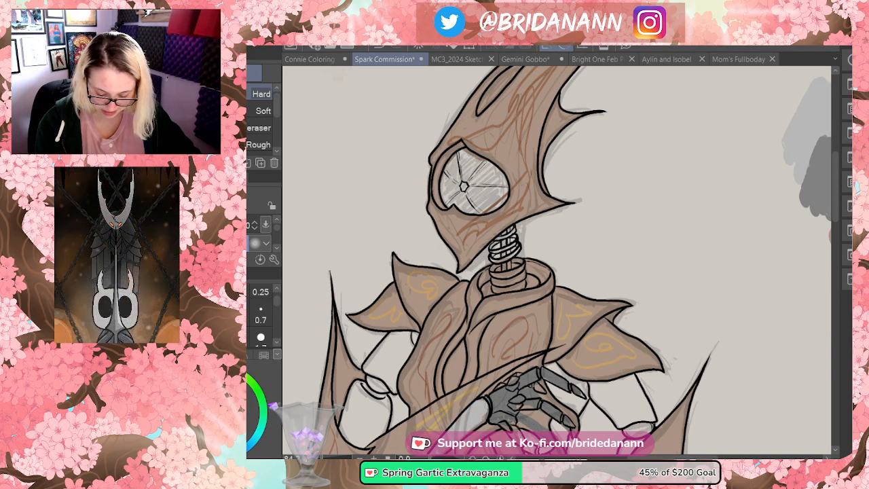
pyautogui.press('Delete')
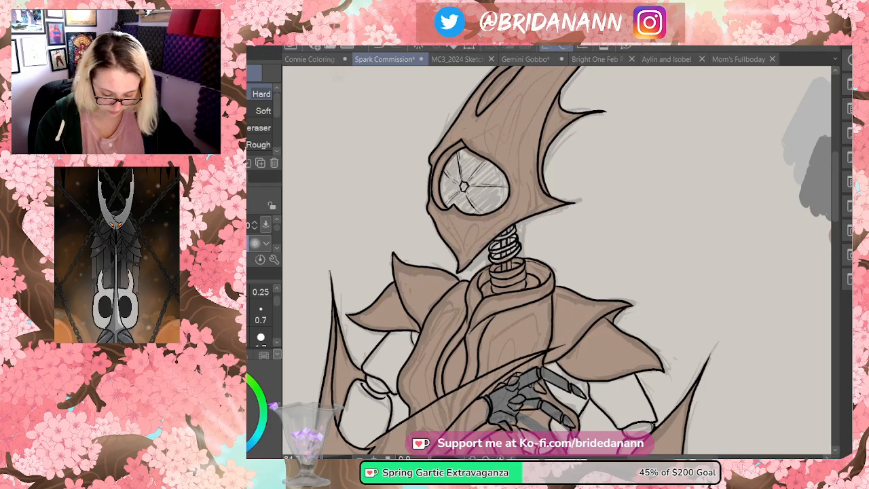
pyautogui.press('Delete')
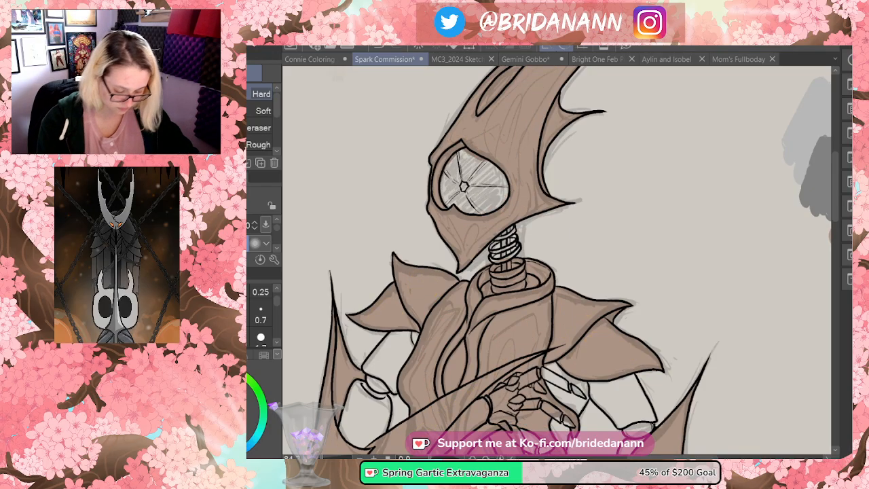
# - Clean up the brown base colour on the torso and the spiked arm plates with the hard eraser and pen
pyautogui.press('/')
pyautogui.hotkey('ctrl', '0')
pyautogui.click(672, 208)
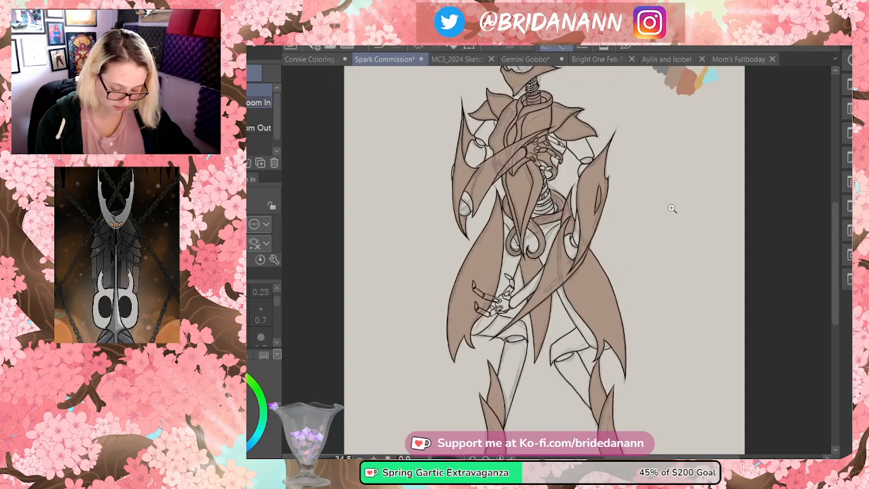
pyautogui.click(542, 76)
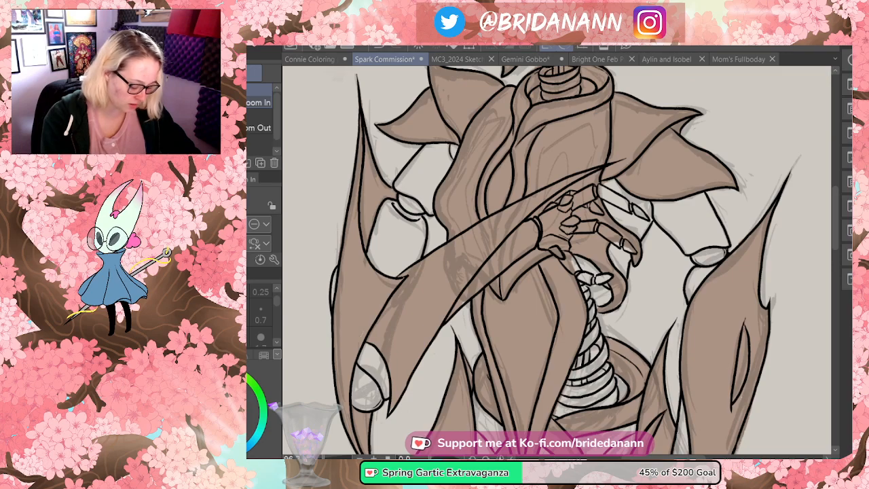
pyautogui.press('e')
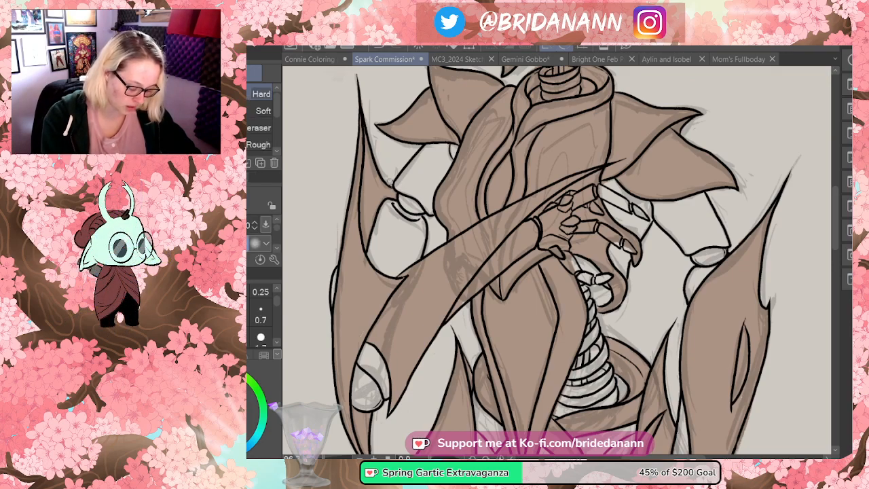
pyautogui.press('p')
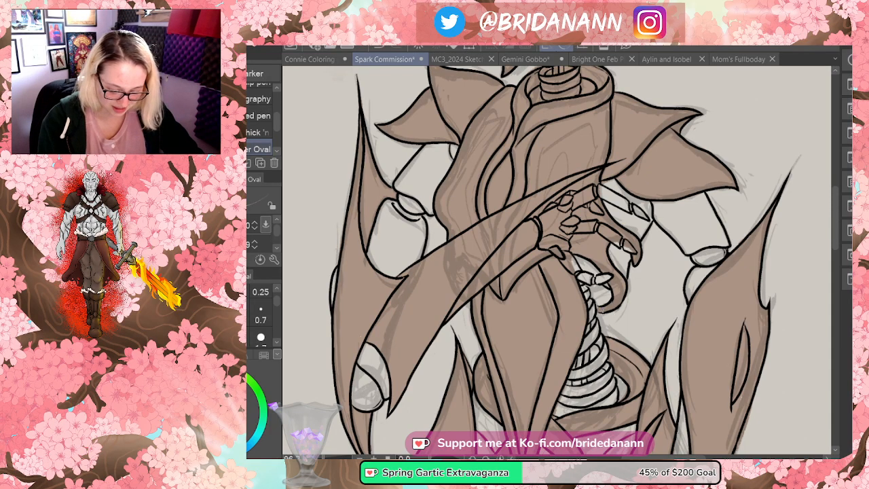
# - Erase brown overspill along the inner rim of the round eye on the head
pyautogui.scroll(5, 557, 258)
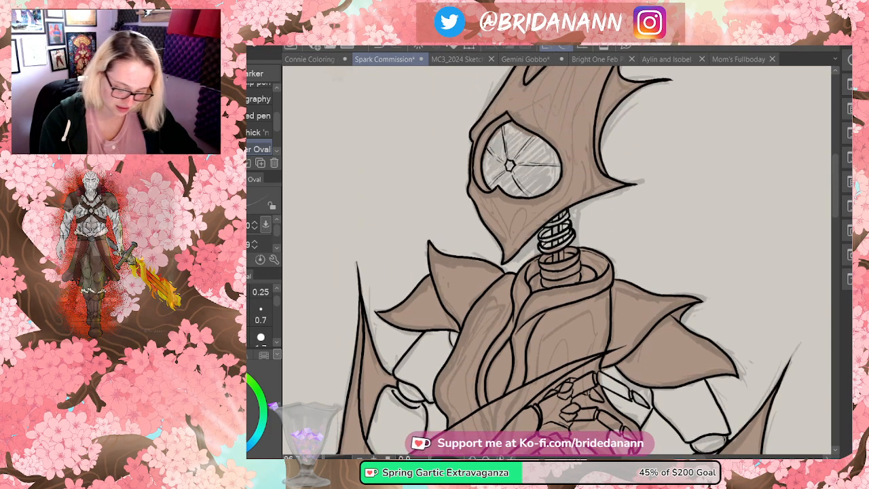
pyautogui.press('e')
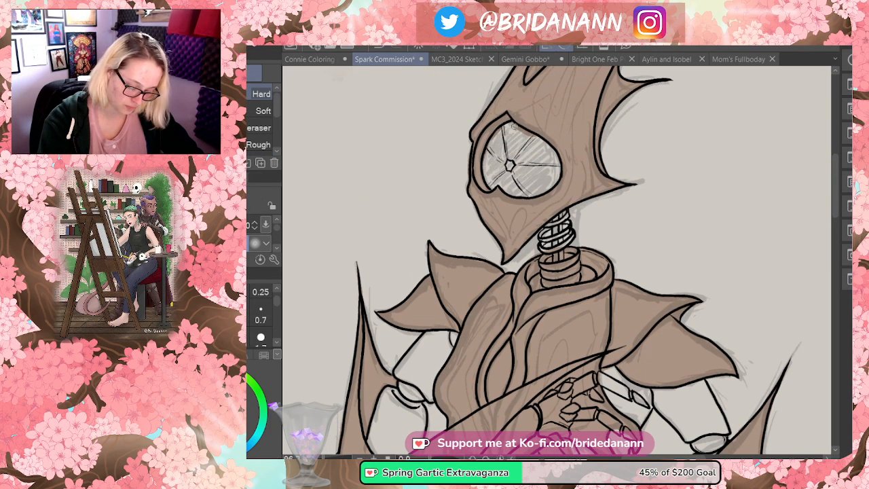
pyautogui.moveTo(490, 149); pyautogui.dragTo(488, 172)
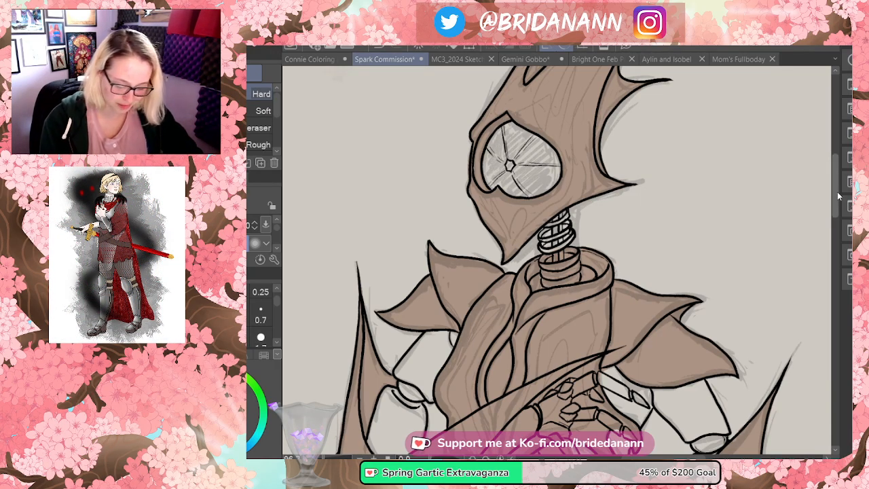
# - Look over the head crest, feet, torso and whole figure for remaining flaws in the brown base colour
pyautogui.scroll(5, 840, 157)
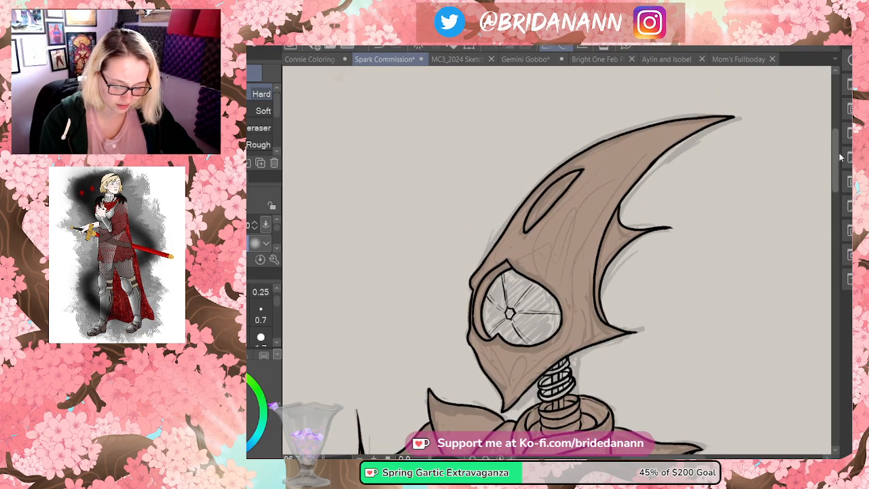
pyautogui.scroll(1, 703, 105)
pyautogui.scroll(-15, 732, 112)
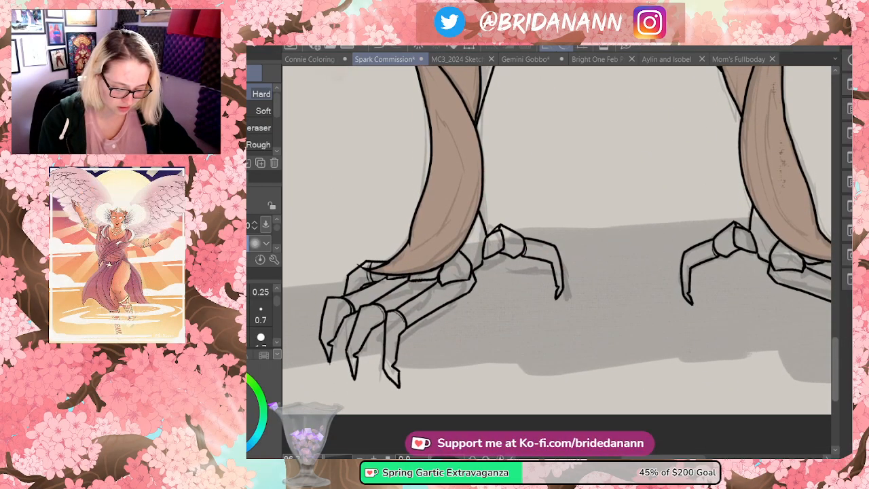
pyautogui.scroll(15, 557, 260)
pyautogui.hotkey('ctrl', 'space')
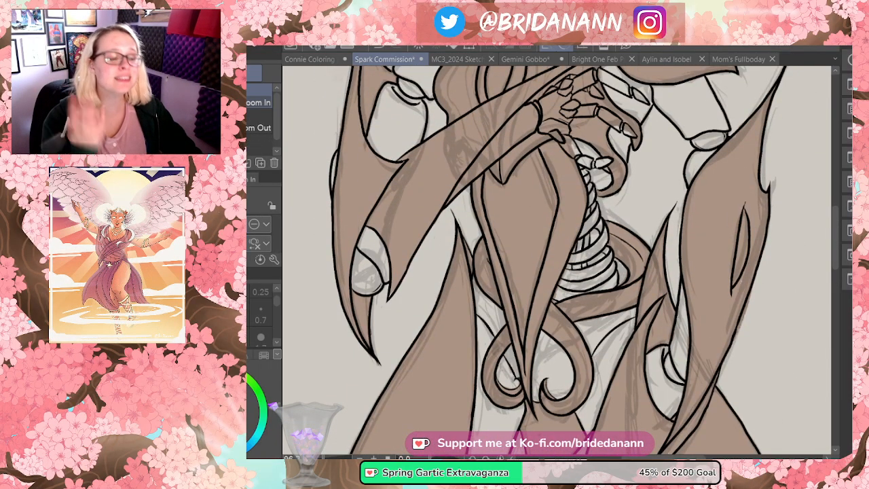
pyautogui.moveTo(599, 171); pyautogui.dragTo(559, 236)
pyautogui.moveTo(642, 126); pyautogui.dragTo(649, 115)
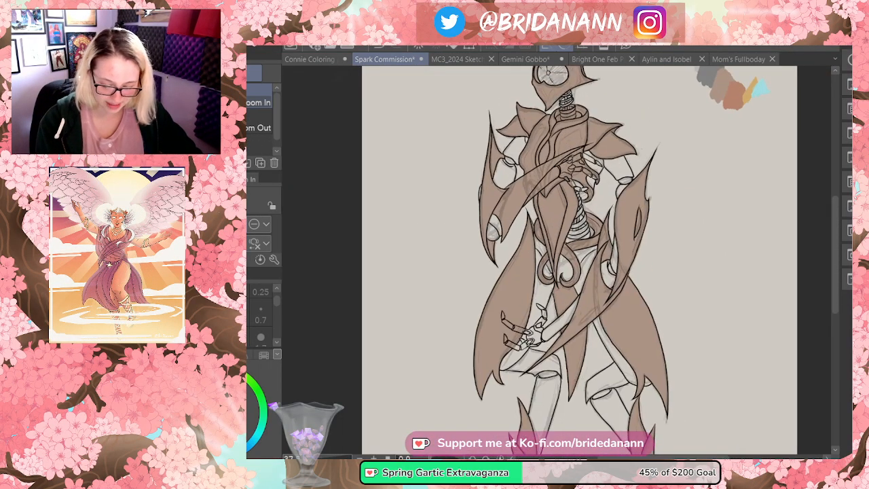
# - Fill the shoulder plates, collar, raised forearm plate and long front torso plate with rust
pyautogui.hotkey('ctrl', 'z')
pyautogui.hotkey('ctrl', 'z')
pyautogui.hotkey('ctrl', 'y')
pyautogui.moveTo(651, 113); pyautogui.dragTo(615, 128)
pyautogui.press('g')
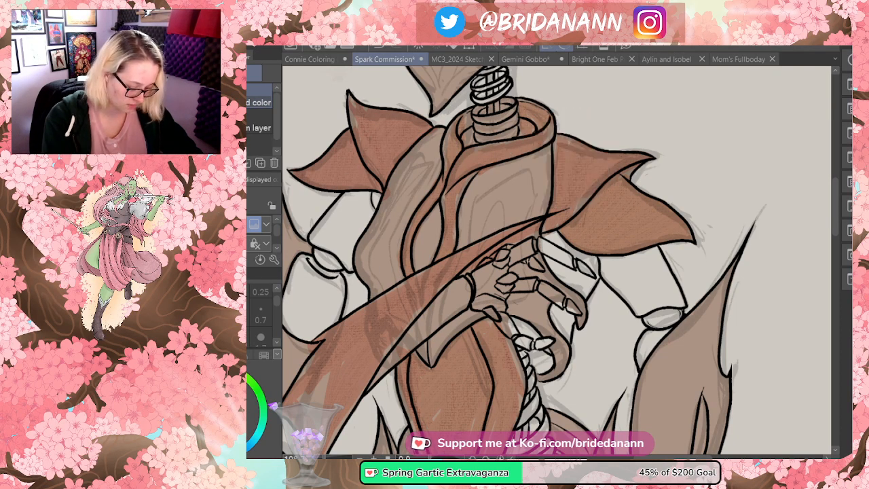
# - Paint over the speckled gaps in the rust fill on the shoulder plates and trim its edge beside the collar
pyautogui.press('p')
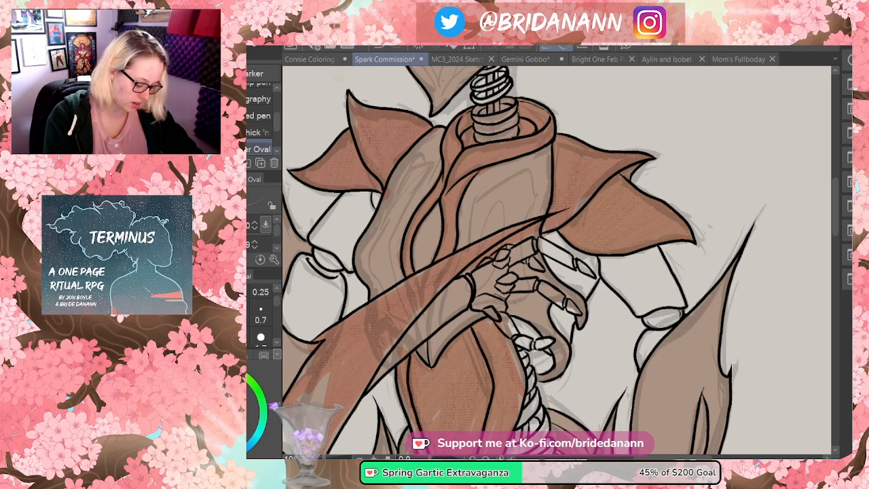
pyautogui.press('e')
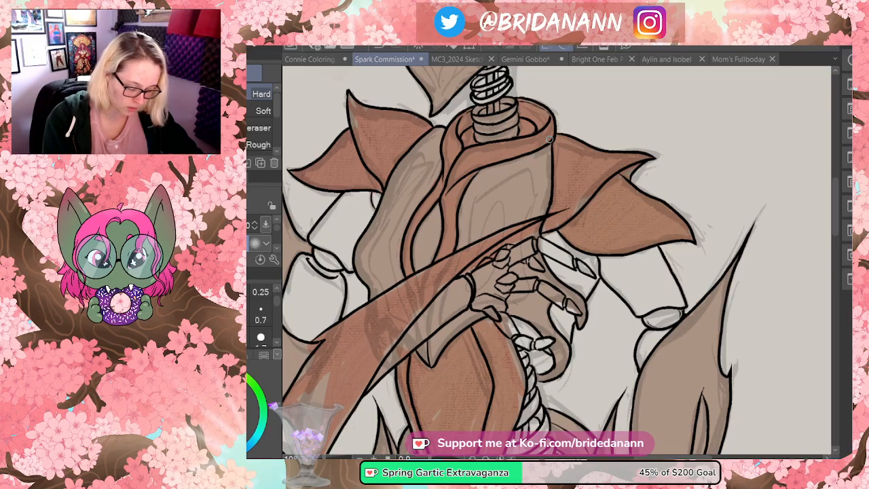
pyautogui.press('p')
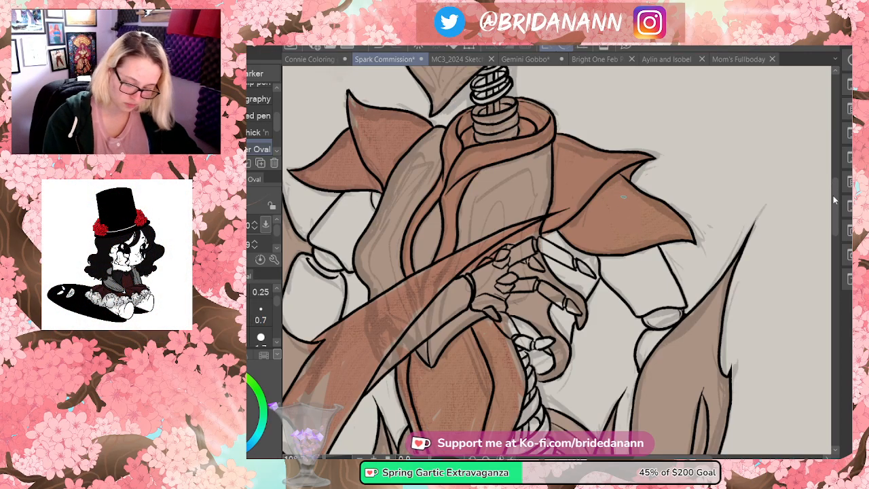
# - Paint the unfilled patches of the raised forearm plate solid rust and prepare the hard eraser for its edges
pyautogui.scroll(-3, 624, 197)
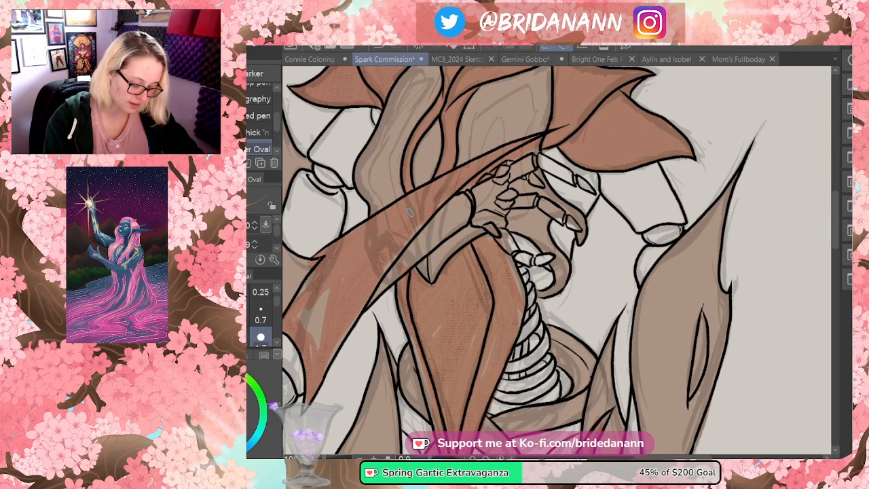
pyautogui.moveTo(391, 235)
pyautogui.mouseDown()
pyautogui.moveTo(333, 260)
pyautogui.moveTo(286, 304)
pyautogui.moveTo(297, 311)
pyautogui.moveTo(292, 328)
pyautogui.moveTo(307, 367)
pyautogui.mouseUp()
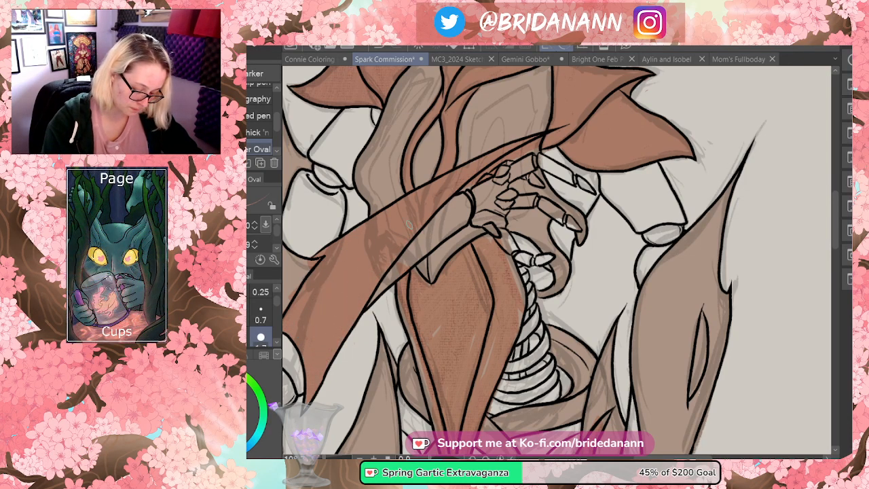
pyautogui.press('e')
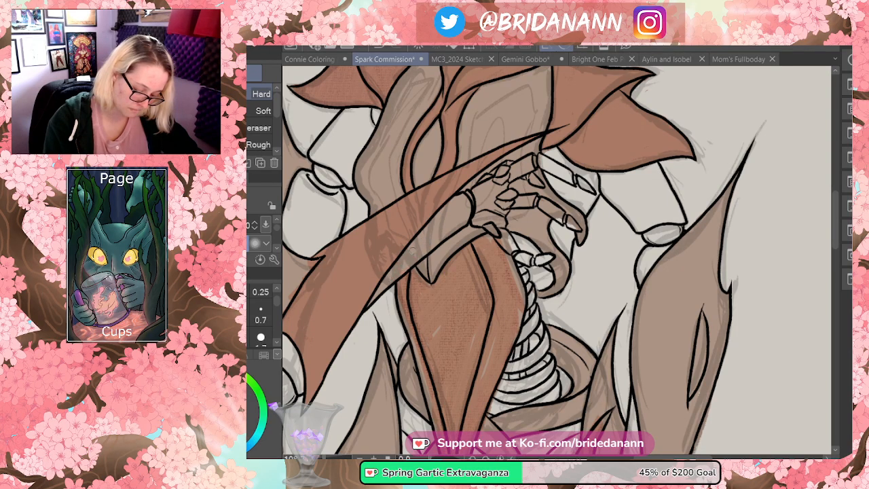
# - Trim the rust at the forearm plate's elbow edge and paint the long front torso plate solid rust
pyautogui.hscroll(-3, 434, 225)
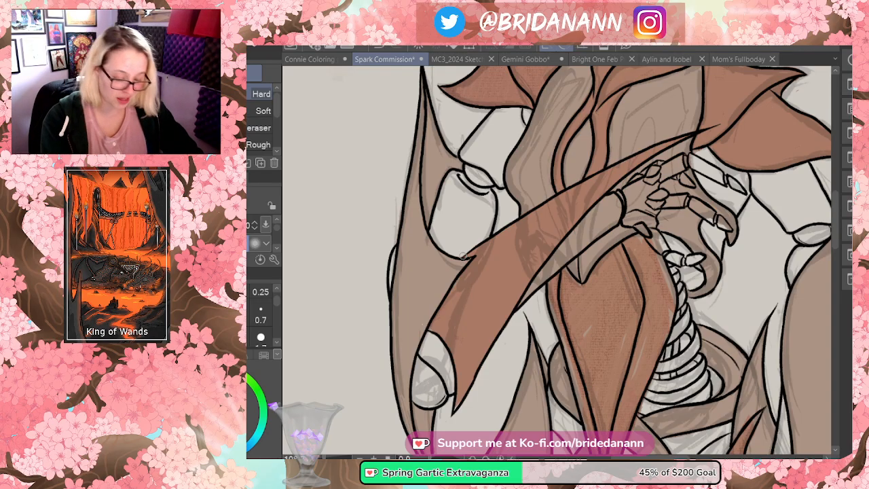
pyautogui.press('p')
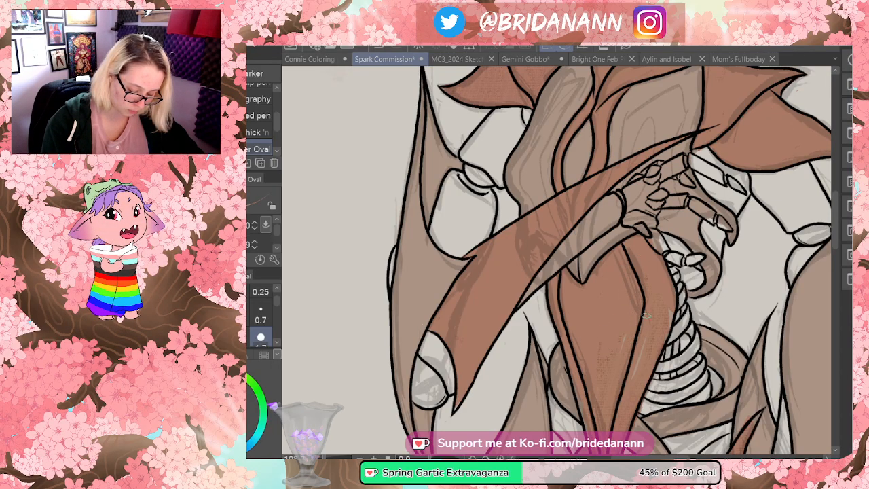
pyautogui.scroll(-5, 813, 270)
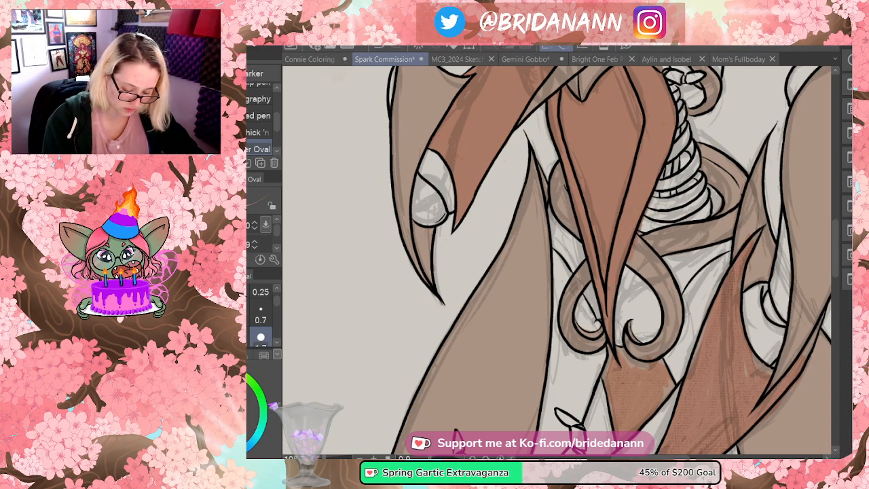
# - Paint the hanging plate below the curled waist ornament solid rust and trim the colour along its outline
pyautogui.press('e')
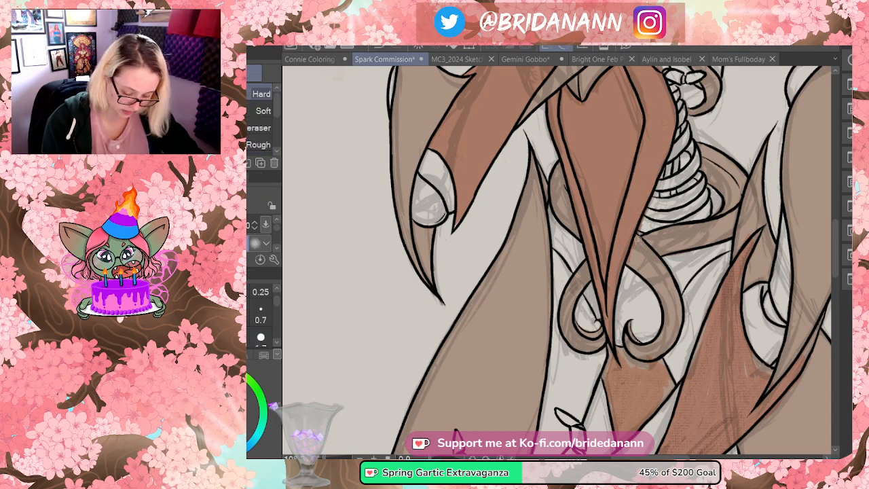
pyautogui.press('p')
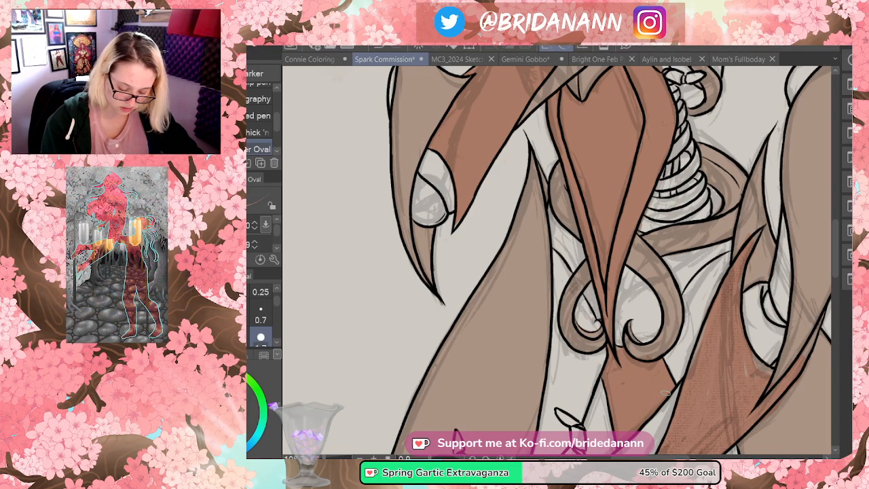
pyautogui.press('e')
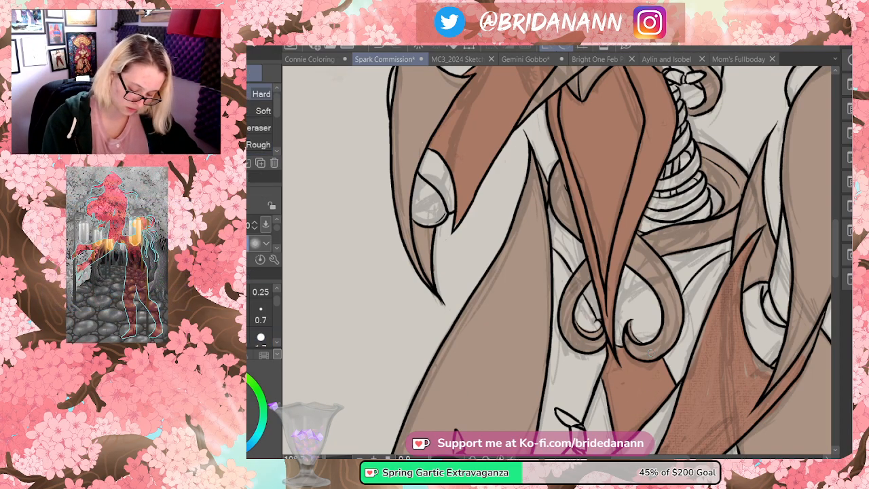
pyautogui.press('p')
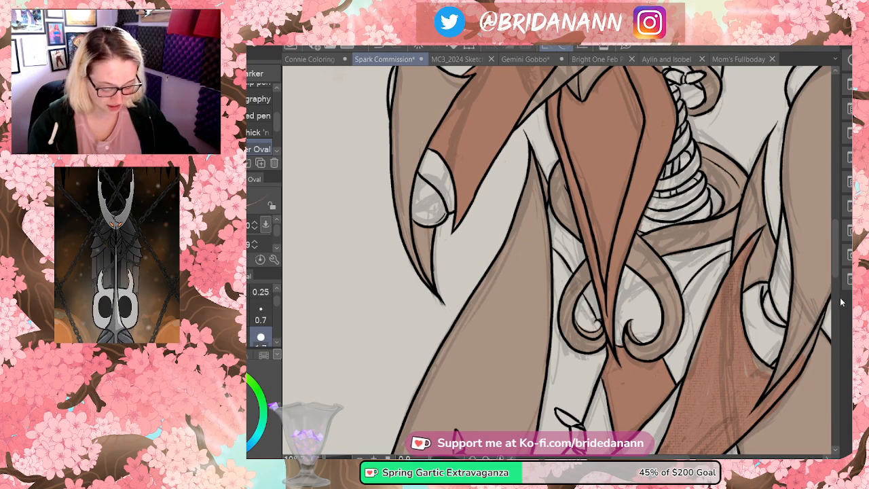
# - Paint the lowered arm's long diagonal plate and the rest of the hanging waist plate solid rust, keeping within the line art
pyautogui.scroll(-5, 643, 411)
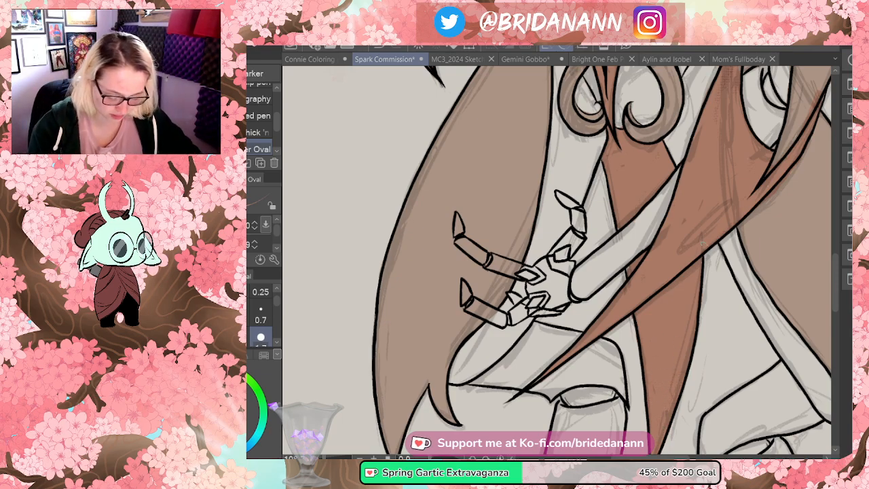
pyautogui.scroll(-2, 836, 263)
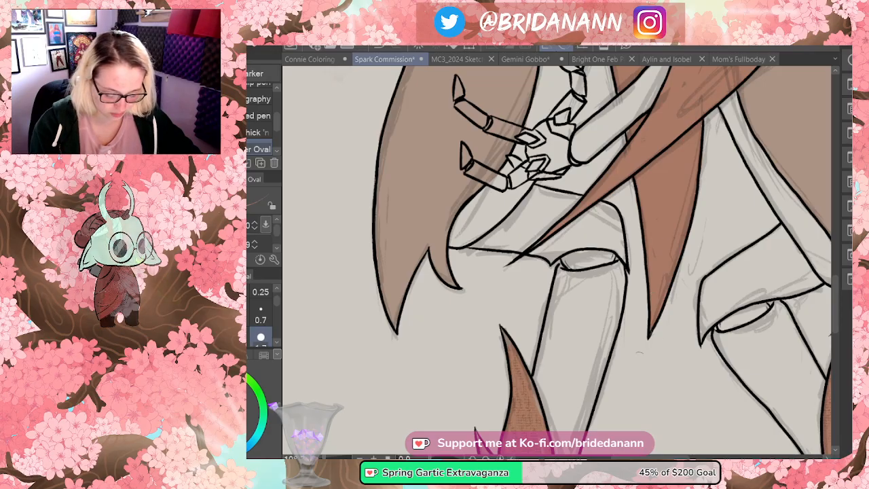
pyautogui.scroll(3, 836, 285)
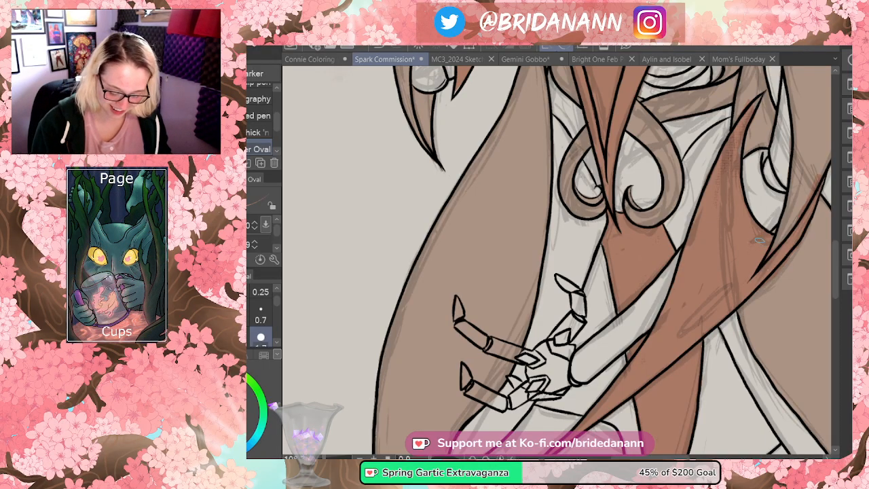
pyautogui.press('e')
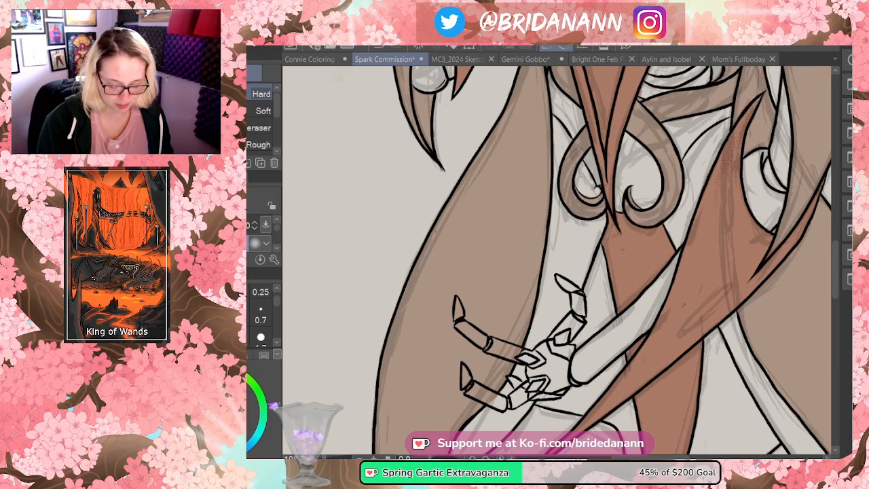
# - Paint the rear spiked plates on both lower legs solid rust and clean up their edges
pyautogui.scroll(-8, 814, 214)
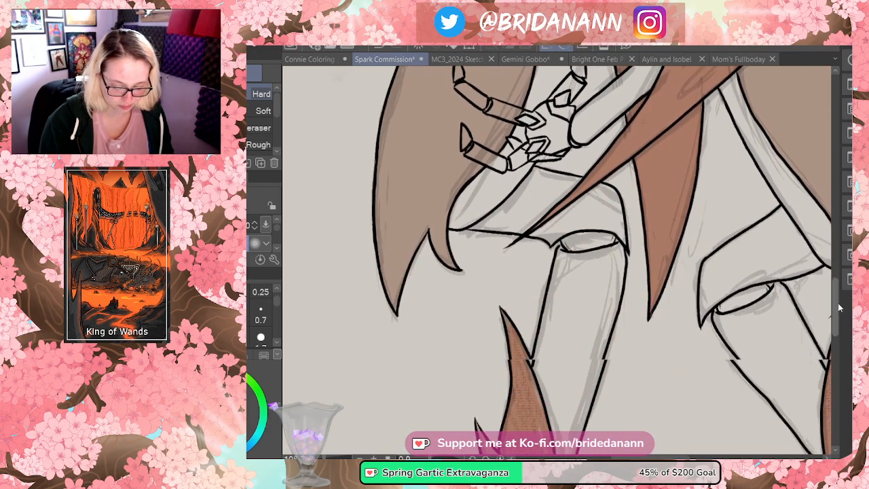
pyautogui.press('p')
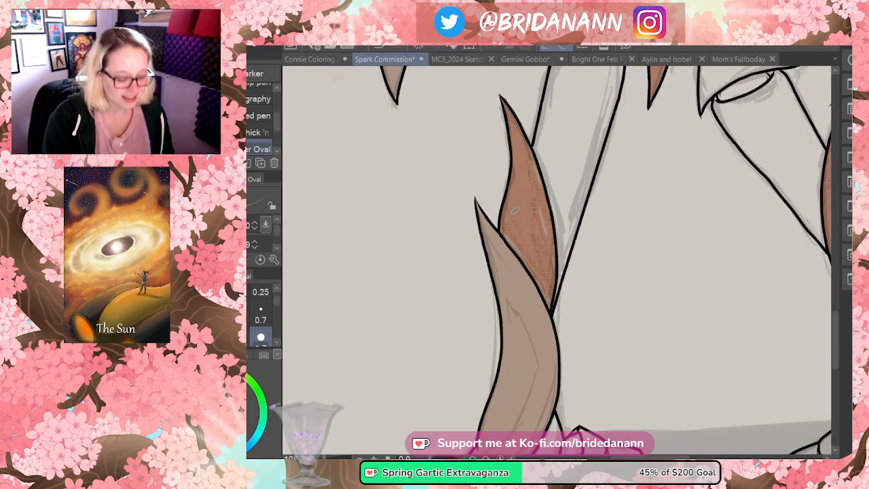
pyautogui.moveTo(522, 249)
pyautogui.mouseDown()
pyautogui.moveTo(552, 308)
pyautogui.moveTo(530, 156)
pyautogui.moveTo(529, 180)
pyautogui.mouseUp()
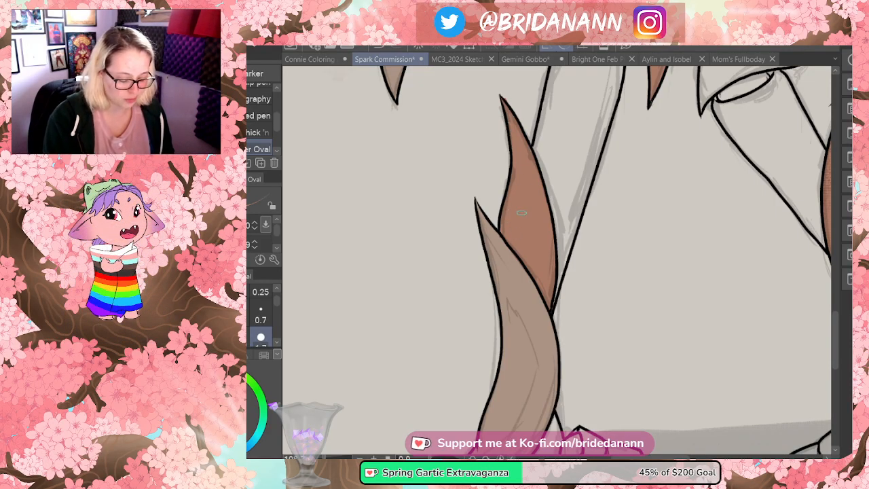
pyautogui.press('h')
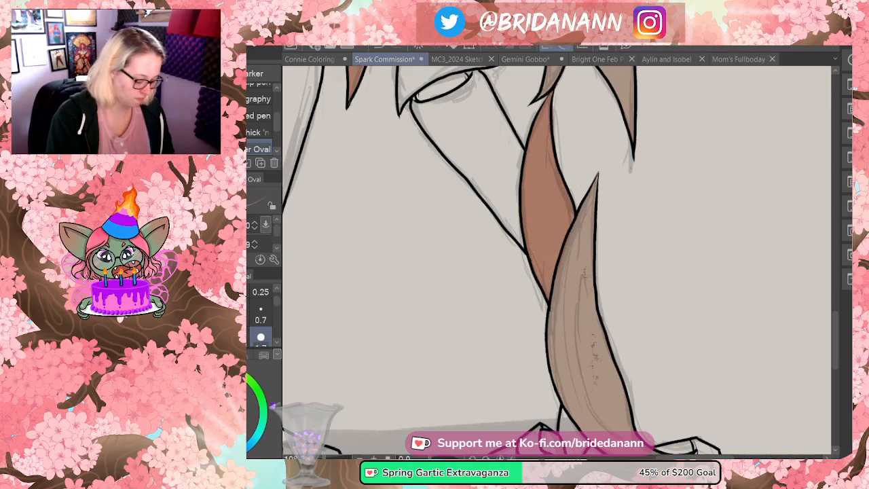
pyautogui.press('e')
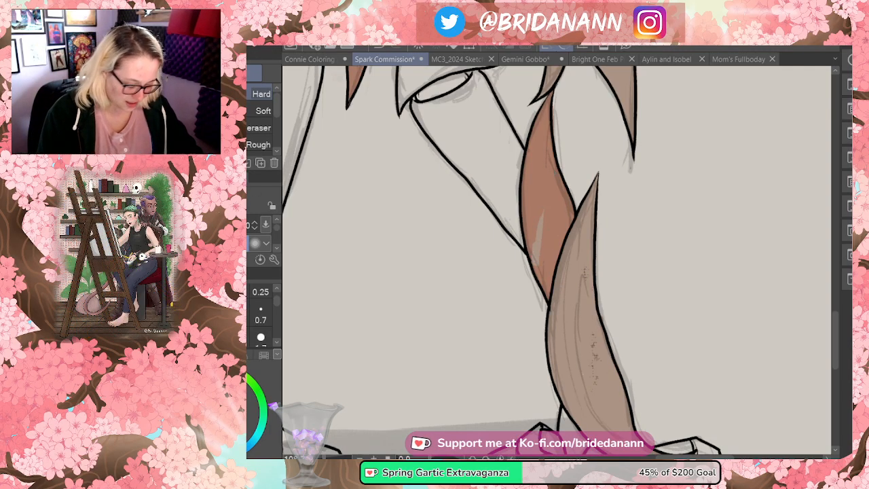
pyautogui.press('p')
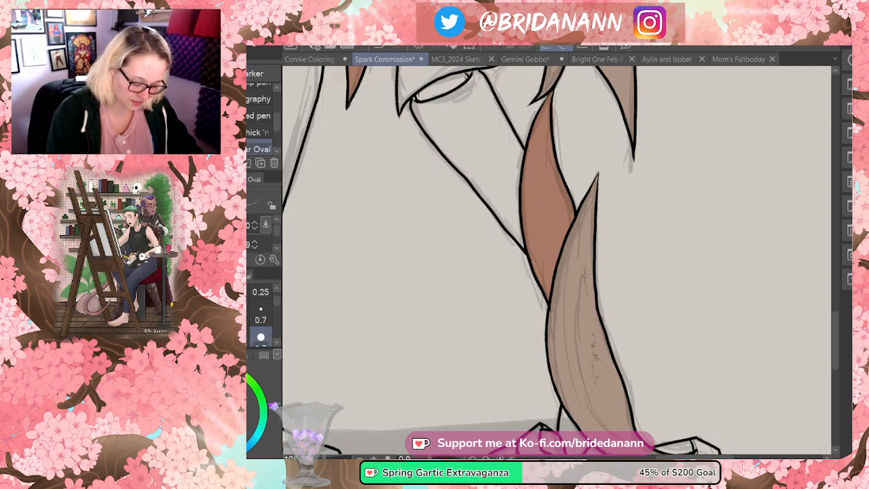
# - Touch up the rust on the shoulder plates and collar, tidying its edges around the neck rings and chest plates
pyautogui.hotkey('ctrl', 'space')
pyautogui.moveTo(562, 131); pyautogui.dragTo(513, 178)
pyautogui.scroll(5, 535, 147)
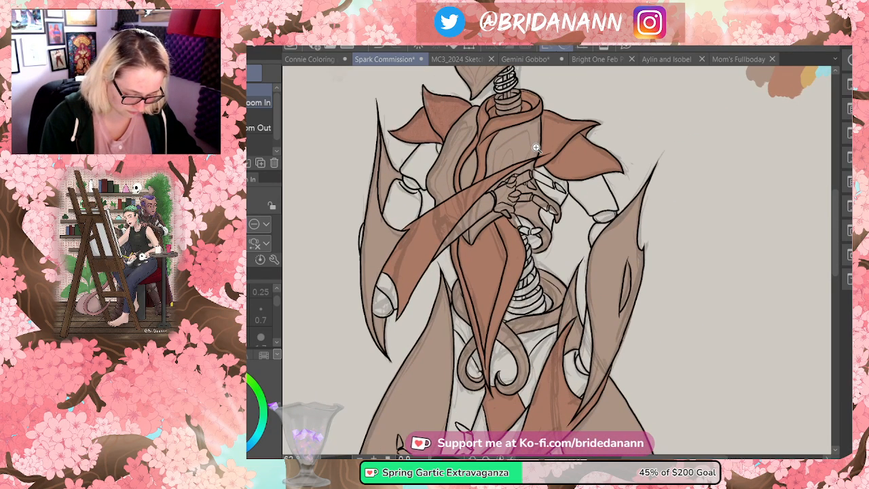
pyautogui.scroll(3, 536, 147)
pyautogui.scroll(-2, 438, 151)
pyautogui.scroll(2, 438, 151)
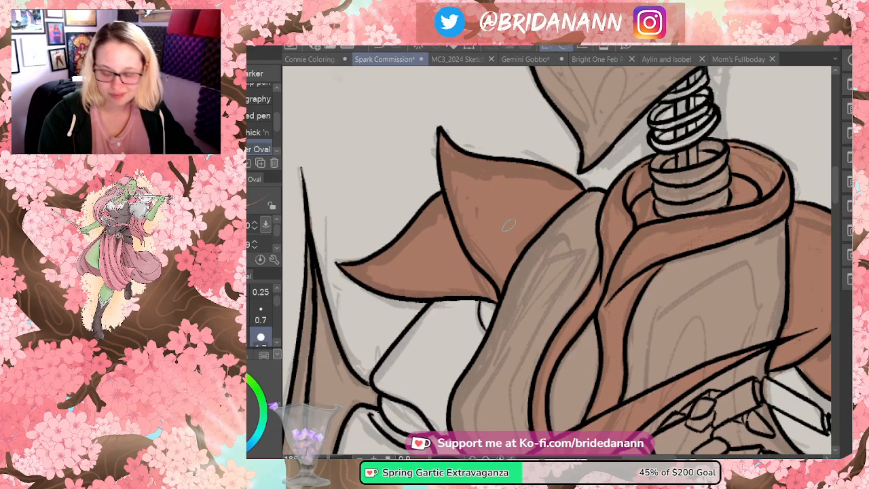
pyautogui.press('e')
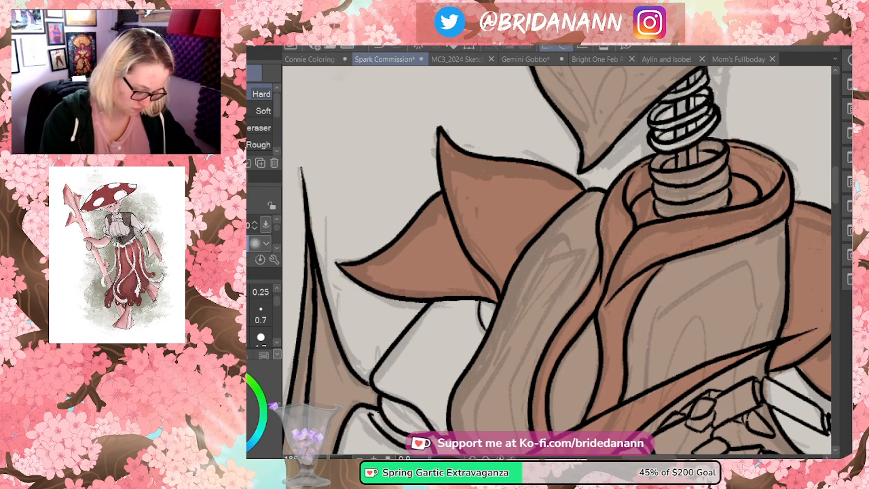
pyautogui.press('p')
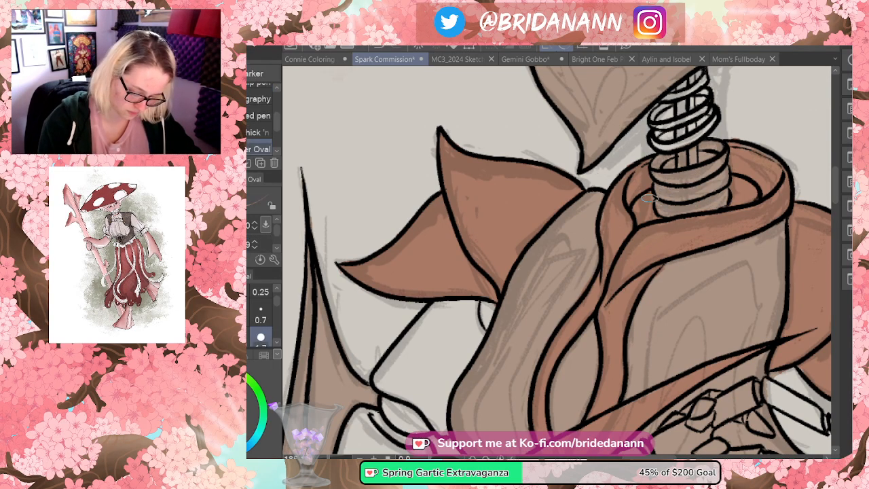
pyautogui.press('e')
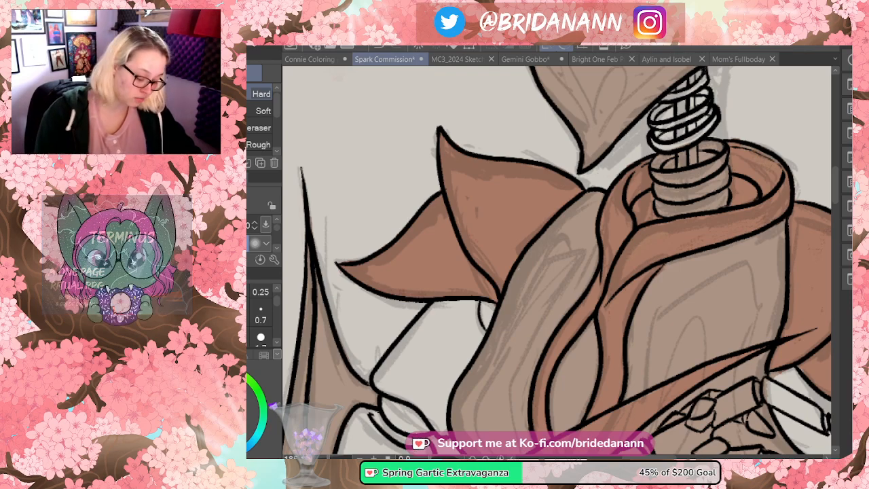
pyautogui.press('p')
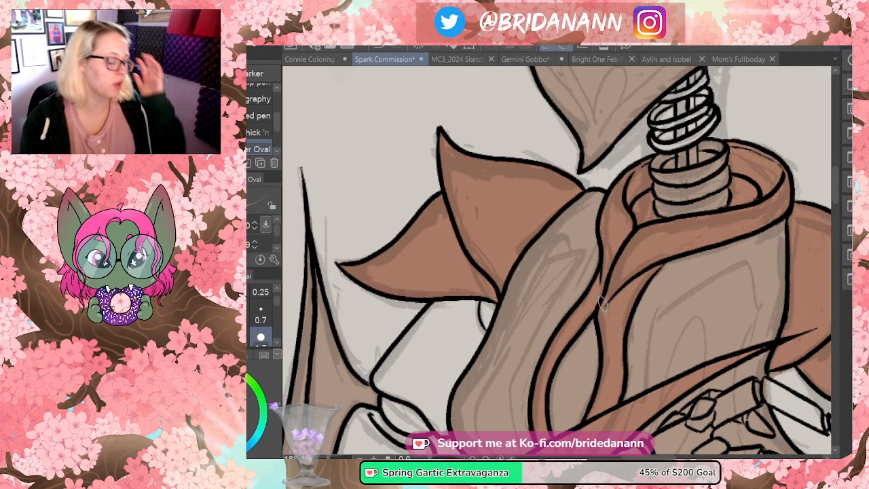
pyautogui.press('e')
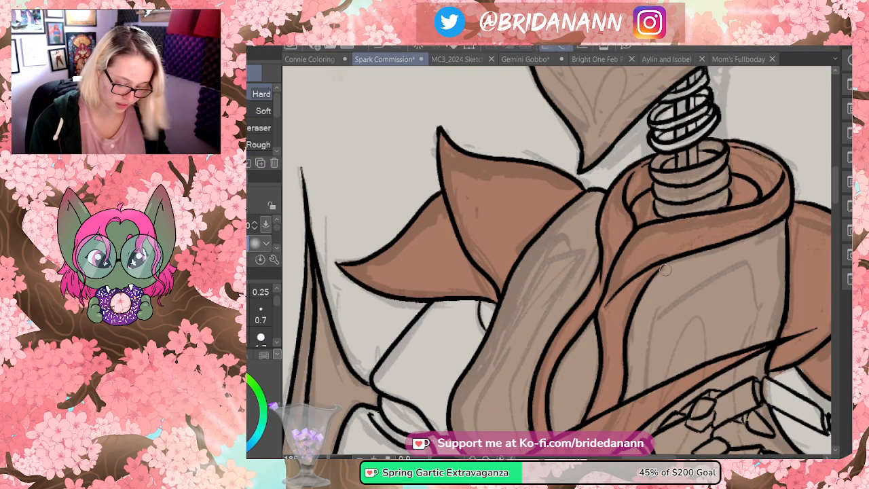
# - Paint the rust strip behind the head's rear spike solid, following the narrow inner edge down the back
pyautogui.moveTo(670, 275); pyautogui.dragTo(560, 251)
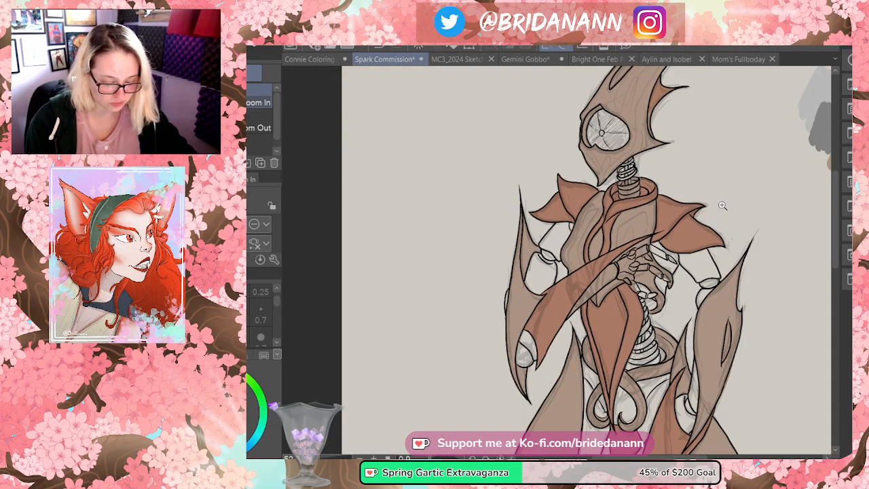
pyautogui.scroll(-2, 723, 204)
pyautogui.scroll(3, 733, 95)
pyautogui.scroll(3, 724, 150)
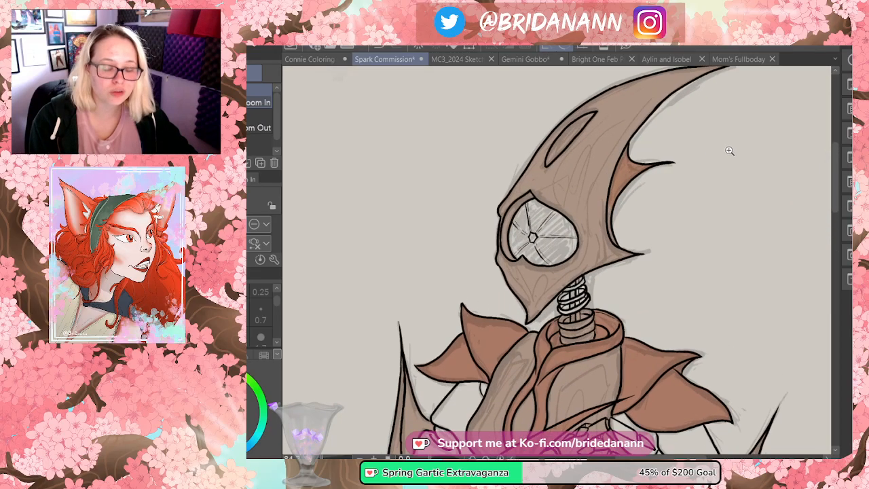
pyautogui.press('p')
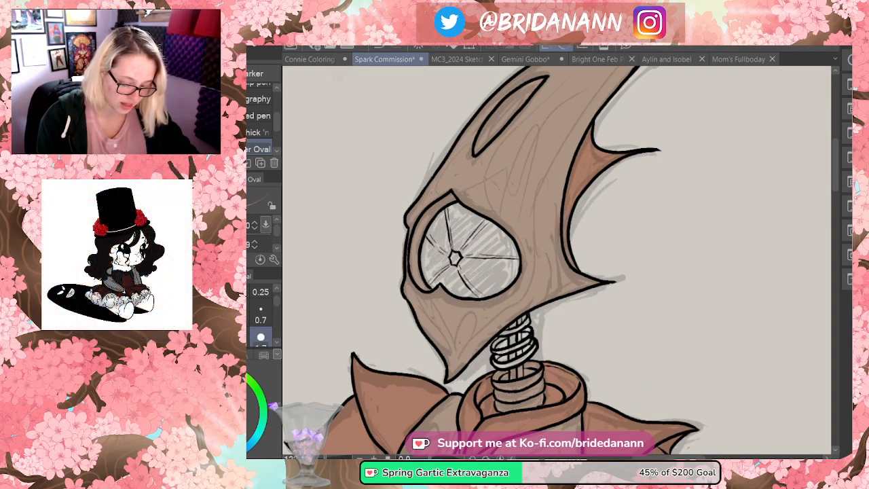
pyautogui.press('e')
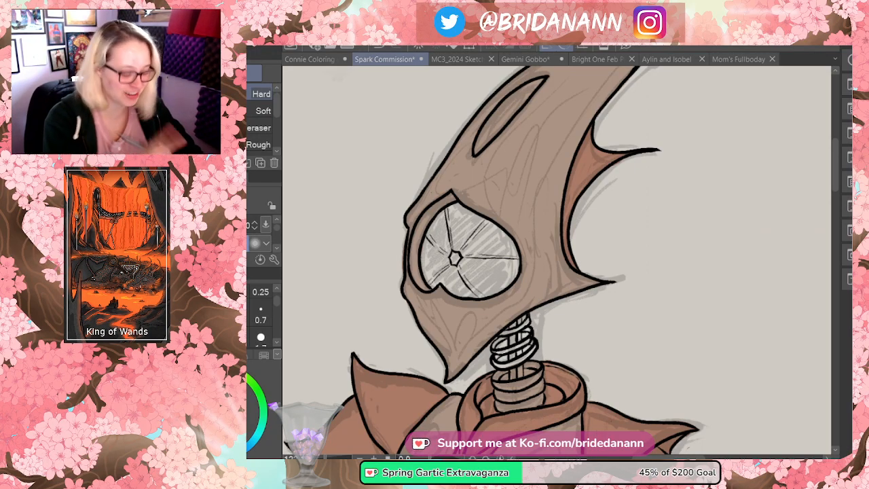
# - Show the rough dark grey colouring on the hands, spine and feet while keeping the orange line details hidden
pyautogui.hotkey('ctrl', 'space')
pyautogui.moveTo(551, 162); pyautogui.dragTo(520, 190)
pyautogui.moveTo(652, 157); pyautogui.dragTo(628, 194)
pyautogui.moveTo(691, 234); pyautogui.dragTo(716, 227)
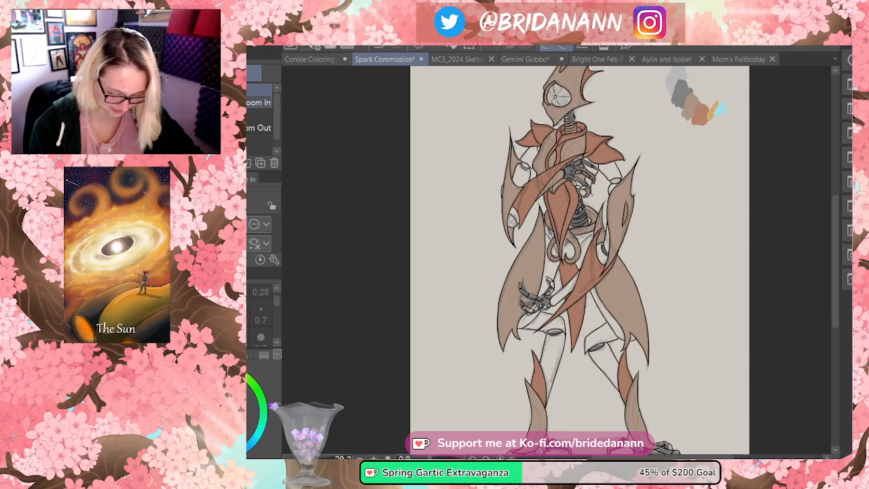
pyautogui.press('Delete')
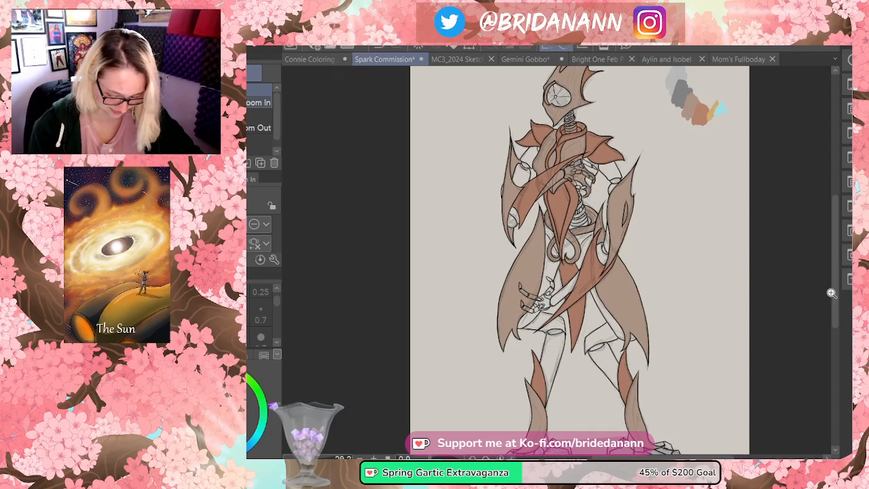
pyautogui.scroll(-2, 830, 294)
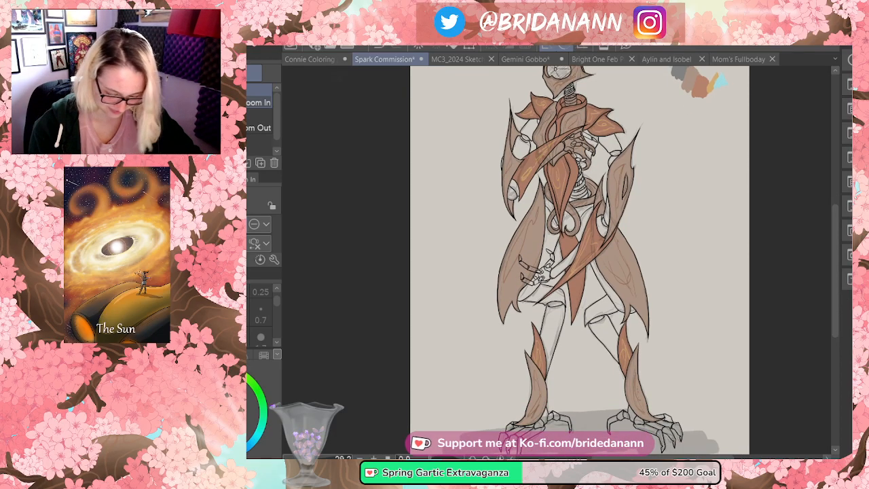
pyautogui.hotkey('ctrl', 'z')
pyautogui.press('Delete')
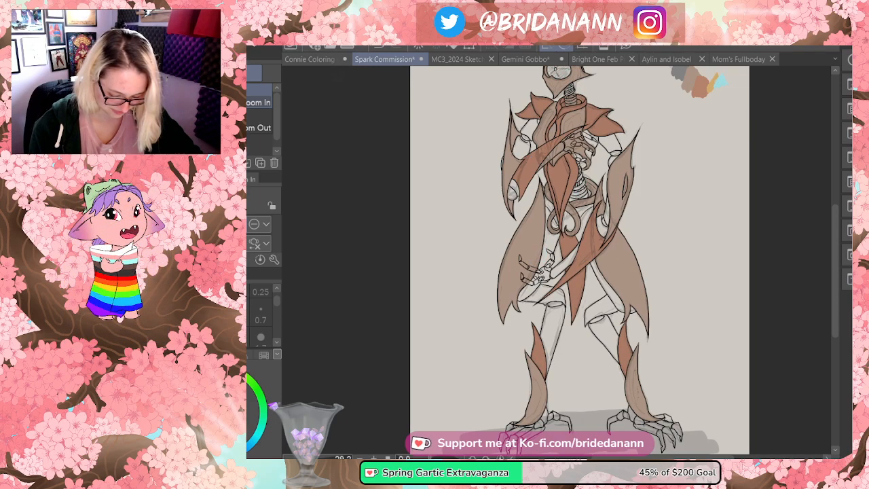
pyautogui.hotkey('ctrl', 'z')
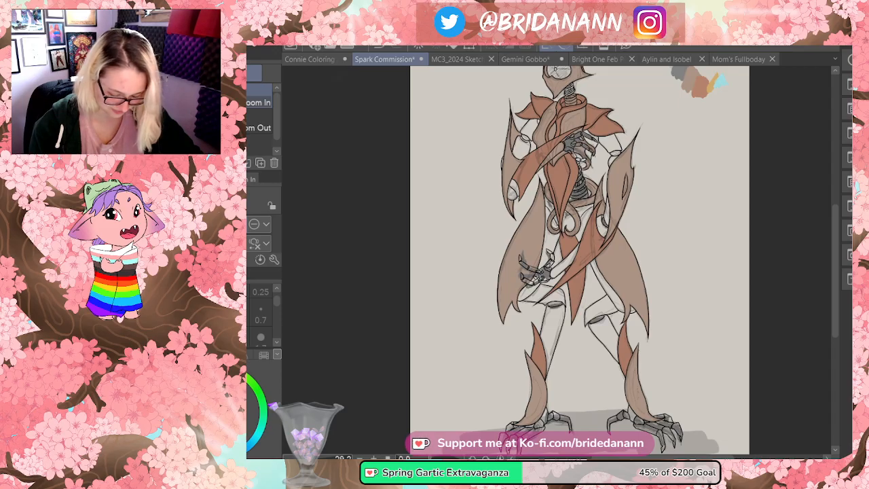
# - Sample the dark grey and paint the hand raised at the chest solid, including the palm, finger segments and thumb
pyautogui.keyDown('alt'); pyautogui.click(647, 291); pyautogui.keyUp('alt')
pyautogui.click(643, 291)
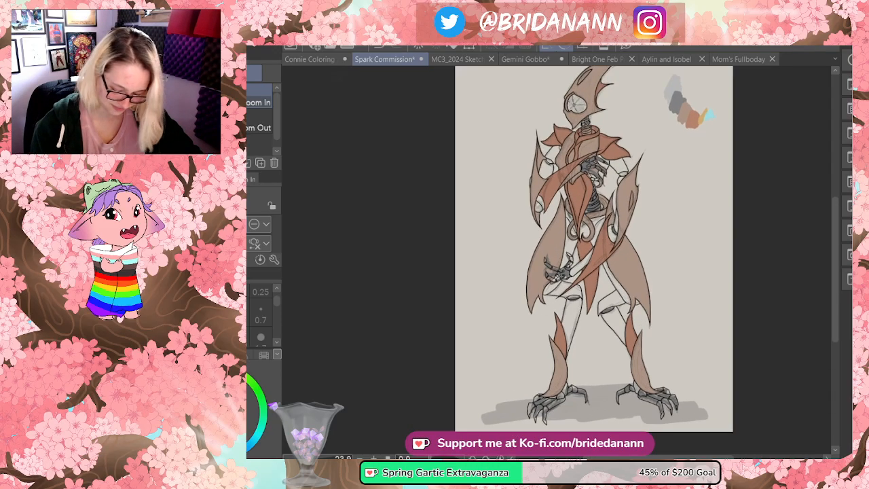
pyautogui.click(749, 148)
pyautogui.keyDown('alt'); pyautogui.click(679, 227); pyautogui.keyUp('alt')
pyautogui.click(690, 217)
pyautogui.click(618, 89)
pyautogui.click(585, 120)
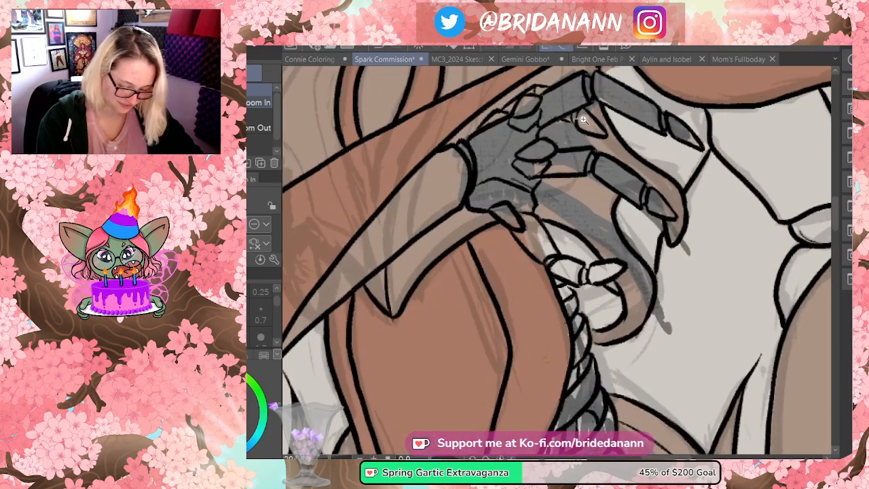
pyautogui.press('i')
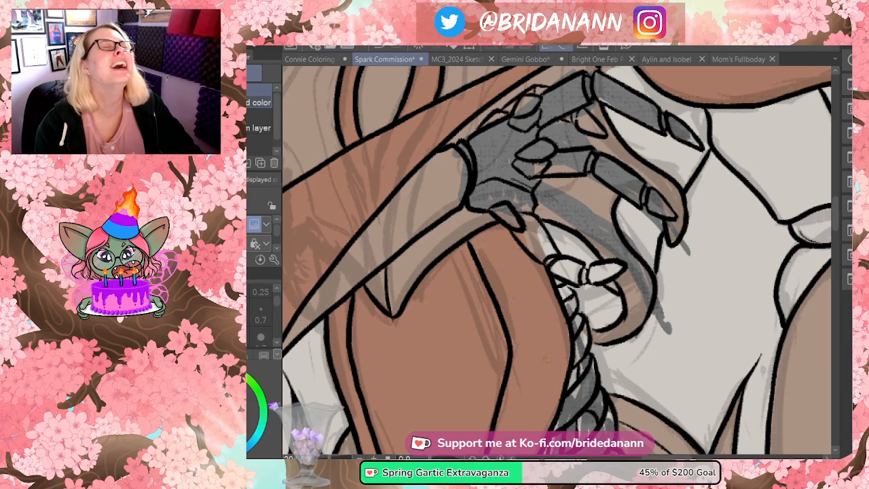
pyautogui.click(502, 126)
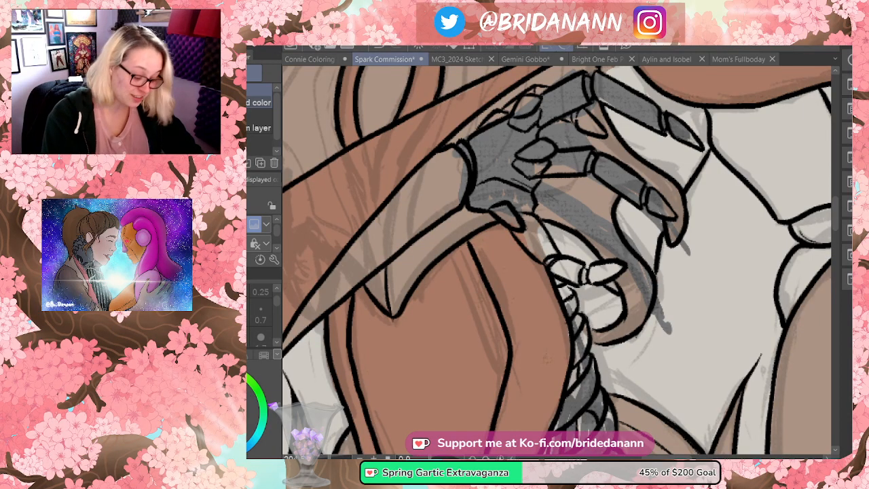
pyautogui.press('p')
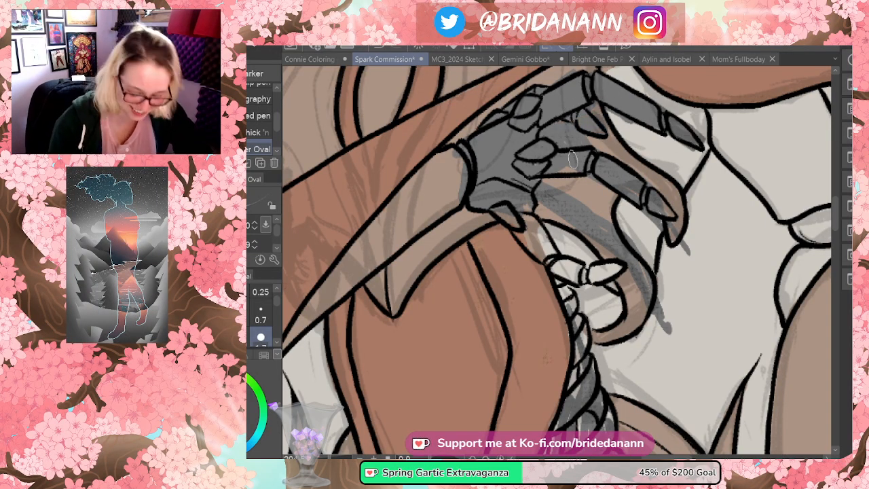
pyautogui.moveTo(535, 241)
pyautogui.mouseDown()
pyautogui.moveTo(522, 220)
pyautogui.moveTo(571, 271)
pyautogui.moveTo(558, 264)
pyautogui.moveTo(582, 276)
pyautogui.moveTo(633, 264)
pyautogui.mouseUp()
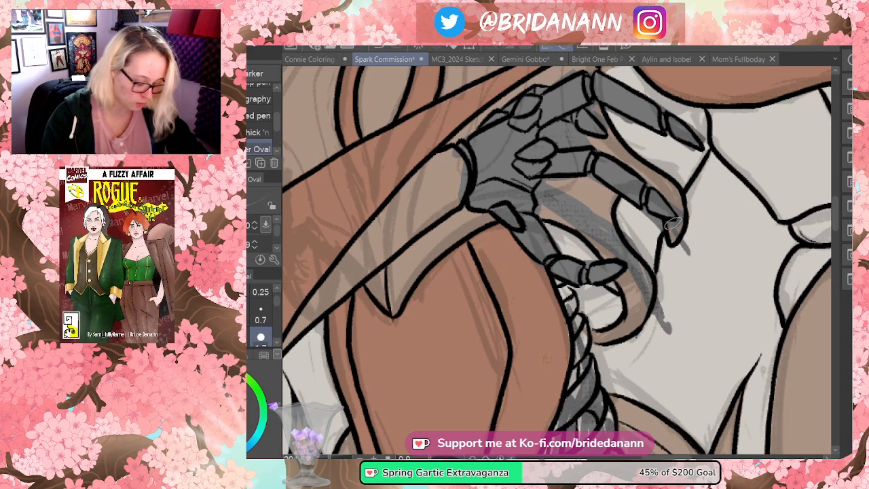
# - Erase the rough grey spilling outside the raised hand, between the fingers, across the curled plate and past the fingertips
pyautogui.press('e')
pyautogui.moveTo(557, 193)
pyautogui.mouseDown()
pyautogui.moveTo(544, 212)
pyautogui.moveTo(564, 203)
pyautogui.moveTo(611, 233)
pyautogui.mouseUp()
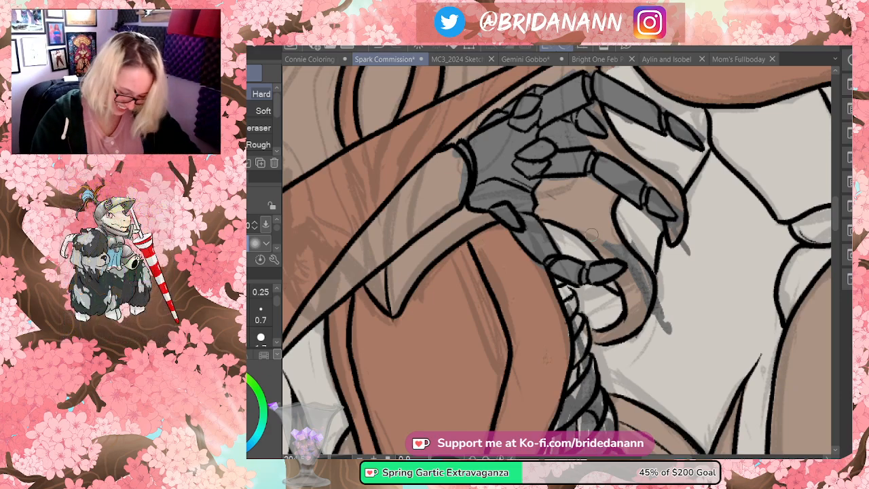
pyautogui.moveTo(633, 254)
pyautogui.mouseDown()
pyautogui.moveTo(633, 279)
pyautogui.moveTo(662, 319)
pyautogui.mouseUp()
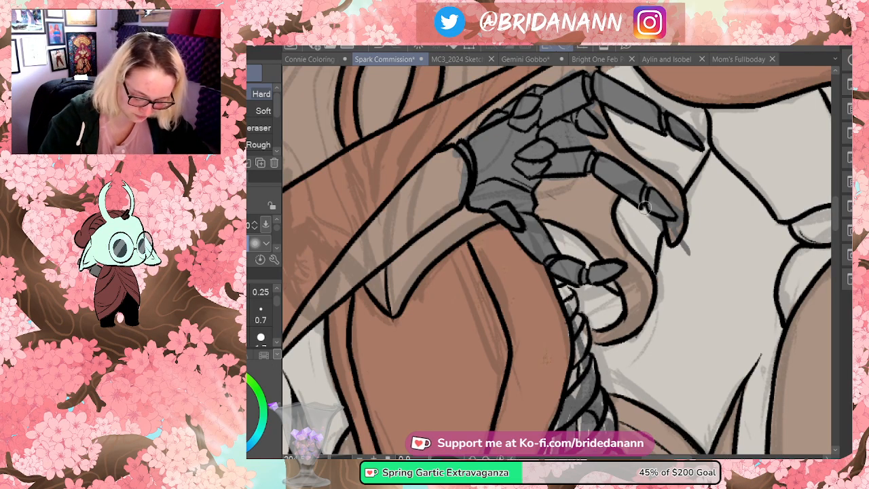
pyautogui.moveTo(679, 239); pyautogui.dragTo(696, 254)
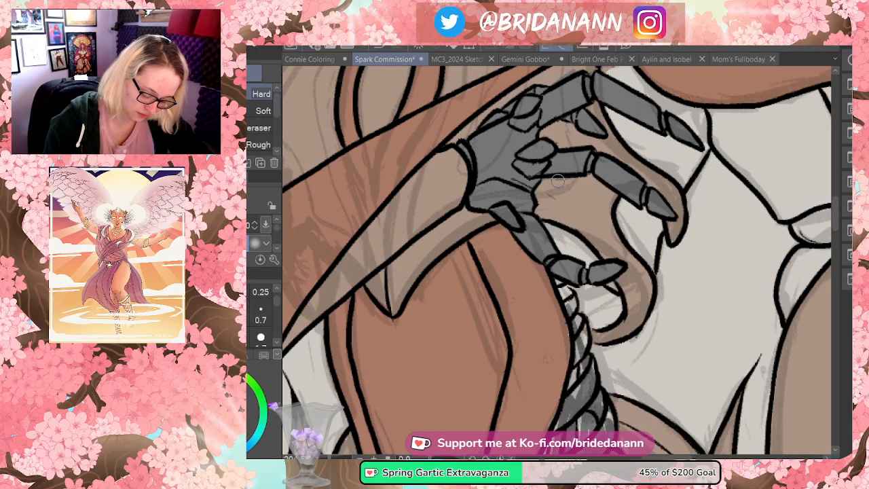
pyautogui.click(592, 60)
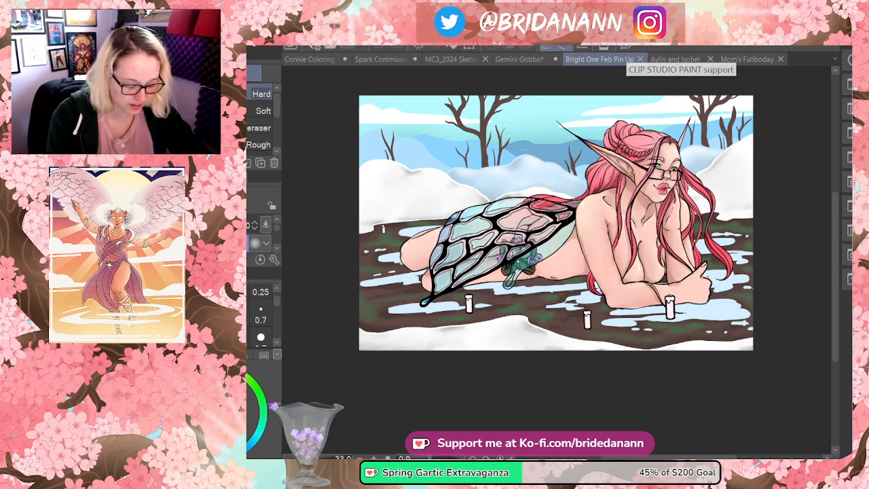
pyautogui.click(399, 59)
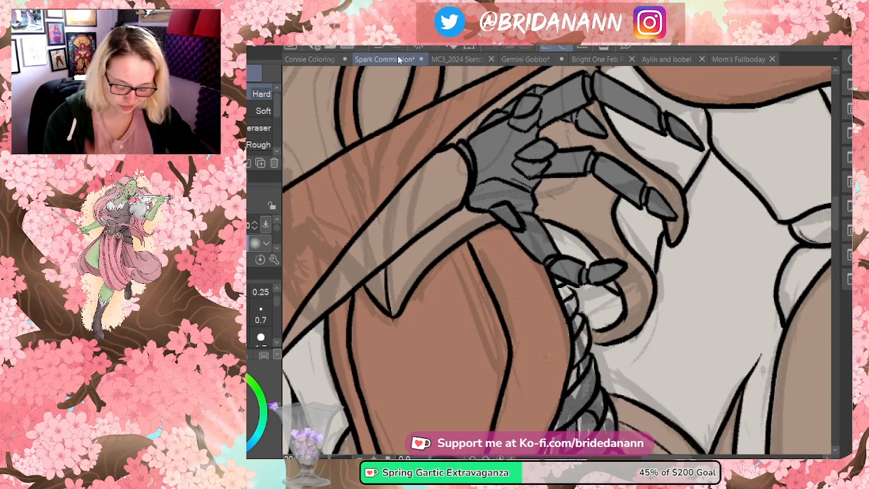
# - Erase the stray rough grey marks around the hips and the curled pelvis ornaments
pyautogui.press('p')
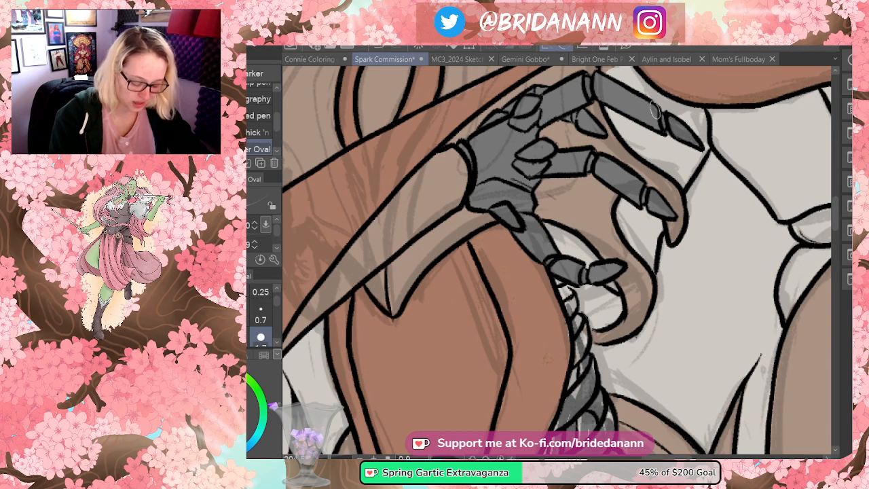
pyautogui.hotkey('ctrl', 'space')
pyautogui.moveTo(637, 228); pyautogui.dragTo(598, 299)
pyautogui.moveTo(642, 279); pyautogui.dragTo(661, 178)
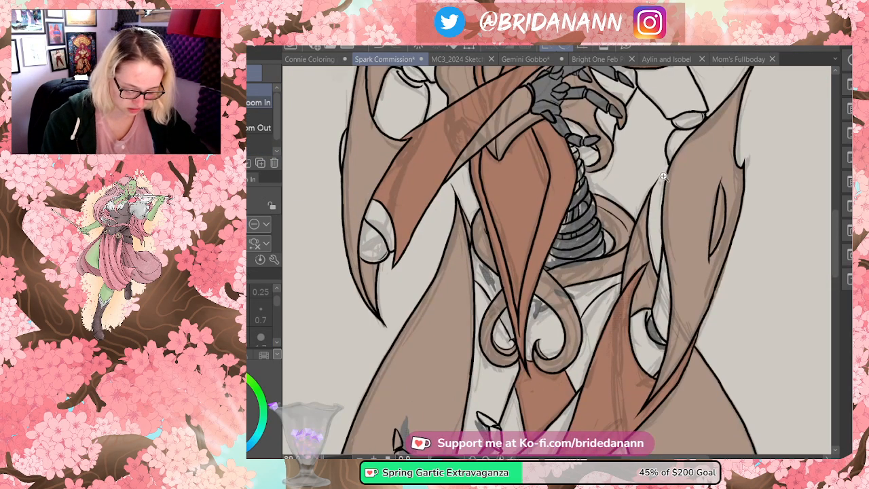
pyautogui.click(618, 203)
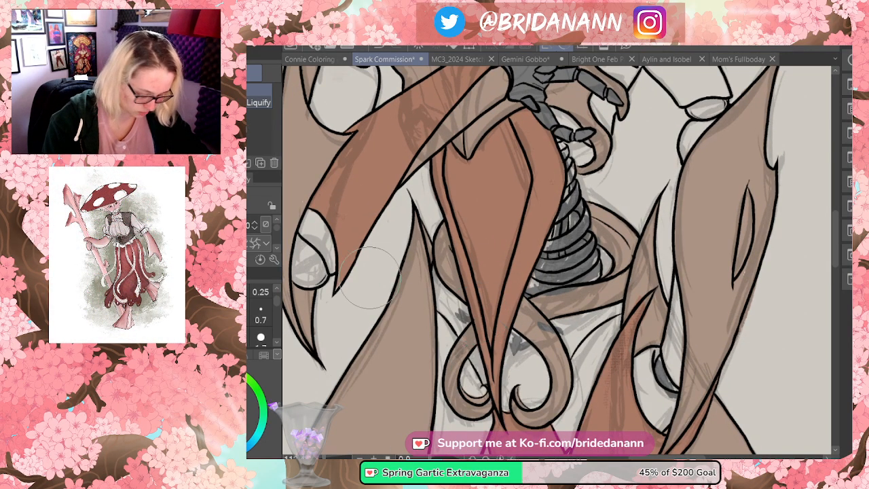
pyautogui.press('e')
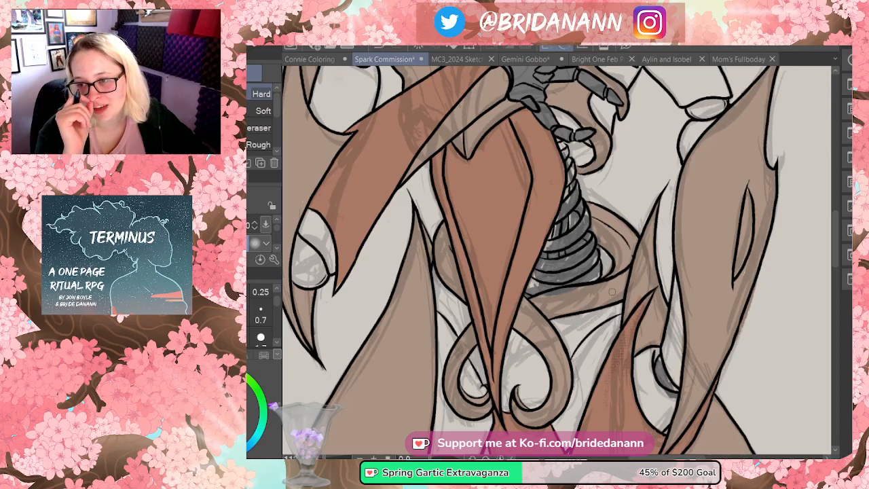
# - Paint the waist spine segments solid dark grey and clean up their edges against the chest plate and hip ring
pyautogui.press('p')
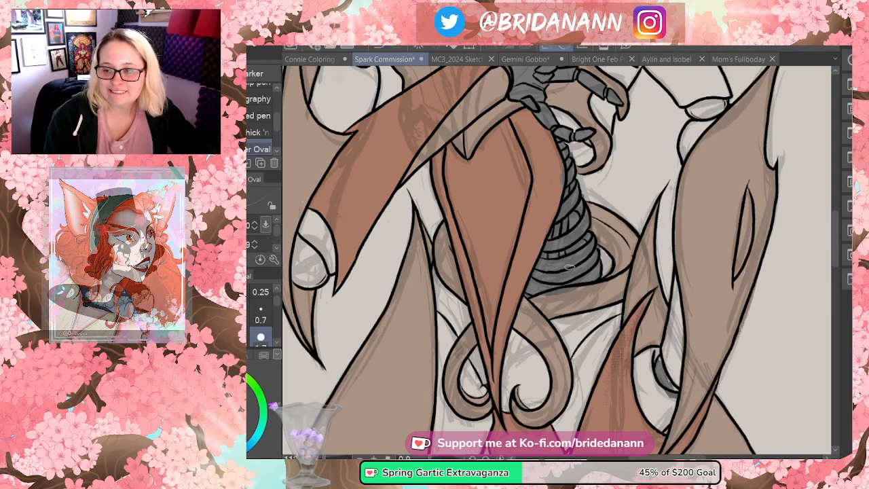
pyautogui.press('e')
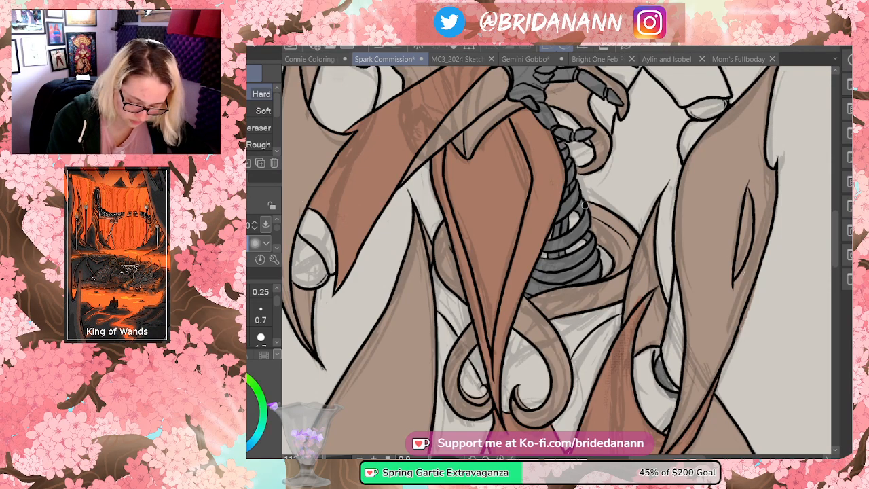
pyautogui.press('p')
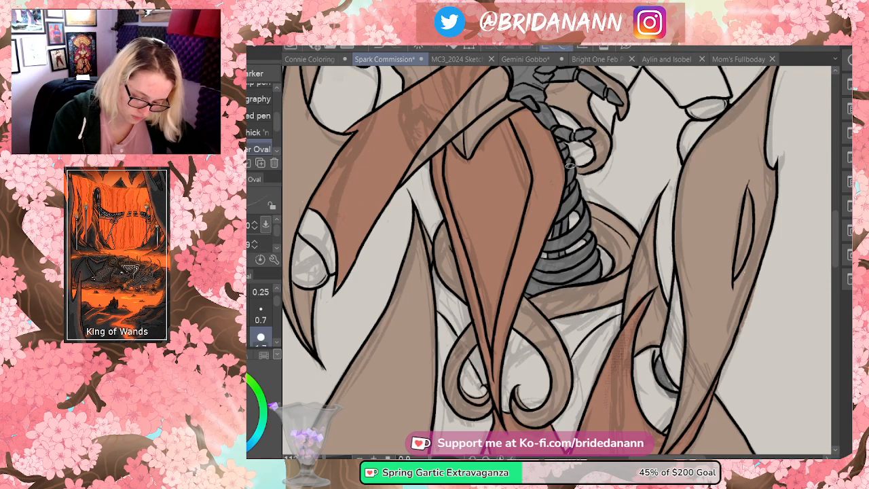
pyautogui.press('e')
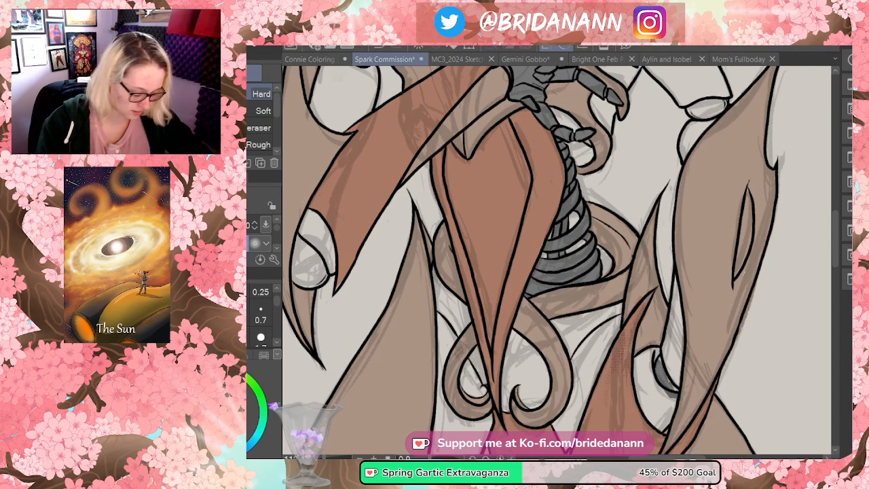
pyautogui.press('p')
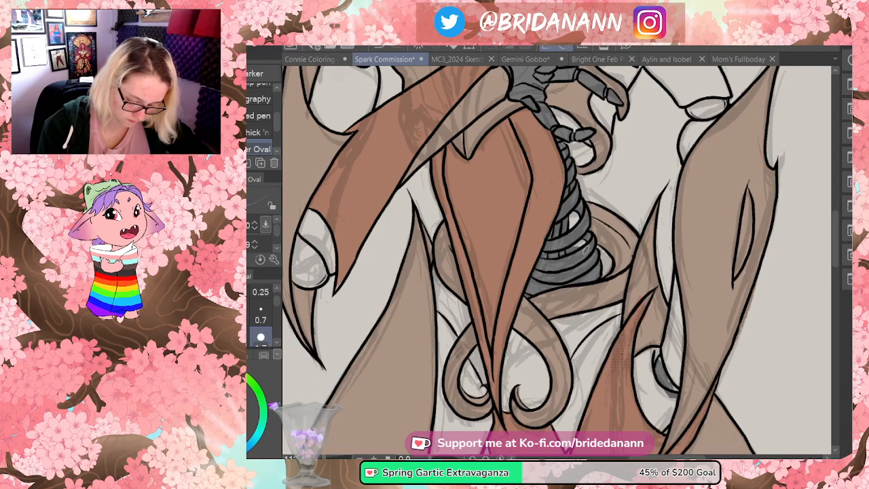
# - Replace the rough grey on the arm joints with solid dark grey, filling the elbows, wrist joint and lower neck rings
pyautogui.press('e')
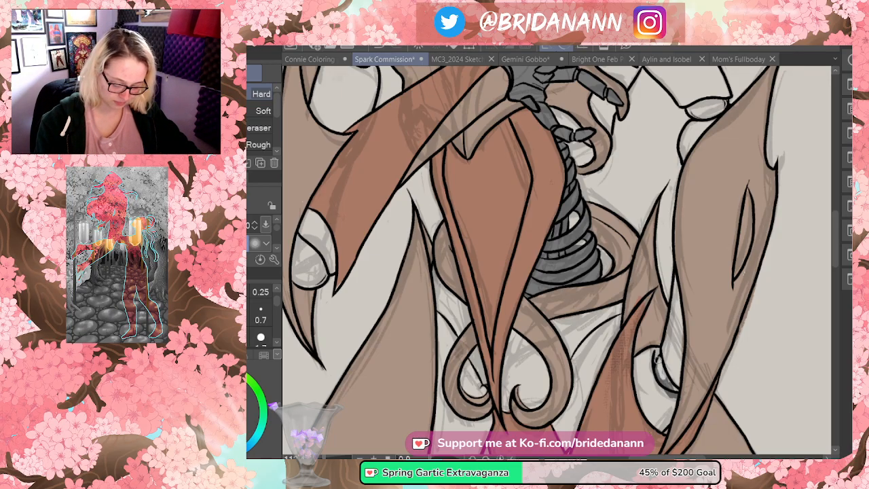
pyautogui.press('p')
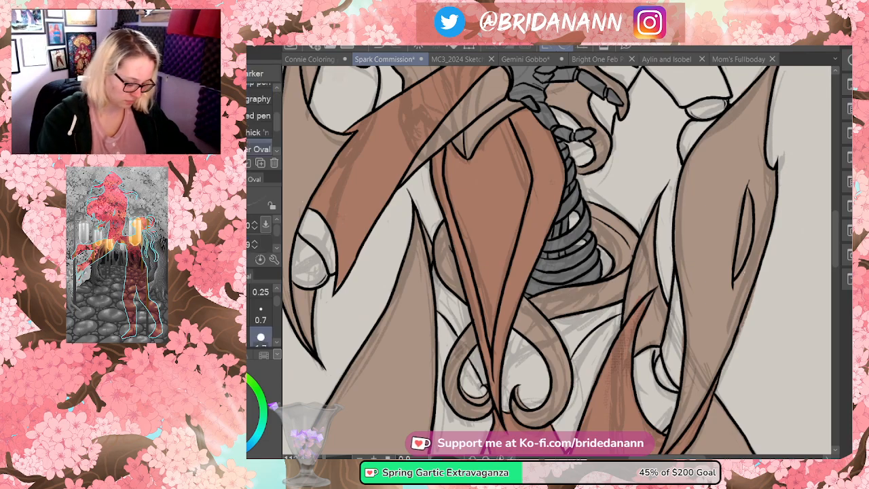
pyautogui.moveTo(296, 275)
pyautogui.mouseDown()
pyautogui.moveTo(302, 278)
pyautogui.moveTo(307, 246)
pyautogui.moveTo(319, 279)
pyautogui.moveTo(315, 256)
pyautogui.mouseUp()
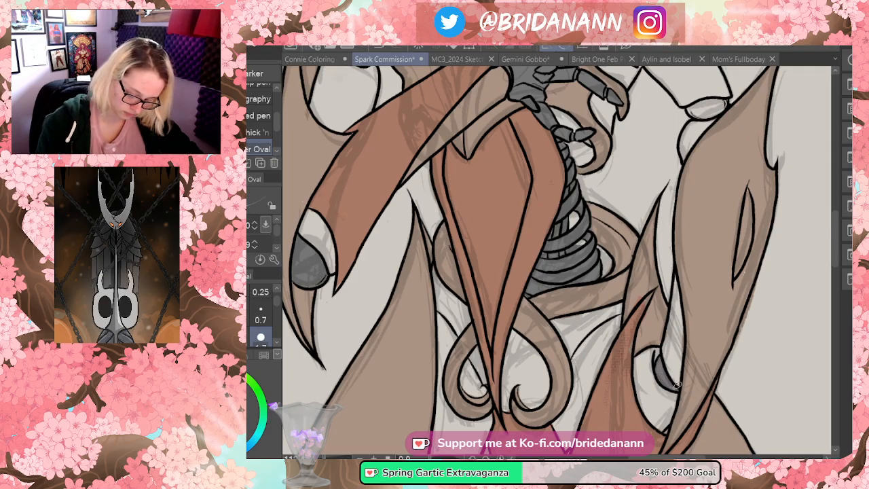
pyautogui.moveTo(702, 106); pyautogui.dragTo(723, 104)
pyautogui.scroll(5, 722, 102)
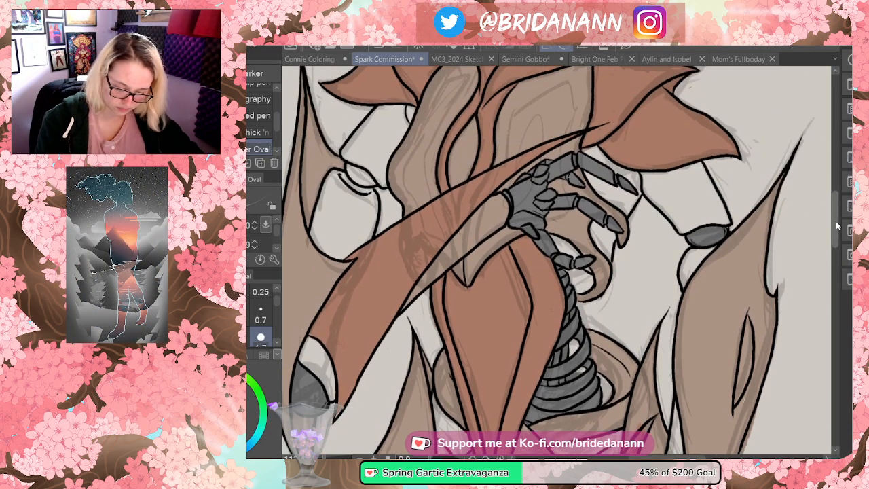
pyautogui.moveTo(348, 281); pyautogui.dragTo(358, 285)
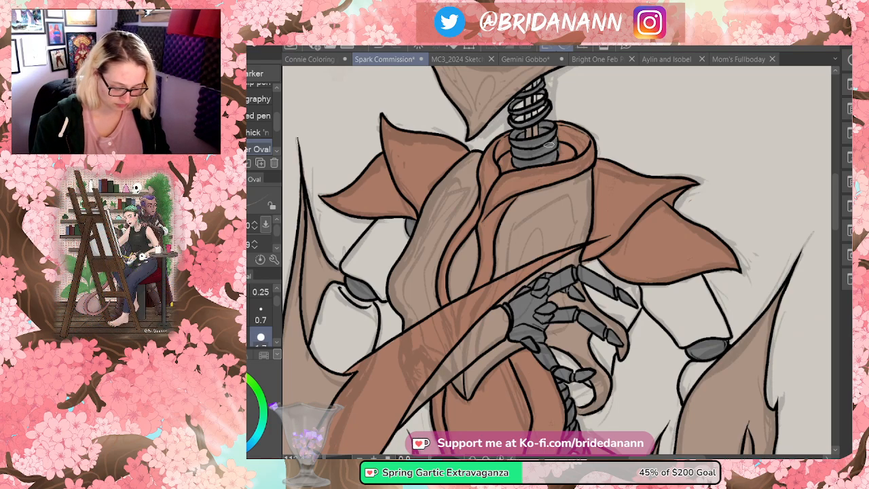
# - Paint the oval knee joints on both legs solid dark grey and erase the spill along their edges
pyautogui.hotkey('ctrl', 'space')
pyautogui.moveTo(596, 206); pyautogui.dragTo(556, 234)
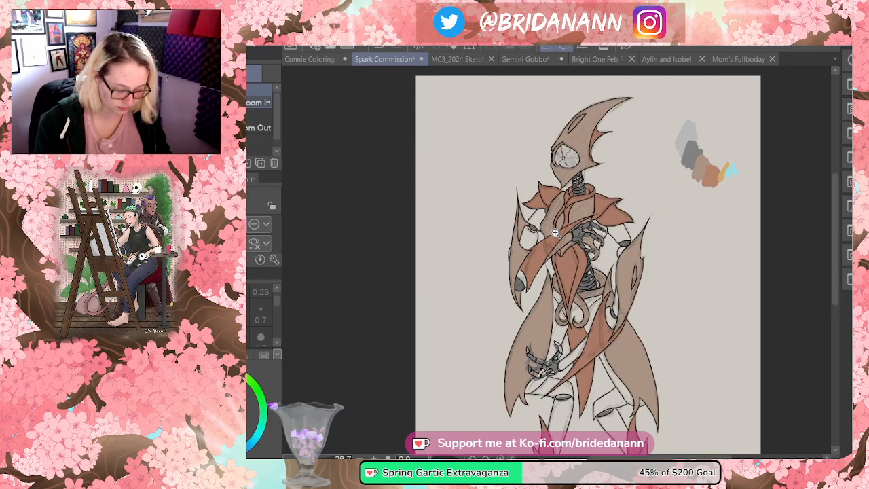
pyautogui.click(620, 330)
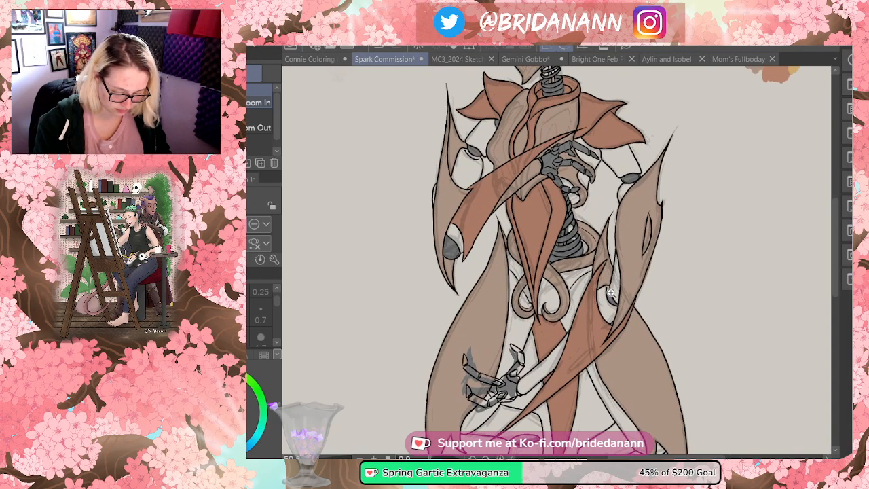
pyautogui.keyDown('alt'); pyautogui.click(615, 299); pyautogui.keyUp('alt')
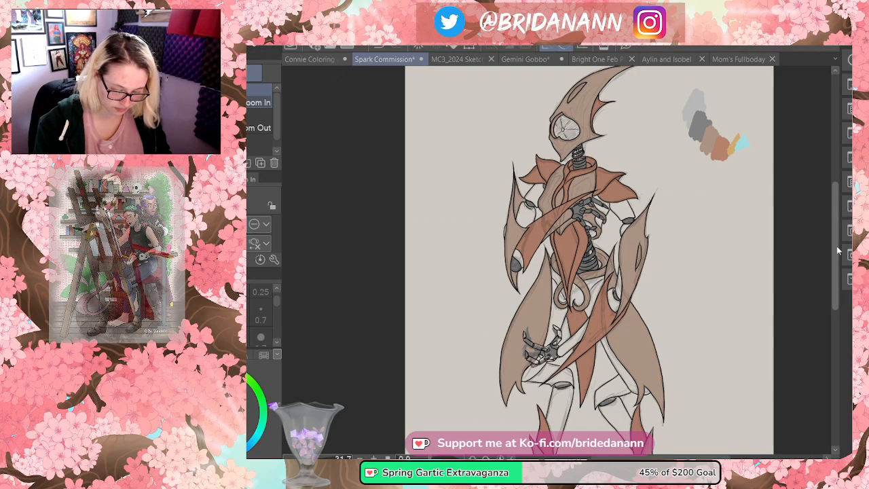
pyautogui.scroll(-2, 645, 333)
pyautogui.moveTo(587, 350); pyautogui.dragTo(587, 397)
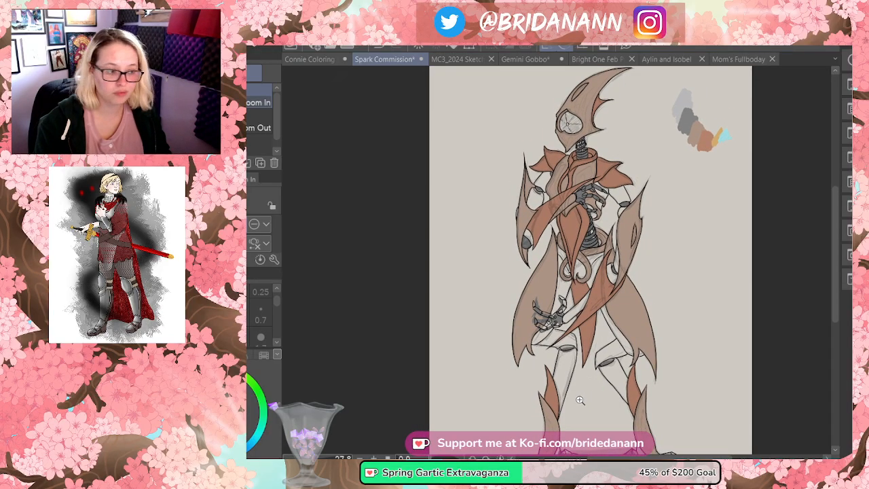
pyautogui.moveTo(595, 366); pyautogui.dragTo(632, 332)
pyautogui.press('p')
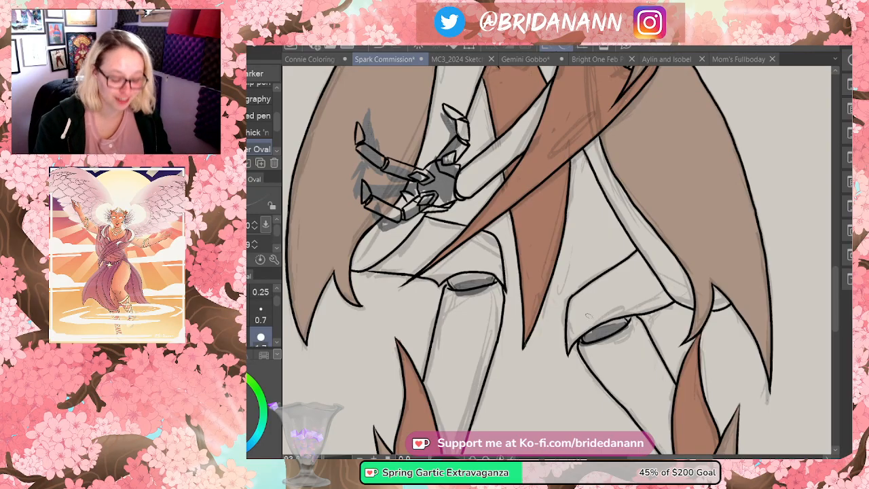
pyautogui.moveTo(620, 324); pyautogui.dragTo(627, 320)
pyautogui.moveTo(455, 282); pyautogui.dragTo(493, 278)
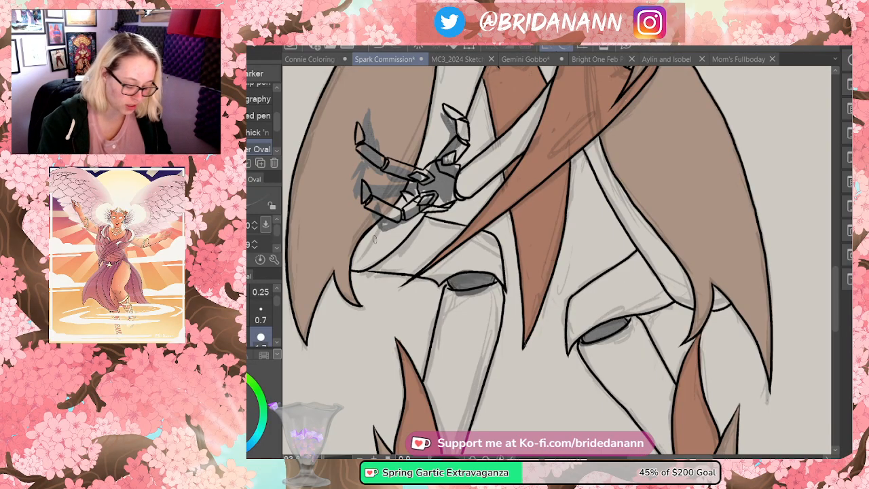
pyautogui.press('e')
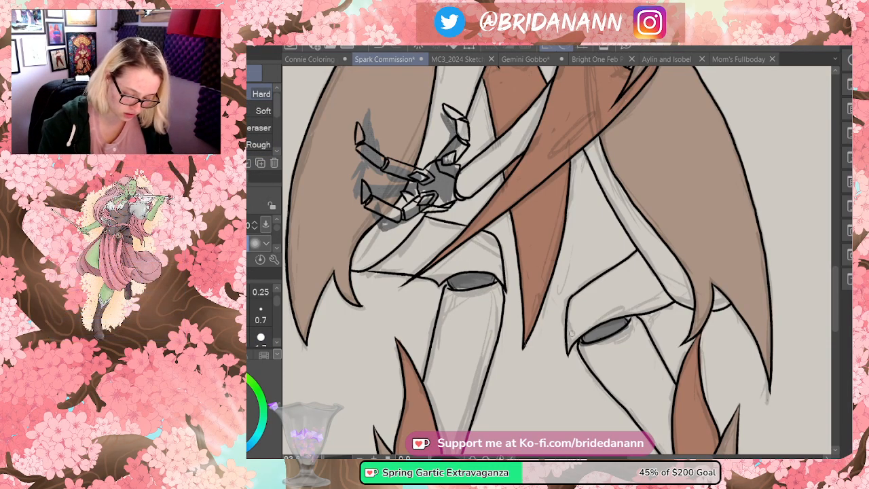
pyautogui.moveTo(593, 345); pyautogui.dragTo(635, 320)
# - Paint the fingers, thumb and palm of the lowered mechanical hand solid dark grey
pyautogui.press('p')
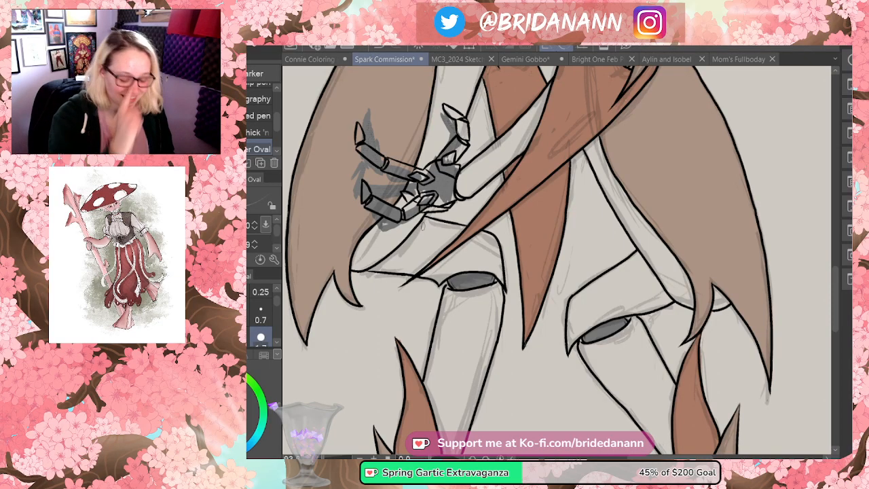
pyautogui.moveTo(434, 197); pyautogui.dragTo(442, 206)
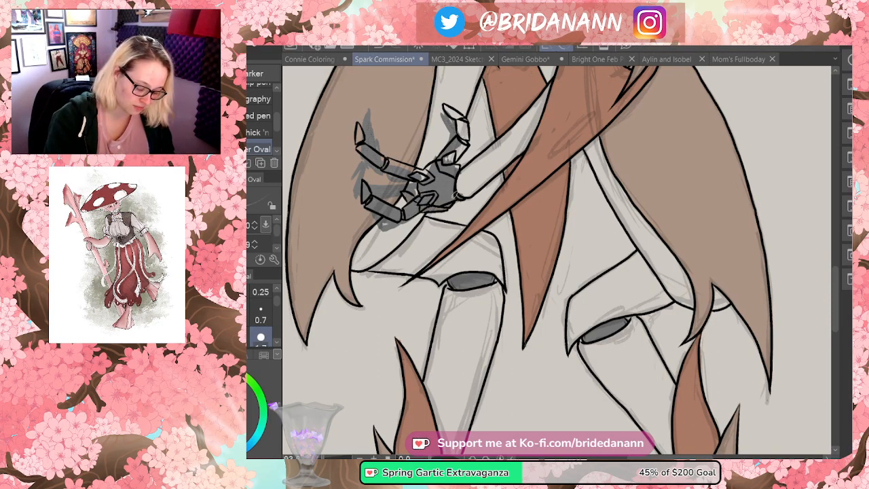
pyautogui.moveTo(447, 161)
pyautogui.mouseDown()
pyautogui.moveTo(465, 140)
pyautogui.moveTo(451, 109)
pyautogui.mouseUp()
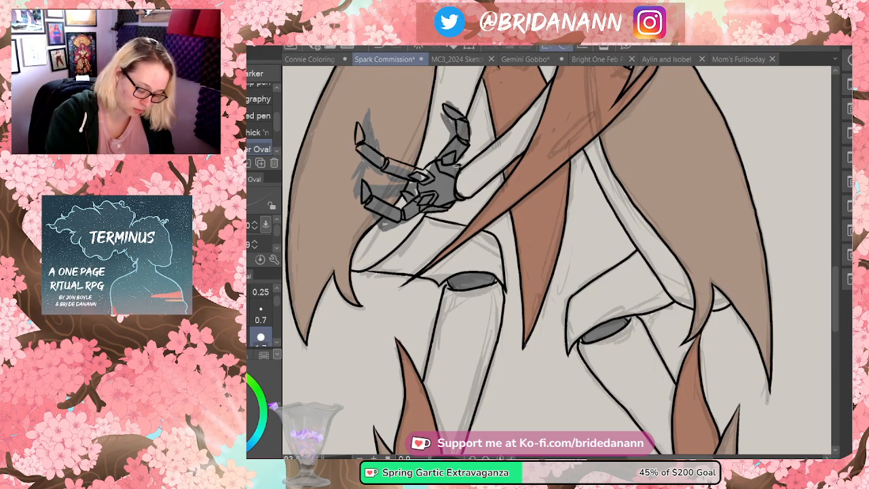
pyautogui.moveTo(360, 128)
pyautogui.mouseDown()
pyautogui.moveTo(368, 155)
pyautogui.moveTo(417, 169)
pyautogui.mouseUp()
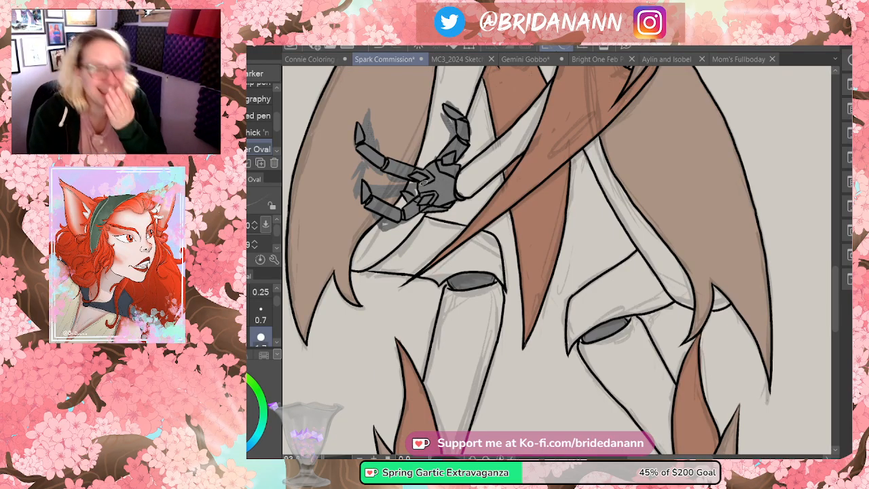
# - Erase the rough grey spilling around and between the fingers of the lowered hand
pyautogui.press('e')
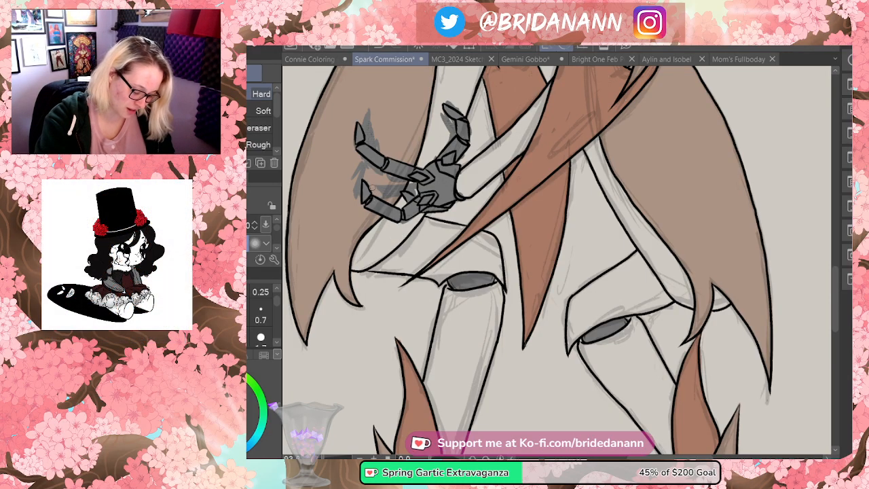
pyautogui.moveTo(384, 183); pyautogui.dragTo(376, 172)
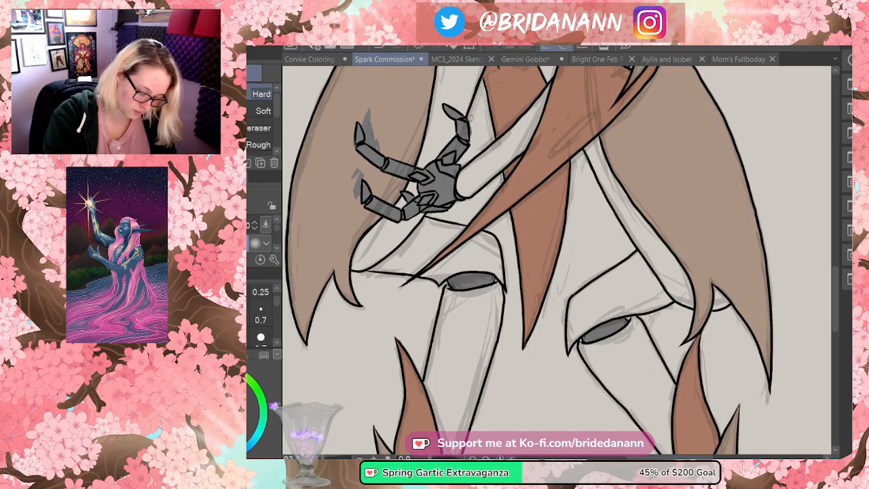
pyautogui.moveTo(370, 121)
pyautogui.mouseDown()
pyautogui.moveTo(367, 142)
pyautogui.moveTo(369, 110)
pyautogui.mouseUp()
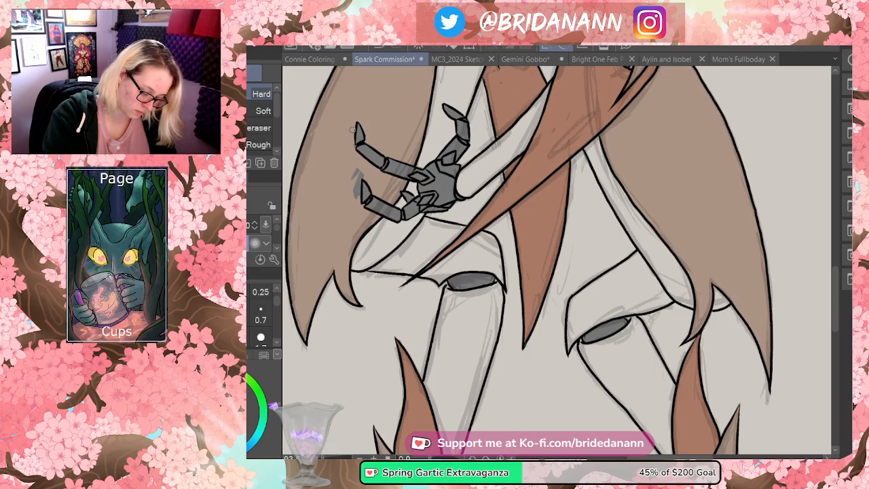
pyautogui.moveTo(354, 146); pyautogui.dragTo(352, 191)
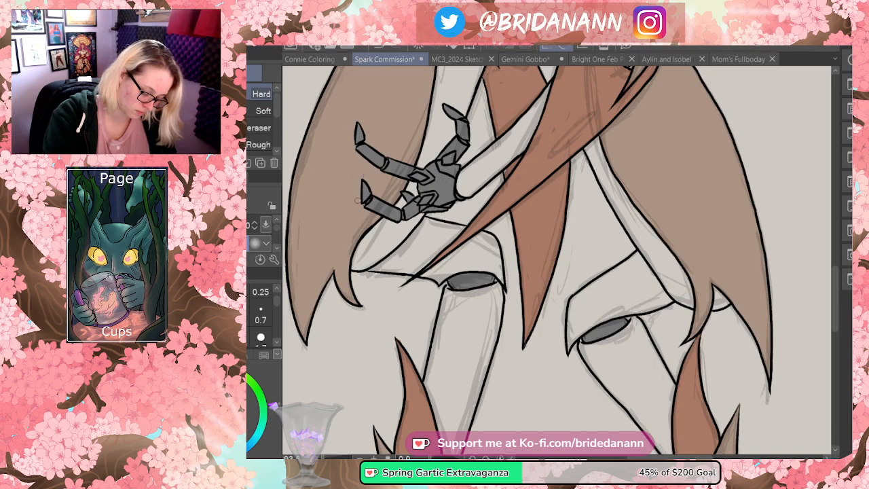
# - Paint the claws and ankle of the foot at the canvas right solid dark grey
pyautogui.press('p')
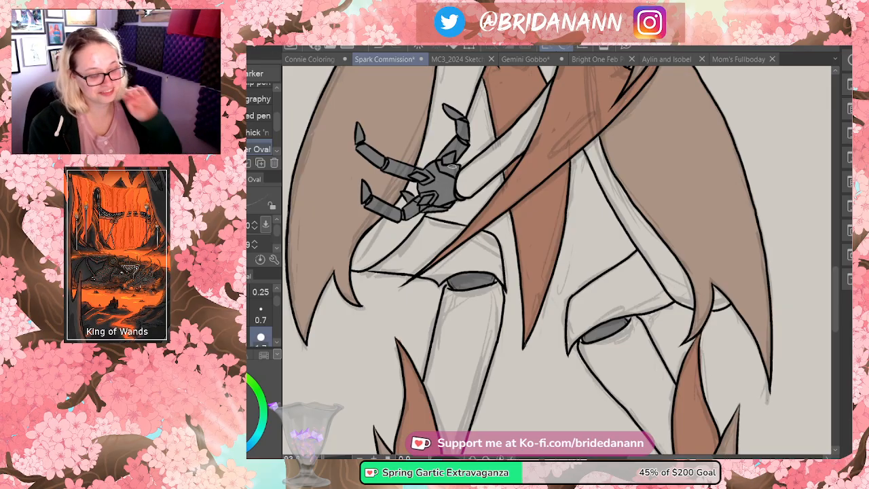
pyautogui.hotkey('ctrl', 'space')
pyautogui.moveTo(611, 198); pyautogui.dragTo(570, 230)
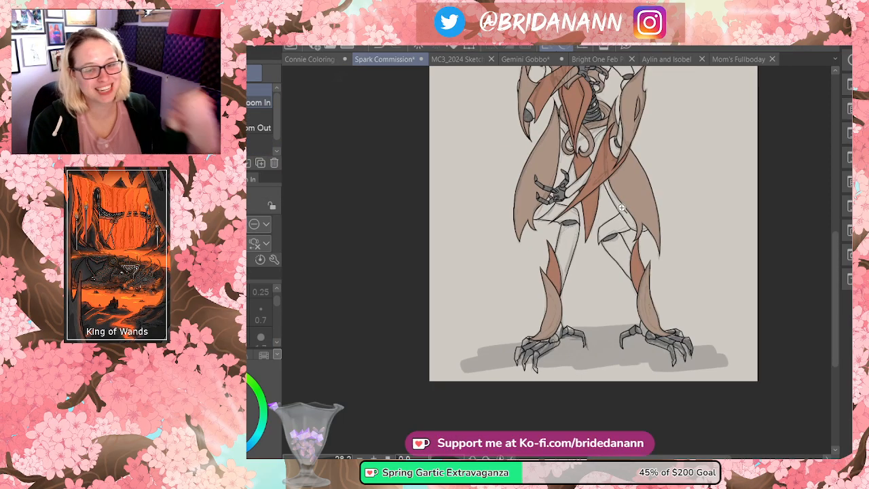
pyautogui.scroll(3, 831, 250)
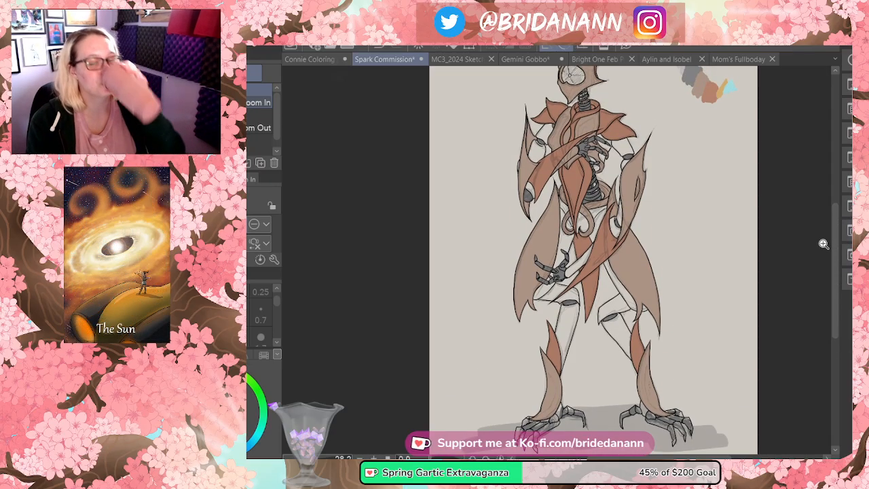
pyautogui.moveTo(611, 333)
pyautogui.mouseDown()
pyautogui.moveTo(620, 345)
pyautogui.moveTo(620, 328)
pyautogui.mouseUp()
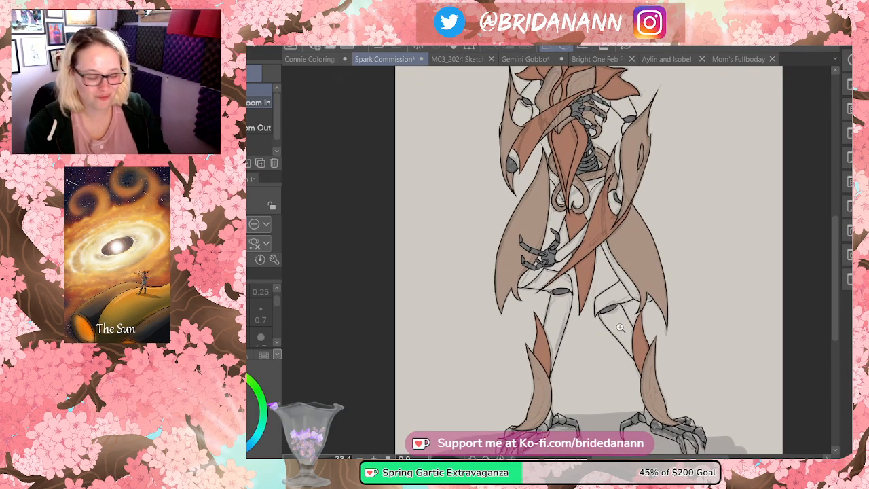
pyautogui.scroll(-5, 830, 223)
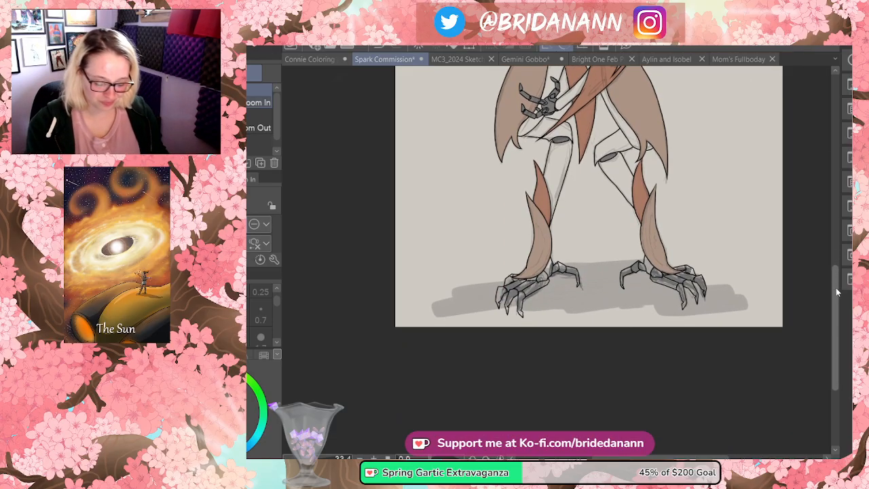
pyautogui.click(713, 278)
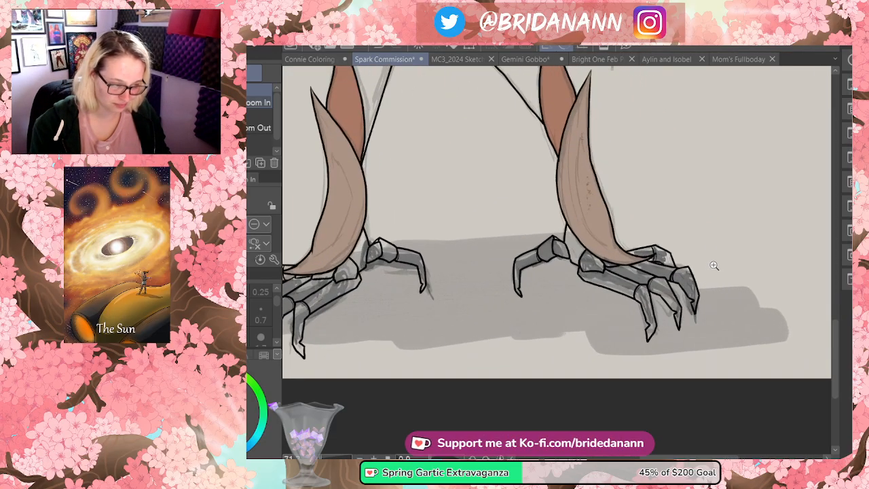
pyautogui.press('p')
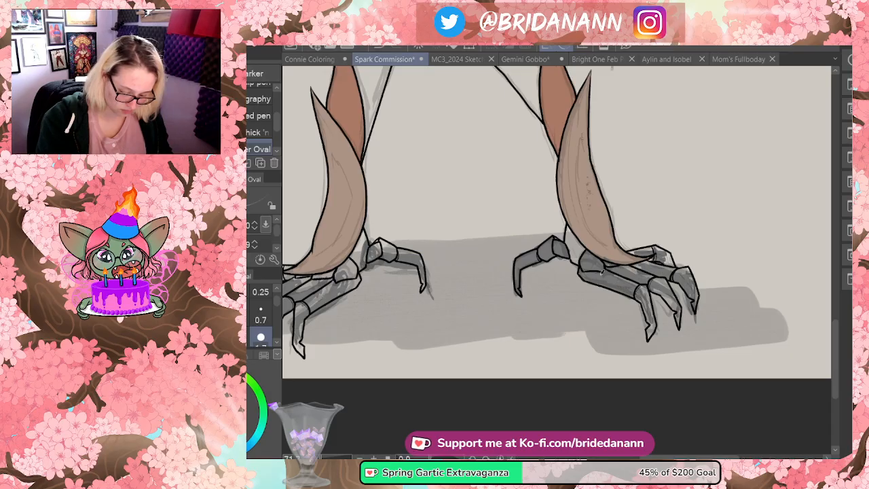
pyautogui.moveTo(641, 286); pyautogui.dragTo(645, 314)
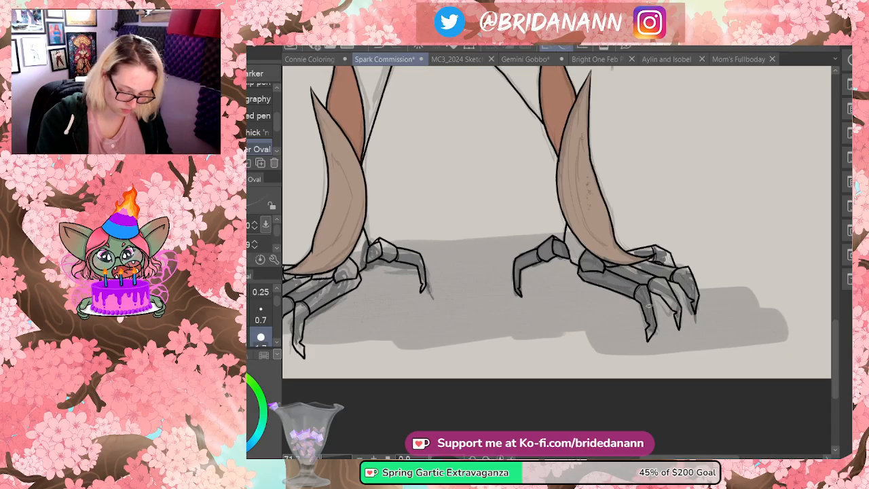
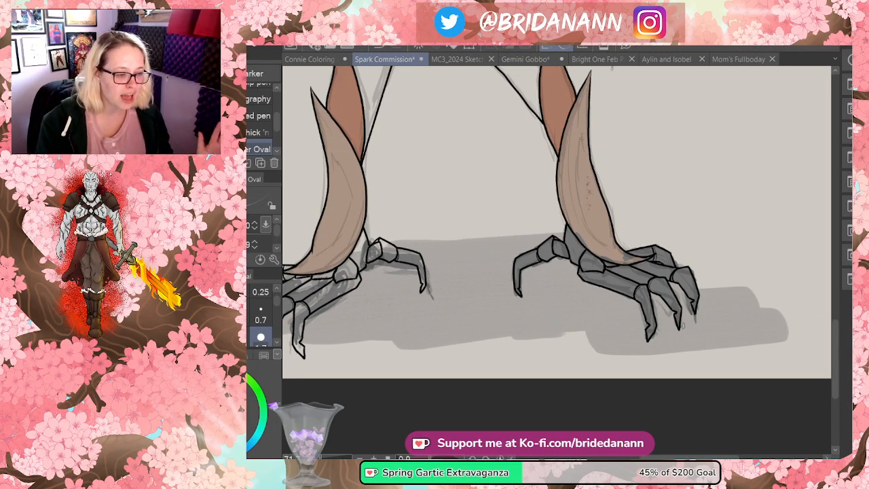
# - Clean up the edges of the foot at the canvas right, erasing stray grey and retouching gaps in the claws
pyautogui.press('e')
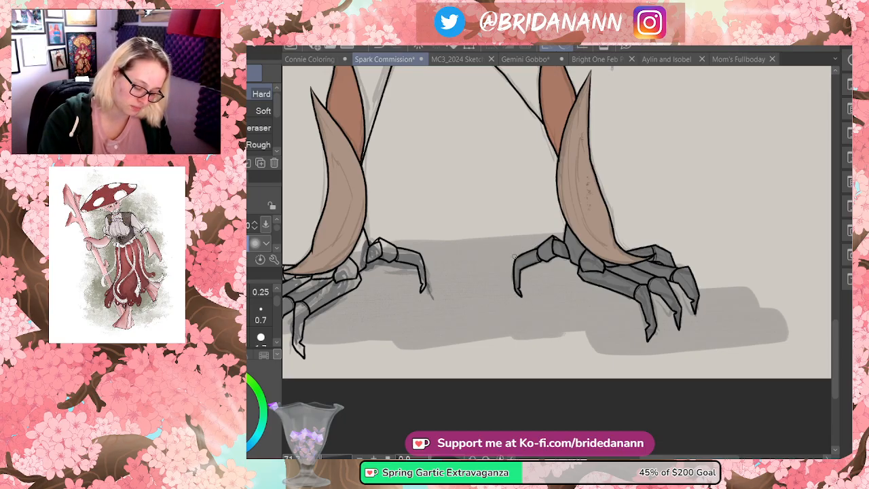
pyautogui.press('p')
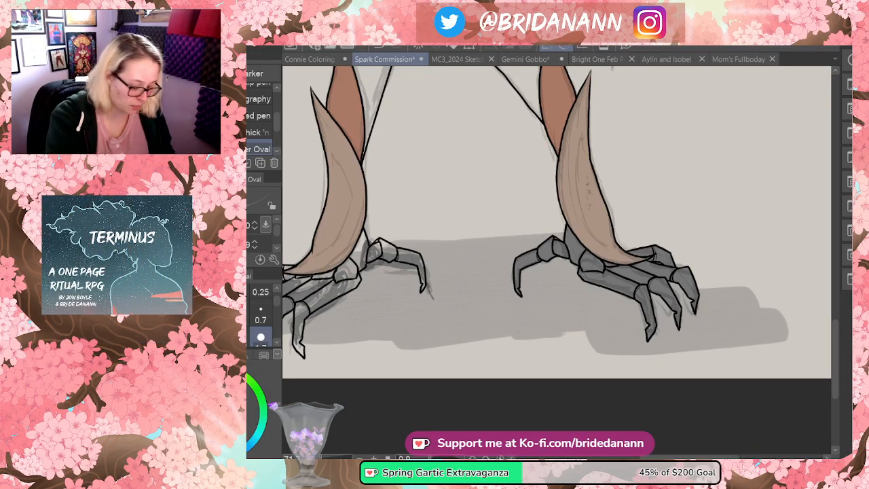
pyautogui.press('e')
pyautogui.press('p')
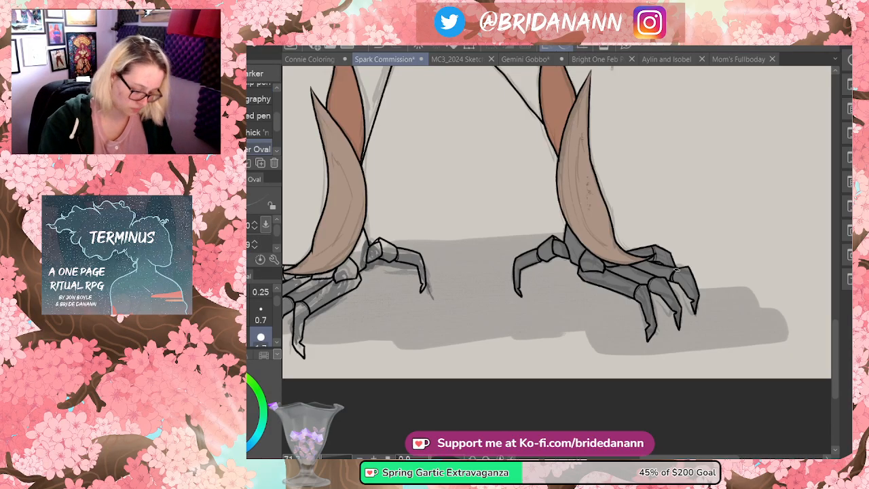
pyautogui.press('e')
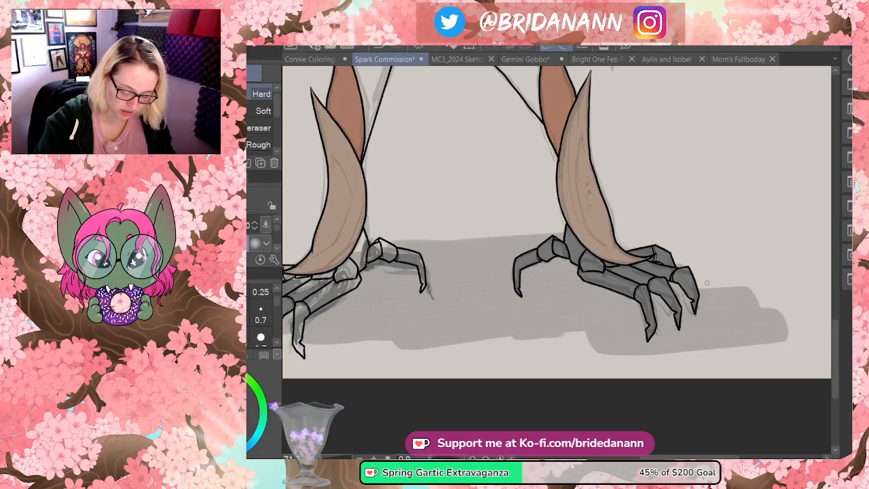
# - Paint the other clawed foot and its ankle solid dark grey and erase the rough grey around its claws
pyautogui.press('p')
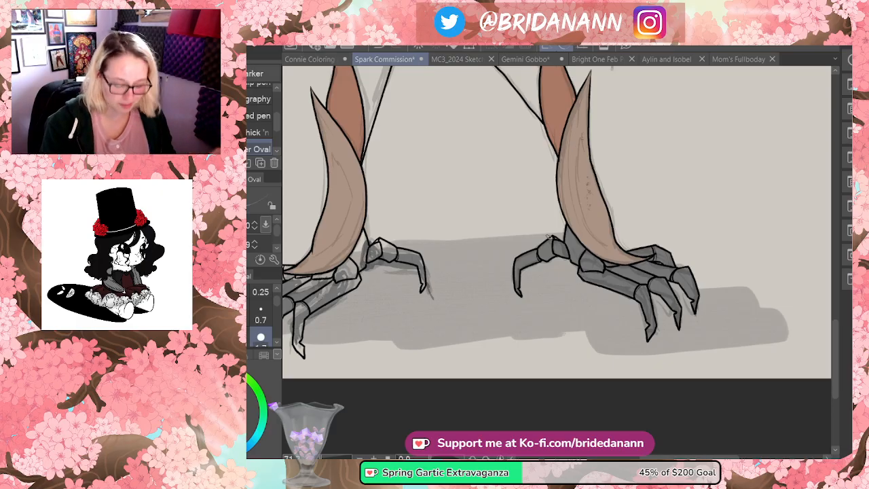
pyautogui.moveTo(352, 261); pyautogui.dragTo(492, 261)
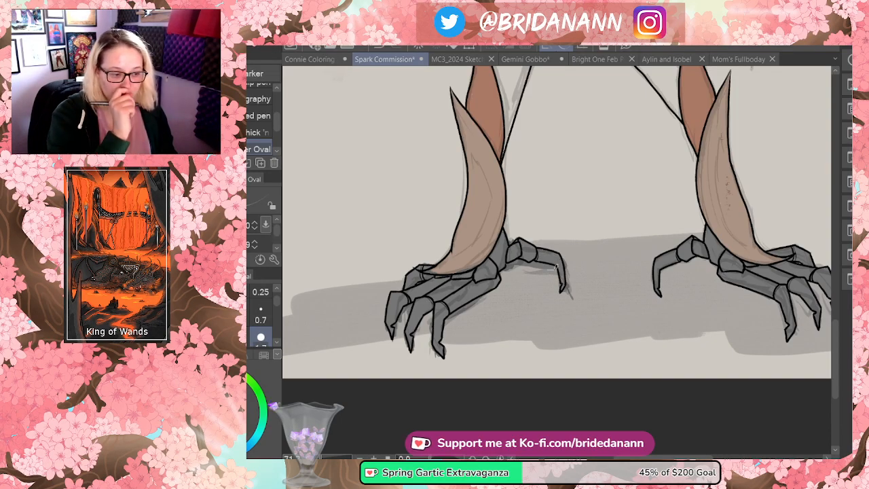
pyautogui.press('e')
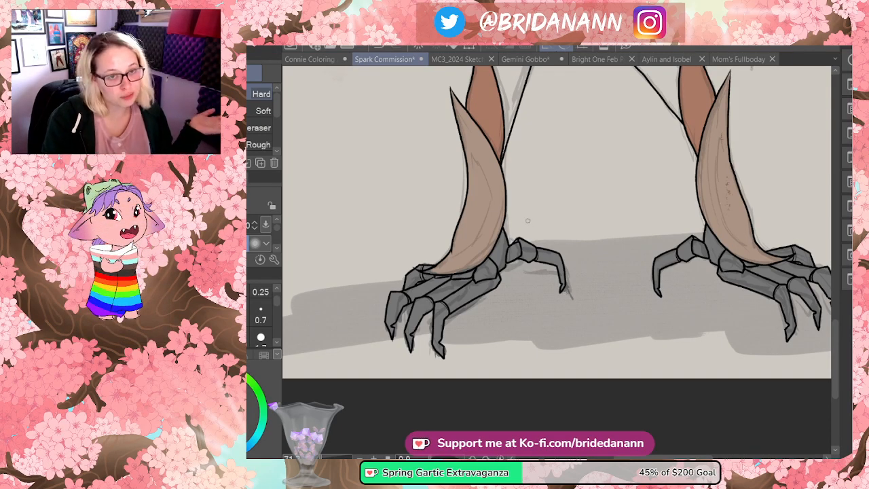
pyautogui.press('p')
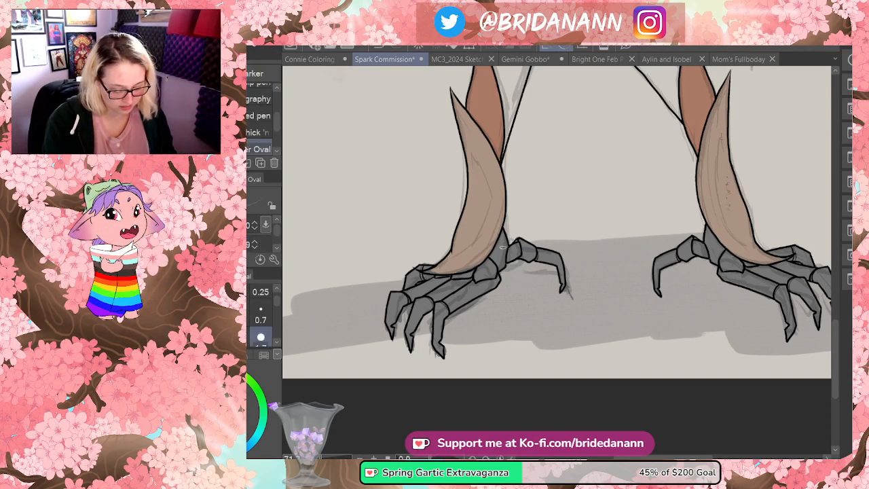
pyautogui.press('e')
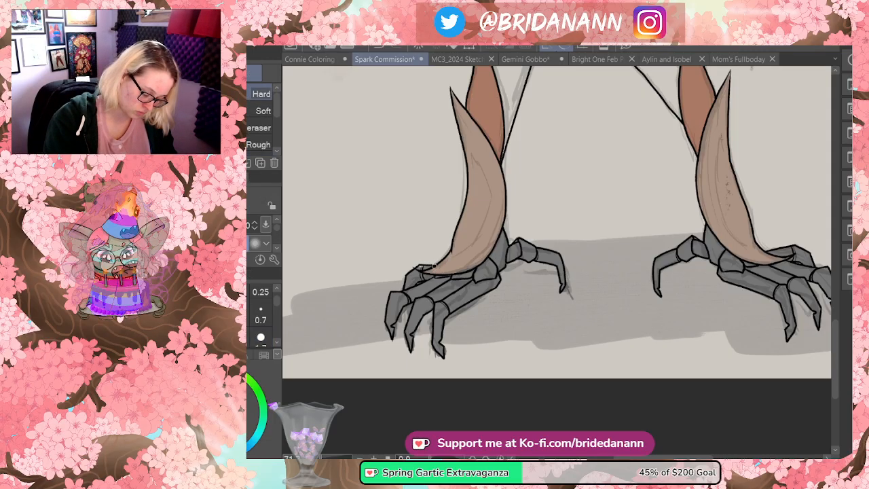
pyautogui.press('p')
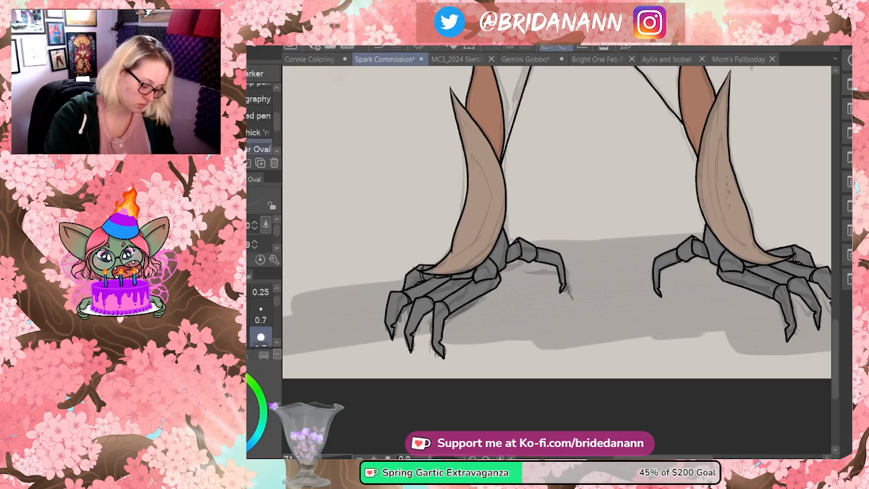
pyautogui.press('e')
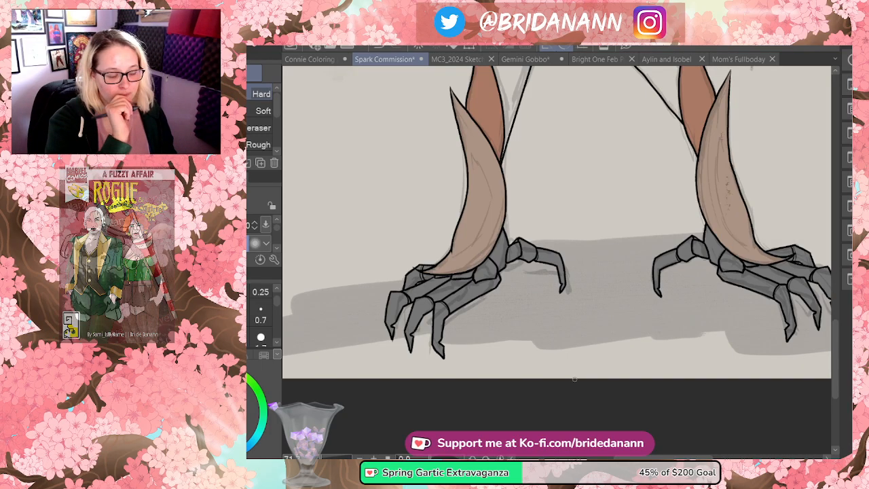
# - Compare the upper figure with and without the dark grey eye fill, and bring back the light grey on the arms, hips and legs
pyautogui.hotkey('ctrl', 'space')
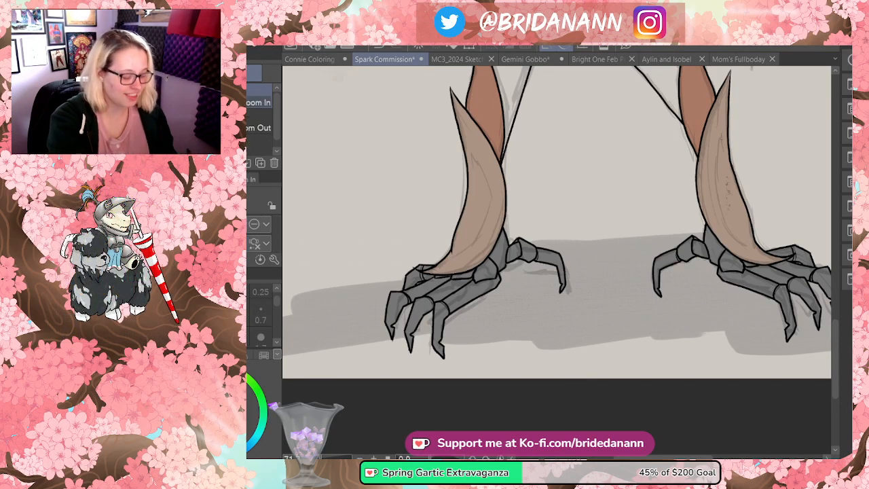
pyautogui.keyDown('alt'); pyautogui.click(548, 197); pyautogui.keyUp('alt')
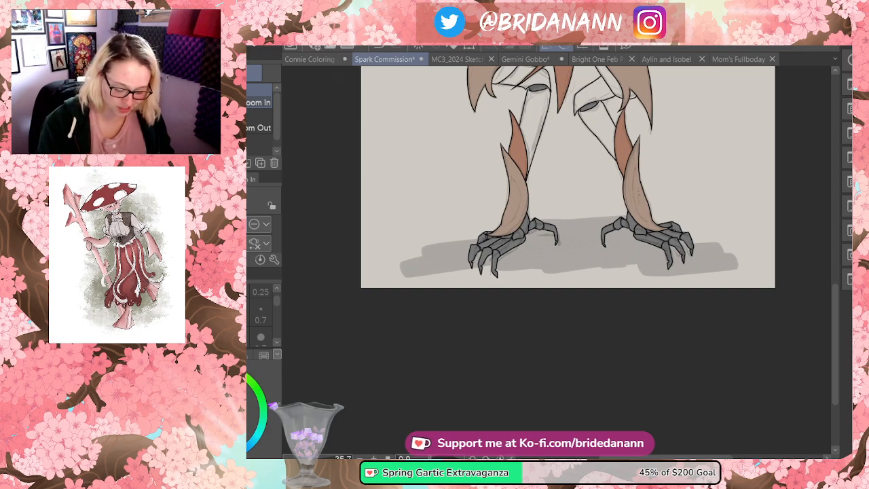
pyautogui.scroll(3, 835, 272)
pyautogui.scroll(8, 837, 274)
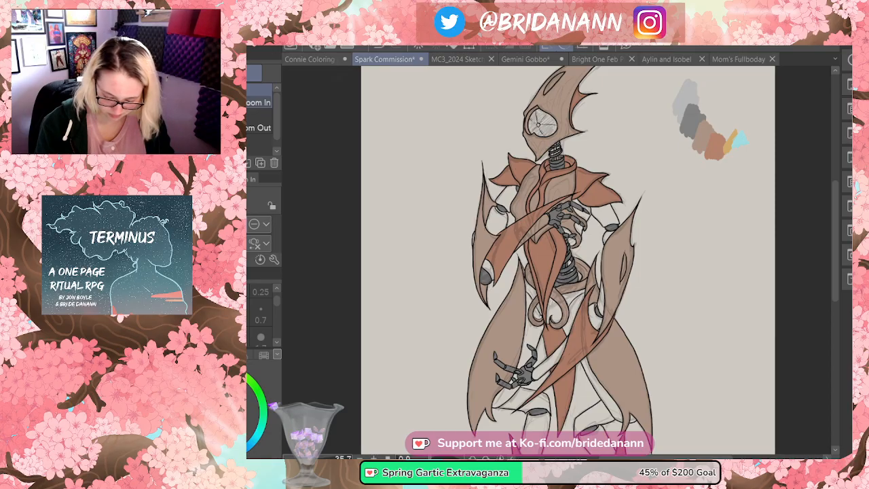
pyautogui.hotkey('ctrl', 'z')
pyautogui.hotkey('ctrl', 'y')
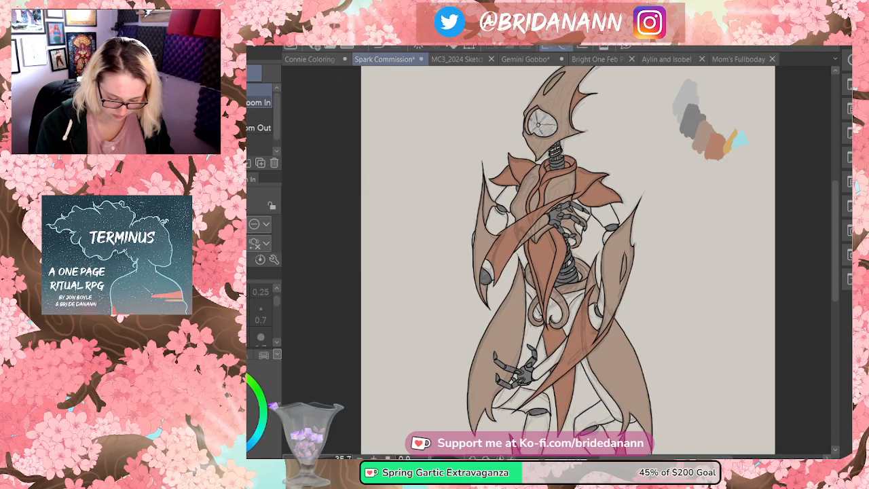
pyautogui.hotkey('ctrl', 'z')
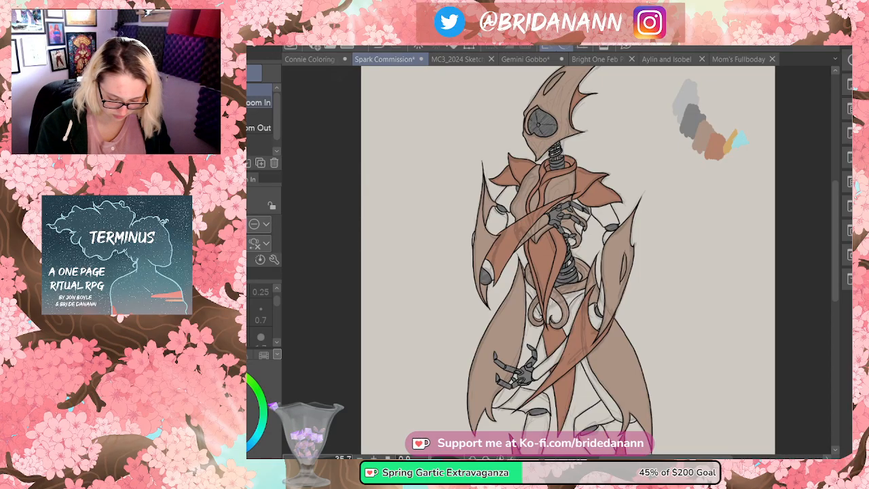
pyautogui.hotkey('ctrl', 'y')
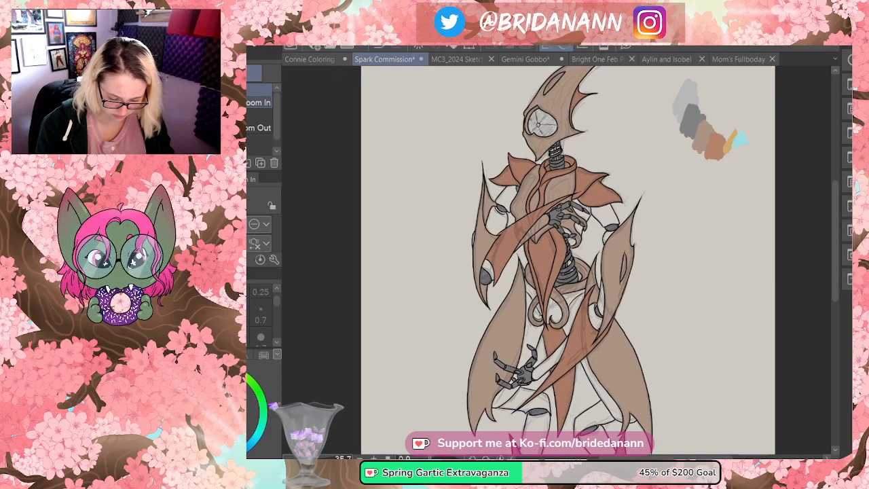
pyautogui.hotkey('ctrl', 'y')
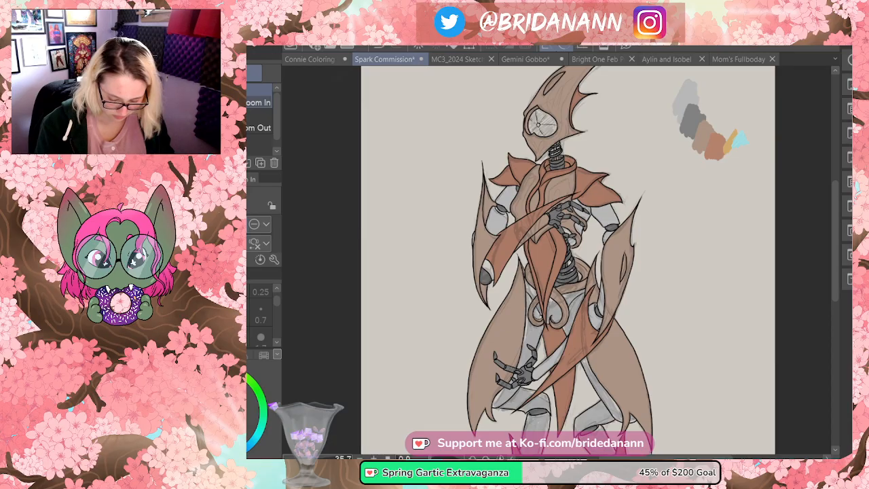
# - Sample the light grey and paint the legs and the lowered forearm solid with it
pyautogui.moveTo(839, 230); pyautogui.dragTo(833, 280)
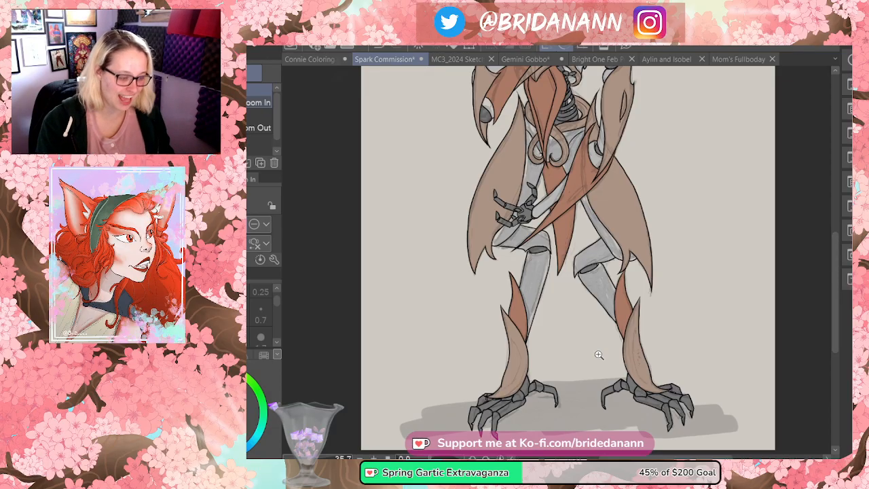
pyautogui.click(636, 230)
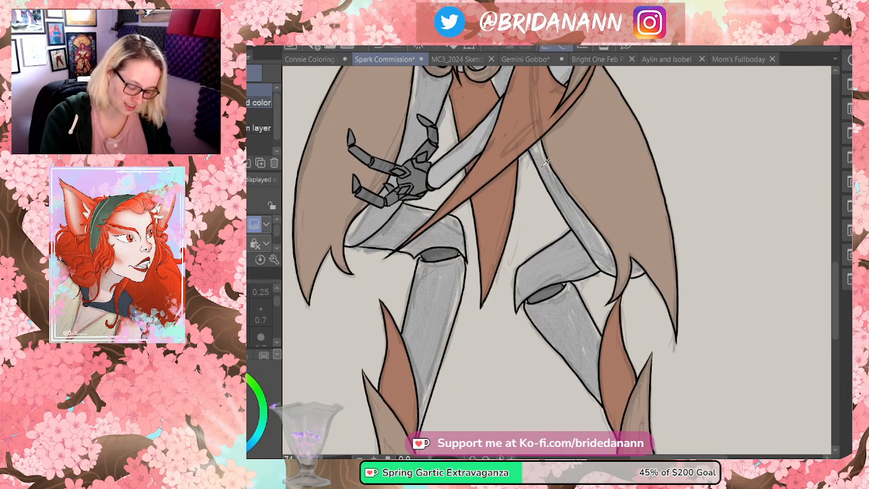
pyautogui.press('p')
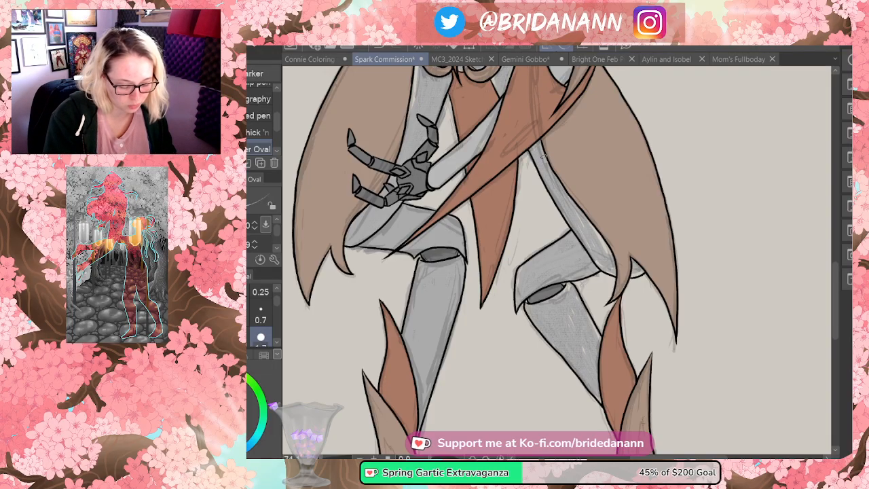
pyautogui.moveTo(492, 118)
pyautogui.mouseDown()
pyautogui.moveTo(485, 146)
pyautogui.moveTo(449, 160)
pyautogui.moveTo(442, 174)
pyautogui.mouseUp()
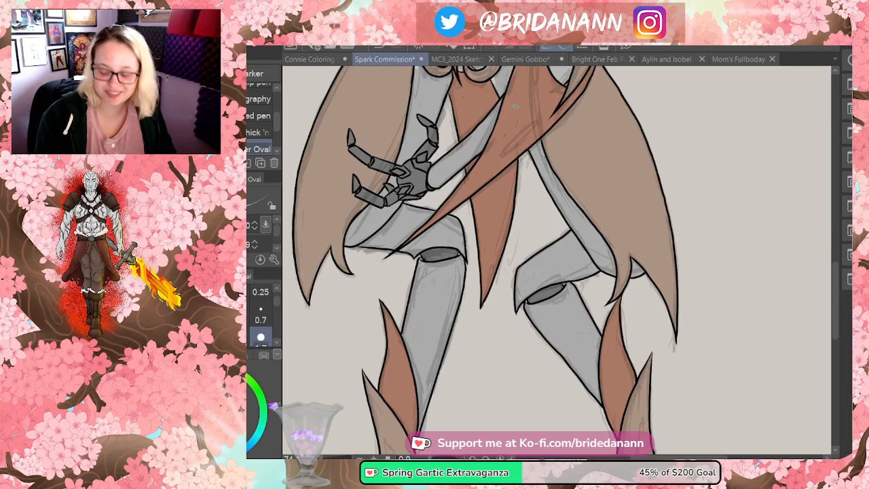
# - Paint the light grey solid on the elbow by the hip and on the upper arms, retouching around the raised hand
pyautogui.moveTo(834, 302)
pyautogui.mouseDown()
pyautogui.moveTo(836, 334)
pyautogui.moveTo(832, 263)
pyautogui.mouseUp()
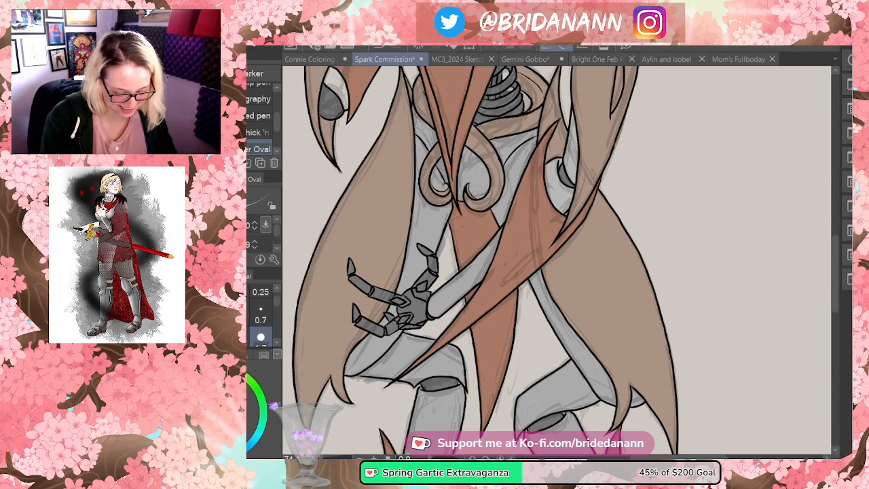
pyautogui.moveTo(568, 165)
pyautogui.mouseDown()
pyautogui.moveTo(574, 137)
pyautogui.moveTo(559, 213)
pyautogui.mouseUp()
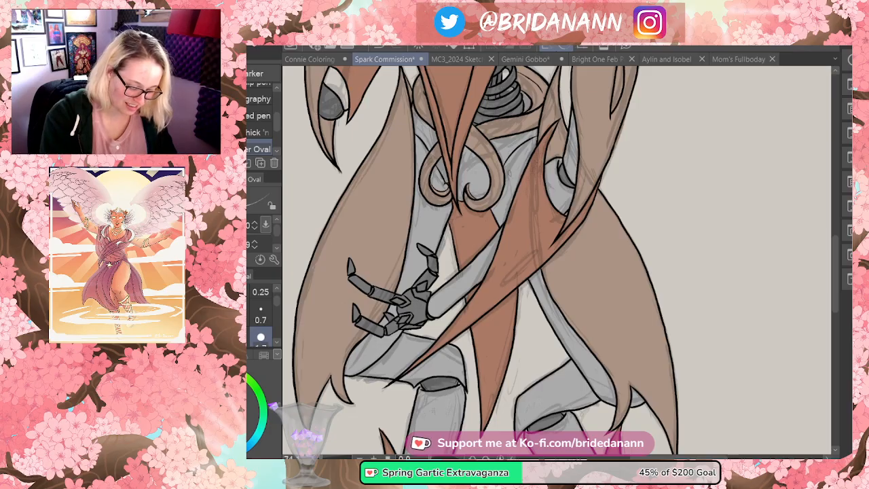
pyautogui.scroll(5, 834, 272)
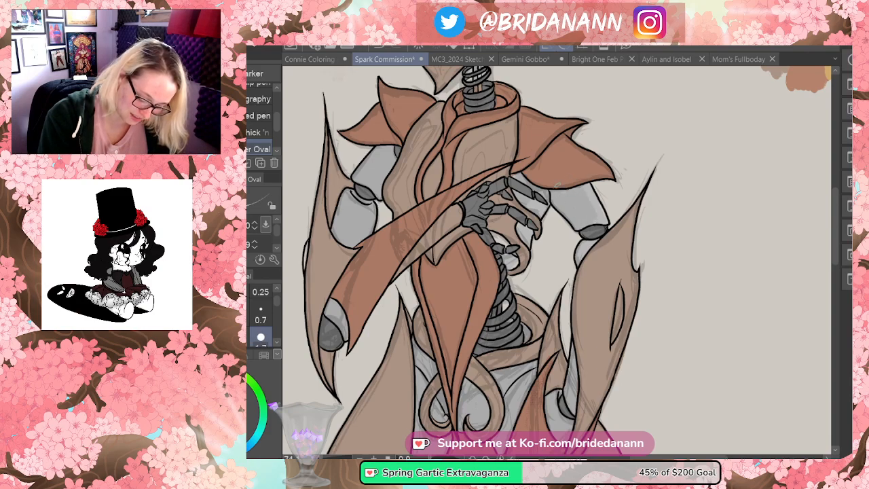
pyautogui.moveTo(602, 227); pyautogui.dragTo(596, 210)
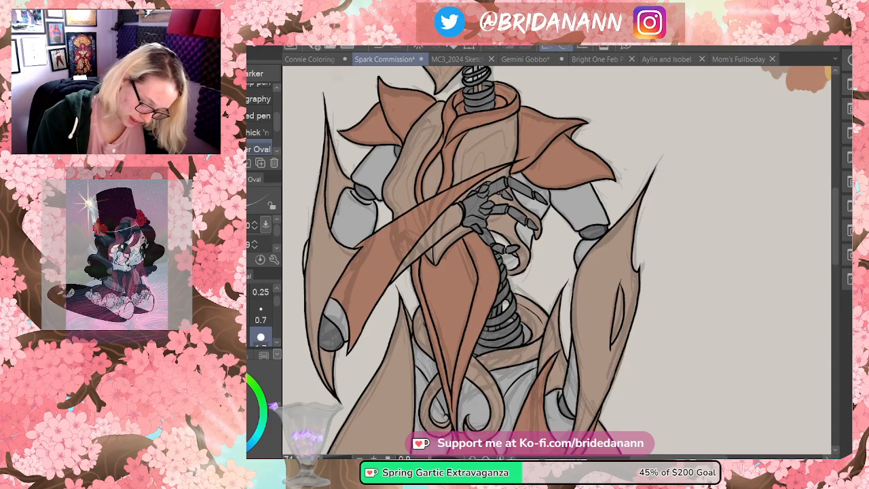
pyautogui.press('e')
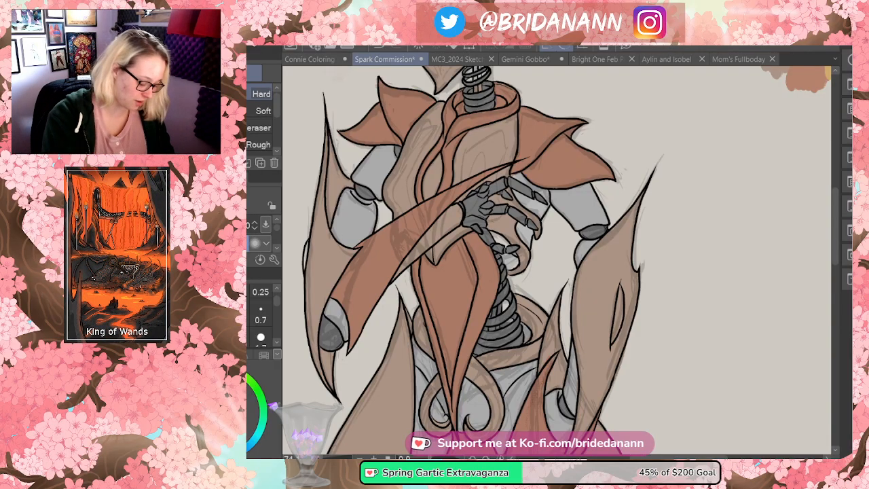
pyautogui.press('p')
pyautogui.moveTo(495, 234); pyautogui.dragTo(508, 251)
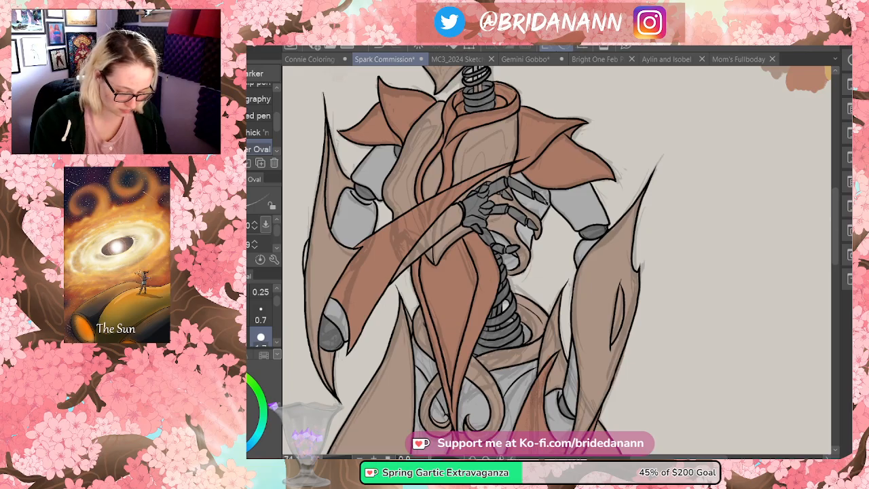
# - Sample the dark grey and paint the round eye on the head solid with it, tidying the edge
pyautogui.moveTo(836, 234); pyautogui.dragTo(845, 252)
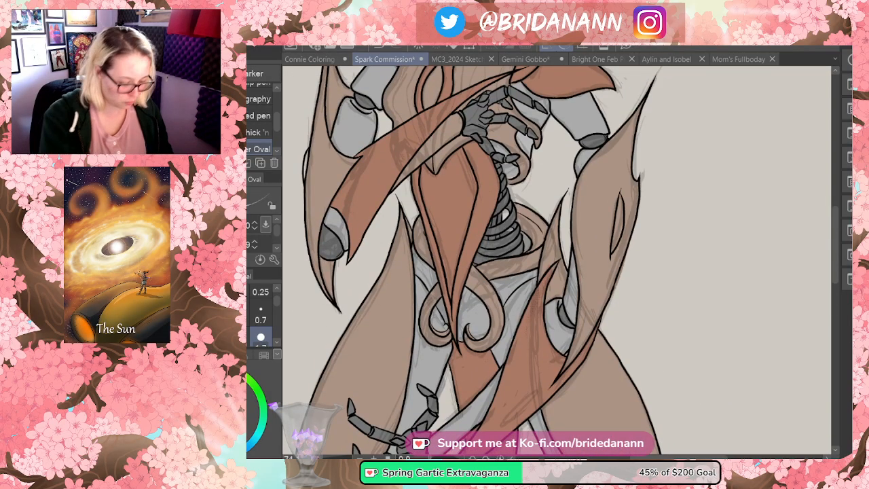
pyautogui.press('/')
pyautogui.moveTo(616, 200); pyautogui.dragTo(604, 233)
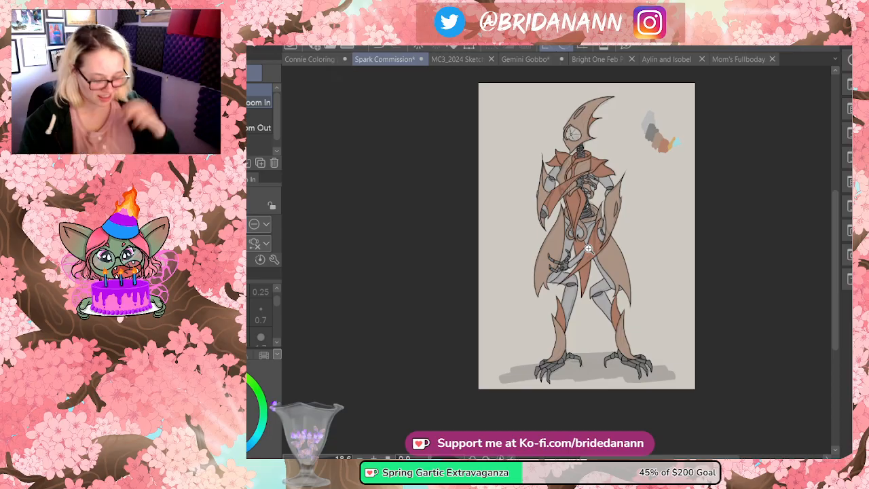
pyautogui.click(572, 126)
pyautogui.click(573, 126)
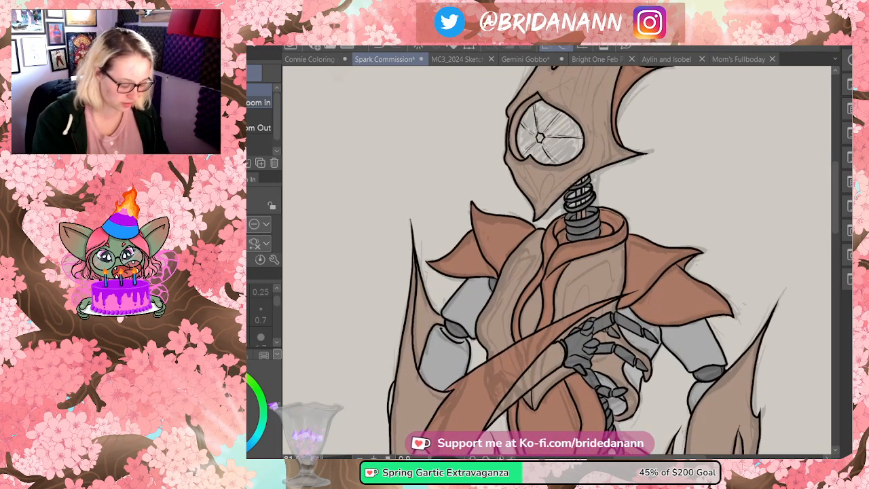
pyautogui.press('i')
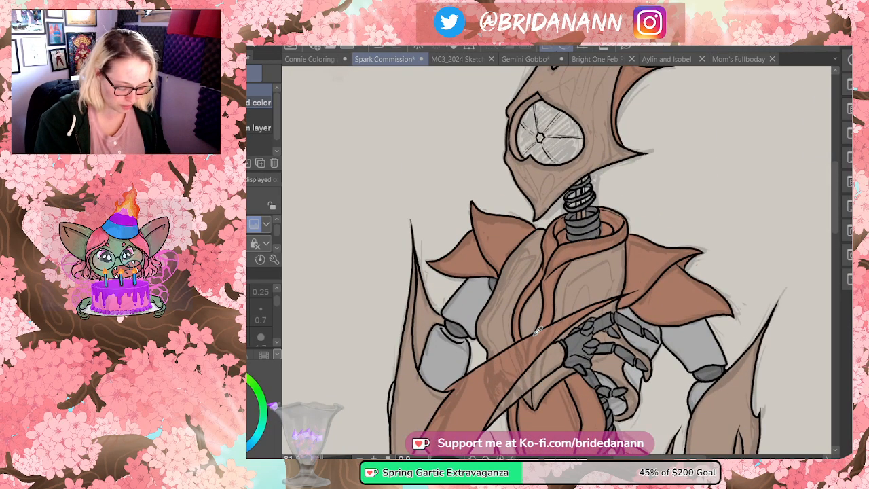
pyautogui.click(455, 321)
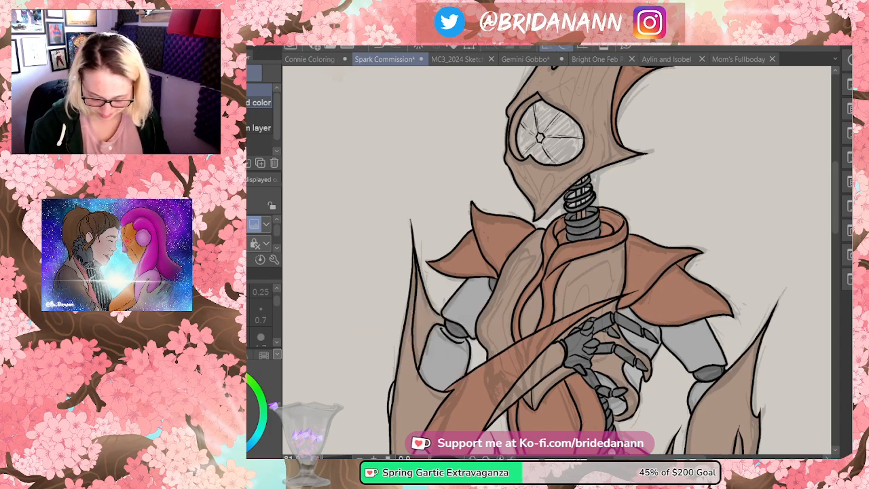
pyautogui.press('Delete')
pyautogui.hotkey('ctrl', 'z')
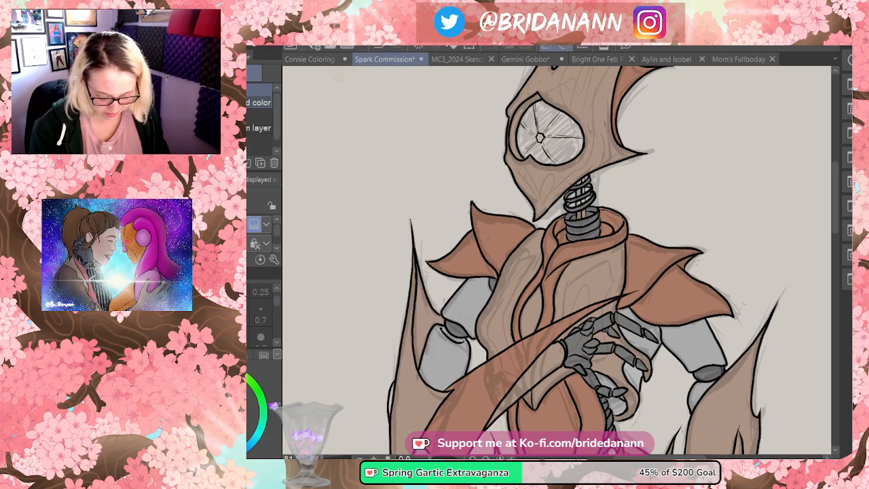
pyautogui.press('p')
pyautogui.moveTo(545, 114)
pyautogui.mouseDown()
pyautogui.moveTo(517, 156)
pyautogui.moveTo(528, 156)
pyautogui.moveTo(552, 111)
pyautogui.moveTo(541, 151)
pyautogui.moveTo(554, 130)
pyautogui.moveTo(558, 163)
pyautogui.moveTo(557, 112)
pyautogui.moveTo(578, 129)
pyautogui.moveTo(577, 157)
pyautogui.moveTo(564, 153)
pyautogui.moveTo(574, 132)
pyautogui.moveTo(578, 145)
pyautogui.mouseUp()
pyautogui.press('e')
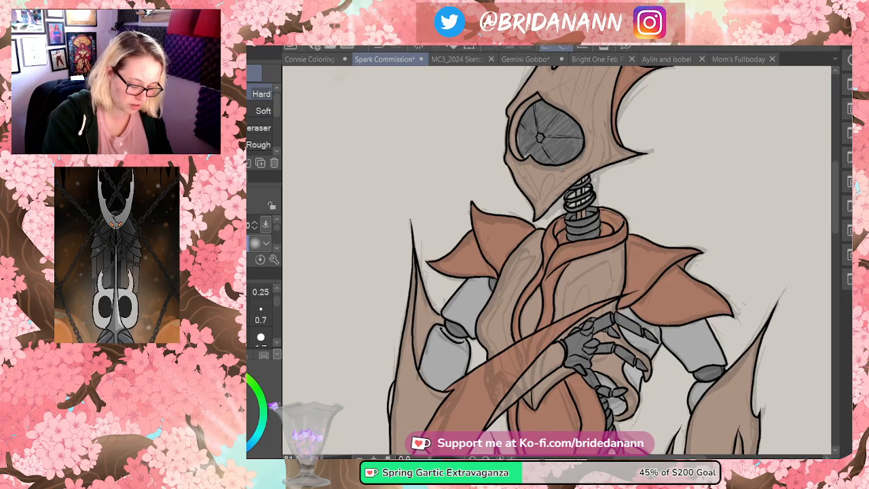
pyautogui.press('p')
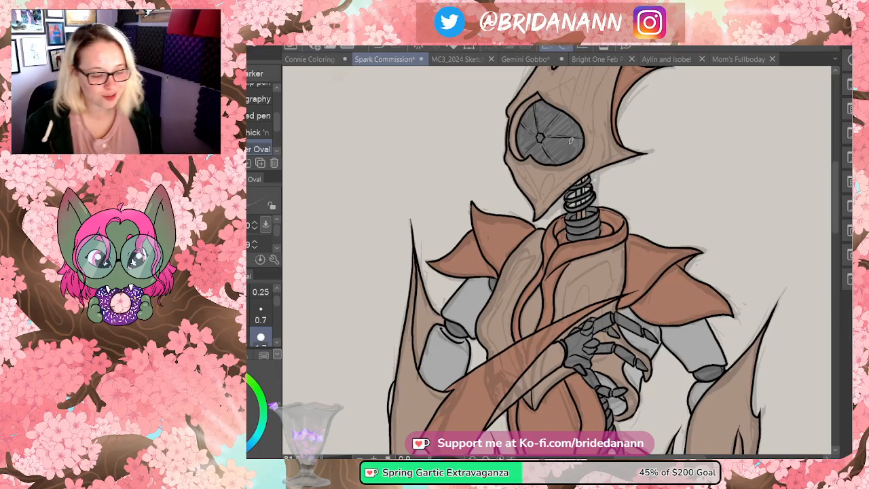
# - Compare the head with and without the last dark grey stroke on the eye, keeping the stroke
pyautogui.hotkey('ctrl', 'z')
pyautogui.hotkey('ctrl', 'y')
pyautogui.hotkey('ctrl', 'z')
pyautogui.hotkey('ctrl', 'y')
# - Examine the flat colours of the figure from close up and at a distance, including the dark grey eye
pyautogui.press('/')
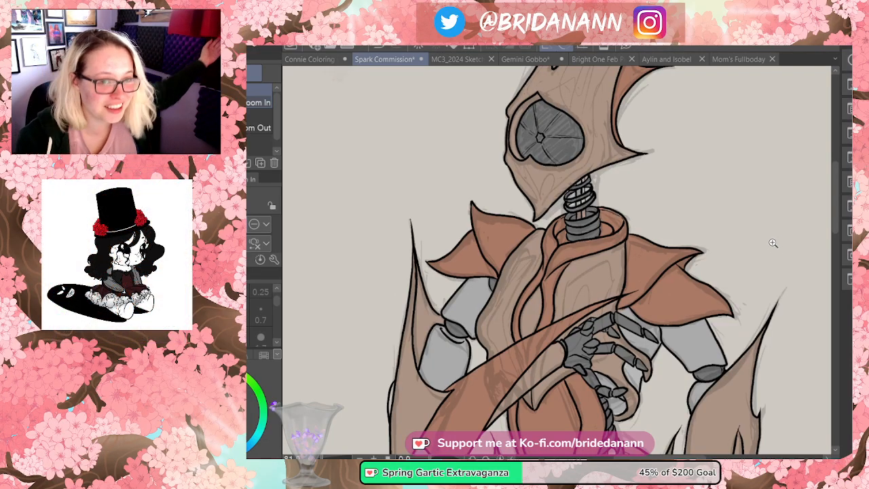
pyautogui.scroll(-6, 774, 243)
pyautogui.scroll(4, 759, 343)
pyautogui.scroll(-4, 801, 329)
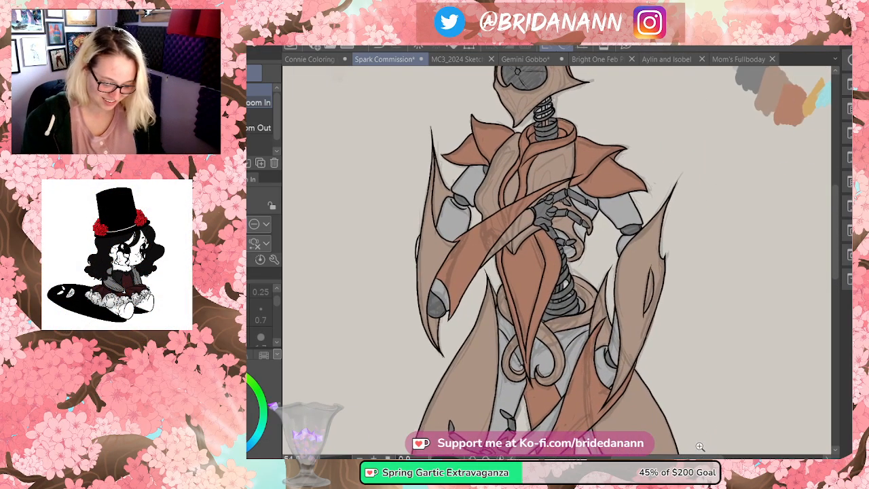
pyautogui.scroll(4, 801, 331)
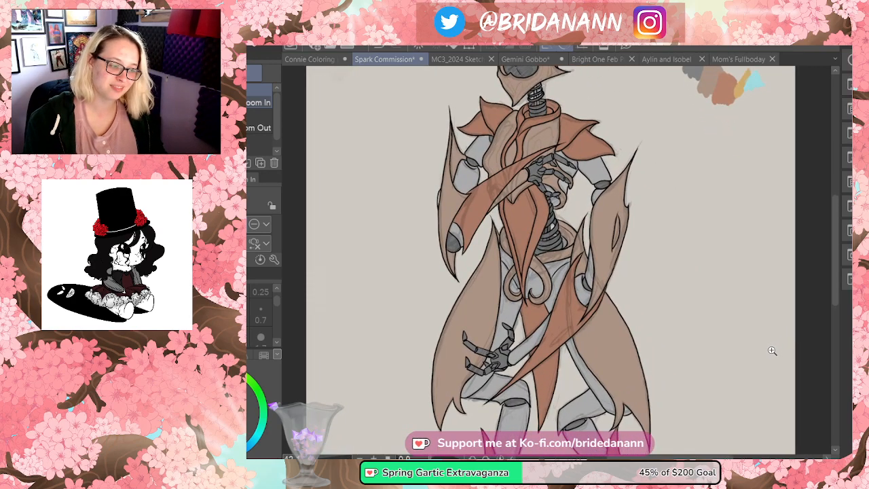
pyautogui.scroll(-2, 751, 362)
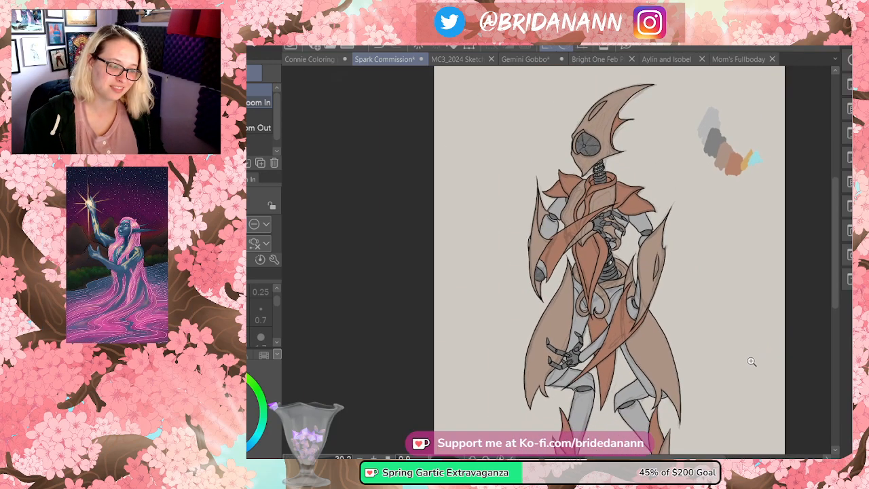
pyautogui.scroll(2, 751, 362)
pyautogui.scroll(-2, 751, 362)
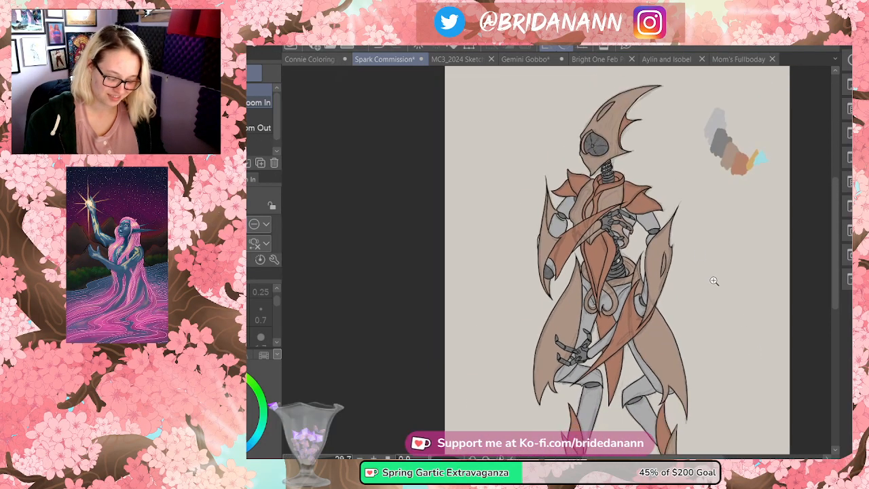
# - Try the upper figure without its tan and rust colours, and restore them
pyautogui.scroll(3, 698, 155)
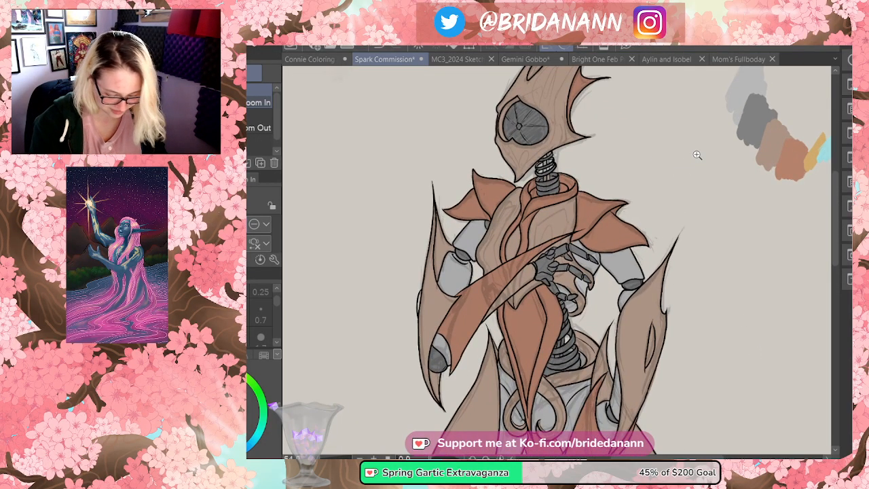
pyautogui.press('Delete')
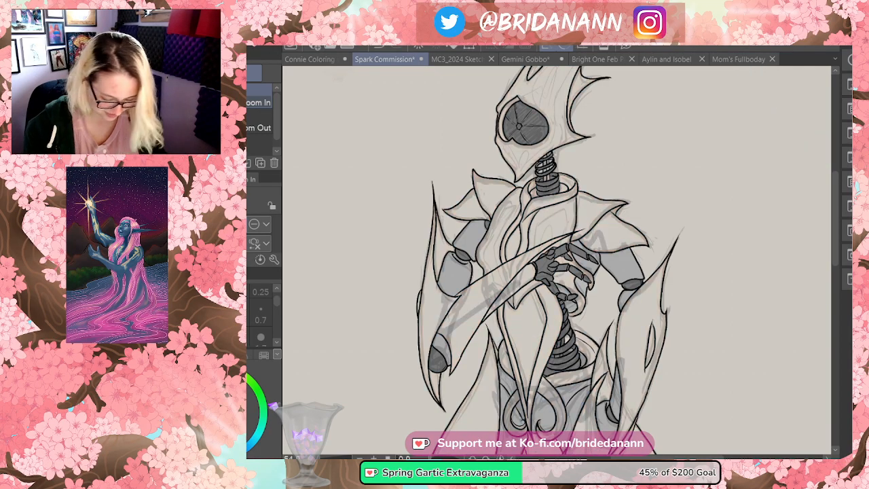
pyautogui.hotkey('ctrl', 'z')
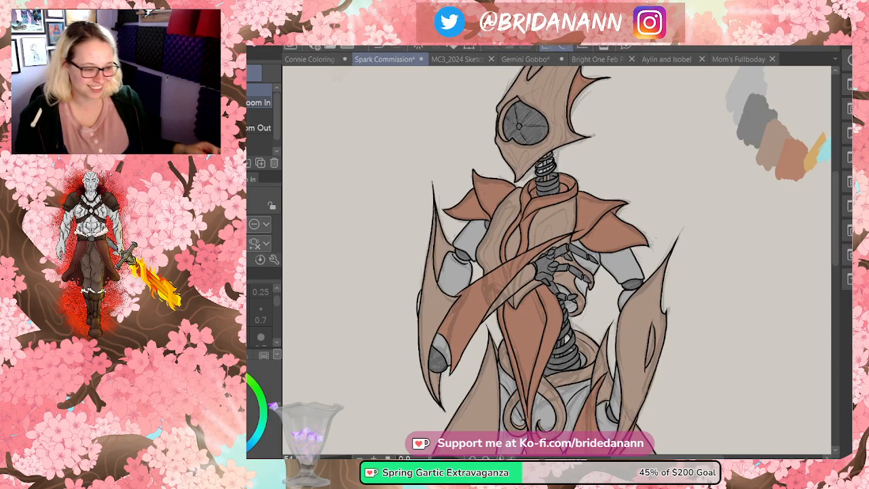
# - Review the colour balance of the whole character, from the head and torso down to the clawed feet
pyautogui.scroll(-10, 670, 204)
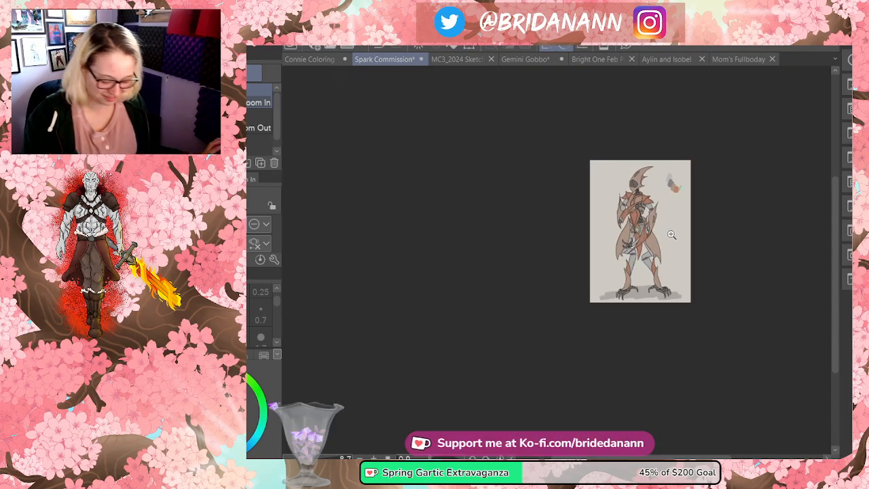
pyautogui.scroll(8, 671, 233)
pyautogui.scroll(4, 707, 159)
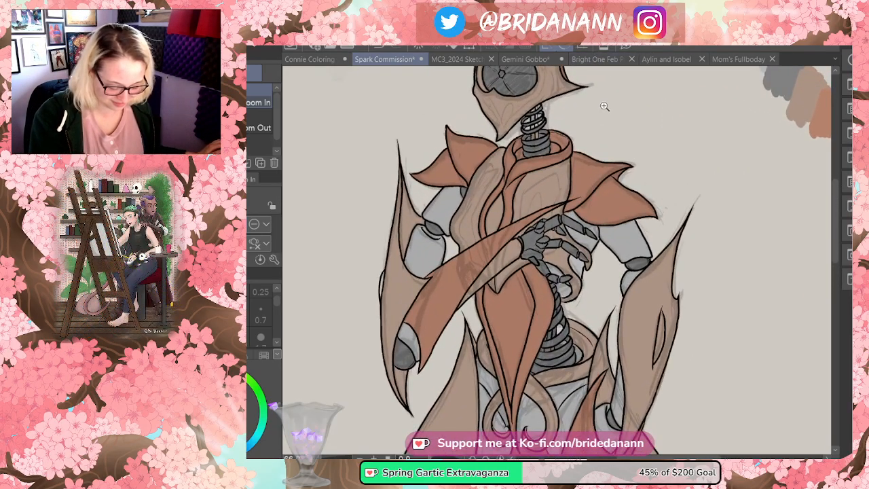
pyautogui.scroll(-2, 600, 112)
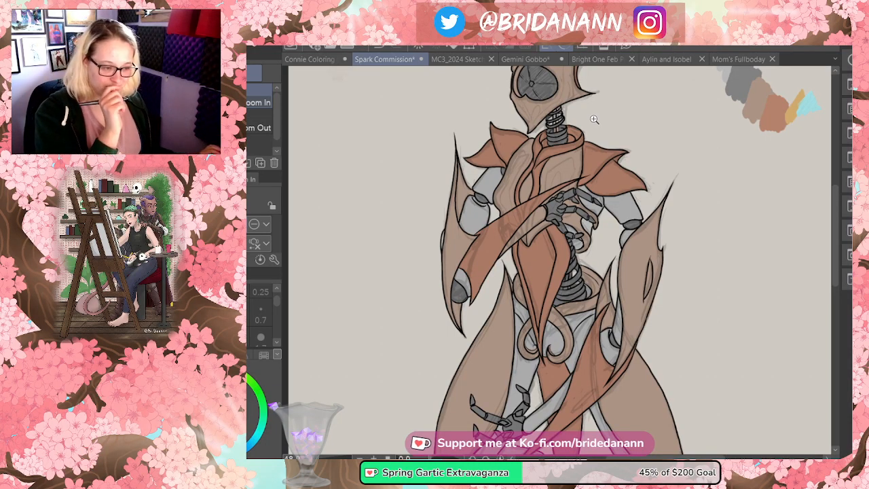
pyautogui.scroll(2, 611, 112)
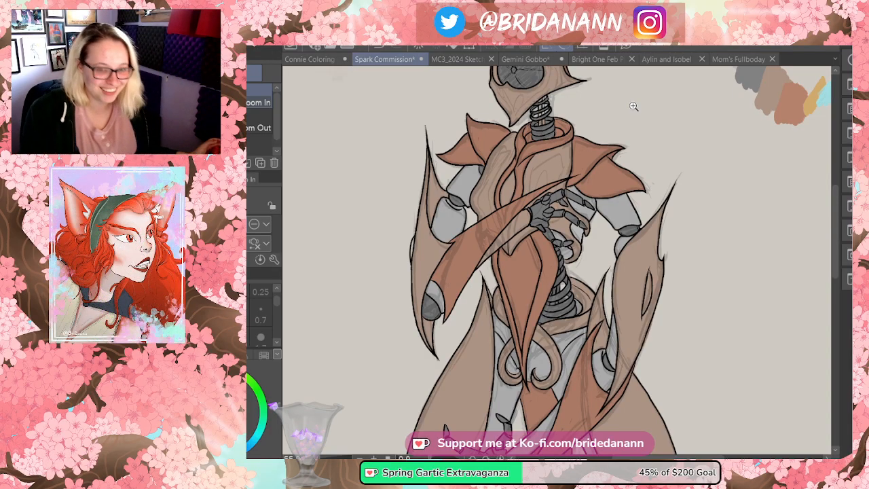
pyautogui.moveTo(631, 241); pyautogui.dragTo(597, 281)
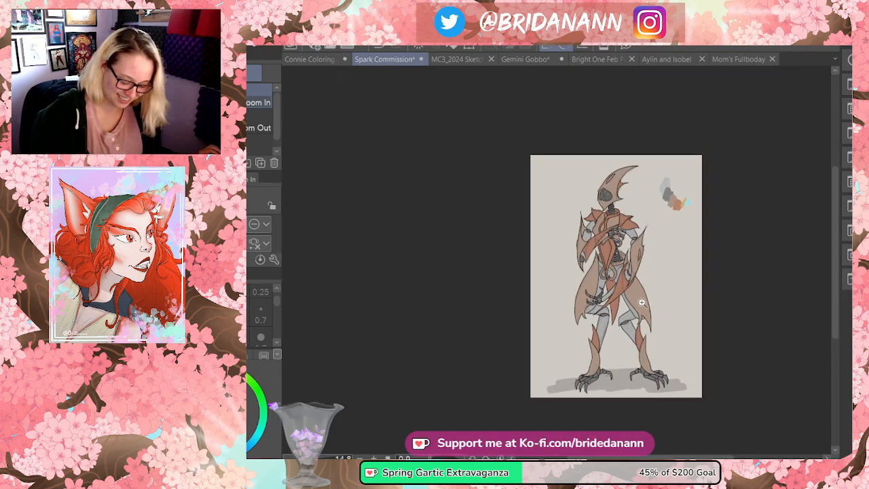
pyautogui.moveTo(642, 303); pyautogui.dragTo(683, 280)
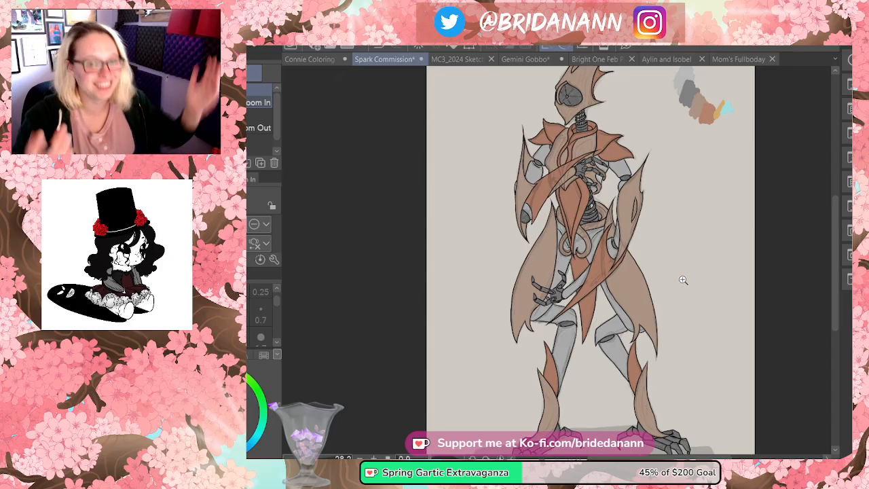
pyautogui.scroll(-2, 688, 211)
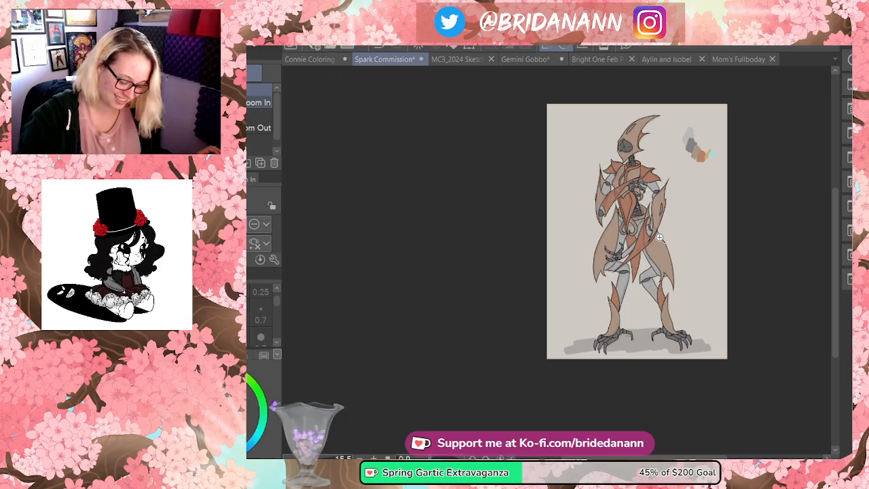
pyautogui.click(737, 180)
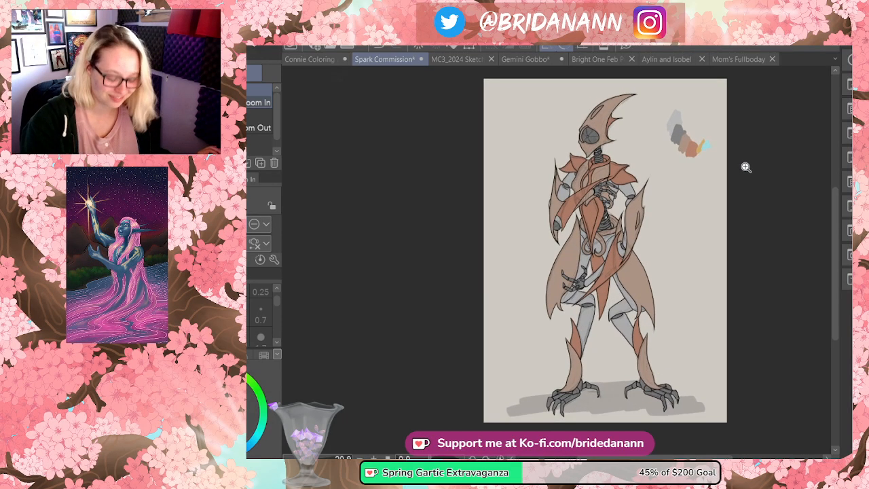
pyautogui.click(734, 209)
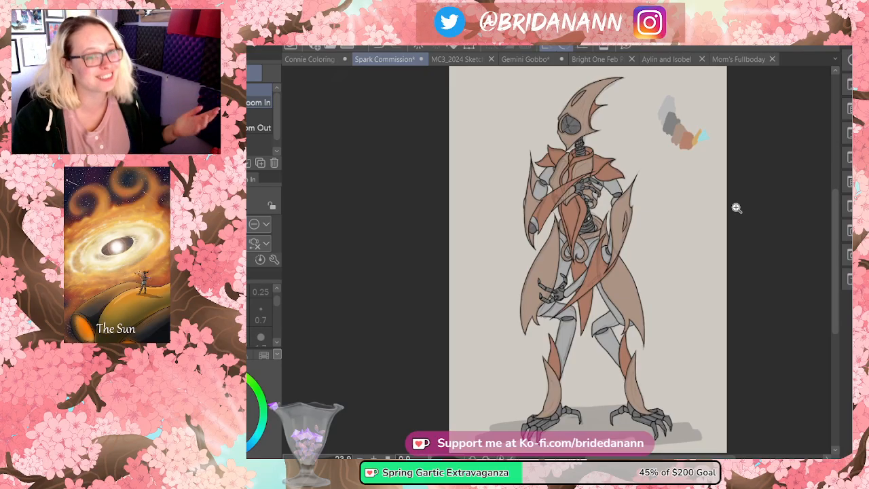
# - Bring back the cyan glow accents on the head, chest, arms and the orb above the lower hand
pyautogui.scroll(-1, 707, 259)
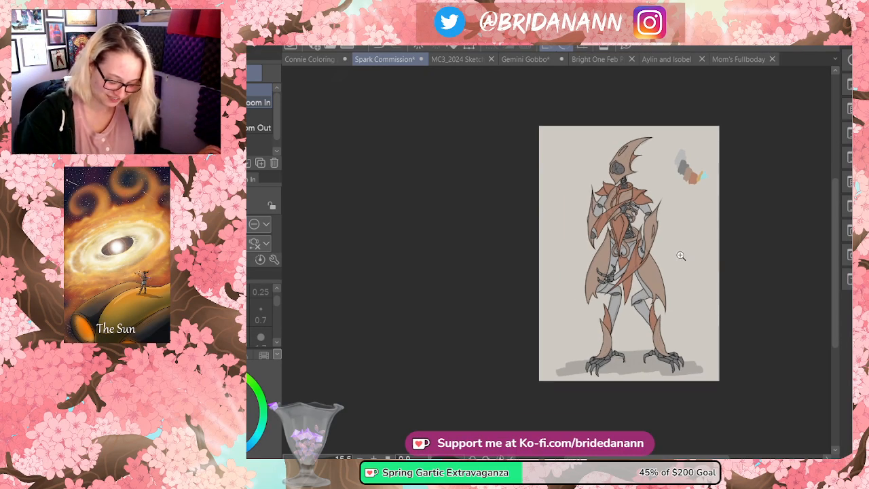
pyautogui.scroll(1, 697, 209)
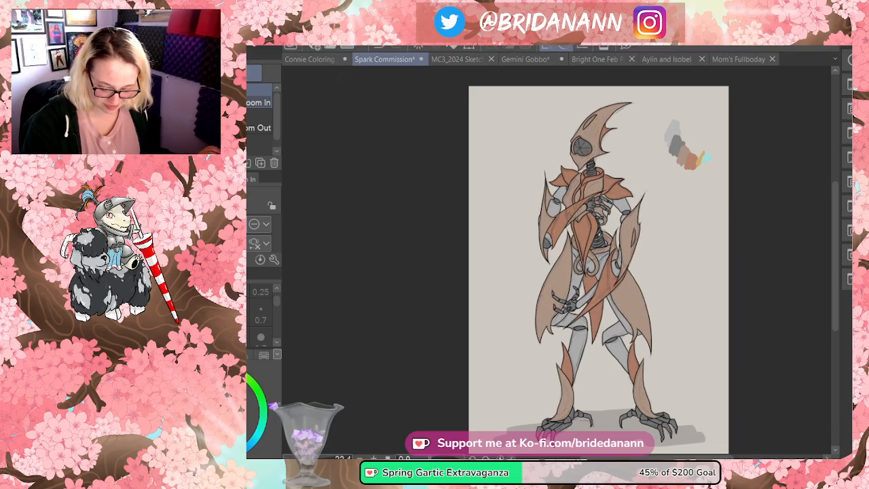
pyautogui.hotkey('ctrl', 'z')
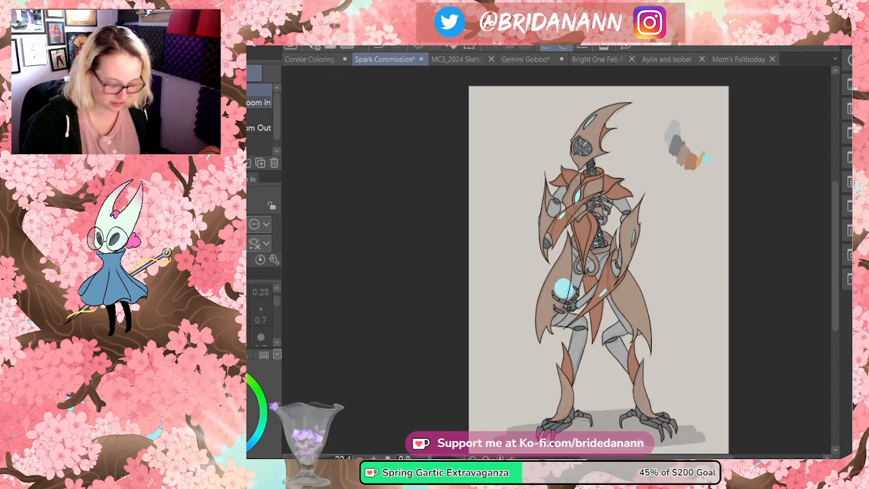
# - Fill the long oval gem on the forehead with solid cyan up to its outline
pyautogui.scroll(5, 584, 135)
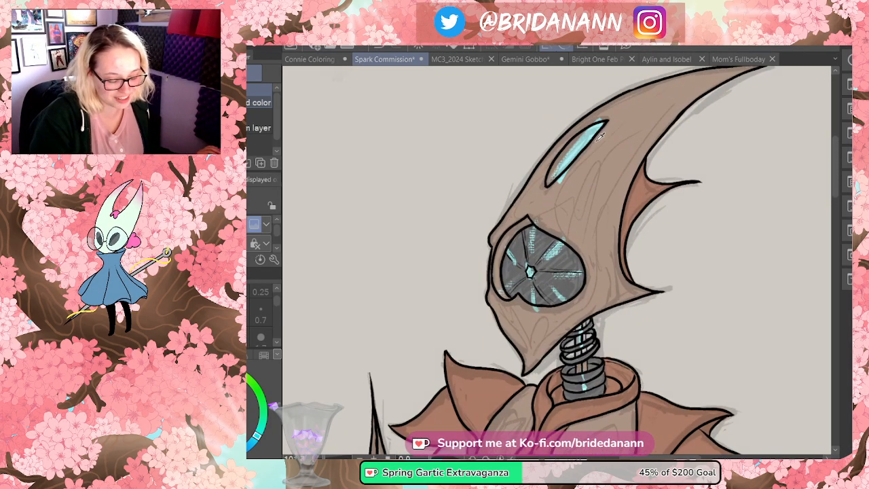
pyautogui.press('p')
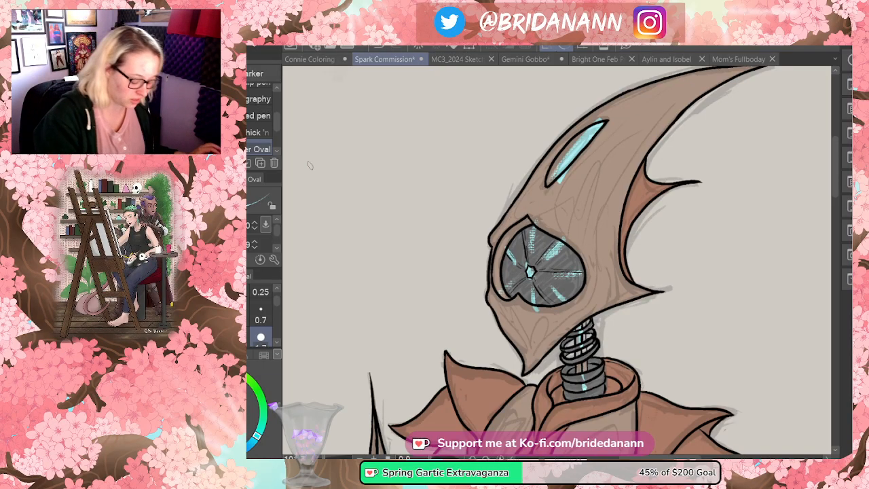
pyautogui.moveTo(579, 136); pyautogui.dragTo(550, 178)
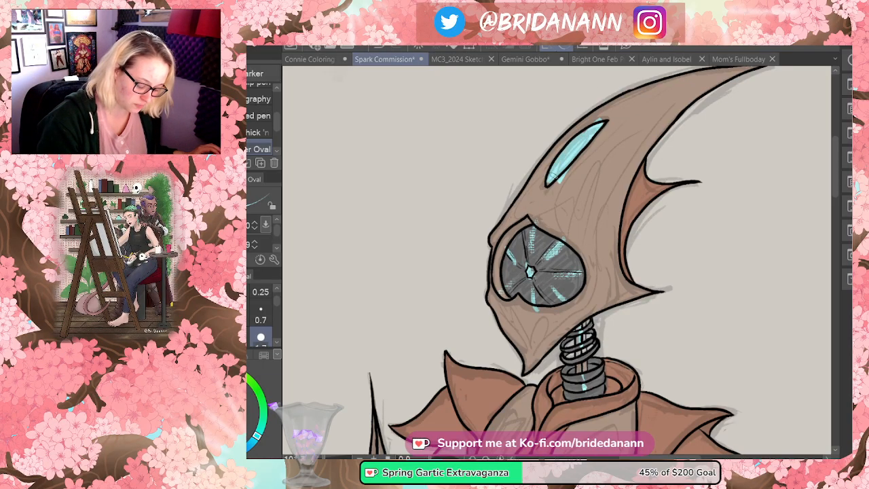
pyautogui.press('e')
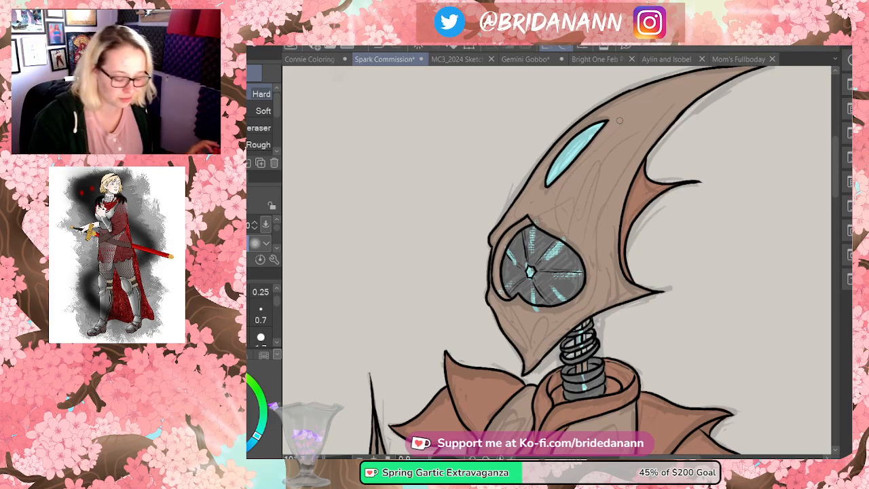
# - Fill the narrow slits on the outer arm guards with cyan and erase the spill around them and the chest gem
pyautogui.scroll(-10, 620, 120)
pyautogui.press('p')
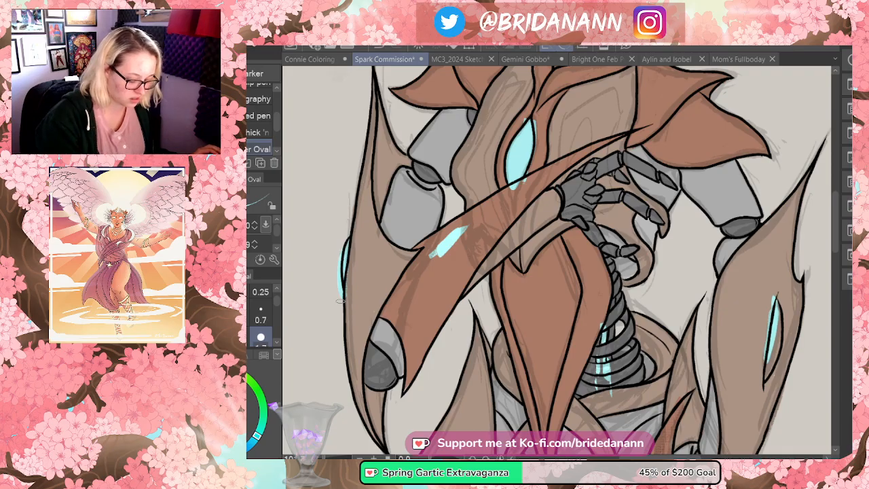
pyautogui.moveTo(779, 300)
pyautogui.mouseDown()
pyautogui.moveTo(780, 338)
pyautogui.moveTo(762, 386)
pyautogui.mouseUp()
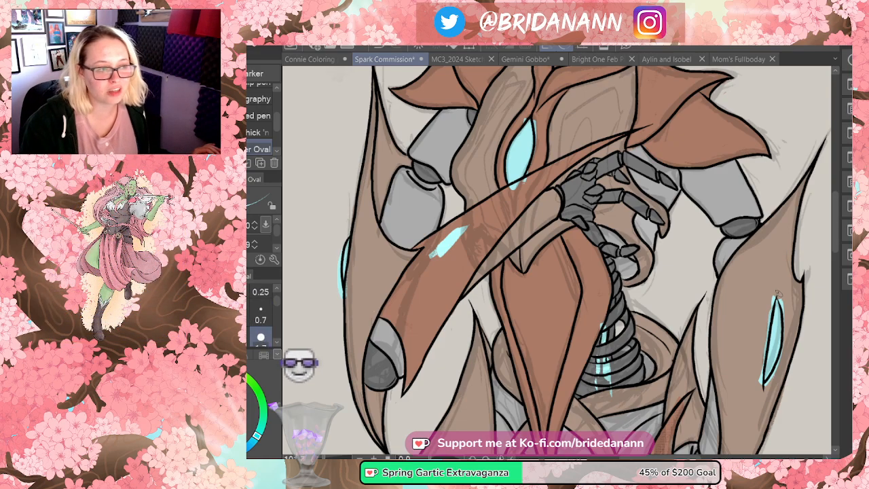
pyautogui.press('e')
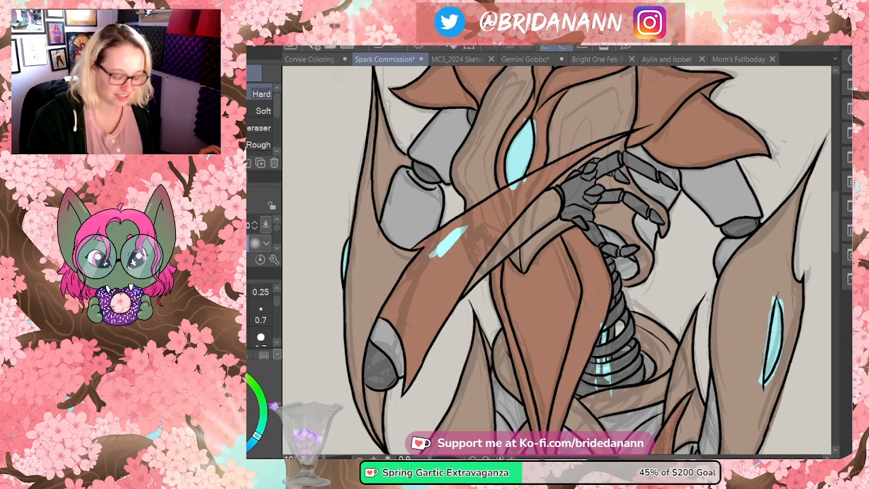
pyautogui.moveTo(775, 296); pyautogui.dragTo(767, 332)
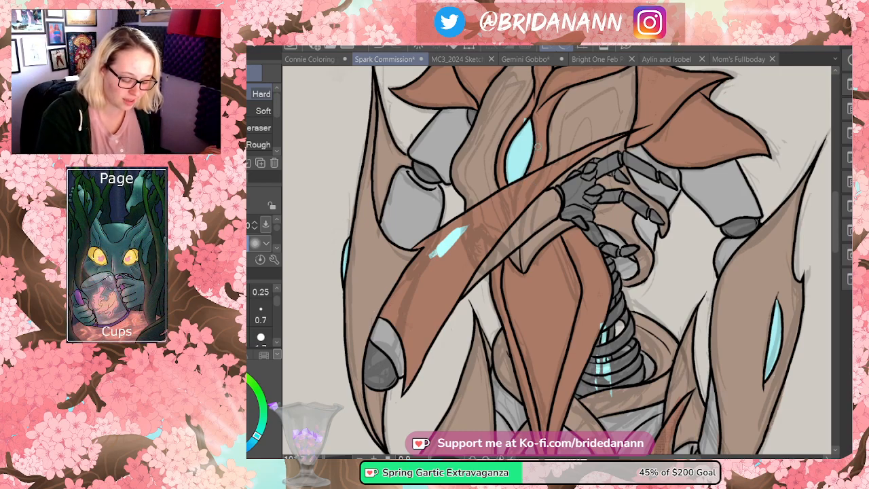
# - Try removing the cyan mark from the rust-coloured forearm crossing the torso
pyautogui.moveTo(468, 226)
pyautogui.mouseDown()
pyautogui.moveTo(448, 246)
pyautogui.moveTo(457, 241)
pyautogui.mouseUp()
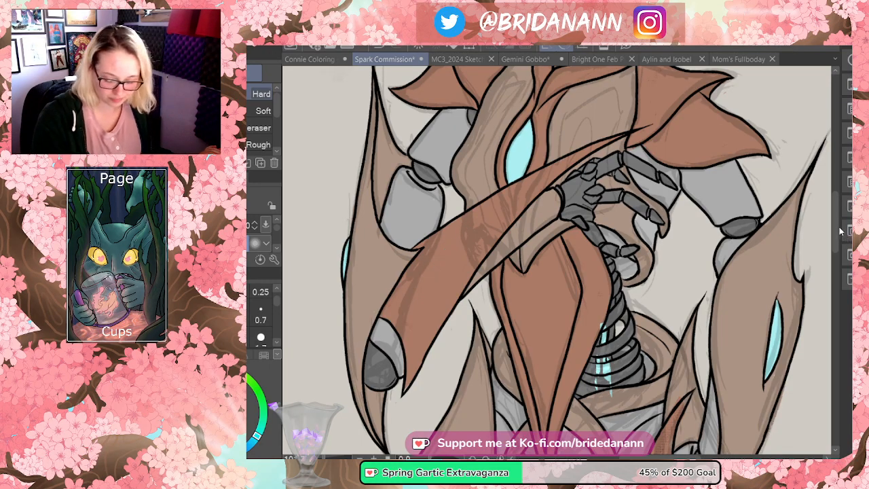
pyautogui.scroll(-5, 842, 235)
pyautogui.scroll(4, 844, 230)
pyautogui.hotkey('ctrl', 'z')
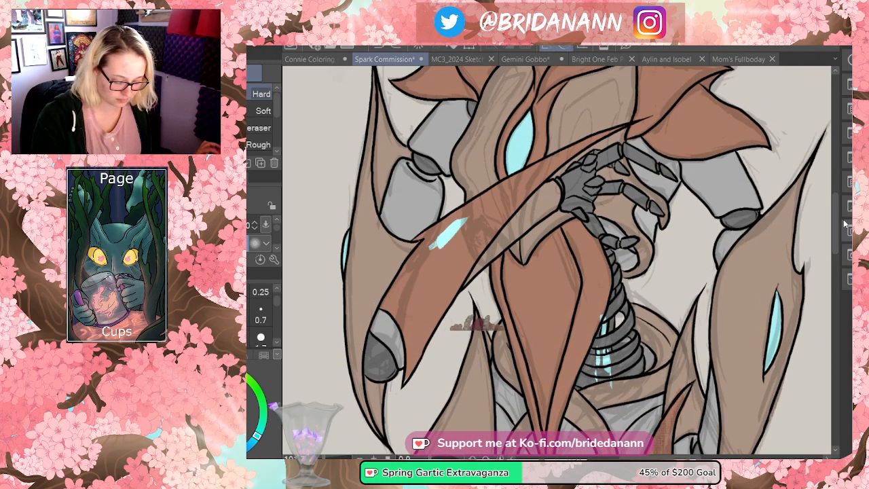
# - Paint the central rod inside the neck coils solid cyan
pyautogui.scroll(-8, 842, 244)
pyautogui.scroll(-5, 835, 272)
pyautogui.scroll(12, 836, 251)
pyautogui.scroll(2, 596, 260)
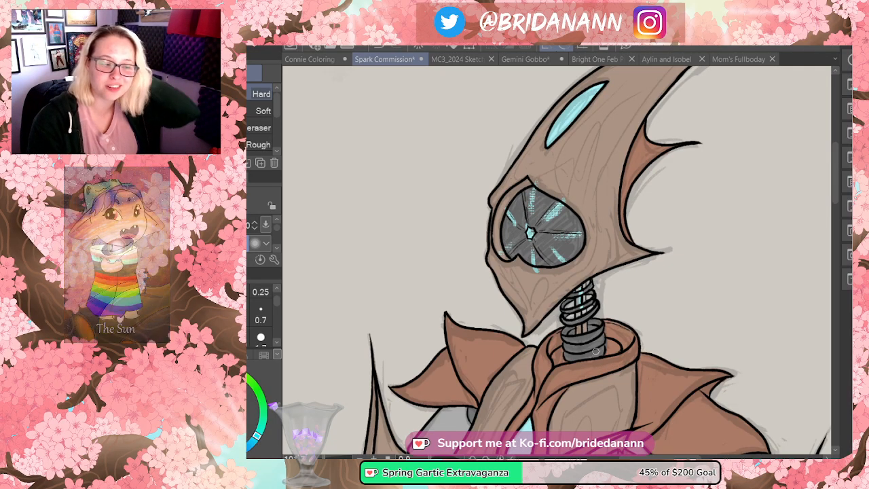
pyautogui.press('p')
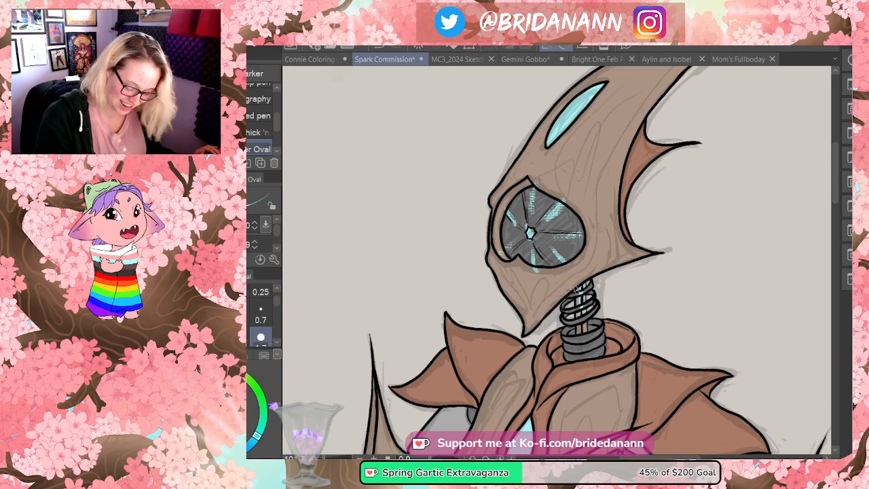
pyautogui.moveTo(582, 308); pyautogui.dragTo(582, 336)
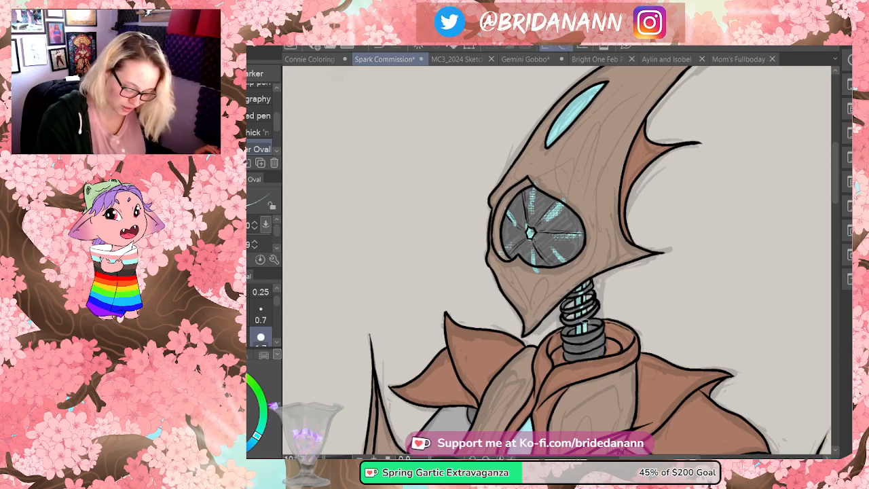
pyautogui.press('j')
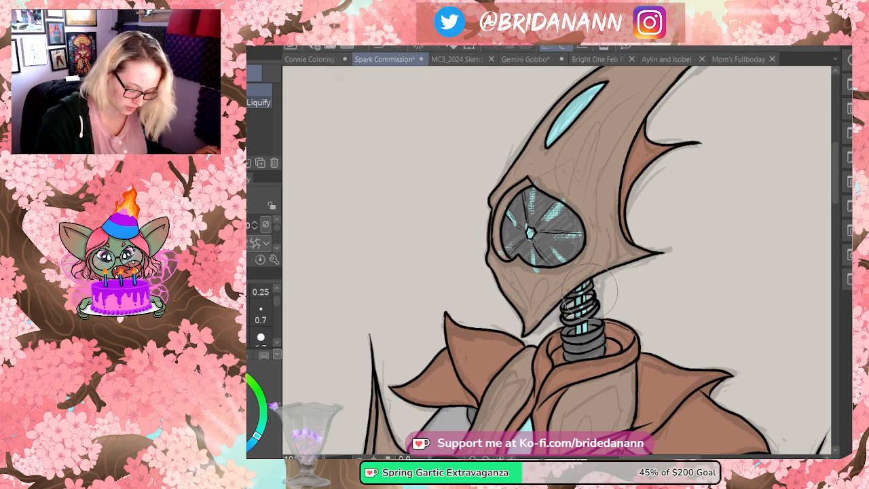
pyautogui.press('e')
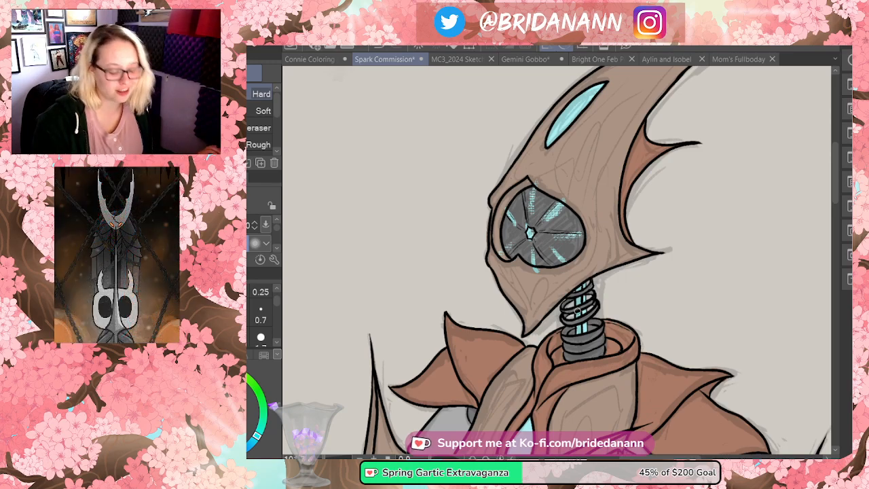
# - Erase the rough cyan streaks radiating across the eye, keeping only the small hexagonal centre
pyautogui.press('p')
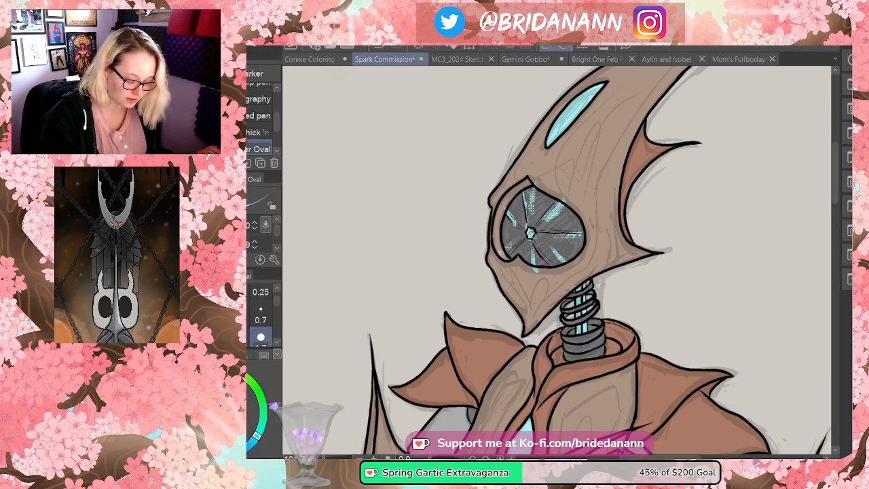
pyautogui.press('e')
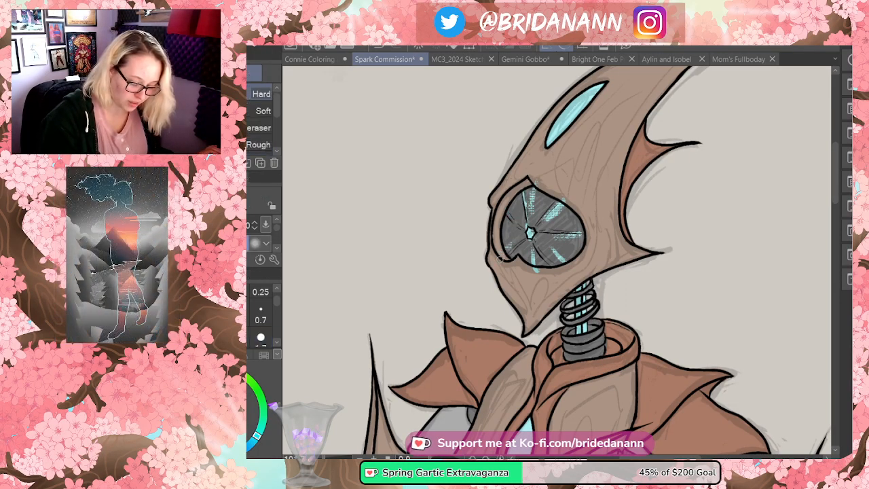
pyautogui.moveTo(534, 250); pyautogui.dragTo(535, 270)
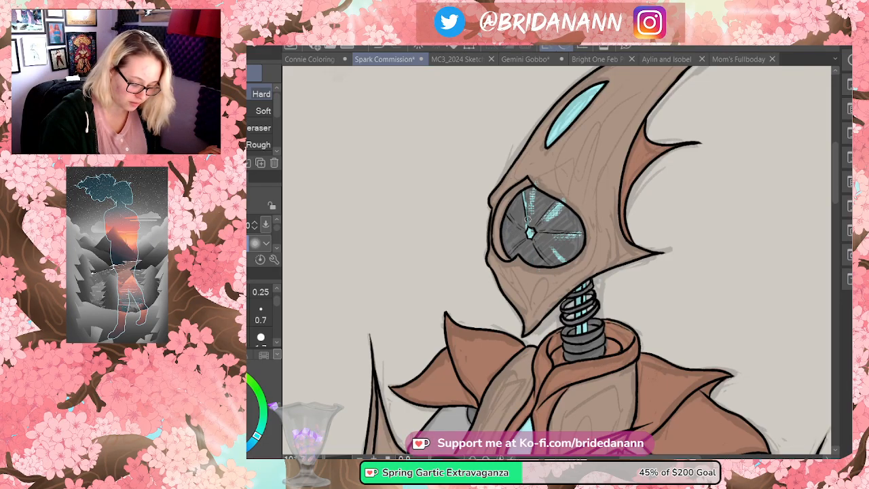
pyautogui.moveTo(529, 224)
pyautogui.mouseDown()
pyautogui.moveTo(534, 212)
pyautogui.moveTo(557, 216)
pyautogui.moveTo(563, 199)
pyautogui.mouseUp()
pyautogui.moveTo(567, 235); pyautogui.dragTo(577, 234)
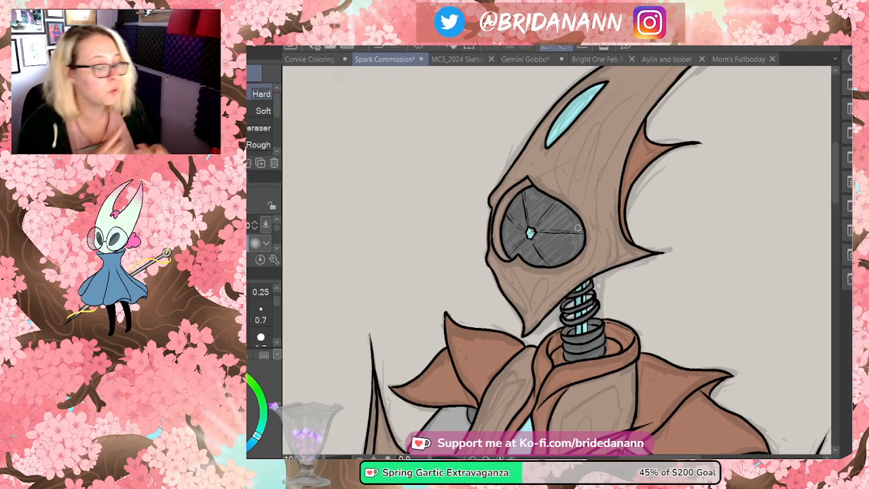
# - Fill the small hexagon at the centre of the eye with solid cyan
pyautogui.hotkey('ctrl', 'space')
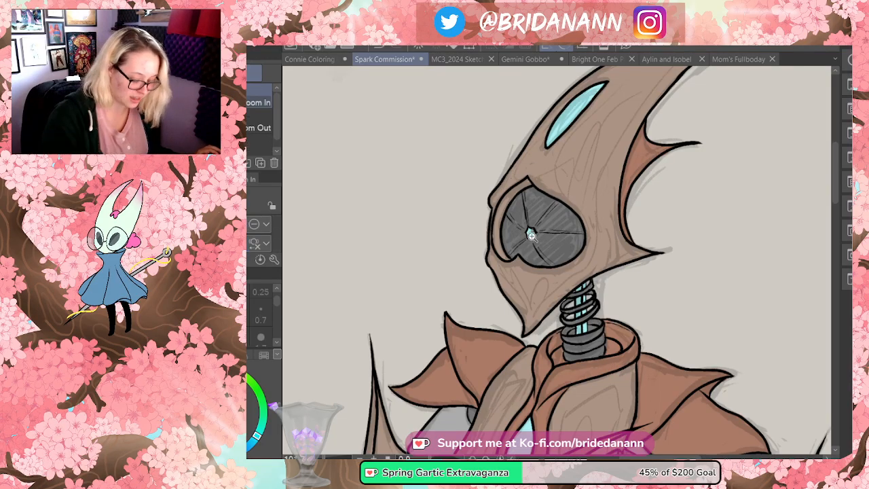
pyautogui.click(532, 231)
pyautogui.press('p')
pyautogui.moveTo(525, 236); pyautogui.dragTo(529, 228)
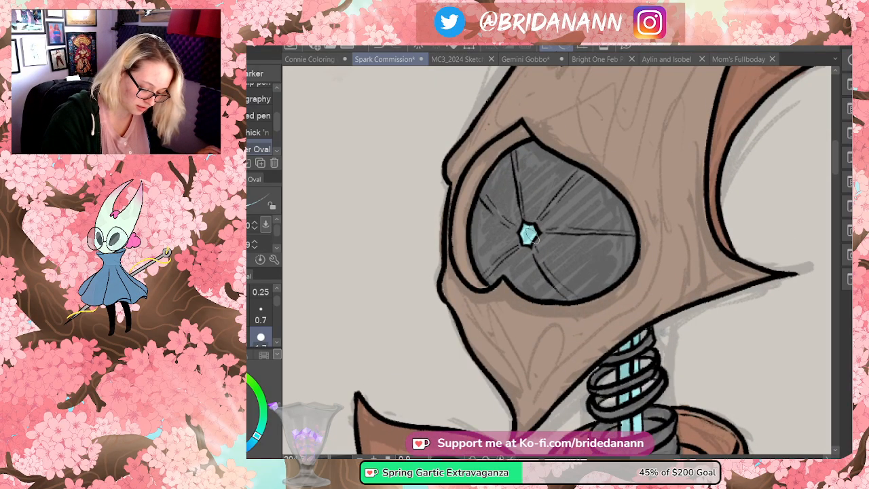
# - Paint six thin cyan spokes from the central hexagon along the eye's seams to its rim
pyautogui.moveTo(518, 167)
pyautogui.mouseDown()
pyautogui.moveTo(513, 148)
pyautogui.moveTo(527, 227)
pyautogui.moveTo(582, 173)
pyautogui.mouseUp()
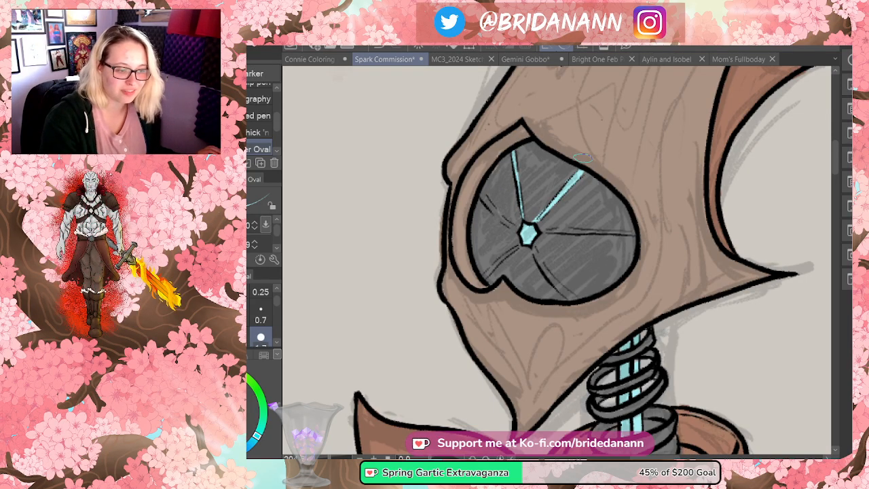
pyautogui.moveTo(496, 209)
pyautogui.mouseDown()
pyautogui.moveTo(480, 194)
pyautogui.moveTo(526, 230)
pyautogui.mouseUp()
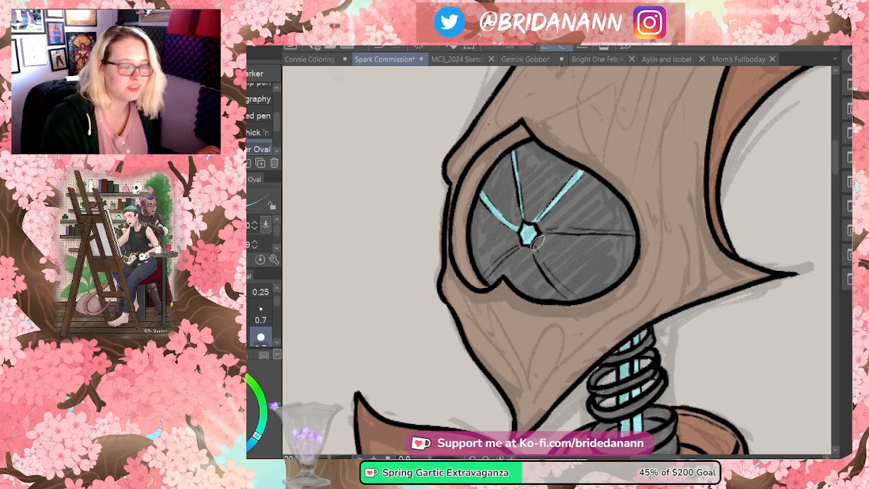
pyautogui.moveTo(529, 237); pyautogui.dragTo(485, 278)
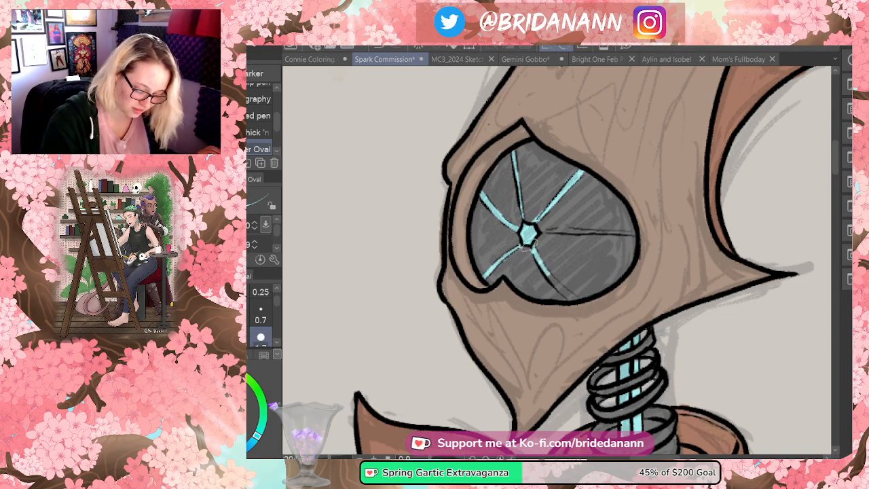
pyautogui.moveTo(531, 241)
pyautogui.mouseDown()
pyautogui.moveTo(574, 299)
pyautogui.moveTo(595, 304)
pyautogui.mouseUp()
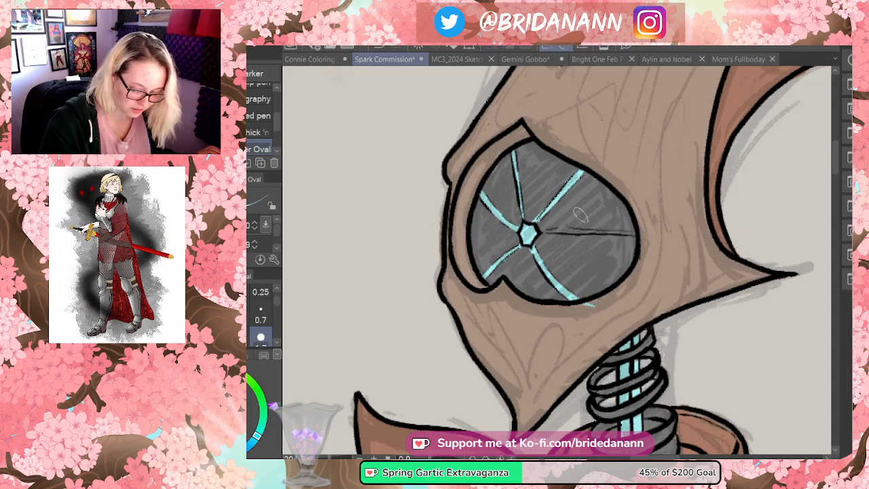
pyautogui.moveTo(538, 230); pyautogui.dragTo(649, 233)
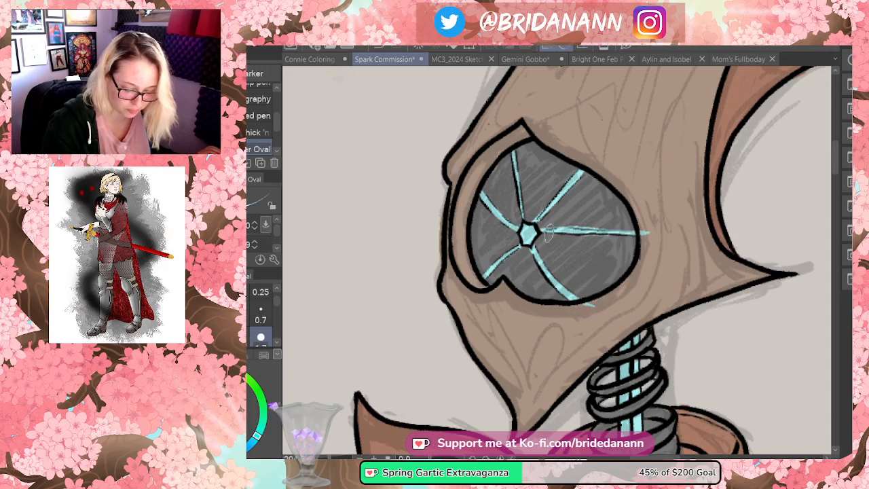
# - Erase the ends of the cyan spokes overshooting the eye's rim and clean the edges of the horizontal one
pyautogui.press('e')
pyautogui.moveTo(593, 300)
pyautogui.mouseDown()
pyautogui.moveTo(590, 306)
pyautogui.moveTo(612, 304)
pyautogui.mouseUp()
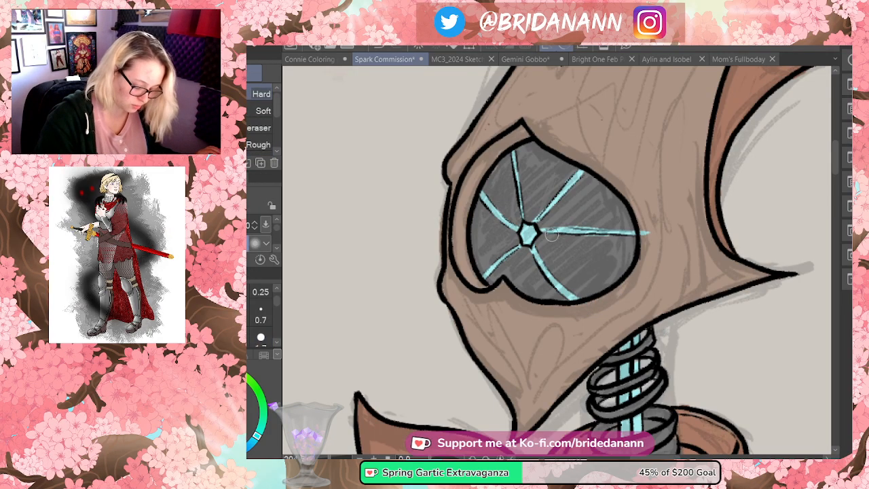
pyautogui.moveTo(546, 226); pyautogui.dragTo(573, 225)
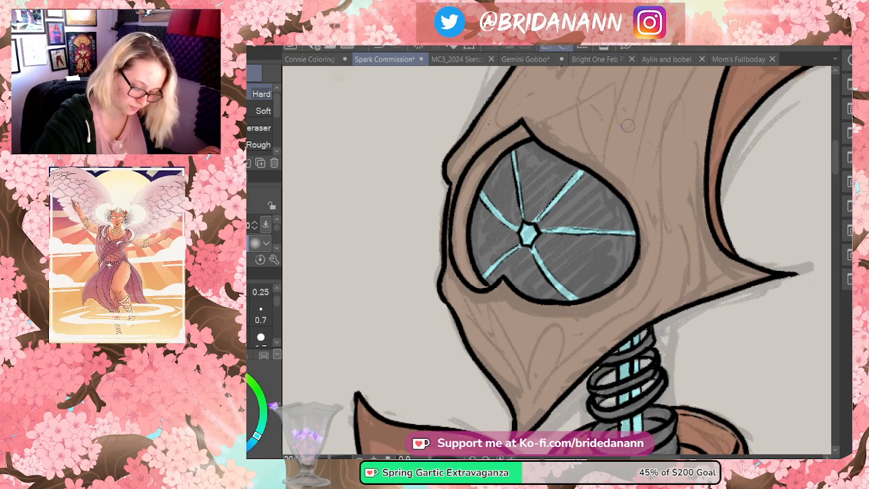
# - Review the cyan accents on the whole figure and from close up on the torso and arms
pyautogui.hotkey('ctrl', 'space')
pyautogui.moveTo(600, 179); pyautogui.dragTo(545, 290)
pyautogui.moveTo(731, 192); pyautogui.dragTo(751, 176)
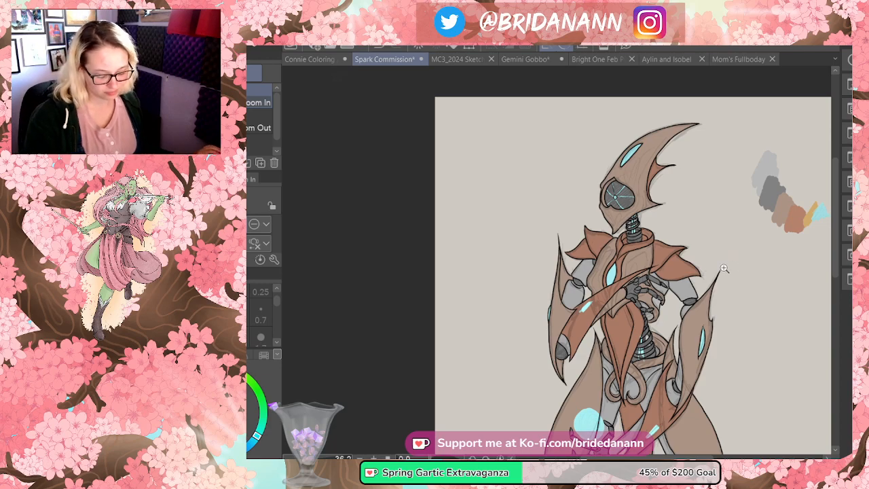
pyautogui.scroll(-2, 733, 258)
pyautogui.scroll(1, 761, 310)
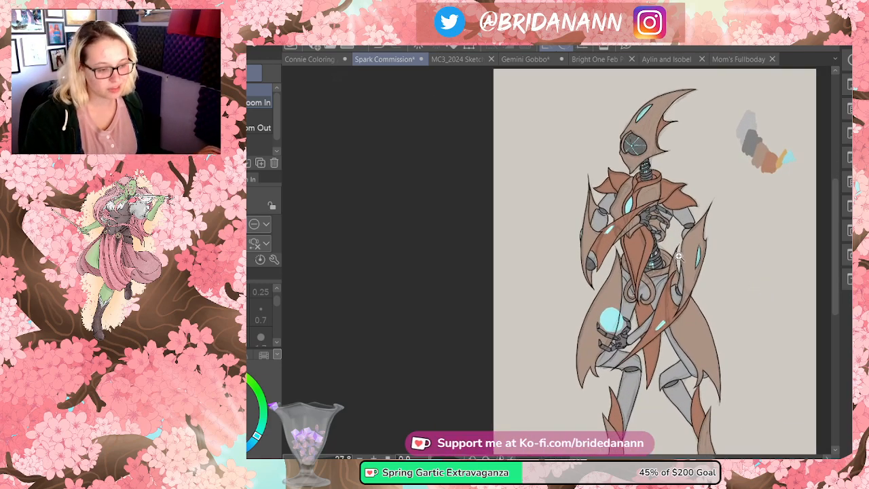
pyautogui.scroll(2, 678, 259)
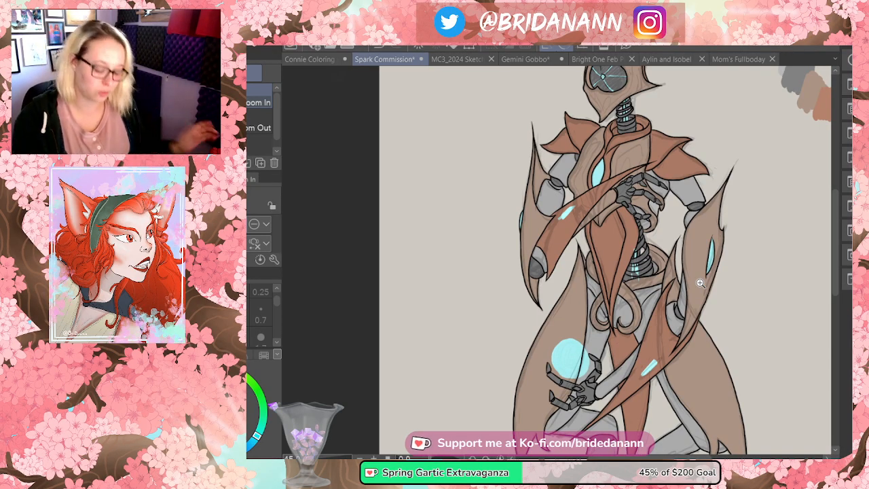
pyautogui.moveTo(569, 217); pyautogui.dragTo(589, 169)
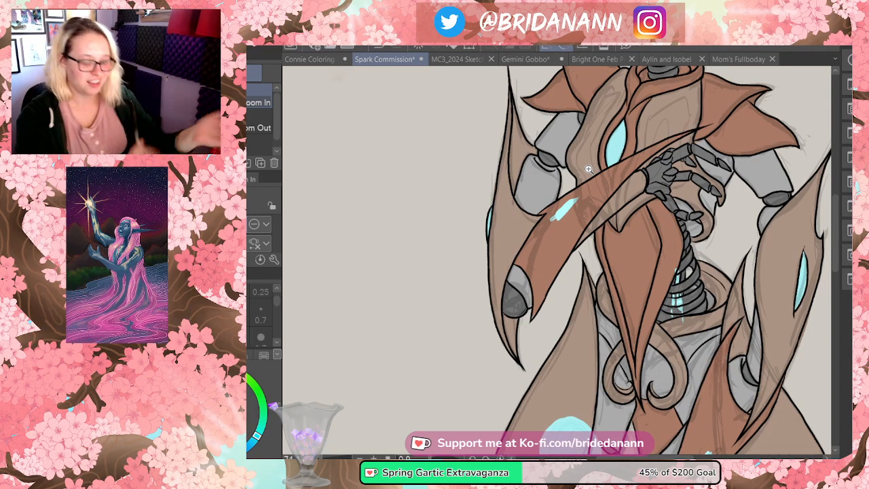
# - Widen the cyan accent on the raised forearm's rust-coloured armour, filling out its ends
pyautogui.click(588, 168)
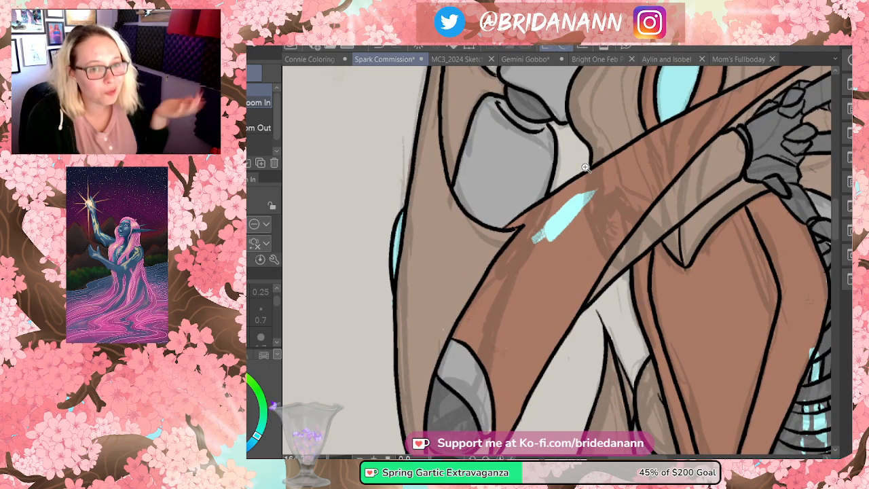
pyautogui.press('p')
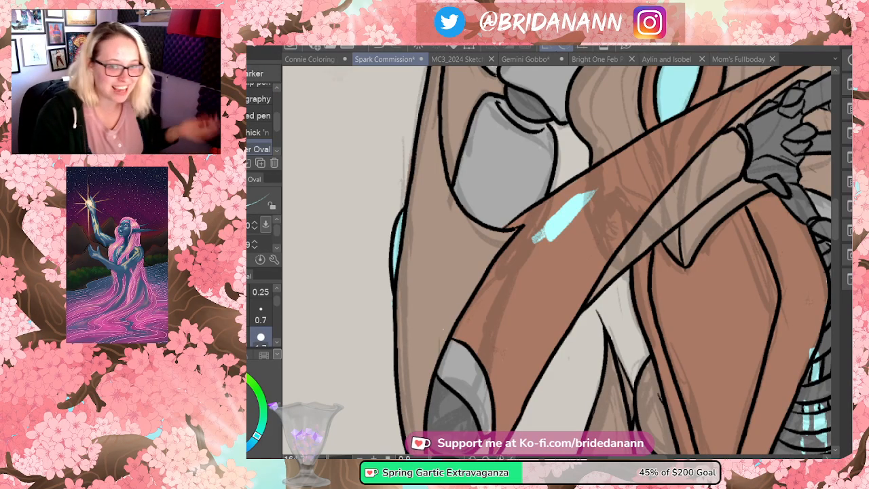
pyautogui.moveTo(536, 239)
pyautogui.mouseDown()
pyautogui.moveTo(567, 203)
pyautogui.moveTo(602, 189)
pyautogui.moveTo(581, 189)
pyautogui.mouseUp()
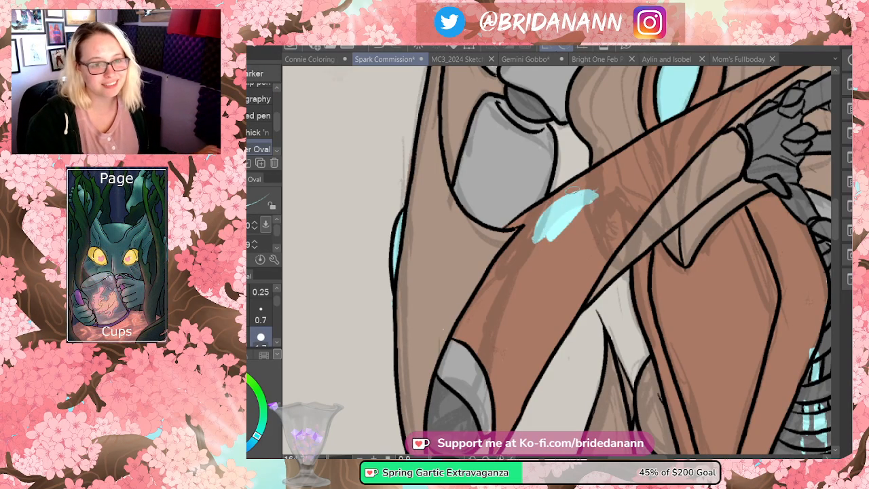
# - Erase the rough edges of the raised forearm's cyan accent to shape it into a smooth, pointed leaf
pyautogui.press('e')
pyautogui.moveTo(529, 236)
pyautogui.mouseDown()
pyautogui.moveTo(558, 201)
pyautogui.moveTo(600, 188)
pyautogui.mouseUp()
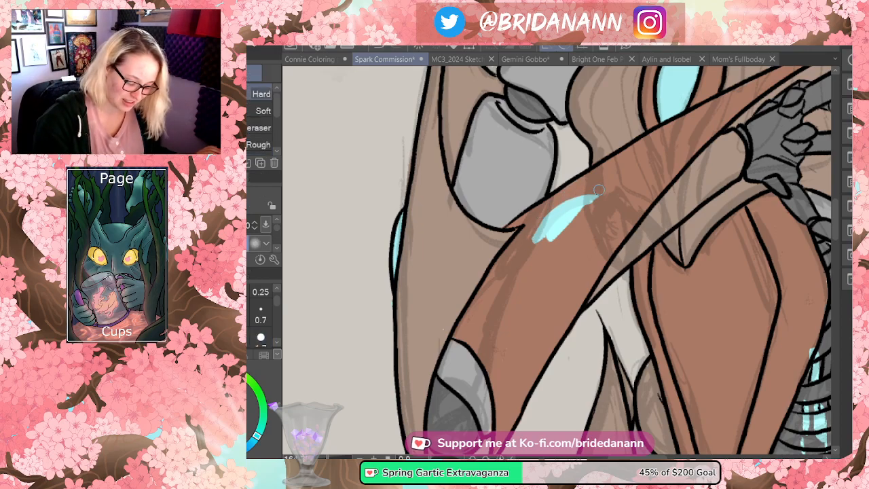
pyautogui.moveTo(527, 250)
pyautogui.mouseDown()
pyautogui.moveTo(613, 183)
pyautogui.moveTo(532, 249)
pyautogui.moveTo(604, 188)
pyautogui.mouseUp()
pyautogui.hotkey('ctrl', 'z')
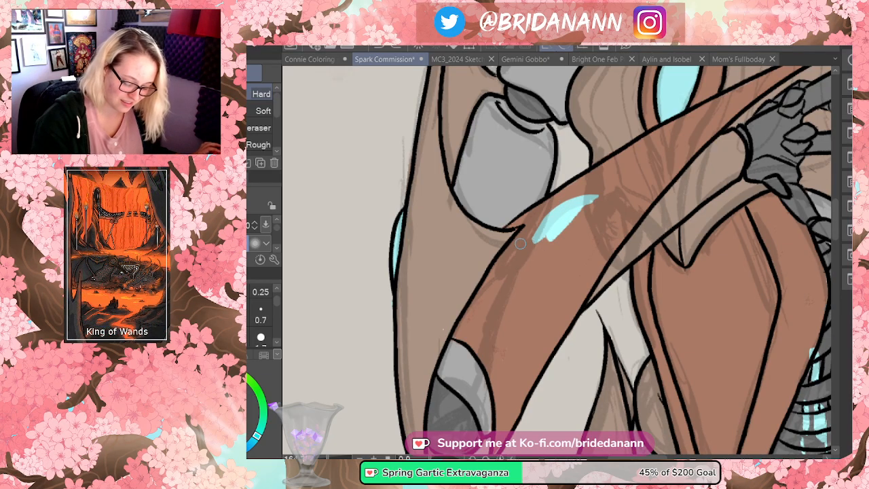
pyautogui.moveTo(600, 196)
pyautogui.mouseDown()
pyautogui.moveTo(529, 251)
pyautogui.moveTo(570, 219)
pyautogui.mouseUp()
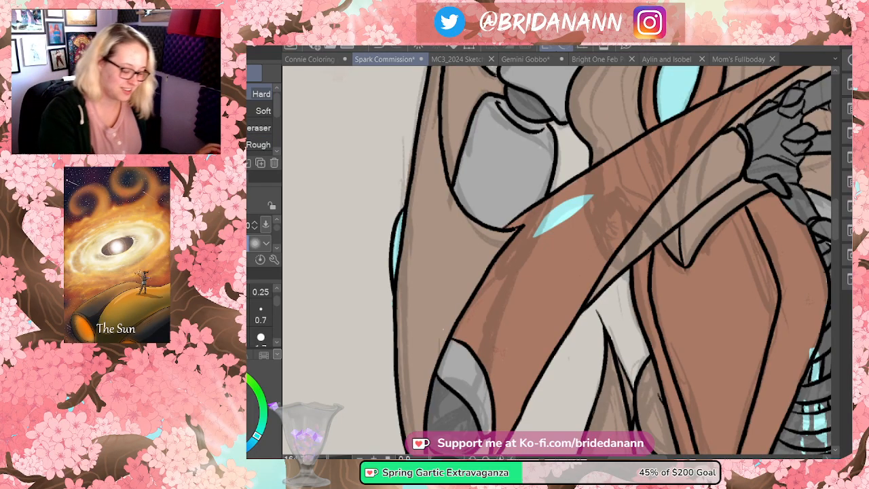
# - Trim the cyan accent on the lowered forearm's rust-coloured armour into a narrow sliver with pointed ends
pyautogui.hotkey('ctrl', 'space')
pyautogui.moveTo(599, 157); pyautogui.dragTo(542, 178)
pyautogui.moveTo(669, 302)
pyautogui.mouseDown()
pyautogui.moveTo(631, 355)
pyautogui.moveTo(656, 309)
pyautogui.mouseUp()
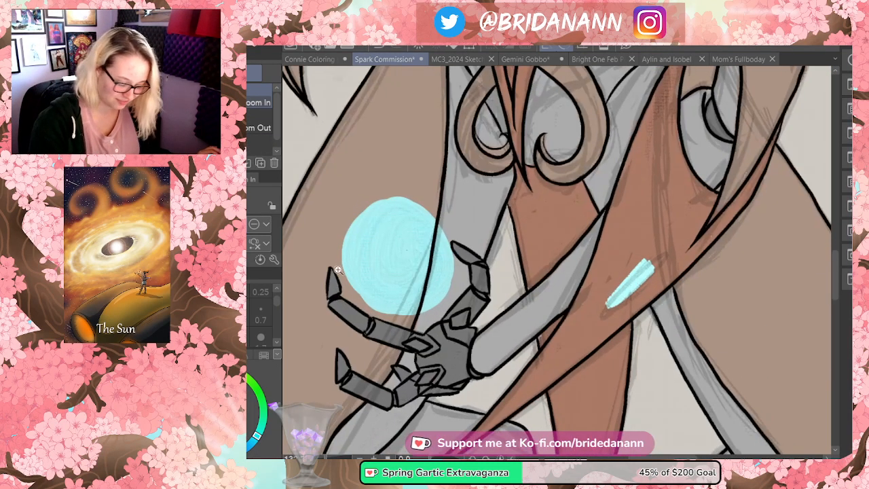
pyautogui.moveTo(638, 278)
pyautogui.mouseDown()
pyautogui.moveTo(664, 256)
pyautogui.moveTo(605, 312)
pyautogui.moveTo(666, 257)
pyautogui.moveTo(600, 304)
pyautogui.moveTo(606, 292)
pyautogui.moveTo(601, 309)
pyautogui.moveTo(669, 244)
pyautogui.mouseUp()
pyautogui.press('e')
pyautogui.moveTo(590, 307)
pyautogui.mouseDown()
pyautogui.moveTo(669, 267)
pyautogui.moveTo(671, 240)
pyautogui.moveTo(603, 310)
pyautogui.mouseUp()
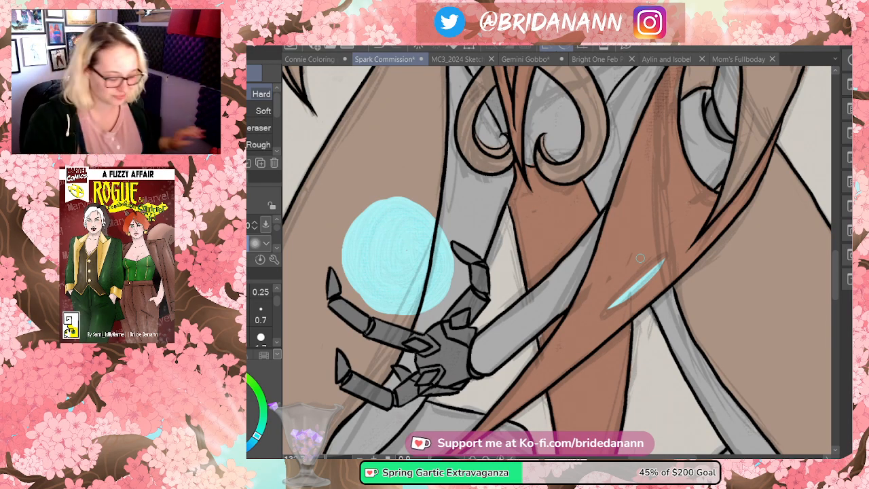
# - Erase the rough cyan strips that spill over the dark waist coils and the torso armour
pyautogui.hotkey('ctrl', 'space')
pyautogui.moveTo(641, 187); pyautogui.dragTo(601, 259)
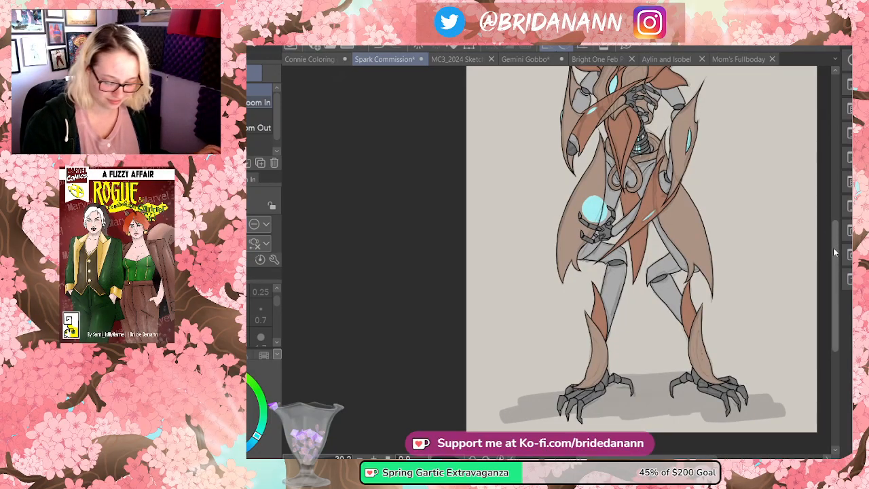
pyautogui.scroll(4, 645, 204)
pyautogui.click(676, 176)
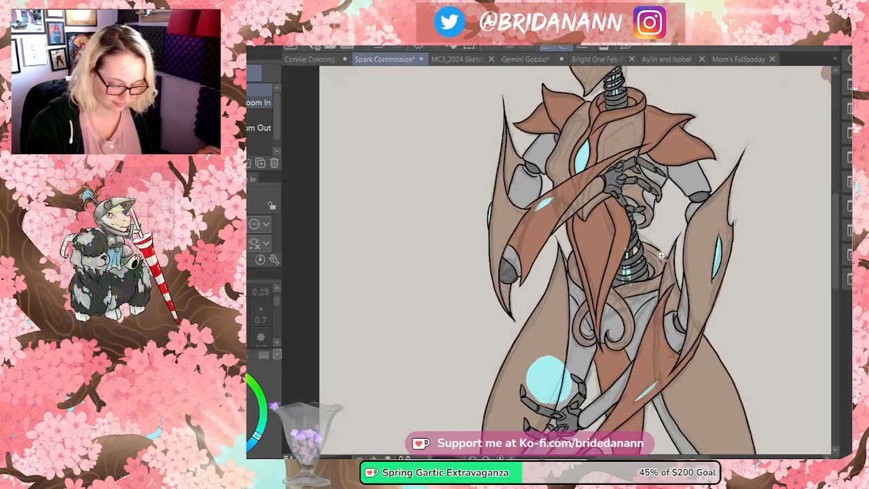
pyautogui.click(601, 244)
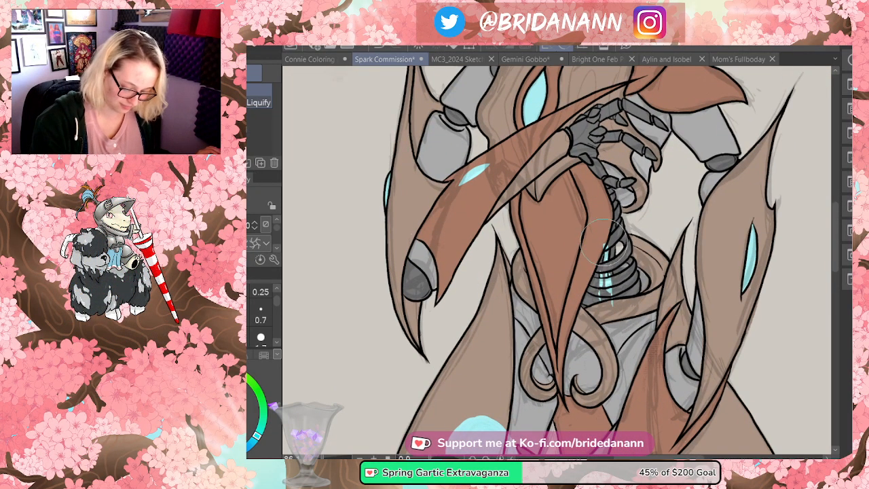
pyautogui.press('e')
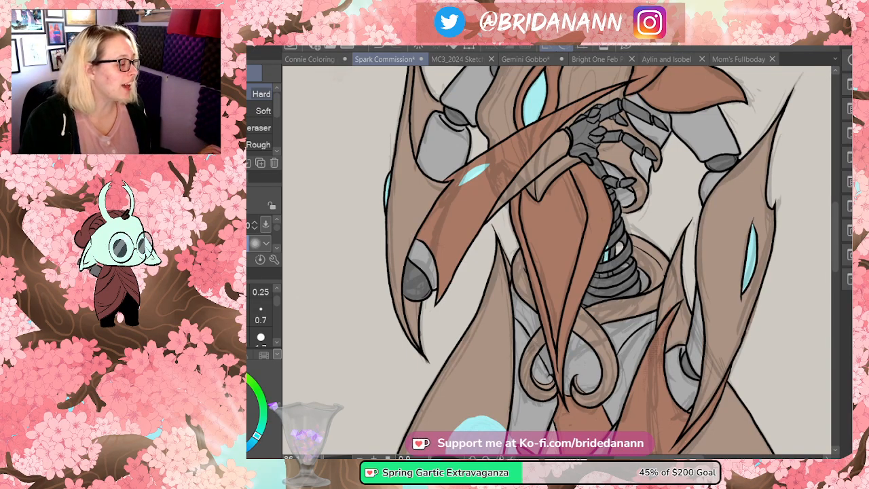
# - Switch to Discord, enlarge the horned portrait in the feedback channel, add the eyes reaction to it and return to the drawing
pyautogui.moveTo(448, 46); pyautogui.dragTo(503, 47)
pyautogui.scroll(-4, 408, 214)
pyautogui.click(409, 214)
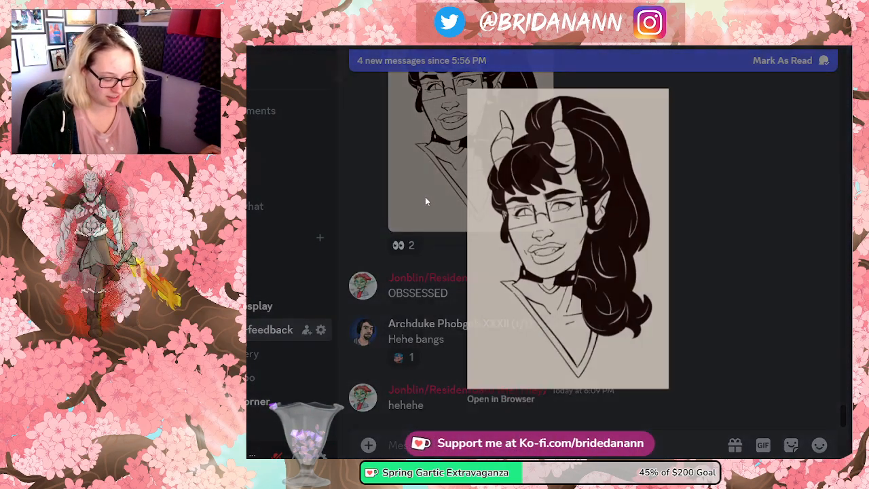
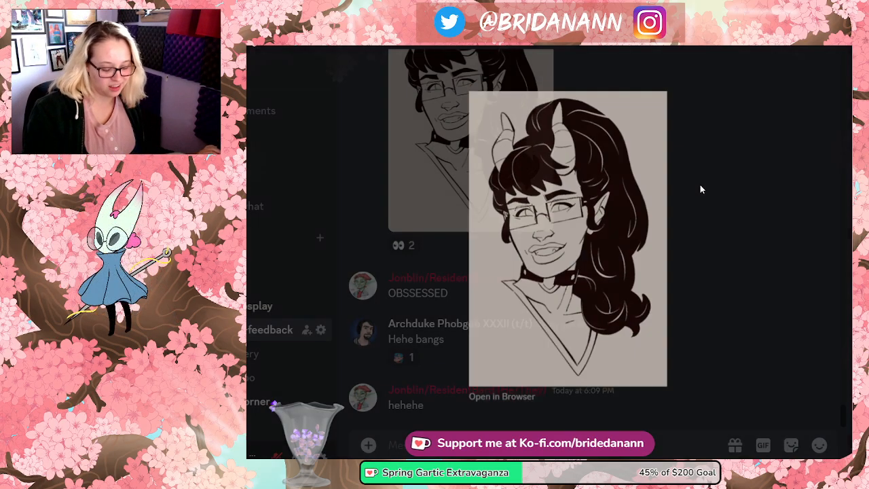
pyautogui.click(700, 186)
pyautogui.click(400, 245)
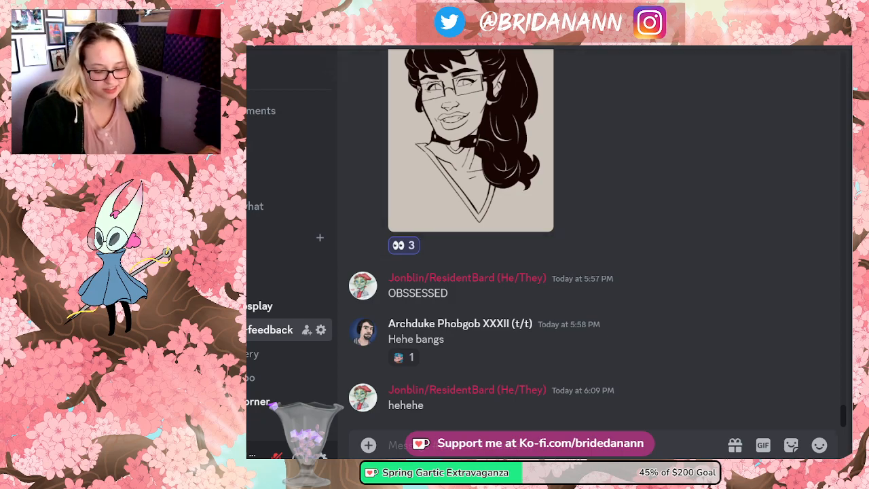
pyautogui.moveTo(516, 46); pyautogui.dragTo(246, 122)
pyautogui.moveTo(435, 48); pyautogui.dragTo(247, 46)
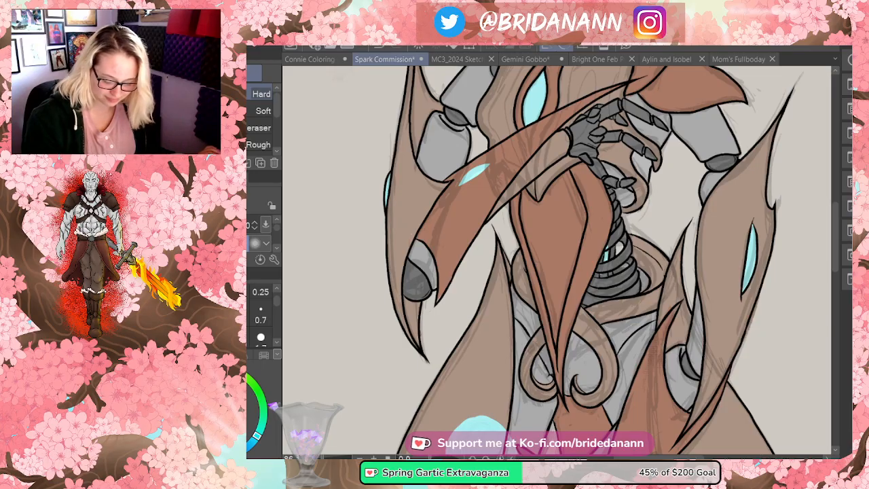
# - Paint cyan into the gaps between the waist coils and erase whatever overlaps the rings
pyautogui.press('g')
pyautogui.press('p')
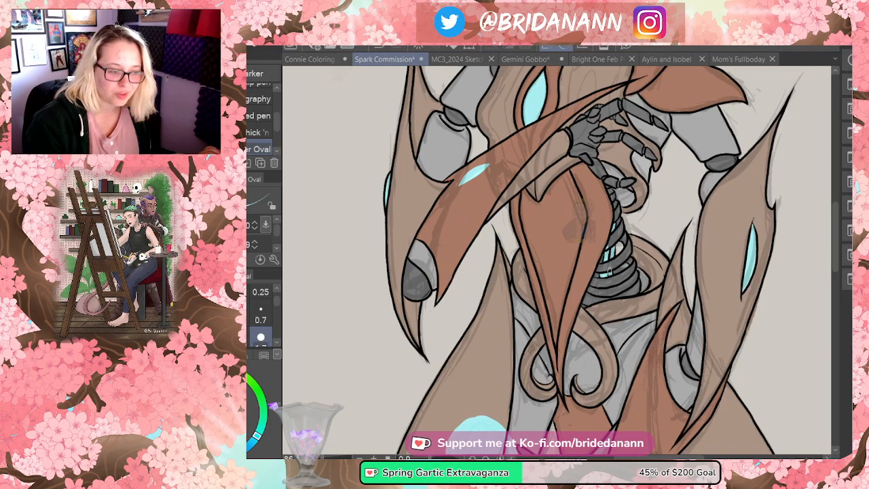
pyautogui.press('e')
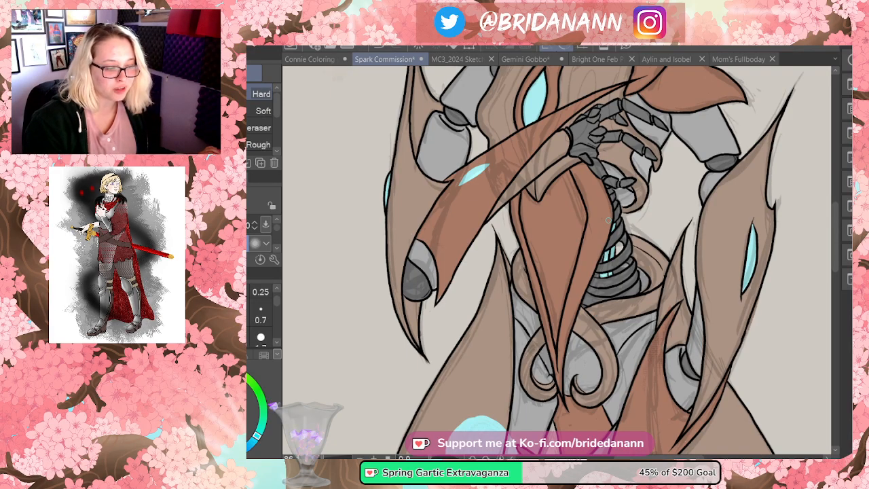
pyautogui.press('p')
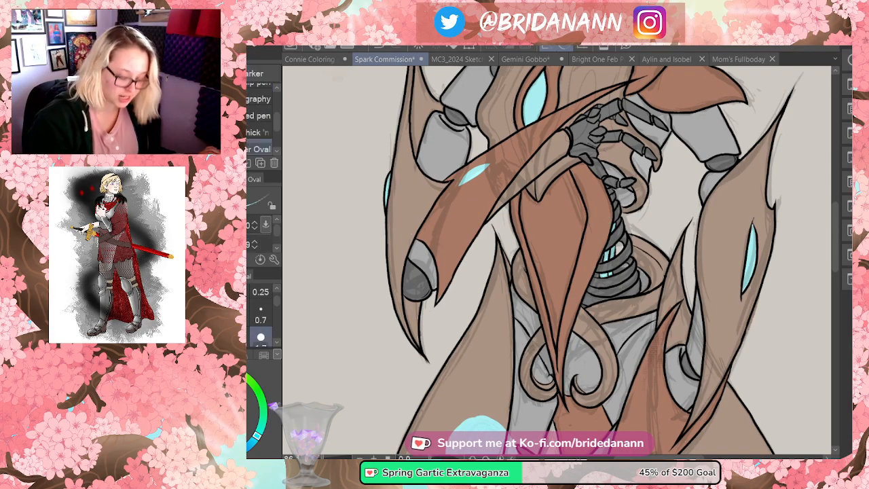
pyautogui.scroll(3, 837, 224)
pyautogui.scroll(-4, 837, 224)
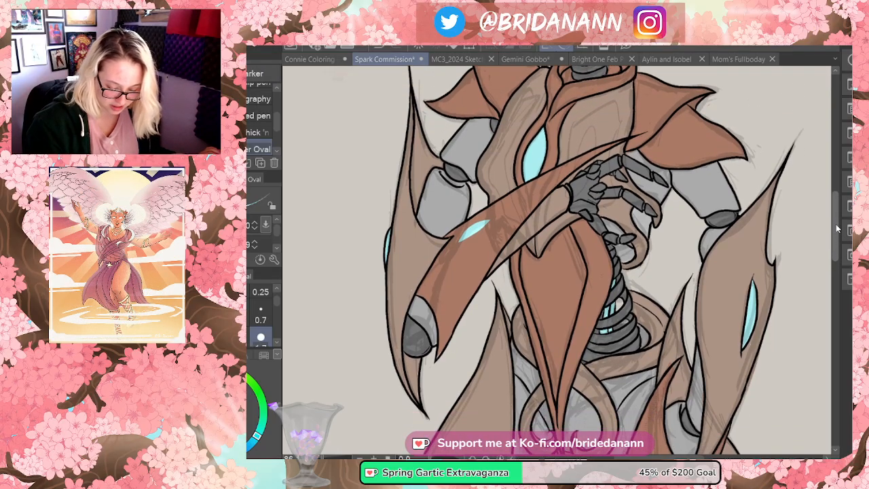
pyautogui.press('e')
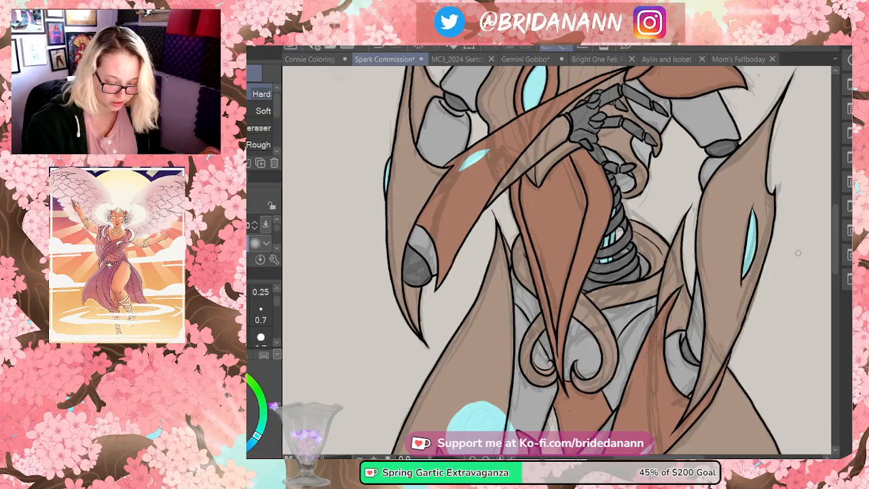
# - Review the cyan accents and flat colours on the torso and across the whole figure
pyautogui.scroll(4, 835, 258)
pyautogui.scroll(-3, 834, 259)
pyautogui.moveTo(834, 259)
pyautogui.mouseDown()
pyautogui.moveTo(838, 293)
pyautogui.moveTo(837, 250)
pyautogui.mouseUp()
pyautogui.hotkey('ctrl', 'space')
pyautogui.moveTo(619, 226); pyautogui.dragTo(577, 245)
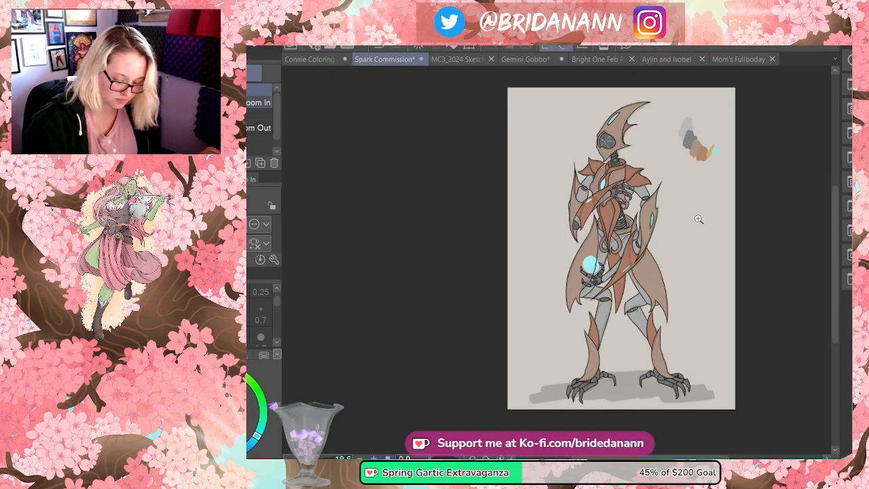
pyautogui.moveTo(696, 219); pyautogui.dragTo(697, 220)
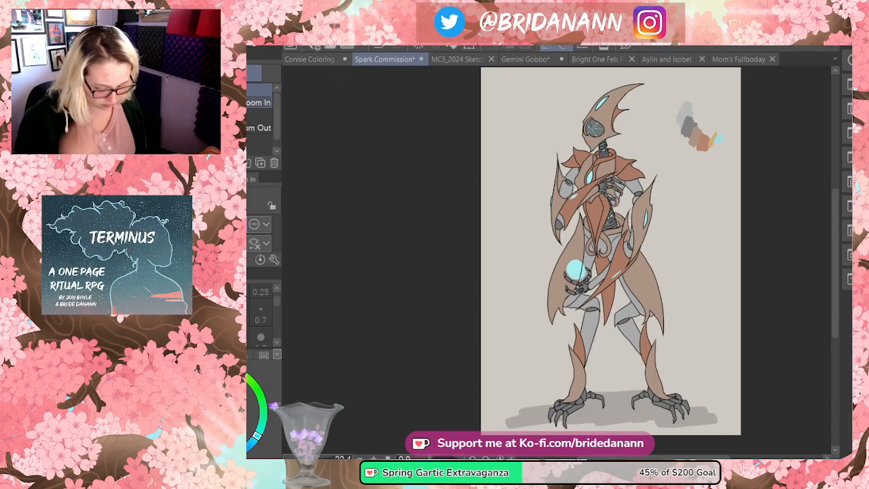
pyautogui.scroll(-2, 725, 234)
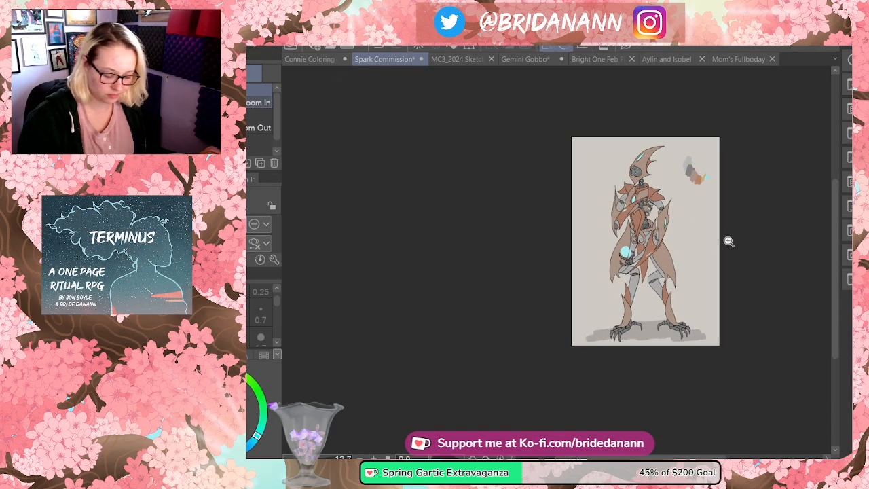
pyautogui.scroll(1, 725, 226)
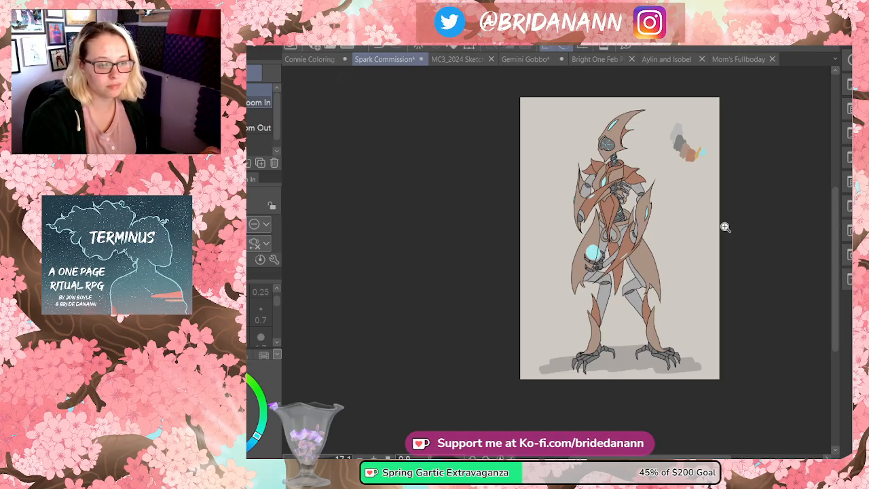
pyautogui.scroll(2, 618, 93)
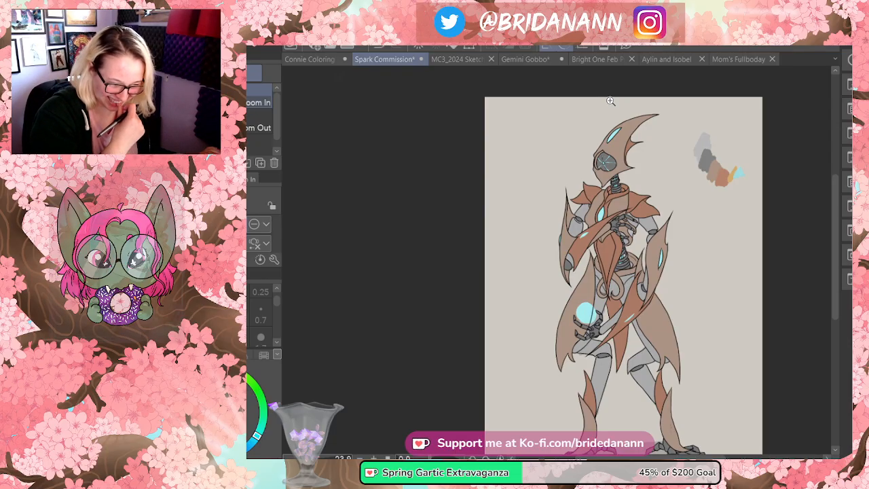
# - Sample the light grey of the raised arm's inner forearm, extend it along the lower edge and clean up the overlap
pyautogui.click(633, 136)
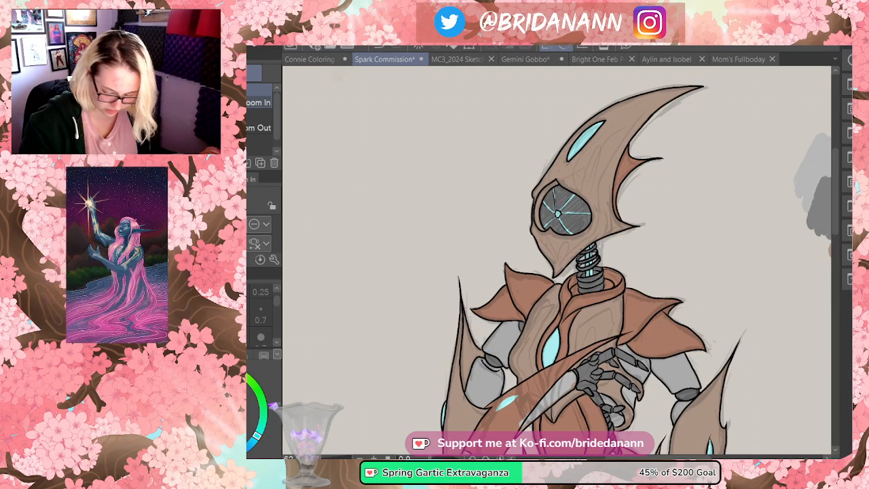
pyautogui.click(608, 340)
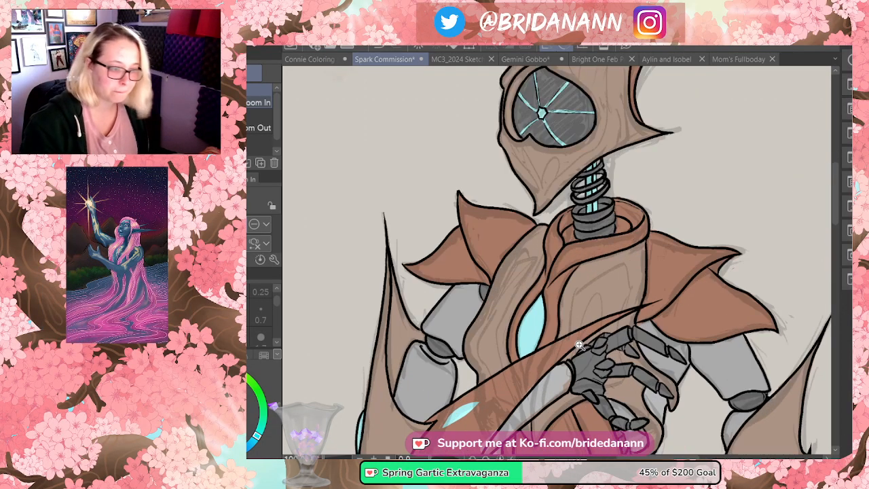
pyautogui.click(832, 248)
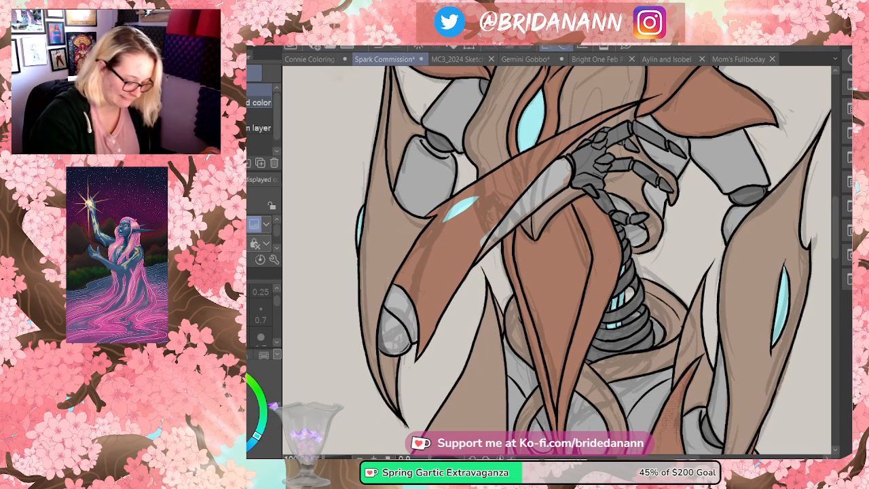
pyautogui.keyDown('alt'); pyautogui.click(557, 177); pyautogui.keyUp('alt')
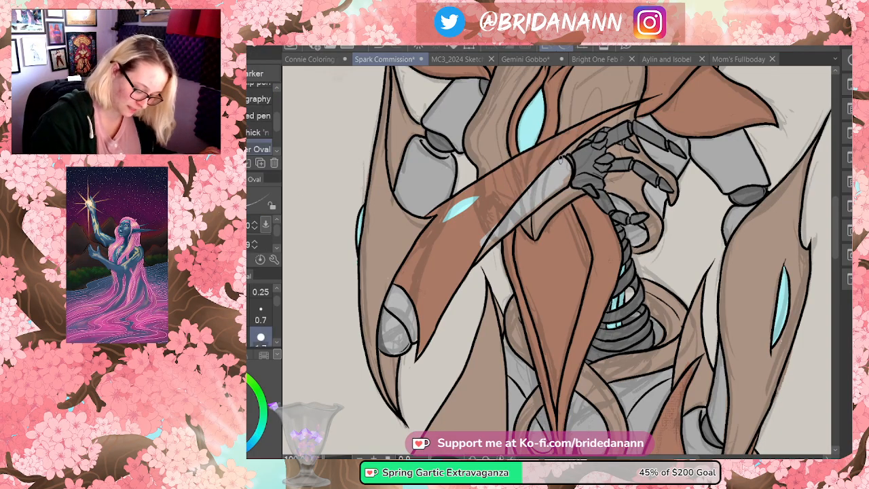
pyautogui.moveTo(568, 180); pyautogui.dragTo(478, 255)
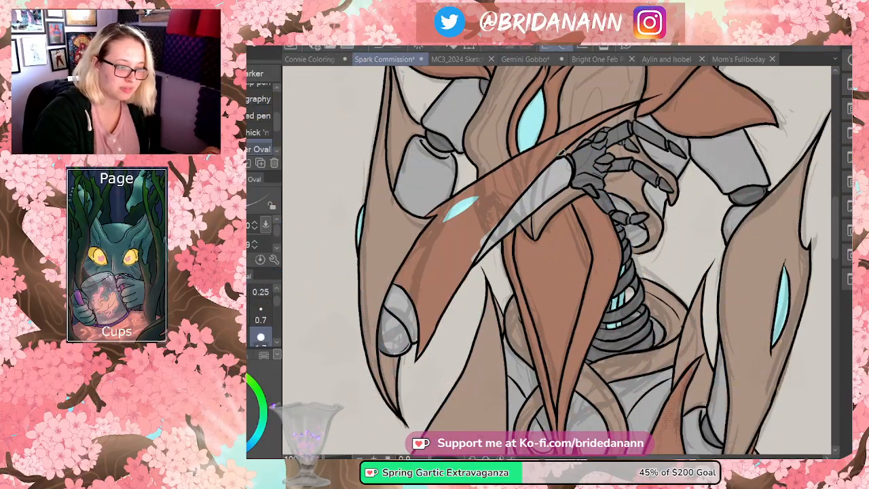
pyautogui.press('e')
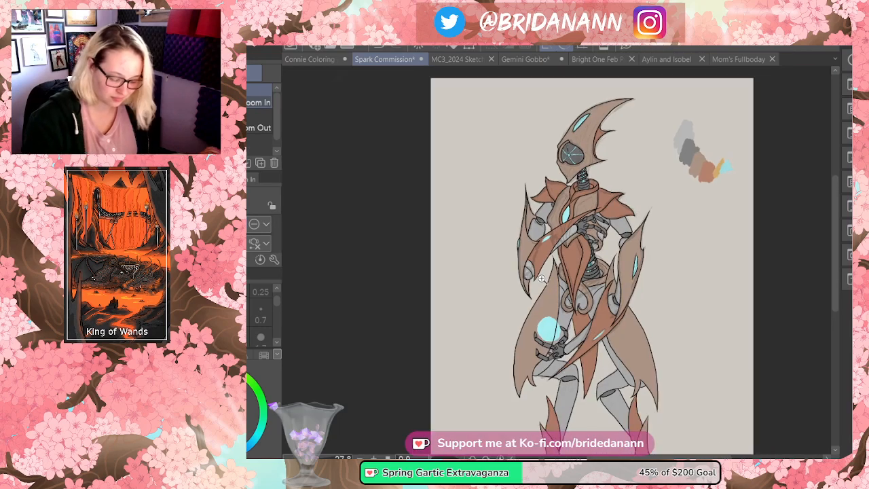
# - Paint lighter tan highlights with the Soft airbrush on the crest, around the face opening and on the chin of the head
pyautogui.hotkey('ctrl', '0')
pyautogui.click(591, 95)
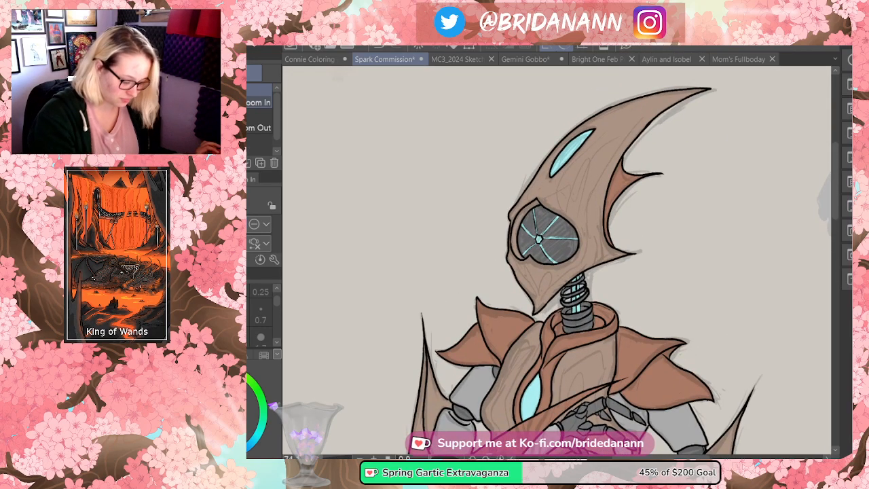
pyautogui.press('k')
pyautogui.press('i')
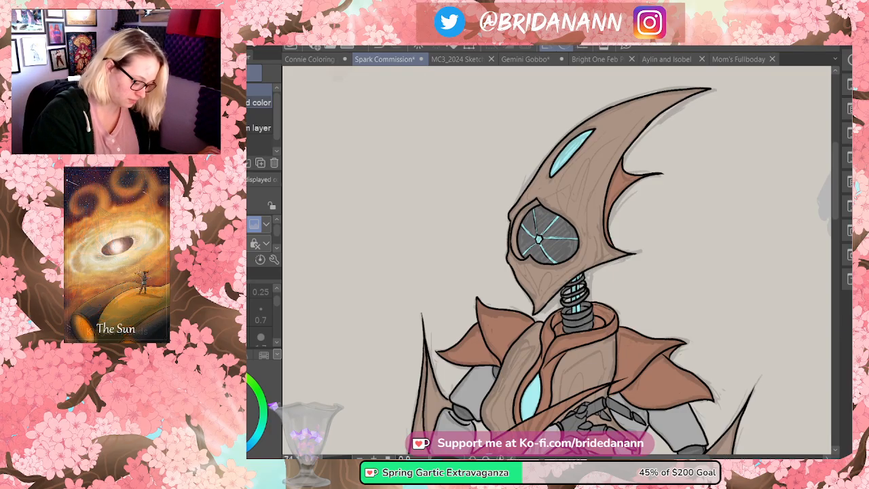
pyautogui.press('b')
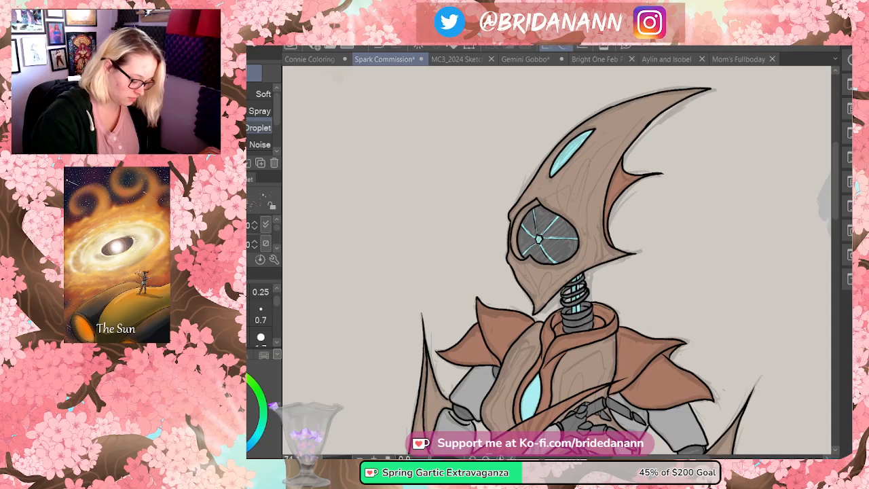
pyautogui.click(264, 93)
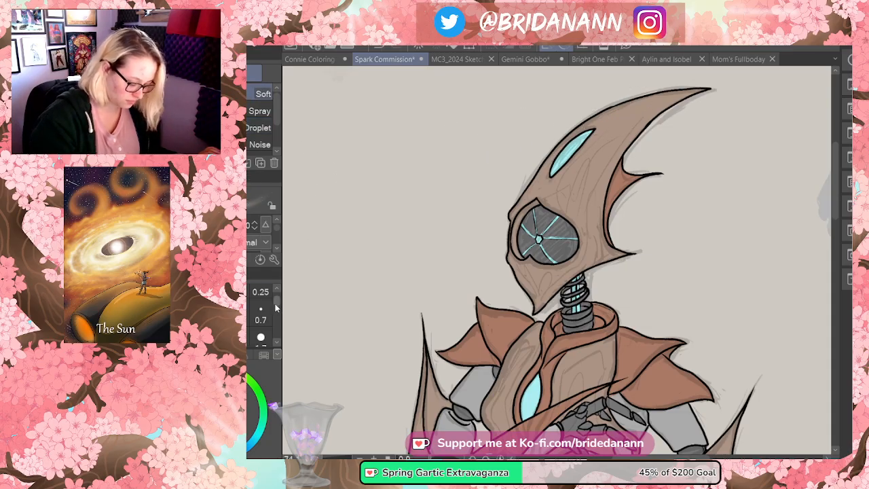
pyautogui.scroll(-2, 275, 303)
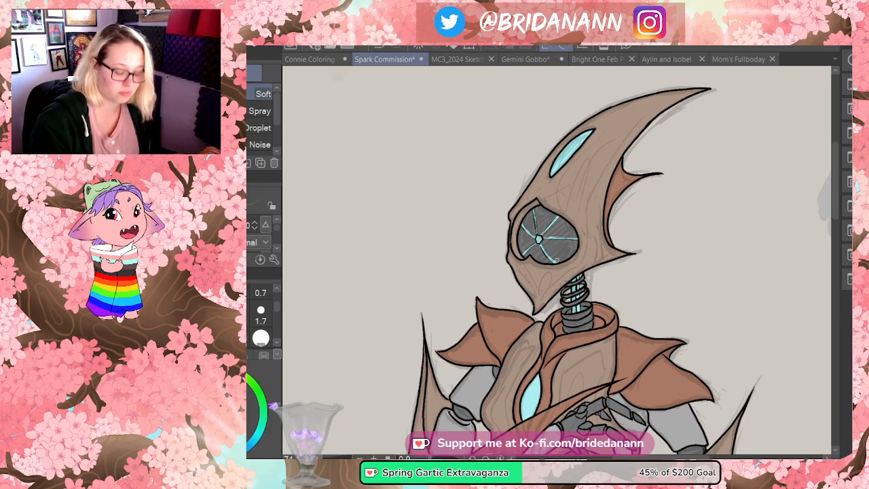
pyautogui.moveTo(601, 122)
pyautogui.mouseDown()
pyautogui.moveTo(664, 101)
pyautogui.moveTo(650, 98)
pyautogui.mouseUp()
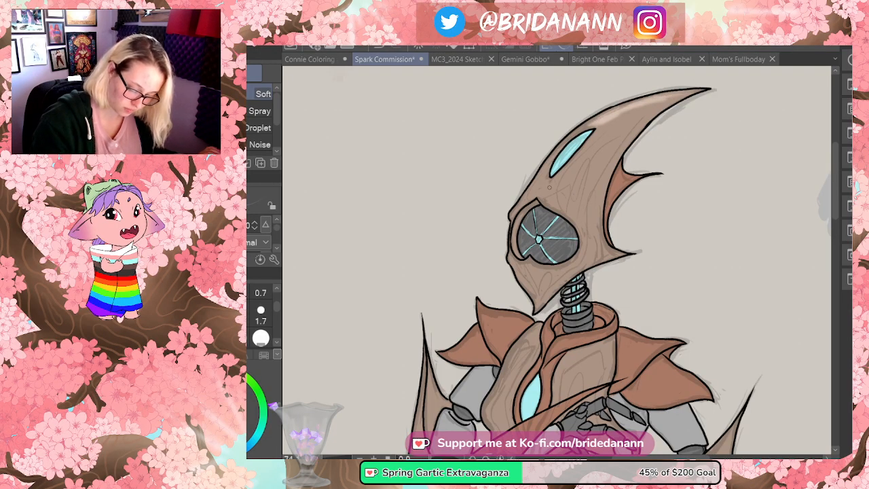
pyautogui.moveTo(545, 181); pyautogui.dragTo(549, 201)
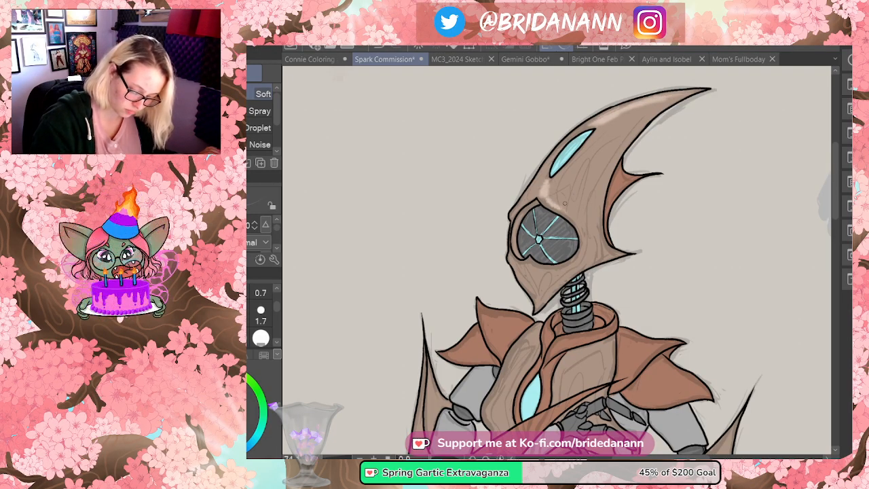
pyautogui.moveTo(527, 286); pyautogui.dragTo(511, 256)
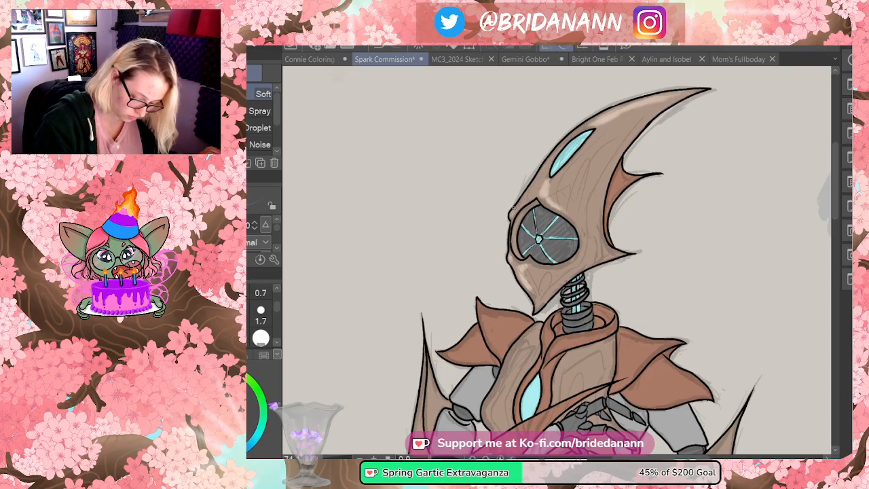
pyautogui.moveTo(536, 174); pyautogui.dragTo(575, 133)
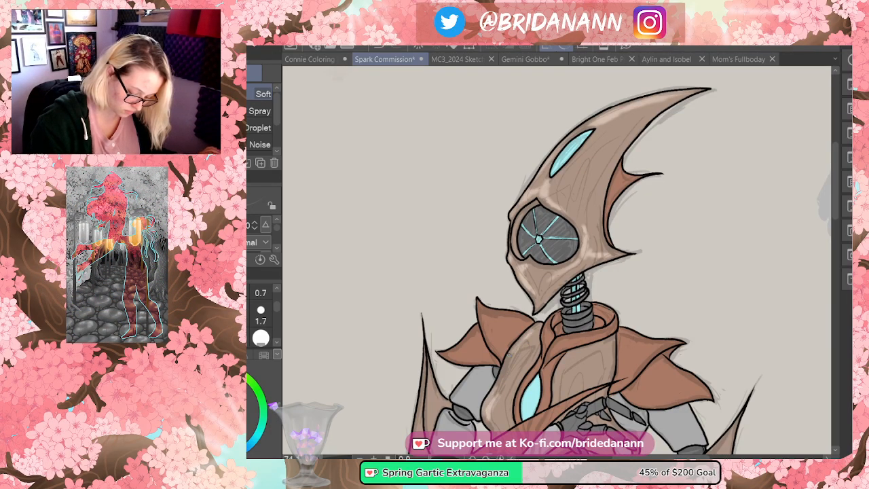
# - Airbrush light tan highlights onto the chest plates, the raised arm's outer guard and the small rib plate beside the waist
pyautogui.scroll(-3, 836, 192)
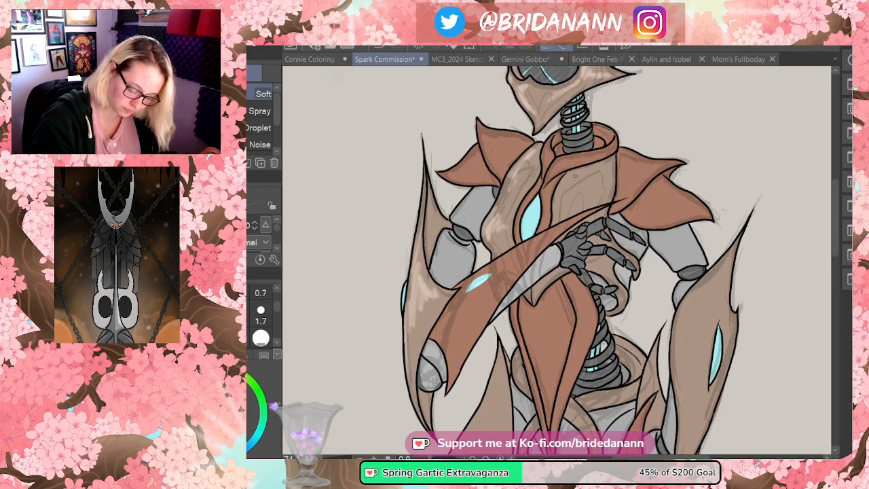
pyautogui.moveTo(559, 204)
pyautogui.mouseDown()
pyautogui.moveTo(569, 183)
pyautogui.moveTo(591, 178)
pyautogui.mouseUp()
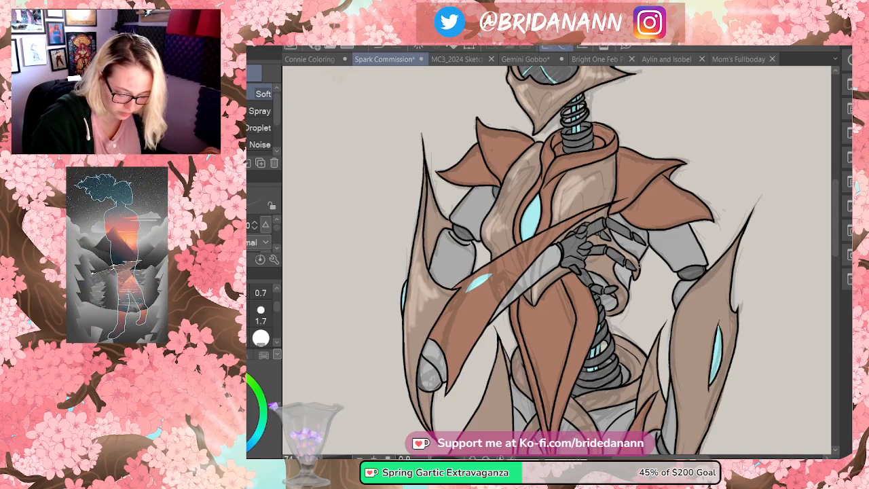
pyautogui.moveTo(611, 263); pyautogui.dragTo(625, 300)
pyautogui.moveTo(613, 168); pyautogui.dragTo(613, 197)
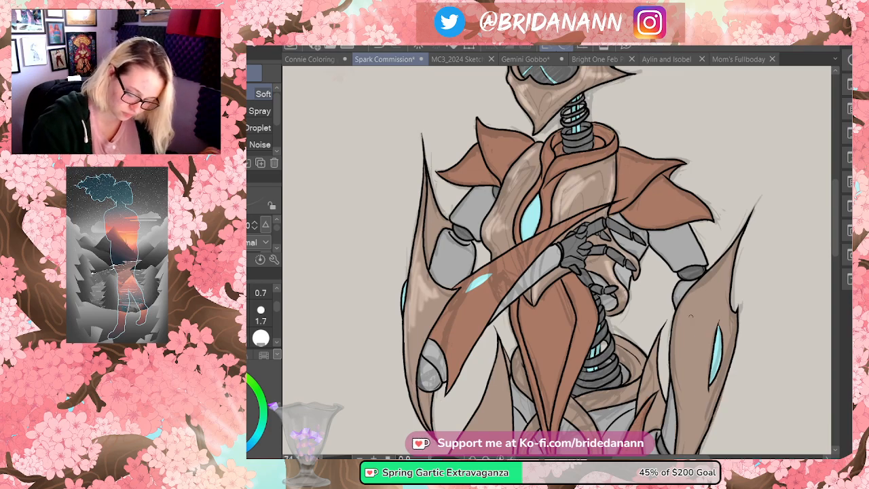
# - Build up light tan highlights along the upper and inner side of the lowered arm's forearm guard
pyautogui.moveTo(680, 317)
pyautogui.mouseDown()
pyautogui.moveTo(702, 285)
pyautogui.moveTo(706, 312)
pyautogui.moveTo(687, 385)
pyautogui.mouseUp()
pyautogui.moveTo(676, 353); pyautogui.dragTo(685, 400)
pyautogui.moveTo(687, 366); pyautogui.dragTo(689, 310)
pyautogui.moveTo(680, 349); pyautogui.dragTo(704, 287)
pyautogui.moveTo(684, 313); pyautogui.dragTo(682, 352)
pyautogui.moveTo(710, 280); pyautogui.dragTo(685, 348)
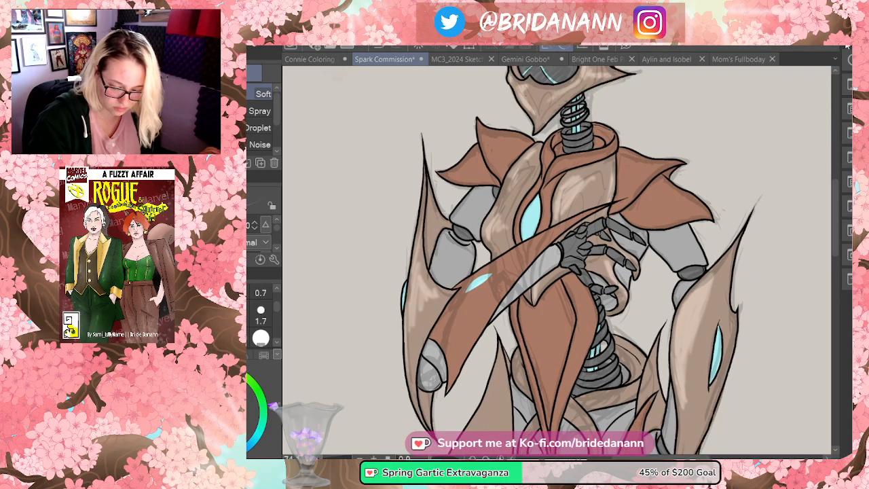
# - Highlight both tan hip panels with soft light strokes, using a larger airbrush for broad coverage down their length
pyautogui.scroll(-5, 557, 258)
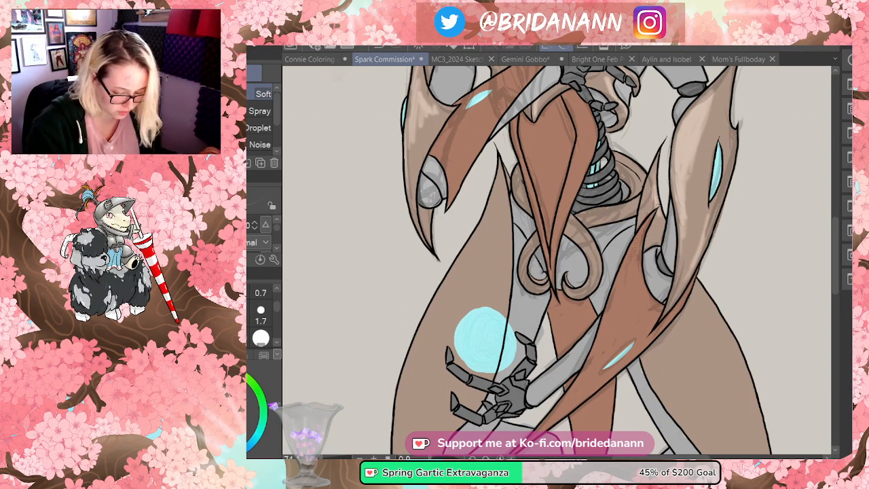
pyautogui.moveTo(679, 316)
pyautogui.mouseDown()
pyautogui.moveTo(706, 370)
pyautogui.moveTo(760, 416)
pyautogui.mouseUp()
pyautogui.moveTo(676, 336); pyautogui.dragTo(732, 419)
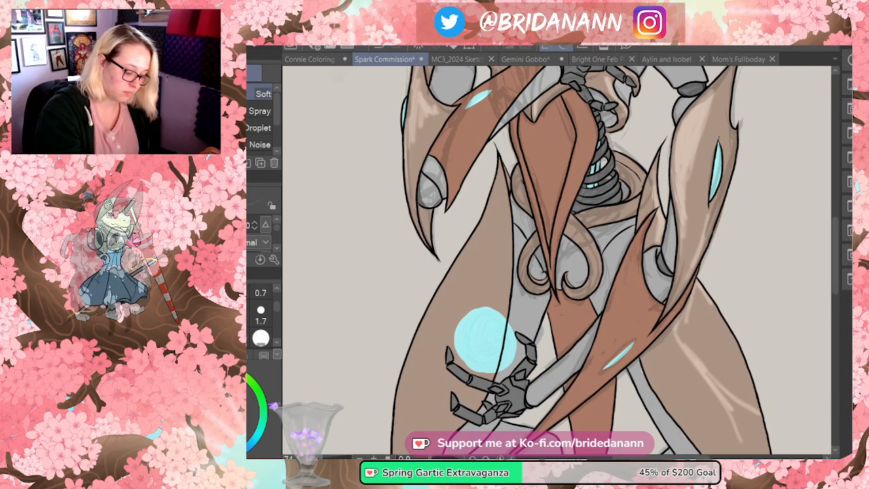
pyautogui.hotkey('ctrl', 'space')
pyautogui.moveTo(660, 205); pyautogui.dragTo(635, 216)
pyautogui.click(713, 197)
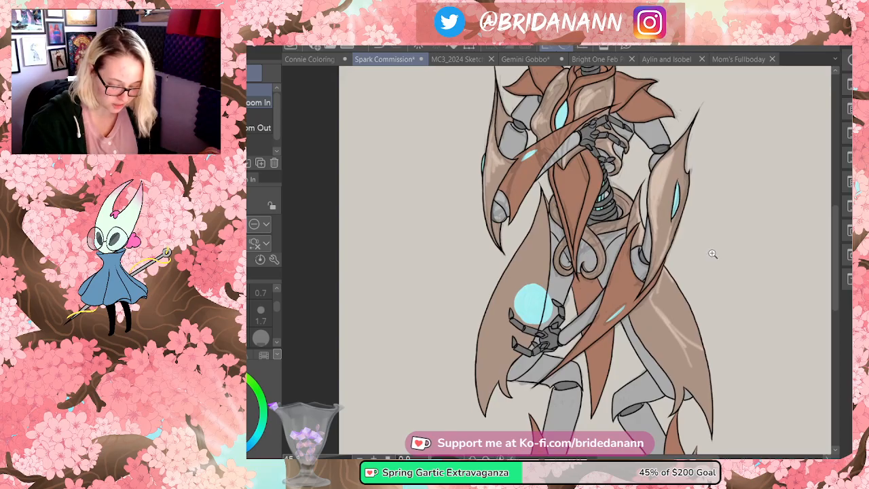
pyautogui.click(706, 296)
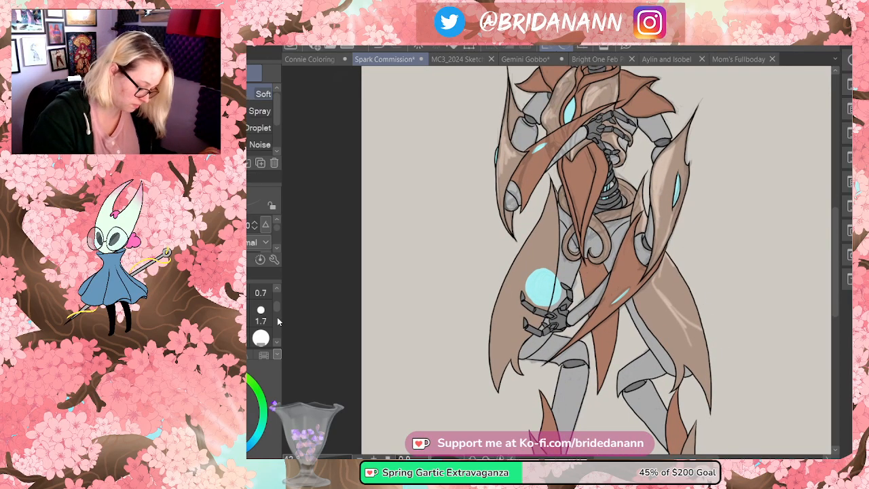
pyautogui.moveTo(671, 265)
pyautogui.mouseDown()
pyautogui.moveTo(669, 305)
pyautogui.moveTo(679, 271)
pyautogui.moveTo(686, 329)
pyautogui.moveTo(698, 349)
pyautogui.moveTo(693, 306)
pyautogui.moveTo(702, 358)
pyautogui.mouseUp()
pyautogui.moveTo(655, 285)
pyautogui.mouseDown()
pyautogui.moveTo(678, 350)
pyautogui.moveTo(676, 284)
pyautogui.mouseUp()
pyautogui.moveTo(519, 255)
pyautogui.mouseDown()
pyautogui.moveTo(494, 343)
pyautogui.moveTo(516, 238)
pyautogui.moveTo(527, 230)
pyautogui.mouseUp()
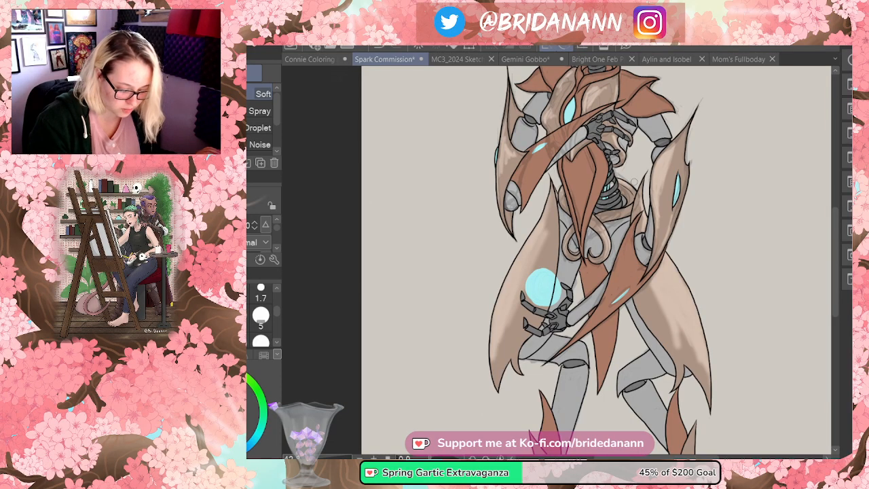
# - Airbrush light tan highlights along both shin guards down to the ankles
pyautogui.scroll(-5, 704, 342)
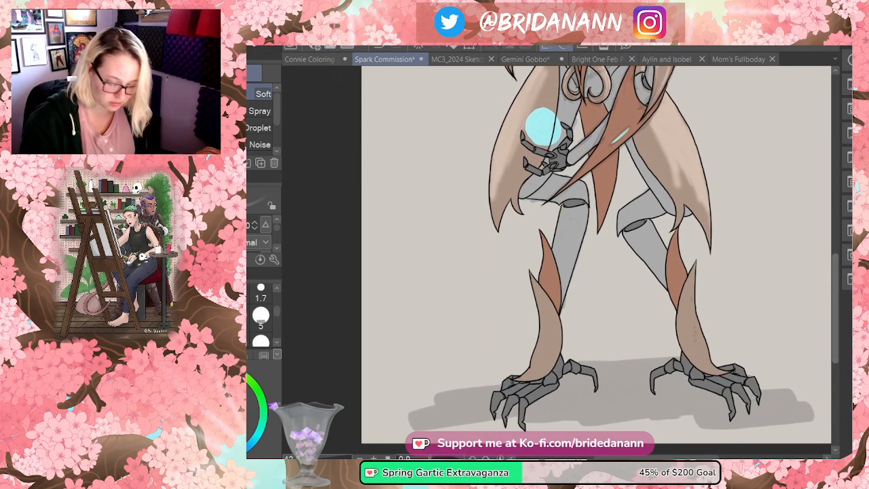
pyautogui.moveTo(704, 343)
pyautogui.mouseDown()
pyautogui.moveTo(696, 350)
pyautogui.moveTo(727, 378)
pyautogui.moveTo(743, 367)
pyautogui.mouseUp()
pyautogui.moveTo(530, 281)
pyautogui.mouseDown()
pyautogui.moveTo(540, 360)
pyautogui.moveTo(547, 329)
pyautogui.moveTo(547, 345)
pyautogui.mouseUp()
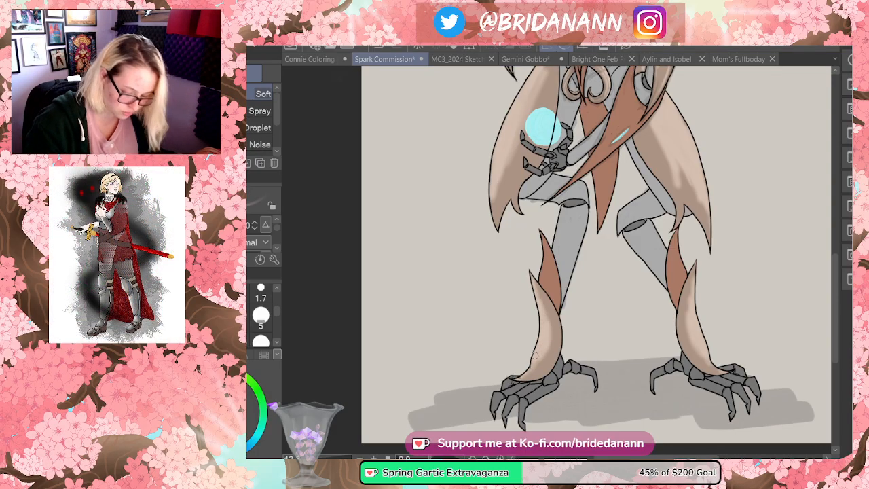
# - Sample the head's tan and airbrush darker brown shading onto the head crest and the lowered arm's guard
pyautogui.moveTo(842, 258); pyautogui.dragTo(843, 191)
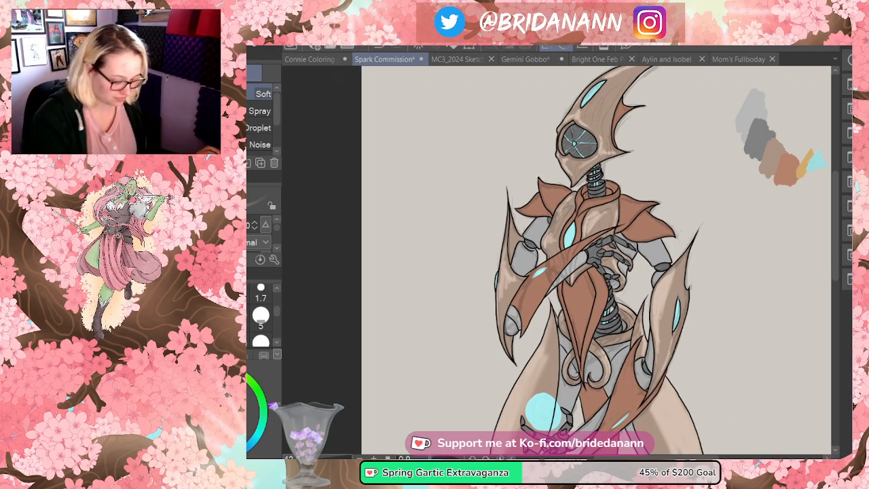
pyautogui.press('i')
pyautogui.click(624, 100)
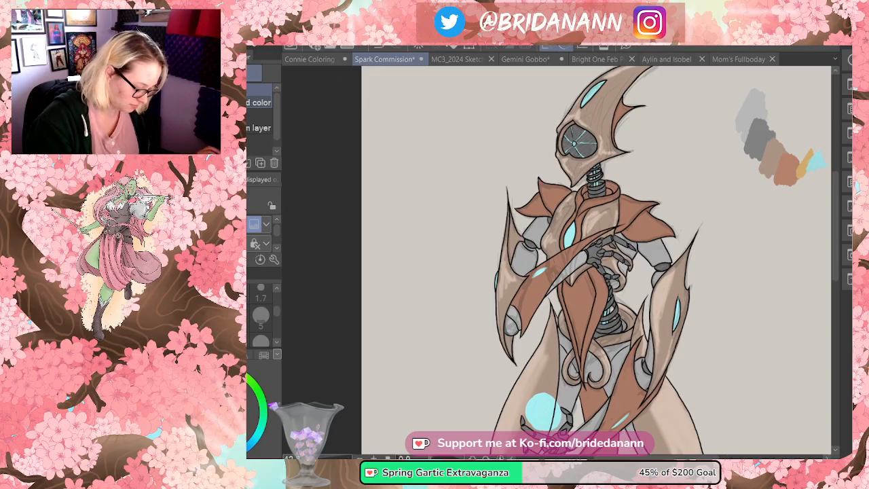
pyautogui.press('b')
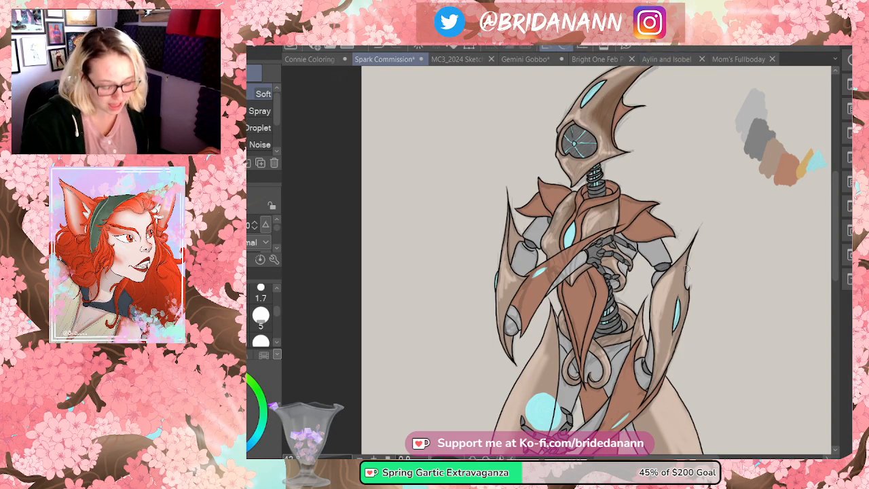
pyautogui.moveTo(666, 325)
pyautogui.mouseDown()
pyautogui.moveTo(664, 336)
pyautogui.moveTo(669, 312)
pyautogui.moveTo(651, 378)
pyautogui.mouseUp()
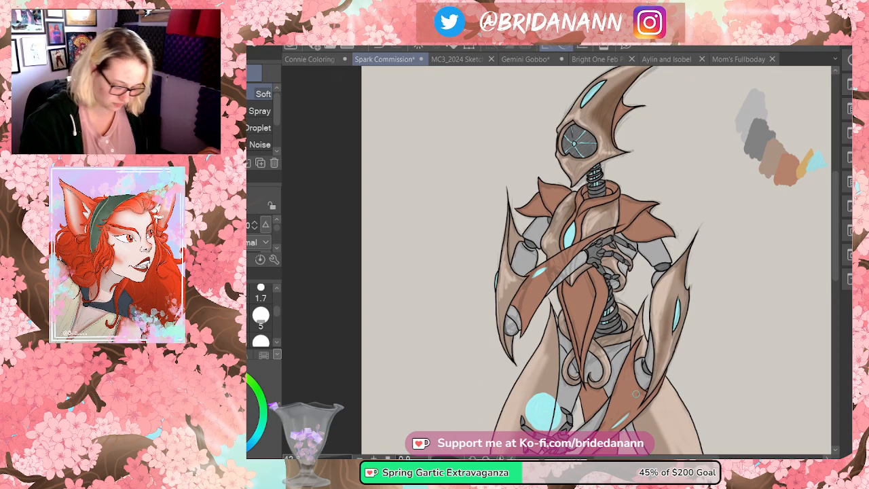
# - Shade the raised arm's tan guard from its upper spike to its lower tip, plus the curled waist belt, with darker brown
pyautogui.moveTo(517, 258); pyautogui.dragTo(511, 219)
pyautogui.moveTo(511, 330); pyautogui.dragTo(514, 357)
pyautogui.moveTo(511, 322); pyautogui.dragTo(509, 288)
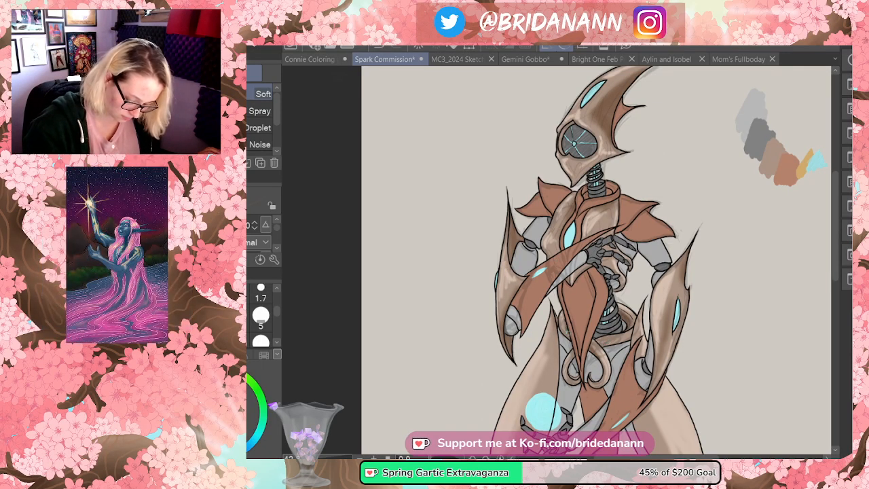
pyautogui.moveTo(589, 385); pyautogui.dragTo(605, 374)
pyautogui.moveTo(588, 356)
pyautogui.mouseDown()
pyautogui.moveTo(599, 342)
pyautogui.moveTo(632, 337)
pyautogui.mouseUp()
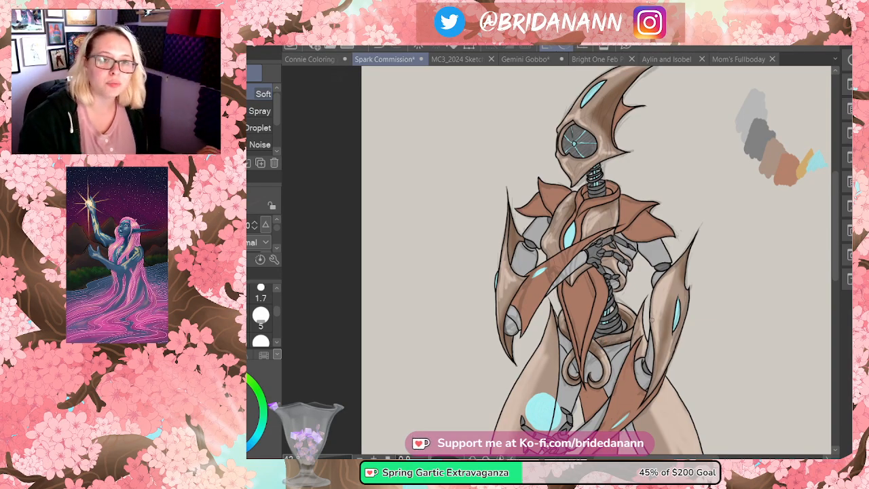
# - Shade the inner edges and folds of both tan hip panels and the edges of the shin guards with darker brown
pyautogui.moveTo(842, 230); pyautogui.dragTo(838, 250)
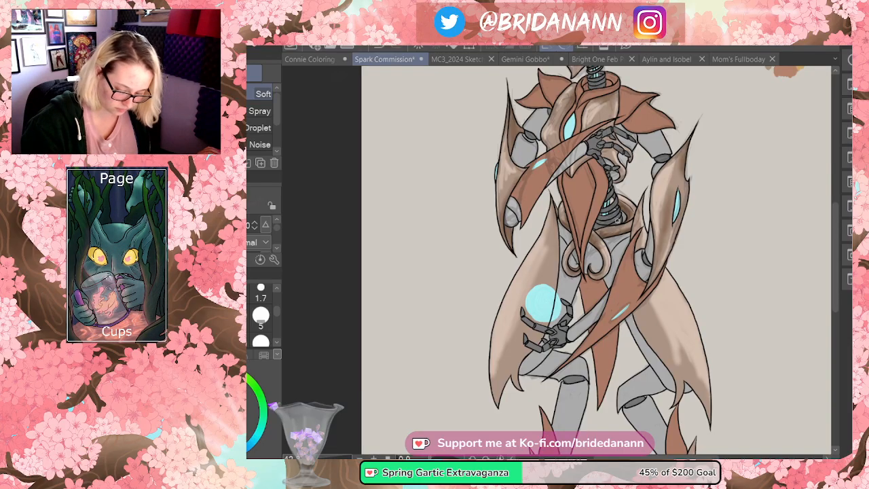
pyautogui.moveTo(509, 375)
pyautogui.mouseDown()
pyautogui.moveTo(495, 405)
pyautogui.moveTo(503, 380)
pyautogui.mouseUp()
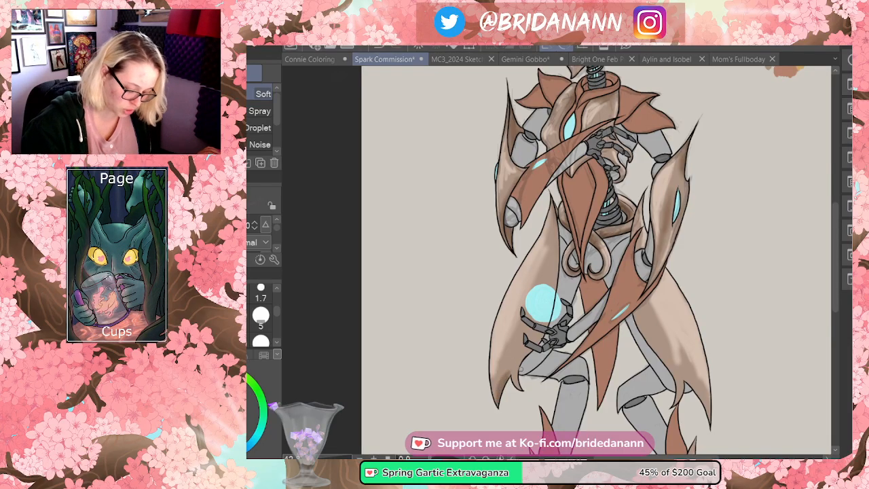
pyautogui.moveTo(524, 349); pyautogui.dragTo(518, 377)
pyautogui.moveTo(542, 332); pyautogui.dragTo(528, 345)
pyautogui.moveTo(556, 224); pyautogui.dragTo(554, 290)
pyautogui.moveTo(644, 307)
pyautogui.mouseDown()
pyautogui.moveTo(639, 344)
pyautogui.moveTo(706, 420)
pyautogui.mouseUp()
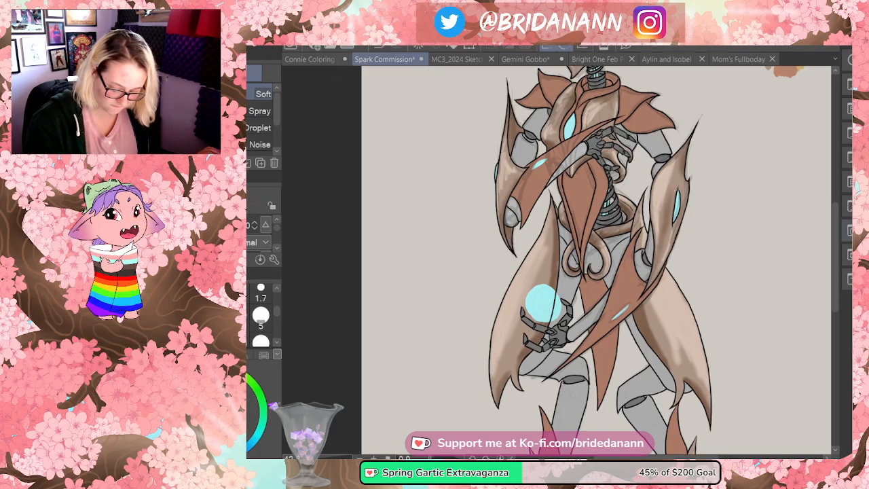
pyautogui.scroll(-5, 589, 215)
pyautogui.moveTo(563, 251); pyautogui.dragTo(550, 291)
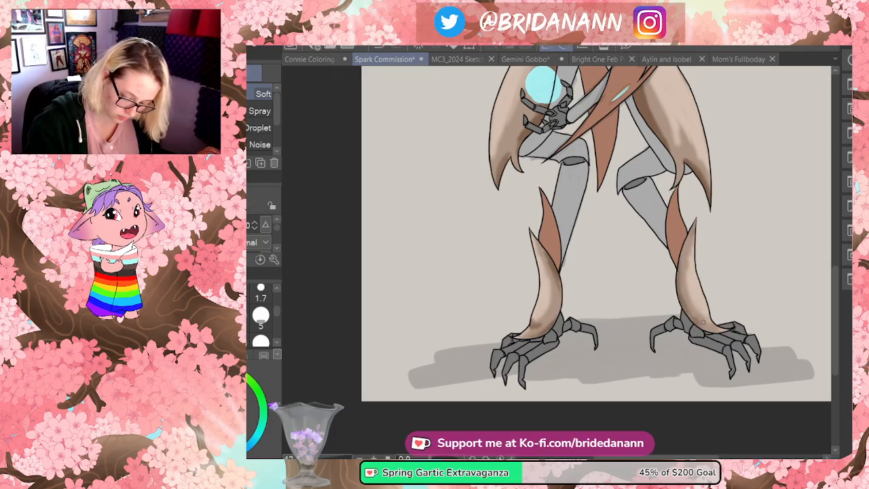
# - Deepen the brown shading on the head with the Soft airbrush along the rim around the face opening
pyautogui.moveTo(836, 282); pyautogui.dragTo(847, 176)
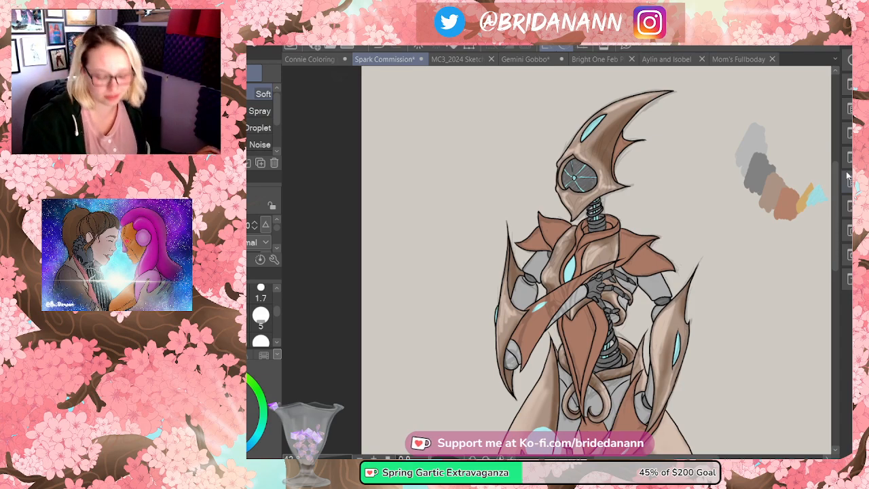
pyautogui.hotkey('ctrl', 'space')
pyautogui.moveTo(681, 92); pyautogui.dragTo(635, 152)
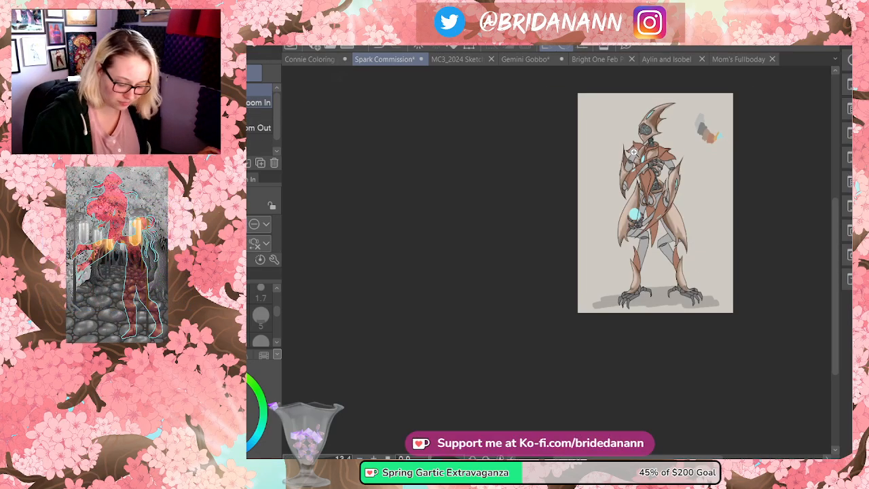
pyautogui.moveTo(685, 210); pyautogui.dragTo(717, 172)
pyautogui.moveTo(679, 111); pyautogui.dragTo(712, 148)
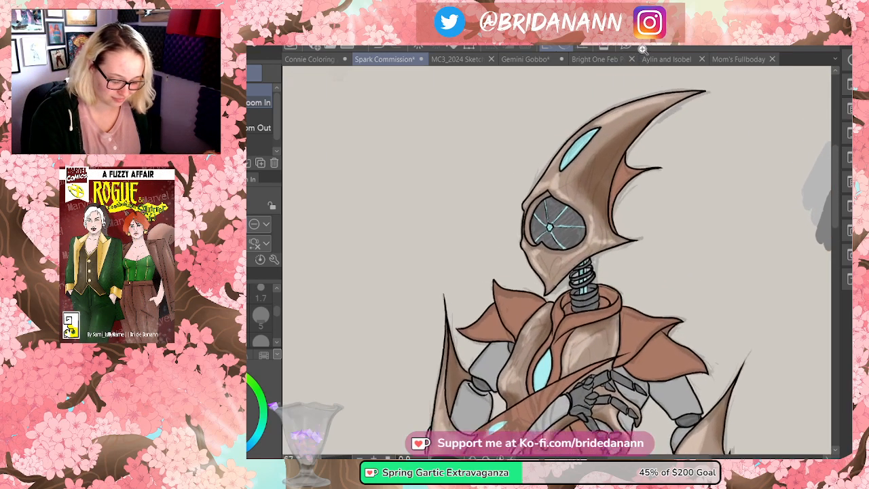
pyautogui.click(630, 88)
pyautogui.click(640, 102)
pyautogui.press('j')
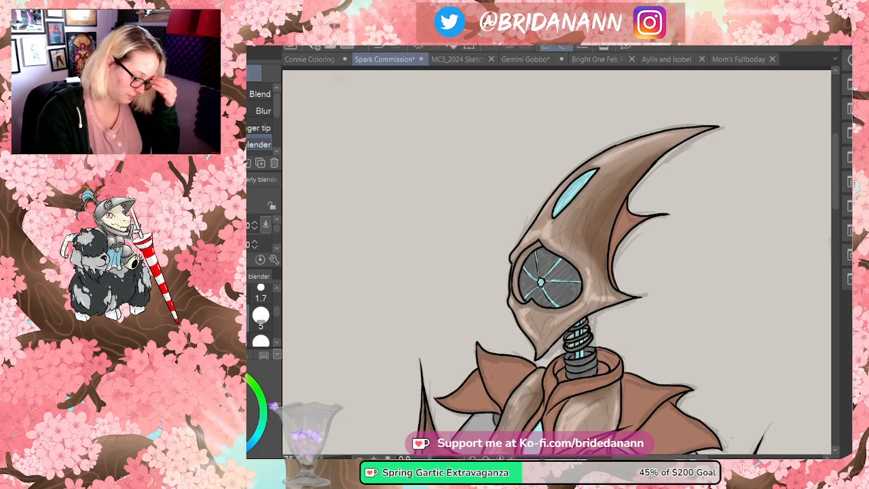
pyautogui.press('b')
pyautogui.moveTo(518, 279); pyautogui.dragTo(538, 244)
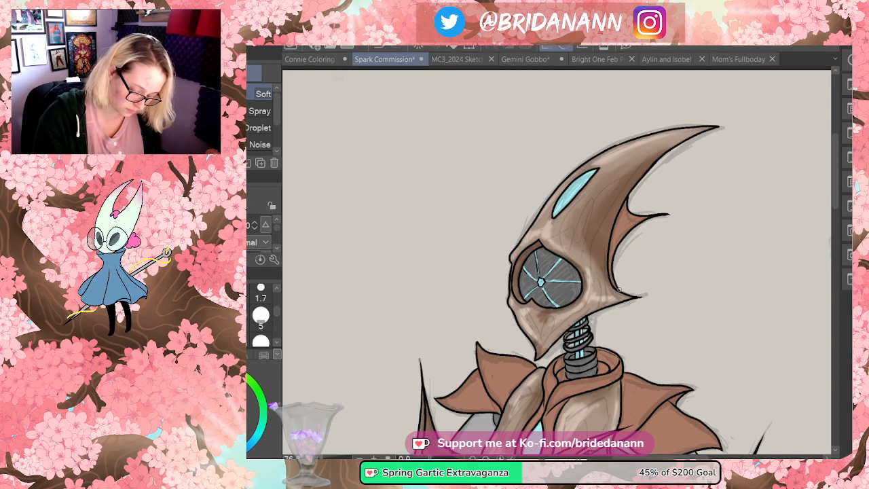
# - Add Soft airbrush shading to the head's lower rear spike, beside the cyan slit, and along the underside of the crest tip
pyautogui.moveTo(602, 285); pyautogui.dragTo(634, 293)
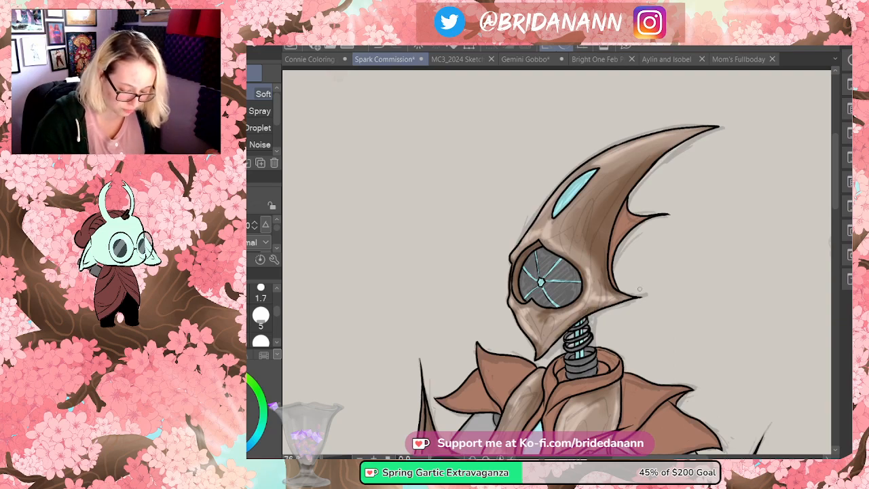
pyautogui.moveTo(552, 216); pyautogui.dragTo(565, 188)
pyautogui.moveTo(661, 162); pyautogui.dragTo(691, 137)
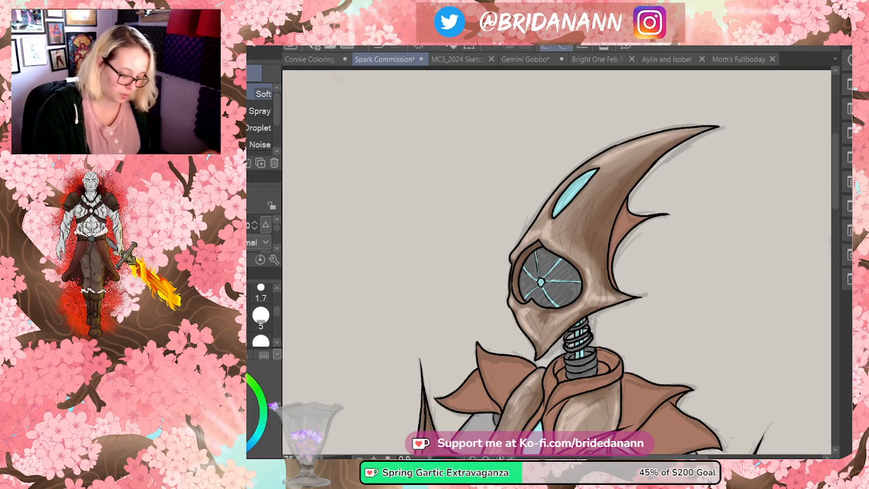
# - Smooth the brown shading and highlights on the head with the blender, from the crest tip down towards the face opening
pyautogui.press('j')
pyautogui.moveTo(699, 132); pyautogui.dragTo(623, 171)
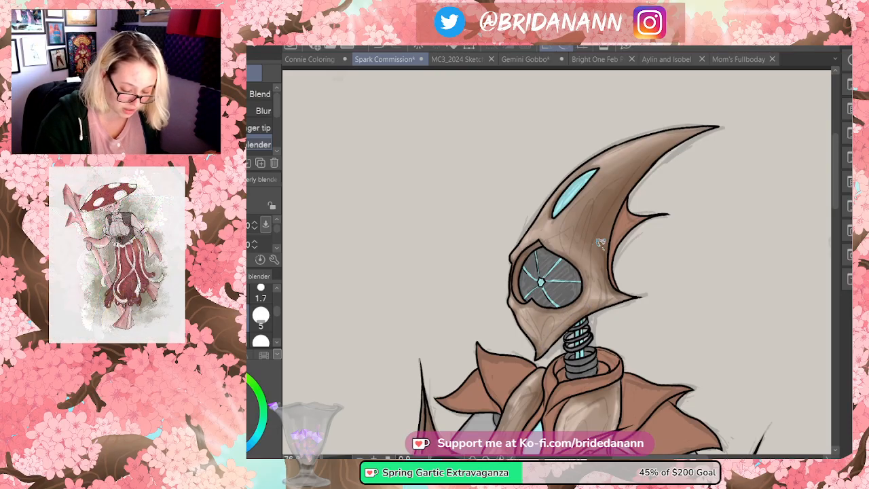
# - Smooth the highlights and shadows on the tan chest plates with the blender
pyautogui.moveTo(835, 175); pyautogui.dragTo(833, 213)
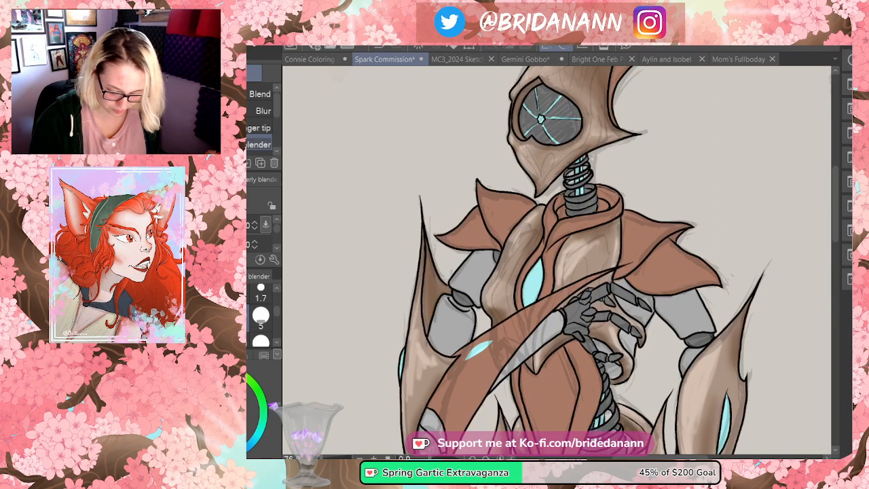
pyautogui.hotkey('ctrl', '0')
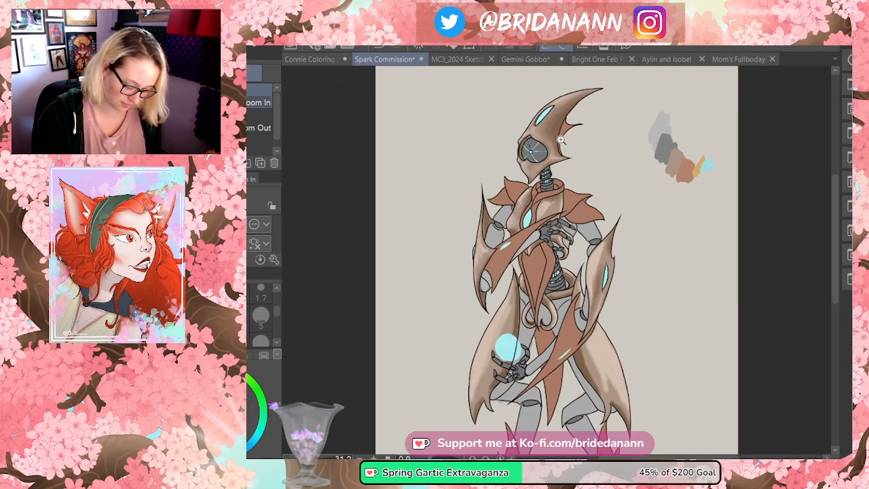
pyautogui.click(560, 113)
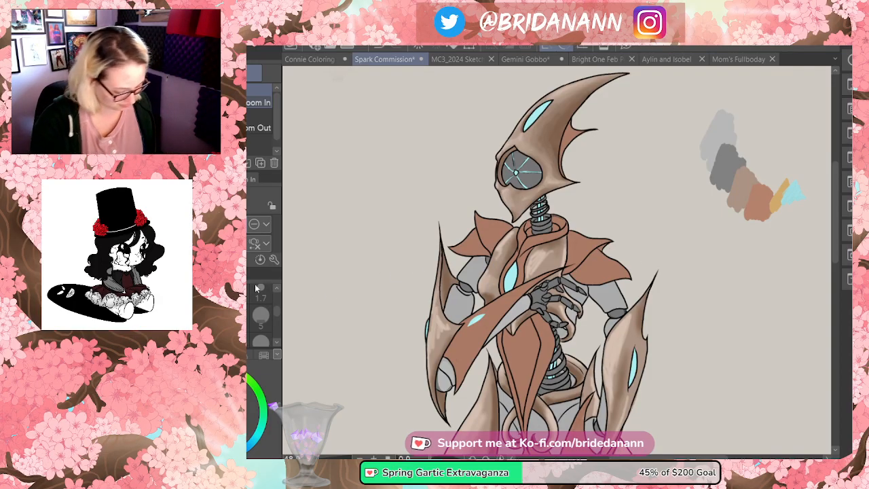
pyautogui.press('j')
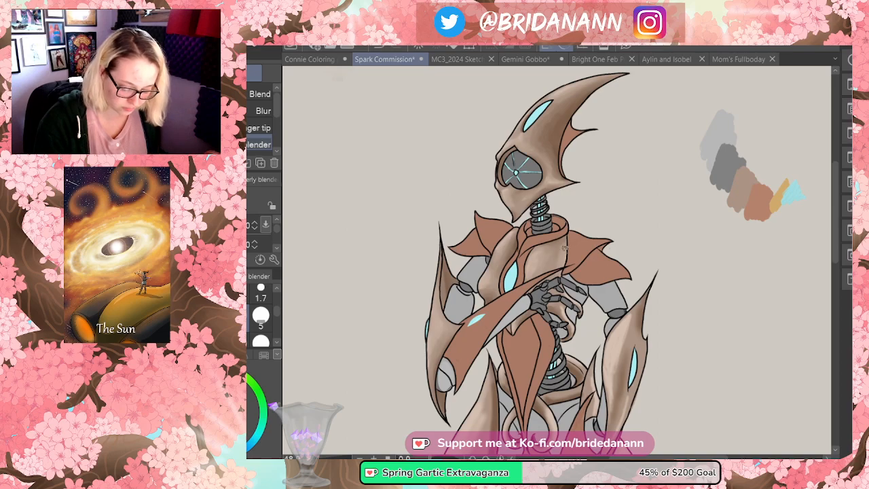
# - Blend the brown shading on the tan armour of the torso, thighs and shins into smooth gradients
pyautogui.scroll(-2, 563, 256)
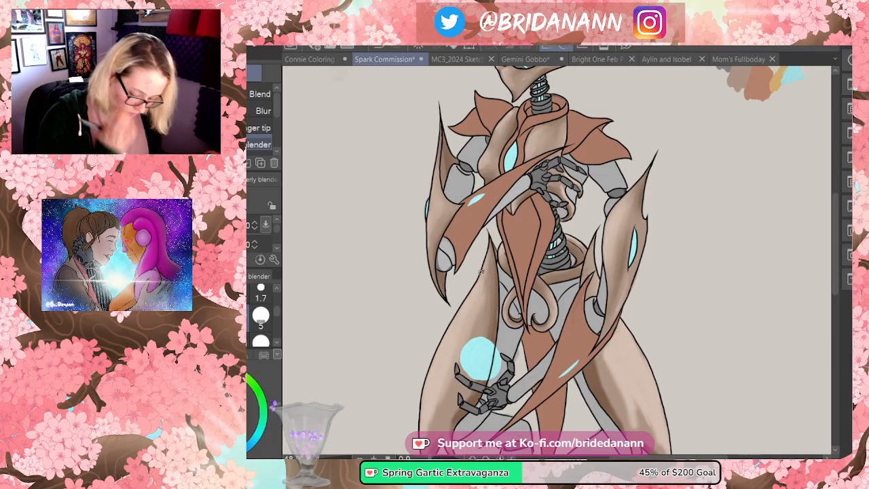
pyautogui.scroll(-5, 619, 133)
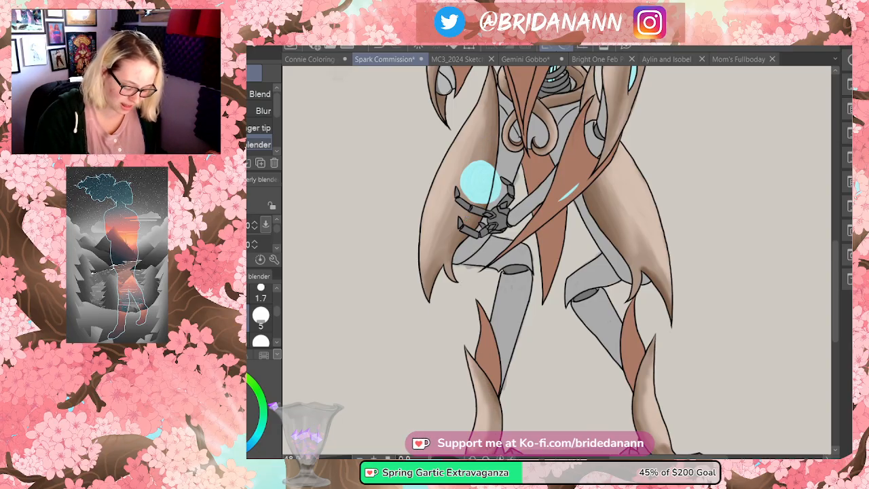
pyautogui.scroll(-3, 758, 280)
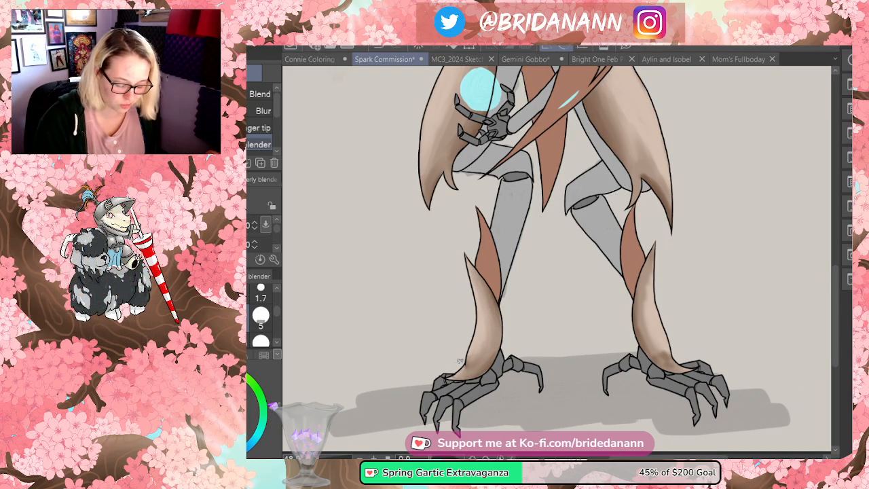
pyautogui.moveTo(651, 342); pyautogui.dragTo(649, 275)
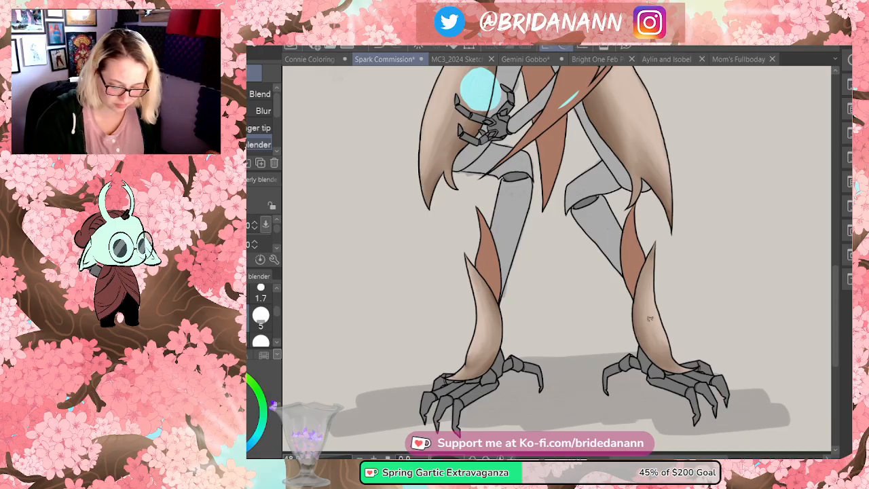
# - Examine the blended shading on the figure from head to feet, both up close and at full-page view
pyautogui.scroll(5, 650, 319)
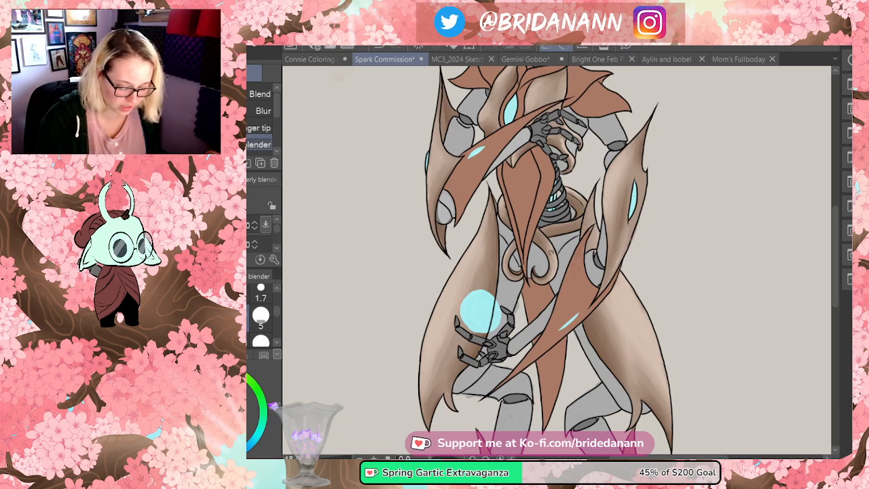
pyautogui.moveTo(839, 226); pyautogui.dragTo(848, 174)
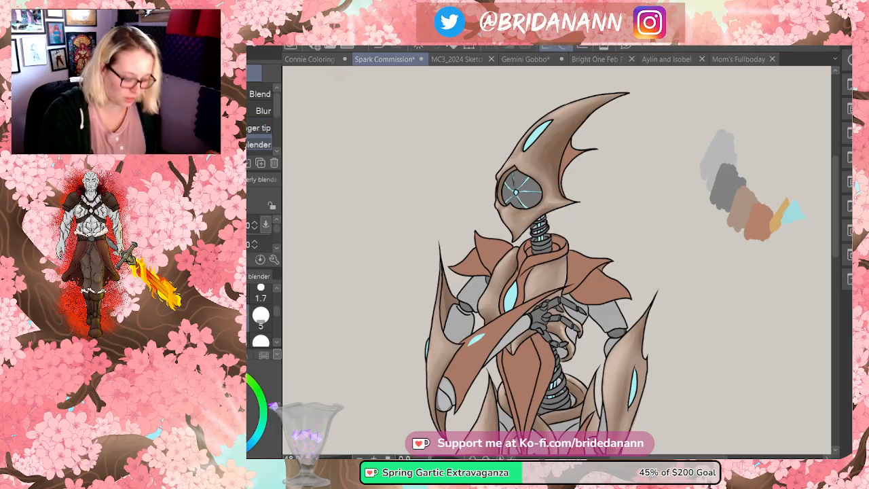
pyautogui.hotkey('ctrl', 'space')
pyautogui.moveTo(617, 207); pyautogui.dragTo(560, 266)
pyautogui.moveTo(611, 271); pyautogui.dragTo(625, 156)
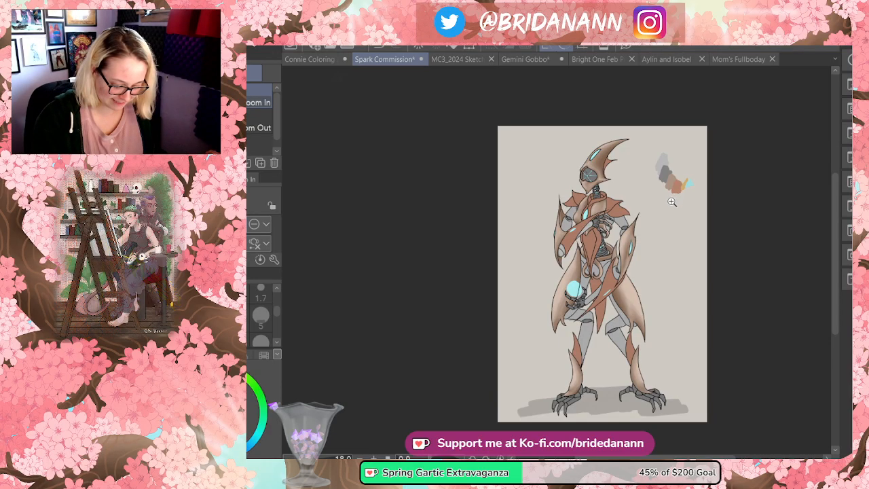
pyautogui.moveTo(673, 200); pyautogui.dragTo(673, 225)
pyautogui.moveTo(718, 263); pyautogui.dragTo(600, 71)
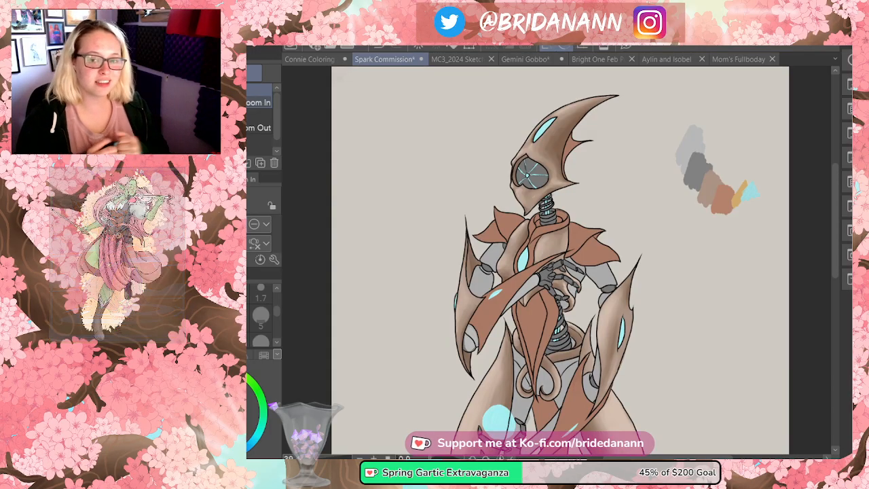
pyautogui.scroll(1, 570, 209)
pyautogui.scroll(-3, 570, 209)
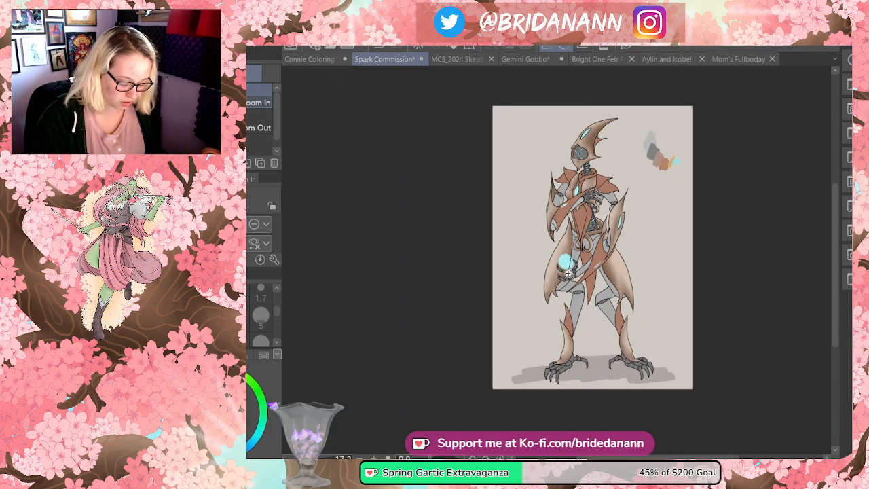
pyautogui.scroll(3, 577, 231)
pyautogui.scroll(-3, 578, 244)
pyautogui.scroll(3, 578, 243)
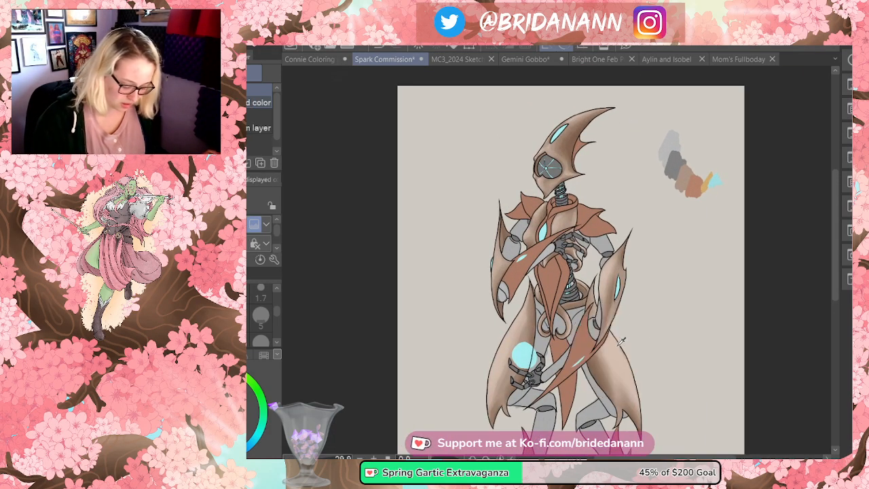
# - Airbrush soft light highlights onto the tan armour of the thighs, forearms and shins
pyautogui.press('b')
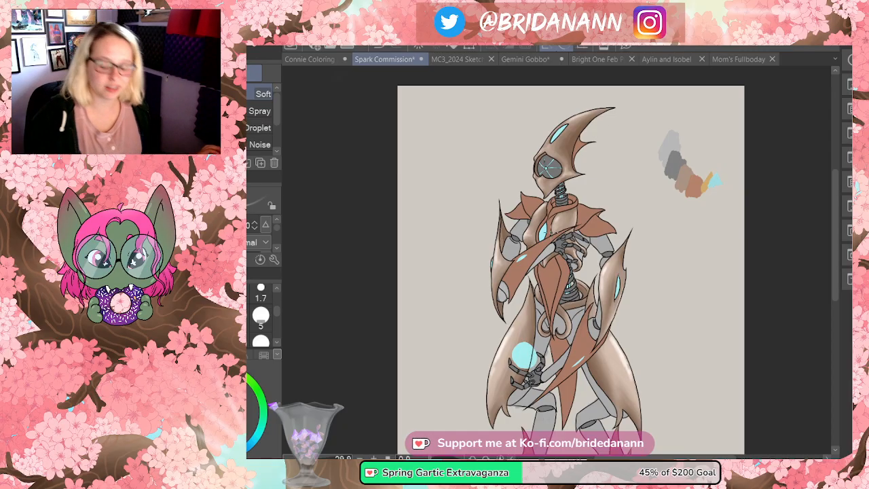
pyautogui.scroll(-3, 822, 222)
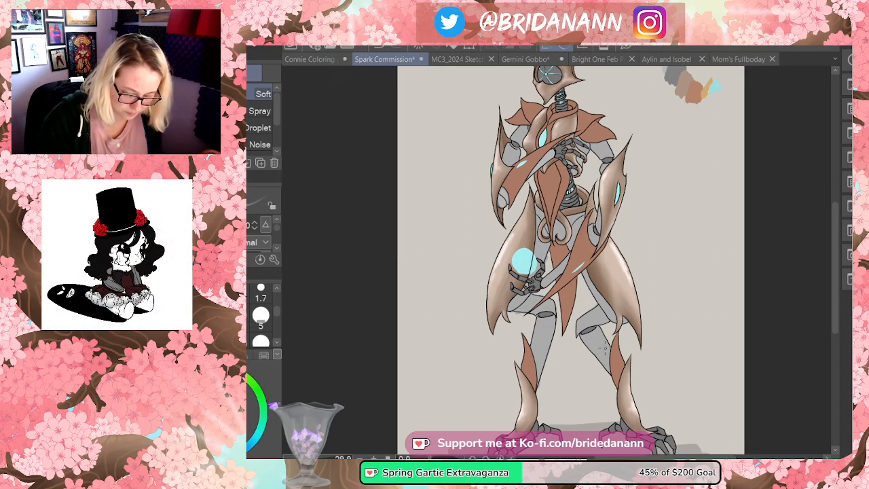
pyautogui.scroll(2, 571, 258)
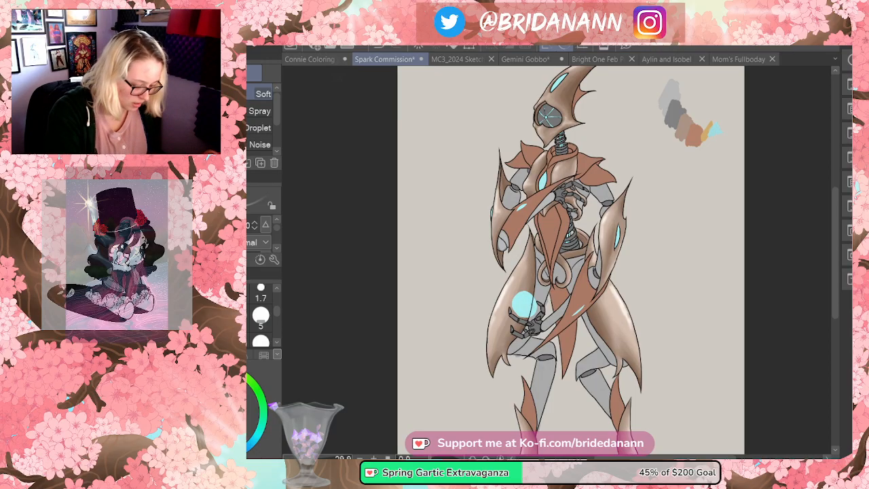
# - Airbrush soft highlights along the helmet's lower edge, the chest plate and the curved horn
pyautogui.hotkey('ctrl', '+')
pyautogui.hotkey('ctrl', '+')
pyautogui.press('b')
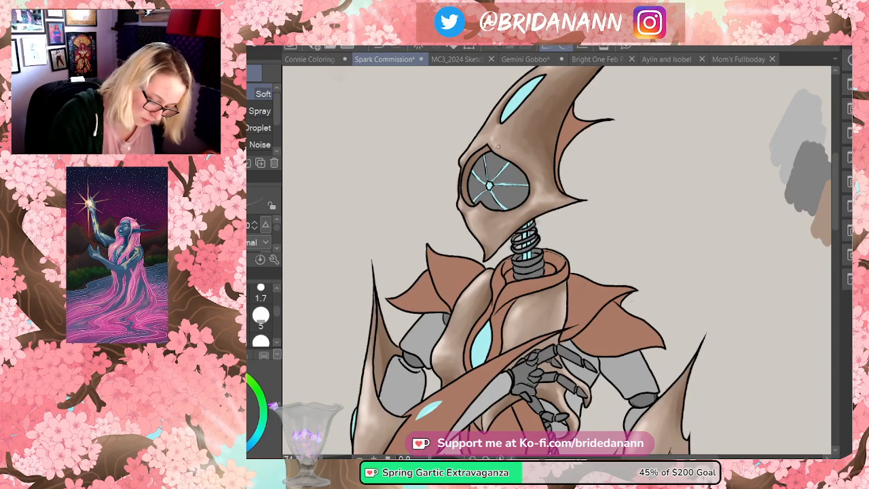
pyautogui.moveTo(531, 207); pyautogui.dragTo(574, 196)
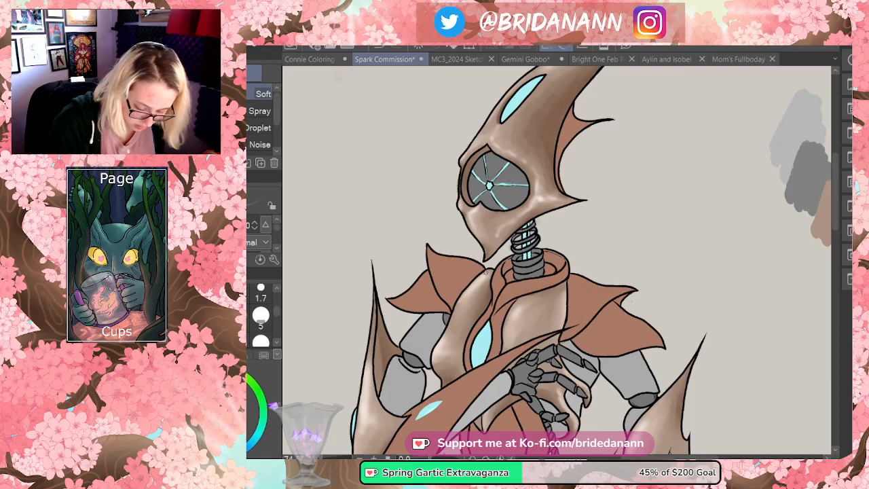
pyautogui.moveTo(565, 292); pyautogui.dragTo(564, 324)
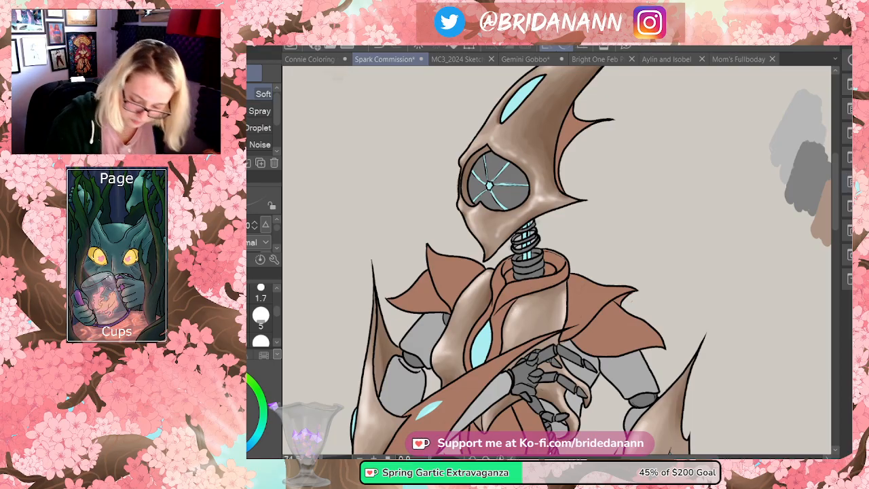
pyautogui.scroll(3, 584, 159)
pyautogui.moveTo(584, 159); pyautogui.dragTo(644, 145)
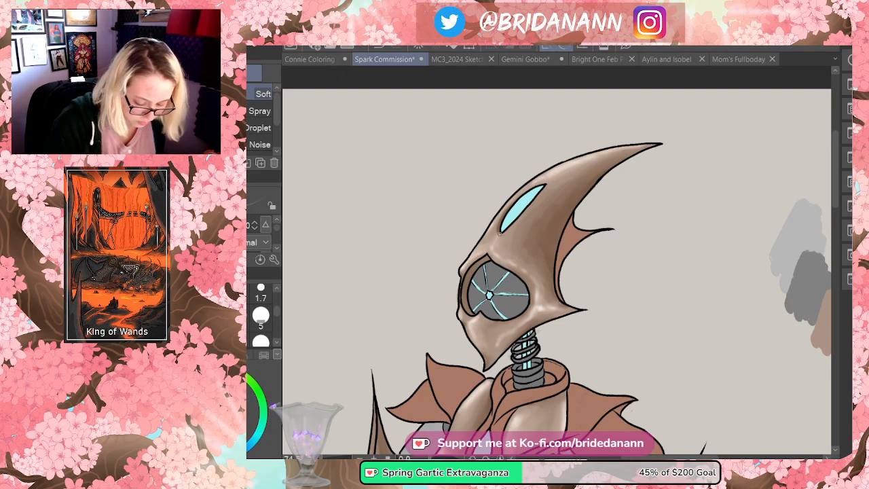
# - Examine the highlights across the whole figure at several zoom levels
pyautogui.hotkey('ctrl', 'space')
pyautogui.moveTo(557, 194); pyautogui.dragTo(514, 248)
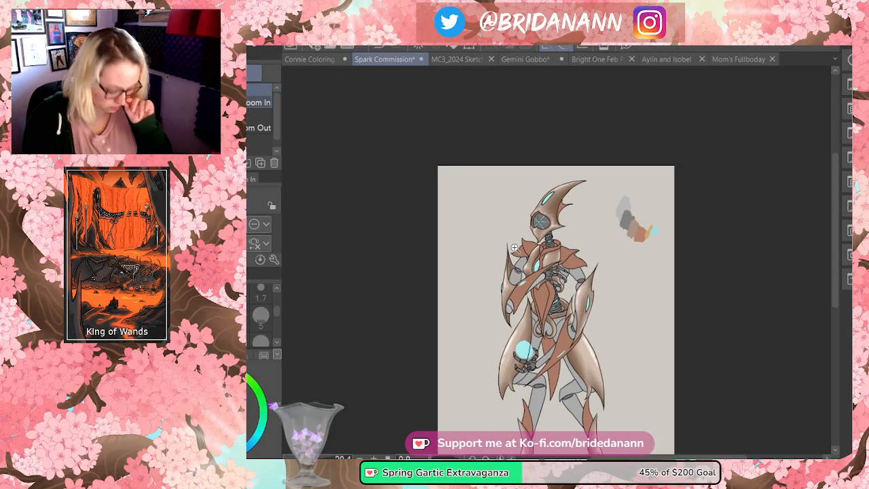
pyautogui.moveTo(635, 210); pyautogui.dragTo(664, 385)
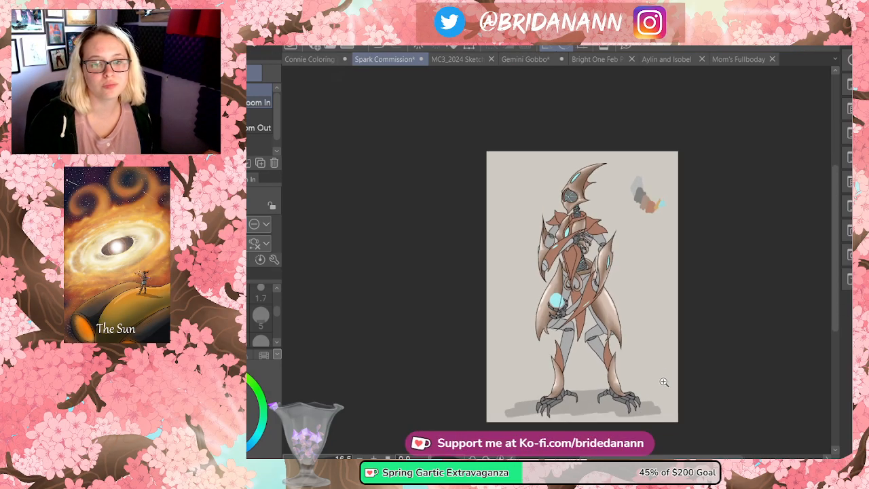
pyautogui.moveTo(611, 316); pyautogui.dragTo(598, 306)
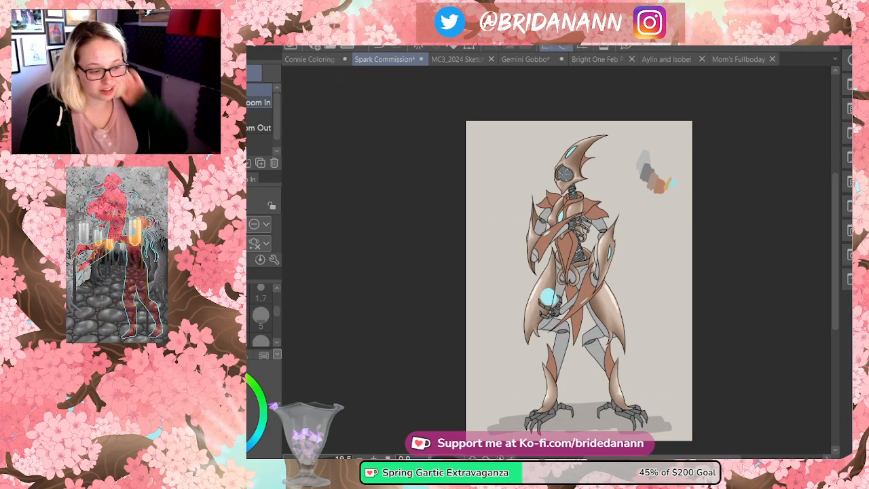
pyautogui.click(629, 311)
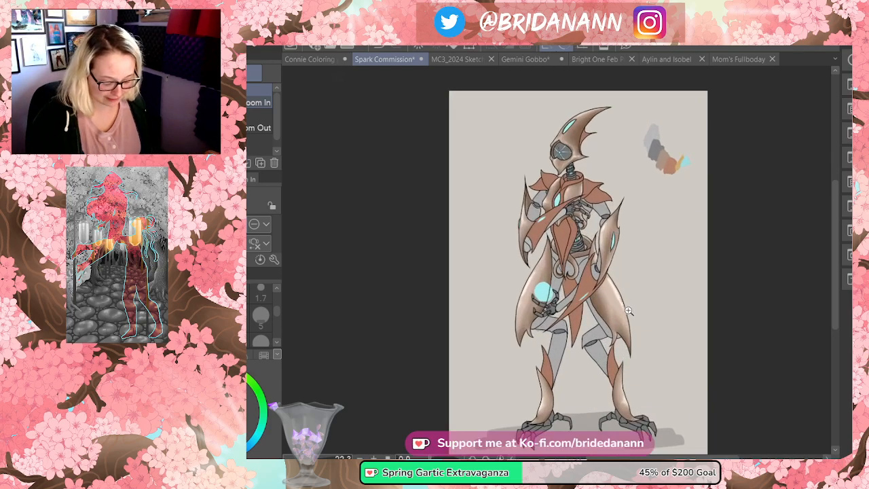
pyautogui.keyDown('alt'); pyautogui.click(651, 272); pyautogui.keyUp('alt')
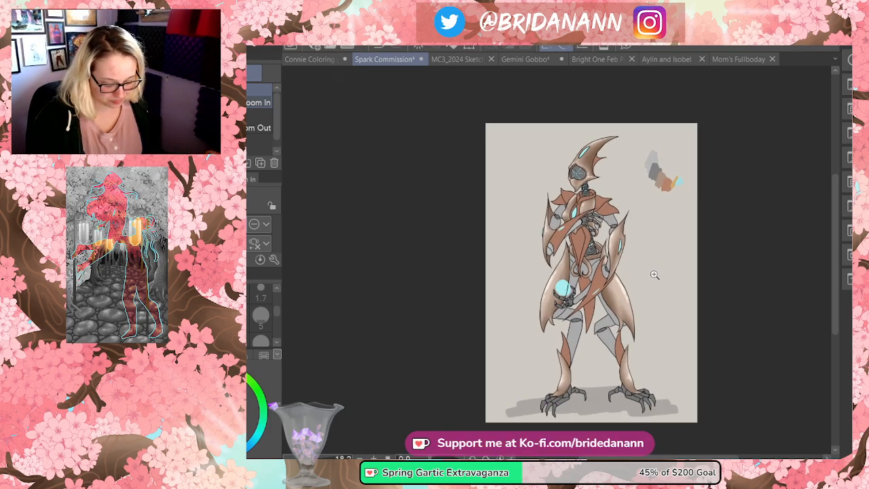
pyautogui.keyDown('alt'); pyautogui.click(630, 245); pyautogui.keyUp('alt')
pyautogui.click(621, 283)
pyautogui.click(621, 282)
pyautogui.click(613, 125)
pyautogui.click(616, 117)
pyautogui.keyDown('alt'); pyautogui.click(630, 261); pyautogui.keyUp('alt')
pyautogui.click(628, 224)
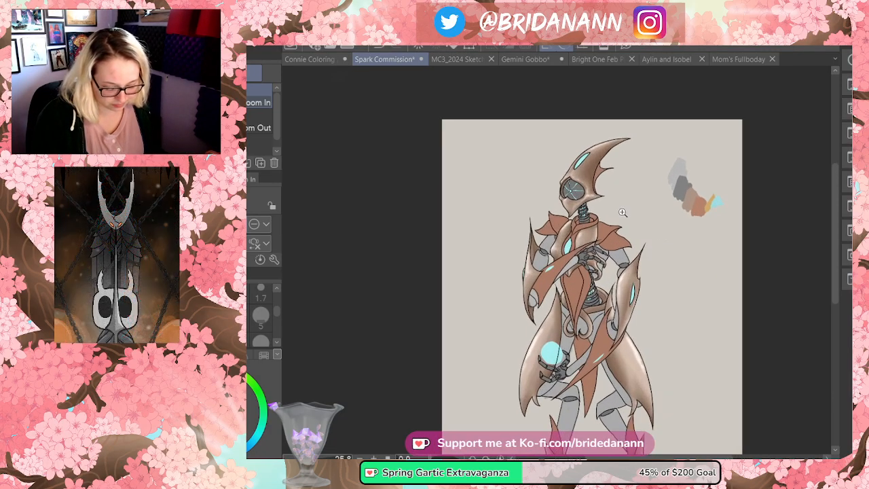
pyautogui.click(589, 174)
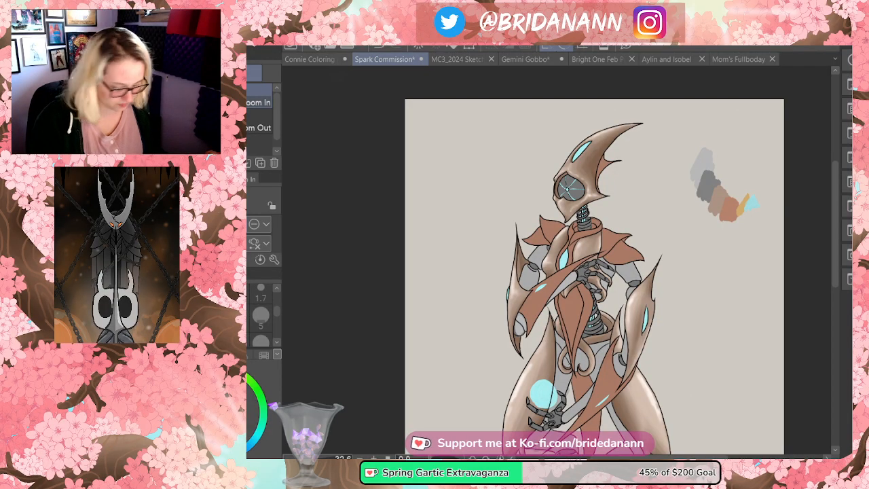
# - Create a selection of the rust-coloured armour pieces from their layer
pyautogui.rightClick(852, 292)
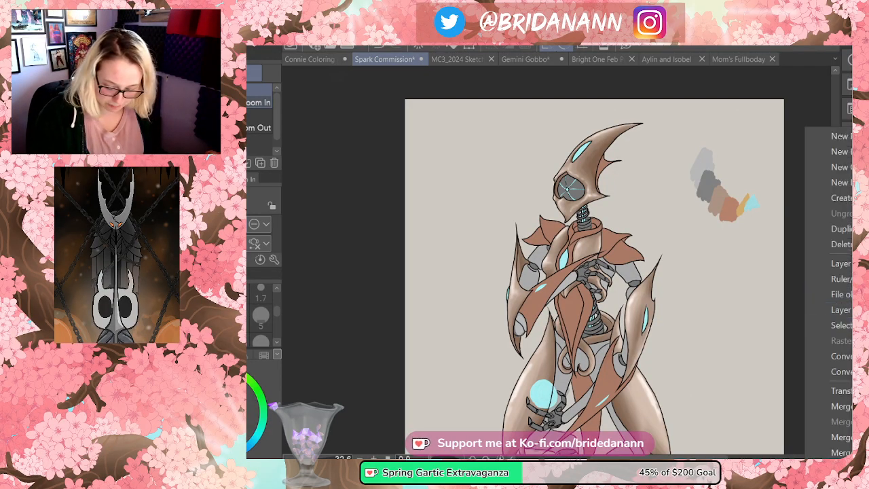
pyautogui.moveTo(835, 325)
pyautogui.click(766, 327)
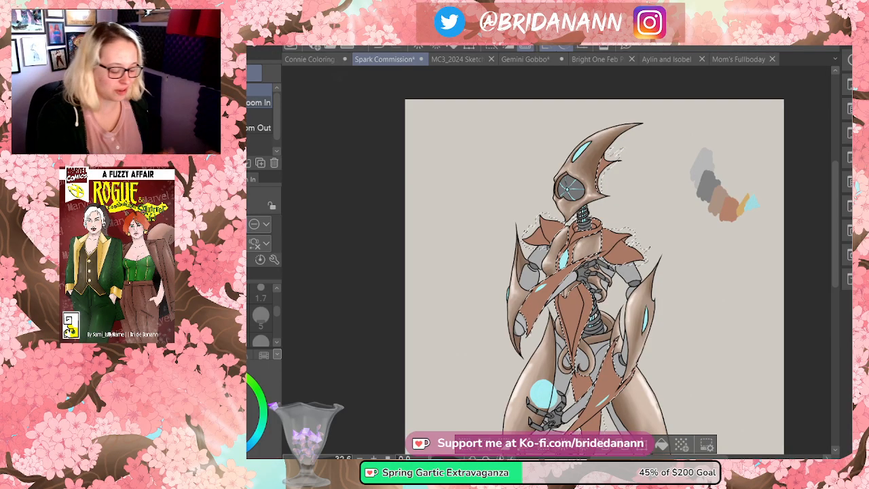
# - Paint a lighter orange tone with the soft airbrush on the selected rust shoulder, collar, forearm and torso pieces
pyautogui.click(610, 237)
pyautogui.click(615, 225)
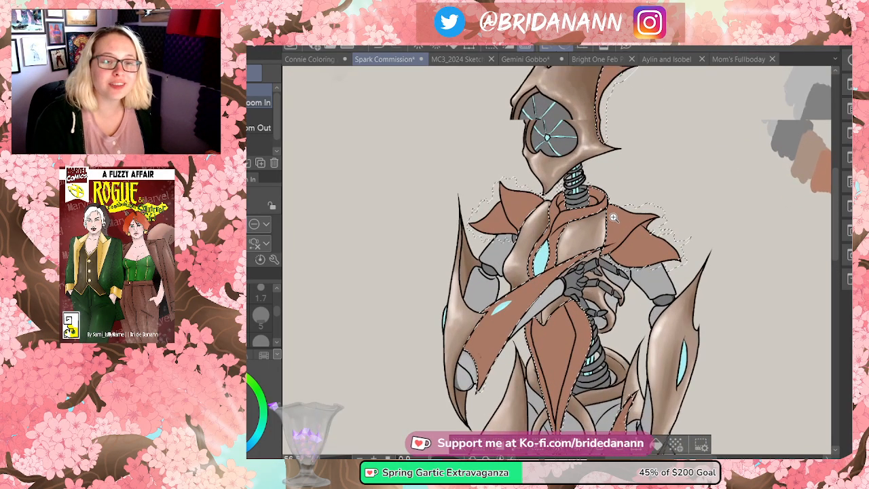
pyautogui.moveTo(622, 214); pyautogui.dragTo(641, 205)
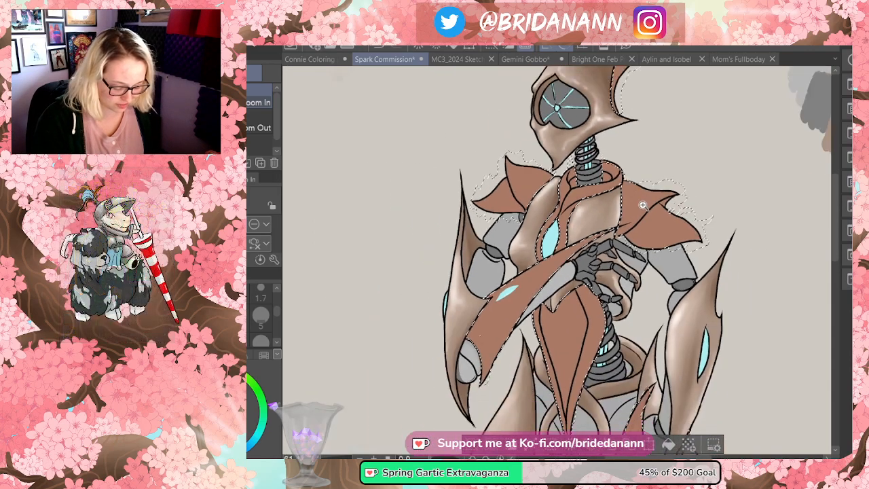
pyautogui.moveTo(699, 247)
pyautogui.mouseDown()
pyautogui.moveTo(686, 252)
pyautogui.moveTo(702, 250)
pyautogui.mouseUp()
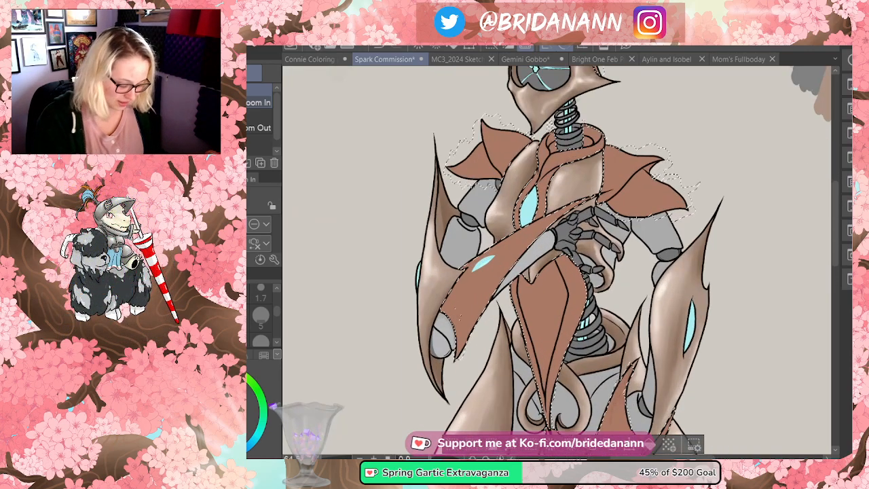
pyautogui.press('alt')
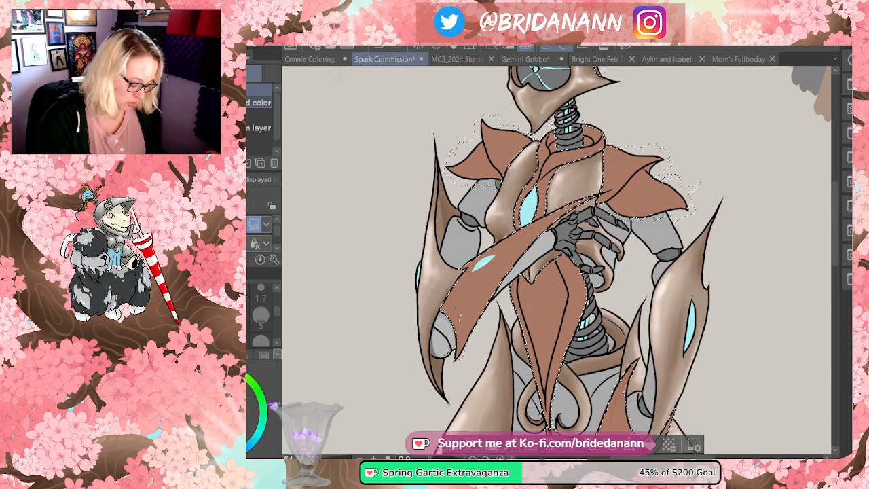
pyautogui.press('b')
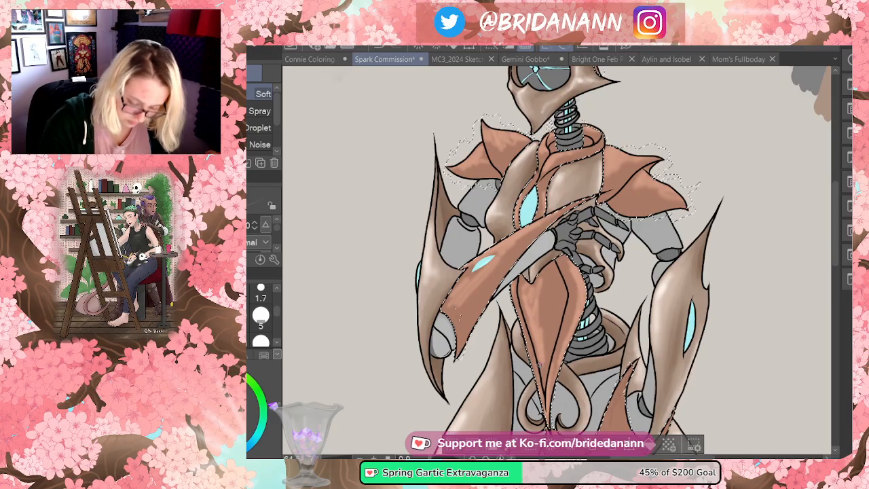
pyautogui.scroll(3, 557, 258)
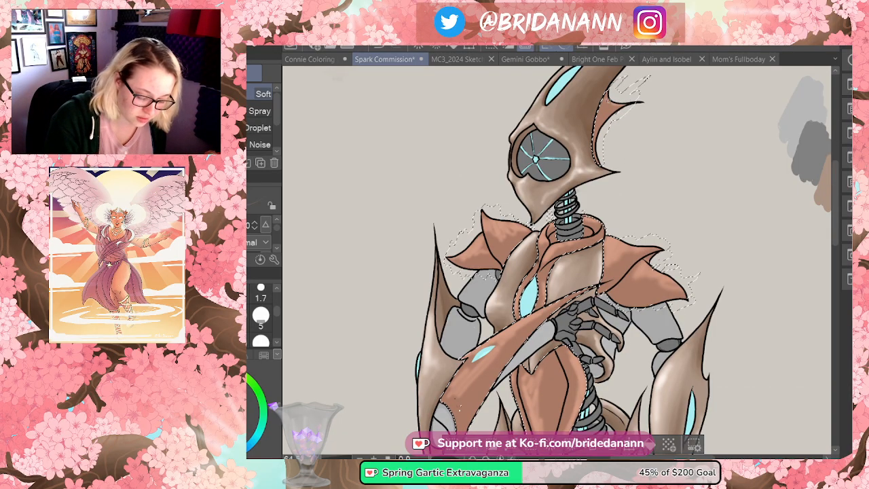
# - Airbrush the lighter orange tone onto the lower rust forearm piece and both rust shin pieces
pyautogui.scroll(-5, 802, 213)
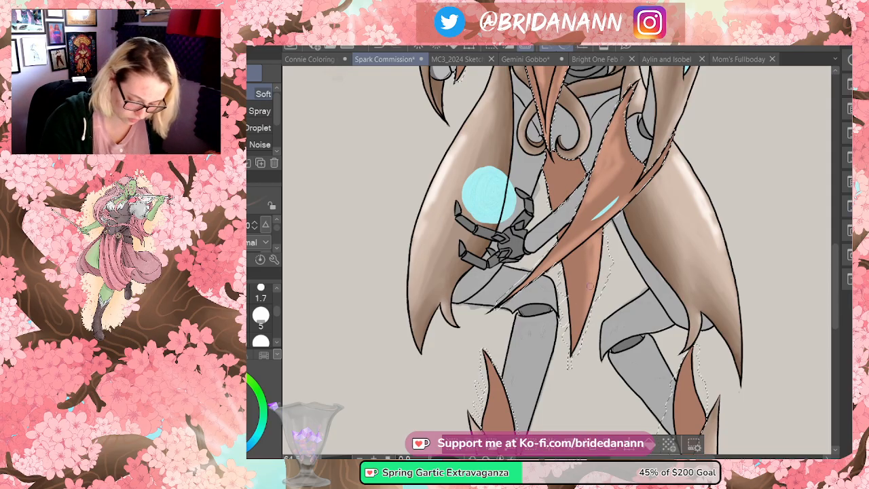
pyautogui.moveTo(836, 259)
pyautogui.mouseDown()
pyautogui.moveTo(843, 187)
pyautogui.moveTo(844, 261)
pyautogui.mouseUp()
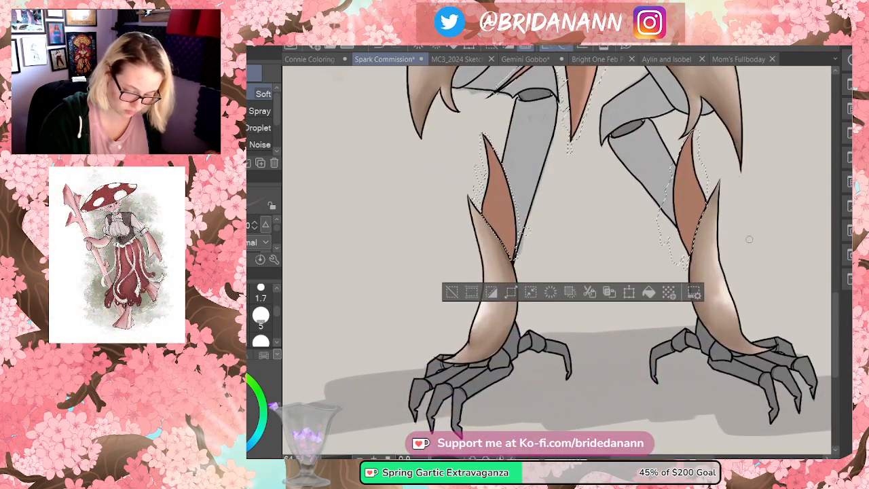
pyautogui.moveTo(484, 183); pyautogui.dragTo(490, 216)
pyautogui.moveTo(695, 169)
pyautogui.mouseDown()
pyautogui.moveTo(703, 200)
pyautogui.moveTo(693, 186)
pyautogui.moveTo(694, 231)
pyautogui.mouseUp()
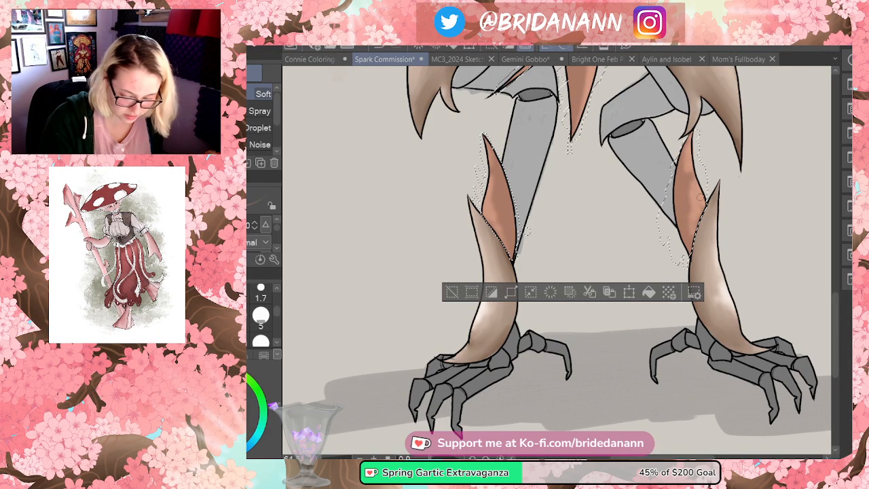
# - Sample a darker rust-brown tone and airbrush shadows onto the lower forearm piece and the hanging rust piece between the thighs
pyautogui.moveTo(834, 300); pyautogui.dragTo(835, 211)
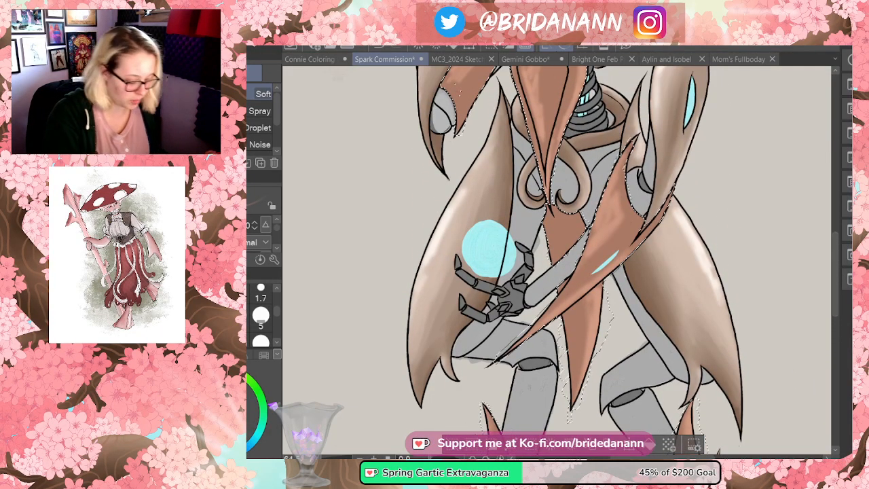
pyautogui.press('i')
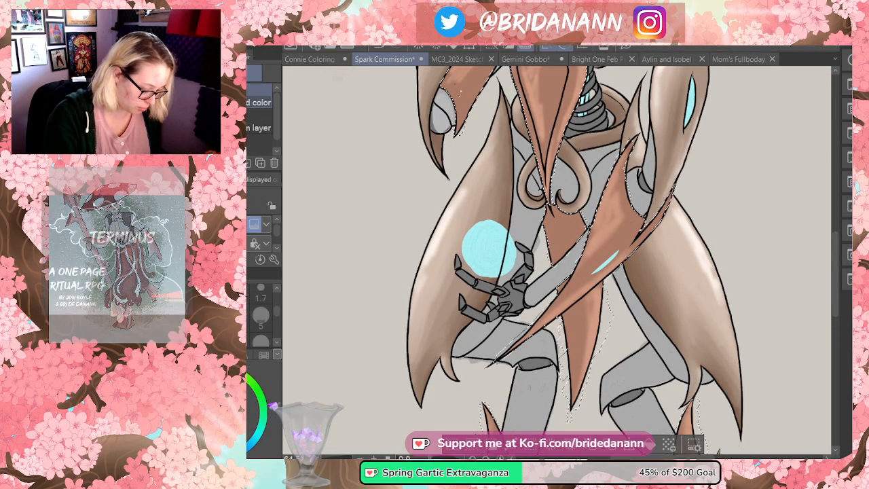
pyautogui.press('b')
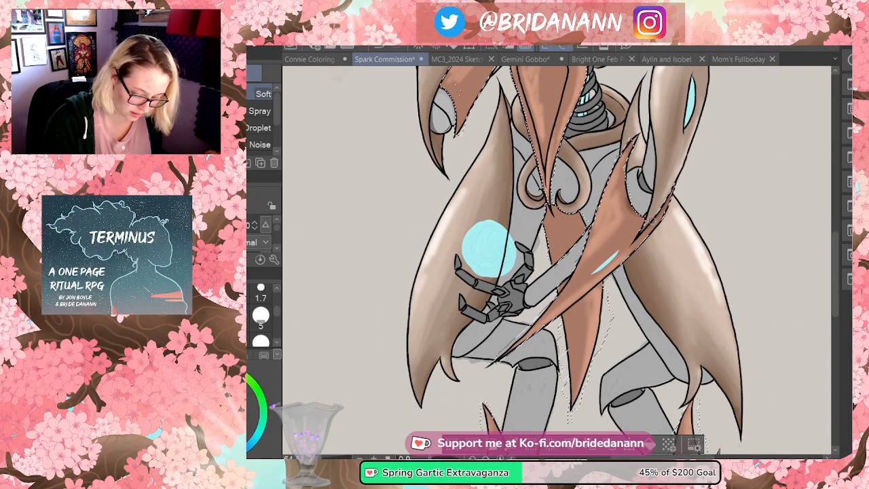
pyautogui.moveTo(636, 235); pyautogui.dragTo(555, 307)
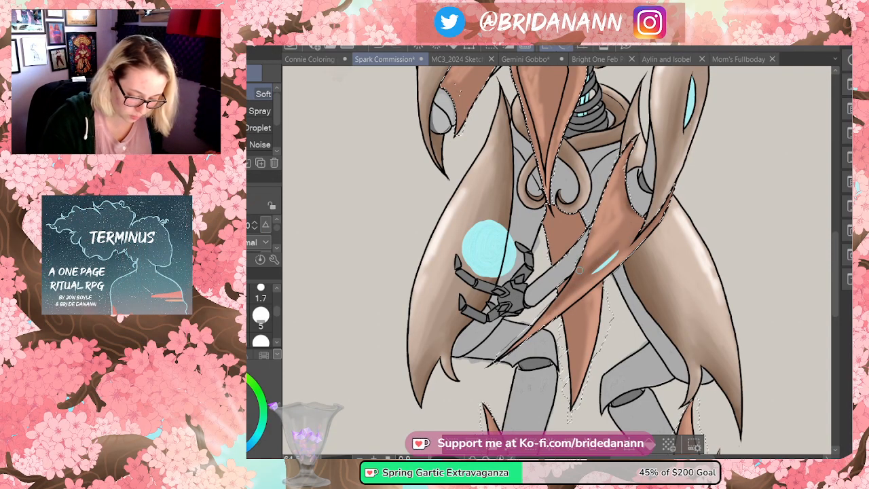
pyautogui.moveTo(550, 207)
pyautogui.mouseDown()
pyautogui.moveTo(552, 246)
pyautogui.moveTo(565, 216)
pyautogui.moveTo(577, 251)
pyautogui.moveTo(546, 234)
pyautogui.moveTo(569, 313)
pyautogui.moveTo(575, 381)
pyautogui.mouseUp()
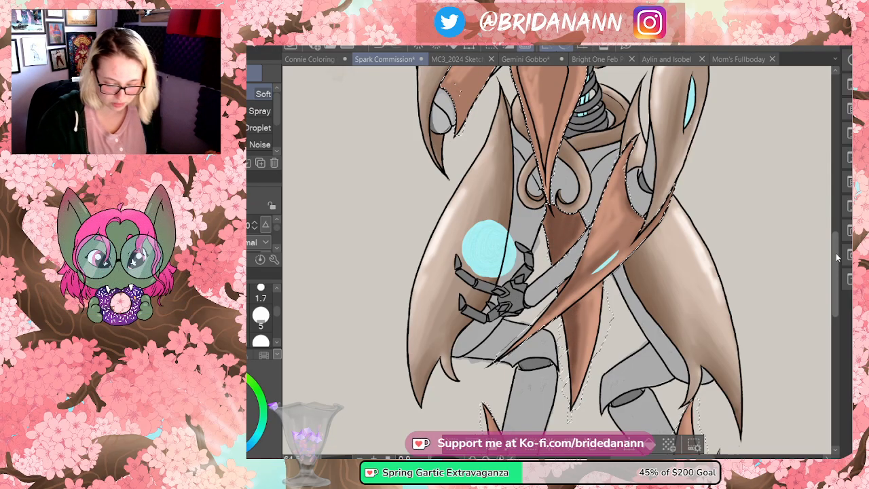
# - Airbrush the darker rust shadows onto the raised forearm, the central torso plate and the rust chest and collar pieces
pyautogui.scroll(5, 574, 381)
pyautogui.moveTo(453, 272)
pyautogui.mouseDown()
pyautogui.moveTo(464, 292)
pyautogui.moveTo(519, 204)
pyautogui.mouseUp()
pyautogui.moveTo(557, 231)
pyautogui.mouseDown()
pyautogui.moveTo(554, 218)
pyautogui.moveTo(562, 258)
pyautogui.moveTo(536, 350)
pyautogui.mouseUp()
pyautogui.moveTo(529, 193); pyautogui.dragTo(520, 242)
pyautogui.moveTo(530, 281); pyautogui.dragTo(543, 348)
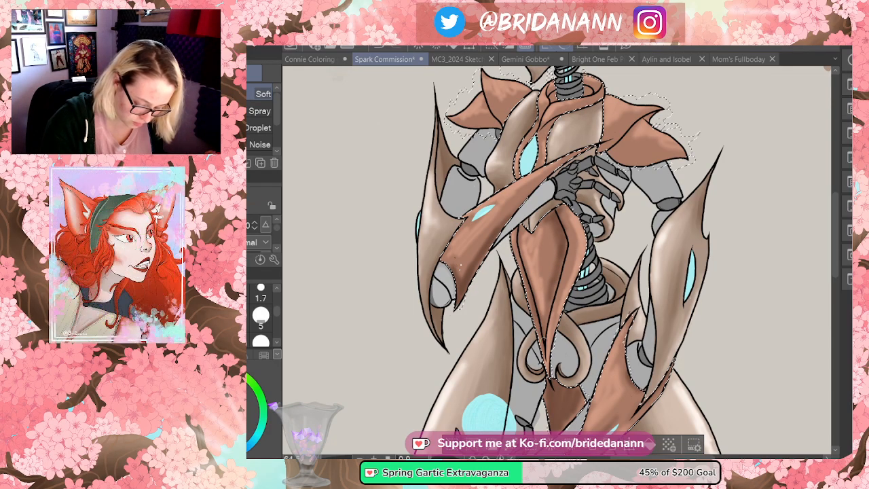
pyautogui.moveTo(603, 144)
pyautogui.mouseDown()
pyautogui.moveTo(638, 124)
pyautogui.moveTo(620, 145)
pyautogui.moveTo(631, 158)
pyautogui.moveTo(685, 139)
pyautogui.moveTo(523, 81)
pyautogui.moveTo(591, 85)
pyautogui.moveTo(479, 126)
pyautogui.moveTo(550, 76)
pyautogui.moveTo(557, 81)
pyautogui.moveTo(526, 85)
pyautogui.moveTo(542, 132)
pyautogui.mouseUp()
pyautogui.moveTo(537, 169)
pyautogui.mouseDown()
pyautogui.moveTo(539, 161)
pyautogui.moveTo(516, 172)
pyautogui.mouseUp()
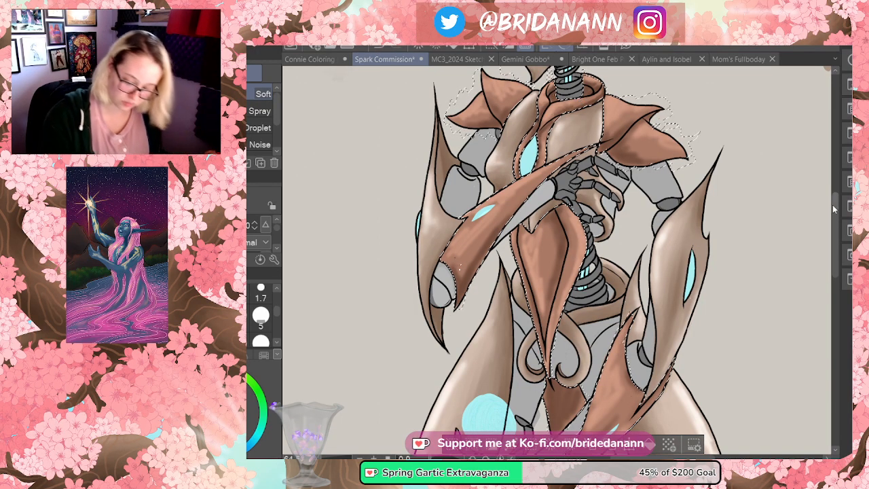
# - Airbrush the darker rust shadows along the edges of both rust shin pieces
pyautogui.scroll(5, 841, 165)
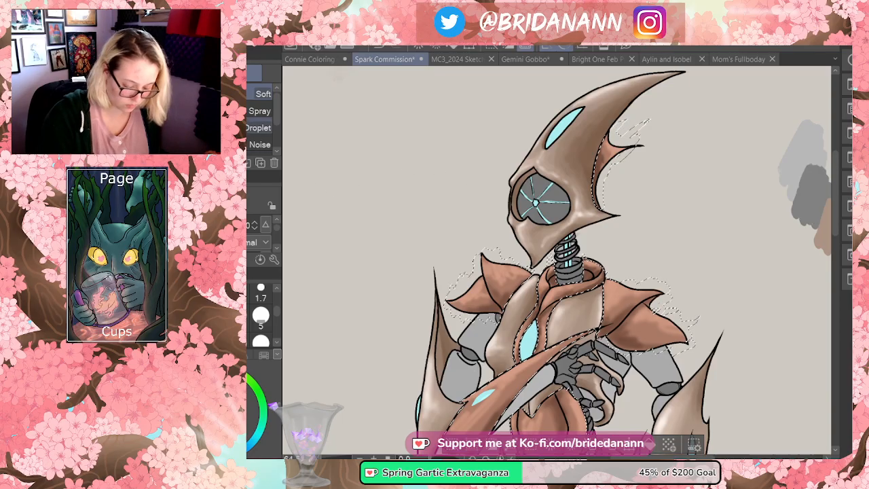
pyautogui.hotkey('ctrl', 'space')
pyautogui.moveTo(591, 197); pyautogui.dragTo(544, 232)
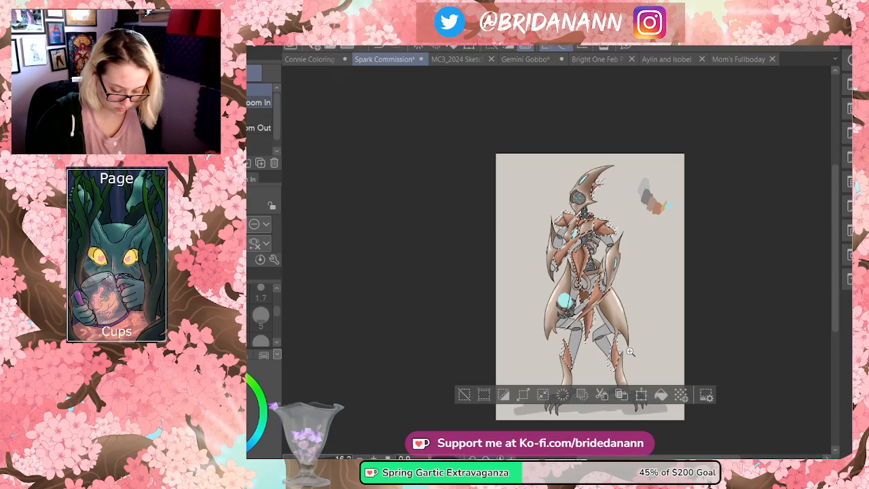
pyautogui.moveTo(629, 355); pyautogui.dragTo(644, 316)
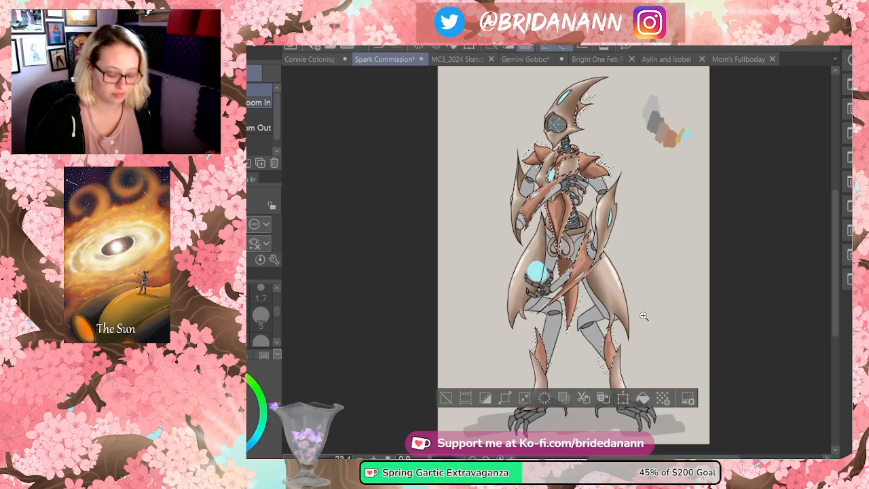
pyautogui.scroll(3, 644, 316)
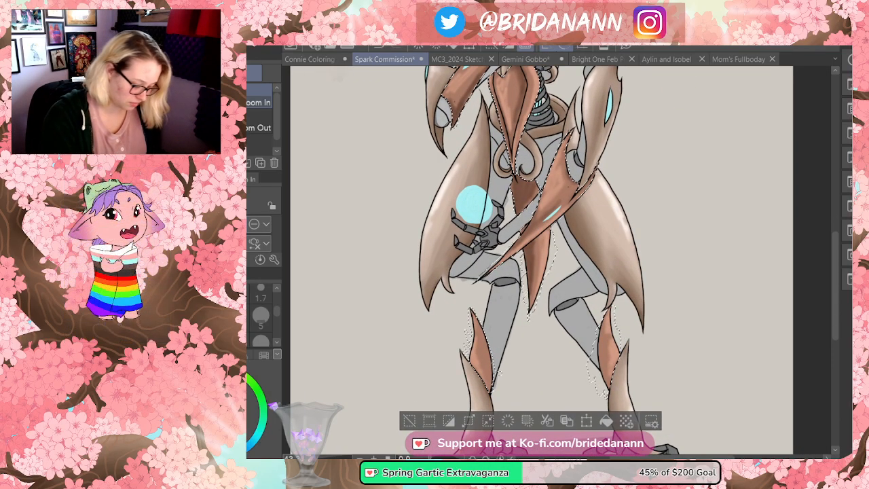
pyautogui.press('b')
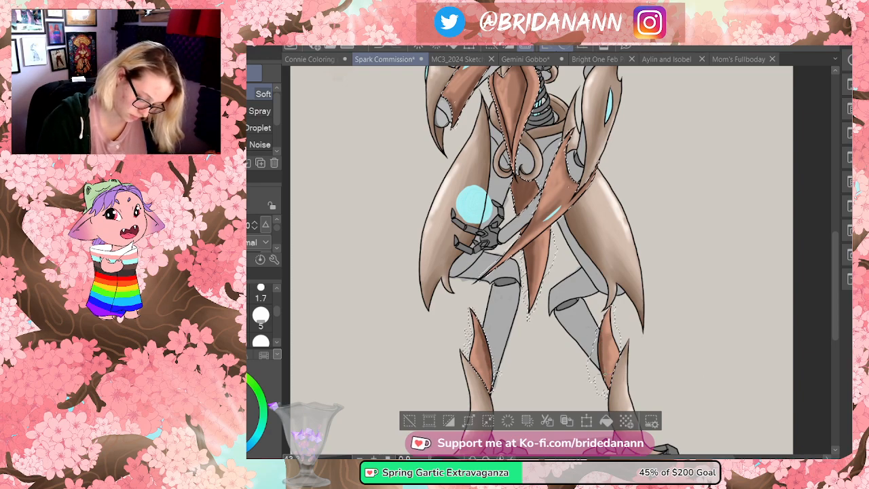
# - Smooth the shadows and lighter tones on all the selected rust armour pieces with the blender, from the shoulders to the shins
pyautogui.moveTo(839, 248); pyautogui.dragTo(836, 196)
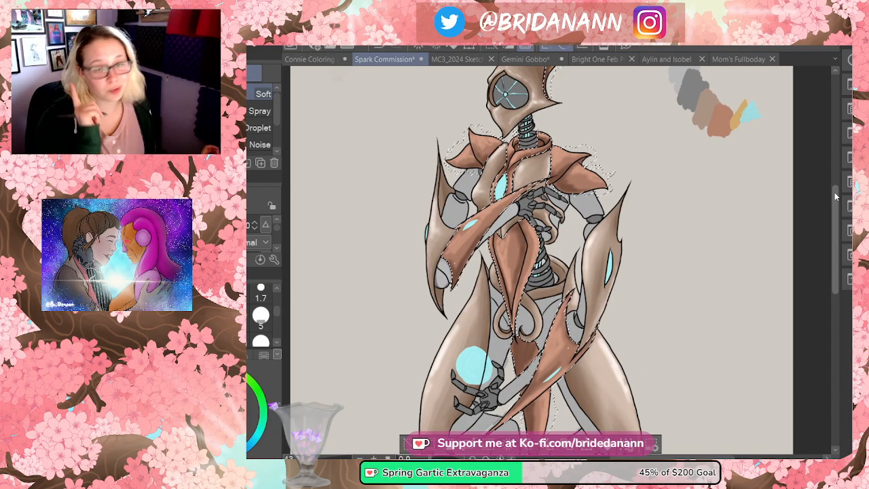
pyautogui.moveTo(836, 197); pyautogui.dragTo(820, 228)
pyautogui.scroll(3, 819, 222)
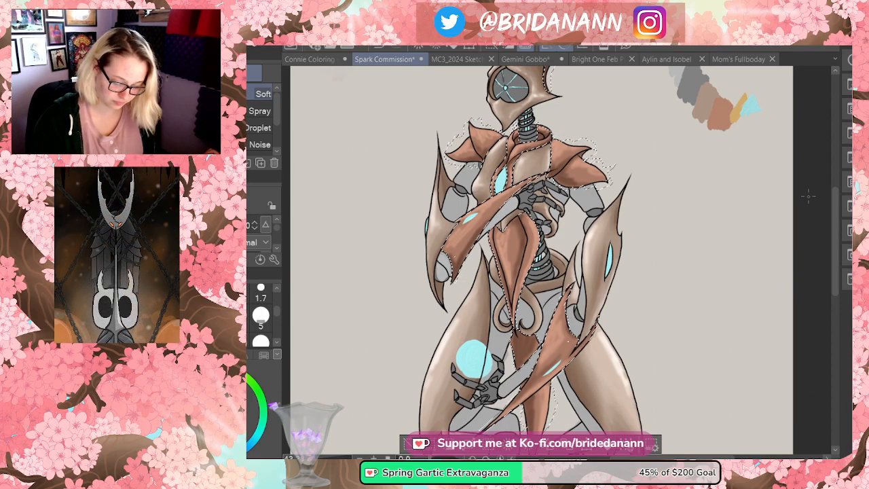
pyautogui.moveTo(835, 212)
pyautogui.mouseDown()
pyautogui.moveTo(833, 265)
pyautogui.moveTo(834, 212)
pyautogui.mouseUp()
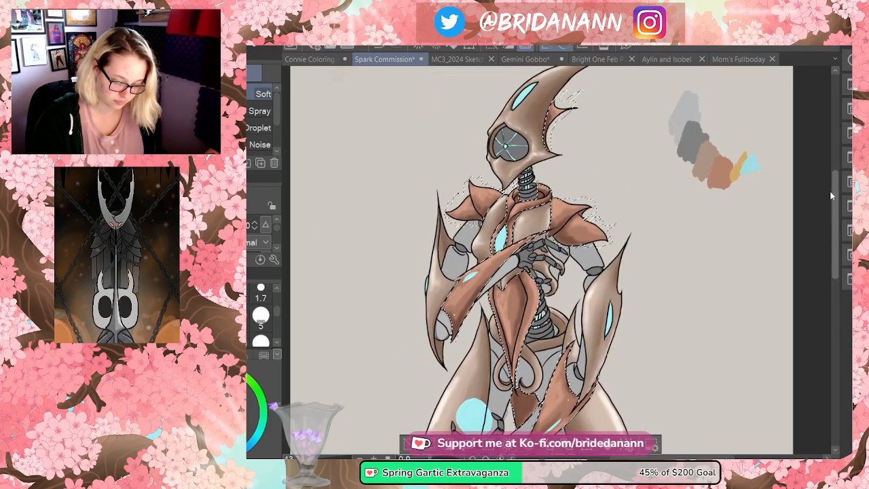
pyautogui.press('j')
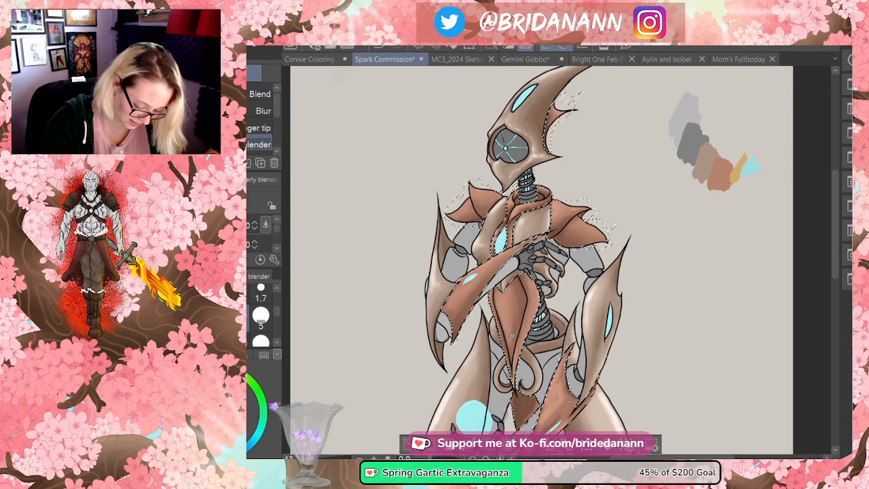
pyautogui.moveTo(837, 220); pyautogui.dragTo(835, 258)
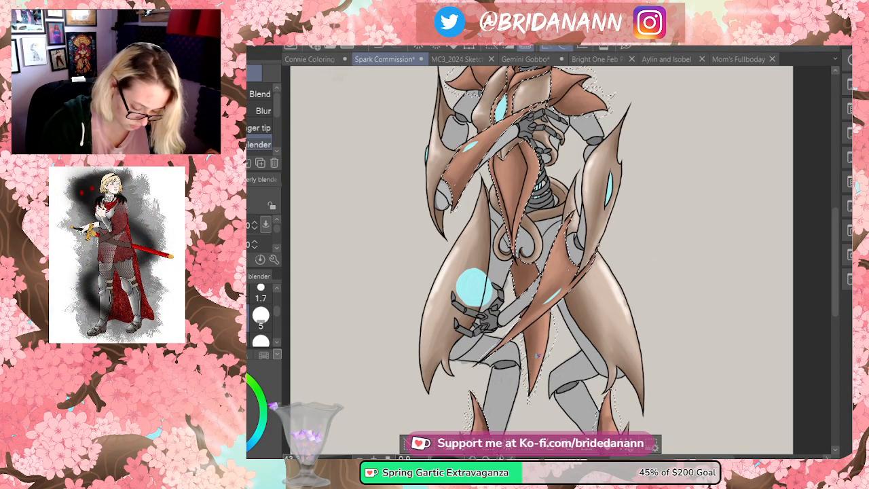
pyautogui.scroll(-5, 836, 246)
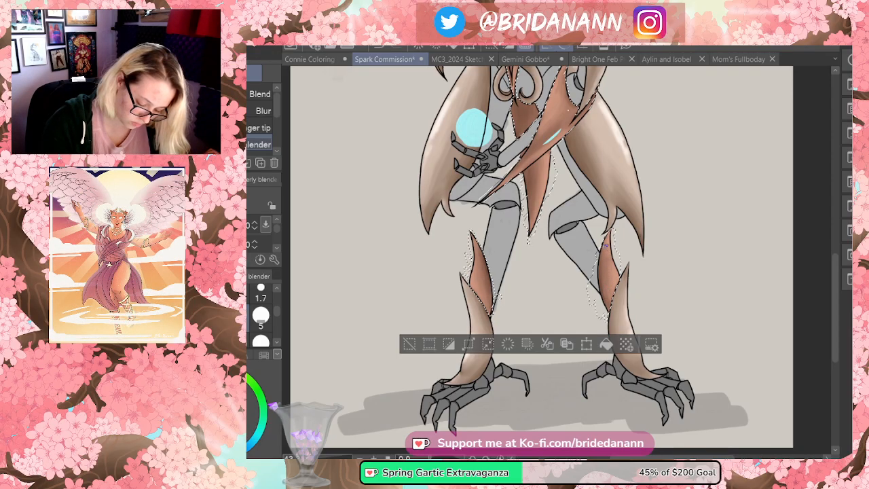
# - Sample a light peach tone and airbrush highlights onto the rust shoulder, collar, forearm and torso pieces
pyautogui.scroll(9, 840, 185)
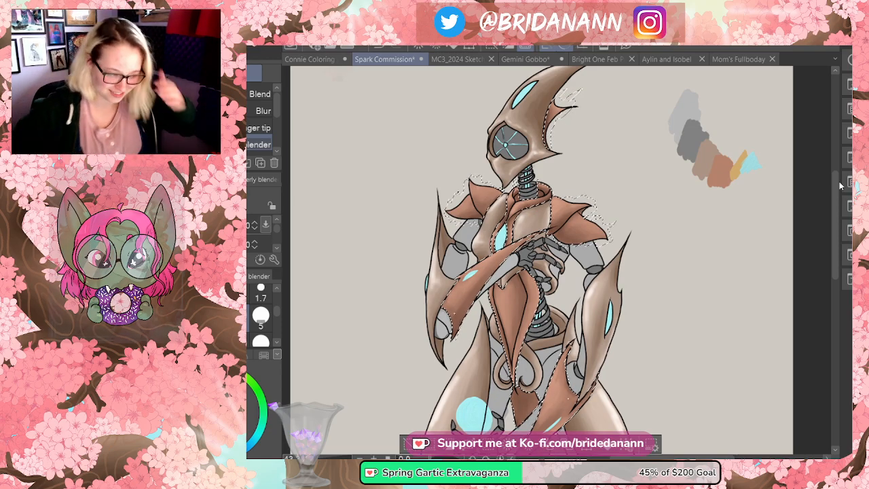
pyautogui.scroll(-1, 833, 224)
pyautogui.moveTo(831, 219)
pyautogui.mouseDown()
pyautogui.moveTo(828, 283)
pyautogui.moveTo(831, 215)
pyautogui.mouseUp()
pyautogui.press('g')
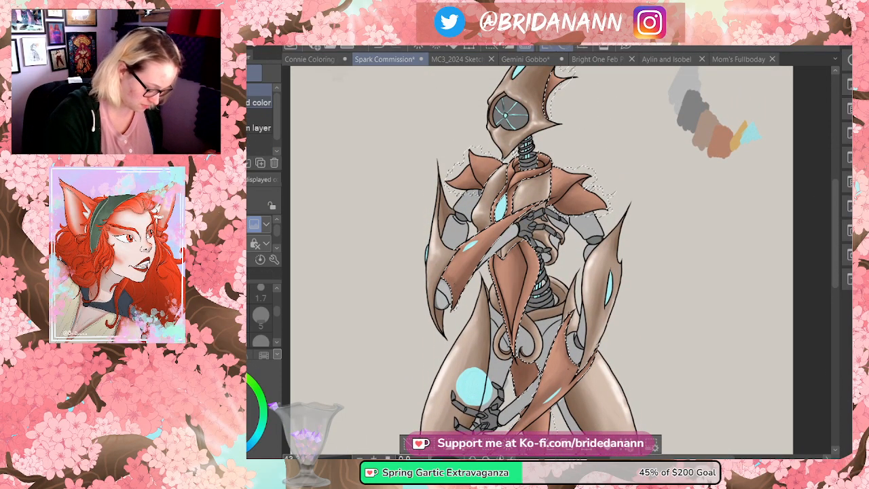
pyautogui.press('b')
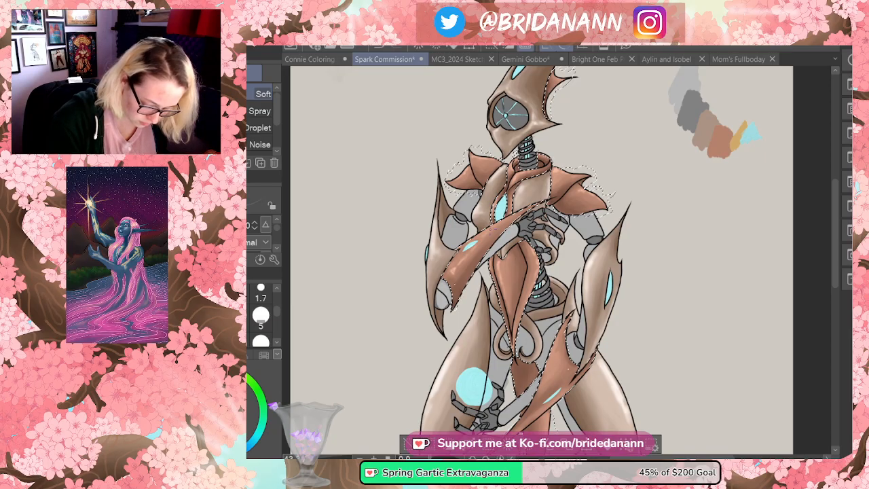
# - Airbrush the light peach highlights onto the lower rust armour and shin pieces, and clear the selection
pyautogui.scroll(-5, 532, 251)
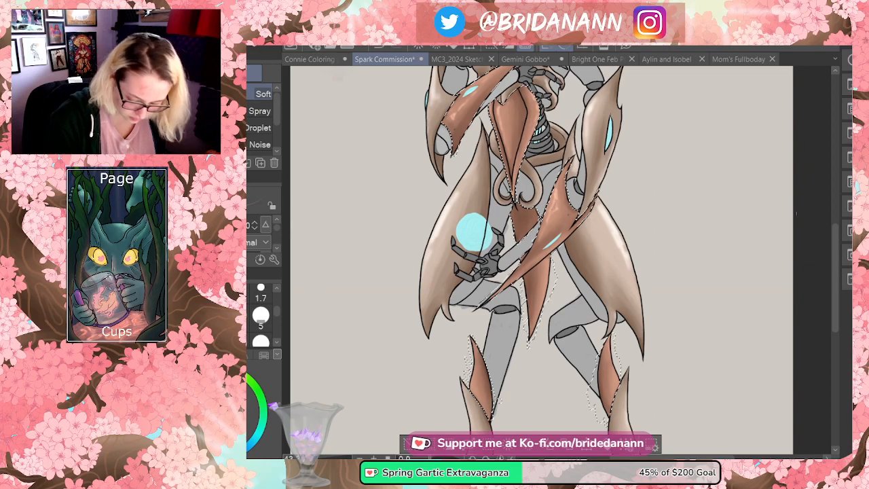
pyautogui.scroll(-2, 542, 258)
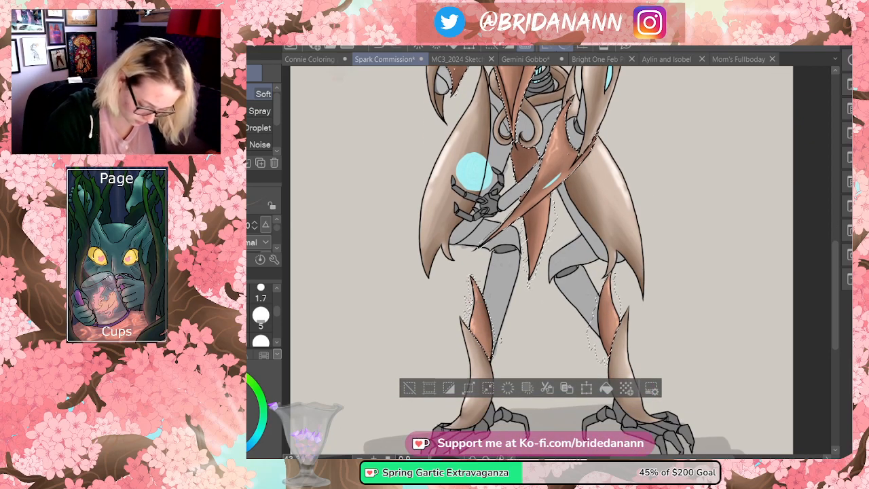
pyautogui.moveTo(842, 262); pyautogui.dragTo(842, 218)
pyautogui.hotkey('ctrl', 'd')
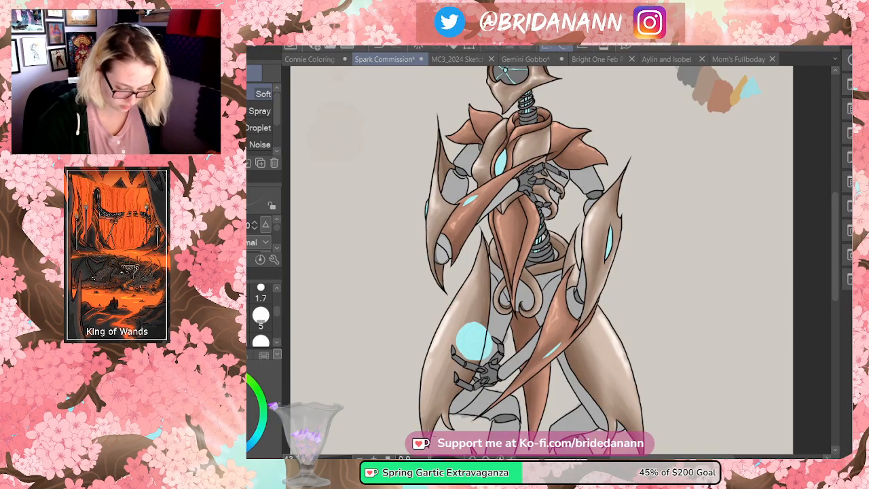
# - Examine the shading and highlights of the rust armour across the whole figure at several zoom levels
pyautogui.hotkey('ctrl', 'space')
pyautogui.moveTo(627, 205); pyautogui.dragTo(567, 205)
pyautogui.moveTo(721, 229); pyautogui.dragTo(706, 230)
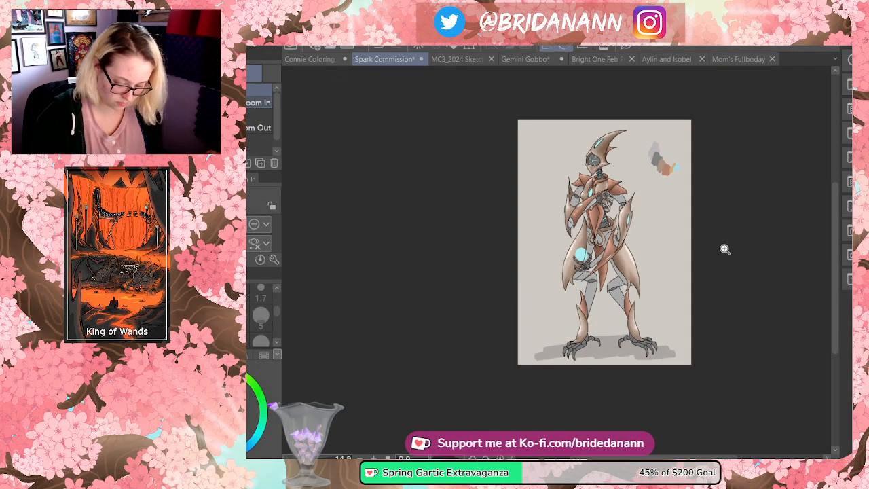
pyautogui.click(725, 254)
pyautogui.moveTo(588, 88); pyautogui.dragTo(594, 165)
pyautogui.moveTo(597, 202); pyautogui.dragTo(670, 270)
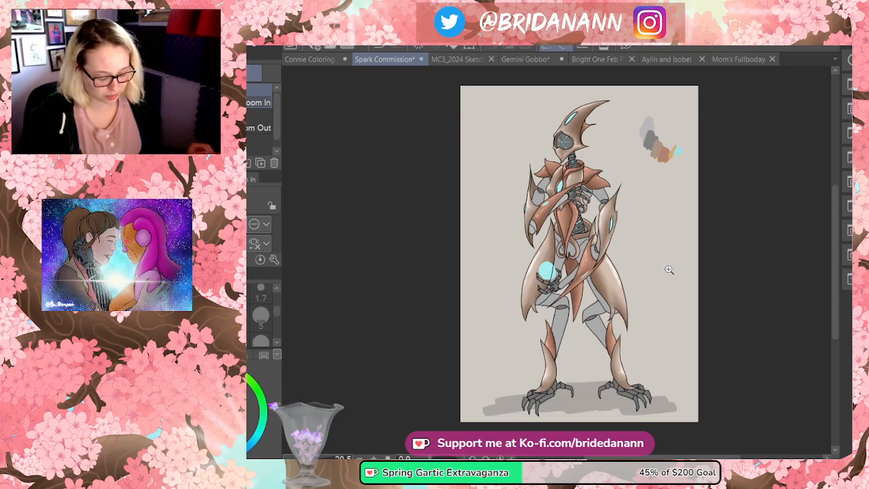
pyautogui.click(591, 122)
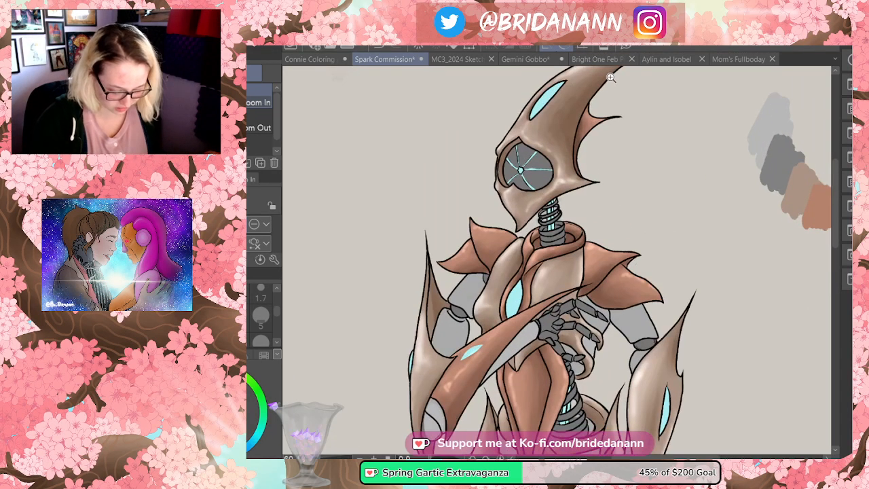
pyautogui.keyDown('alt'); pyautogui.click(650, 139); pyautogui.keyUp('alt')
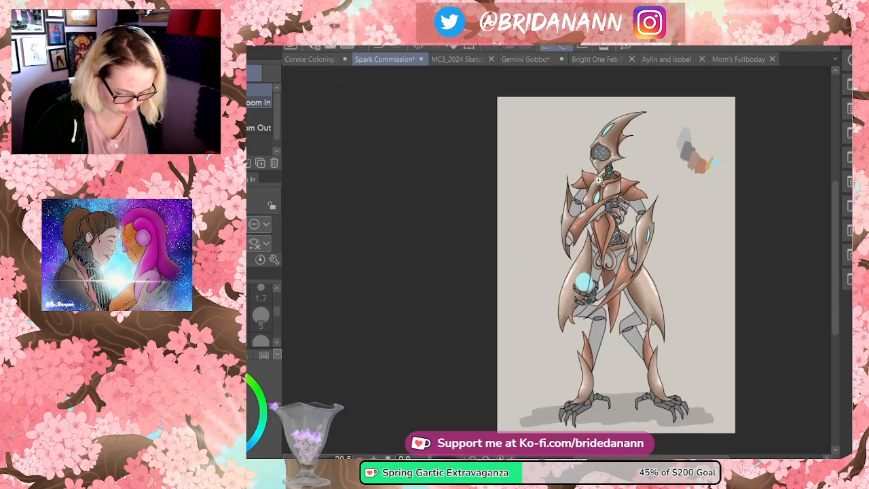
pyautogui.keyDown('alt'); pyautogui.click(706, 264); pyautogui.keyUp('alt')
pyautogui.click(753, 273)
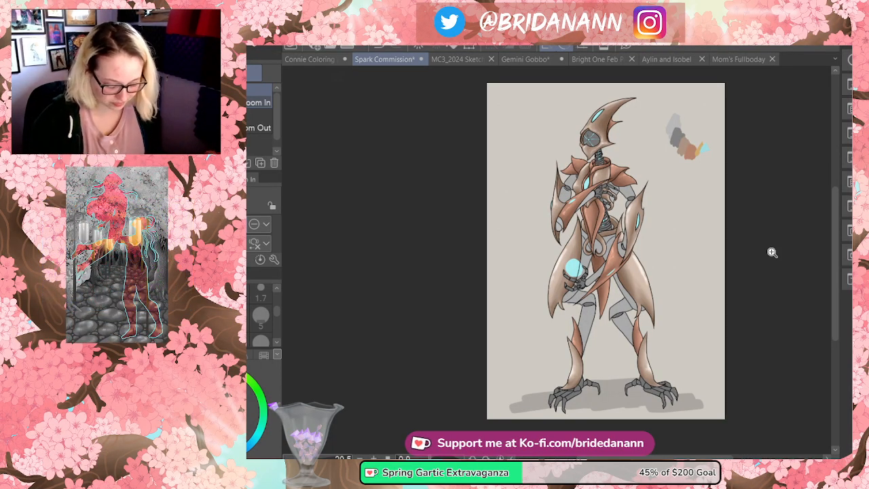
# - Erase the stray light grey over the dark joint at the elbow end of the raised rust forearm
pyautogui.click(586, 189)
pyautogui.click(586, 189)
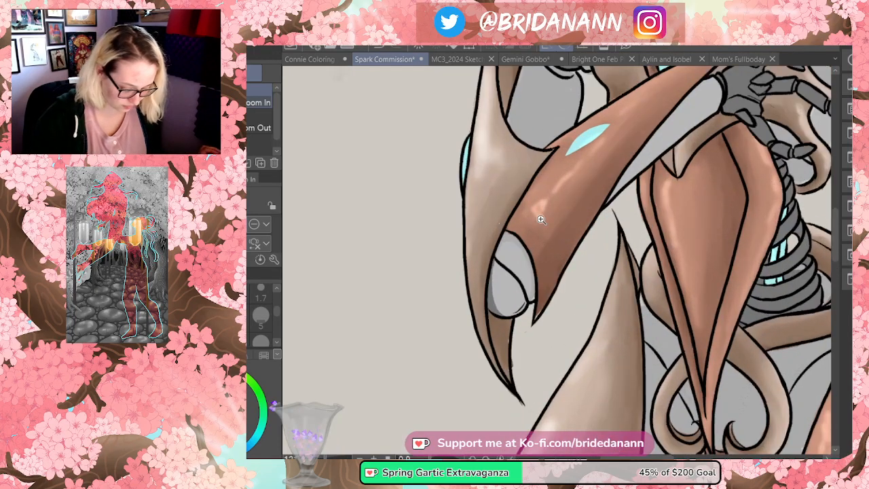
pyautogui.press('m')
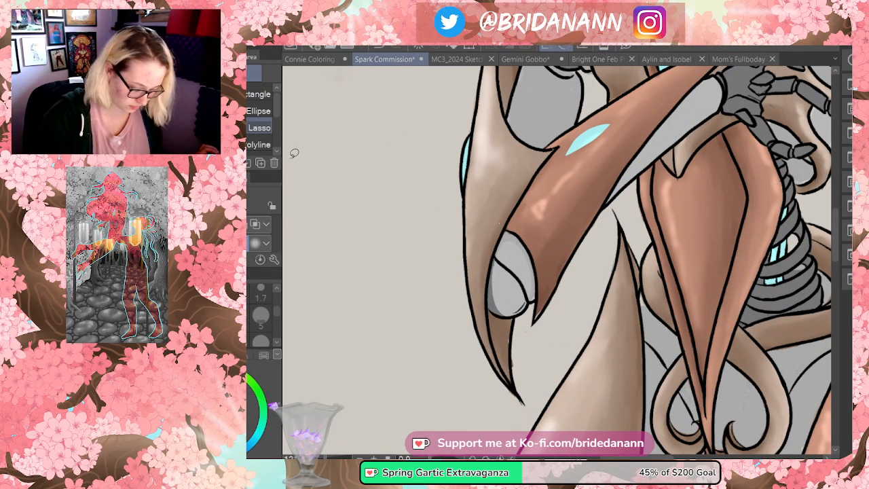
pyautogui.press('e')
pyautogui.moveTo(506, 291)
pyautogui.mouseDown()
pyautogui.moveTo(503, 284)
pyautogui.moveTo(511, 309)
pyautogui.moveTo(514, 286)
pyautogui.mouseUp()
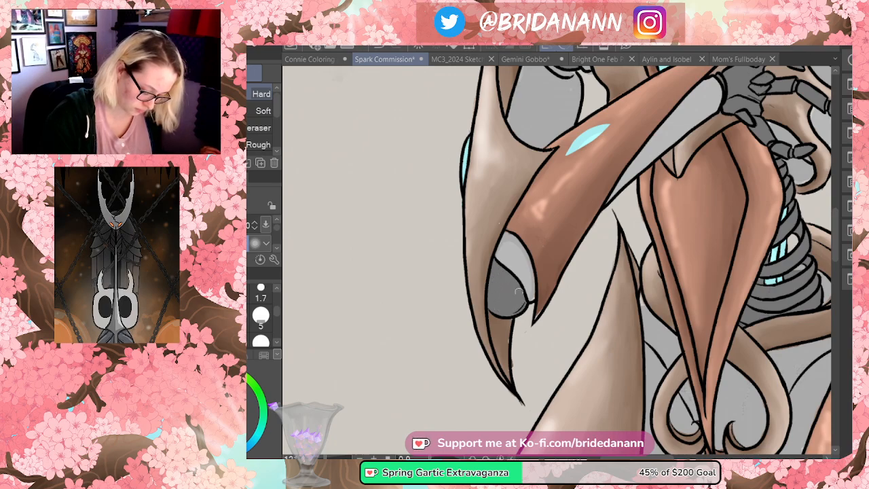
# - Save the Spark Commission illustration after fitting the whole figure in view
pyautogui.press('/')
pyautogui.hotkey('ctrl', '0')
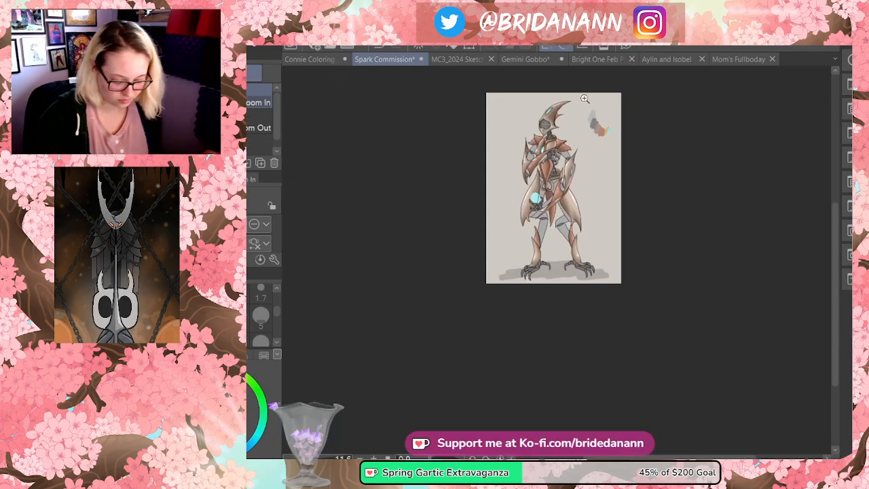
pyautogui.hotkey('ctrl', '0')
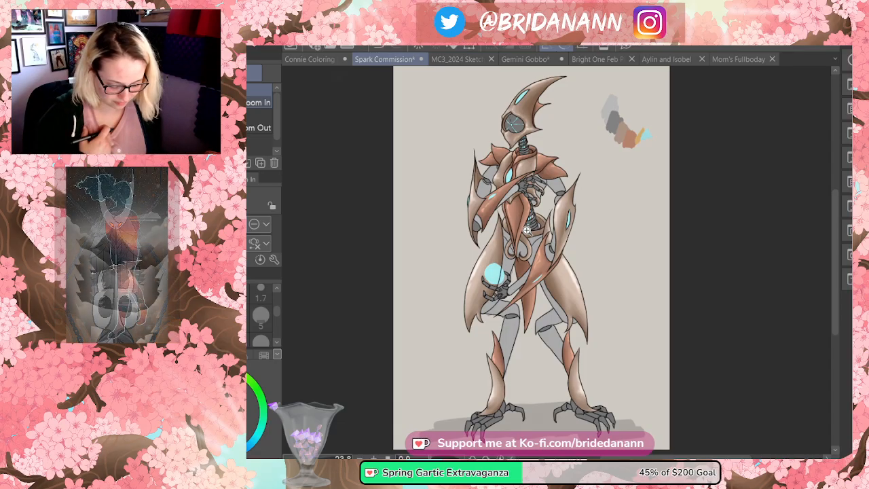
pyautogui.moveTo(588, 241); pyautogui.dragTo(572, 276)
pyautogui.click(170, 27)
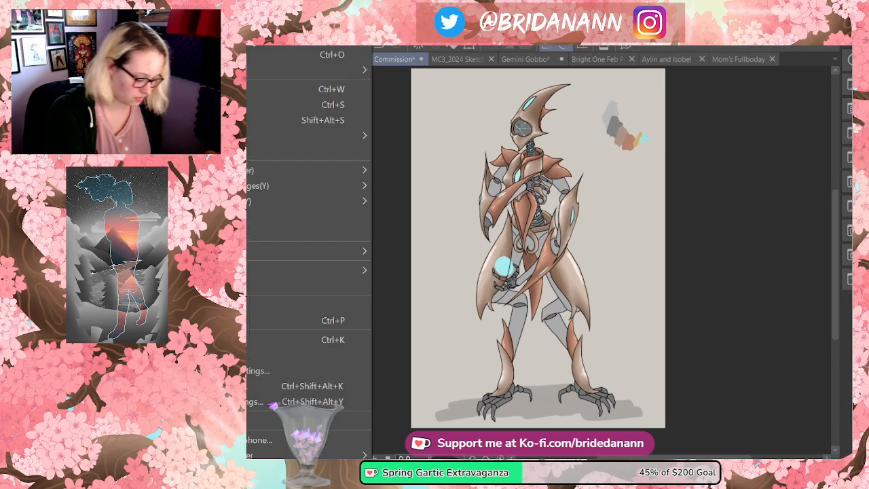
pyautogui.click(250, 121)
pyautogui.press('Escape')
pyautogui.click(169, 27)
pyautogui.click(250, 105)
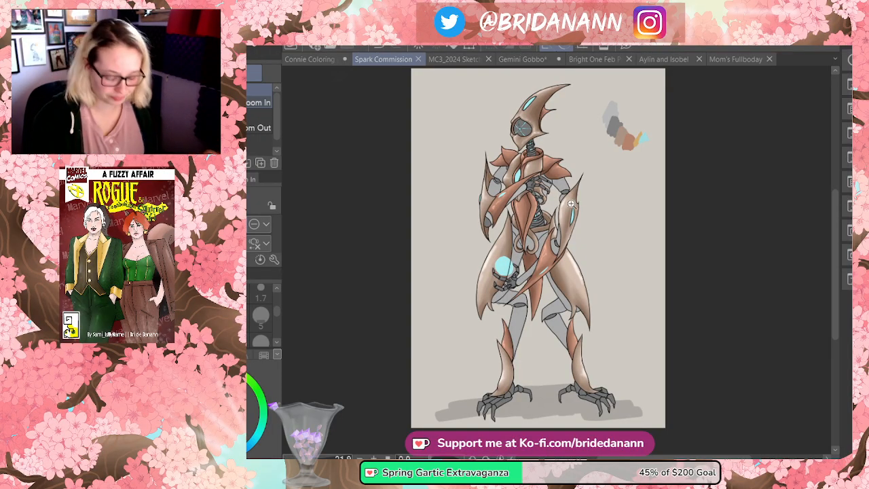
# - Sample cyan for the glowing gems and set up the soft airbrush to shade the gem on the head
pyautogui.scroll(1, 578, 199)
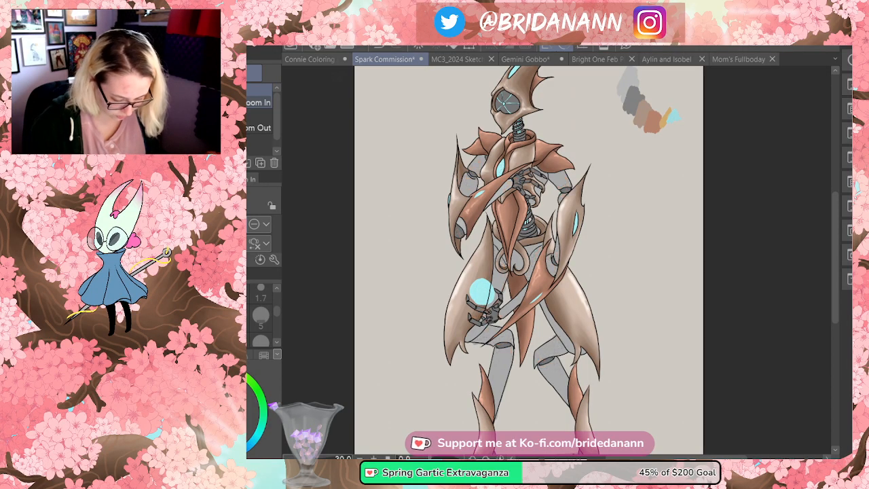
pyautogui.scroll(-2, 611, 188)
pyautogui.scroll(3, 569, 102)
pyautogui.scroll(3, 569, 102)
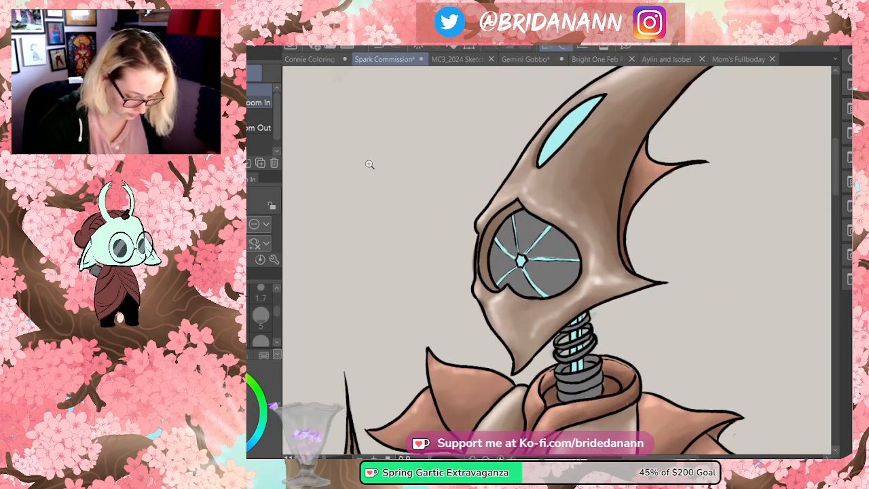
pyautogui.press('i')
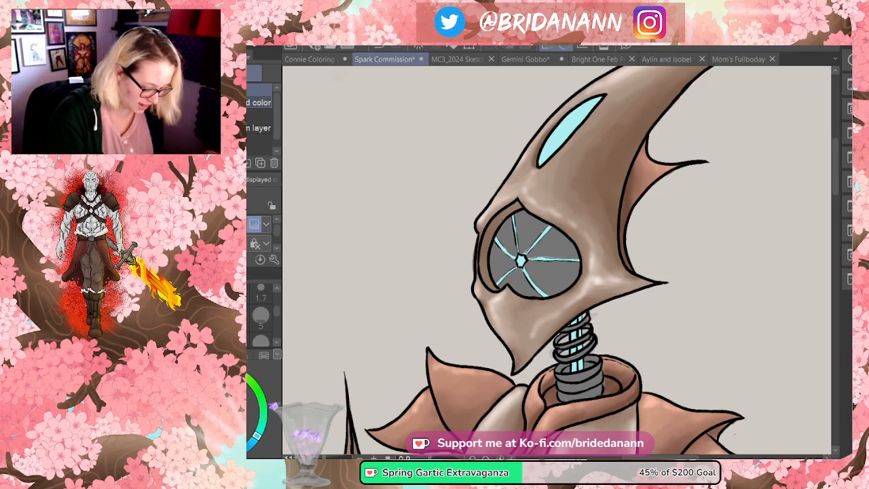
pyautogui.press('b')
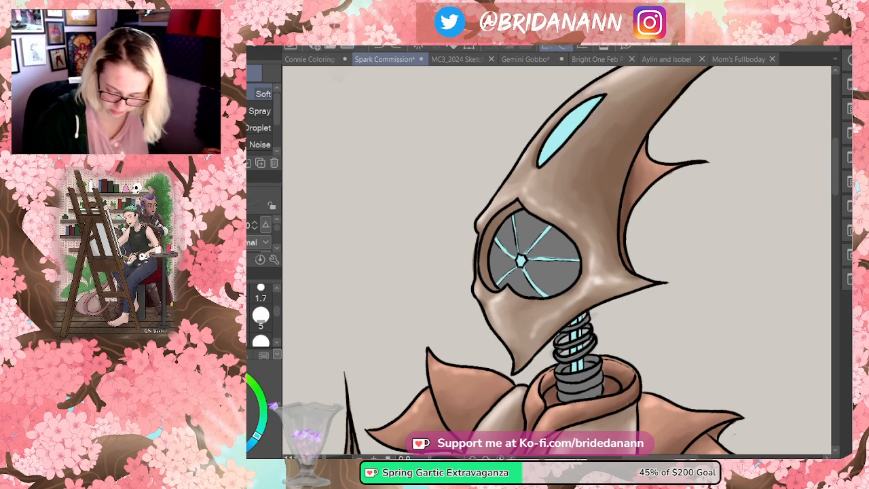
pyautogui.moveTo(595, 102)
pyautogui.mouseDown()
pyautogui.moveTo(539, 163)
pyautogui.moveTo(595, 104)
pyautogui.moveTo(593, 117)
pyautogui.moveTo(463, 240)
pyautogui.mouseUp()
pyautogui.hotkey('ctrl', 'space')
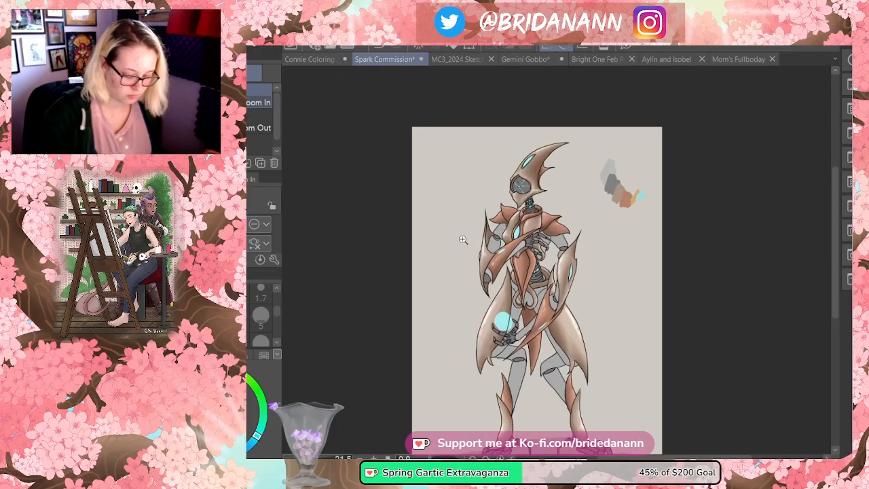
pyautogui.click(523, 249)
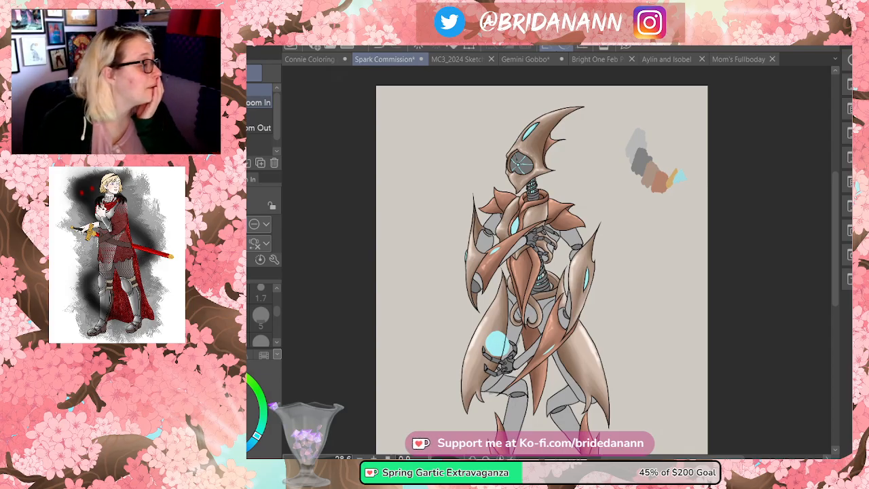
# - Switch to Discord, look at the posted sketch of the horned woman on a man's shoulder, and return to the illustration
pyautogui.hotkey('alt', 'Tab')
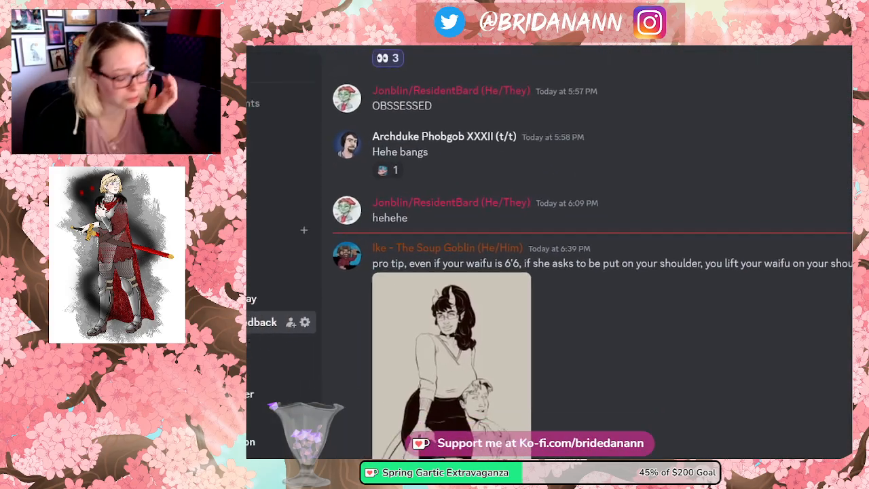
pyautogui.scroll(-4, 623, 101)
pyautogui.click(468, 129)
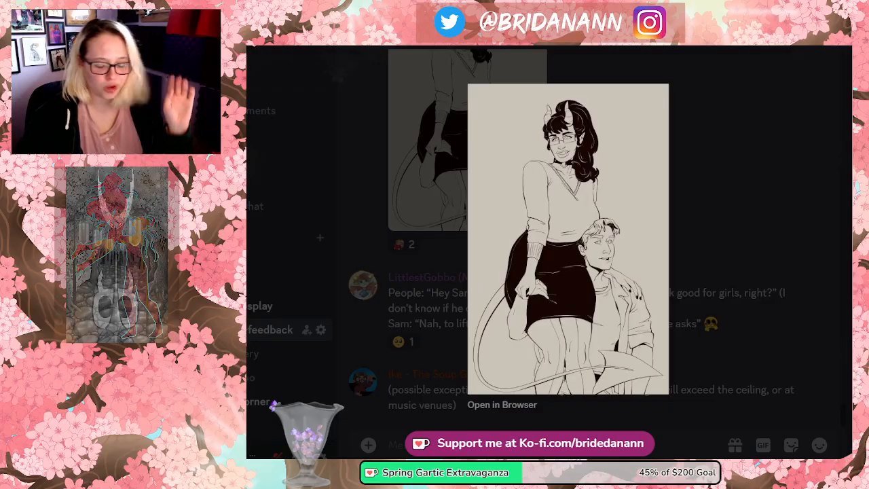
pyautogui.click(748, 171)
pyautogui.scroll(3, 750, 175)
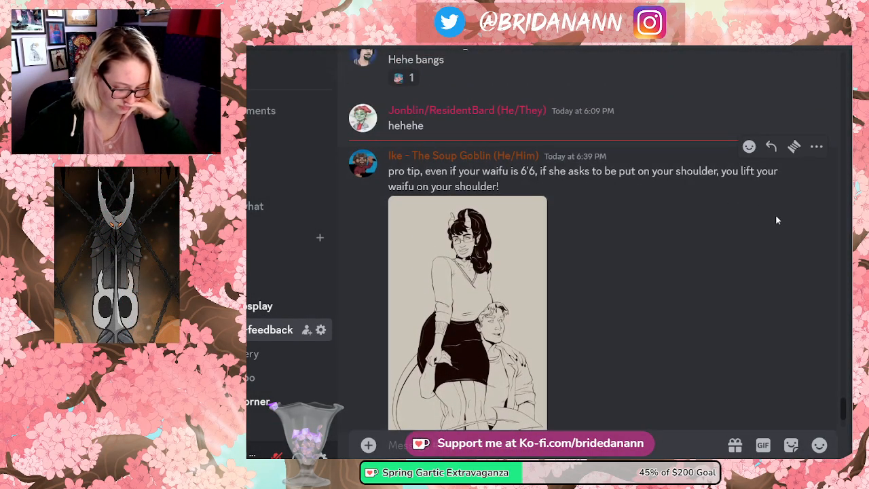
pyautogui.scroll(-1, 778, 220)
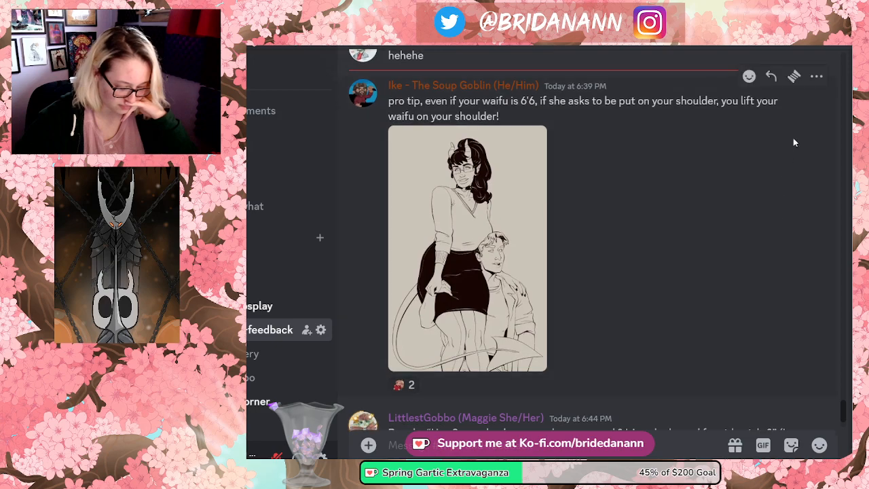
pyautogui.moveTo(865, 27)
pyautogui.mouseDown()
pyautogui.moveTo(577, 45)
pyautogui.moveTo(248, 40)
pyautogui.moveTo(411, 27)
pyautogui.mouseUp()
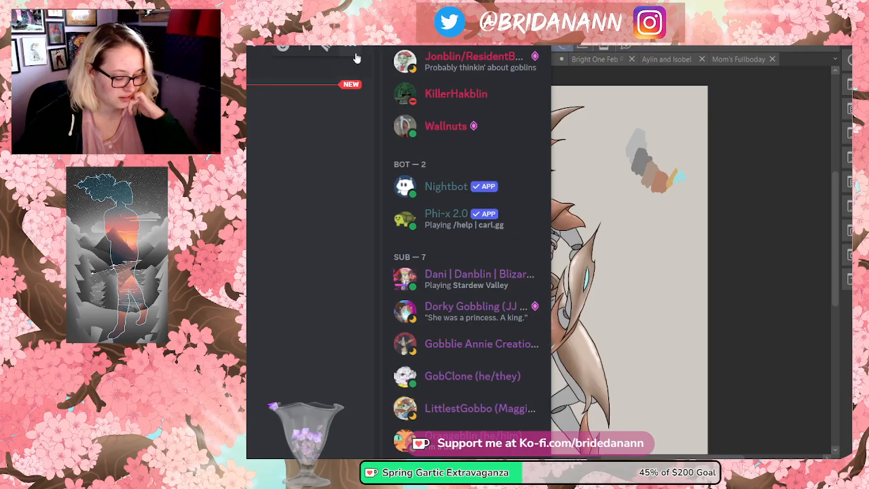
pyautogui.click(355, 52)
pyautogui.moveTo(411, 28); pyautogui.dragTo(476, 0)
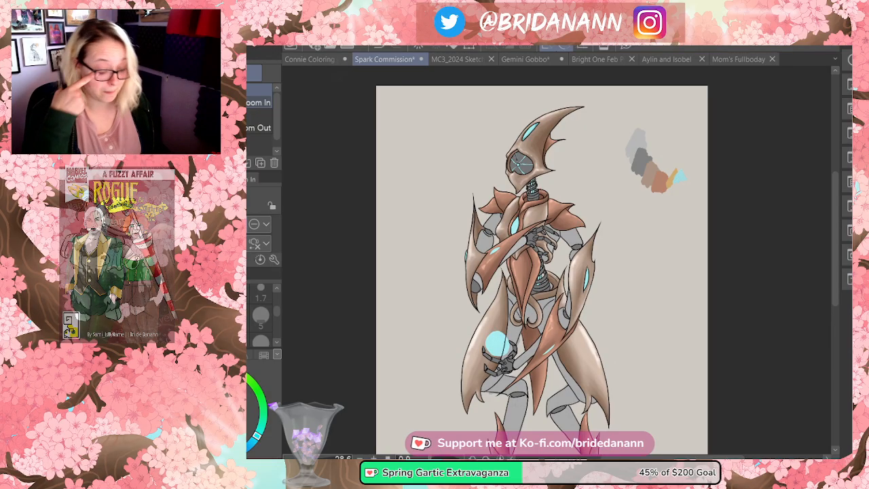
# - Airbrush soft glowing shading onto the cyan chest gem and the forearm gems of the robot
pyautogui.click(514, 221)
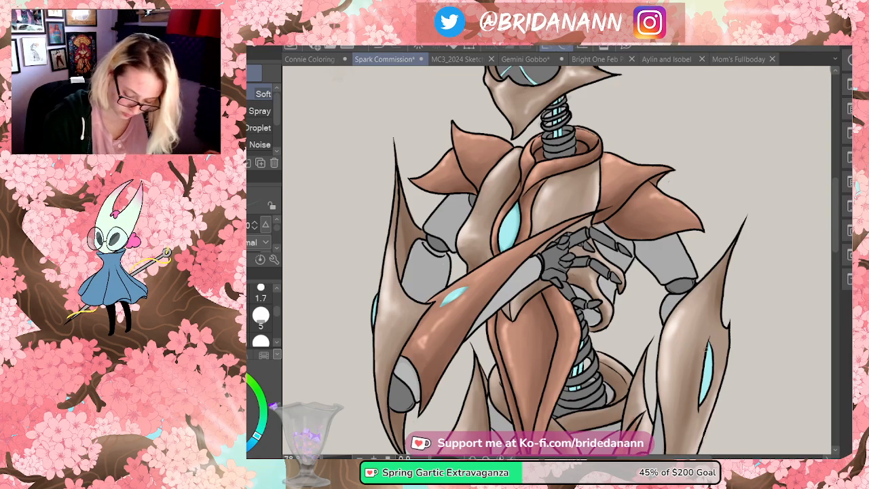
pyautogui.moveTo(836, 231); pyautogui.dragTo(837, 271)
pyautogui.scroll(-2, 836, 270)
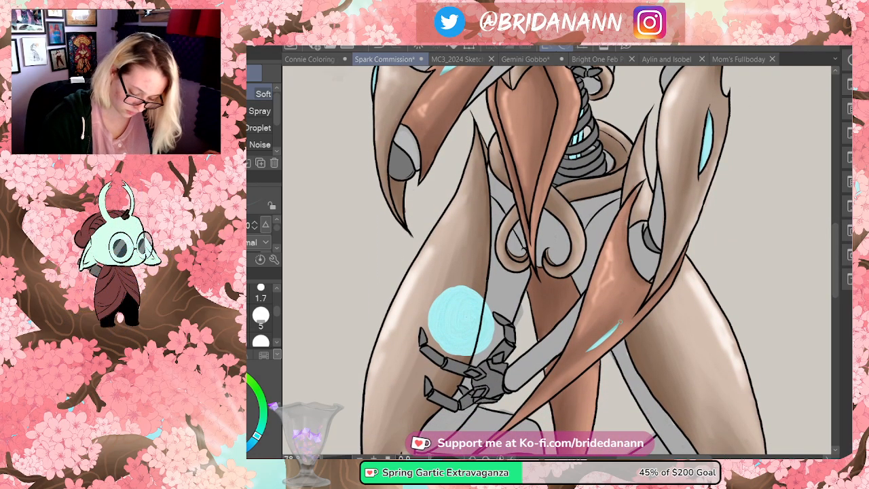
pyautogui.scroll(10, 840, 231)
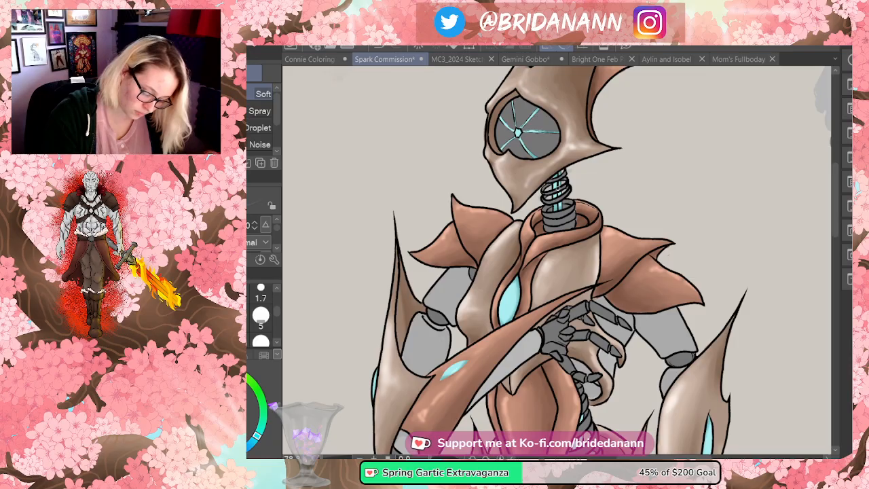
pyautogui.scroll(-5, 557, 258)
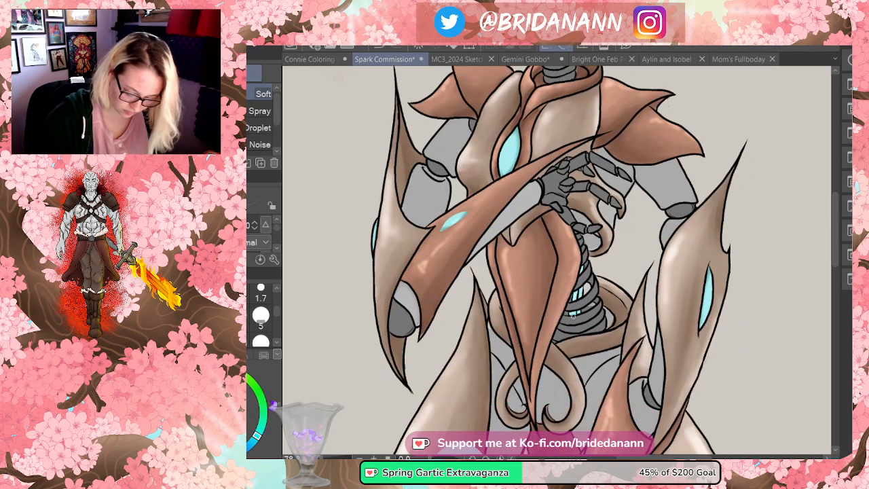
pyautogui.moveTo(836, 215); pyautogui.dragTo(836, 184)
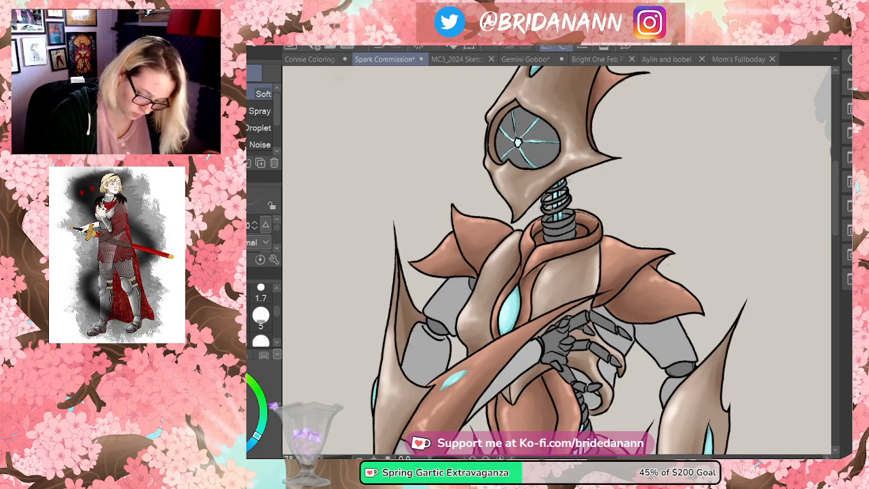
# - Airbrush the same soft glow onto the head gem and the remaining cyan arm and waist accents
pyautogui.scroll(3, 575, 145)
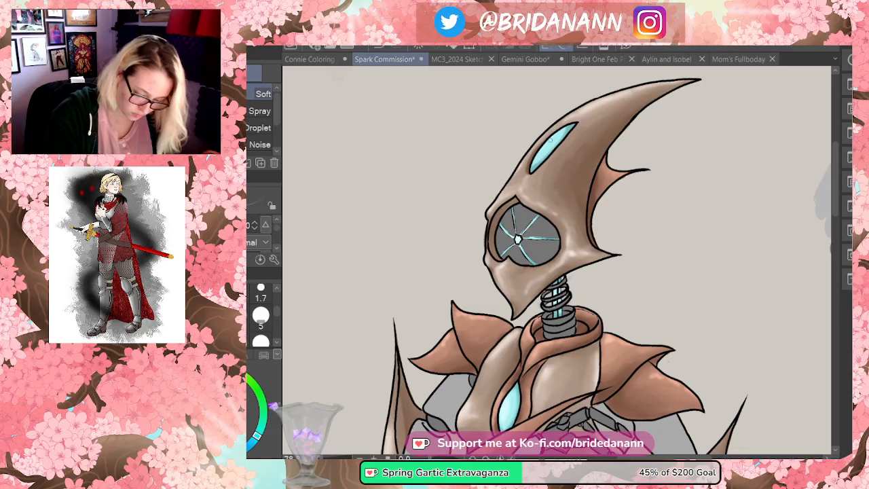
pyautogui.scroll(-5, 556, 258)
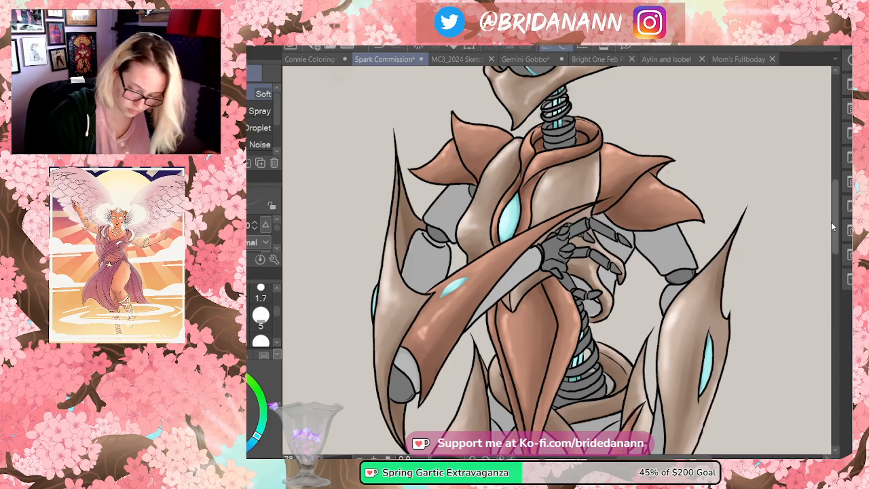
pyautogui.scroll(-3, 696, 251)
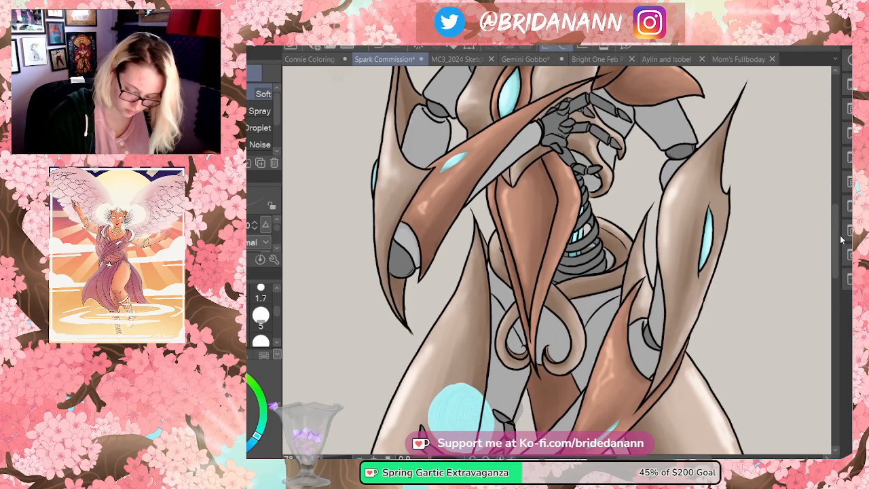
pyautogui.scroll(-4, 841, 239)
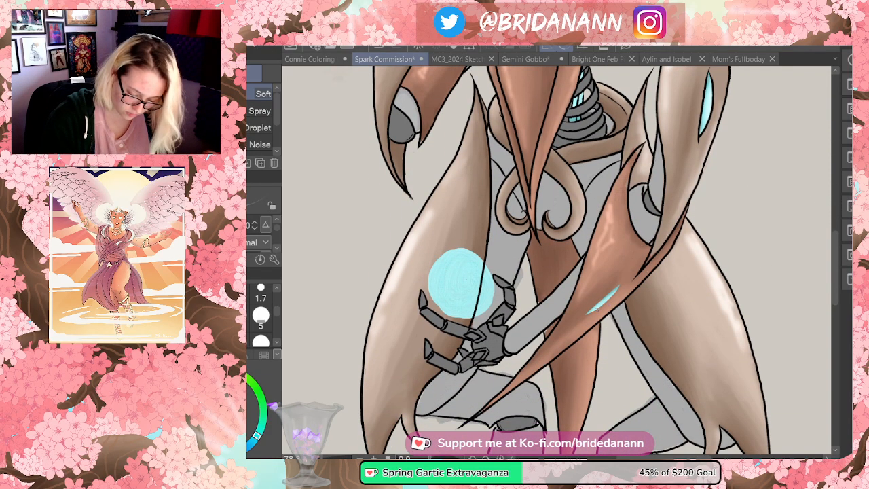
pyautogui.scroll(8, 840, 193)
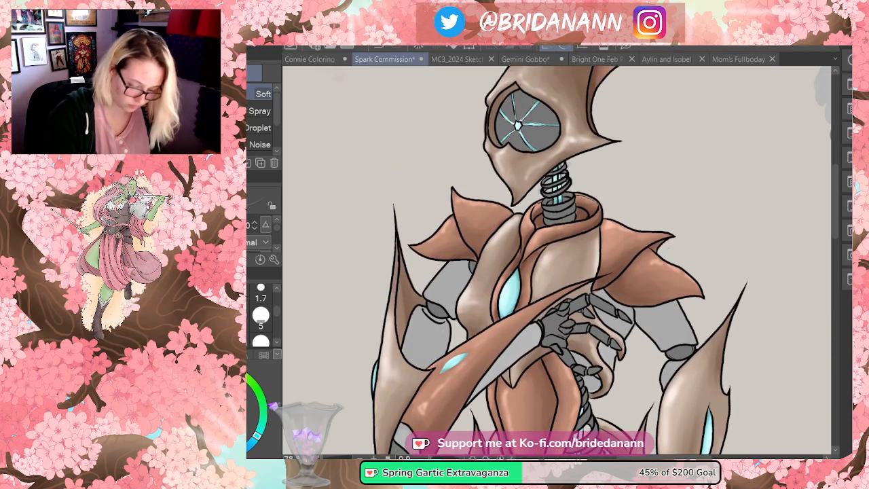
# - Examine the glowing cyan accents and armour shading across the whole figure at several zoom levels
pyautogui.hotkey('ctrl', 'space')
pyautogui.moveTo(580, 227); pyautogui.dragTo(540, 272)
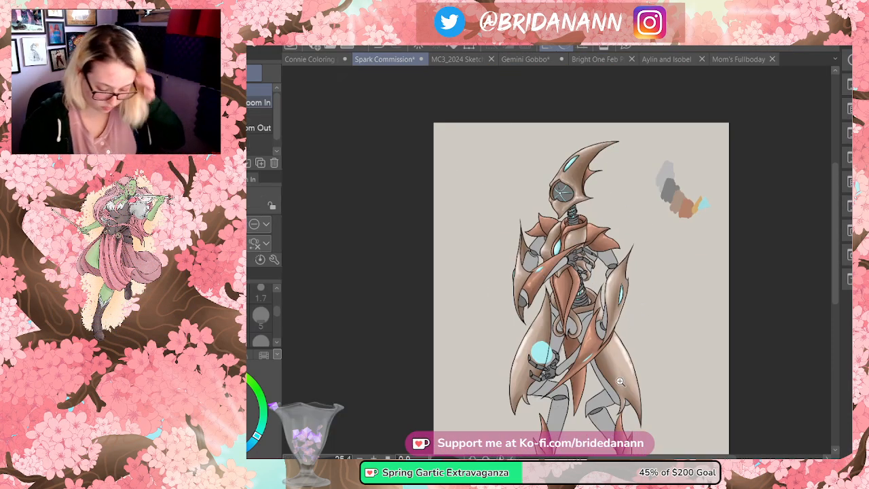
pyautogui.moveTo(620, 382); pyautogui.dragTo(662, 336)
pyautogui.moveTo(628, 301); pyautogui.dragTo(620, 306)
pyautogui.moveTo(629, 370); pyautogui.dragTo(645, 343)
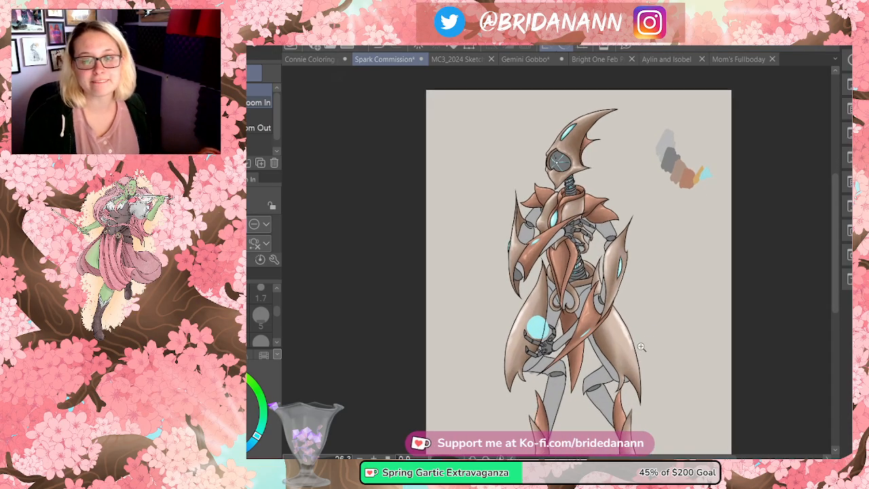
pyautogui.moveTo(609, 316); pyautogui.dragTo(607, 168)
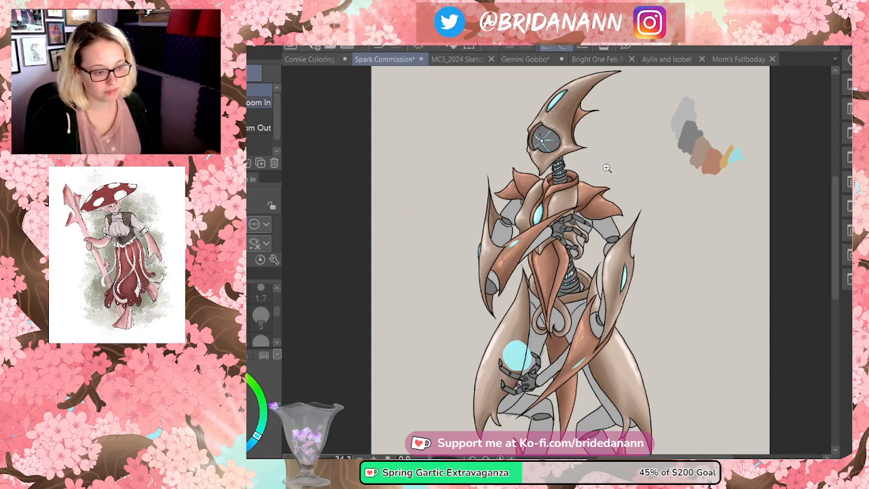
pyautogui.moveTo(559, 191); pyautogui.dragTo(568, 193)
pyautogui.click(578, 160)
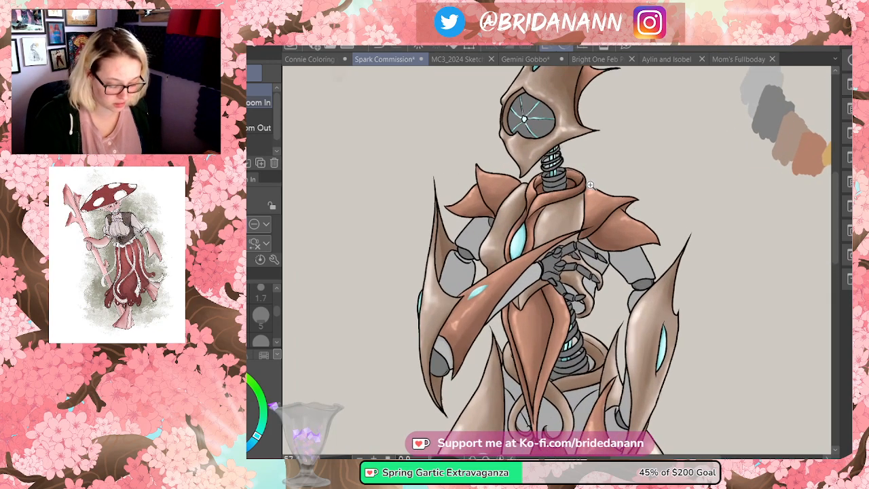
pyautogui.keyDown('alt'); pyautogui.click(598, 175); pyautogui.keyUp('alt')
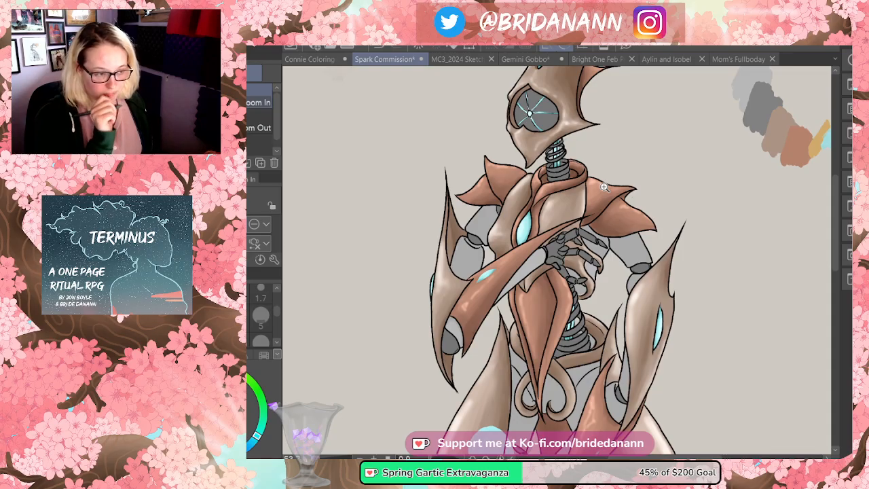
pyautogui.keyDown('alt'); pyautogui.click(649, 249); pyautogui.keyUp('alt')
pyautogui.keyDown('alt'); pyautogui.click(666, 261); pyautogui.keyUp('alt')
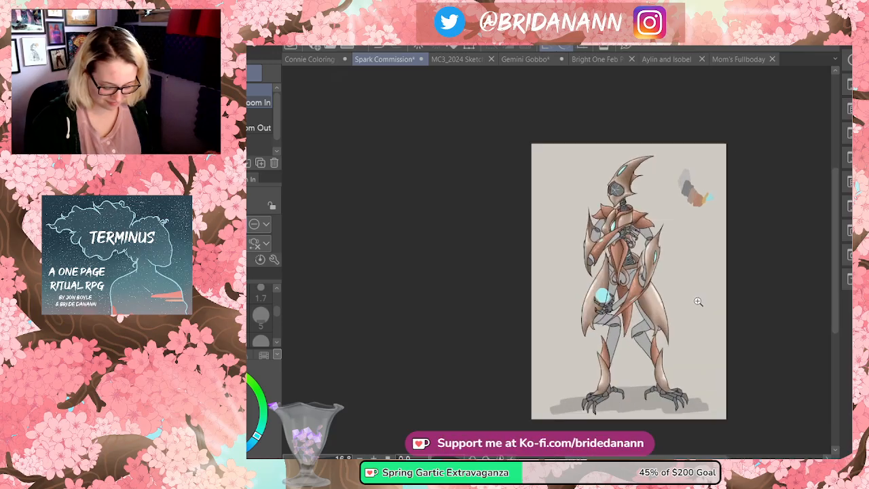
# - Sample the light grey of the upper arm and airbrush soft pale highlights onto the robot's grey arms and hips
pyautogui.click(709, 272)
pyautogui.click(615, 137)
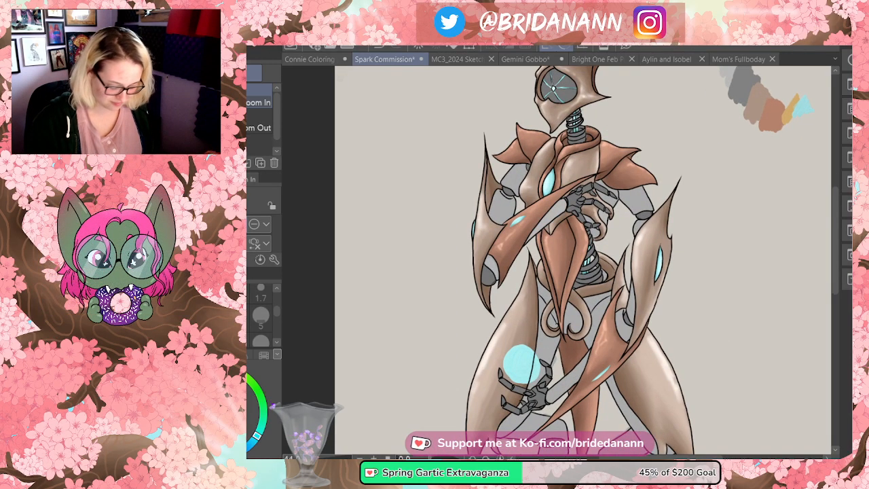
pyautogui.press('i')
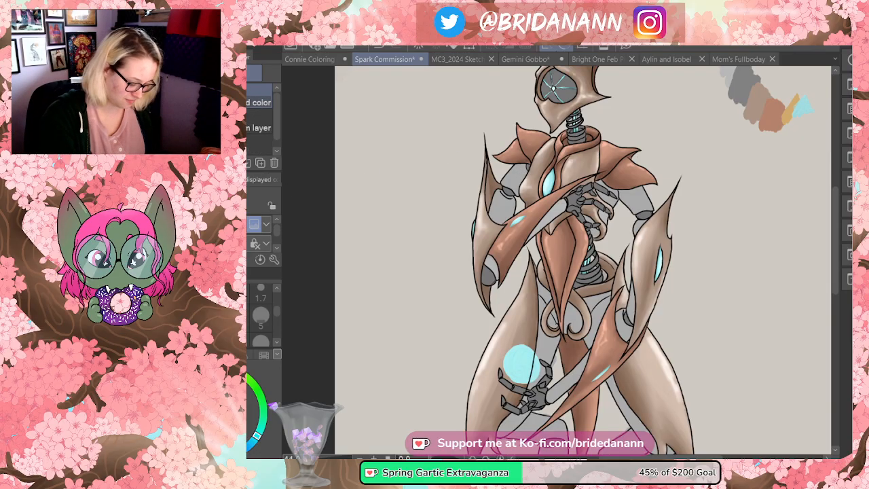
pyautogui.click(521, 170)
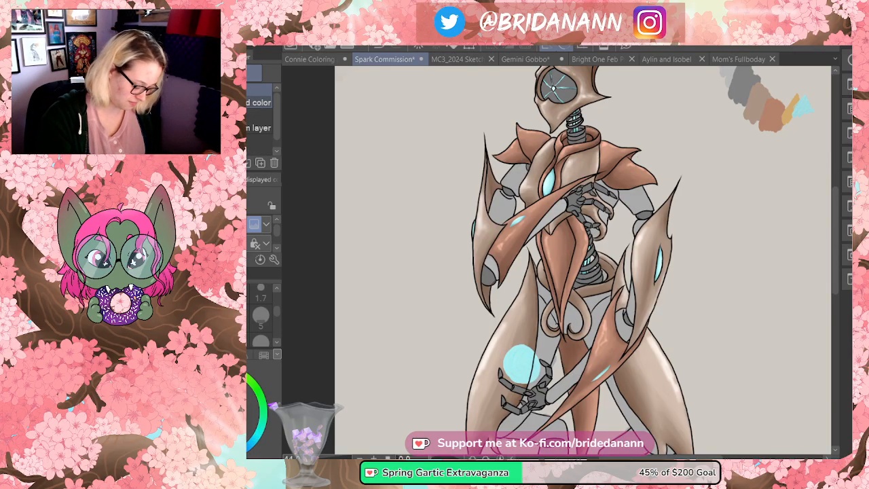
pyautogui.press('b')
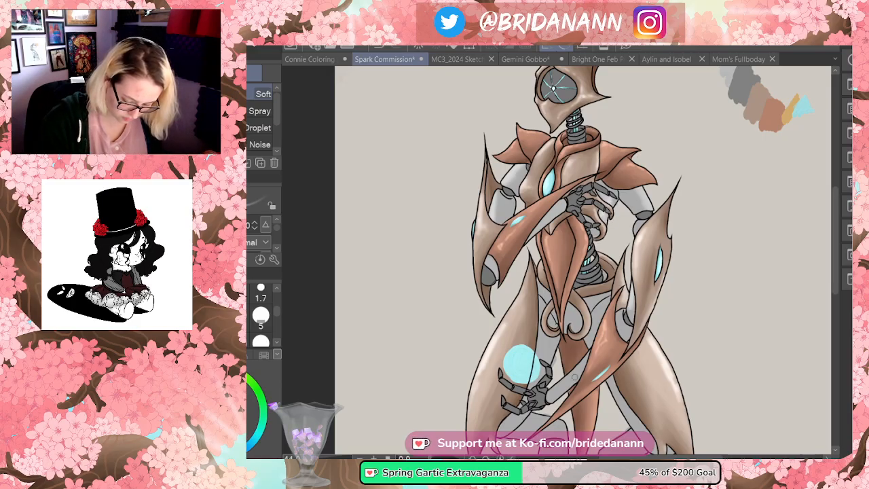
pyautogui.moveTo(587, 354); pyautogui.dragTo(555, 386)
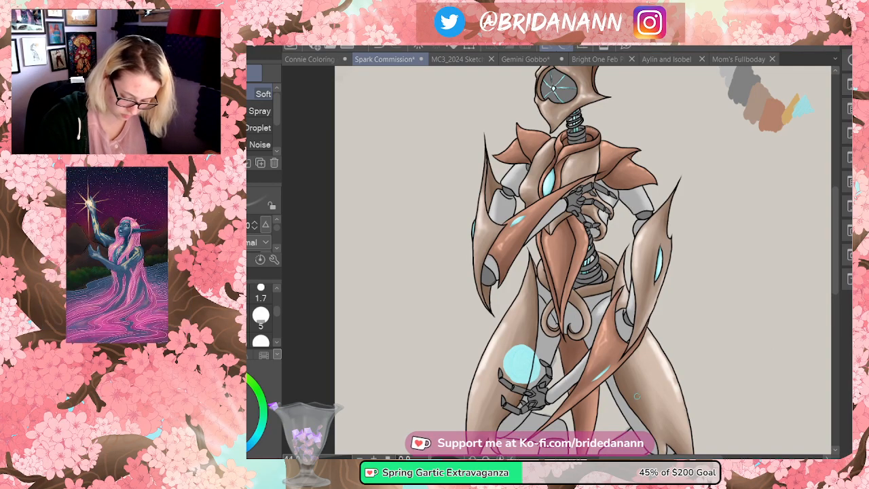
pyautogui.moveTo(540, 302); pyautogui.dragTo(539, 330)
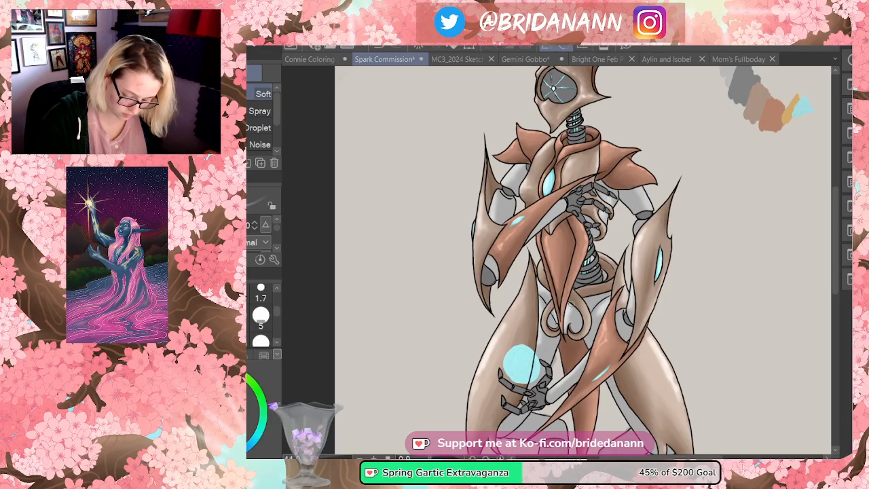
# - Airbrush the same pale highlights onto the grey thighs and shins of both legs, redoing the shin stroke
pyautogui.scroll(-5, 571, 271)
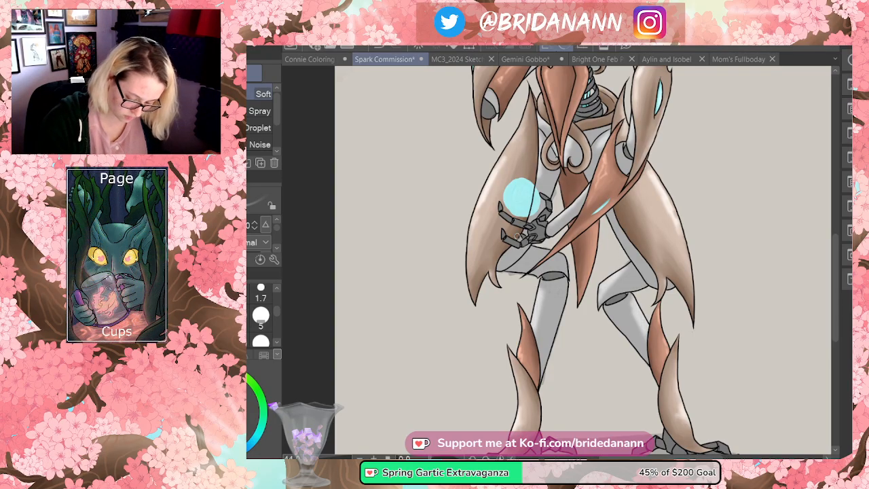
pyautogui.moveTo(499, 263)
pyautogui.mouseDown()
pyautogui.moveTo(515, 225)
pyautogui.moveTo(564, 261)
pyautogui.mouseUp()
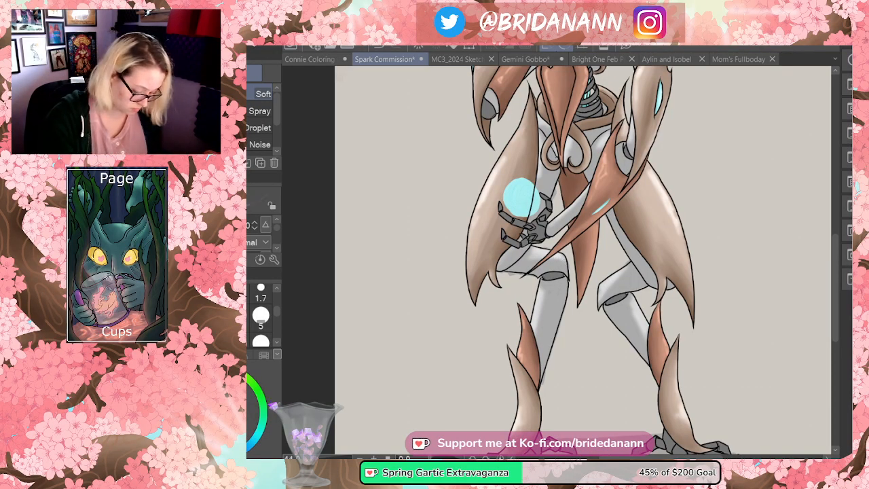
pyautogui.moveTo(562, 281)
pyautogui.mouseDown()
pyautogui.moveTo(558, 329)
pyautogui.moveTo(538, 356)
pyautogui.mouseUp()
pyautogui.hotkey('ctrl', 'z')
pyautogui.hotkey('ctrl', 'z')
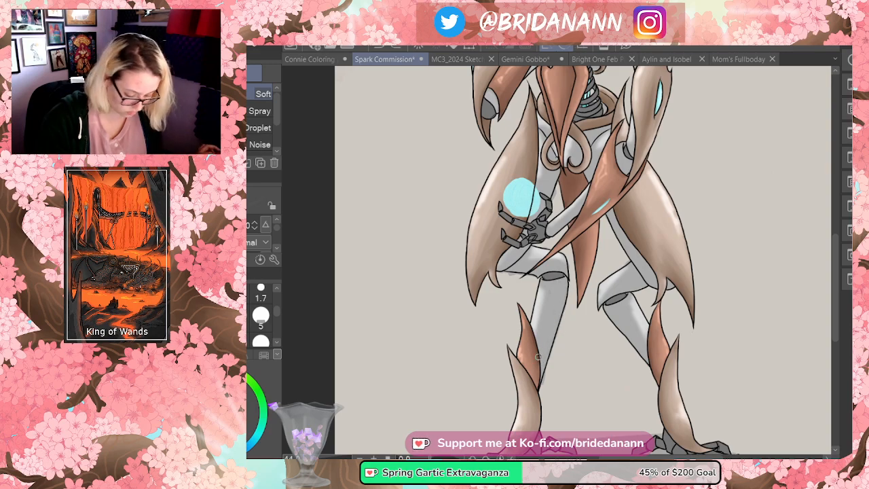
pyautogui.moveTo(561, 289); pyautogui.dragTo(541, 387)
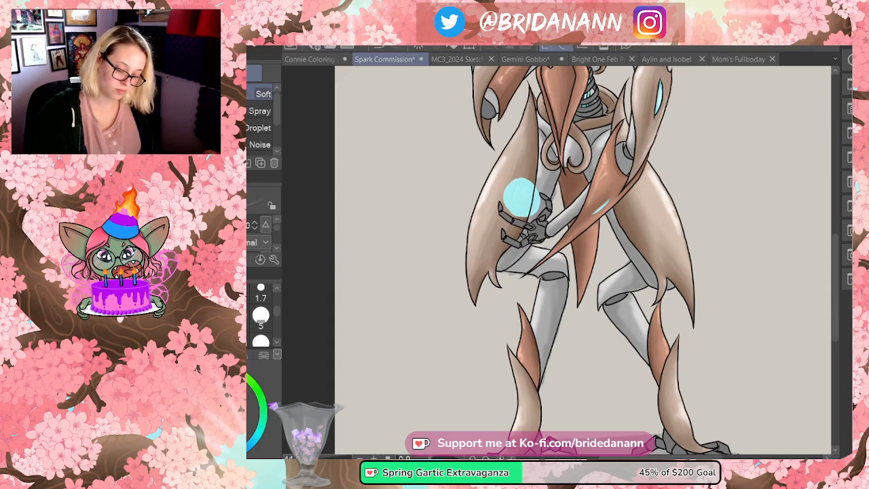
# - Airbrush soft darker shading along the edges of the grey arms, hips, thighs and shins
pyautogui.hotkey('alt', 'space')
pyautogui.click(601, 251)
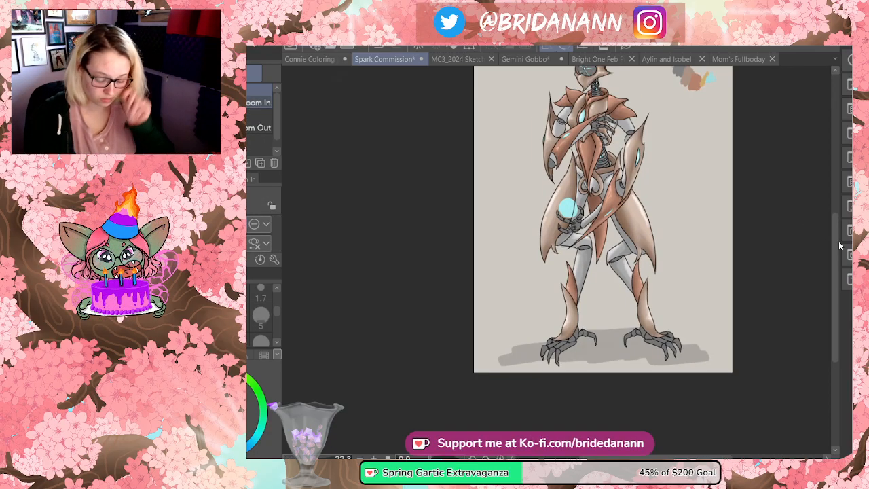
pyautogui.moveTo(838, 230); pyautogui.dragTo(837, 209)
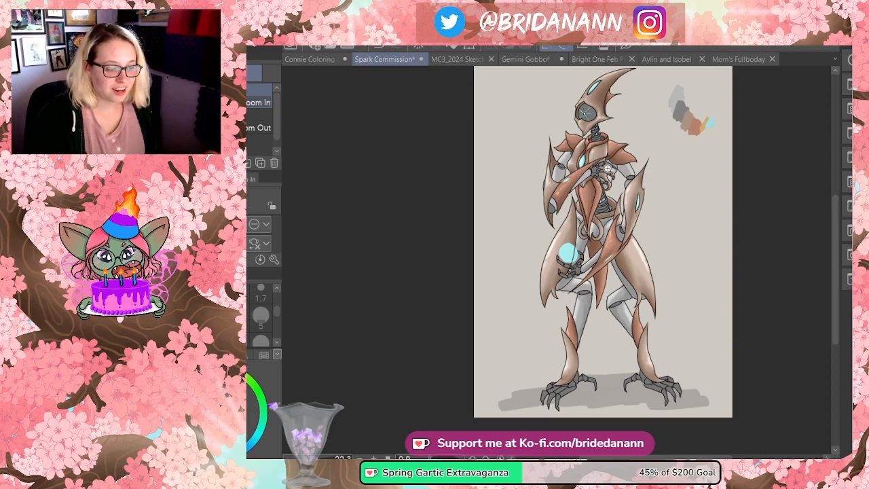
pyautogui.click(642, 135)
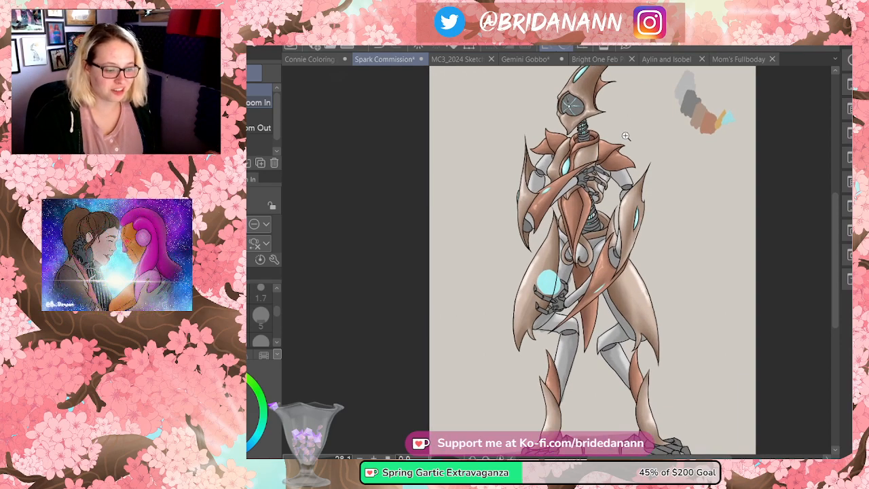
pyautogui.click(618, 155)
pyautogui.press('b')
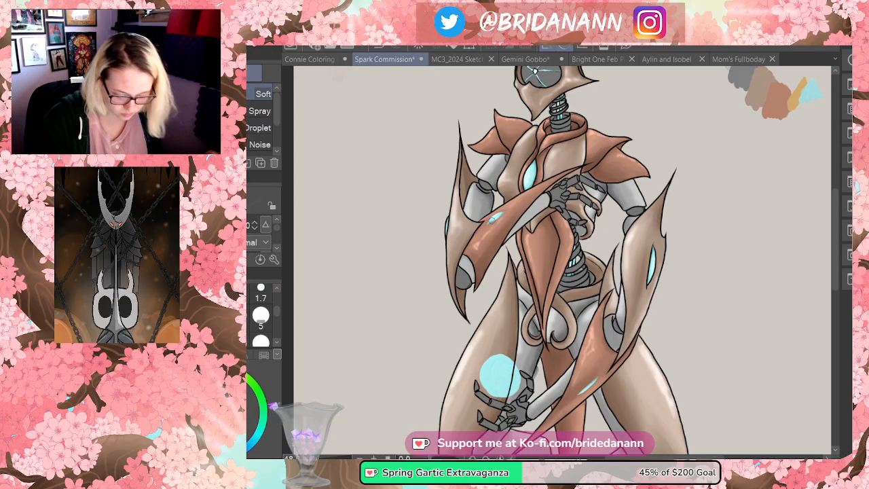
pyautogui.scroll(-5, 595, 212)
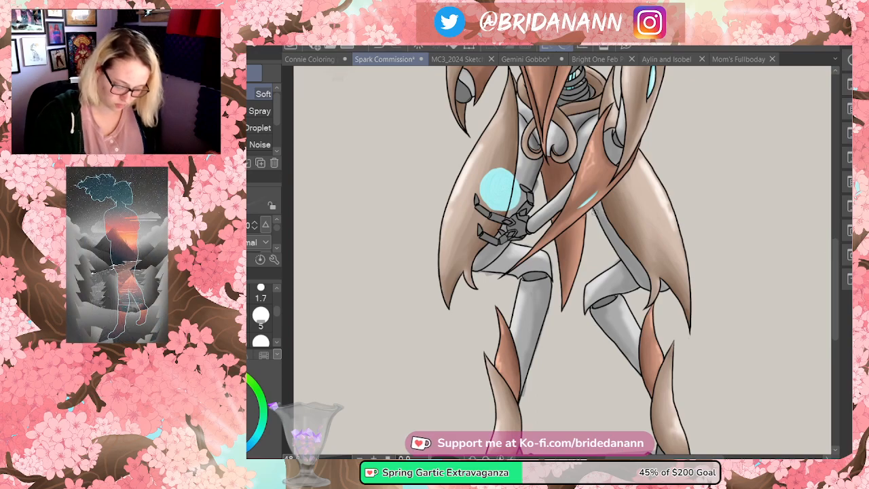
pyautogui.moveTo(600, 308); pyautogui.dragTo(614, 345)
pyautogui.moveTo(526, 272)
pyautogui.mouseDown()
pyautogui.moveTo(501, 258)
pyautogui.moveTo(496, 271)
pyautogui.moveTo(477, 266)
pyautogui.moveTo(502, 248)
pyautogui.mouseUp()
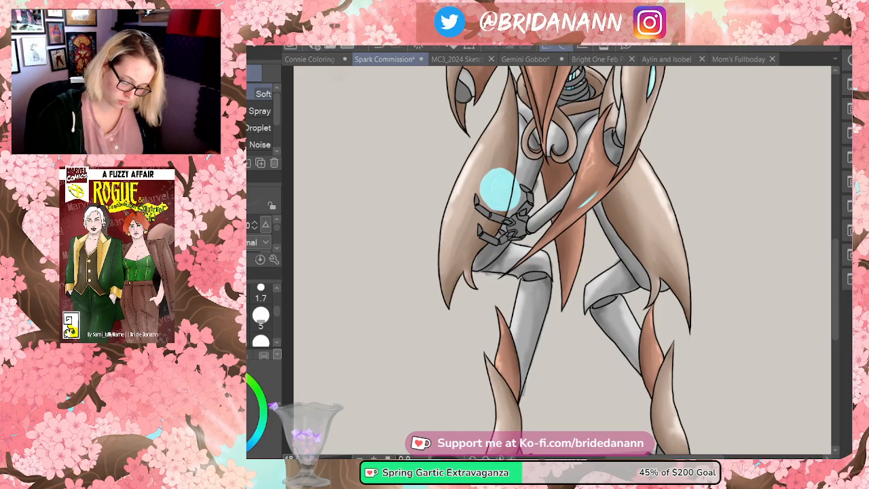
# - Blend the airbrushed shading on the robot's grey arms, hips and thighs with the blender
pyautogui.hotkey('ctrl', 'space')
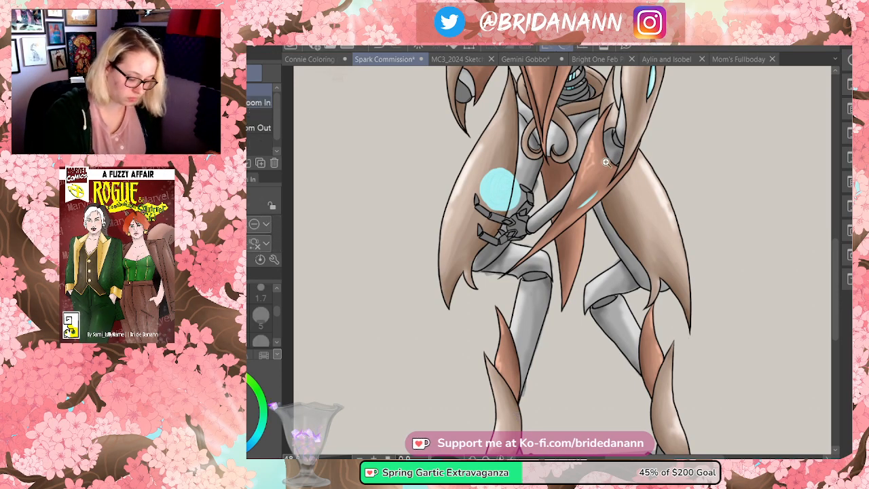
pyautogui.moveTo(633, 237); pyautogui.dragTo(580, 285)
pyautogui.moveTo(652, 164); pyautogui.dragTo(679, 123)
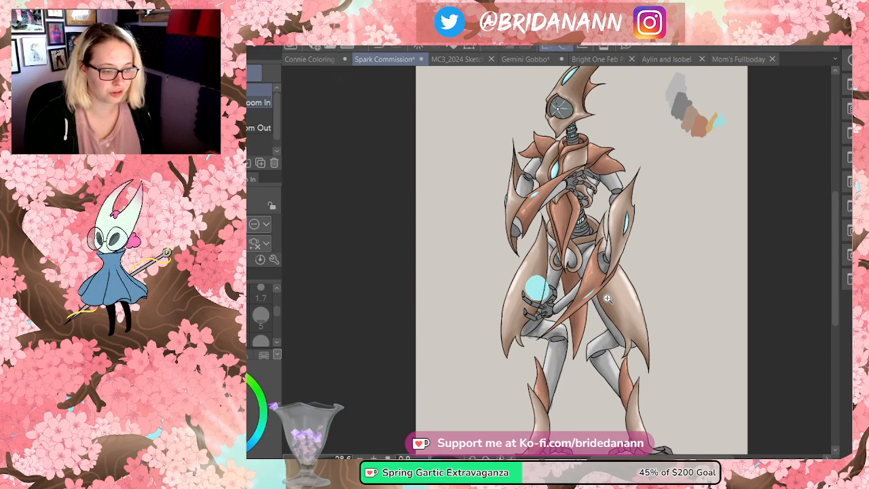
pyautogui.click(617, 213)
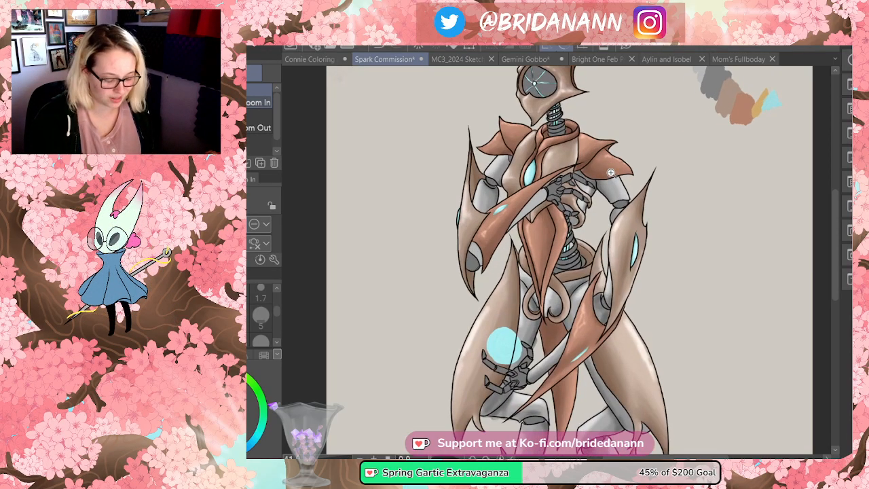
pyautogui.click(616, 212)
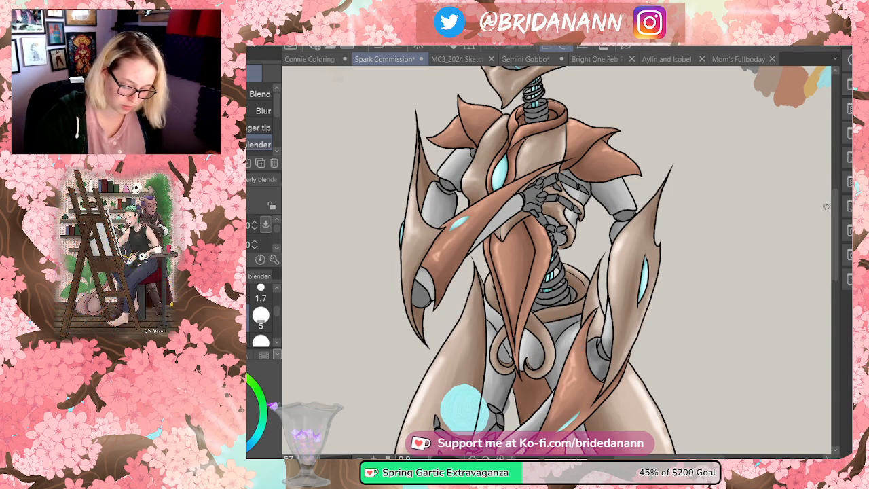
pyautogui.scroll(-3, 774, 239)
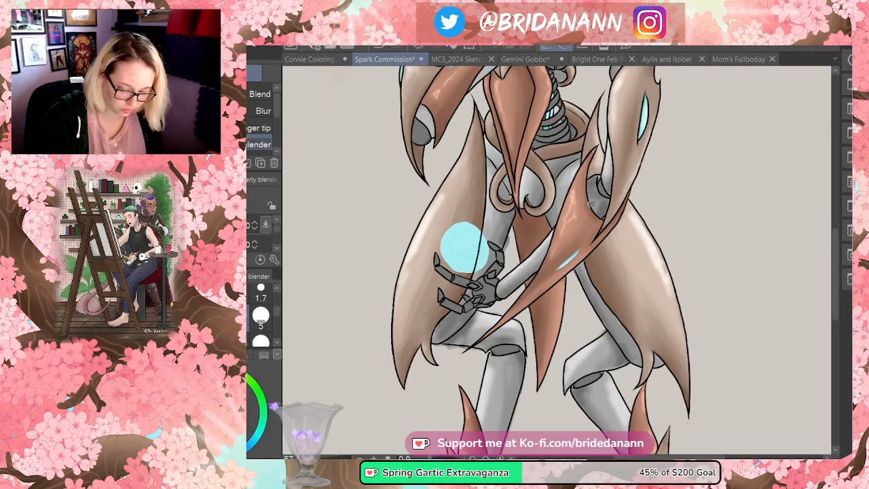
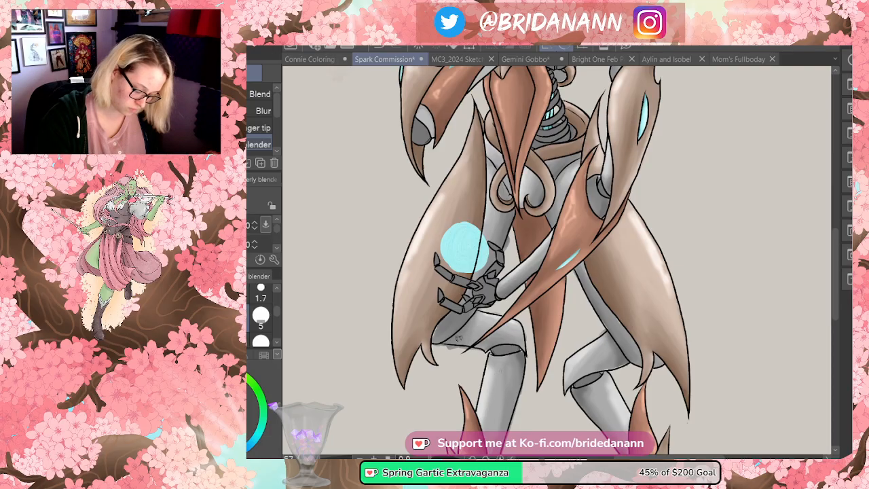
# - Blend the shading on the grey lower legs with the blender after checking the whole figure
pyautogui.hotkey('ctrl', 'space')
pyautogui.moveTo(611, 141); pyautogui.dragTo(576, 193)
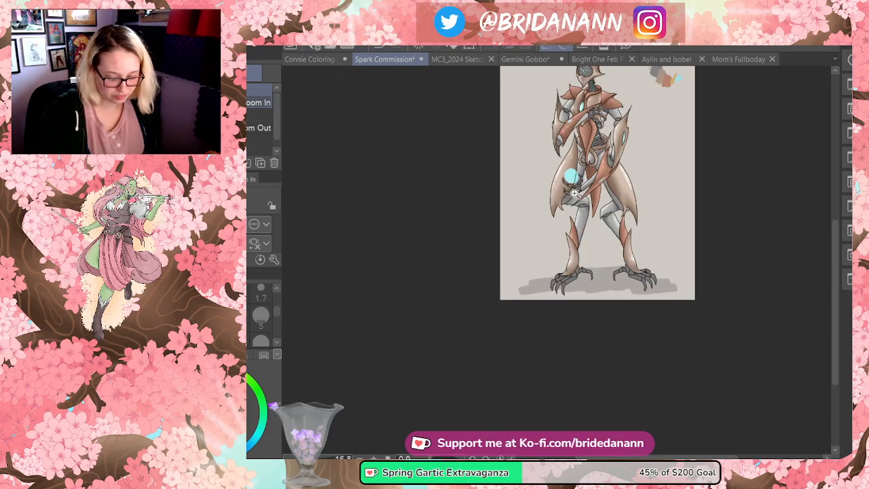
pyautogui.moveTo(626, 92); pyautogui.dragTo(643, 67)
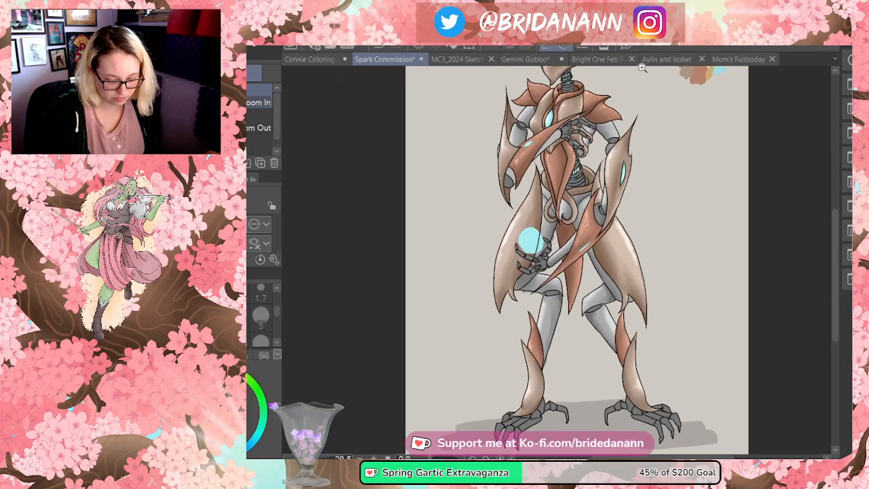
pyautogui.keyDown('alt'); pyautogui.click(687, 203); pyautogui.keyUp('alt')
pyautogui.keyDown('alt'); pyautogui.click(691, 211); pyautogui.keyUp('alt')
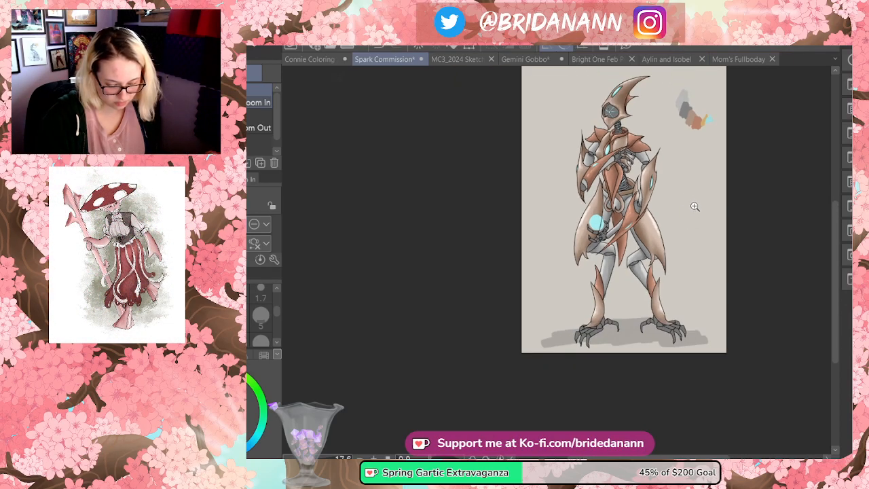
pyautogui.click(668, 234)
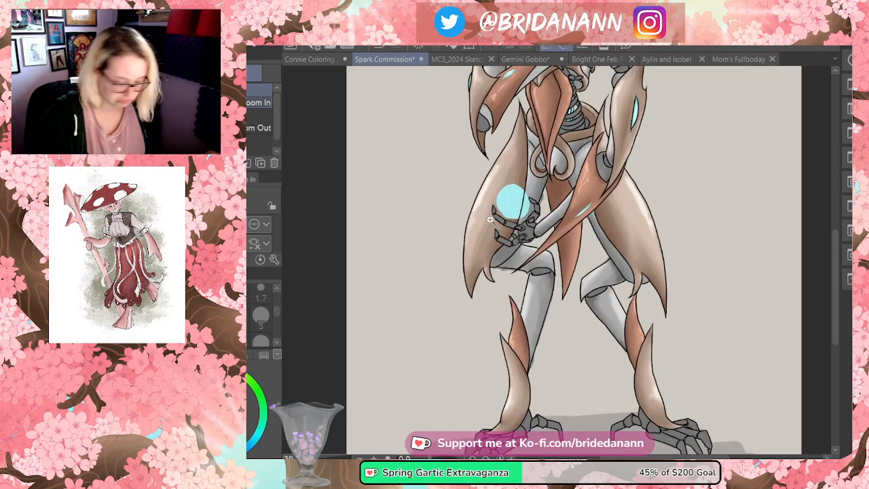
pyautogui.press('j')
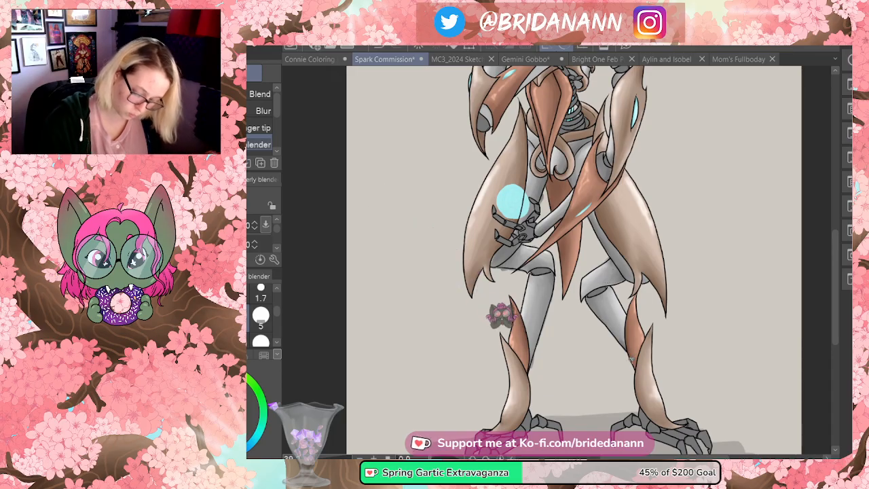
# - Examine the finished light grey shading across the whole figure at several zoom levels
pyautogui.hotkey('ctrl', 'space')
pyautogui.moveTo(551, 268); pyautogui.dragTo(528, 267)
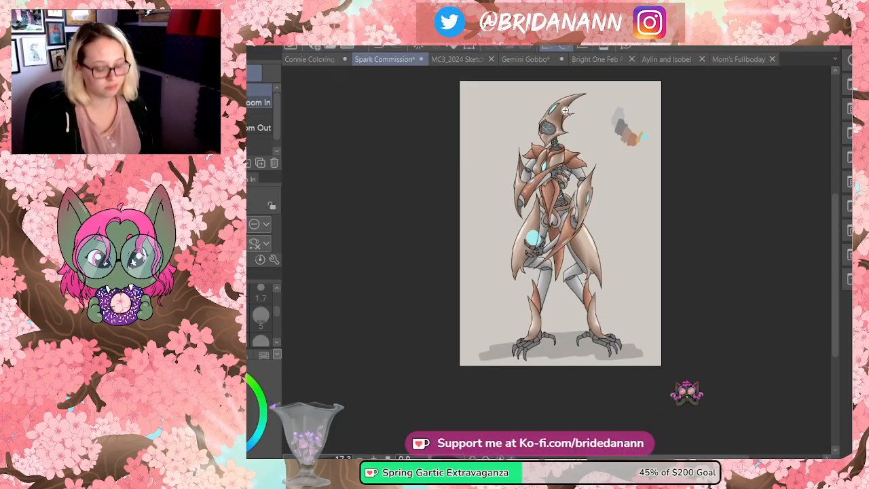
pyautogui.moveTo(568, 112); pyautogui.dragTo(577, 99)
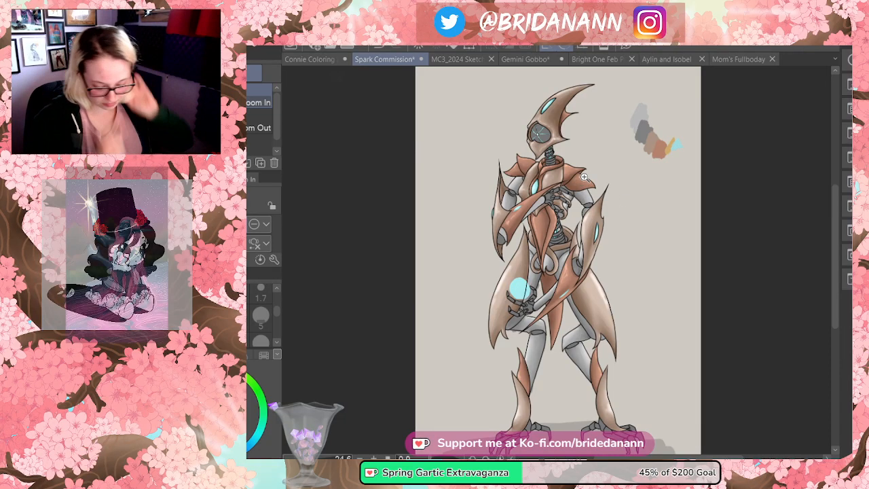
pyautogui.scroll(-2, 664, 243)
pyautogui.click(664, 246)
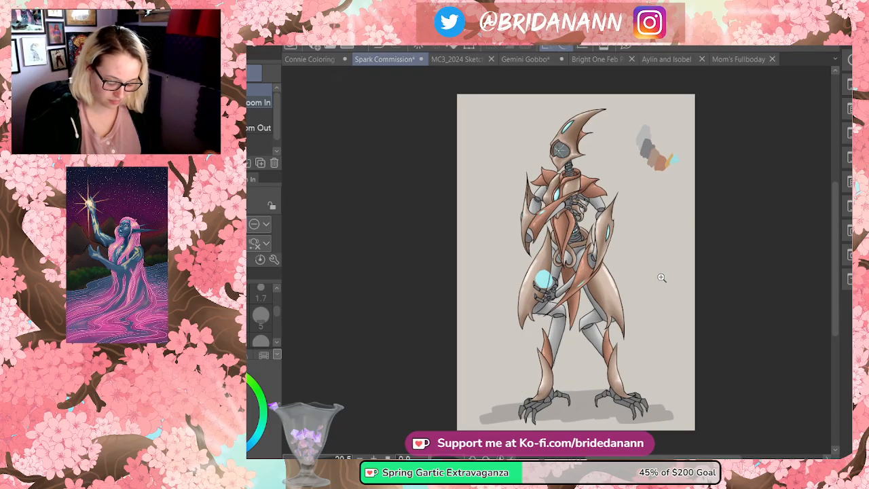
pyautogui.scroll(-3, 688, 305)
pyautogui.scroll(3, 697, 304)
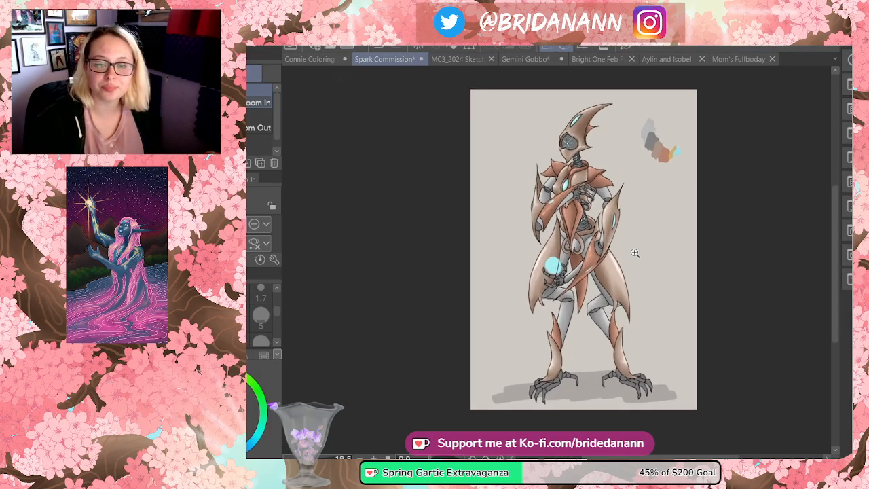
pyautogui.scroll(2, 636, 256)
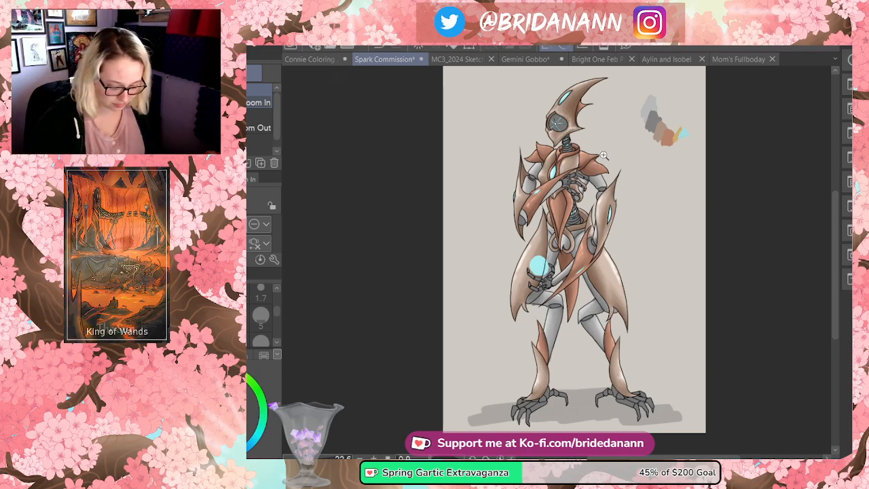
# - Sample the dark grey of the robot's face plate and airbrush soft darker shading around its edges
pyautogui.click(590, 165)
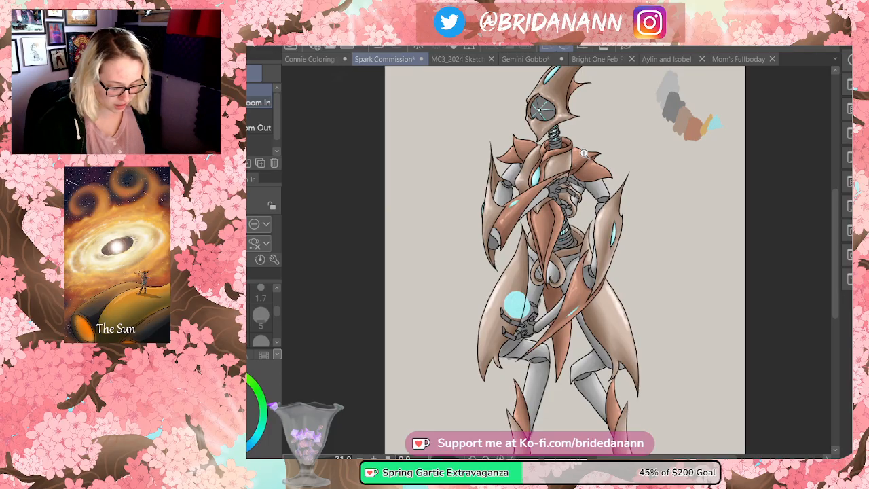
pyautogui.click(529, 69)
pyautogui.click(529, 69)
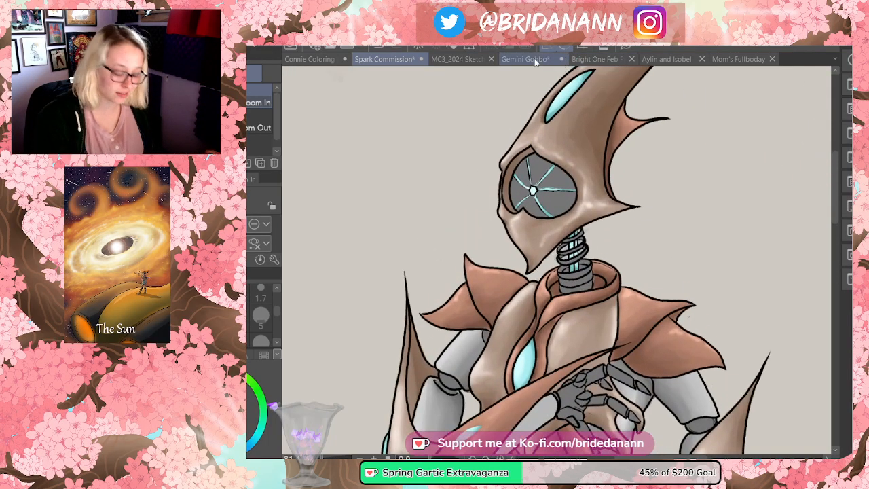
pyautogui.press('i')
pyautogui.click(563, 173)
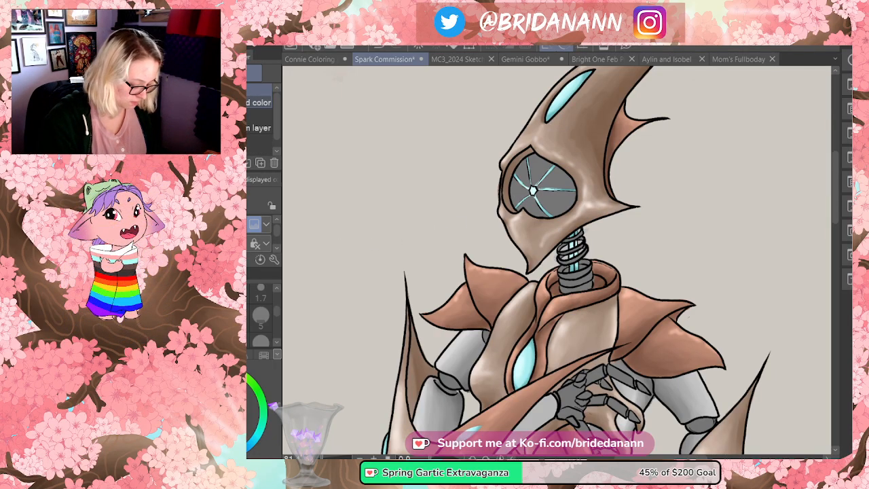
pyautogui.press('b')
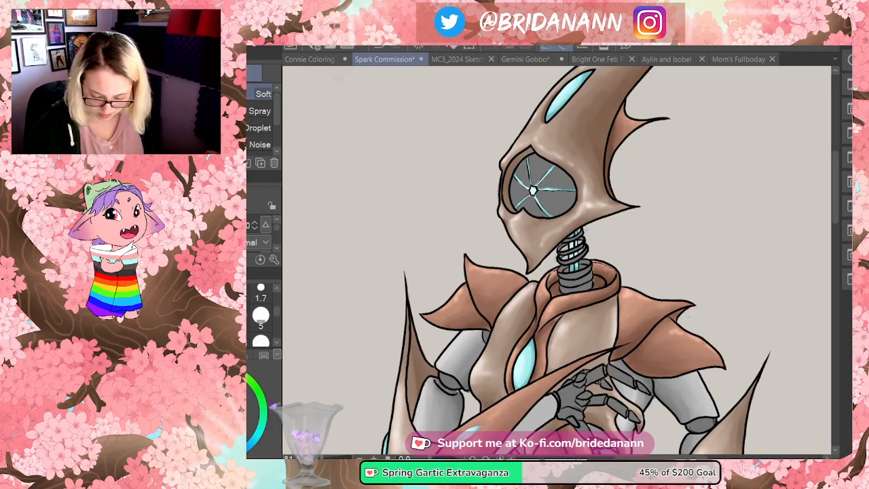
pyautogui.press('k')
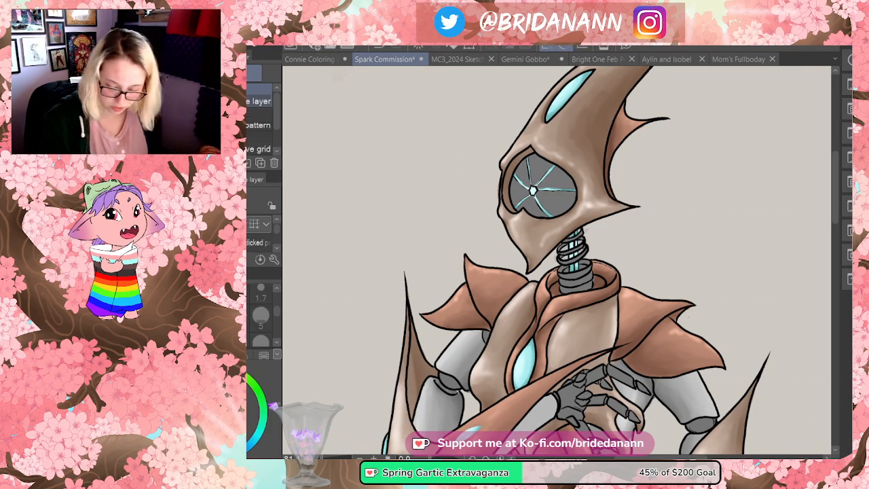
pyautogui.hotkey('ctrl', 'z')
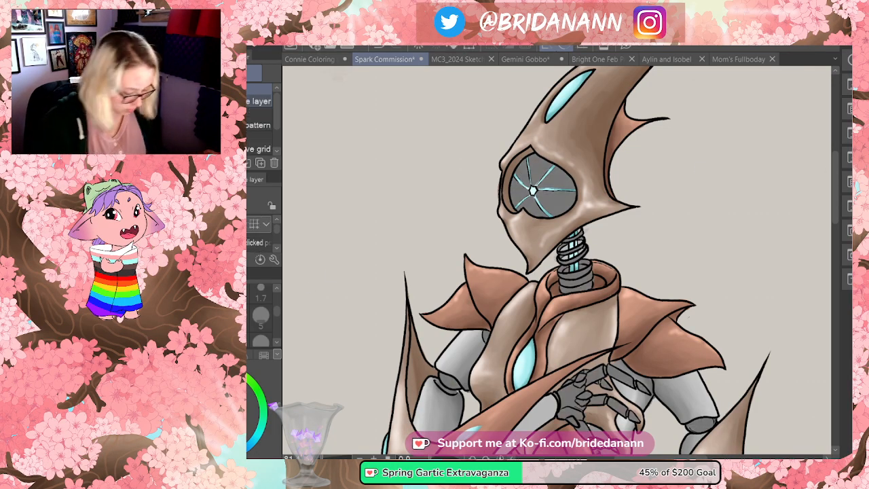
pyautogui.press('b')
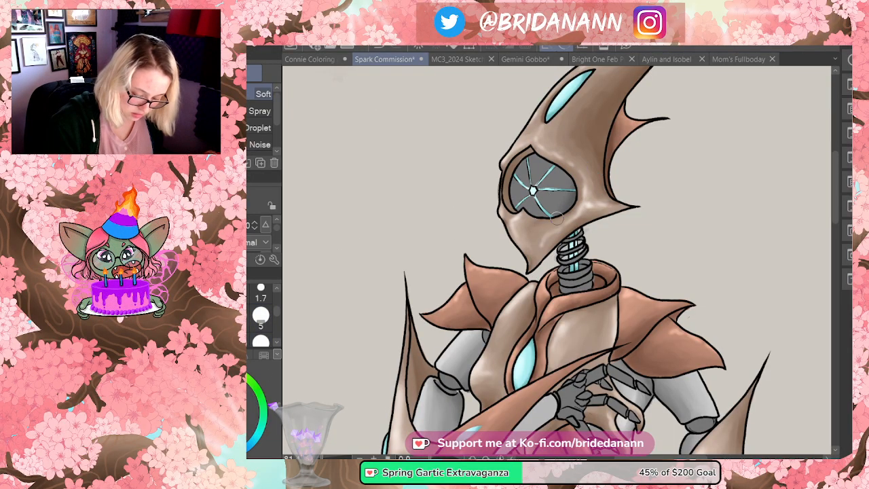
pyautogui.moveTo(529, 162)
pyautogui.mouseDown()
pyautogui.moveTo(554, 163)
pyautogui.moveTo(553, 208)
pyautogui.moveTo(522, 216)
pyautogui.moveTo(561, 206)
pyautogui.moveTo(548, 215)
pyautogui.mouseUp()
pyautogui.moveTo(575, 166)
pyautogui.mouseDown()
pyautogui.moveTo(554, 149)
pyautogui.moveTo(506, 187)
pyautogui.moveTo(523, 208)
pyautogui.mouseUp()
pyautogui.moveTo(579, 203)
pyautogui.mouseDown()
pyautogui.moveTo(577, 187)
pyautogui.moveTo(562, 215)
pyautogui.mouseUp()
pyautogui.moveTo(555, 146)
pyautogui.mouseDown()
pyautogui.moveTo(510, 206)
pyautogui.moveTo(546, 222)
pyautogui.moveTo(584, 192)
pyautogui.moveTo(523, 209)
pyautogui.mouseUp()
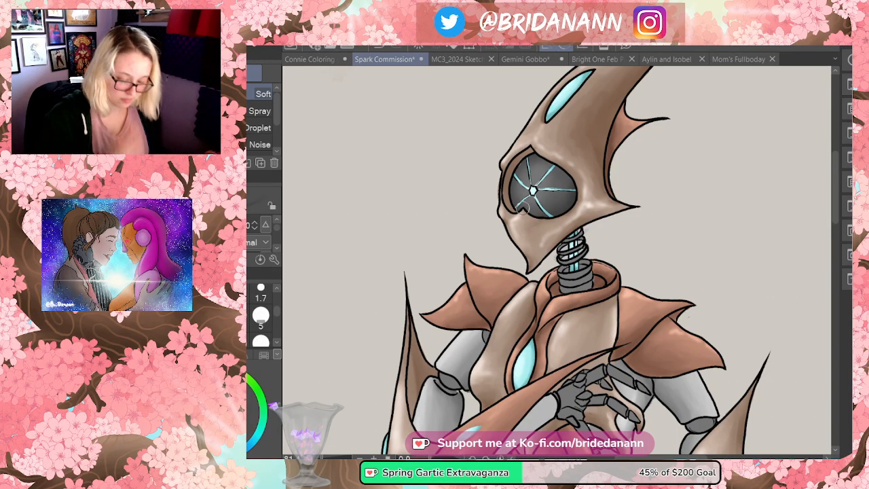
# - Draw fine grey lines radiating from the centre of the face plate with a thin pen
pyautogui.press('alt')
pyautogui.keyDown('alt'); pyautogui.click(536, 178); pyautogui.keyUp('alt')
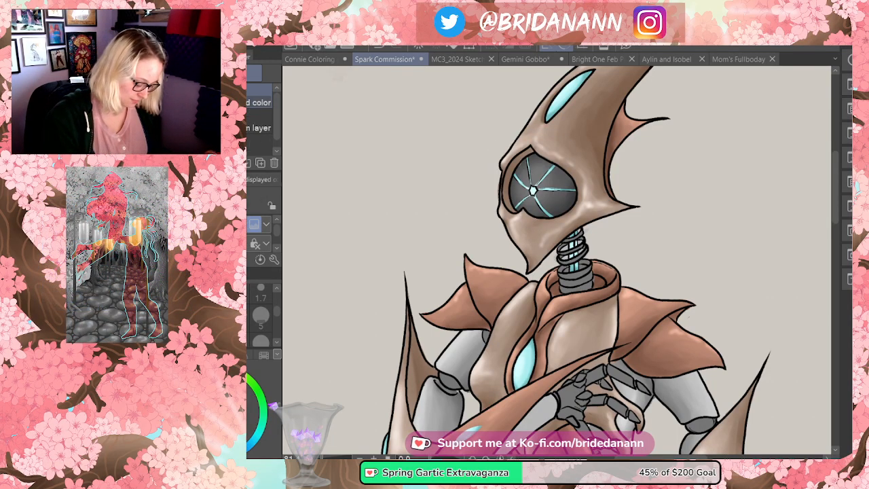
pyautogui.press('p')
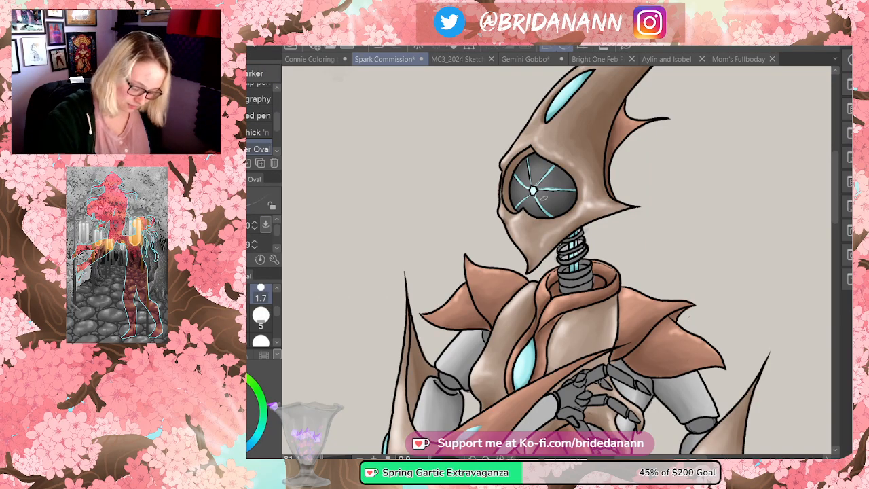
pyautogui.scroll(1, 272, 308)
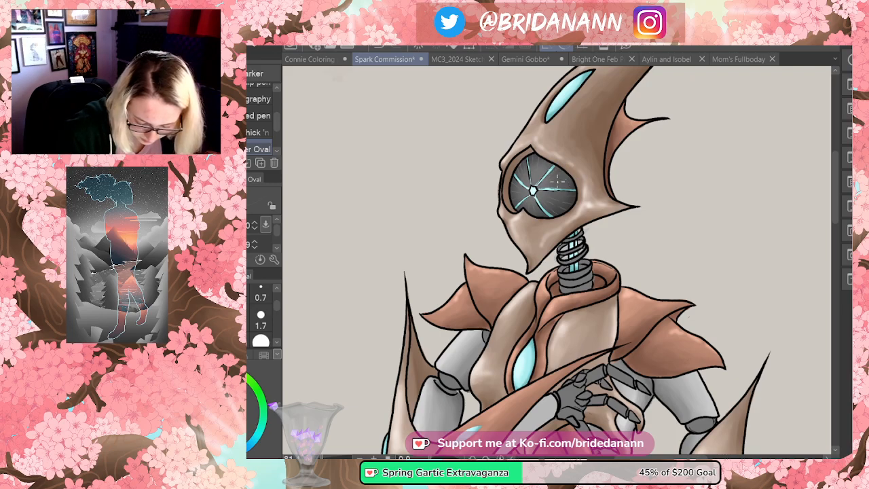
# - Airbrush darker shading onto the dark grey elbow joints and the segmented base of the neck
pyautogui.hotkey('ctrl', 'space')
pyautogui.moveTo(585, 204); pyautogui.dragTo(543, 204)
pyautogui.moveTo(611, 202); pyautogui.dragTo(631, 173)
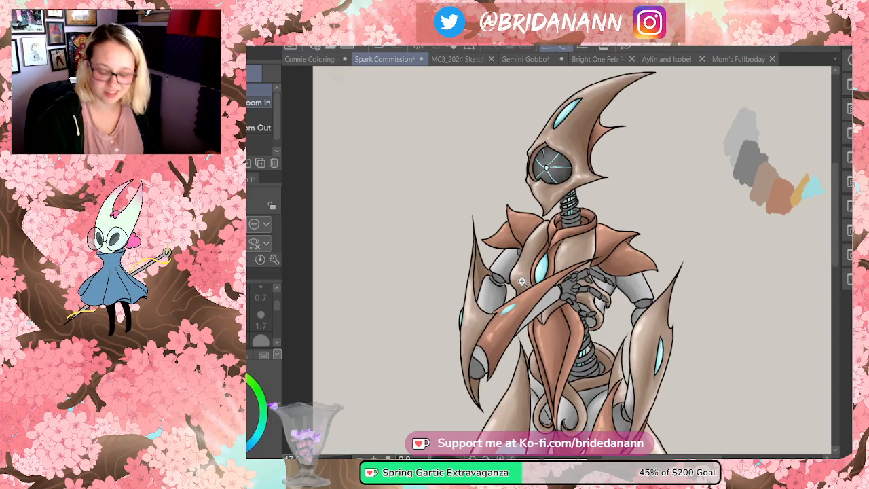
pyautogui.moveTo(648, 232); pyautogui.dragTo(612, 238)
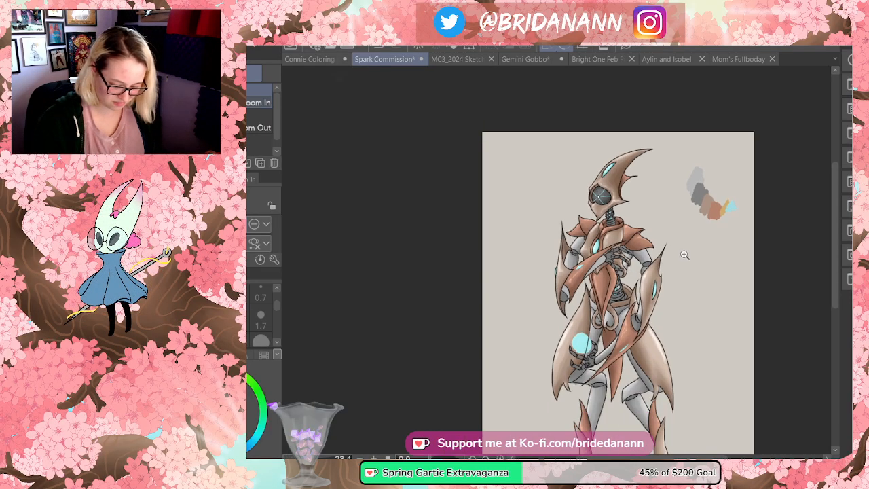
pyautogui.click(662, 338)
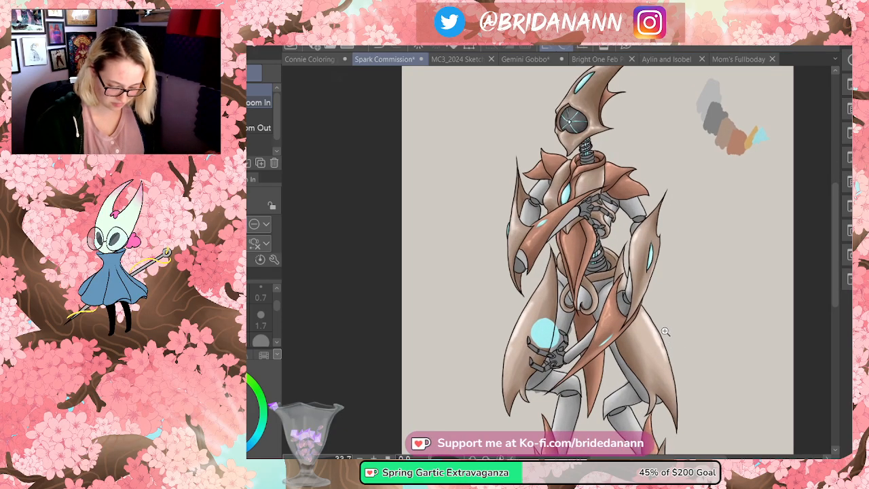
pyautogui.click(609, 144)
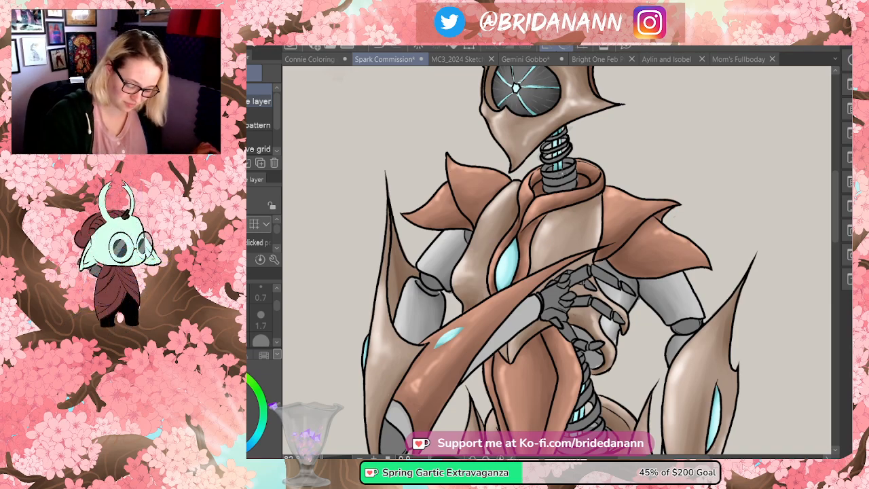
pyautogui.press('i')
pyautogui.click(560, 173)
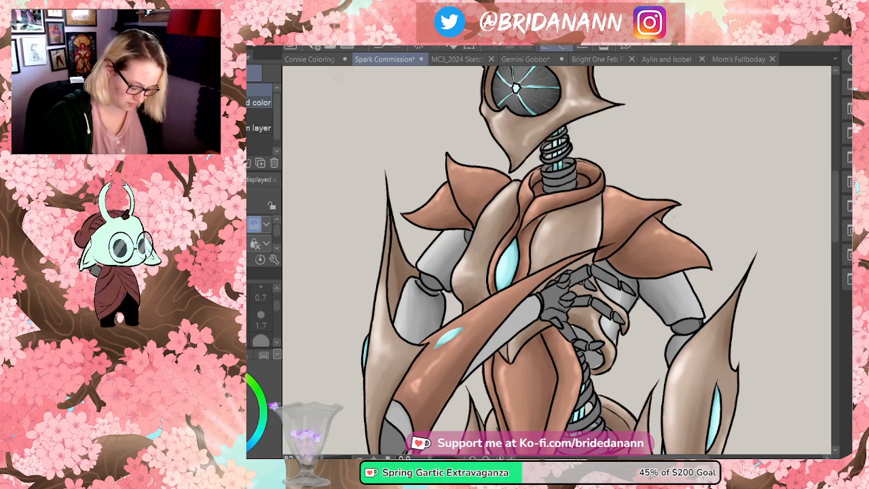
pyautogui.press('k')
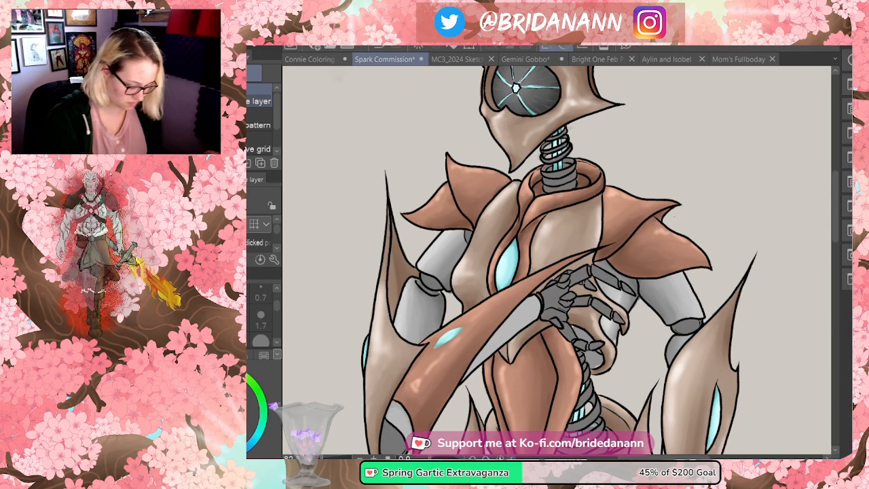
pyautogui.press('b')
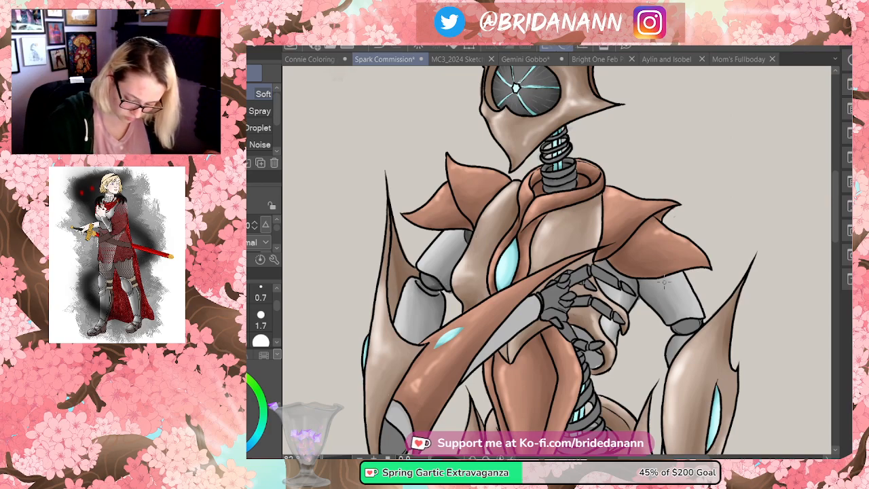
pyautogui.moveTo(684, 328); pyautogui.dragTo(685, 323)
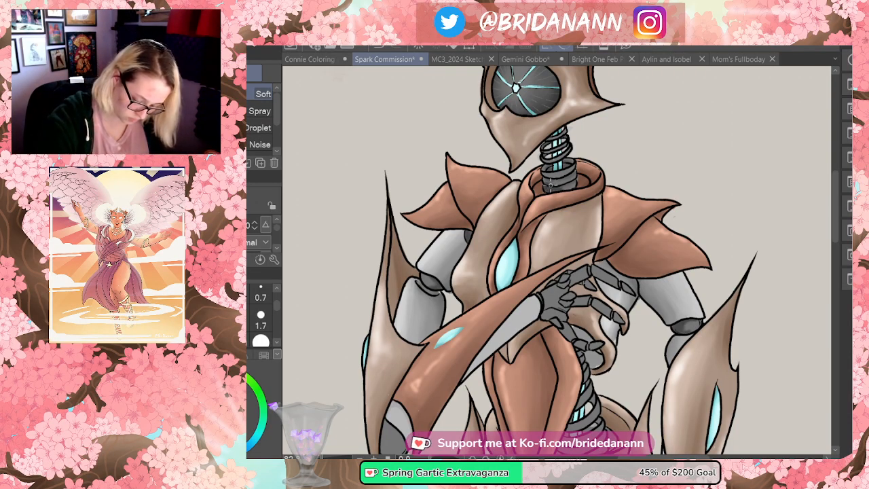
pyautogui.moveTo(573, 175); pyautogui.dragTo(561, 192)
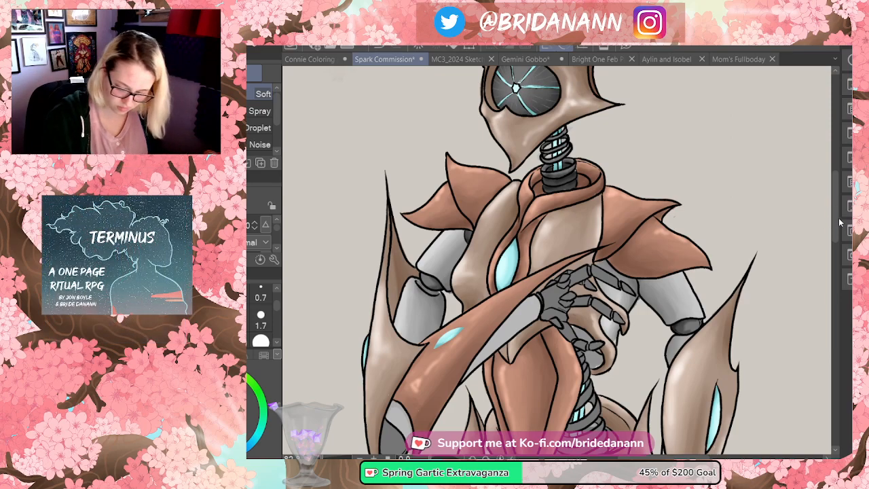
# - Airbrush darker shading onto the waist rings, forearm sockets and knee joints, and begin shading the clawed foot
pyautogui.scroll(-5, 385, 191)
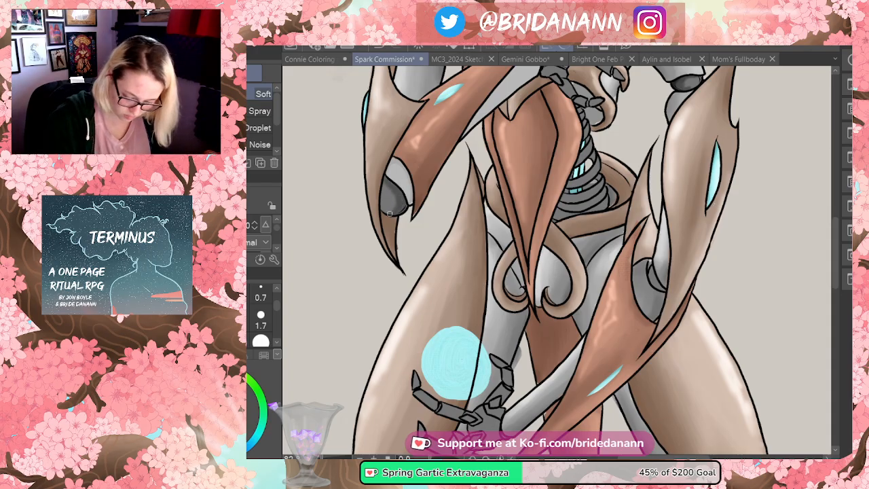
pyautogui.moveTo(612, 183)
pyautogui.mouseDown()
pyautogui.moveTo(584, 205)
pyautogui.moveTo(628, 197)
pyautogui.mouseUp()
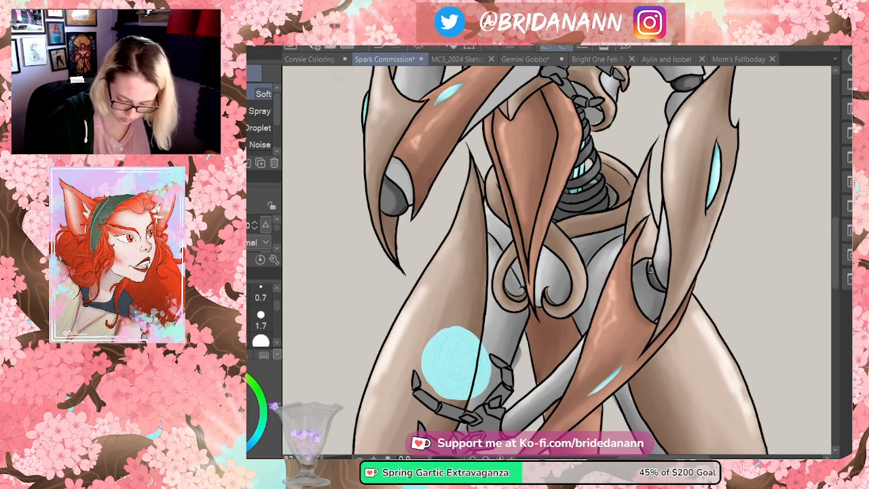
pyautogui.scroll(-3, 837, 267)
pyautogui.scroll(-4, 837, 267)
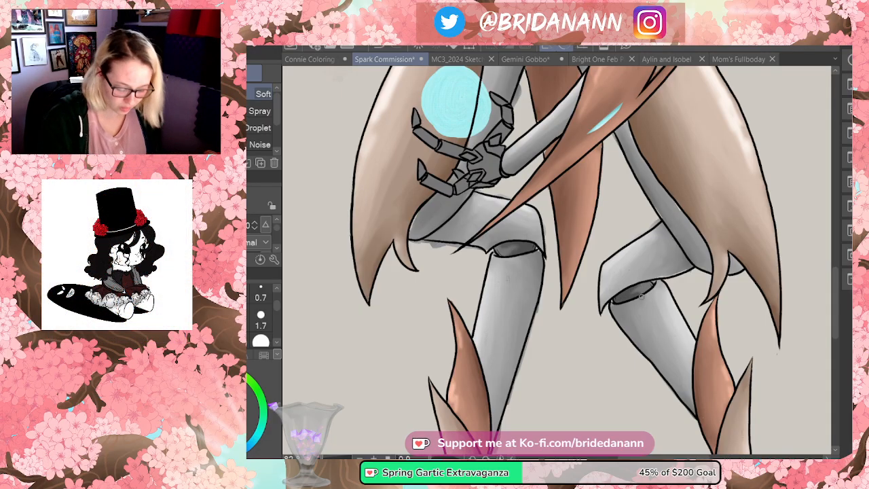
pyautogui.scroll(-6, 726, 211)
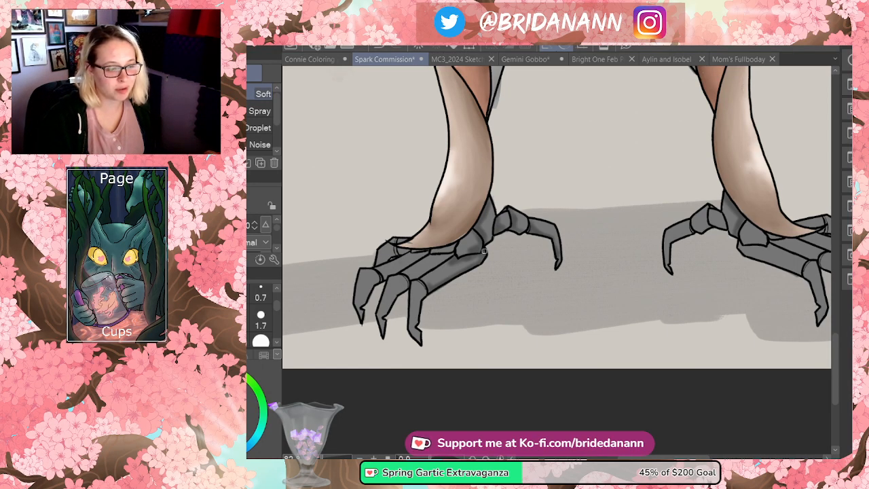
# - Examine the shading on the face plate and dark grey joints across the whole figure at several zoom levels
pyautogui.press('/')
pyautogui.moveTo(513, 240); pyautogui.dragTo(469, 241)
pyautogui.moveTo(838, 305); pyautogui.dragTo(839, 201)
pyautogui.click(527, 120)
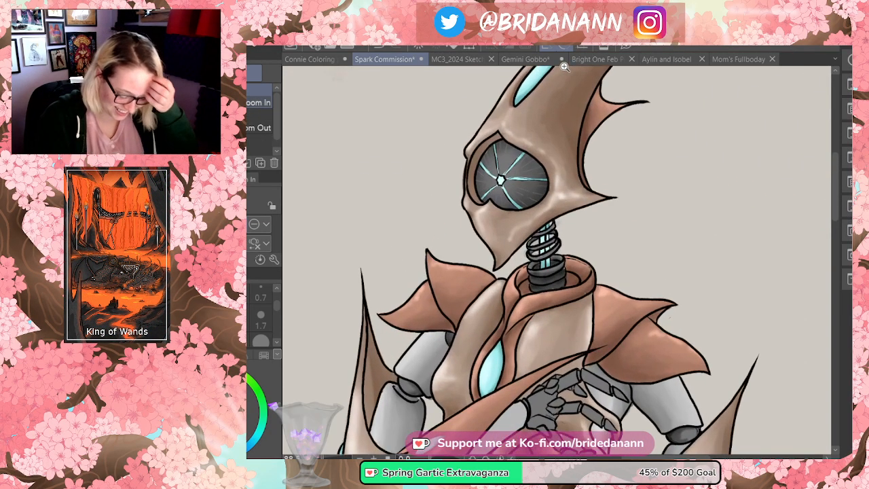
pyautogui.scroll(-3, 527, 120)
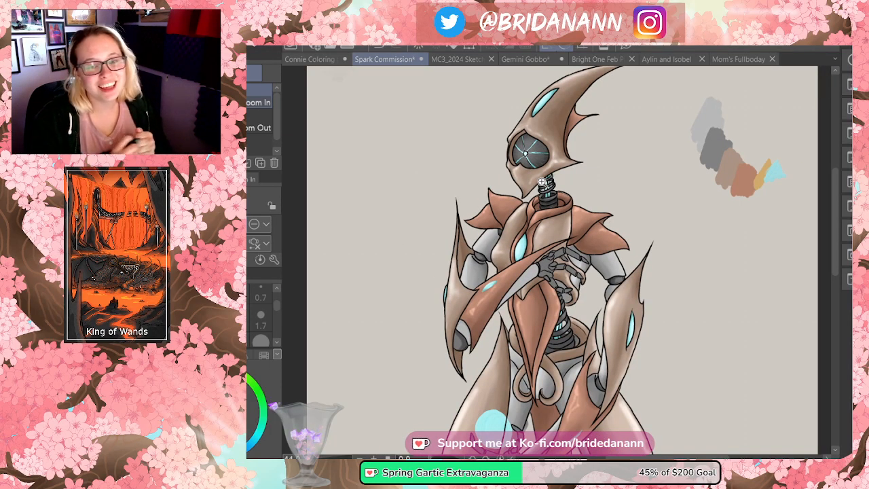
pyautogui.scroll(-3, 596, 213)
pyautogui.scroll(5, 603, 304)
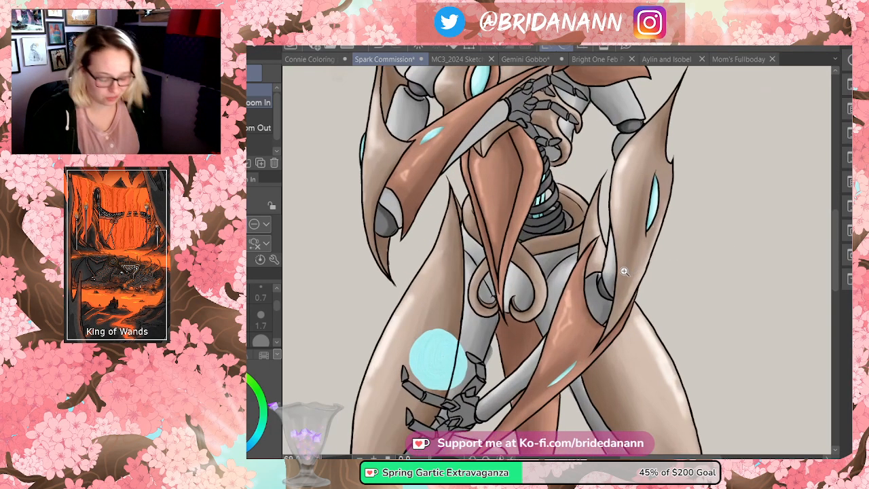
pyautogui.scroll(-5, 623, 272)
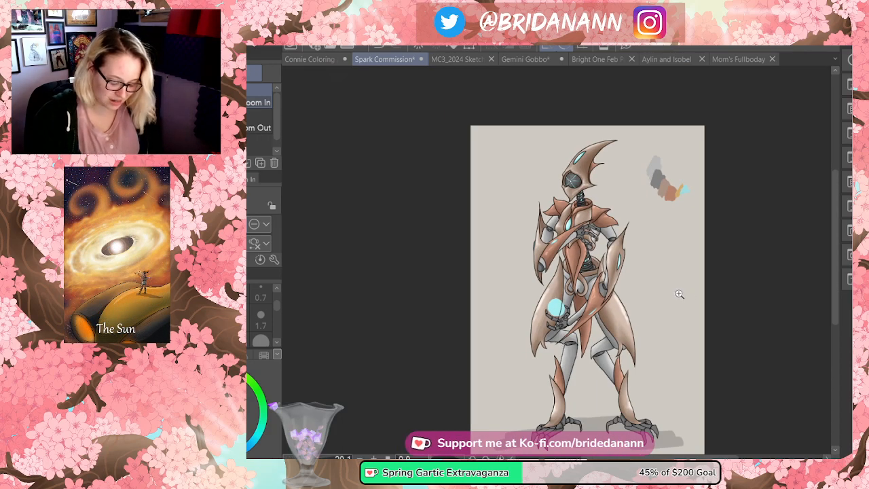
pyautogui.scroll(1, 659, 386)
pyautogui.moveTo(837, 232); pyautogui.dragTo(838, 244)
pyautogui.moveTo(722, 288); pyautogui.dragTo(717, 269)
pyautogui.moveTo(706, 215); pyautogui.dragTo(717, 202)
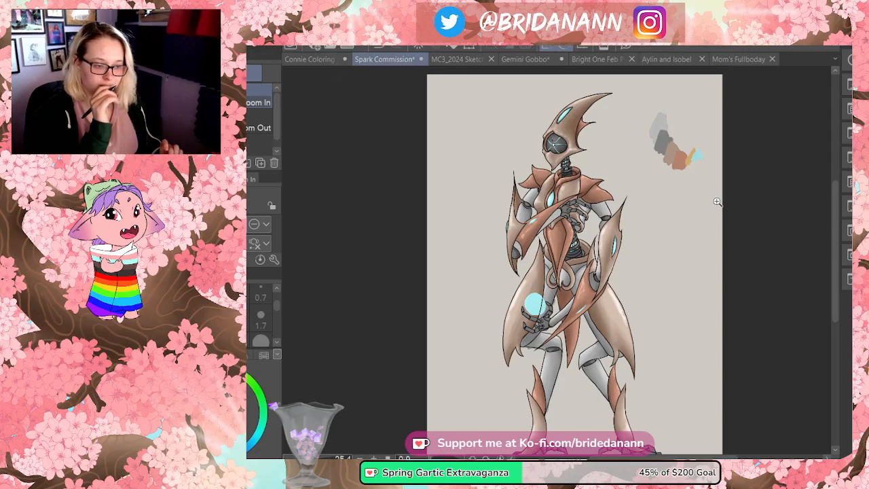
pyautogui.moveTo(835, 219); pyautogui.dragTo(835, 239)
pyautogui.click(523, 272)
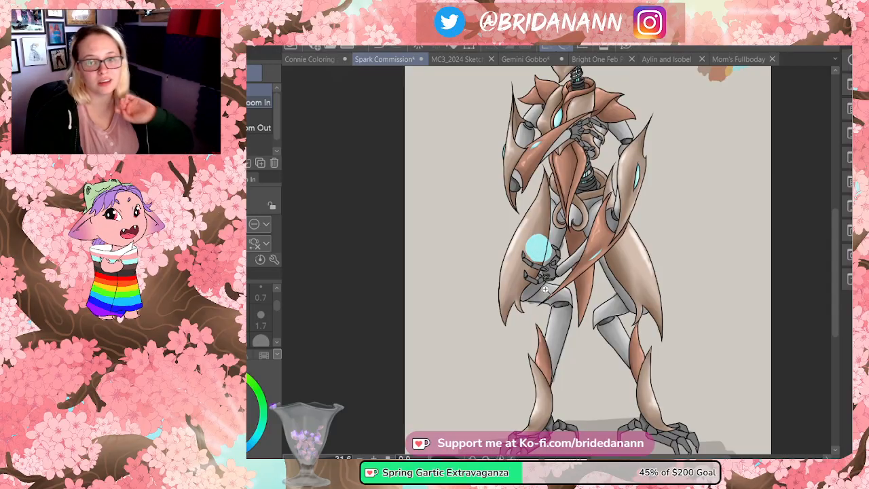
pyautogui.click(545, 257)
pyautogui.hotkey('ctrl', '0')
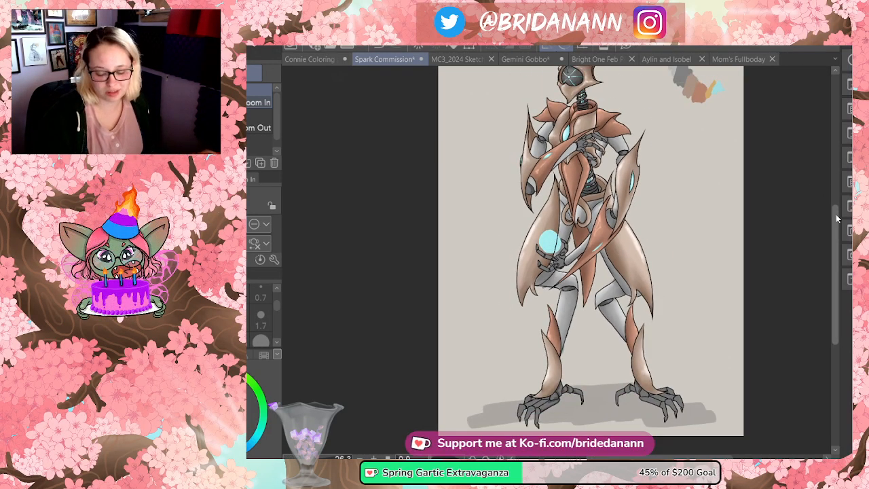
pyautogui.scroll(2, 672, 272)
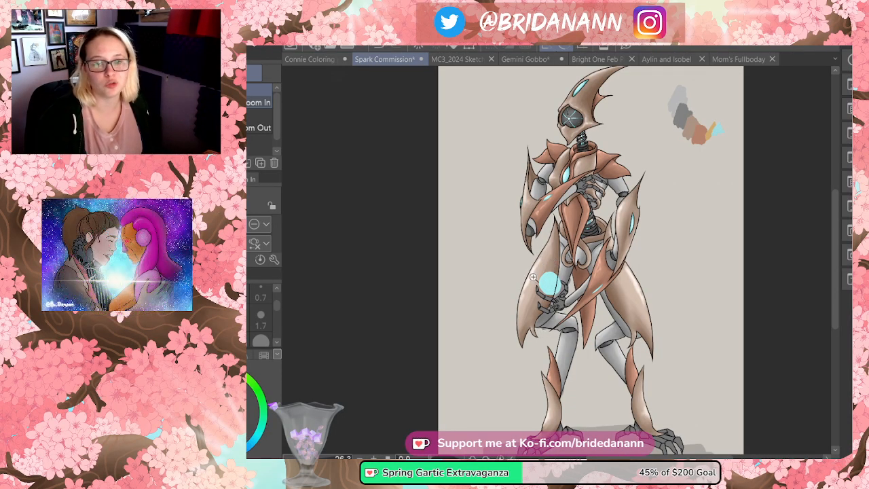
pyautogui.scroll(-2, 609, 318)
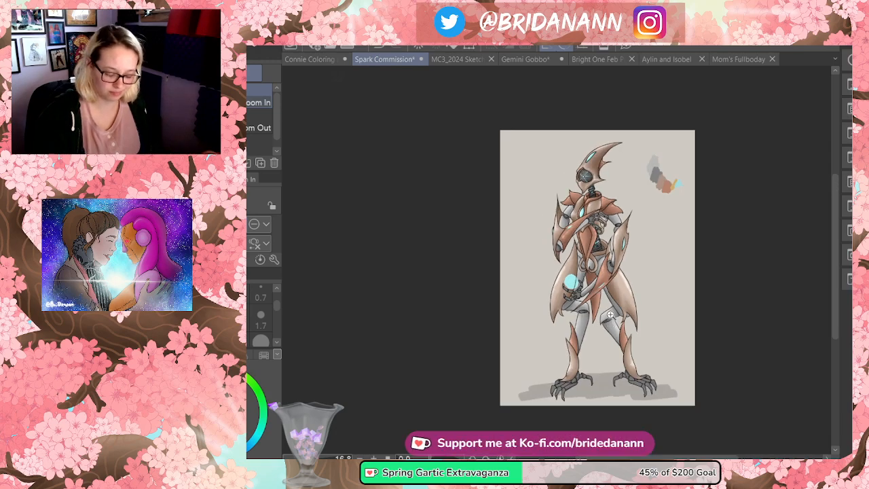
pyautogui.scroll(-1, 609, 318)
pyautogui.scroll(3, 638, 277)
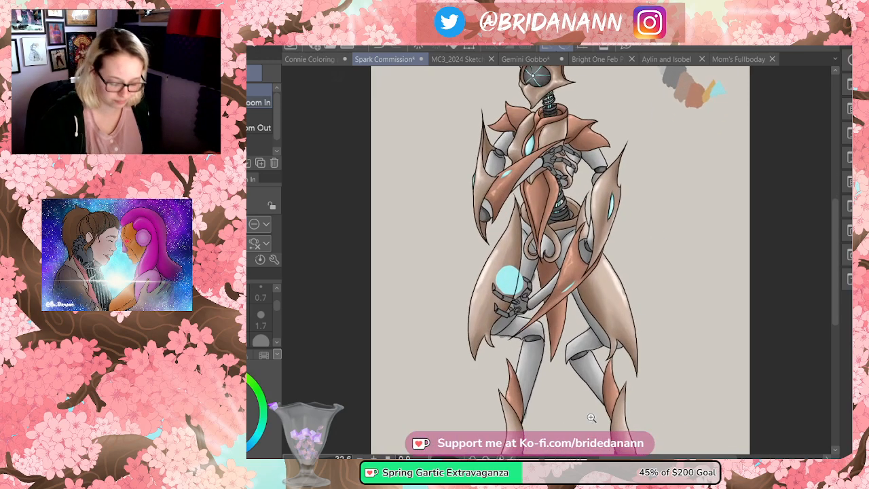
pyautogui.scroll(-1, 552, 385)
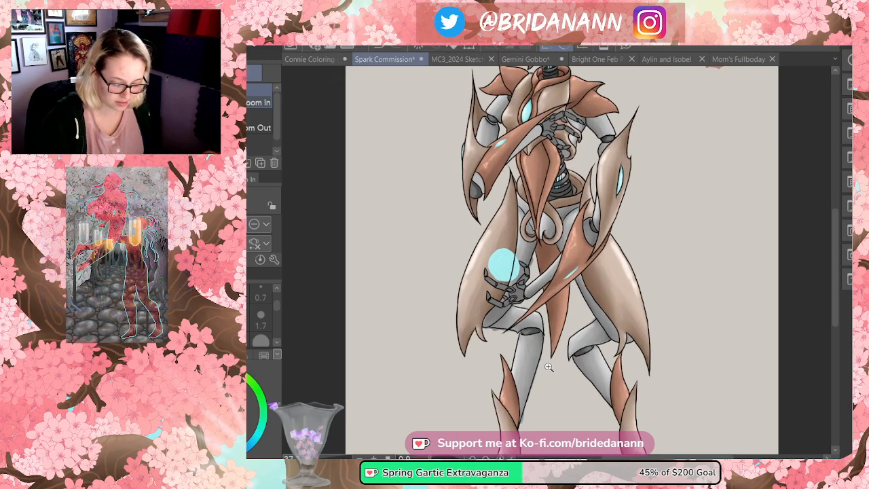
# - Airbrush darker shading onto the toes and claws of both dark grey feet
pyautogui.scroll(3, 538, 377)
pyautogui.moveTo(538, 378); pyautogui.dragTo(562, 372)
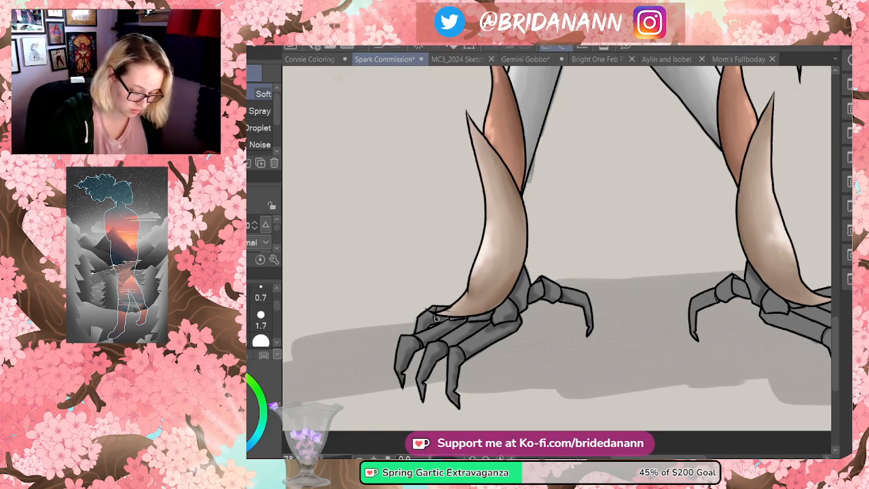
pyautogui.moveTo(662, 457); pyautogui.dragTo(692, 457)
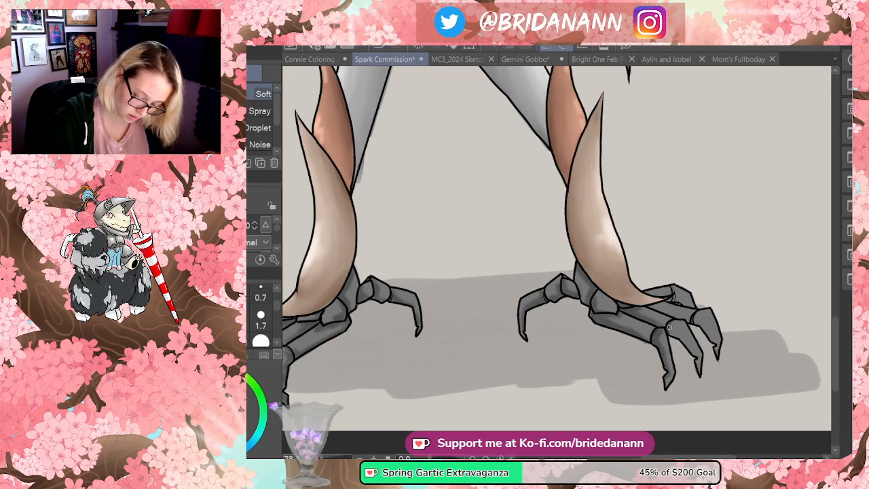
pyautogui.moveTo(698, 324); pyautogui.dragTo(716, 351)
pyautogui.moveTo(667, 312); pyautogui.dragTo(680, 318)
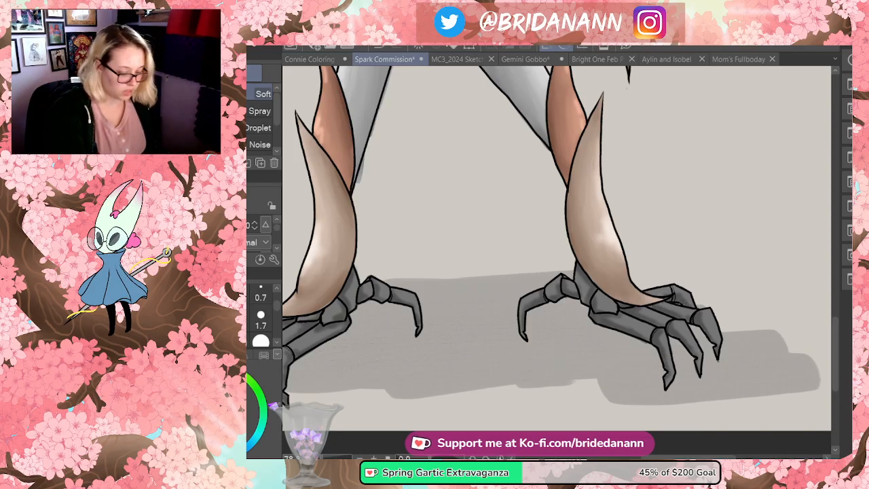
# - Examine the shading of the dark grey parts from head to feet, both close up and across the whole figure
pyautogui.hotkey('ctrl', 'space')
pyautogui.moveTo(627, 256); pyautogui.dragTo(590, 314)
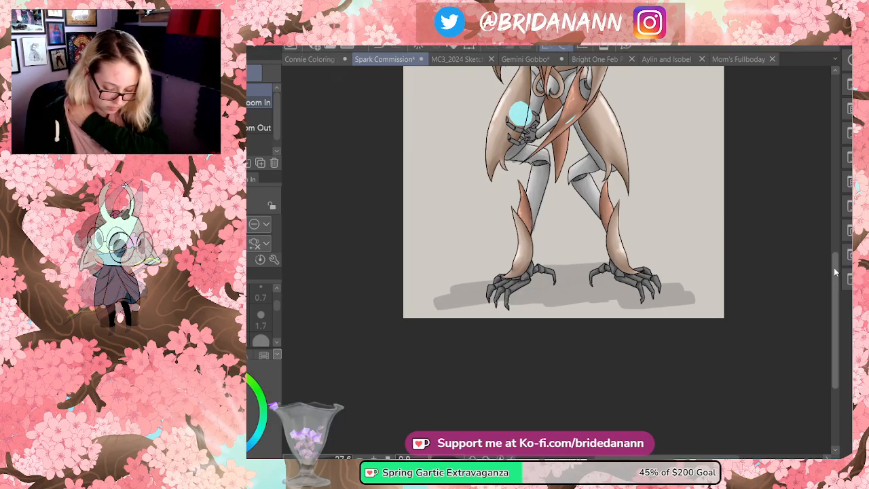
pyautogui.moveTo(835, 268); pyautogui.dragTo(846, 204)
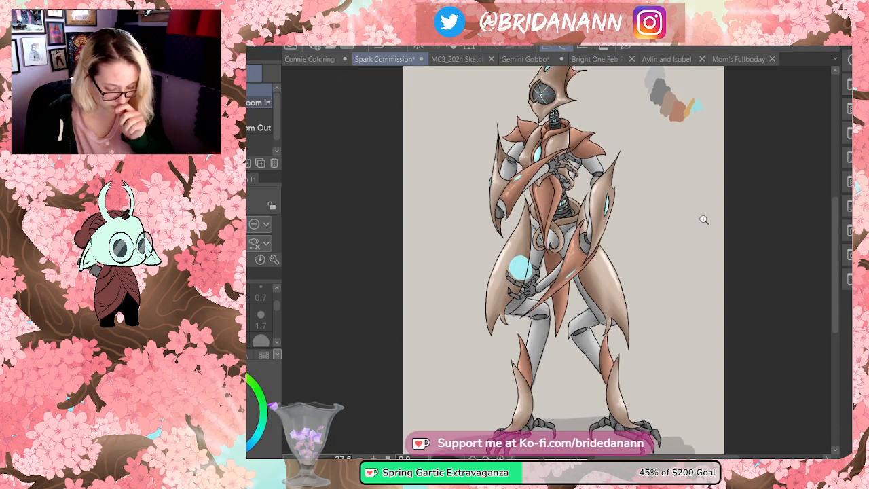
pyautogui.scroll(-1, 702, 220)
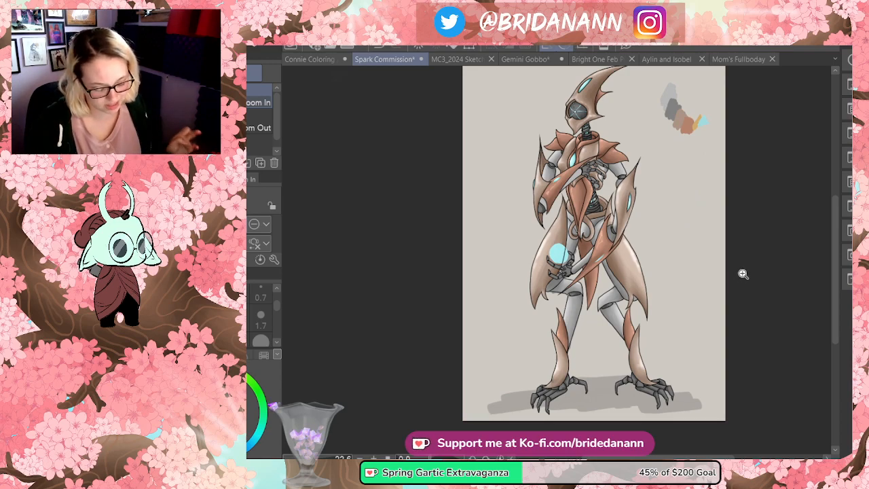
pyautogui.scroll(-1, 741, 268)
pyautogui.scroll(6, 679, 326)
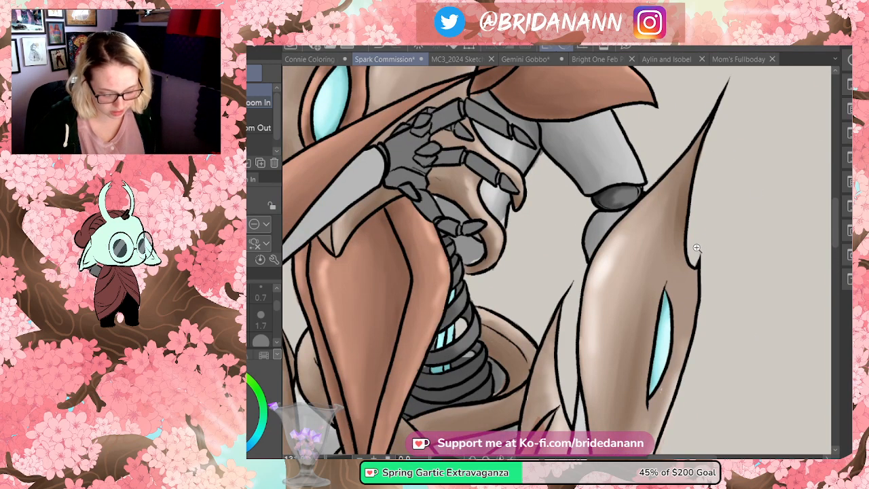
pyautogui.scroll(2, 678, 285)
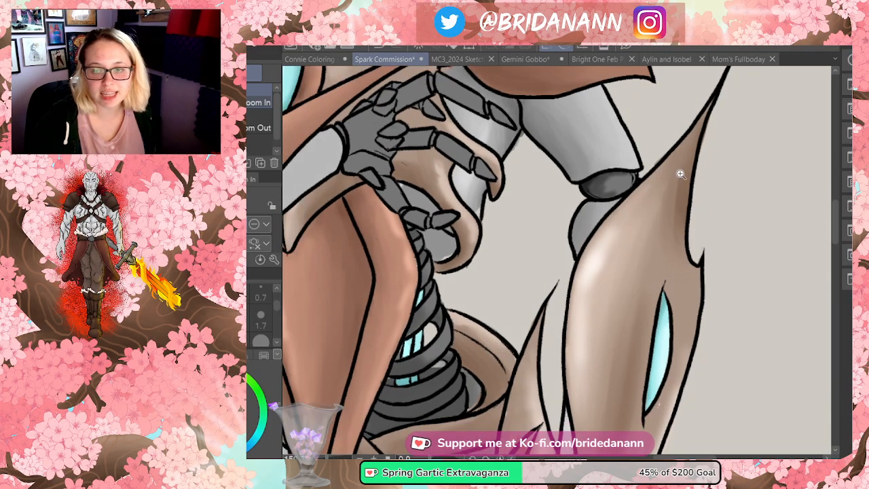
pyautogui.scroll(-5, 615, 213)
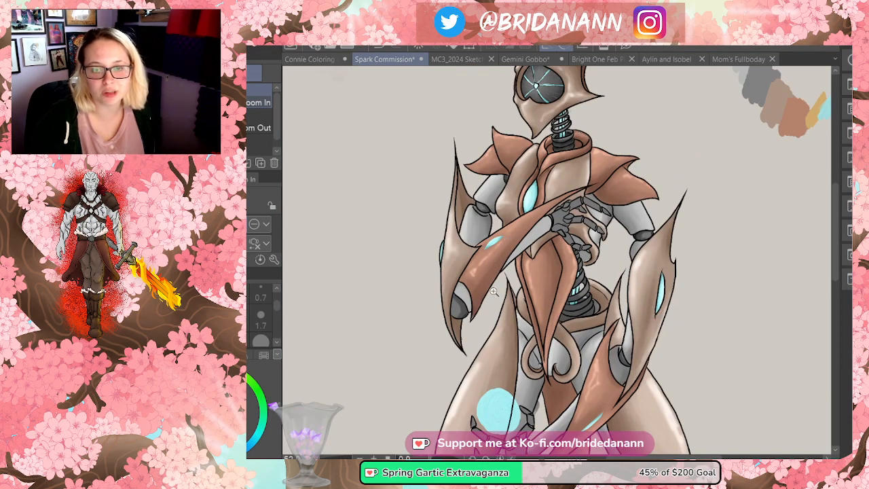
pyautogui.scroll(2, 489, 244)
pyautogui.scroll(-5, 509, 245)
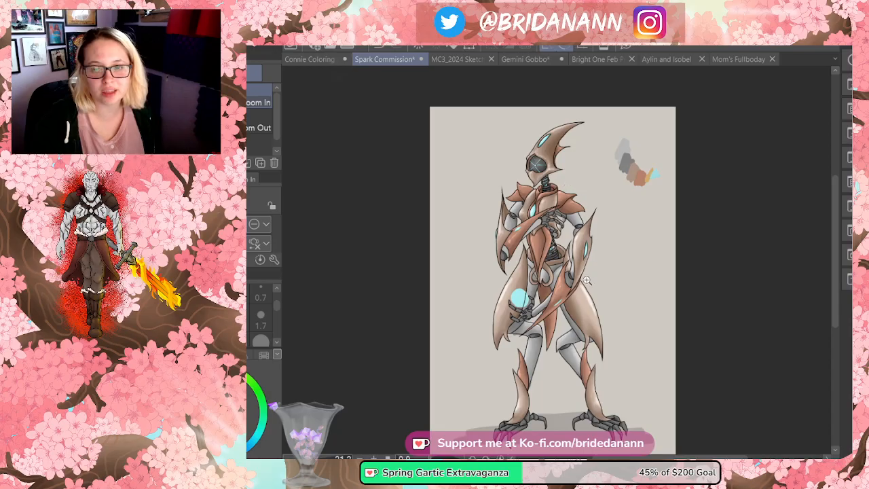
pyautogui.scroll(-4, 530, 213)
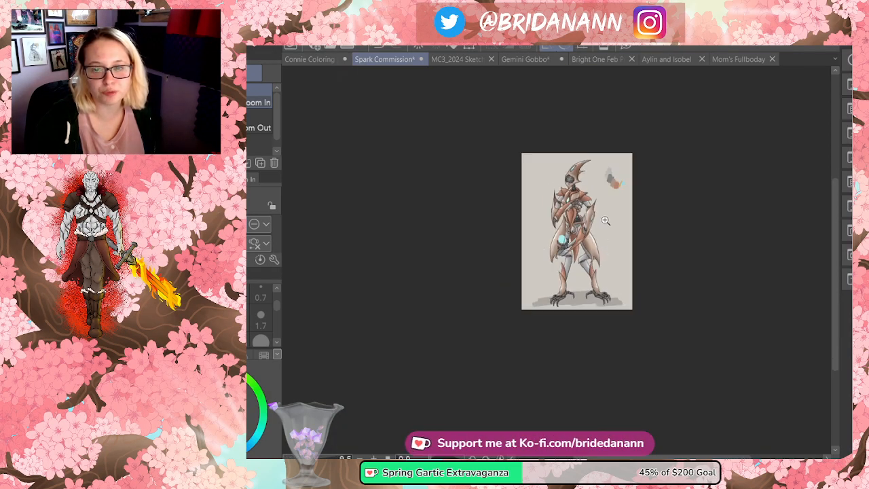
pyautogui.scroll(8, 568, 194)
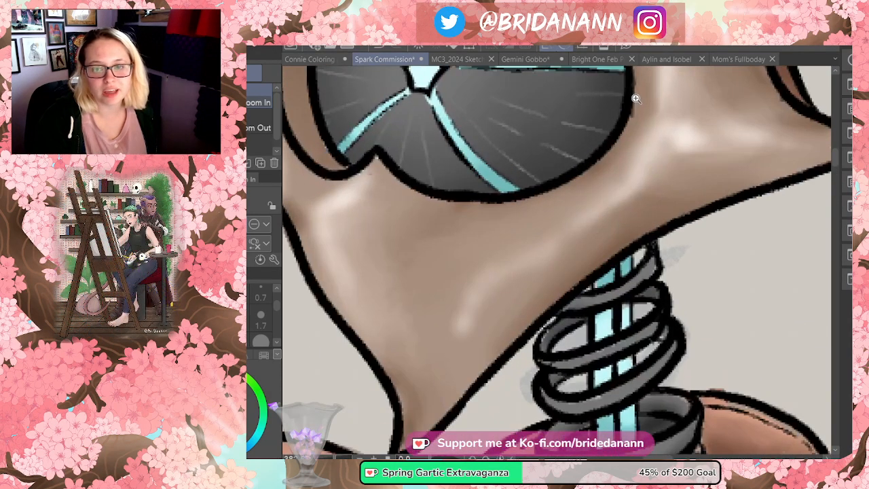
pyautogui.scroll(-6, 600, 176)
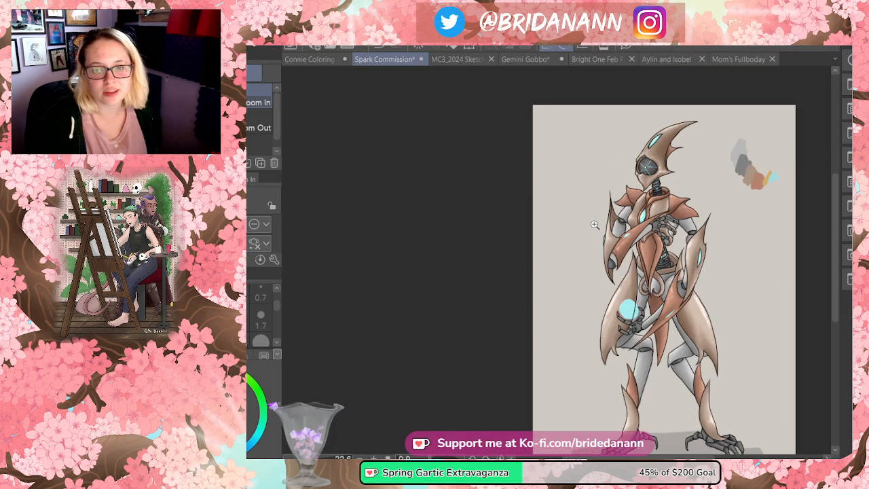
pyautogui.moveTo(699, 456); pyautogui.dragTo(715, 452)
pyautogui.moveTo(836, 214); pyautogui.dragTo(833, 255)
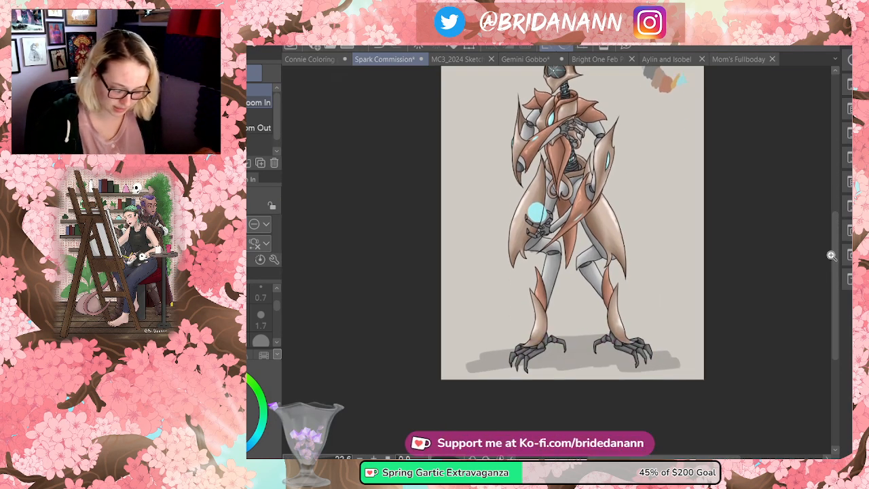
pyautogui.moveTo(592, 340); pyautogui.dragTo(601, 307)
pyautogui.scroll(-3, 627, 340)
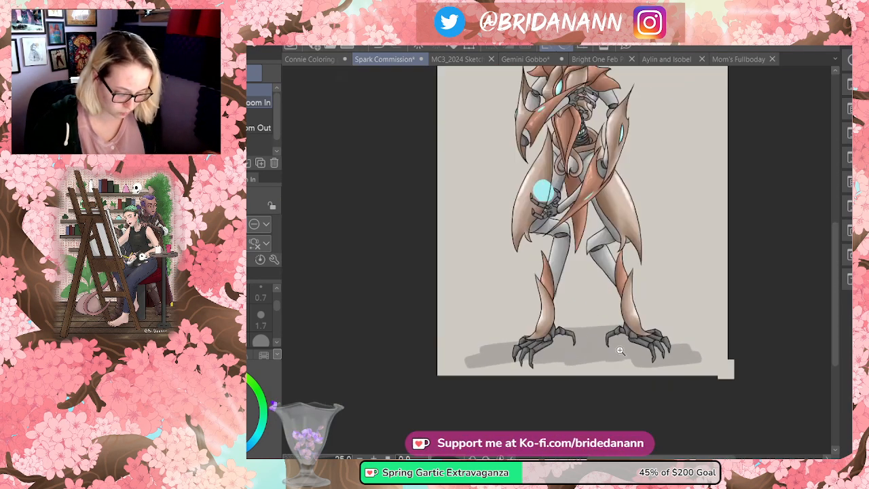
# - Airbrush darker shading onto the fingers, thumb and palm of the dark grey hand held in front of the chest
pyautogui.scroll(5, 601, 128)
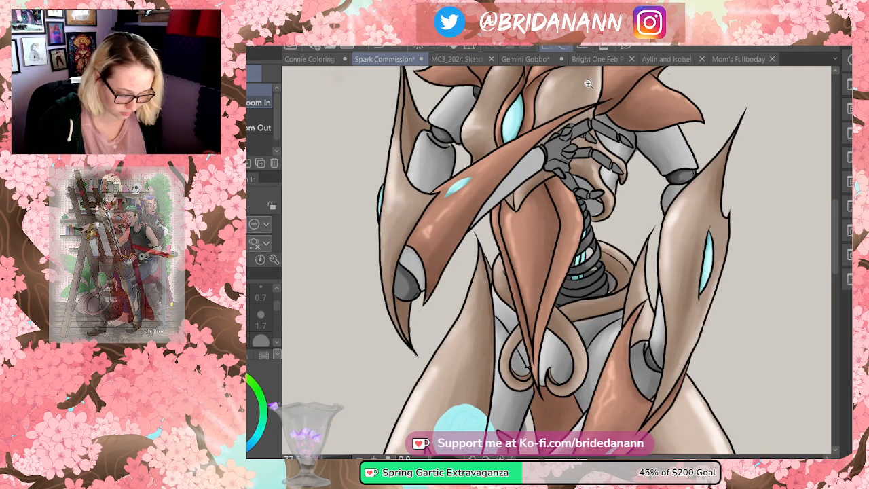
pyautogui.scroll(-4, 589, 89)
pyautogui.scroll(4, 601, 128)
pyautogui.click(601, 128)
pyautogui.press('b')
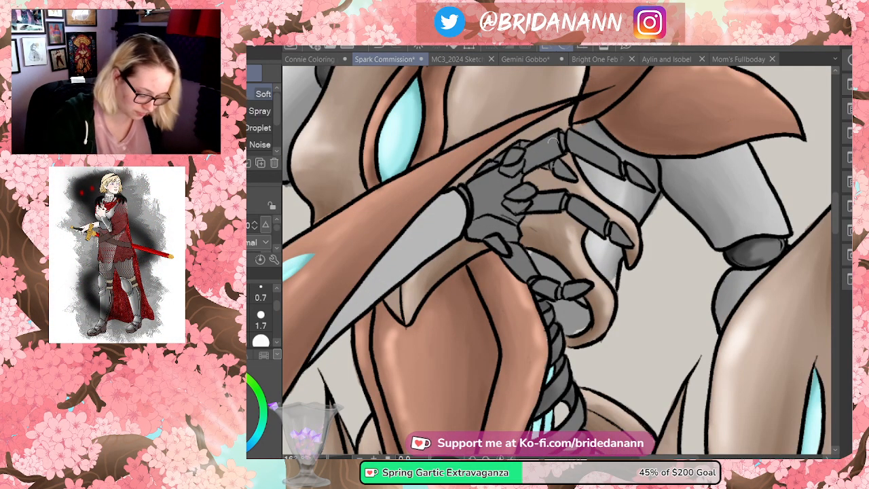
pyautogui.moveTo(569, 139)
pyautogui.mouseDown()
pyautogui.moveTo(630, 184)
pyautogui.moveTo(621, 167)
pyautogui.moveTo(645, 194)
pyautogui.mouseUp()
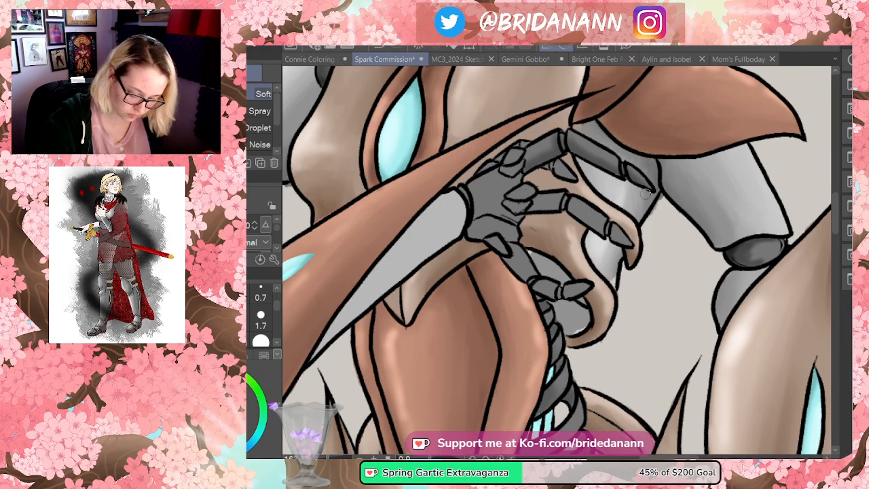
pyautogui.moveTo(523, 212)
pyautogui.mouseDown()
pyautogui.moveTo(553, 212)
pyautogui.moveTo(568, 189)
pyautogui.moveTo(570, 216)
pyautogui.moveTo(571, 207)
pyautogui.moveTo(635, 255)
pyautogui.mouseUp()
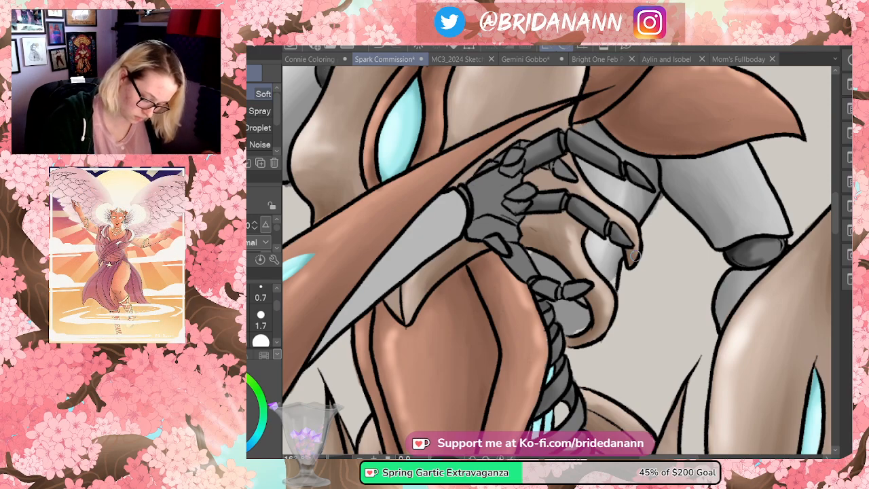
pyautogui.moveTo(469, 189)
pyautogui.mouseDown()
pyautogui.moveTo(468, 231)
pyautogui.moveTo(489, 239)
pyautogui.moveTo(521, 231)
pyautogui.moveTo(522, 219)
pyautogui.moveTo(499, 212)
pyautogui.moveTo(521, 214)
pyautogui.moveTo(529, 193)
pyautogui.mouseUp()
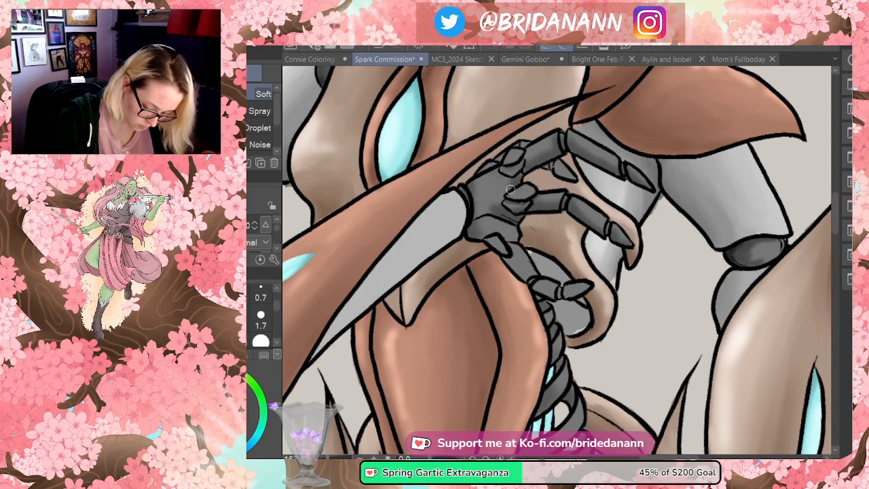
pyautogui.moveTo(547, 165); pyautogui.dragTo(570, 178)
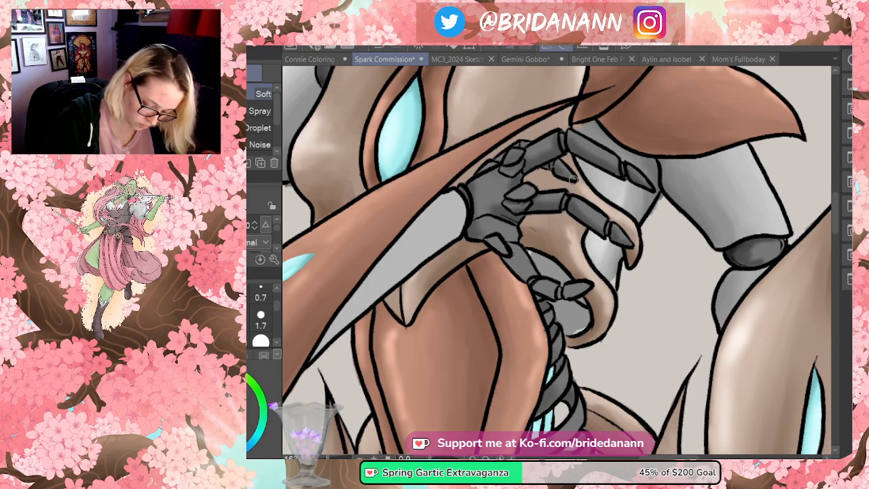
pyautogui.moveTo(507, 239)
pyautogui.mouseDown()
pyautogui.moveTo(537, 284)
pyautogui.moveTo(579, 284)
pyautogui.mouseUp()
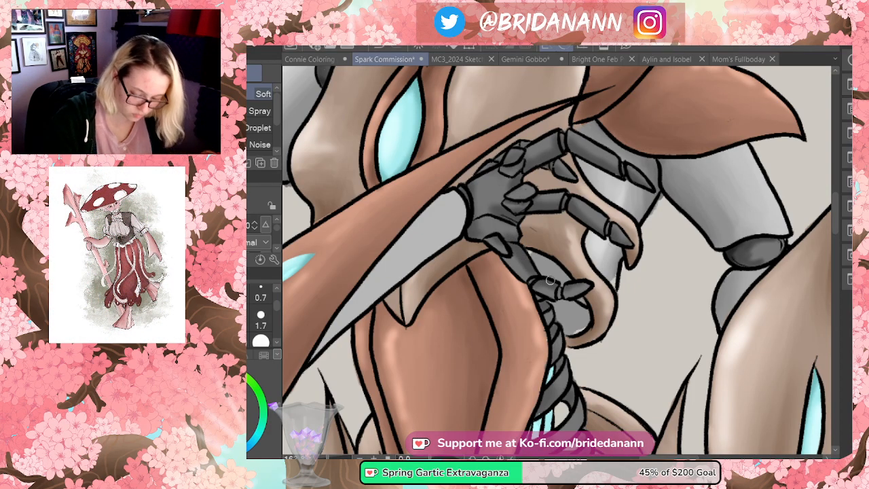
# - Airbrush darker shading onto the fingers and palm of the dark grey hand beneath the cyan orb
pyautogui.moveTo(836, 211); pyautogui.dragTo(835, 291)
pyautogui.moveTo(683, 457); pyautogui.dragTo(657, 457)
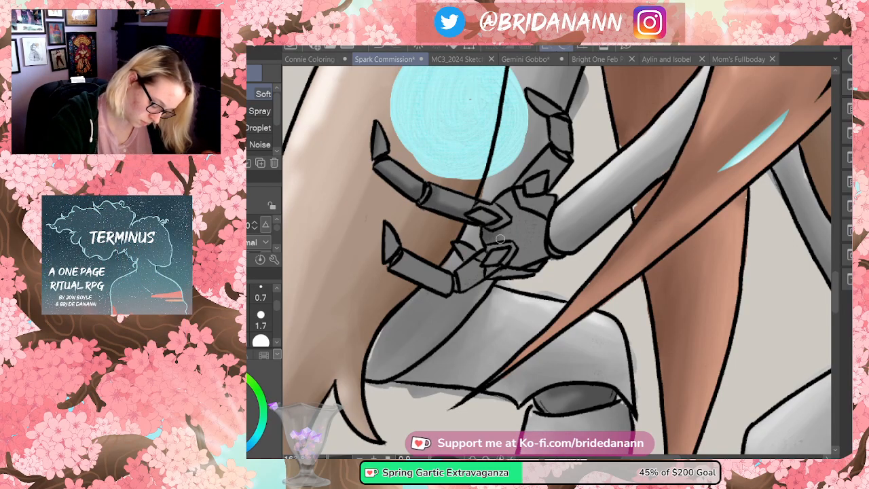
pyautogui.moveTo(396, 263)
pyautogui.mouseDown()
pyautogui.moveTo(445, 289)
pyautogui.moveTo(461, 277)
pyautogui.moveTo(455, 291)
pyautogui.moveTo(492, 270)
pyautogui.moveTo(482, 267)
pyautogui.moveTo(541, 261)
pyautogui.moveTo(464, 258)
pyautogui.mouseUp()
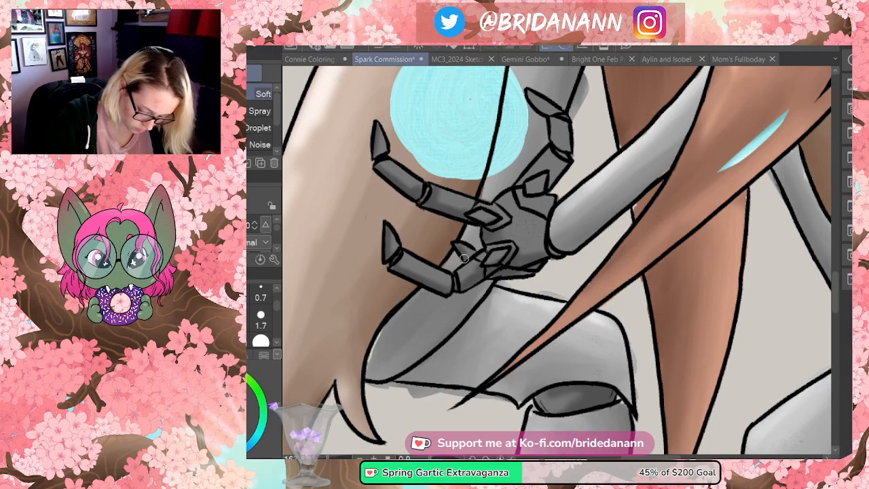
pyautogui.moveTo(533, 216)
pyautogui.mouseDown()
pyautogui.moveTo(532, 245)
pyautogui.moveTo(551, 197)
pyautogui.moveTo(535, 193)
pyautogui.moveTo(543, 173)
pyautogui.moveTo(548, 181)
pyautogui.moveTo(568, 155)
pyautogui.moveTo(548, 96)
pyautogui.moveTo(570, 133)
pyautogui.moveTo(551, 167)
pyautogui.moveTo(560, 173)
pyautogui.moveTo(540, 199)
pyautogui.moveTo(545, 252)
pyautogui.mouseUp()
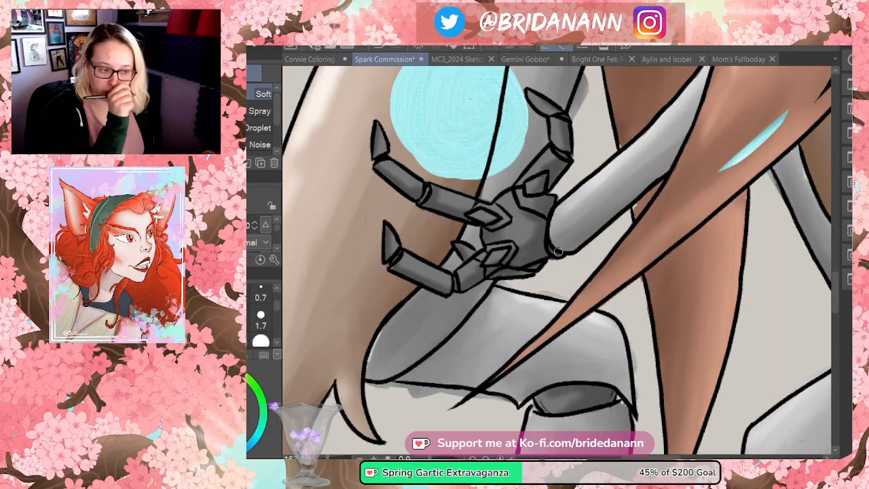
# - Airbrush soft lighter grey highlights onto the chest-level hand, the elbow joints and the neck rings
pyautogui.hotkey('ctrl', 'space')
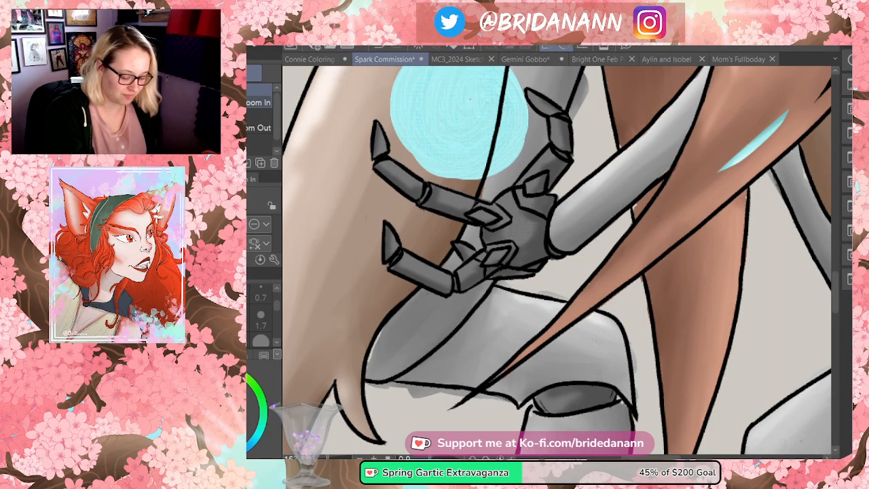
pyautogui.moveTo(526, 229); pyautogui.dragTo(492, 280)
pyautogui.moveTo(830, 282); pyautogui.dragTo(826, 230)
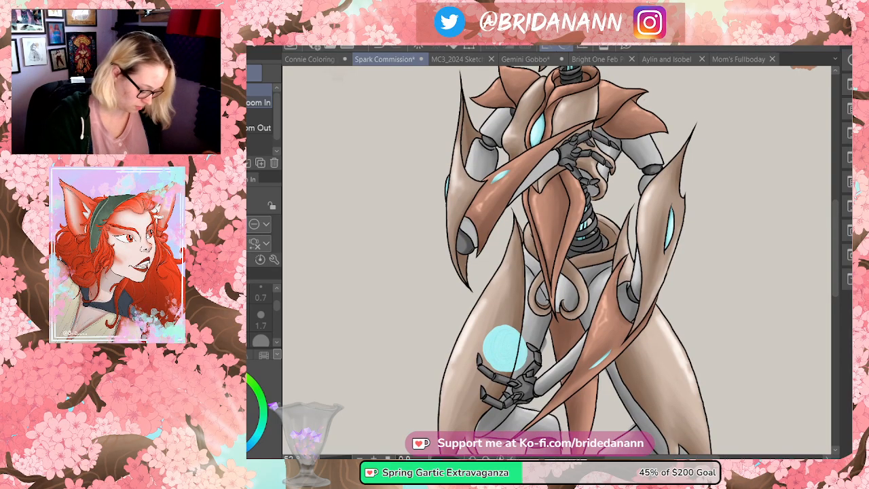
pyautogui.click(468, 156)
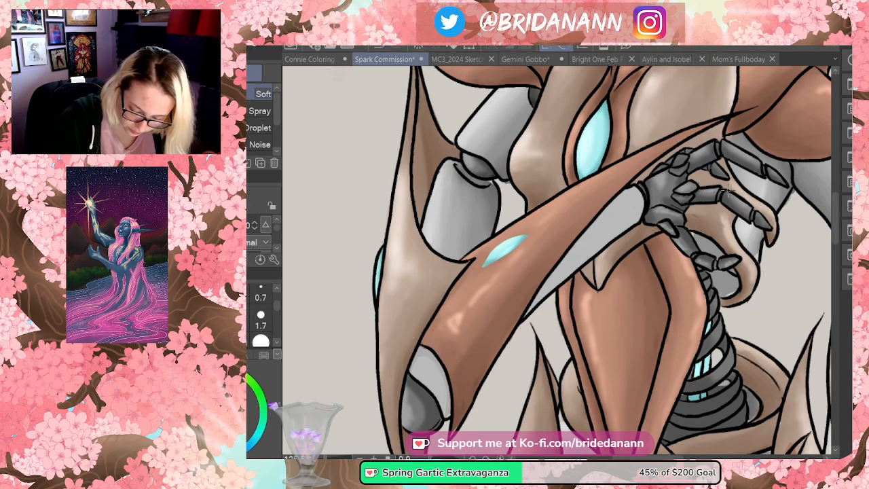
pyautogui.hscroll(6, 661, 159)
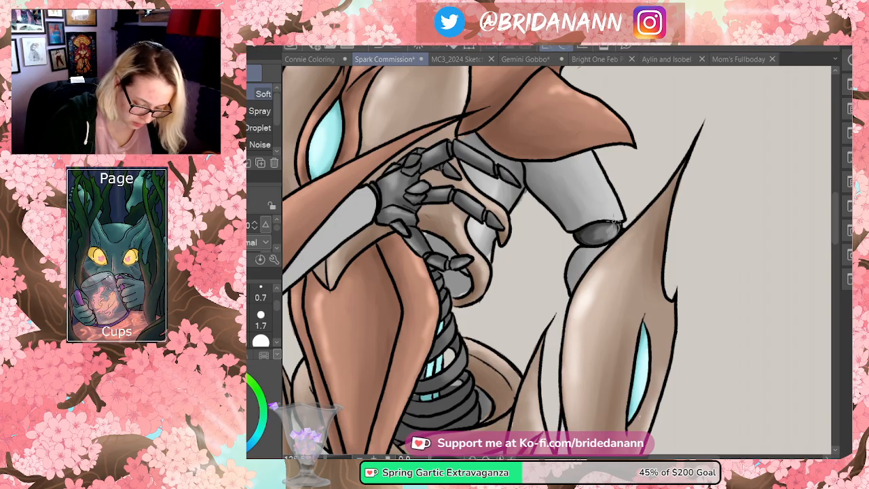
pyautogui.scroll(5, 820, 234)
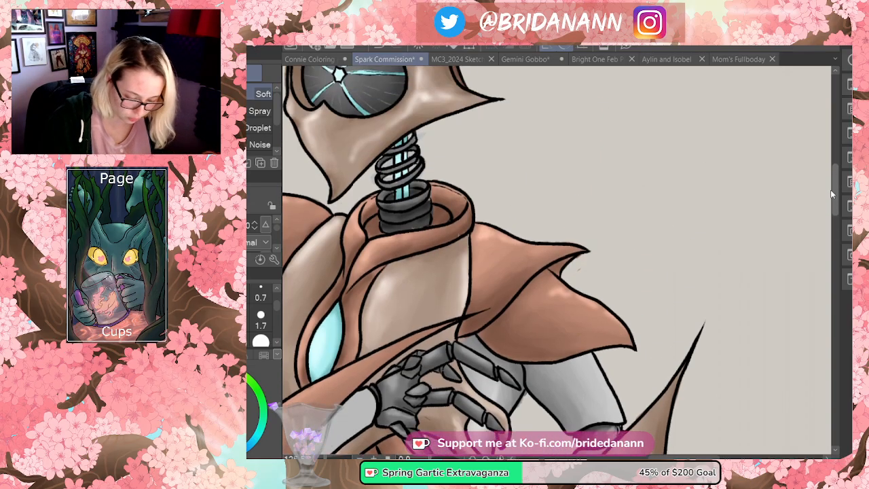
pyautogui.scroll(-2, 820, 235)
pyautogui.scroll(2, 820, 235)
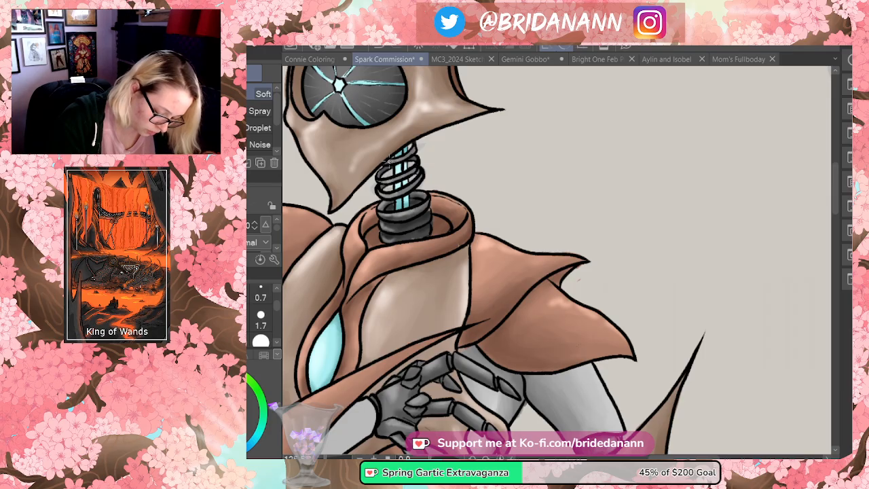
# - Airbrush soft lighter grey highlights onto the waist rings, the hand beneath the cyan orb, the knee joints and the clawed feet
pyautogui.keyDown('ctrl'); pyautogui.keyDown('alt'); pyautogui.click(500, 188); pyautogui.keyUp('alt'); pyautogui.keyUp('ctrl')
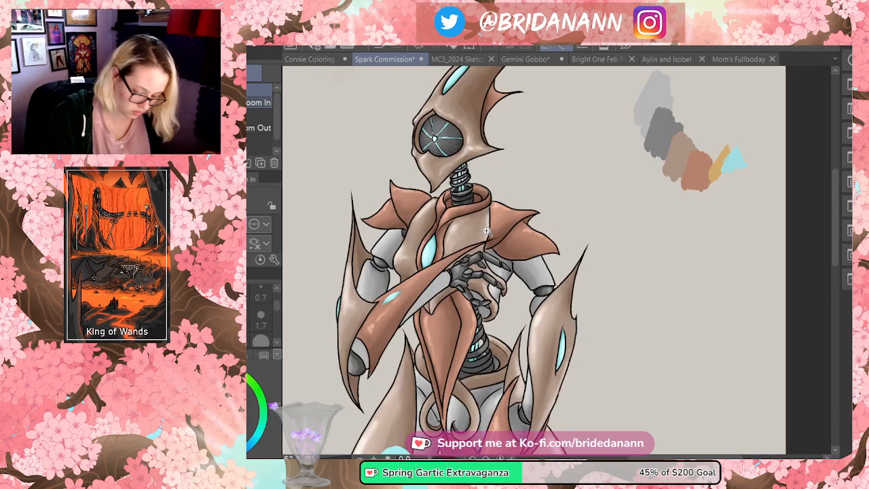
pyautogui.keyDown('ctrl'); pyautogui.keyDown('alt'); pyautogui.click(486, 231); pyautogui.keyUp('alt'); pyautogui.keyUp('ctrl')
pyautogui.keyDown('ctrl'); pyautogui.click(539, 367); pyautogui.keyUp('ctrl')
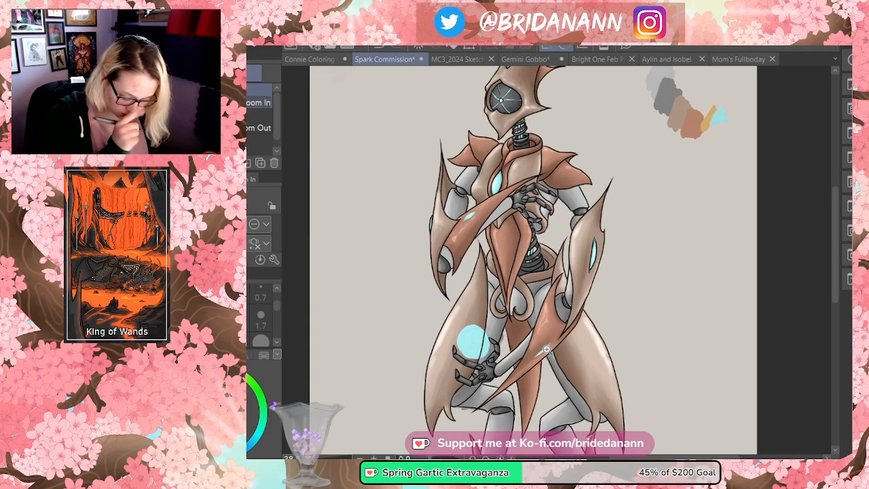
pyautogui.keyDown('ctrl'); pyautogui.click(554, 355); pyautogui.keyUp('ctrl')
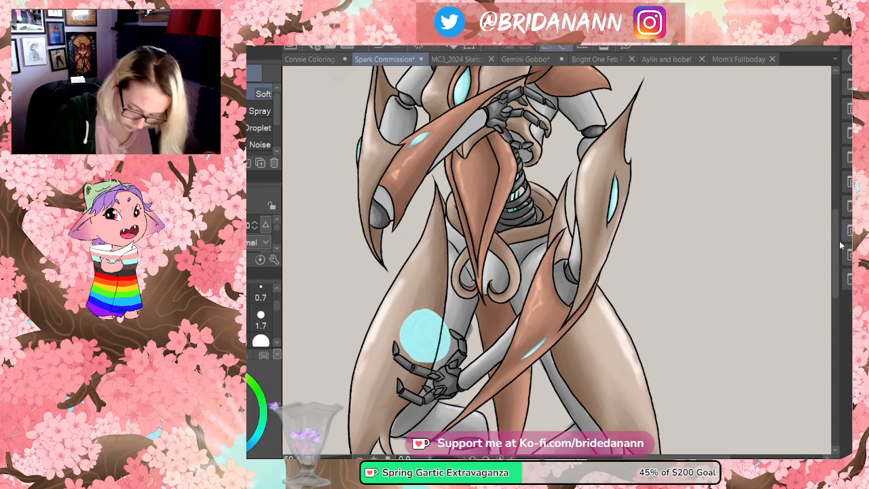
pyautogui.scroll(-5, 844, 243)
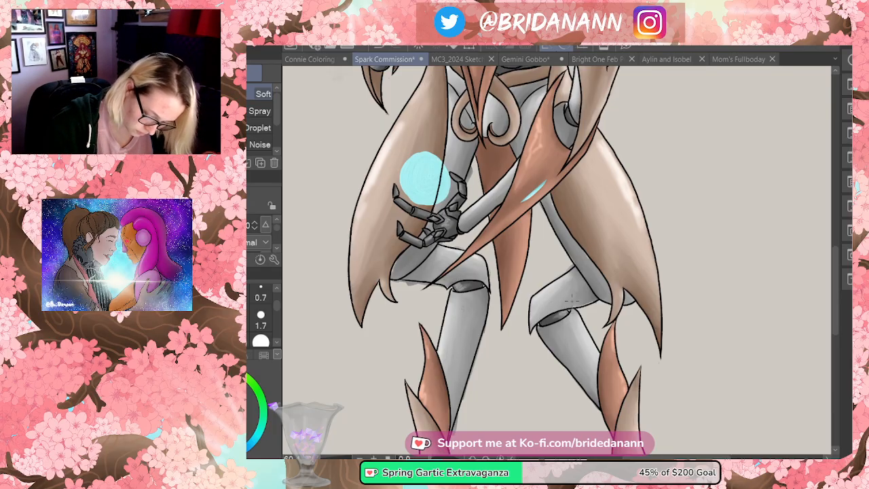
pyautogui.moveTo(837, 254); pyautogui.dragTo(837, 325)
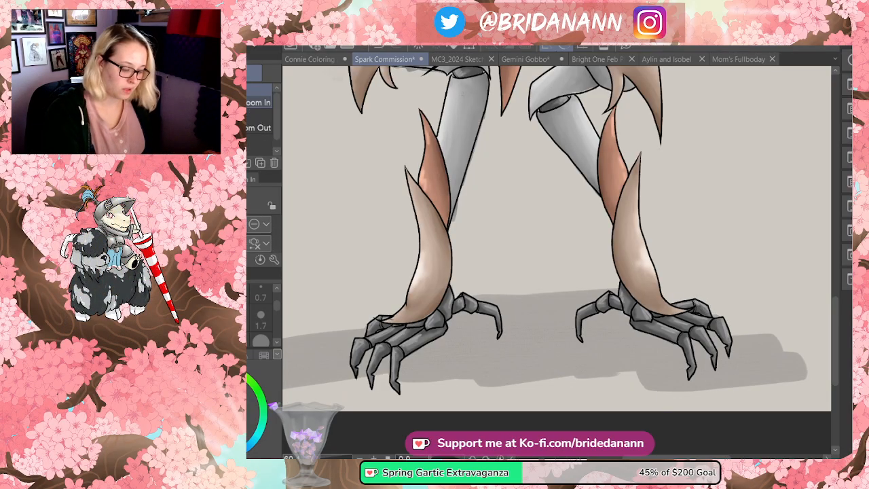
# - Examine the grey shading and highlights across the whole figure, both at full view and close up on the torso
pyautogui.keyDown('ctrl'); pyautogui.keyDown('alt'); pyautogui.click(620, 219); pyautogui.keyUp('alt'); pyautogui.keyUp('ctrl')
pyautogui.scroll(3, 702, 243)
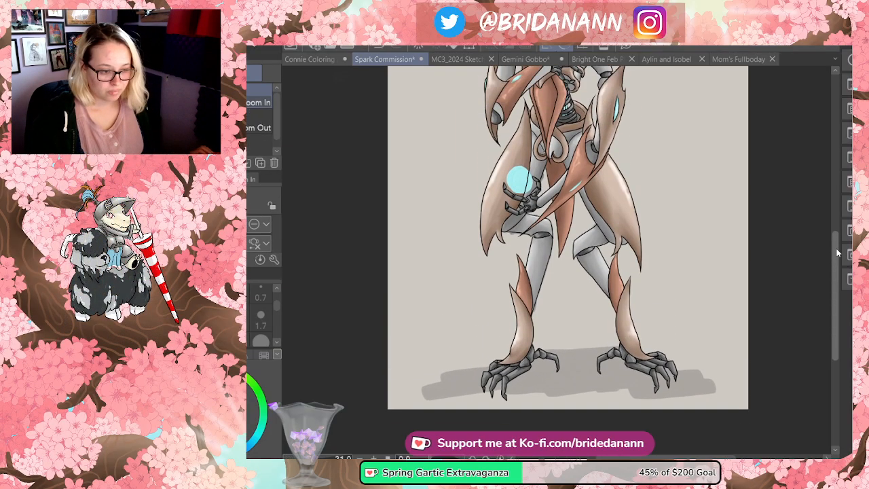
pyautogui.scroll(-2, 701, 242)
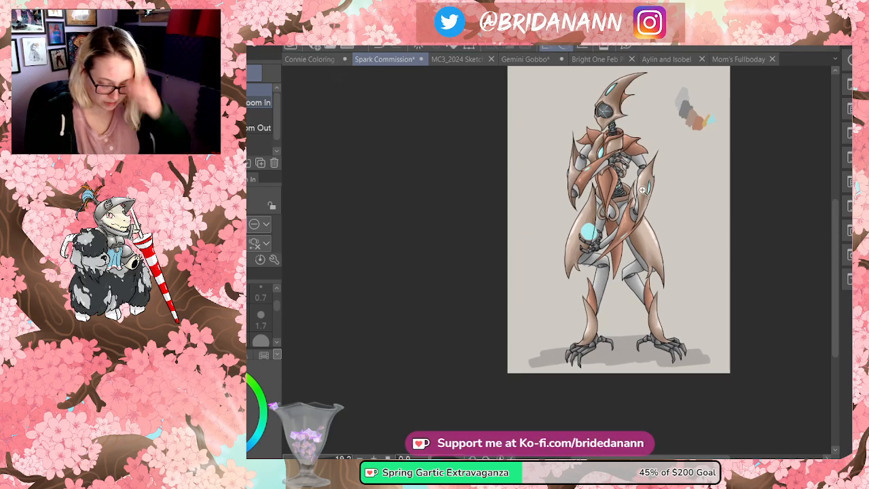
pyautogui.scroll(-1, 679, 169)
pyautogui.scroll(2, 672, 127)
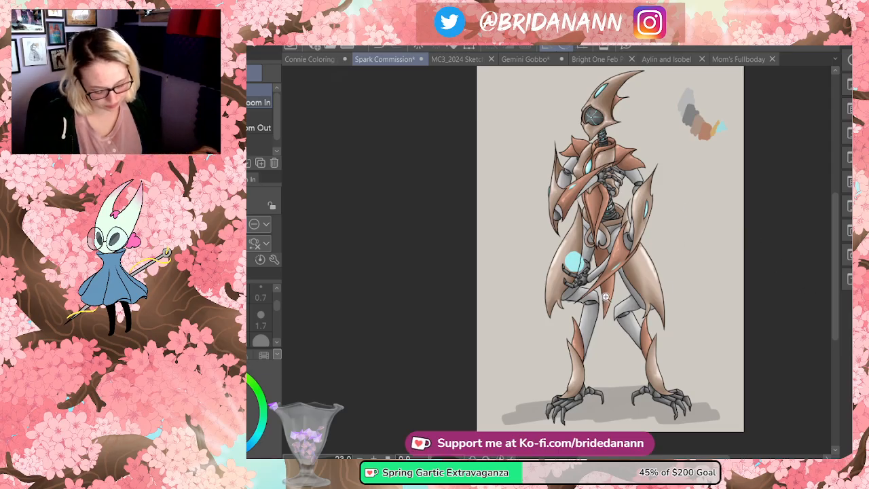
pyautogui.scroll(3, 752, 236)
pyautogui.scroll(-5, 741, 288)
pyautogui.scroll(3, 784, 251)
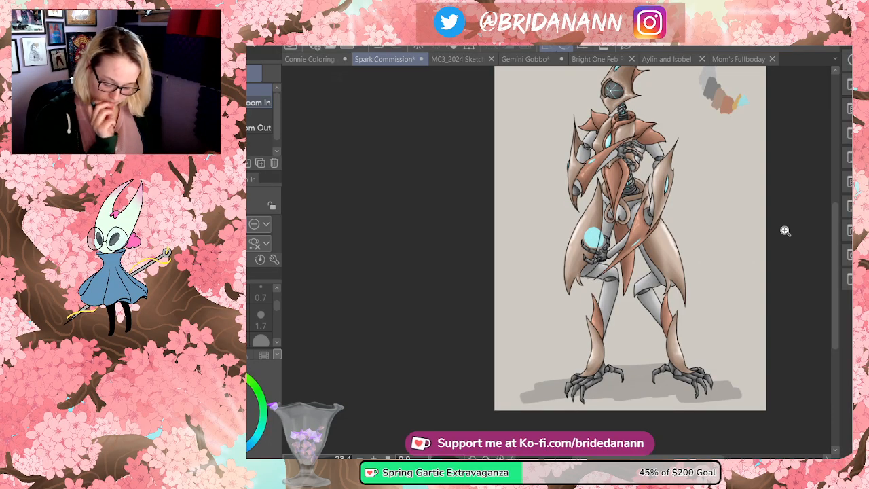
pyautogui.moveTo(836, 249); pyautogui.dragTo(846, 243)
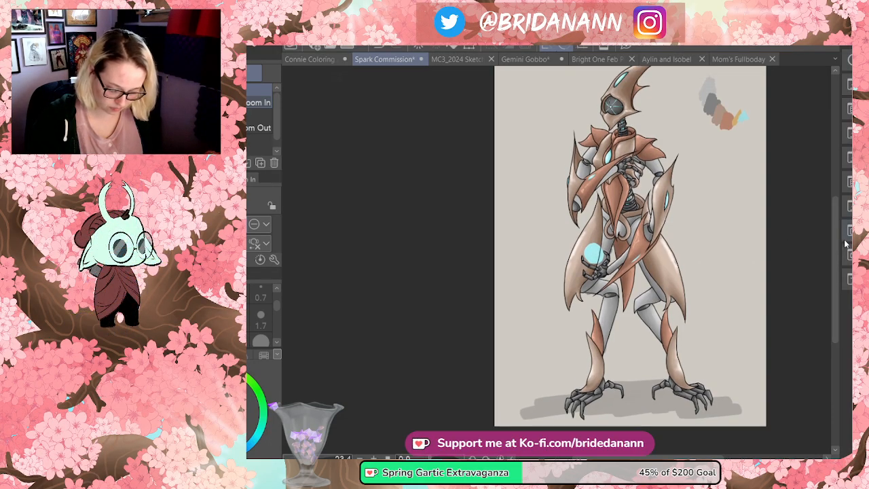
pyautogui.scroll(4, 781, 224)
pyautogui.scroll(-6, 753, 191)
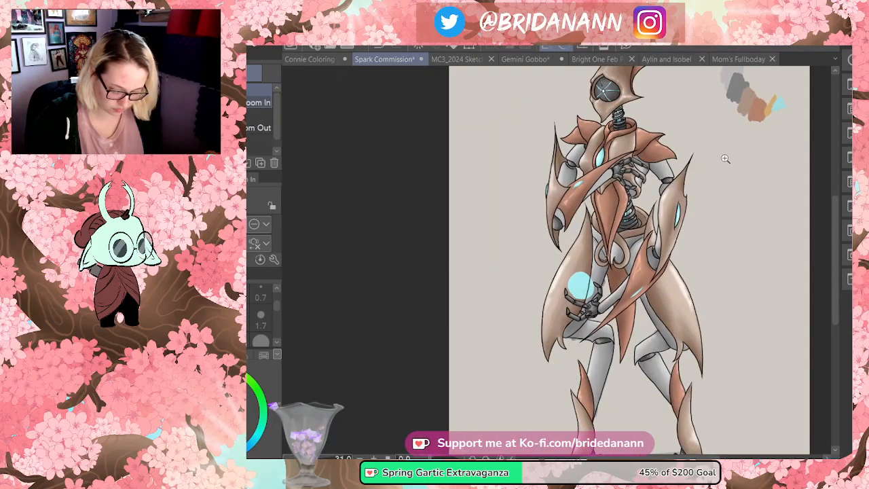
pyautogui.scroll(2, 781, 204)
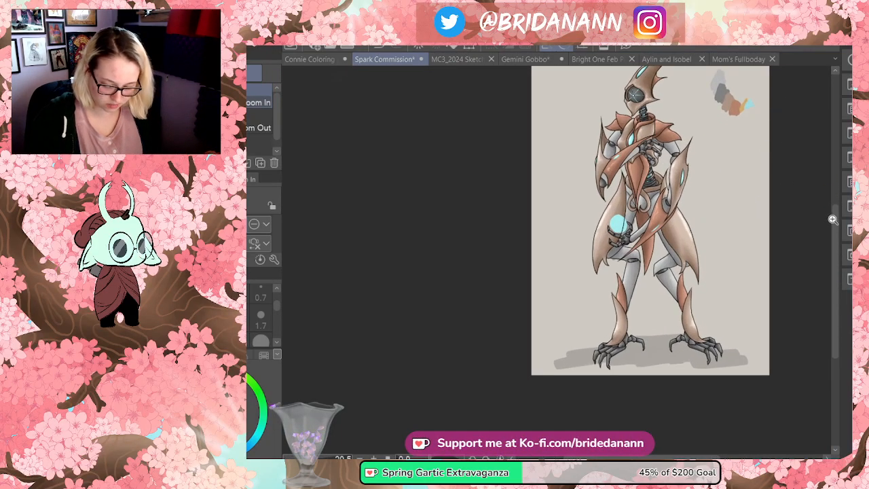
pyautogui.scroll(2, 836, 221)
pyautogui.hscroll(2, 651, 241)
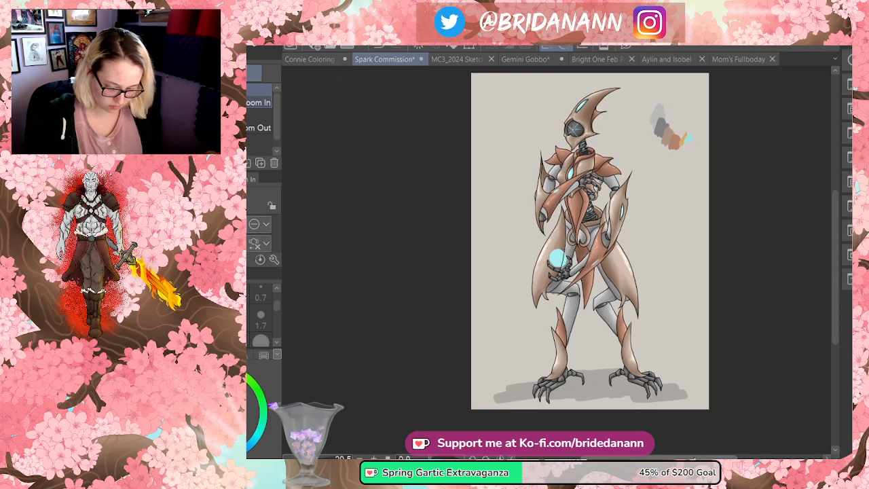
pyautogui.scroll(3, 638, 188)
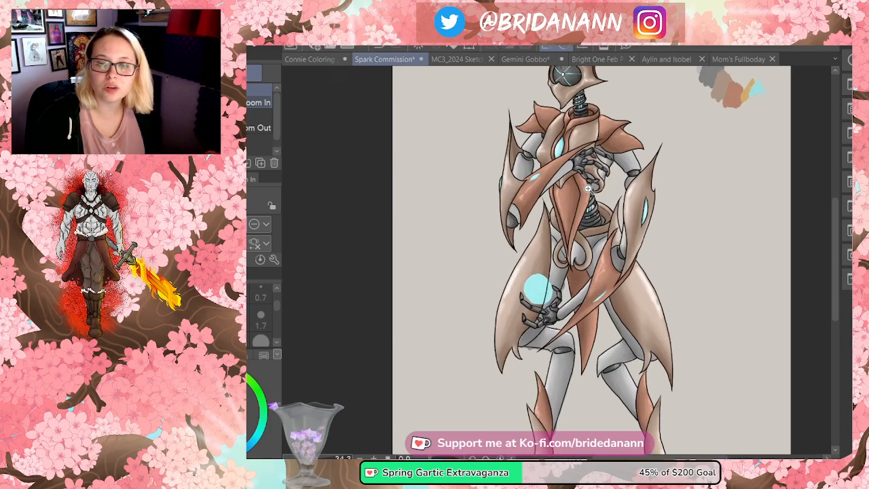
pyautogui.scroll(-3, 624, 187)
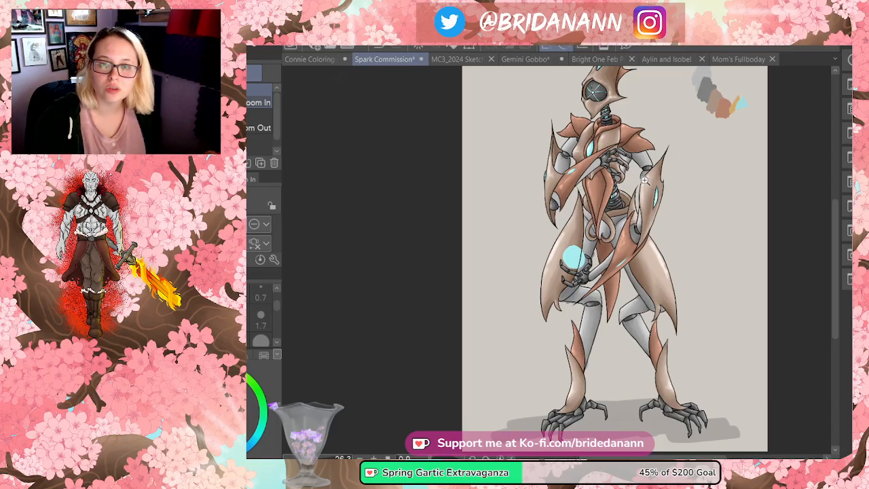
pyautogui.scroll(3, 645, 182)
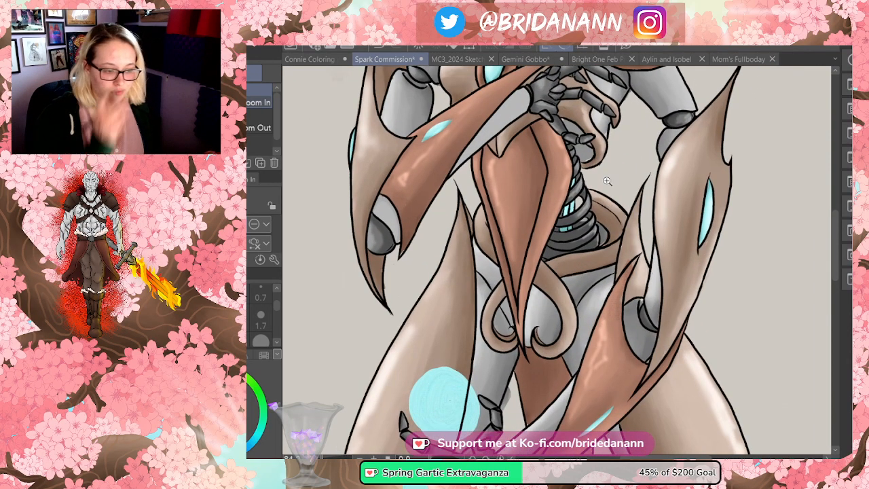
pyautogui.scroll(1, 569, 225)
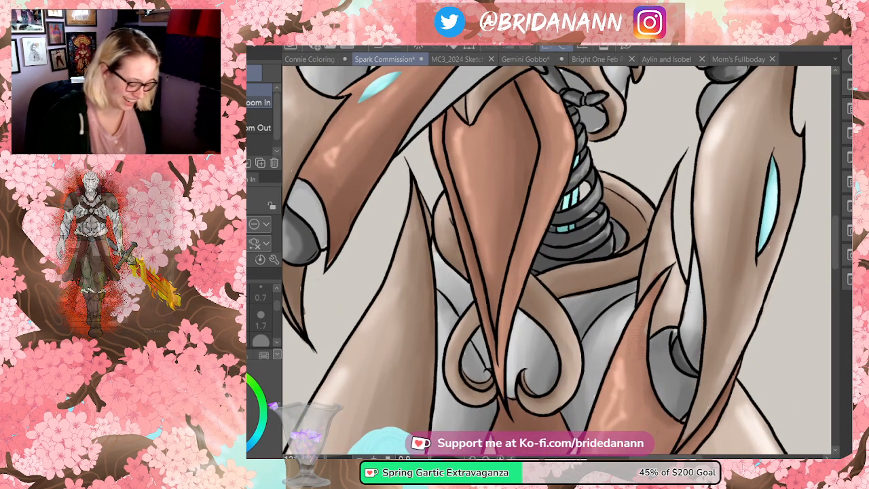
# - Sample a grey tone and airbrush touch-ups onto the waist rings, the chest-level hand and the hand beneath the cyan orb
pyautogui.press('i')
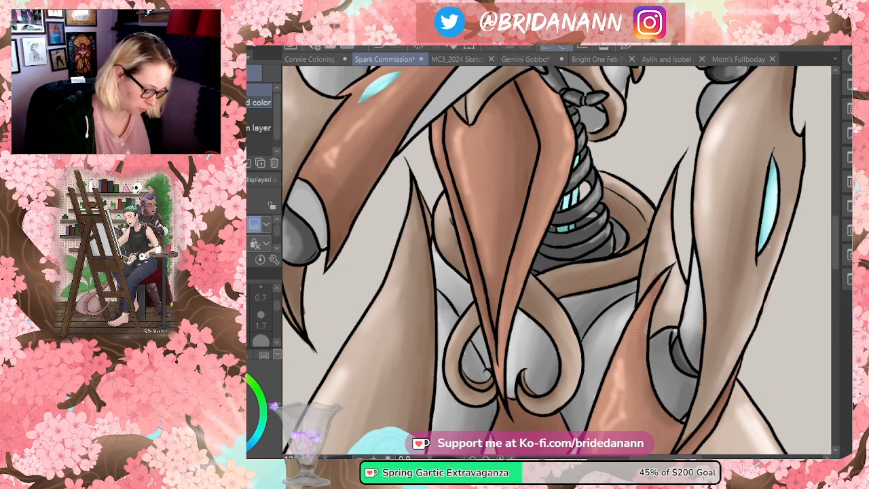
pyautogui.press('b')
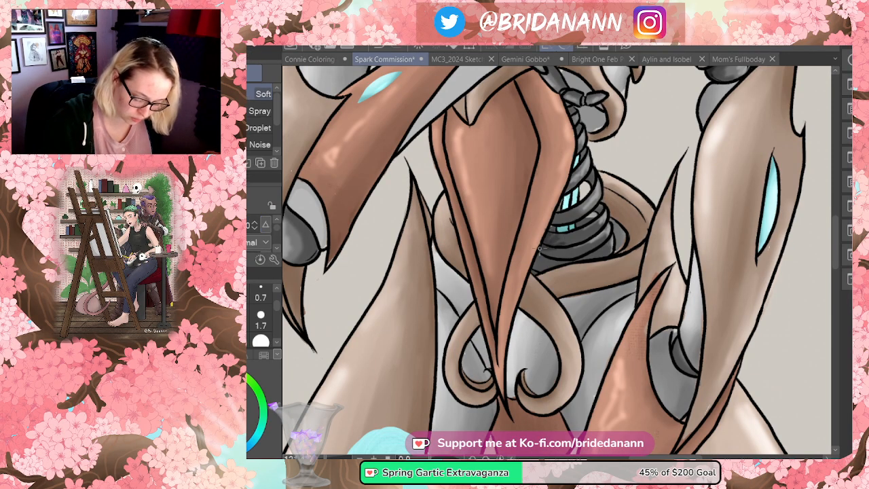
pyautogui.moveTo(548, 264); pyautogui.dragTo(566, 265)
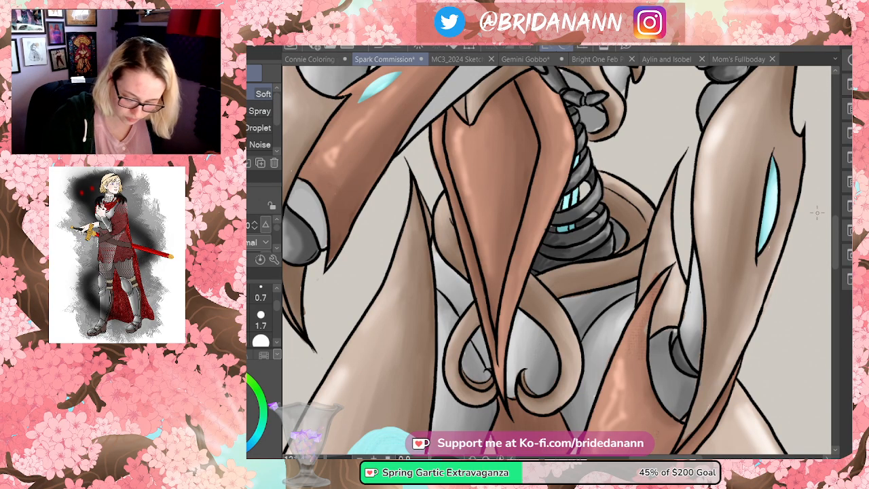
pyautogui.scroll(5, 817, 213)
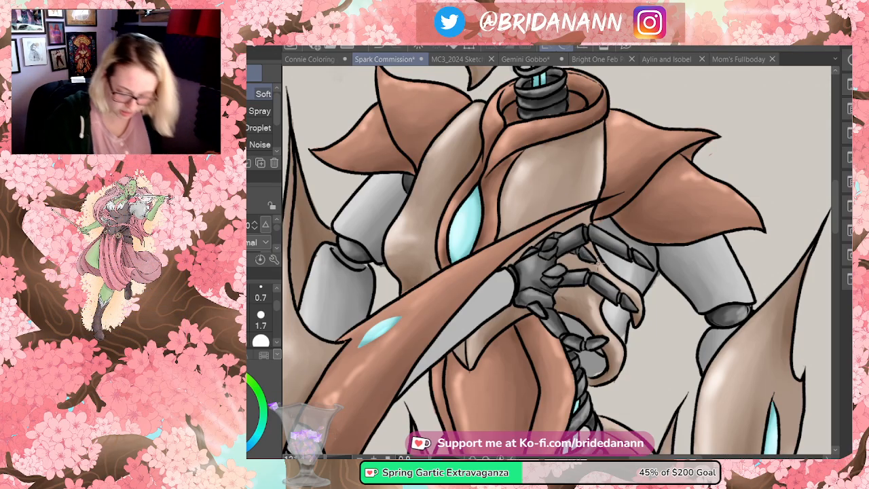
pyautogui.moveTo(837, 217); pyautogui.dragTo(829, 297)
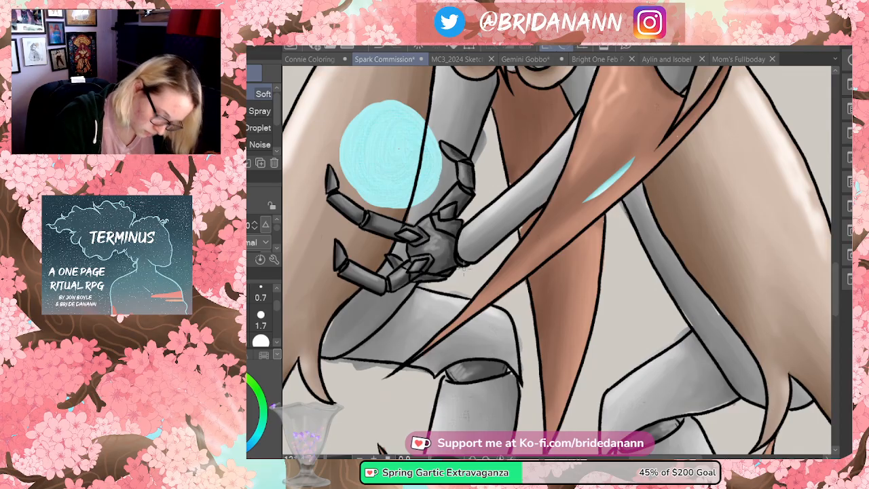
# - Airbrush grey touch-ups onto the toes and ankle joint of the clawed foot on the canvas's left side
pyautogui.moveTo(838, 262); pyautogui.dragTo(846, 369)
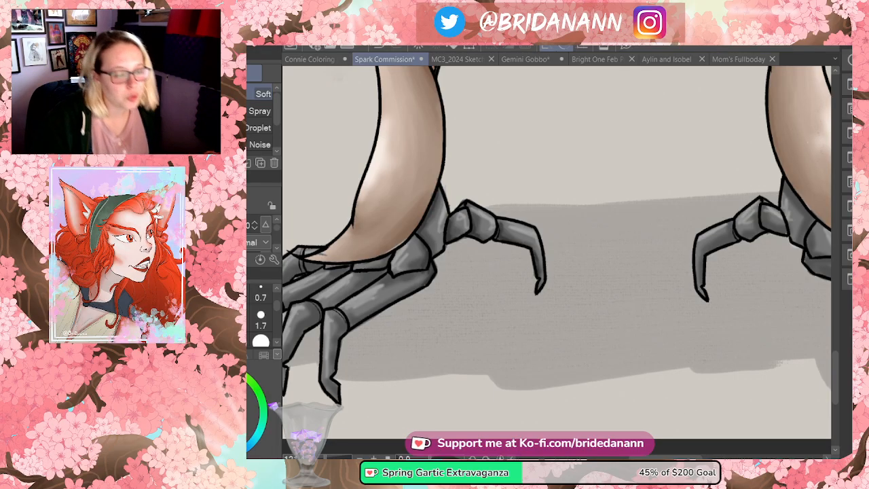
pyautogui.moveTo(639, 458); pyautogui.dragTo(614, 458)
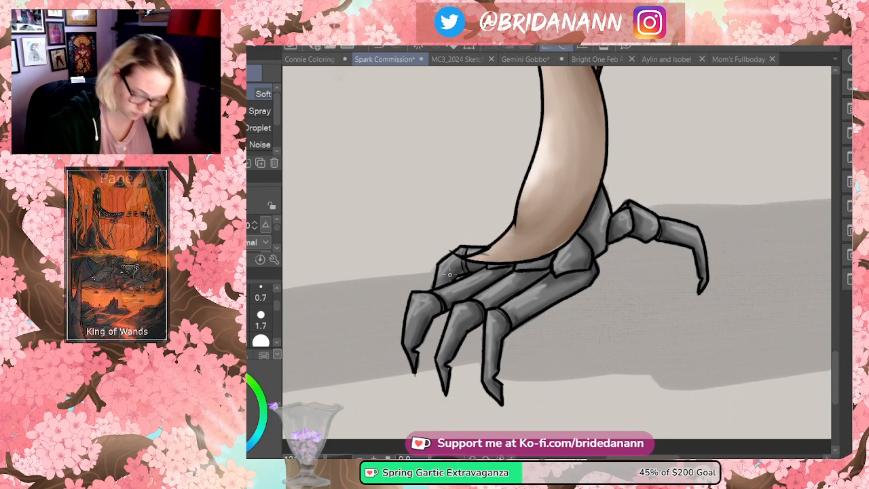
pyautogui.press('/')
pyautogui.moveTo(444, 236); pyautogui.dragTo(420, 266)
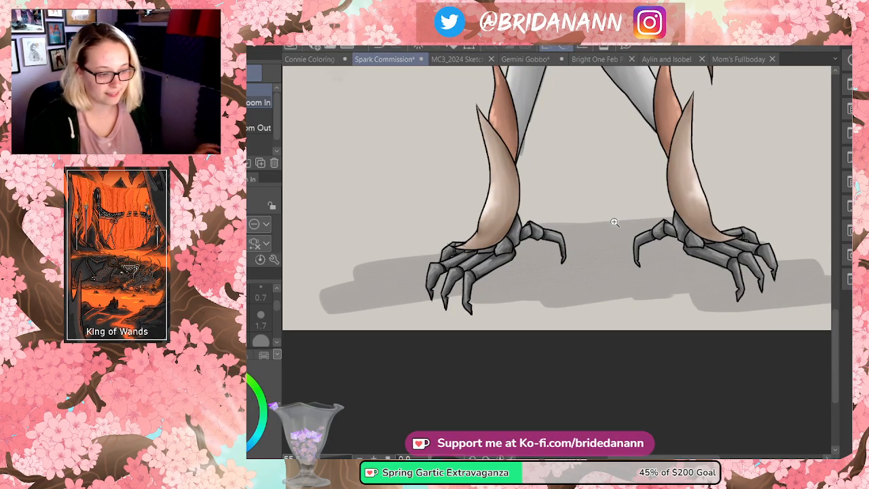
# - Airbrush grey touch-ups onto the toes and ankle joint of the clawed foot on the canvas's right side
pyautogui.keyDown('alt'); pyautogui.click(738, 168); pyautogui.keyUp('alt')
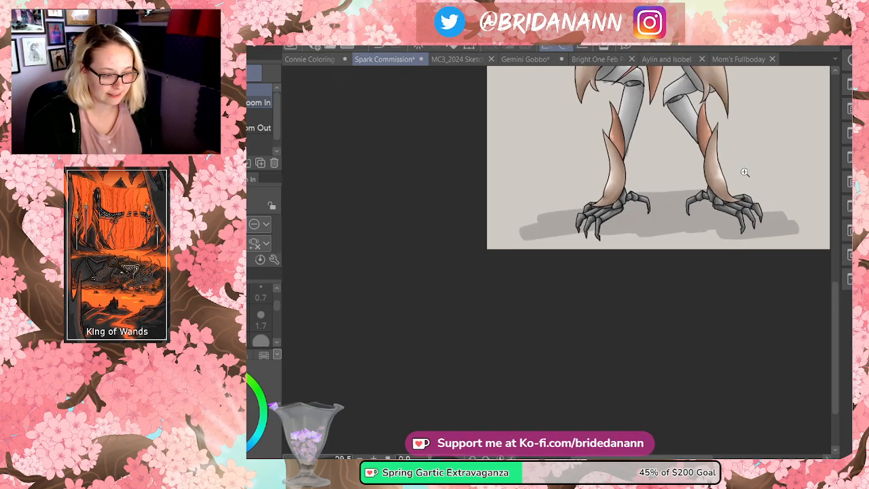
pyautogui.click(791, 109)
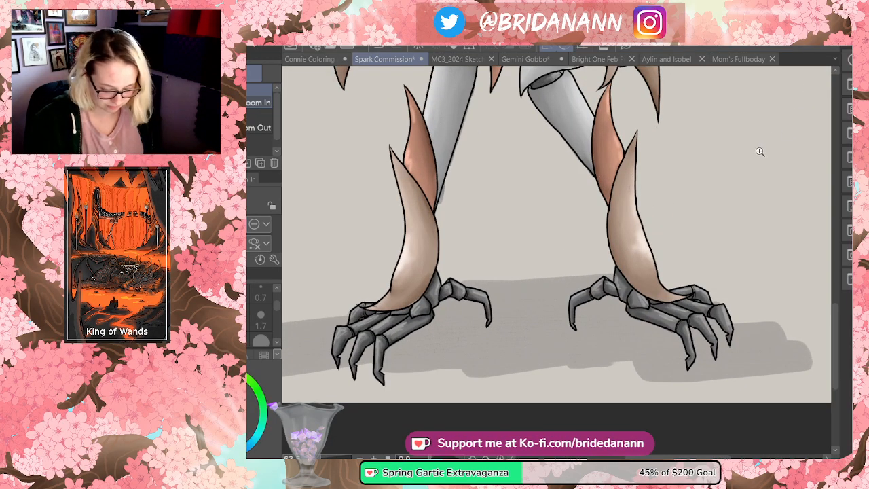
pyautogui.click(653, 317)
pyautogui.press('b')
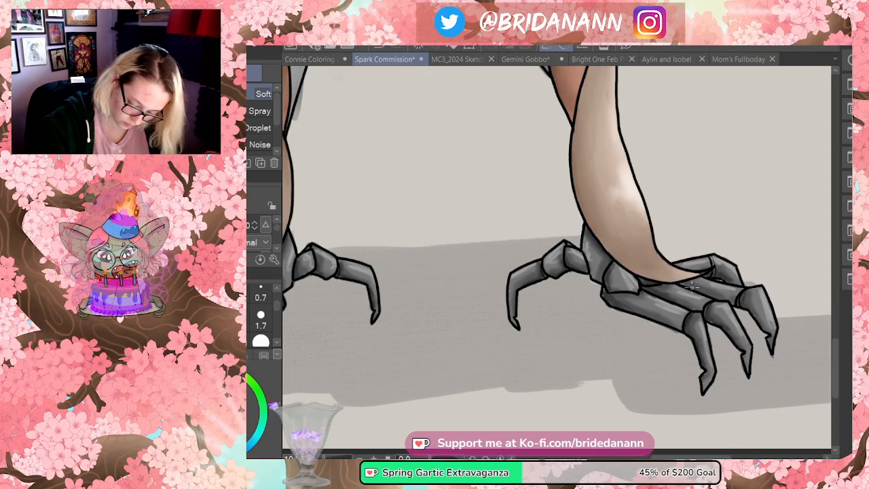
# - Erase the flat cyan orb above the lower hand completely with the hard eraser
pyautogui.hotkey('ctrl', 'space')
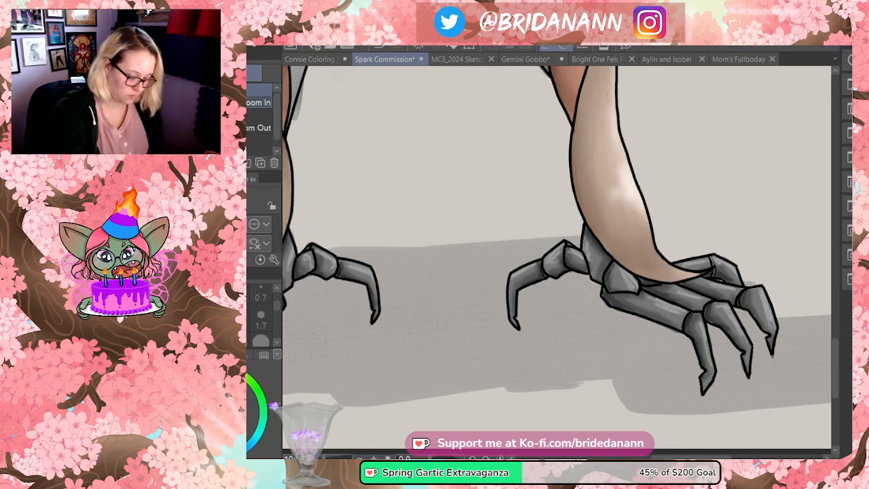
pyautogui.moveTo(654, 274); pyautogui.dragTo(603, 319)
pyautogui.moveTo(831, 235); pyautogui.dragTo(832, 206)
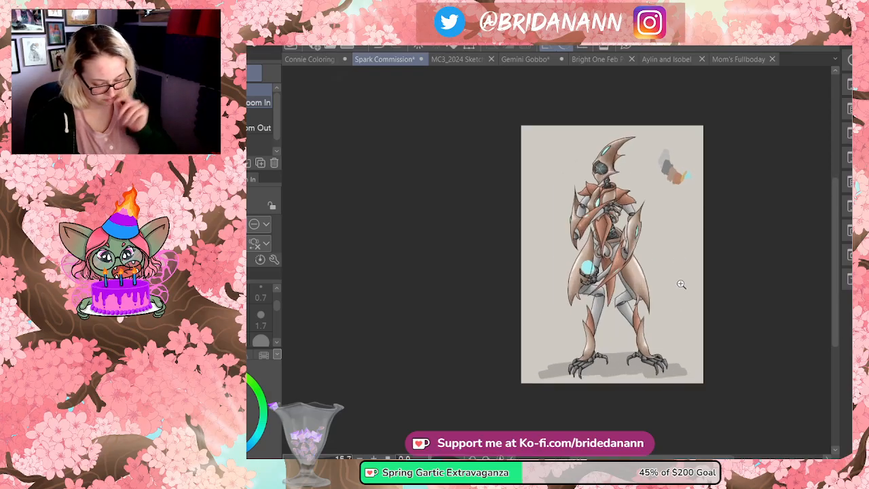
pyautogui.moveTo(679, 287); pyautogui.dragTo(695, 244)
pyautogui.scroll(-3, 649, 202)
pyautogui.moveTo(601, 226); pyautogui.dragTo(700, 220)
pyautogui.press('k')
pyautogui.press('e')
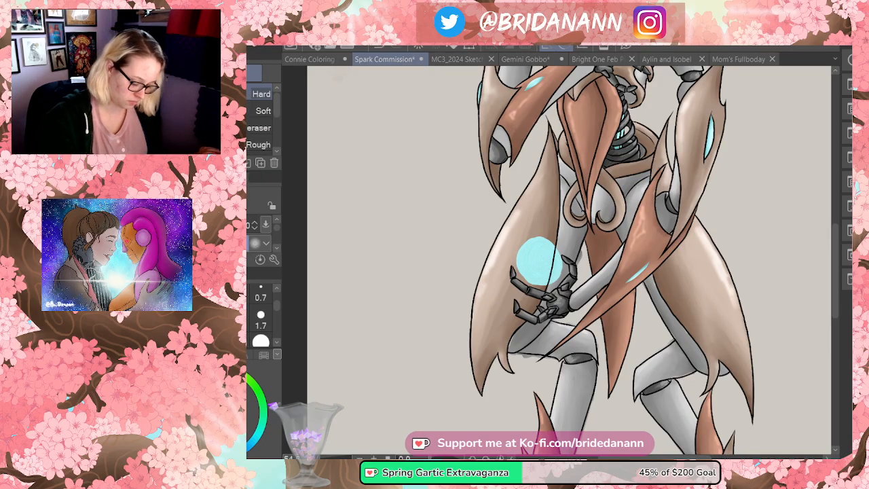
pyautogui.moveTo(523, 260)
pyautogui.mouseDown()
pyautogui.moveTo(542, 277)
pyautogui.moveTo(556, 267)
pyautogui.mouseUp()
pyautogui.click(261, 340)
pyautogui.press('/')
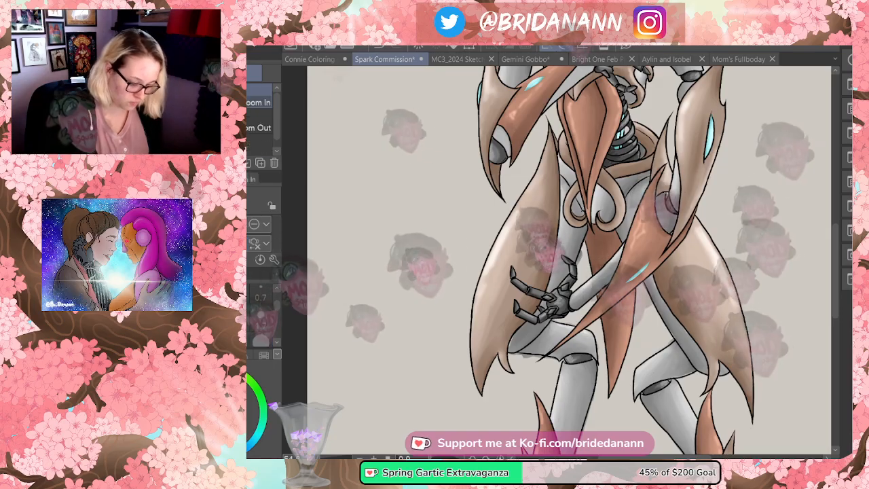
# - Sample the cyan tone and paint a flat round orb above the lower hand with the pen
pyautogui.moveTo(545, 224); pyautogui.dragTo(506, 216)
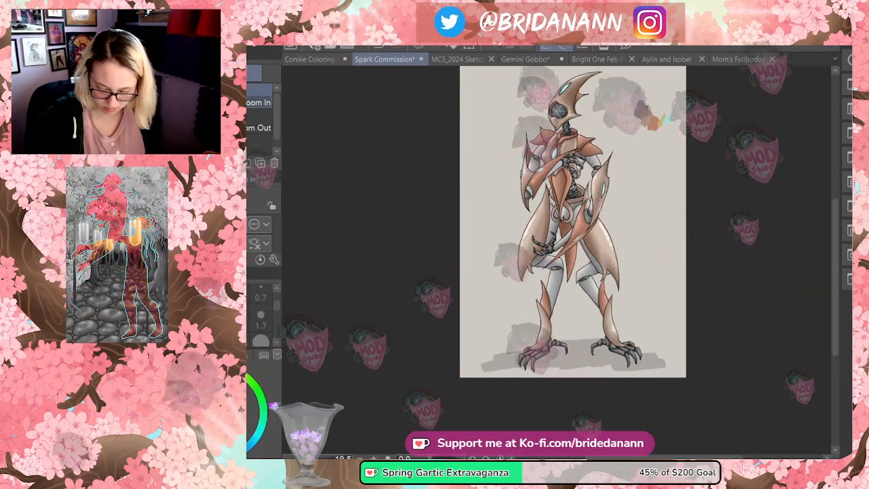
pyautogui.moveTo(642, 157); pyautogui.dragTo(630, 167)
pyautogui.moveTo(625, 127); pyautogui.dragTo(645, 135)
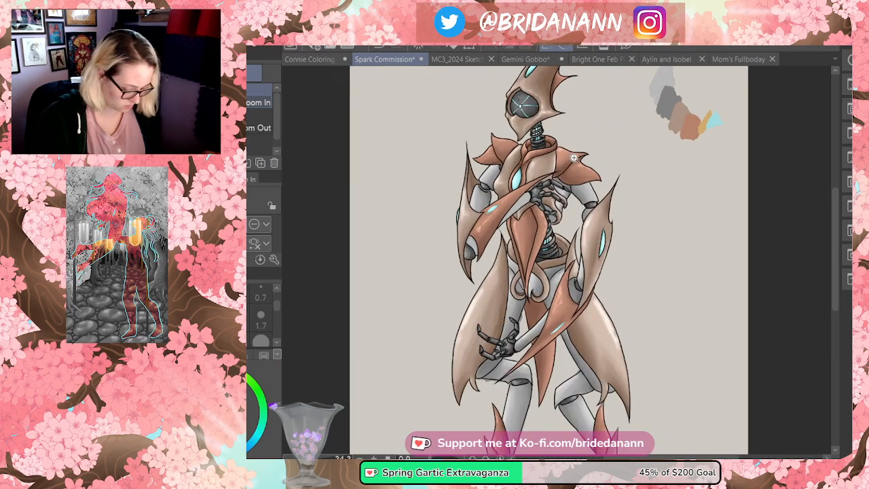
pyautogui.press('i')
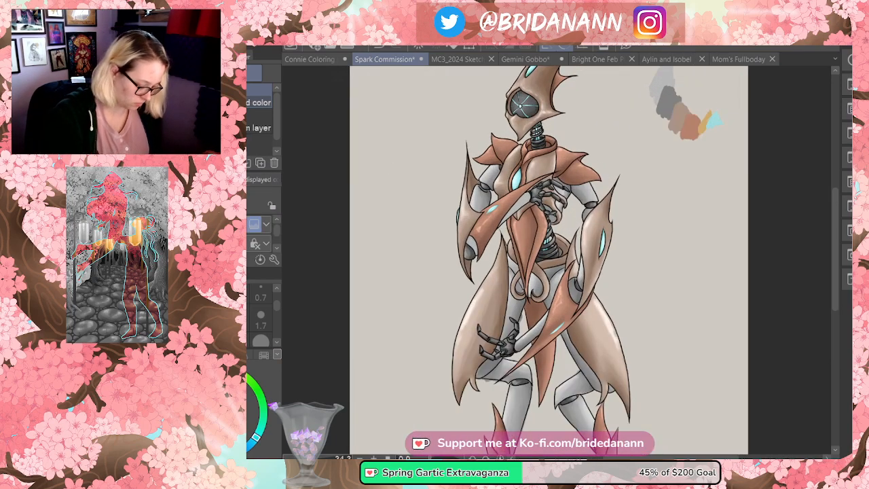
pyautogui.press('p')
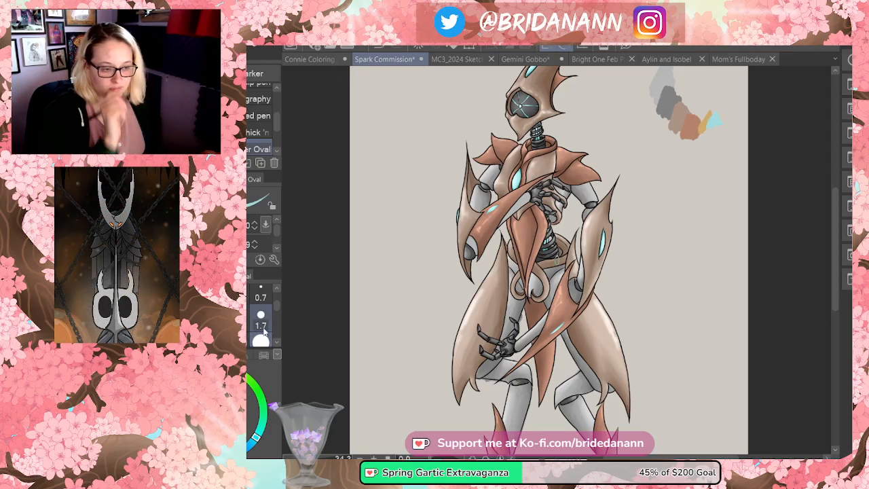
pyautogui.click(499, 326)
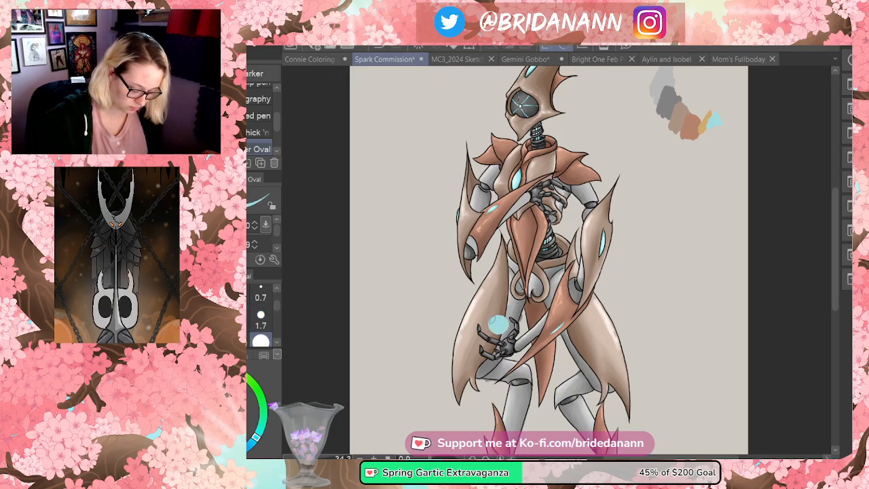
pyautogui.moveTo(497, 315)
pyautogui.mouseDown()
pyautogui.moveTo(508, 329)
pyautogui.moveTo(513, 319)
pyautogui.moveTo(488, 319)
pyautogui.moveTo(491, 331)
pyautogui.mouseUp()
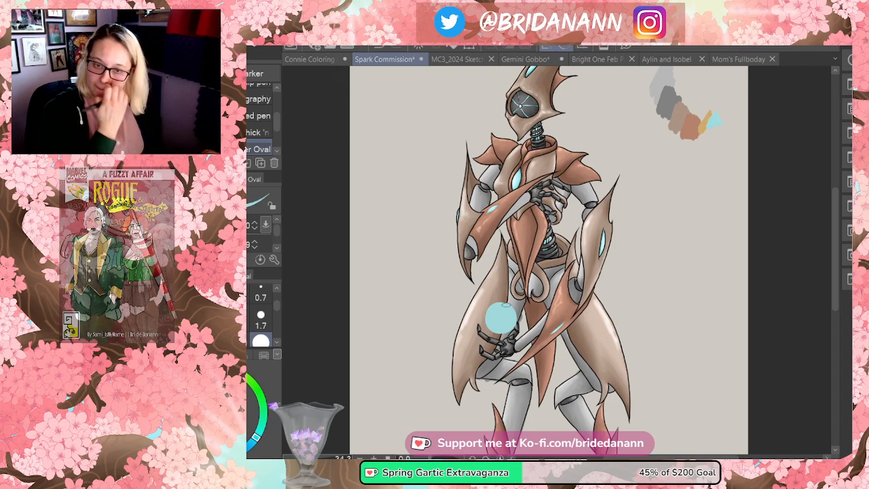
# - Sample the orb's cyan and airbrush darker teal shading on its underside and a soft light area near its top
pyautogui.press('i')
pyautogui.click(505, 321)
pyautogui.press('b')
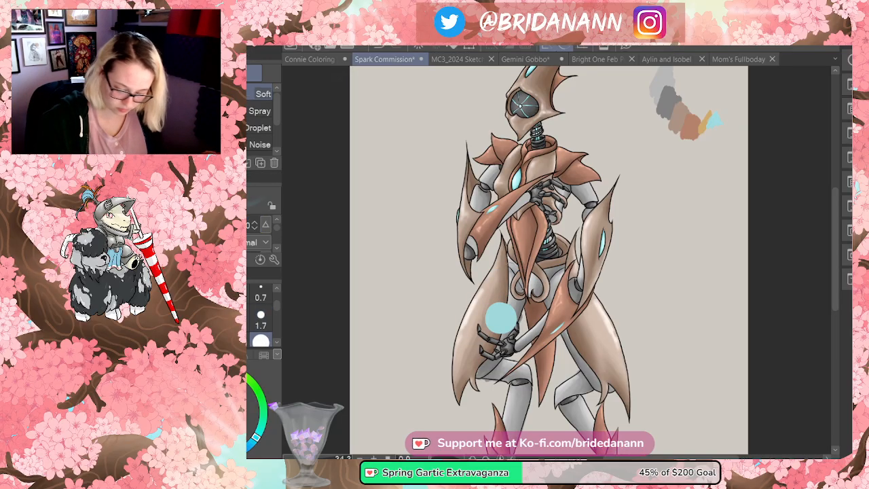
pyautogui.moveTo(489, 317)
pyautogui.mouseDown()
pyautogui.moveTo(500, 331)
pyautogui.moveTo(507, 330)
pyautogui.moveTo(492, 315)
pyautogui.moveTo(509, 321)
pyautogui.moveTo(520, 313)
pyautogui.mouseUp()
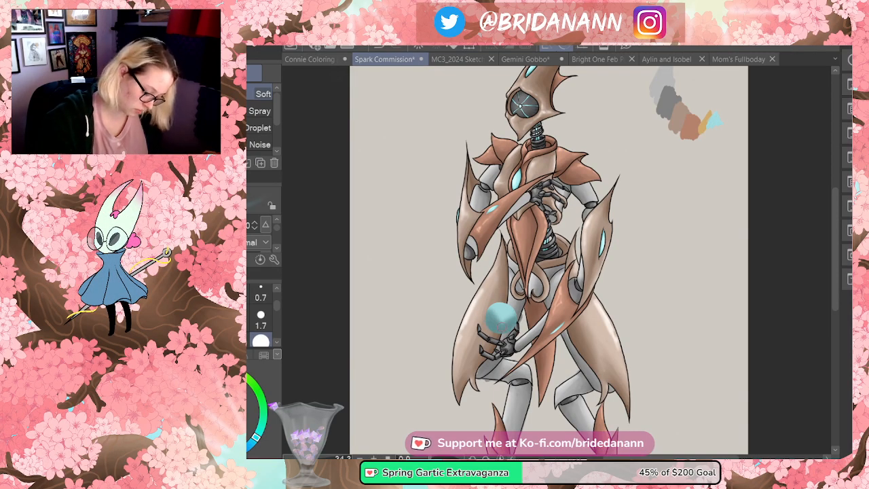
pyautogui.moveTo(506, 319); pyautogui.dragTo(497, 316)
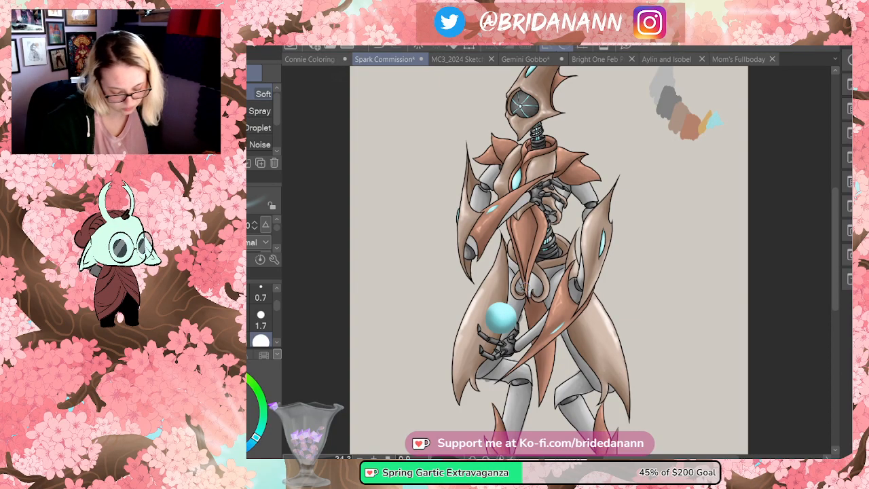
# - Airbrush a swirl of light and dark cyan tones across the orb with the Soft airbrush
pyautogui.press('j')
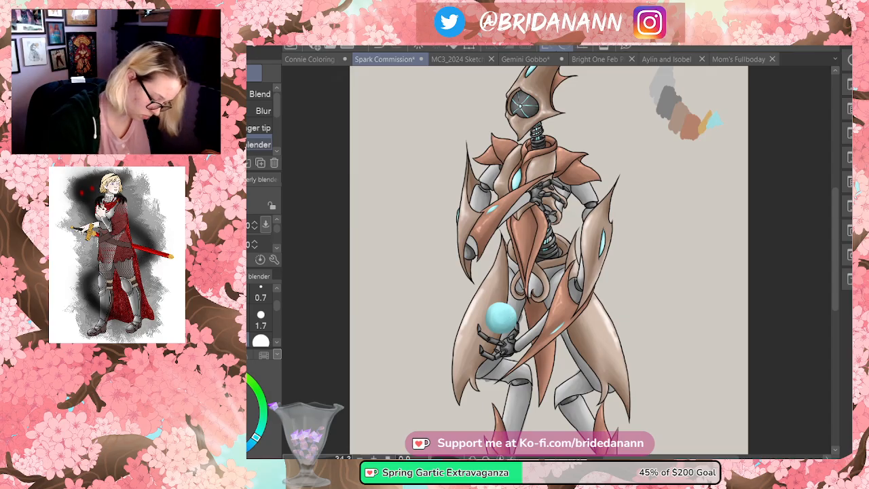
pyautogui.press('b')
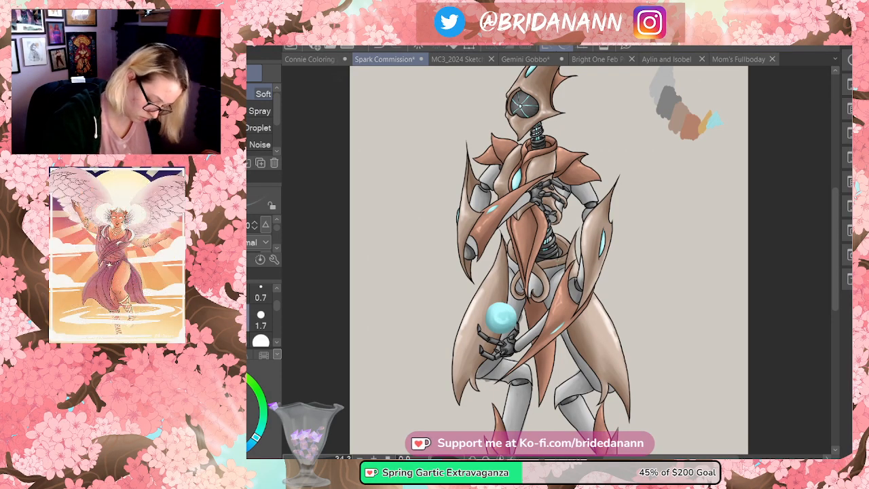
pyautogui.moveTo(486, 304)
pyautogui.mouseDown()
pyautogui.moveTo(502, 305)
pyautogui.moveTo(491, 309)
pyautogui.moveTo(494, 301)
pyautogui.mouseUp()
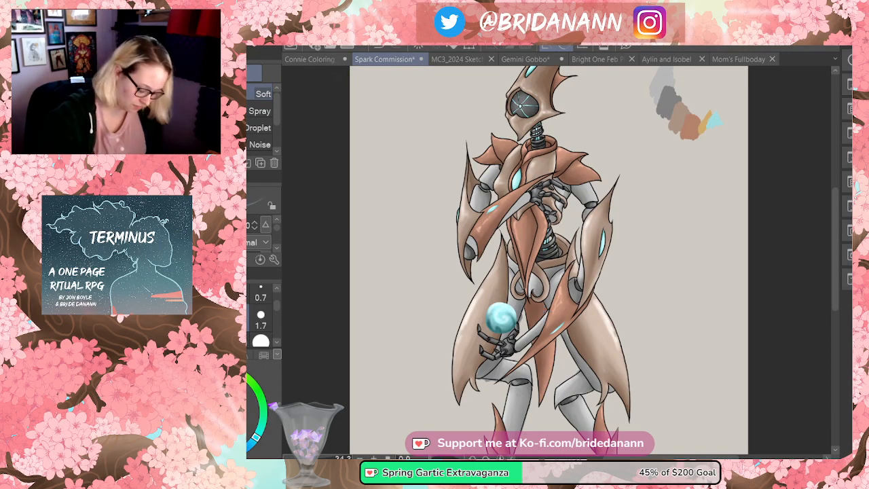
# - Soften the orb's swirl with the Blur tool and smooth the shading along its lower edge with the Blend tool
pyautogui.hotkey('ctrl', 'space')
pyautogui.moveTo(504, 183); pyautogui.dragTo(552, 176)
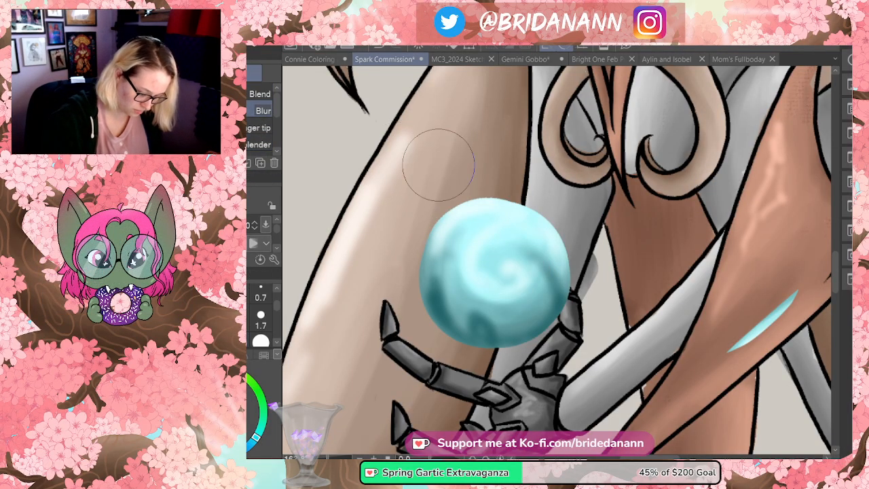
pyautogui.moveTo(488, 252)
pyautogui.mouseDown()
pyautogui.moveTo(516, 262)
pyautogui.moveTo(486, 274)
pyautogui.moveTo(488, 292)
pyautogui.mouseUp()
pyautogui.moveTo(456, 262)
pyautogui.mouseDown()
pyautogui.moveTo(495, 231)
pyautogui.moveTo(455, 253)
pyautogui.moveTo(475, 235)
pyautogui.moveTo(537, 258)
pyautogui.moveTo(516, 299)
pyautogui.moveTo(563, 299)
pyautogui.mouseUp()
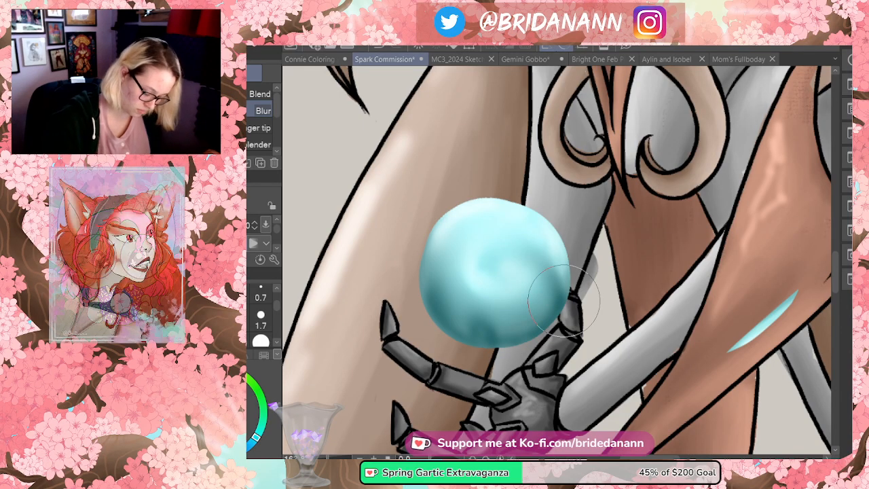
pyautogui.click(260, 94)
pyautogui.moveTo(465, 346)
pyautogui.mouseDown()
pyautogui.moveTo(441, 330)
pyautogui.moveTo(431, 285)
pyautogui.moveTo(476, 341)
pyautogui.moveTo(510, 363)
pyautogui.moveTo(485, 328)
pyautogui.moveTo(491, 315)
pyautogui.moveTo(496, 326)
pyautogui.moveTo(547, 287)
pyautogui.moveTo(529, 262)
pyautogui.moveTo(486, 253)
pyautogui.moveTo(536, 272)
pyautogui.moveTo(498, 249)
pyautogui.moveTo(516, 207)
pyautogui.moveTo(463, 231)
pyautogui.moveTo(436, 250)
pyautogui.moveTo(437, 261)
pyautogui.moveTo(528, 237)
pyautogui.moveTo(490, 206)
pyautogui.moveTo(548, 242)
pyautogui.moveTo(560, 277)
pyautogui.moveTo(560, 298)
pyautogui.moveTo(551, 291)
pyautogui.moveTo(533, 320)
pyautogui.moveTo(512, 244)
pyautogui.moveTo(493, 281)
pyautogui.moveTo(535, 273)
pyautogui.moveTo(492, 302)
pyautogui.moveTo(478, 233)
pyautogui.moveTo(518, 331)
pyautogui.mouseUp()
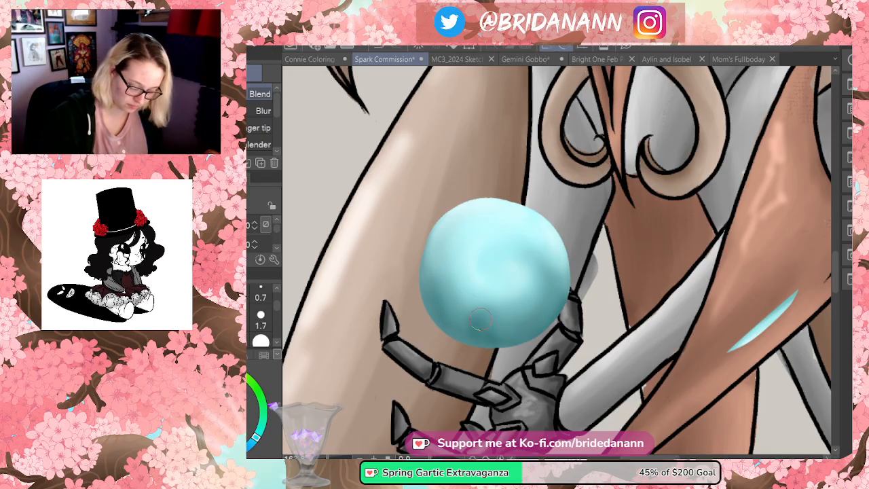
# - Airbrush small curved white highlights around the orb's center and soft white light along its upper edge
pyautogui.press('b')
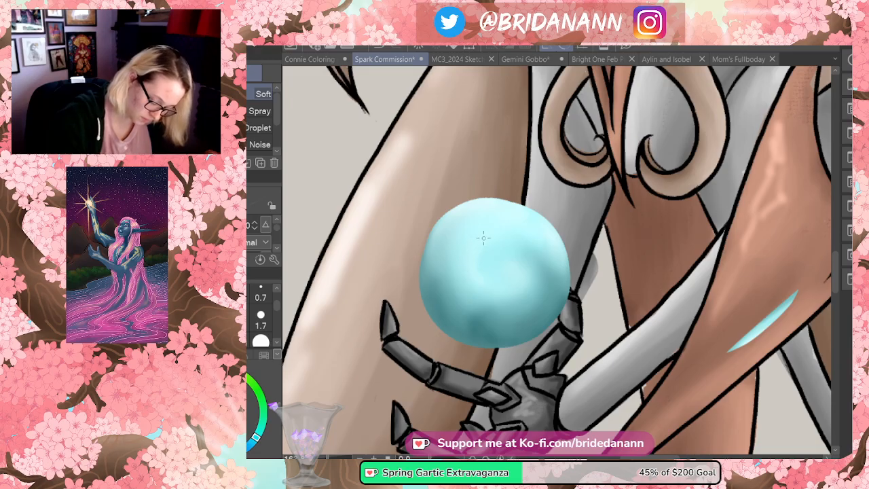
pyautogui.moveTo(483, 280)
pyautogui.mouseDown()
pyautogui.moveTo(507, 269)
pyautogui.moveTo(512, 281)
pyautogui.moveTo(487, 282)
pyautogui.moveTo(513, 275)
pyautogui.moveTo(505, 283)
pyautogui.moveTo(516, 265)
pyautogui.mouseUp()
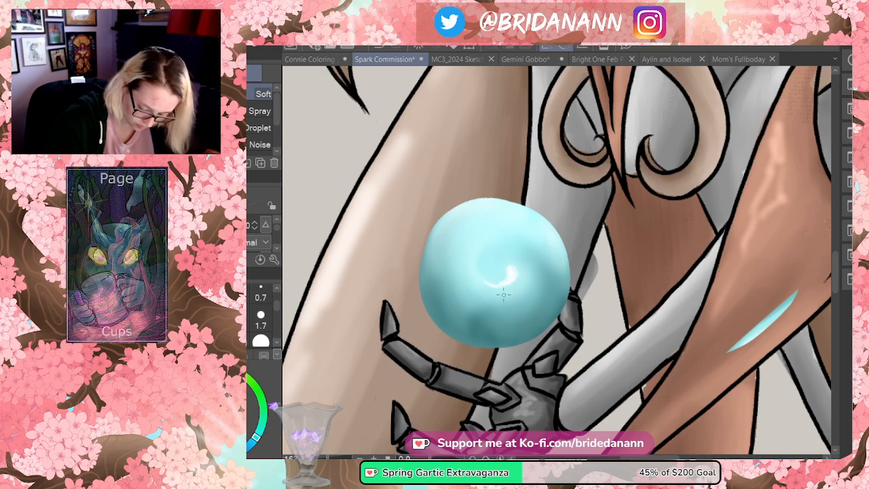
pyautogui.moveTo(493, 279); pyautogui.dragTo(502, 285)
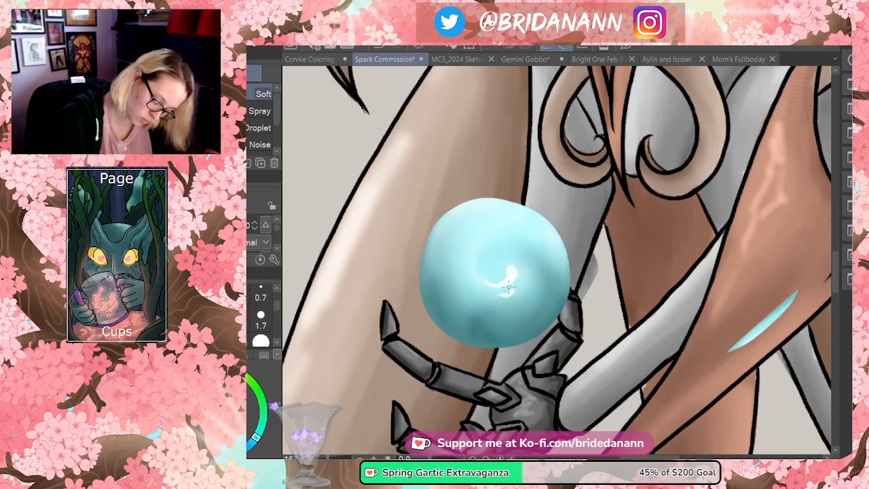
pyautogui.moveTo(468, 260)
pyautogui.mouseDown()
pyautogui.moveTo(474, 285)
pyautogui.moveTo(469, 280)
pyautogui.mouseUp()
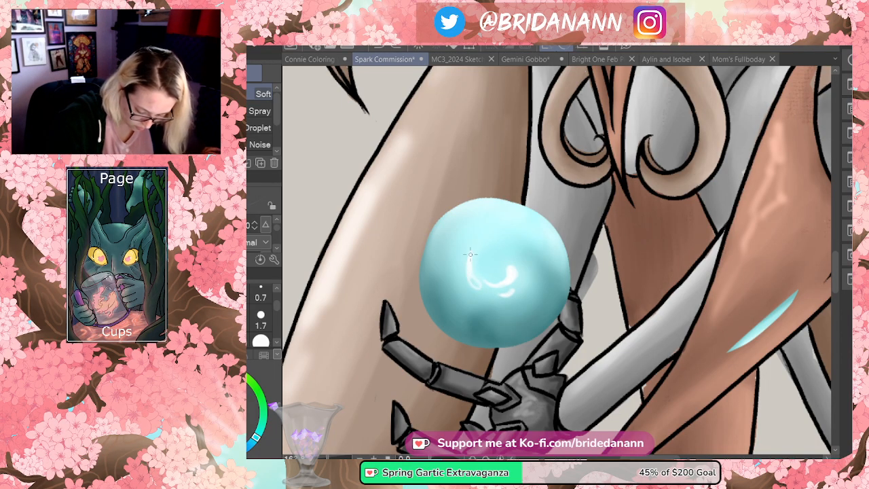
pyautogui.moveTo(477, 245); pyautogui.dragTo(481, 283)
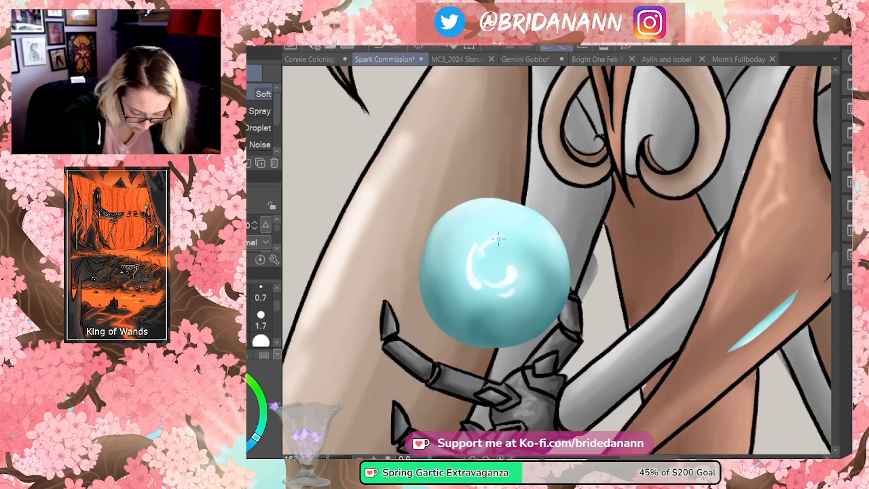
pyautogui.moveTo(479, 250)
pyautogui.mouseDown()
pyautogui.moveTo(501, 235)
pyautogui.moveTo(484, 263)
pyautogui.mouseUp()
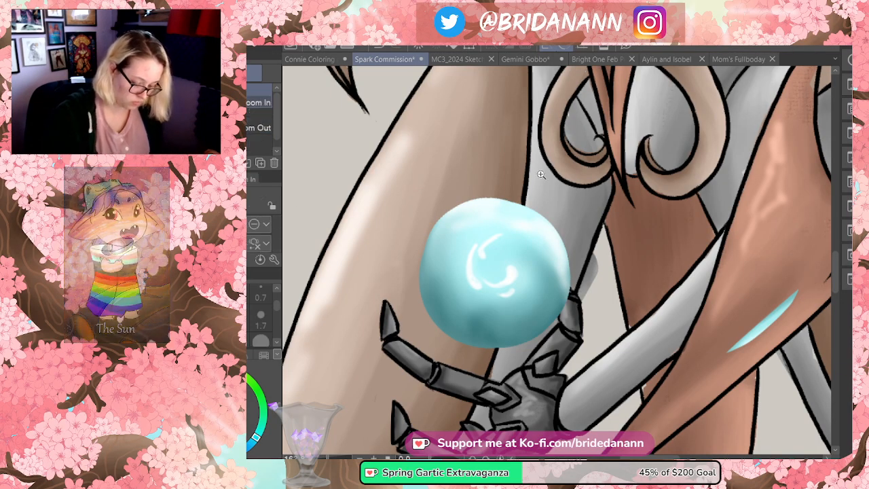
# - Airbrush brighter cyan accents around the orb's swirl, sampling the tone from the orb, and undo the last stroke
pyautogui.hotkey('ctrl', '0')
pyautogui.moveTo(540, 163); pyautogui.dragTo(551, 166)
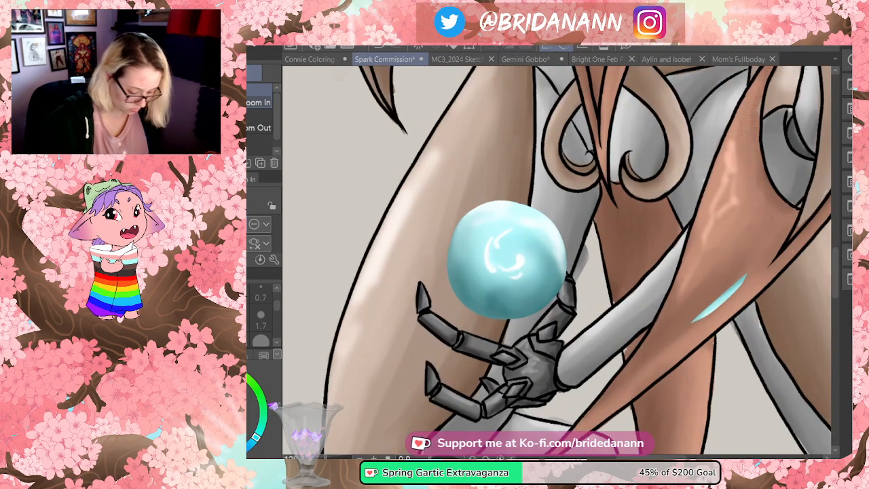
pyautogui.moveTo(483, 235); pyautogui.dragTo(480, 266)
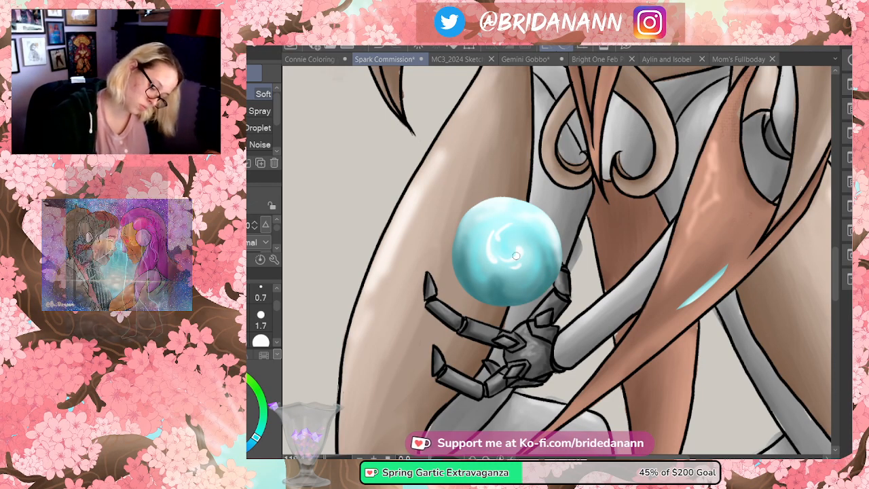
pyautogui.press('i')
pyautogui.click(483, 259)
pyautogui.press('b')
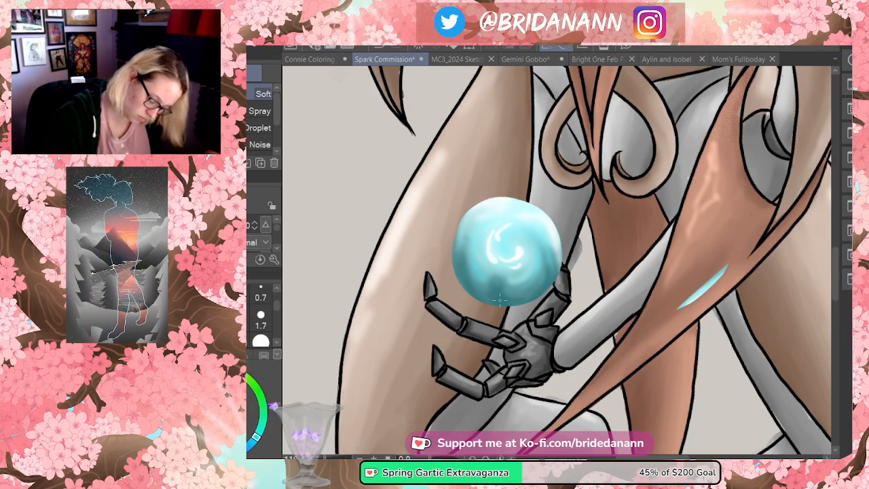
pyautogui.hotkey('ctrl', 'z')
# - Airbrush short dark teal curved strokes along the orb's lower edge and sides
pyautogui.hotkey('ctrl', 'space')
pyautogui.moveTo(557, 226); pyautogui.dragTo(548, 255)
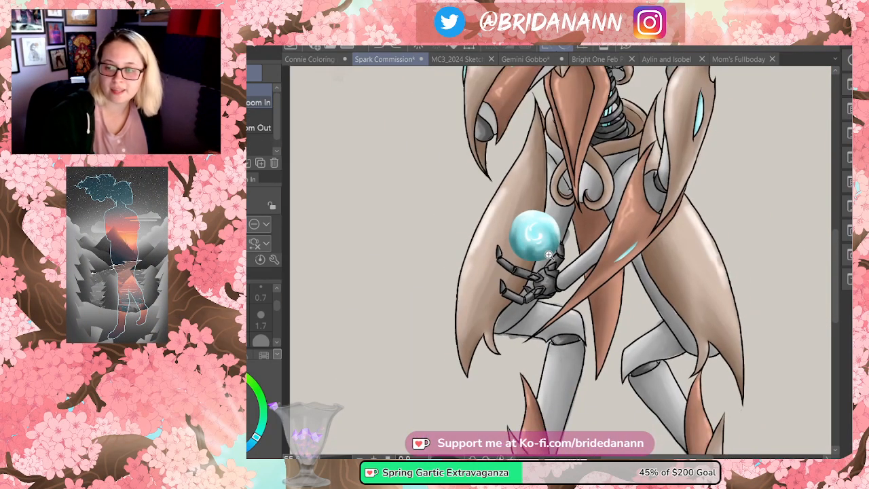
pyautogui.moveTo(623, 237); pyautogui.dragTo(598, 285)
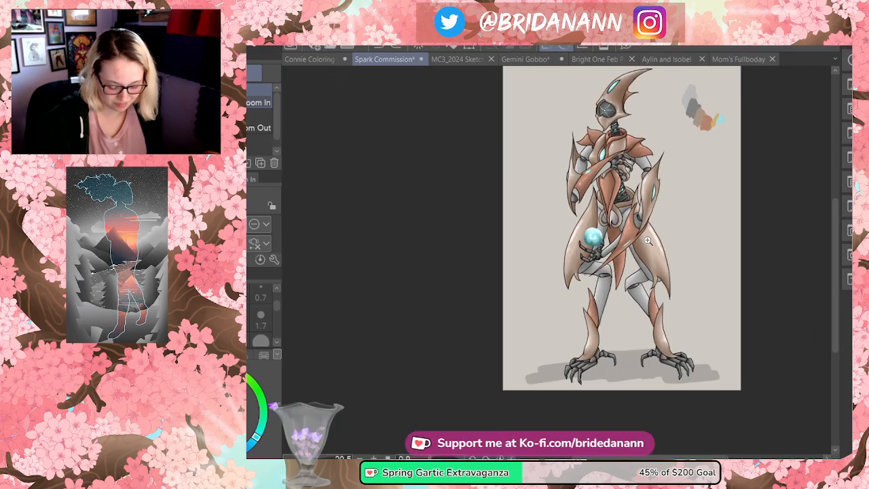
pyautogui.moveTo(605, 238)
pyautogui.mouseDown()
pyautogui.moveTo(616, 213)
pyautogui.moveTo(557, 200)
pyautogui.moveTo(501, 208)
pyautogui.mouseUp()
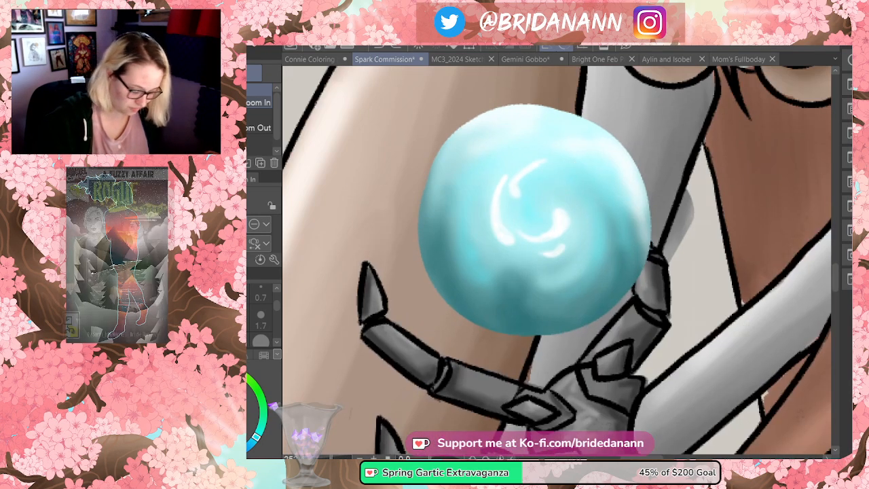
pyautogui.moveTo(502, 306); pyautogui.dragTo(536, 325)
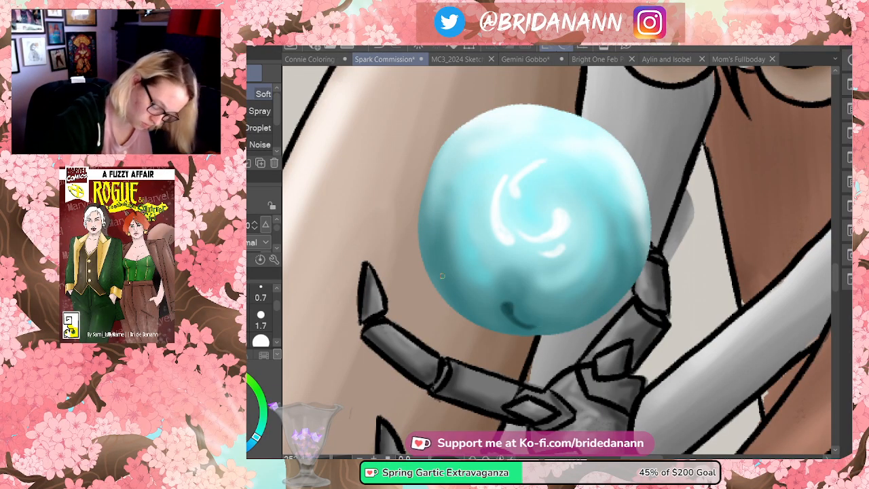
pyautogui.moveTo(435, 246); pyautogui.dragTo(465, 321)
pyautogui.moveTo(432, 250)
pyautogui.mouseDown()
pyautogui.moveTo(457, 314)
pyautogui.moveTo(517, 324)
pyautogui.moveTo(500, 326)
pyautogui.mouseUp()
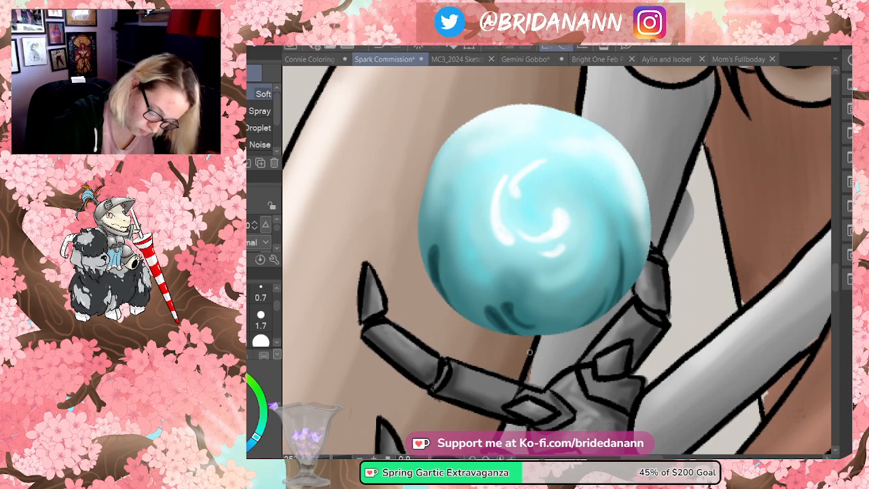
pyautogui.moveTo(419, 216); pyautogui.dragTo(421, 250)
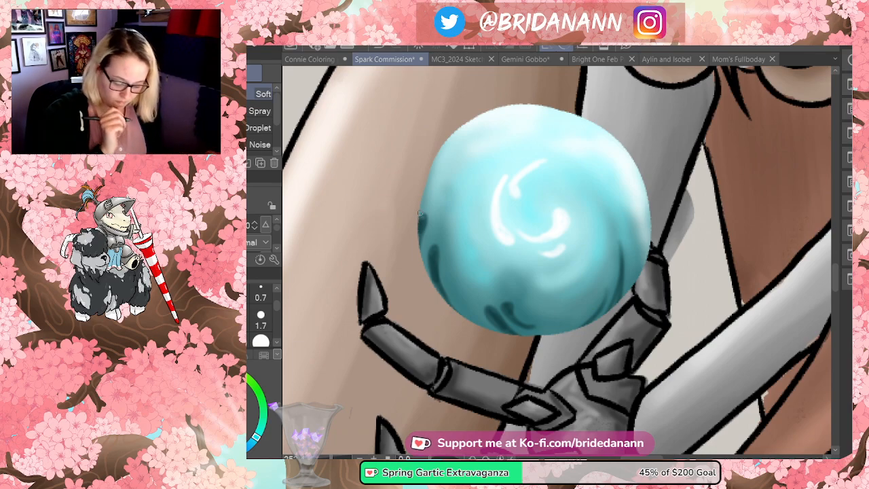
# - Airbrush curved cyan accents along the orb's lower sides and soft white curved highlights near its upper-left edge, undoing the first accent
pyautogui.moveTo(467, 189); pyautogui.dragTo(478, 264)
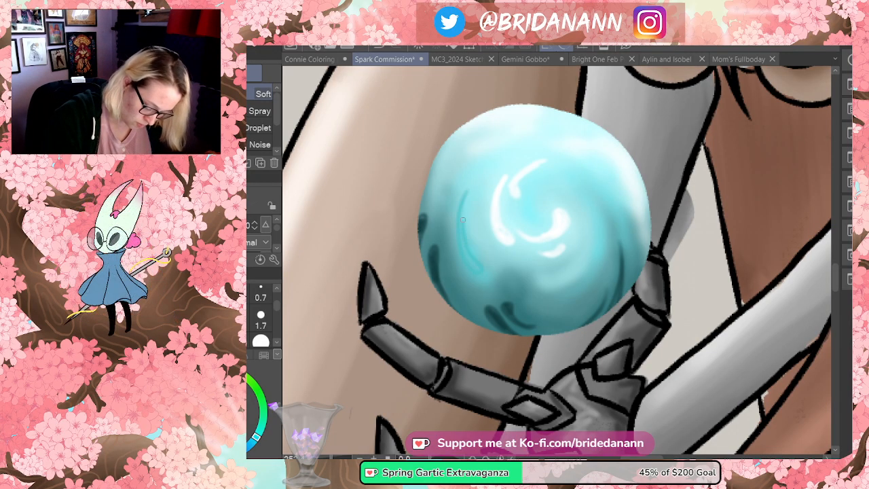
pyautogui.hotkey('ctrl', 'z')
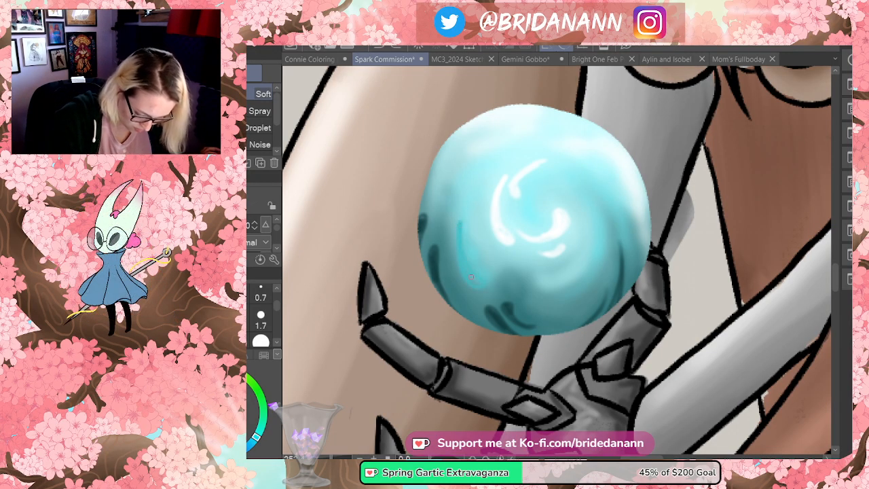
pyautogui.moveTo(568, 295); pyautogui.dragTo(588, 280)
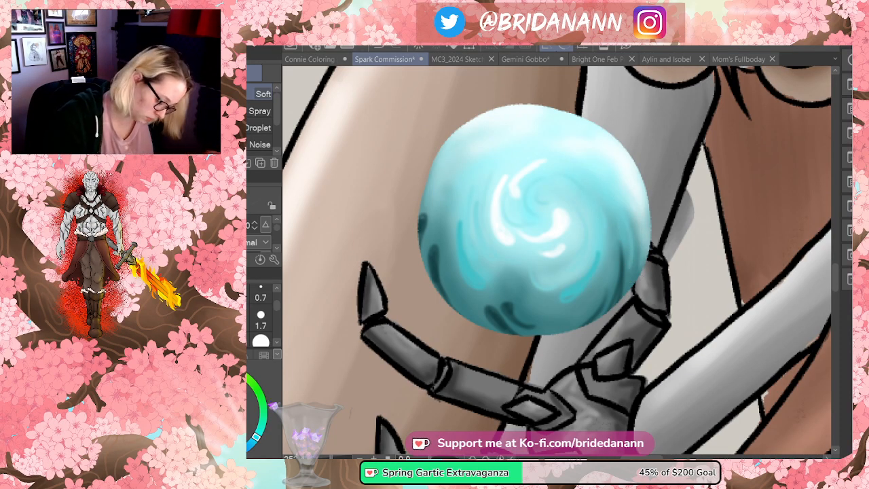
pyautogui.moveTo(466, 158); pyautogui.dragTo(487, 144)
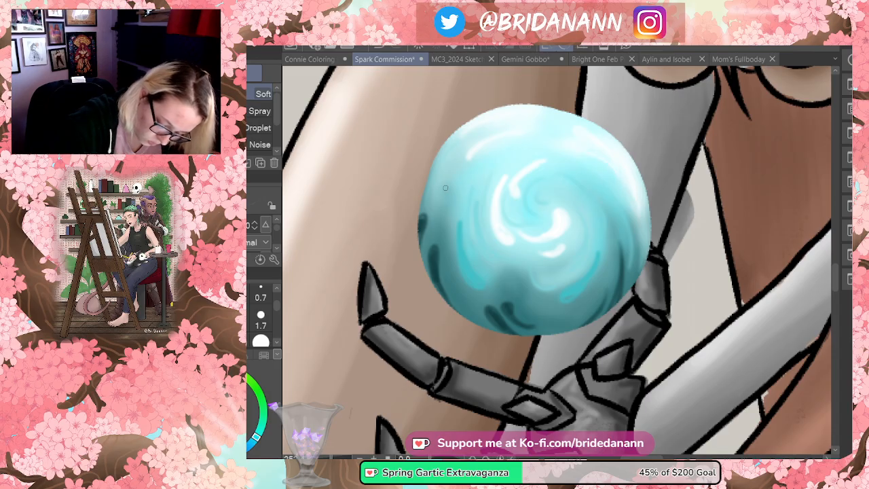
pyautogui.moveTo(438, 207); pyautogui.dragTo(435, 172)
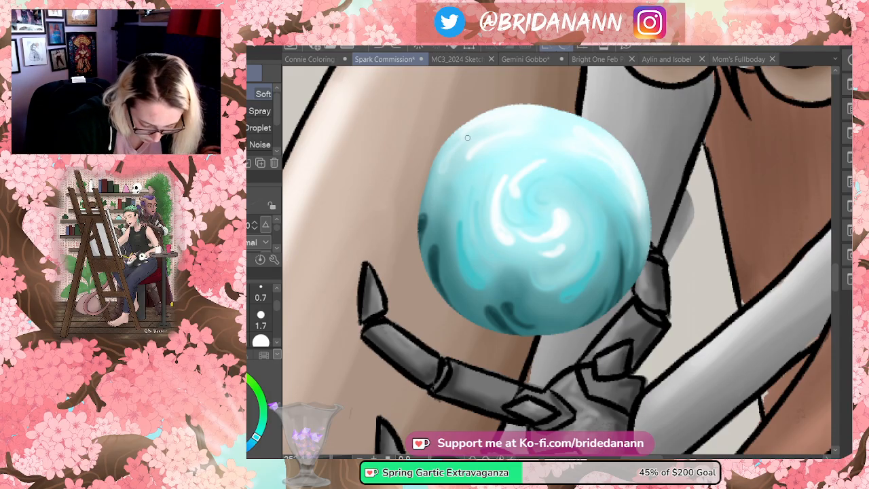
# - Examine the repainted orb against the full robot figure and its lower hand at different zoom levels
pyautogui.hotkey('ctrl', 'space')
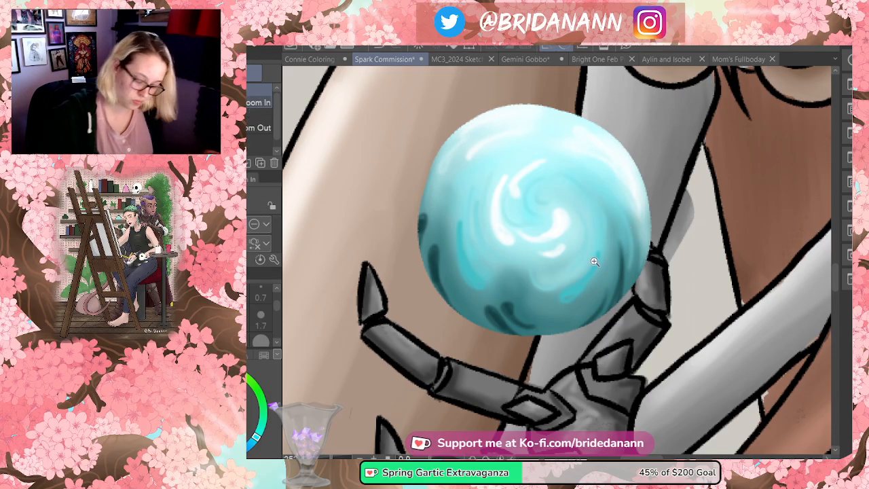
pyautogui.moveTo(634, 225); pyautogui.dragTo(543, 228)
pyautogui.moveTo(668, 202); pyautogui.dragTo(652, 275)
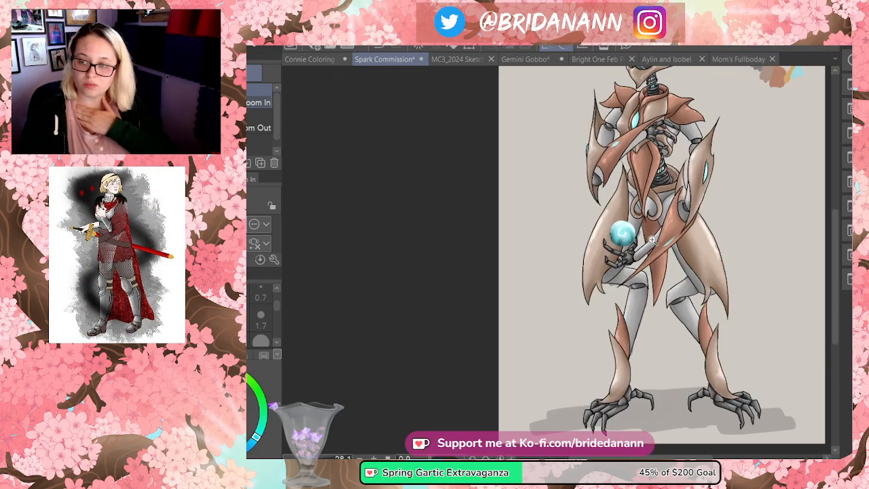
pyautogui.scroll(-2, 683, 227)
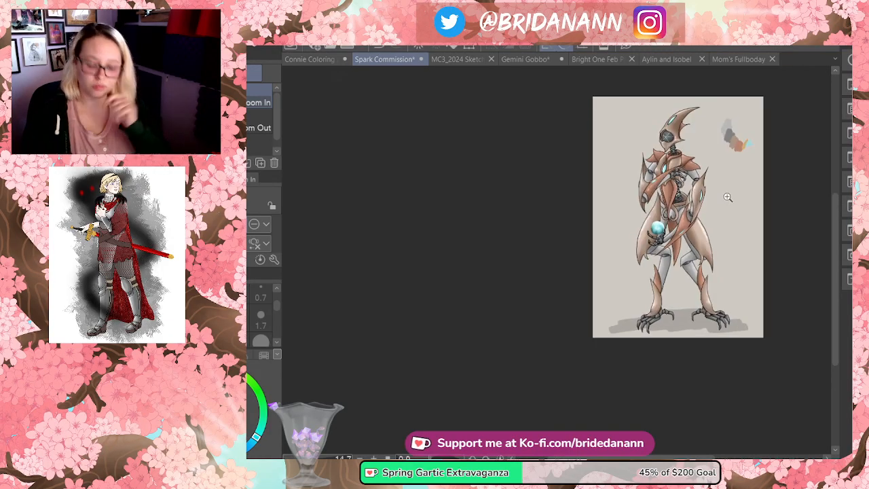
pyautogui.scroll(2, 727, 197)
pyautogui.scroll(-1, 727, 197)
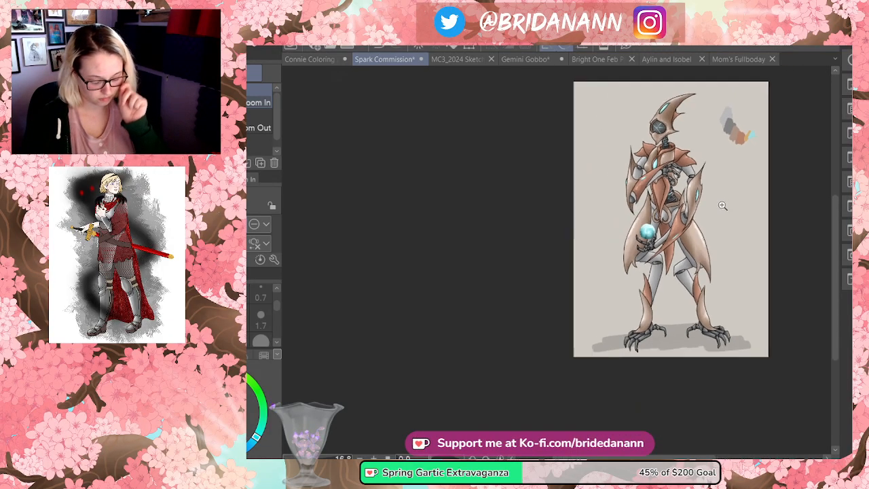
pyautogui.scroll(2, 720, 193)
pyautogui.scroll(3, 611, 237)
pyautogui.scroll(-1, 576, 244)
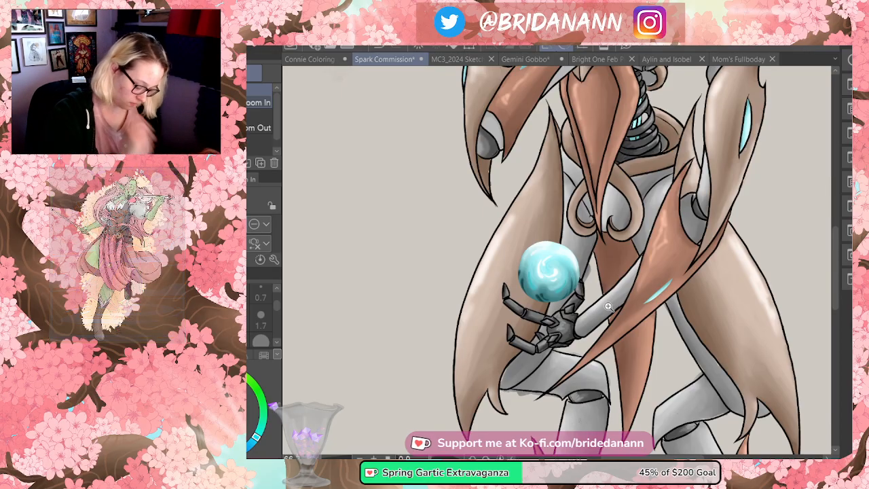
# - Try stamping a light-effect decoration brush over the orb twice, undoing each stamp
pyautogui.press('b')
pyautogui.scroll(-5, 277, 135)
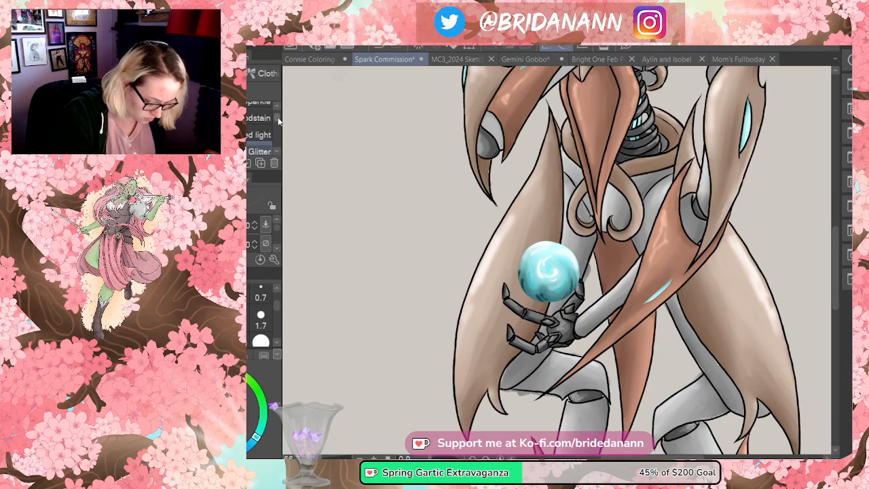
pyautogui.scroll(5, 277, 135)
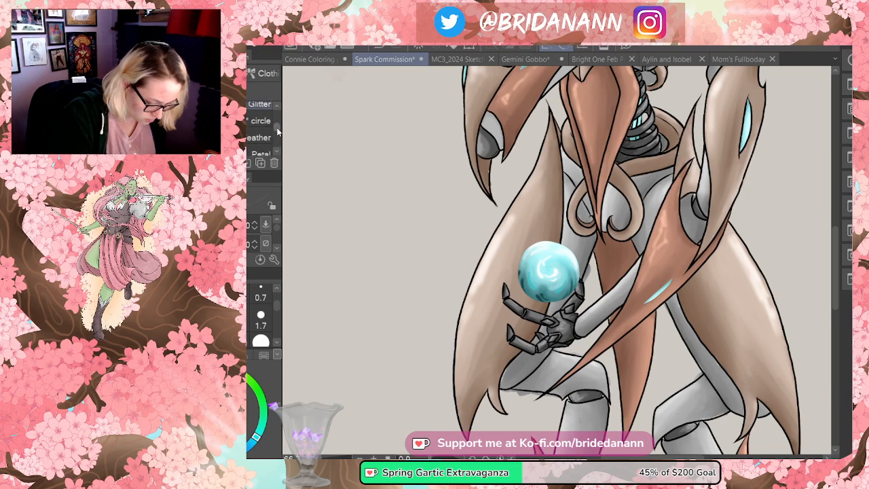
pyautogui.click(268, 124)
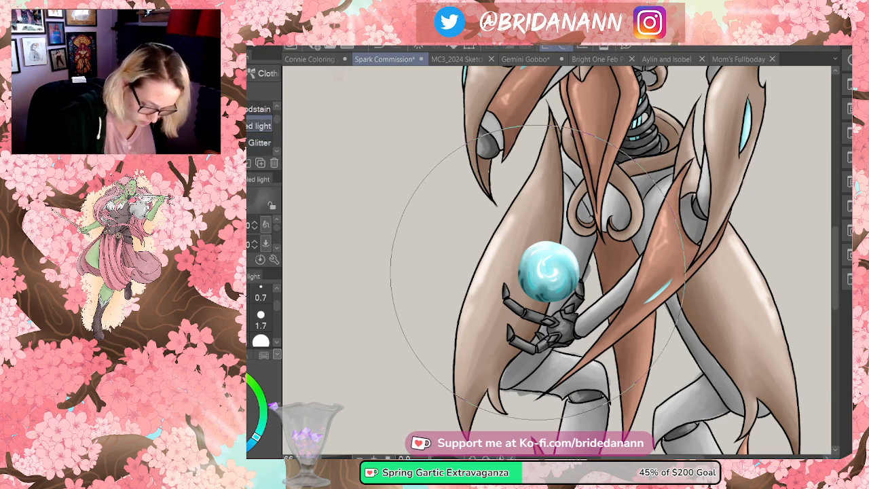
pyautogui.click(550, 272)
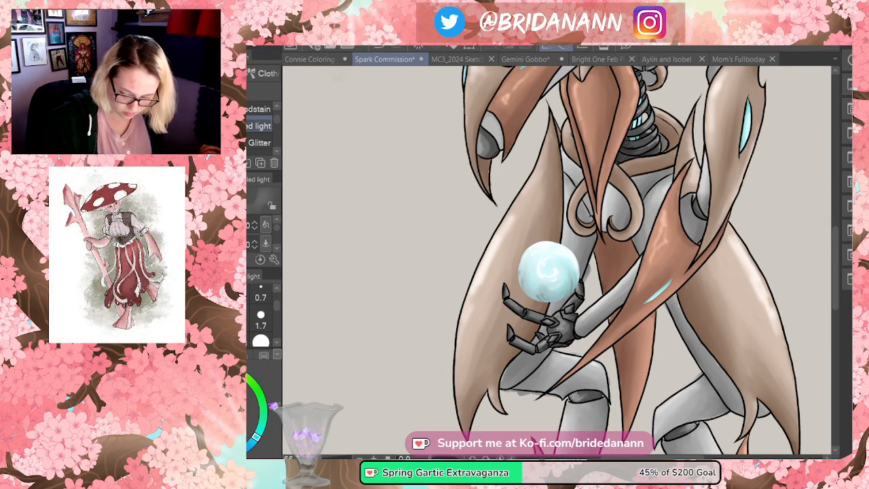
pyautogui.hotkey('ctrl', 'z')
pyautogui.click(549, 273)
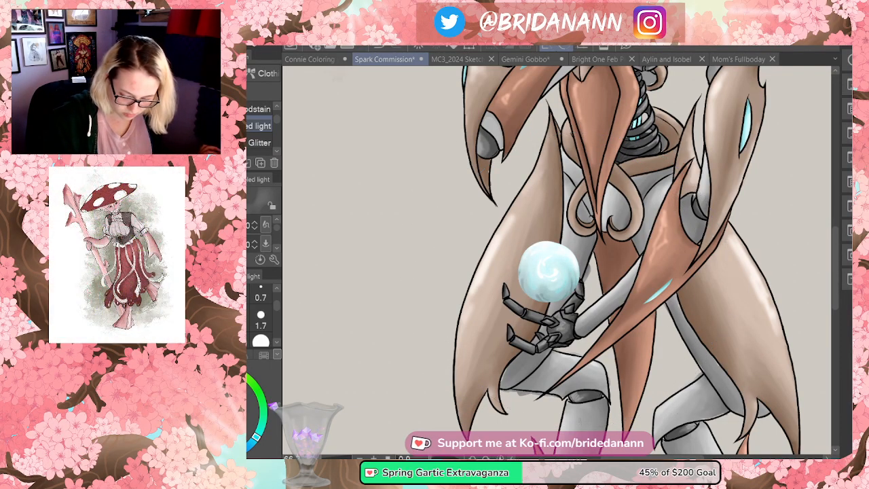
pyautogui.hotkey('ctrl', 'z')
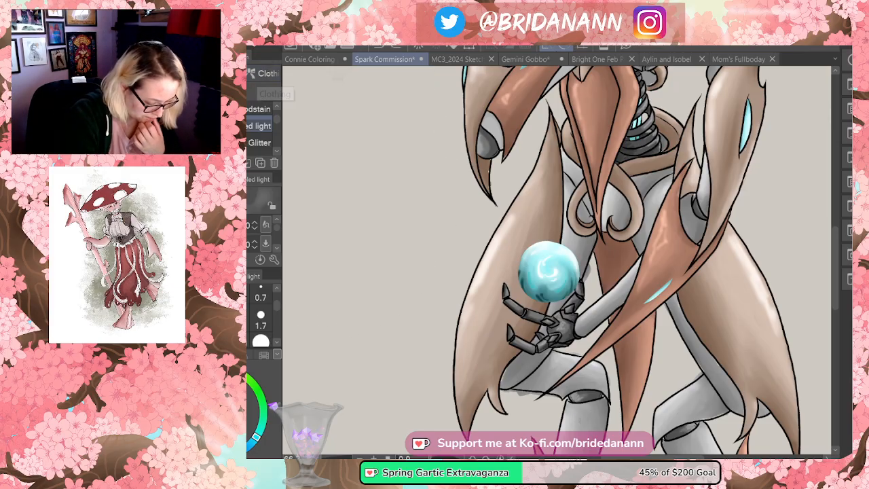
# - Try airbrushing a large soft white glow over the orb and hand, and remove it
pyautogui.press('b')
pyautogui.moveTo(278, 116); pyautogui.dragTo(279, 141)
pyautogui.scroll(3, 272, 116)
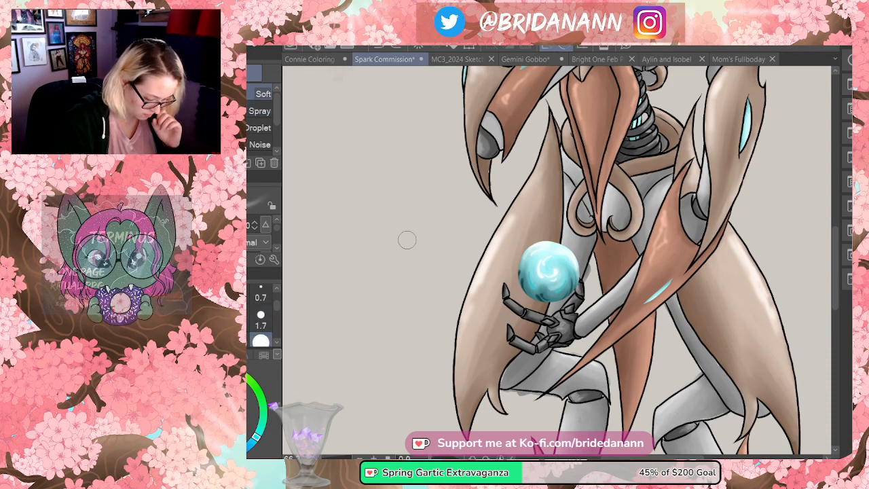
pyautogui.scroll(-2, 272, 312)
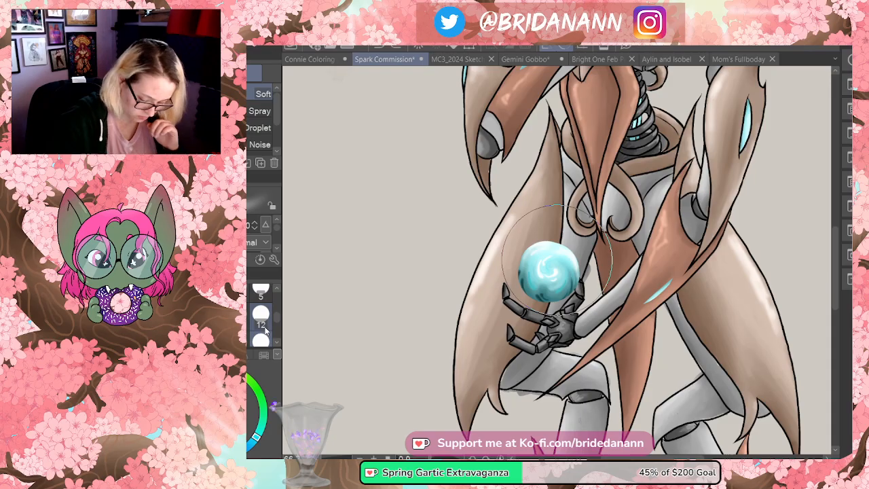
pyautogui.moveTo(533, 268)
pyautogui.mouseDown()
pyautogui.moveTo(547, 278)
pyautogui.moveTo(530, 272)
pyautogui.moveTo(551, 258)
pyautogui.moveTo(556, 272)
pyautogui.mouseUp()
pyautogui.hotkey('ctrl', 'z')
pyautogui.hotkey('ctrl', 'z')
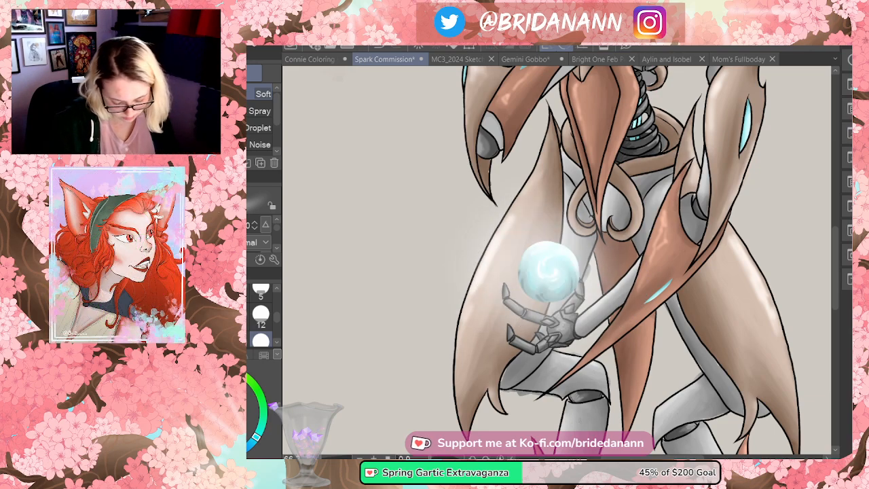
pyautogui.hotkey('ctrl', 'z')
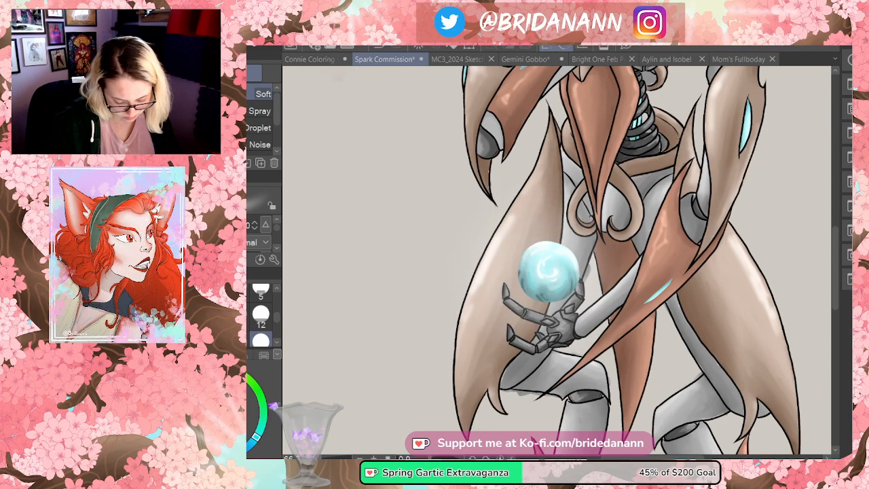
pyautogui.hotkey('ctrl', 'z')
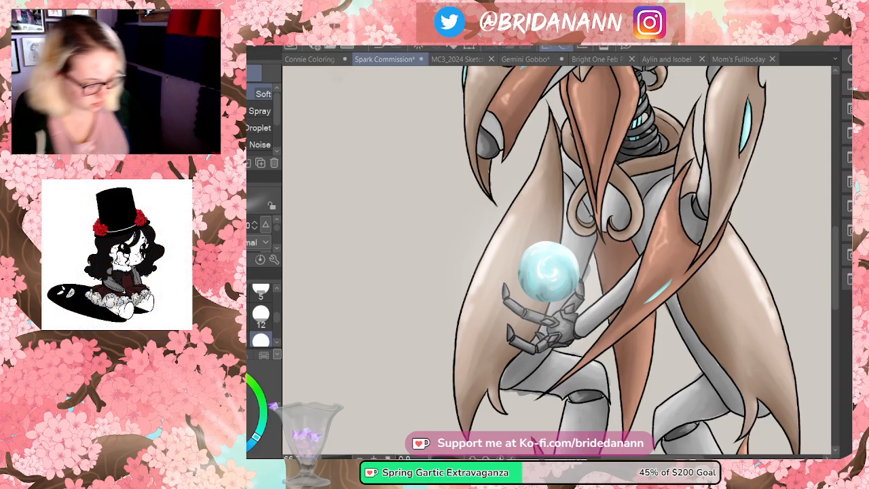
pyautogui.press('Delete')
pyautogui.press('Return')
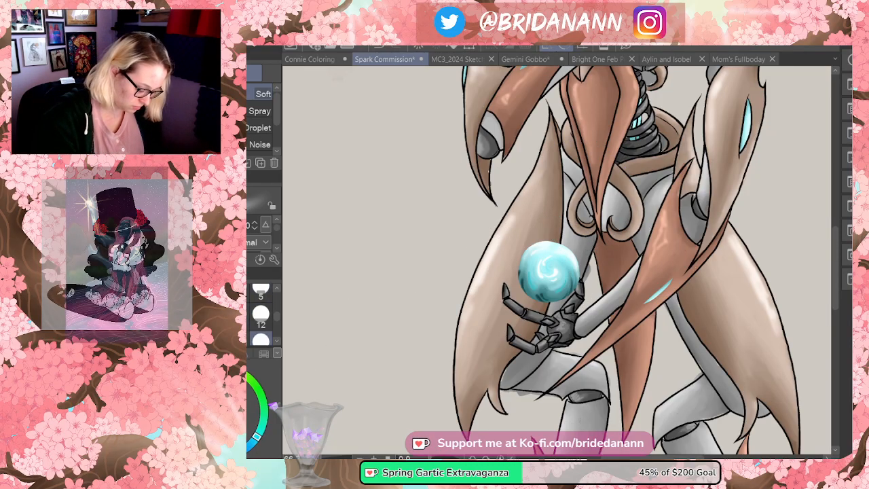
# - Airbrush a bright cyan glow around the orb's edge with the Soft airbrush, undoing unwanted strokes
pyautogui.moveTo(564, 262)
pyautogui.mouseDown()
pyautogui.moveTo(523, 285)
pyautogui.moveTo(597, 318)
pyautogui.mouseUp()
pyautogui.hotkey('ctrl', 'z')
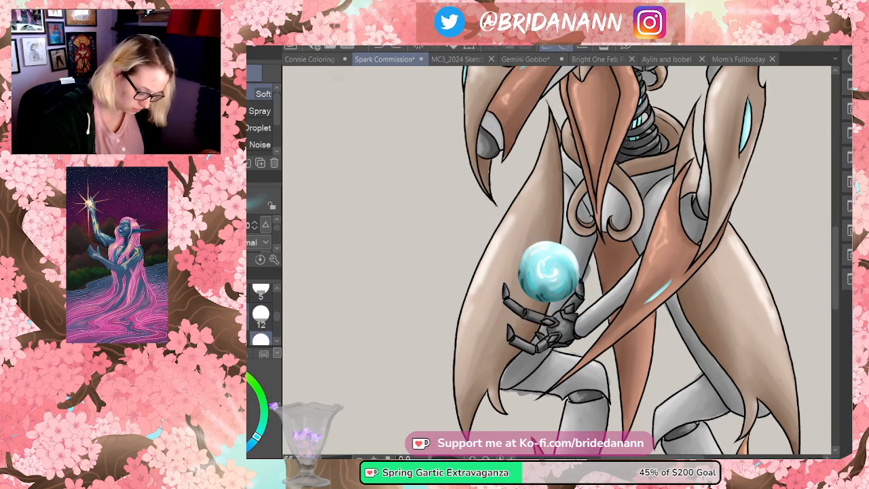
pyautogui.moveTo(549, 268)
pyautogui.mouseDown()
pyautogui.moveTo(526, 282)
pyautogui.moveTo(552, 285)
pyautogui.moveTo(569, 261)
pyautogui.moveTo(575, 285)
pyautogui.moveTo(579, 273)
pyautogui.moveTo(557, 282)
pyautogui.moveTo(516, 271)
pyautogui.moveTo(540, 244)
pyautogui.moveTo(592, 262)
pyautogui.mouseUp()
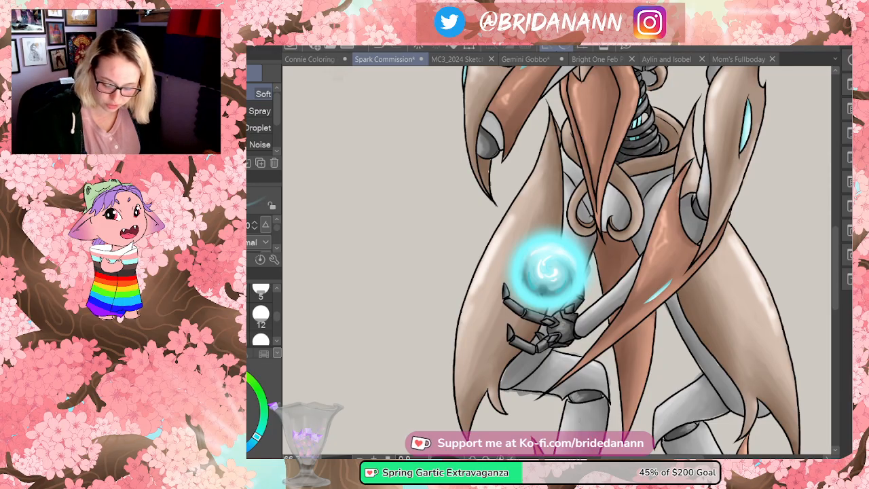
pyautogui.hotkey('ctrl', 'z')
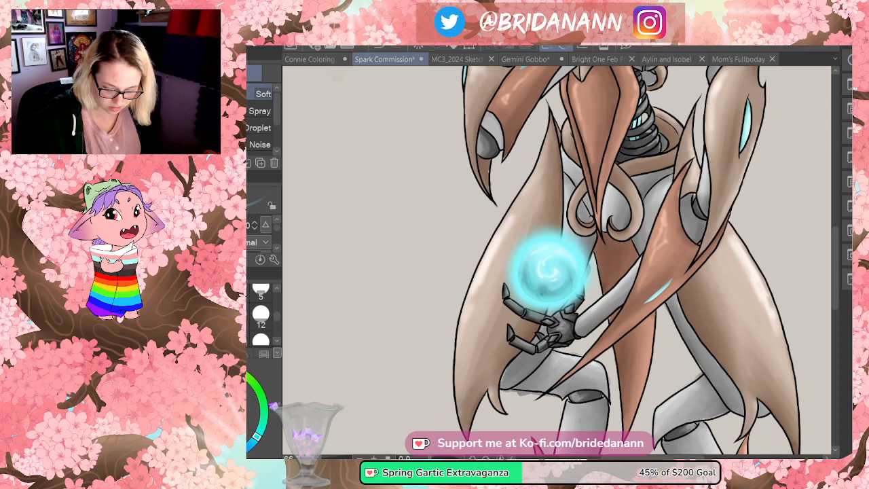
pyautogui.hotkey('ctrl', 'z')
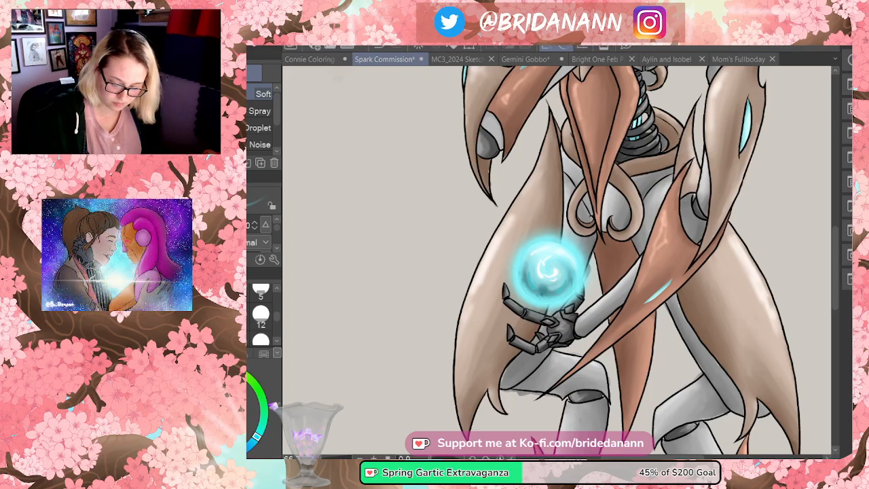
# - Review the orb's cyan glow up close and against the whole robot figure
pyautogui.hotkey('ctrl', '0')
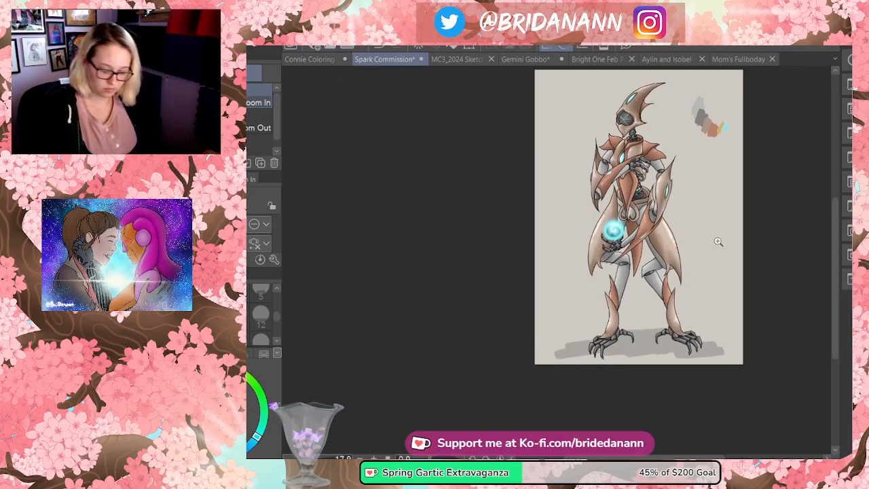
pyautogui.moveTo(639, 232); pyautogui.dragTo(619, 214)
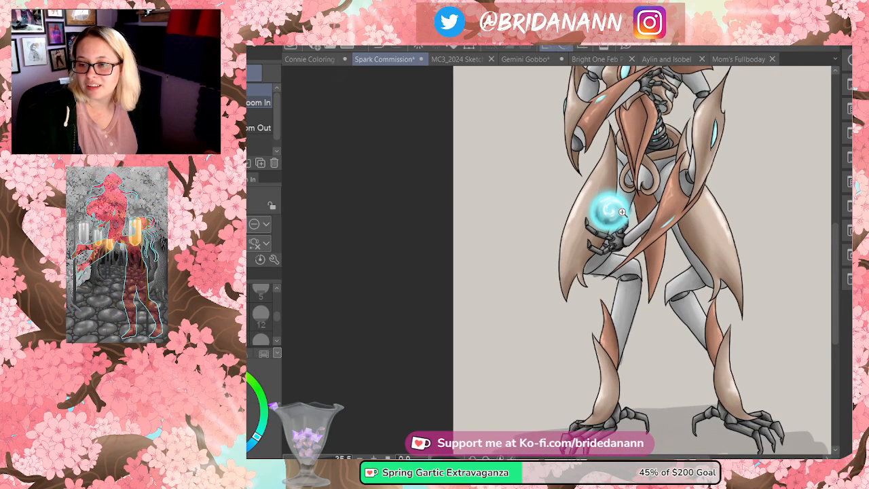
pyautogui.moveTo(750, 178); pyautogui.dragTo(672, 155)
pyautogui.moveTo(647, 229); pyautogui.dragTo(643, 106)
pyautogui.moveTo(772, 221); pyautogui.dragTo(782, 201)
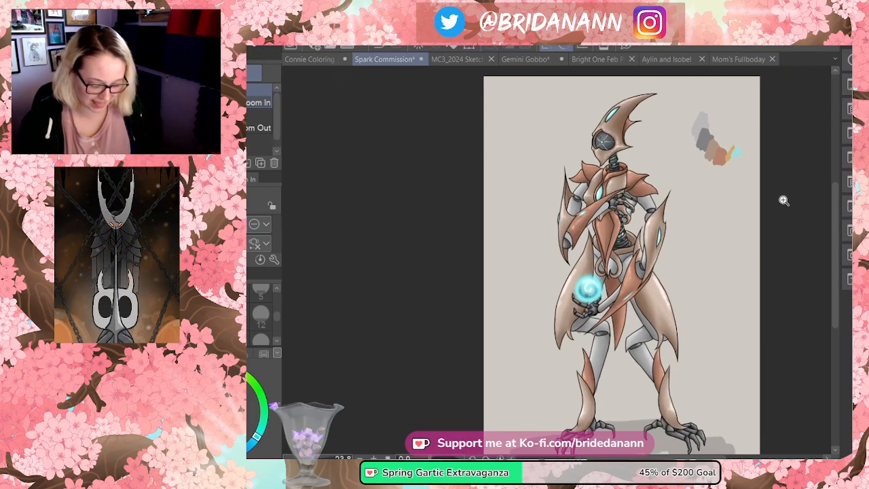
pyautogui.keyDown('alt'); pyautogui.click(686, 258); pyautogui.keyUp('alt')
pyautogui.click(691, 249)
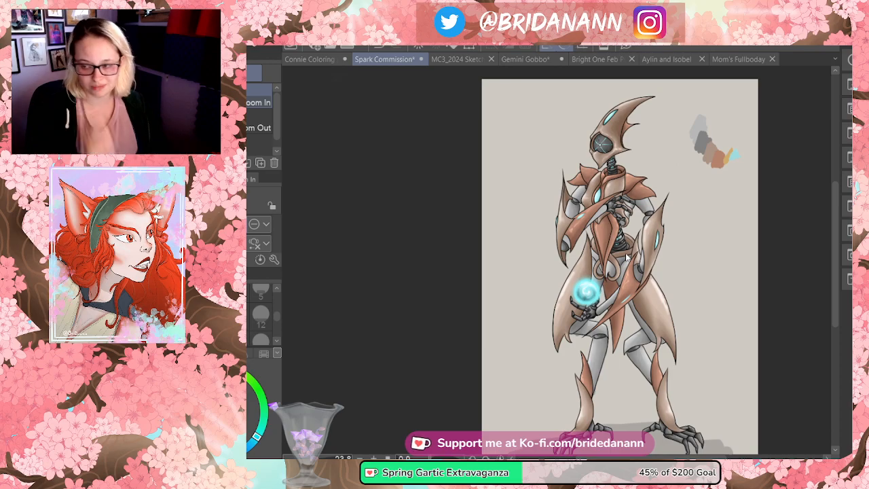
pyautogui.scroll(5, 648, 261)
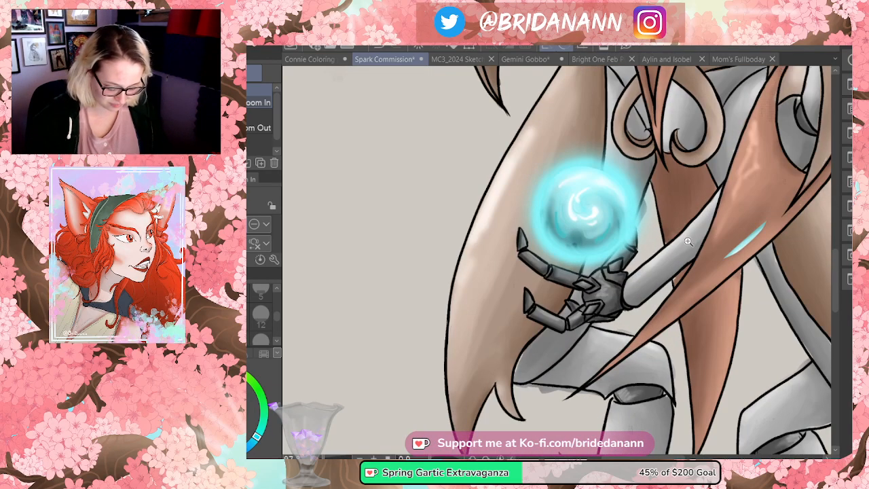
pyautogui.scroll(-5, 720, 220)
pyautogui.scroll(5, 740, 212)
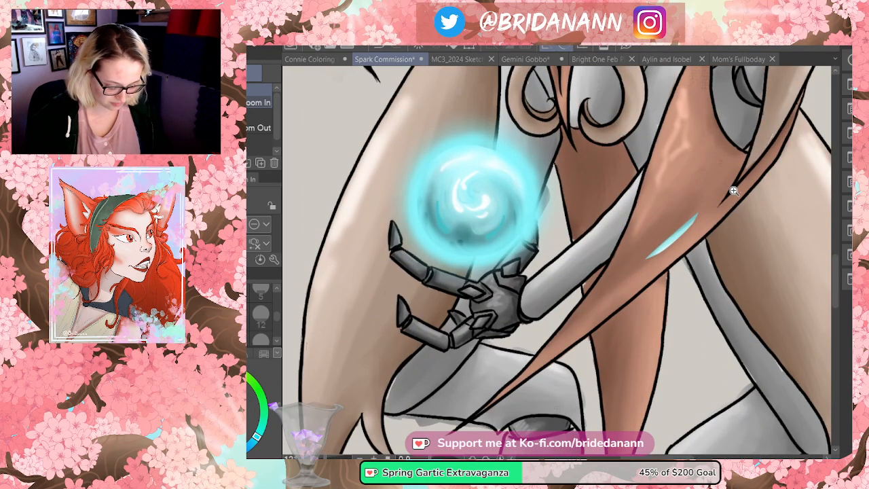
pyautogui.scroll(3, 459, 254)
pyautogui.scroll(-8, 518, 217)
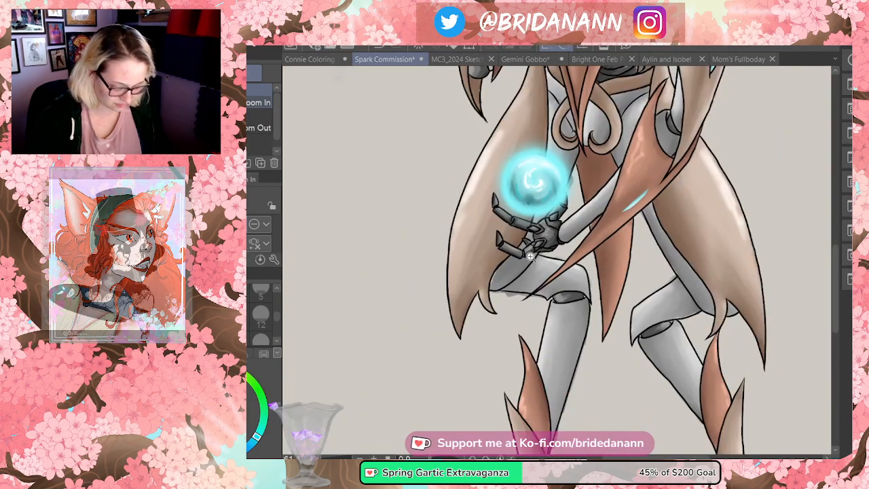
pyautogui.scroll(-5, 549, 160)
pyautogui.scroll(4, 582, 129)
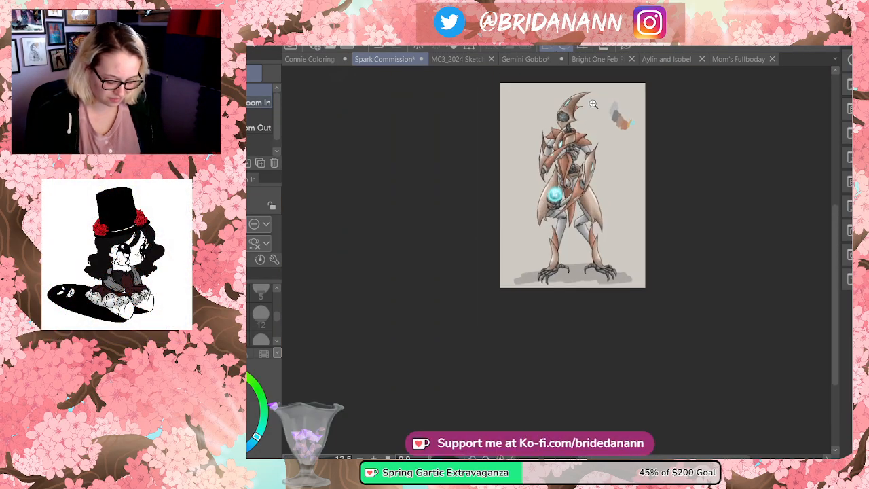
pyautogui.scroll(2, 577, 150)
pyautogui.scroll(2, 527, 262)
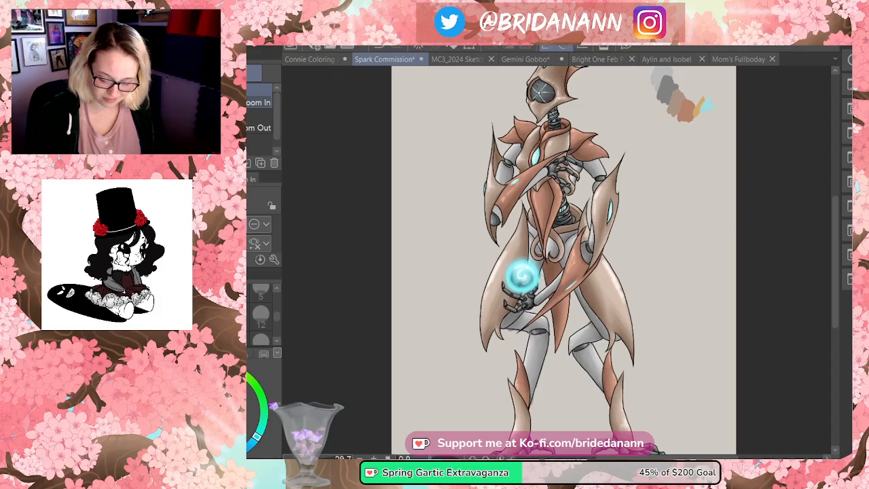
# - Airbrush soft cyan reflected light onto the lower arm's copper guard, white forearm and fingers beneath the orb with the Soft airbrush
pyautogui.scroll(2, 548, 285)
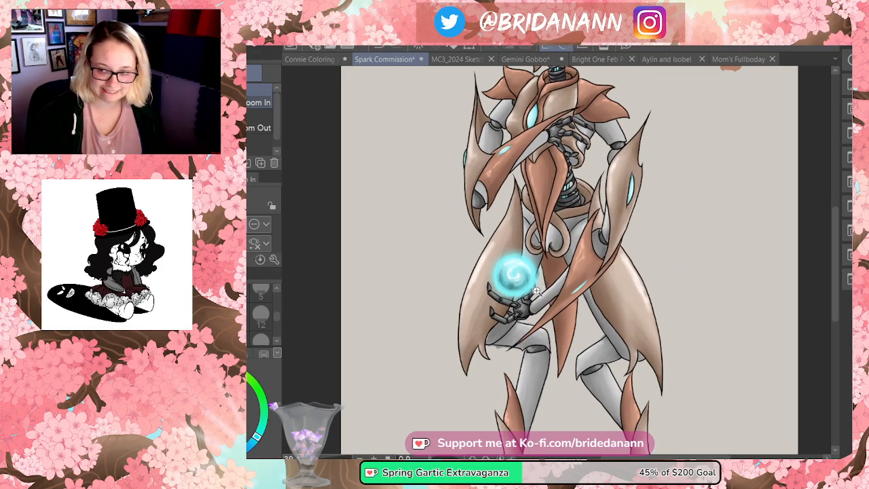
pyautogui.scroll(1, 536, 291)
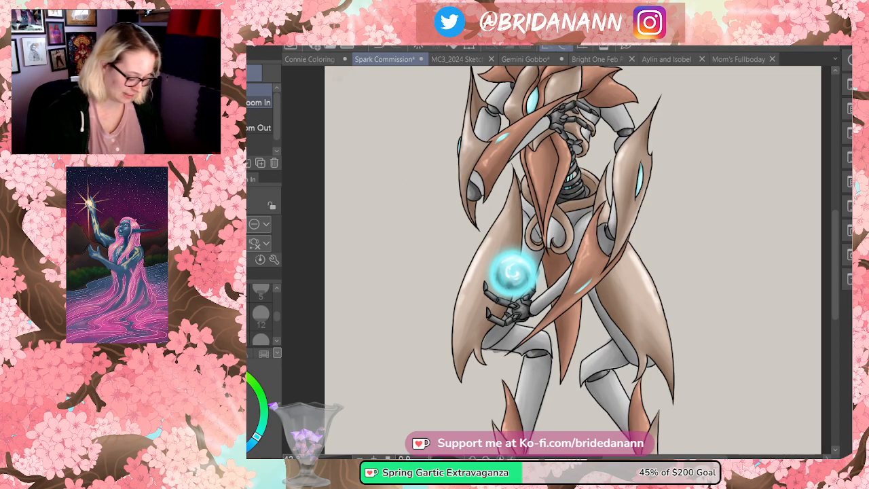
pyautogui.press('b')
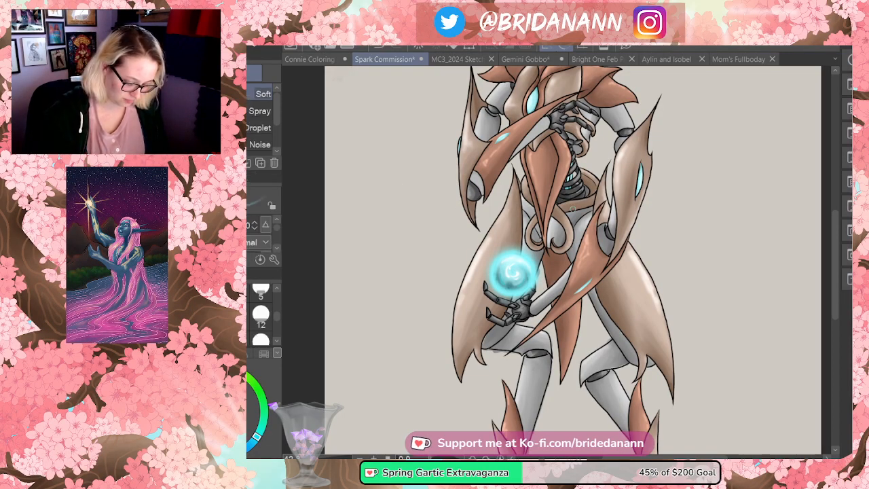
pyautogui.scroll(1, 273, 310)
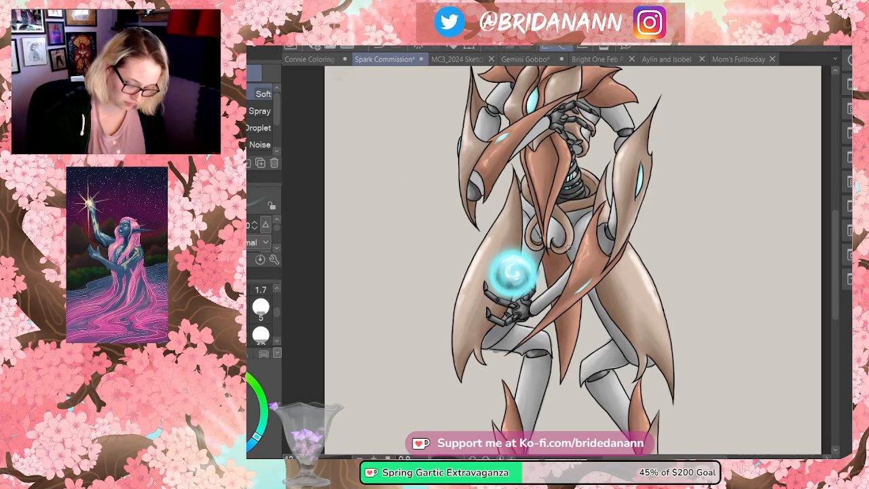
pyautogui.moveTo(579, 257); pyautogui.dragTo(591, 219)
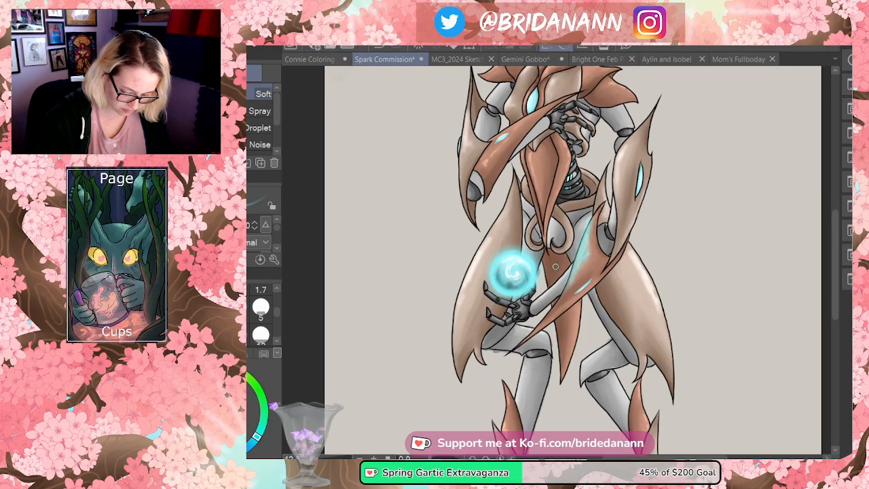
pyautogui.moveTo(564, 273); pyautogui.dragTo(540, 295)
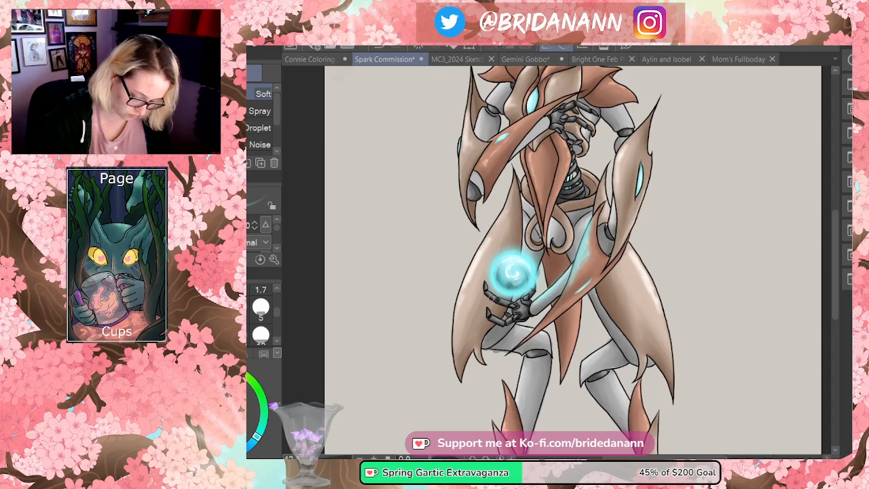
pyautogui.moveTo(489, 308); pyautogui.dragTo(506, 320)
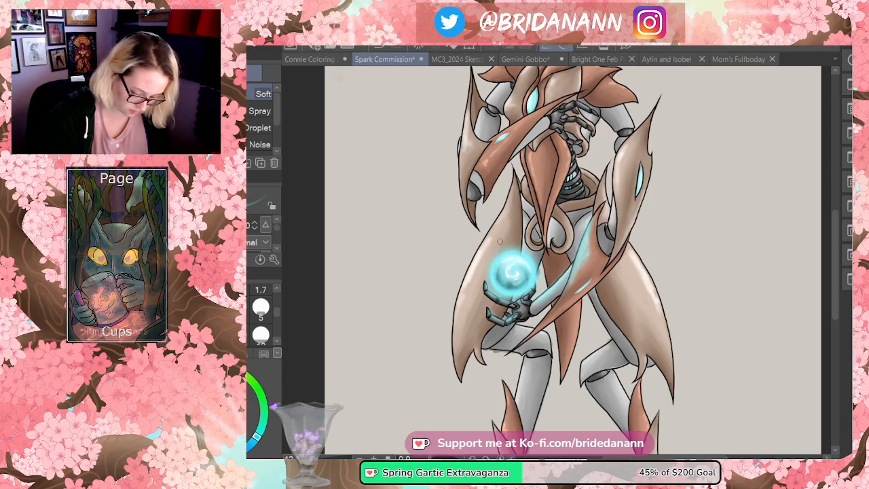
# - Airbrush cyan reflected light onto the beige hip plate behind the orb, the central torso panel's edge and the raised forearm's underside
pyautogui.moveTo(496, 246)
pyautogui.mouseDown()
pyautogui.moveTo(512, 224)
pyautogui.moveTo(493, 264)
pyautogui.mouseUp()
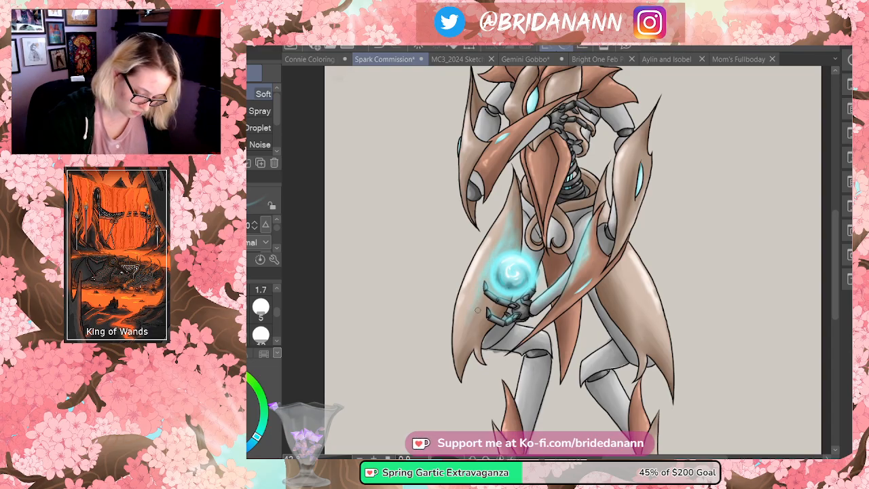
pyautogui.moveTo(472, 315); pyautogui.dragTo(476, 334)
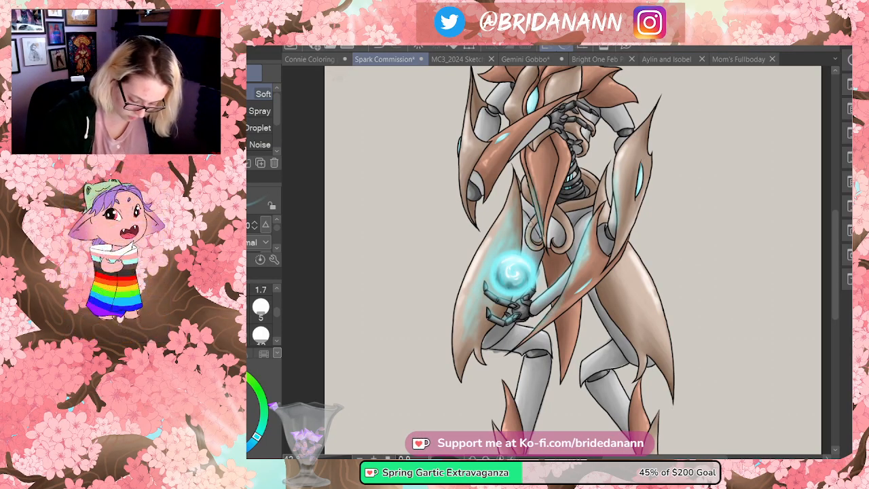
pyautogui.moveTo(505, 165); pyautogui.dragTo(491, 189)
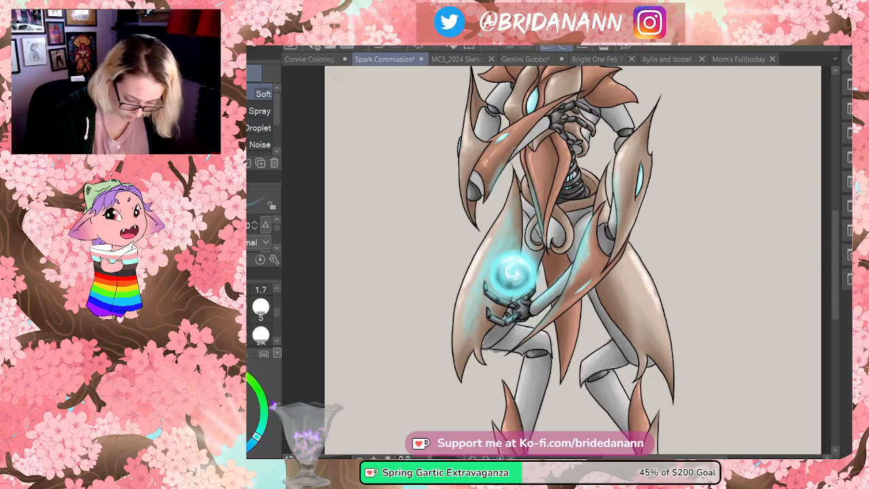
pyautogui.moveTo(519, 142); pyautogui.dragTo(512, 153)
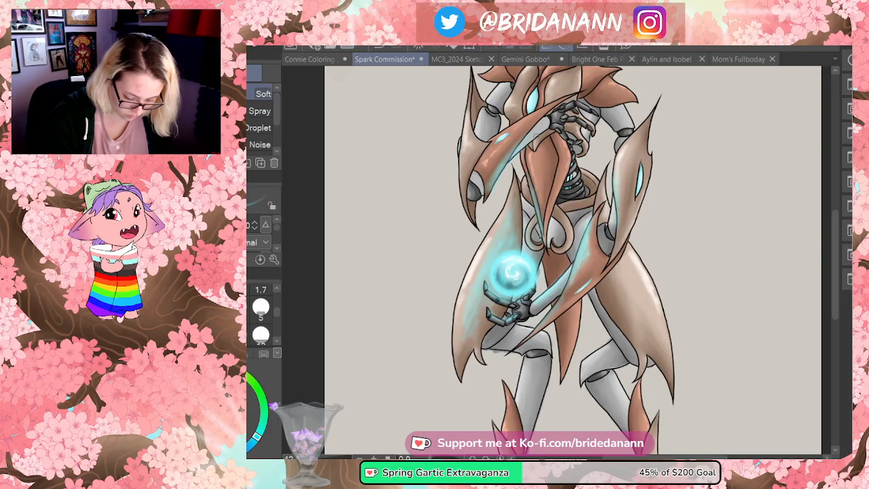
pyautogui.hotkey('ctrl', 'space')
pyautogui.moveTo(623, 219); pyautogui.dragTo(650, 256)
pyautogui.click(671, 204)
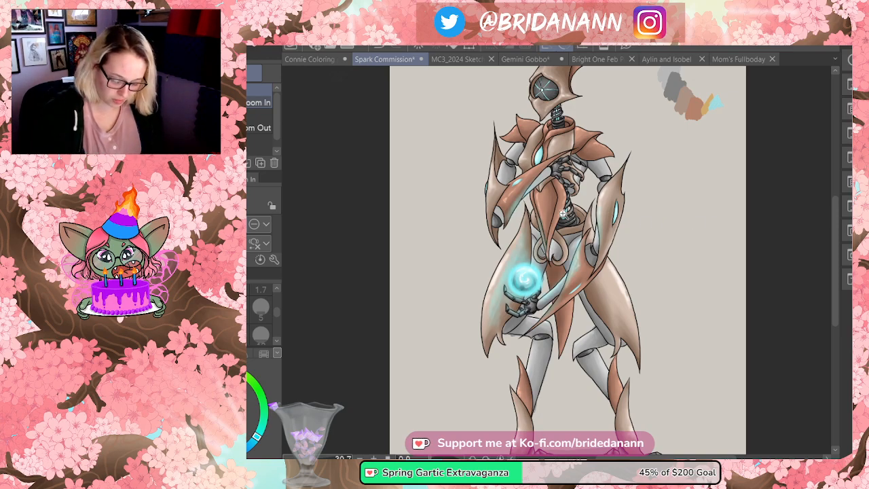
# - Airbrush soft cyan glow over the neck joint, the exposed waist spine and the gem on the outer forearm armor
pyautogui.click(564, 213)
pyautogui.press('b')
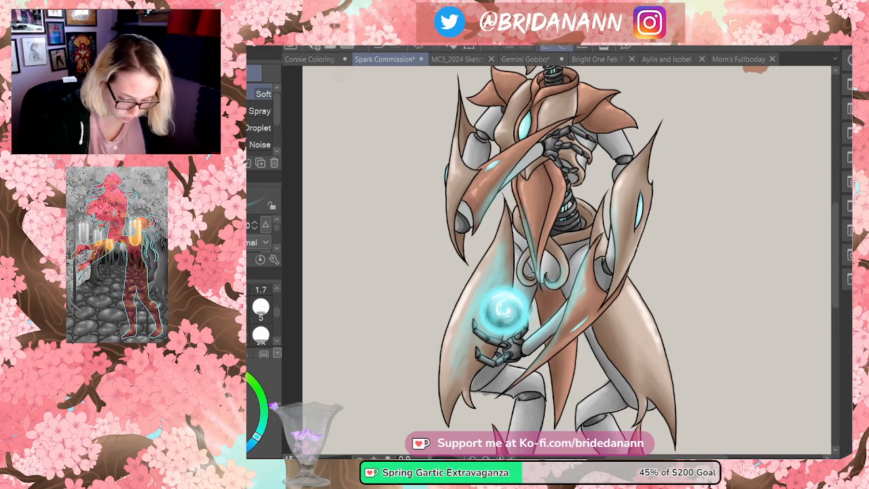
pyautogui.moveTo(835, 213); pyautogui.dragTo(834, 180)
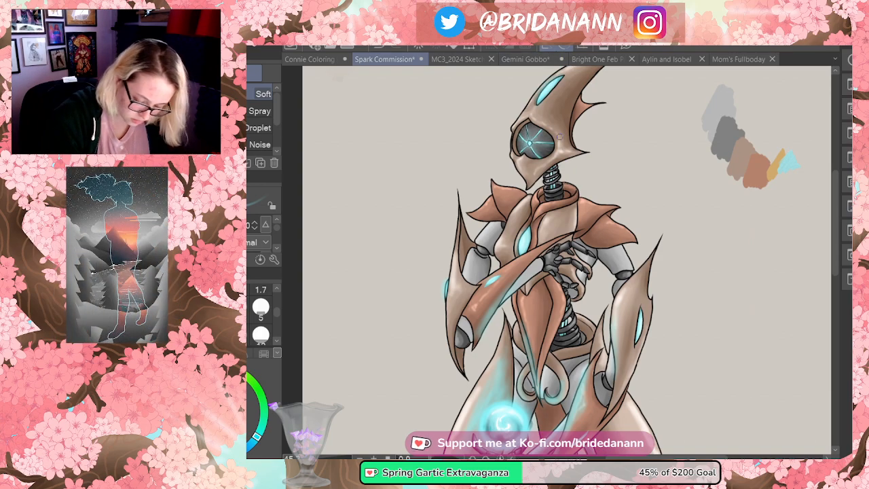
pyautogui.moveTo(551, 166); pyautogui.dragTo(554, 196)
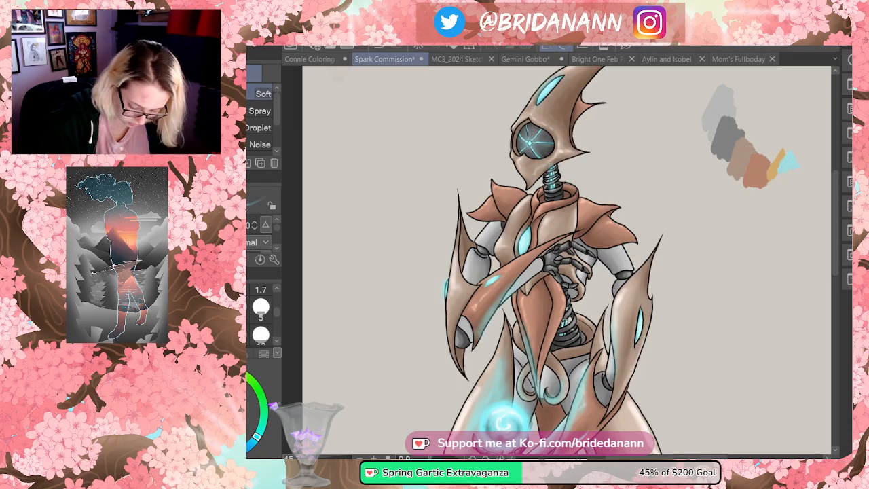
pyautogui.moveTo(565, 299); pyautogui.dragTo(562, 334)
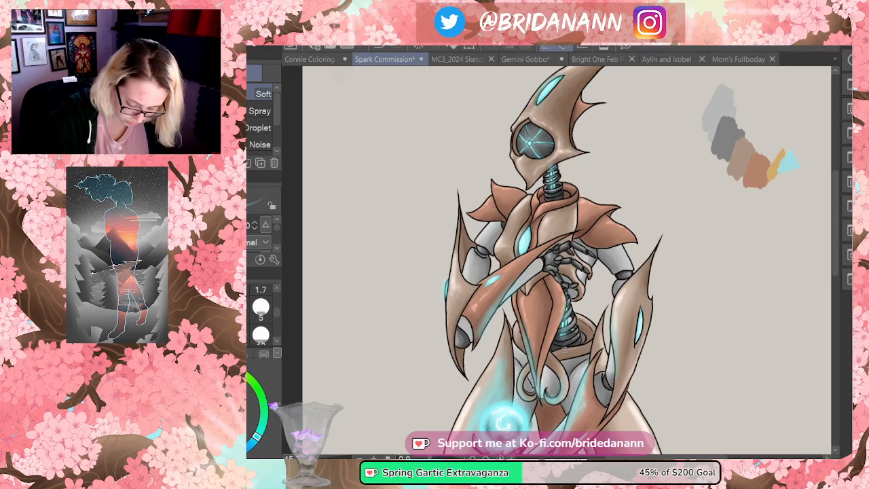
pyautogui.moveTo(640, 311); pyautogui.dragTo(638, 338)
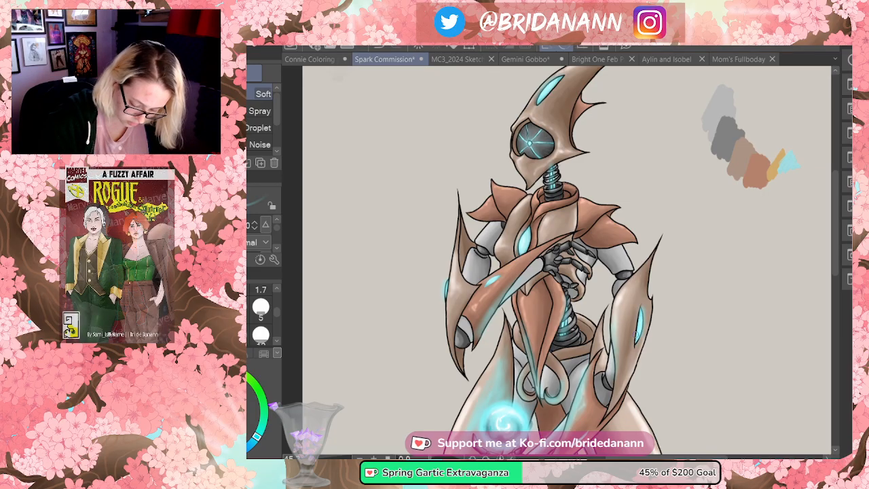
# - Examine the full robot figure and its hips at different magnifications to judge the cyan glow
pyautogui.moveTo(836, 233)
pyautogui.mouseDown()
pyautogui.moveTo(835, 292)
pyautogui.moveTo(834, 247)
pyautogui.mouseUp()
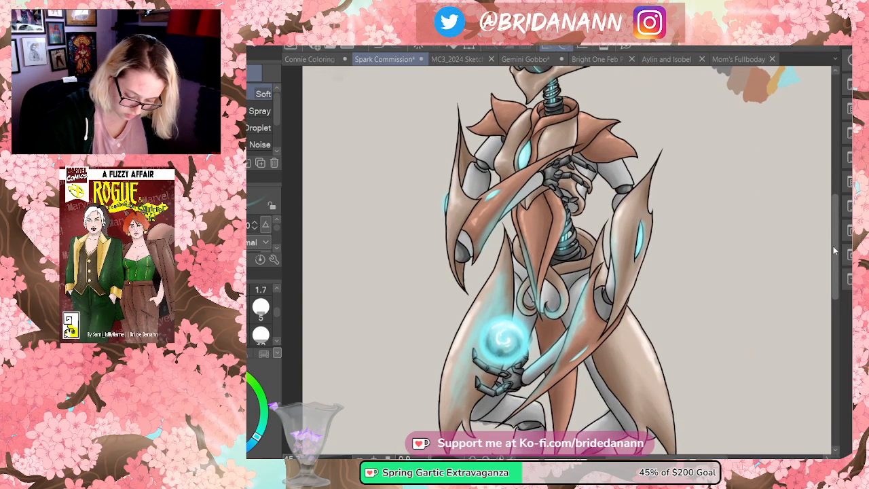
pyautogui.click(235, 78)
pyautogui.click(585, 210)
pyautogui.moveTo(629, 182); pyautogui.dragTo(593, 227)
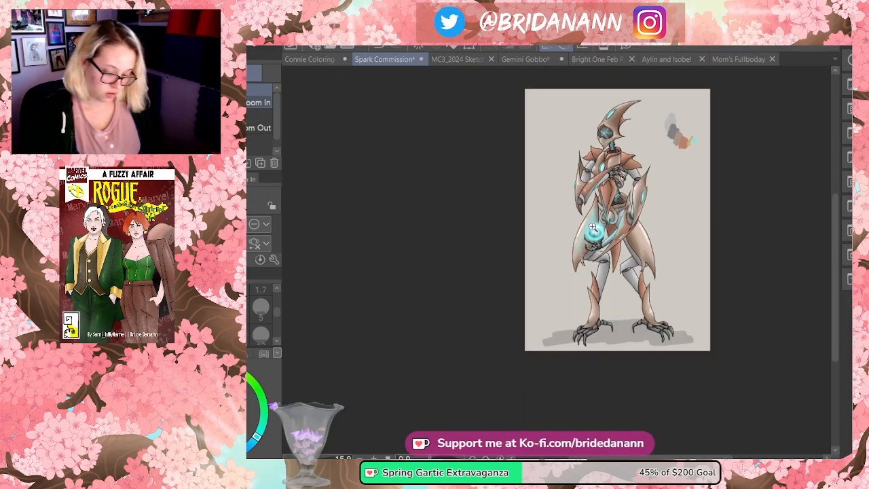
pyautogui.click(669, 91)
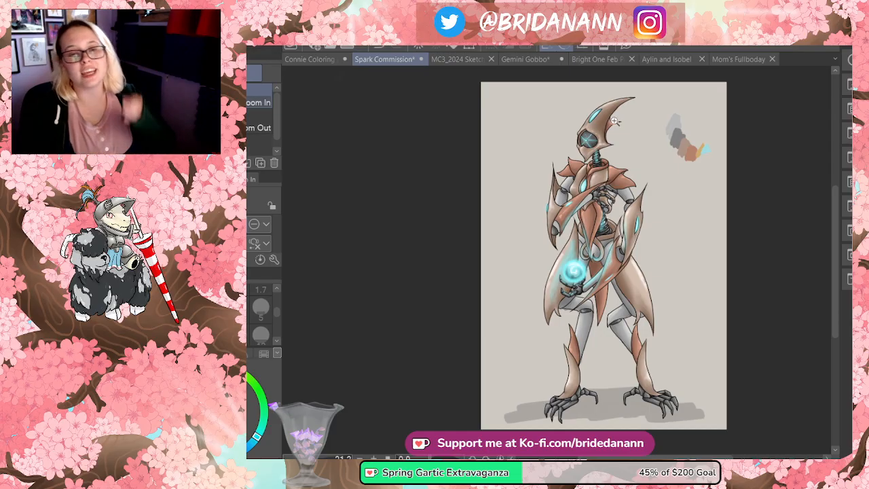
pyautogui.click(658, 129)
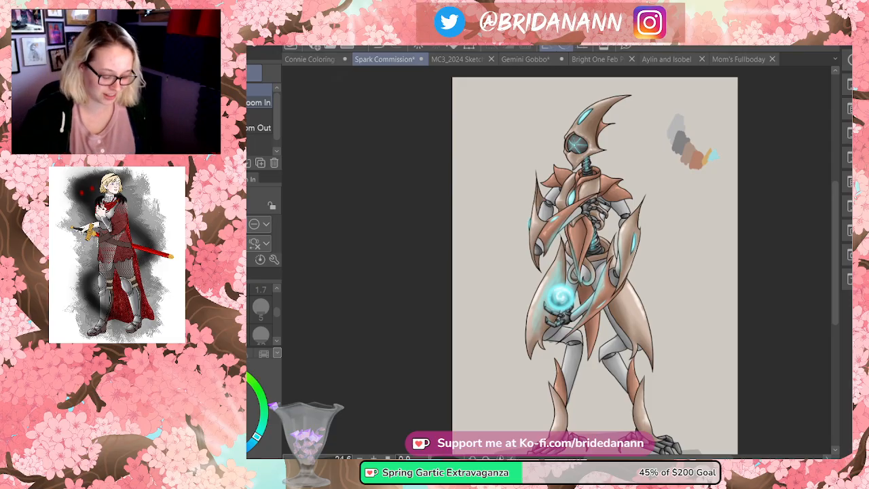
pyautogui.scroll(-3, 673, 265)
pyautogui.scroll(3, 686, 294)
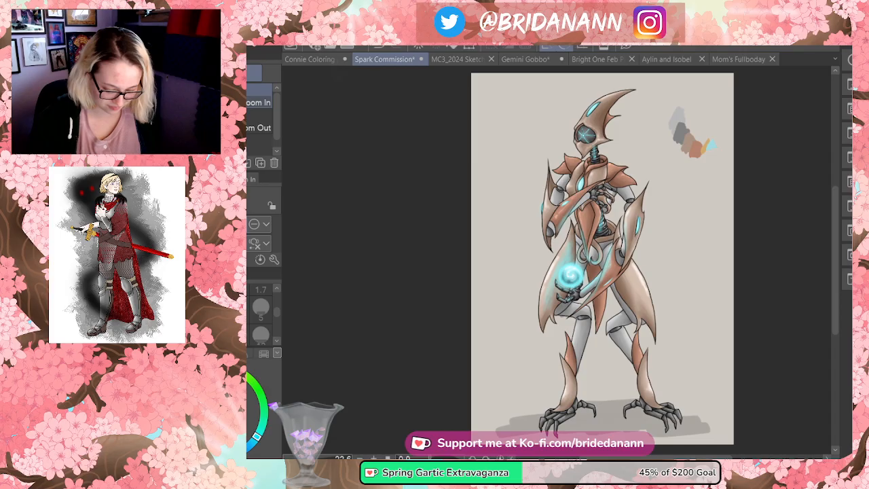
pyautogui.scroll(-1, 753, 314)
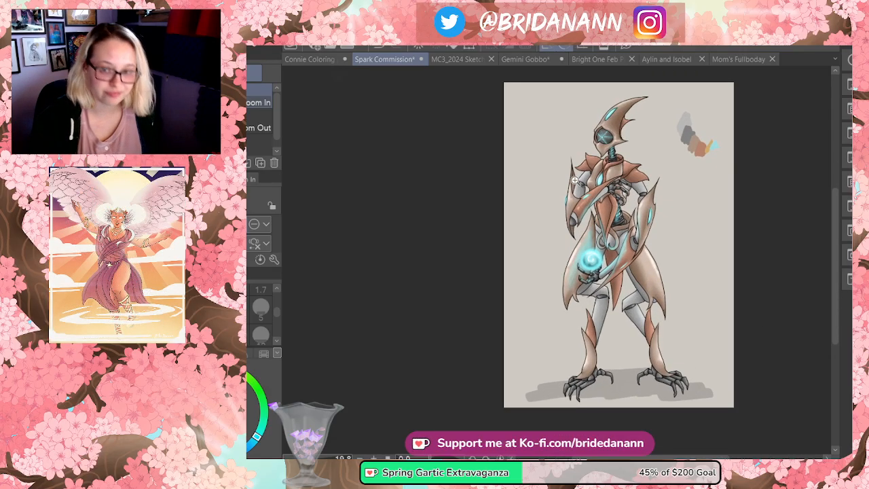
pyautogui.scroll(-2, 619, 231)
pyautogui.scroll(1, 620, 238)
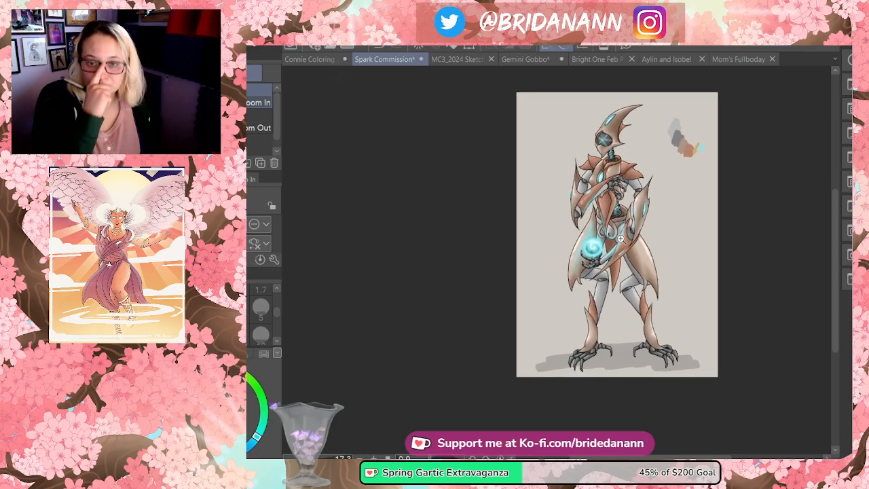
pyautogui.scroll(1, 612, 195)
pyautogui.scroll(3, 622, 189)
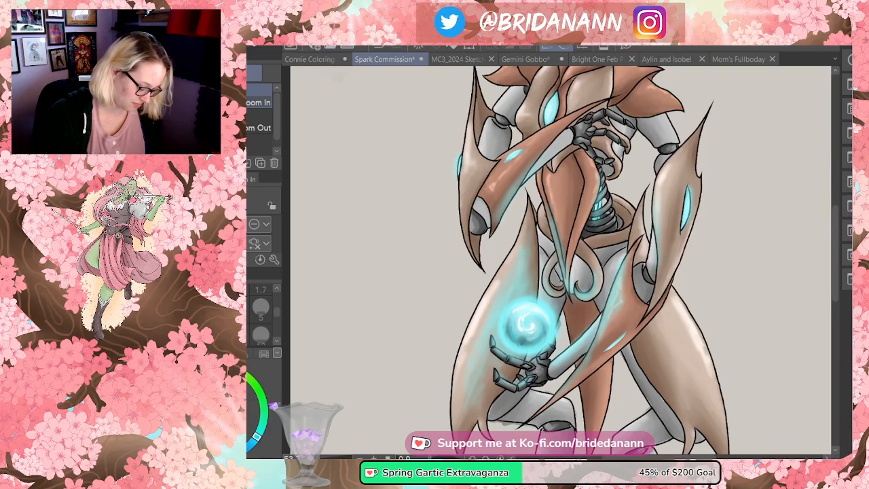
# - Airbrush cyan light from the orb onto the hip and thigh armor, the hand holding it and the crossed forearm
pyautogui.press('b')
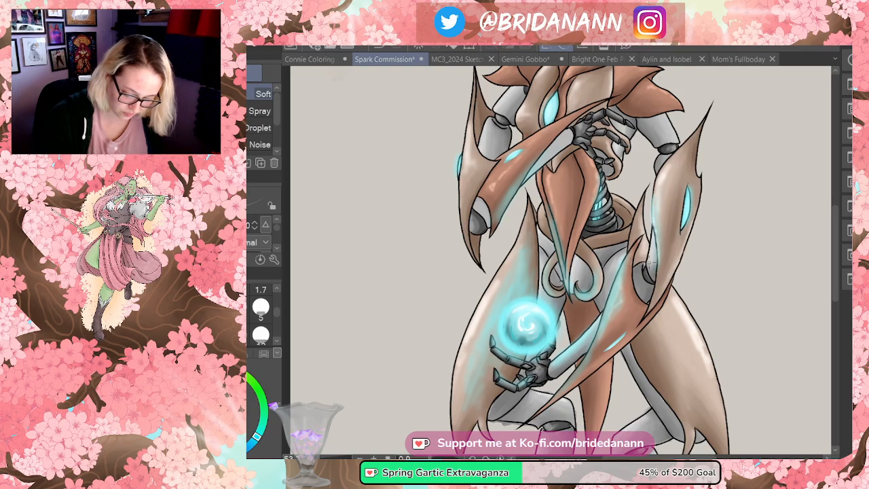
pyautogui.moveTo(620, 267); pyautogui.dragTo(606, 303)
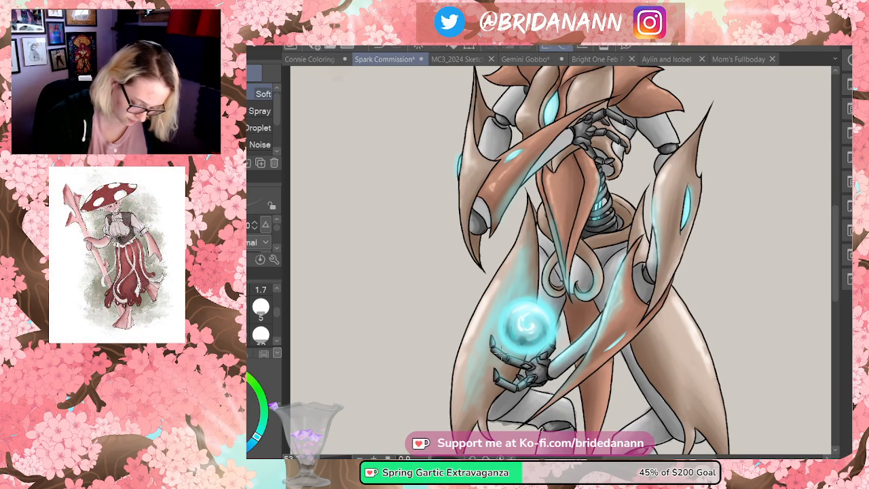
pyautogui.moveTo(514, 310); pyautogui.dragTo(520, 281)
pyautogui.moveTo(493, 314); pyautogui.dragTo(487, 343)
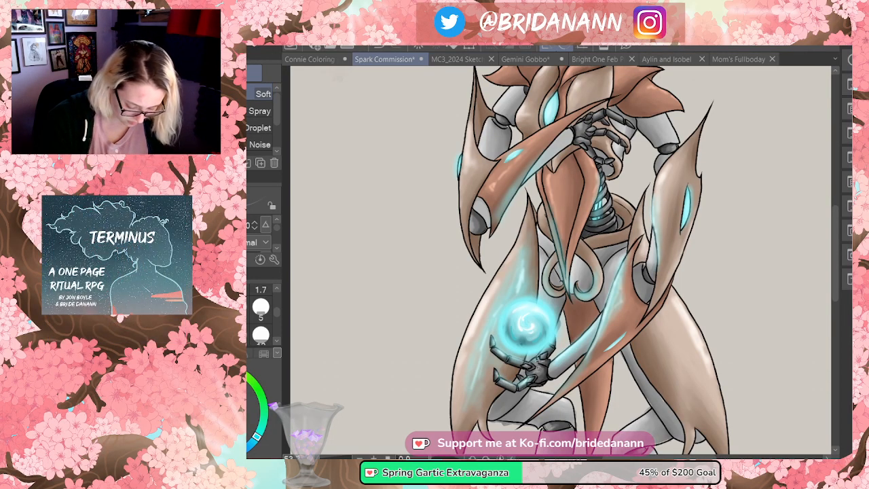
pyautogui.moveTo(535, 360); pyautogui.dragTo(538, 372)
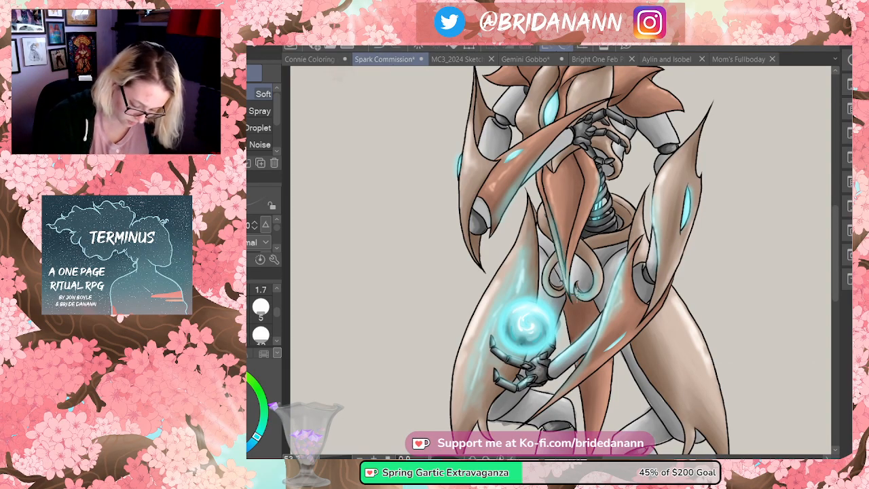
pyautogui.moveTo(501, 216); pyautogui.dragTo(541, 147)
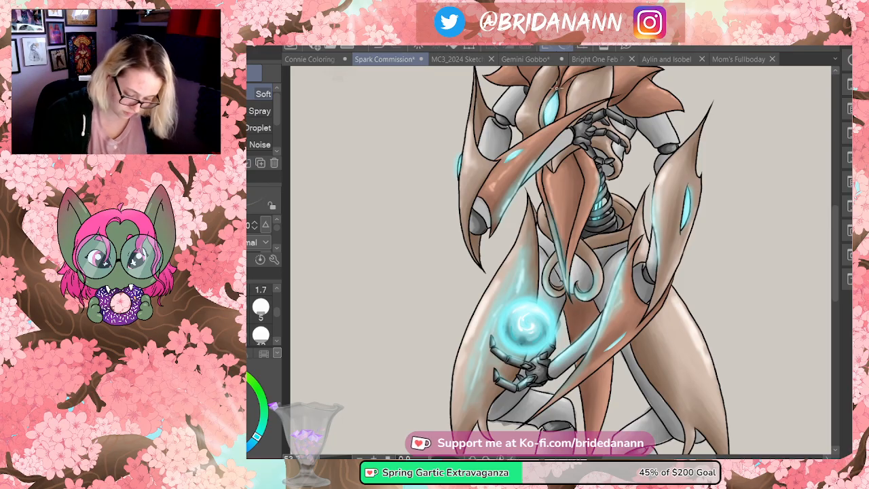
# - Compare the full figure repeatedly with and without the cyan glow
pyautogui.hotkey('ctrl', 'space')
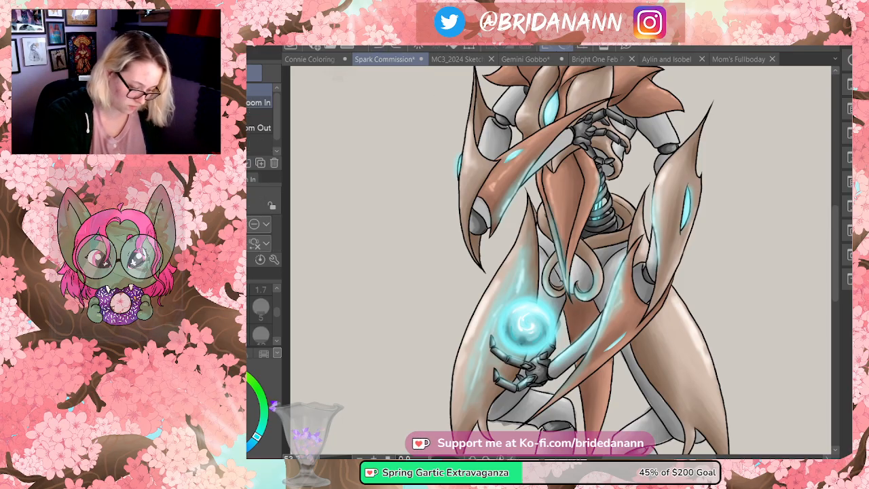
pyautogui.moveTo(599, 246); pyautogui.dragTo(567, 286)
pyautogui.moveTo(611, 259); pyautogui.dragTo(644, 254)
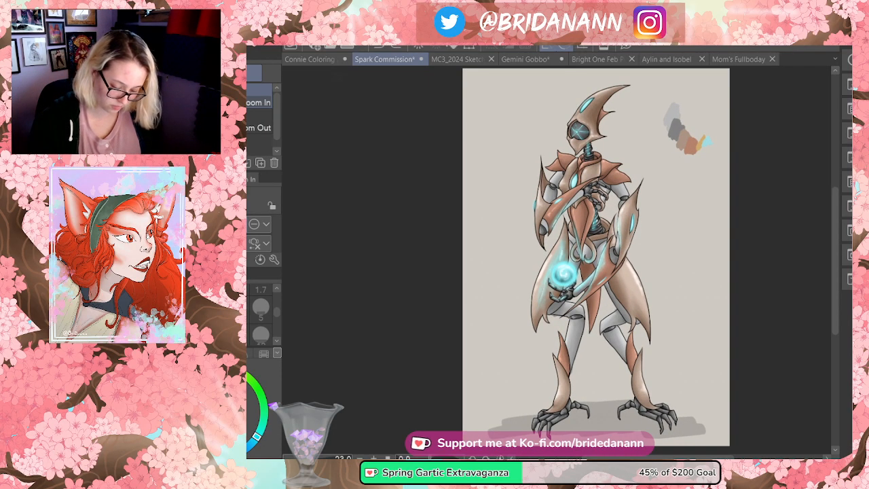
pyautogui.moveTo(718, 297); pyautogui.dragTo(688, 269)
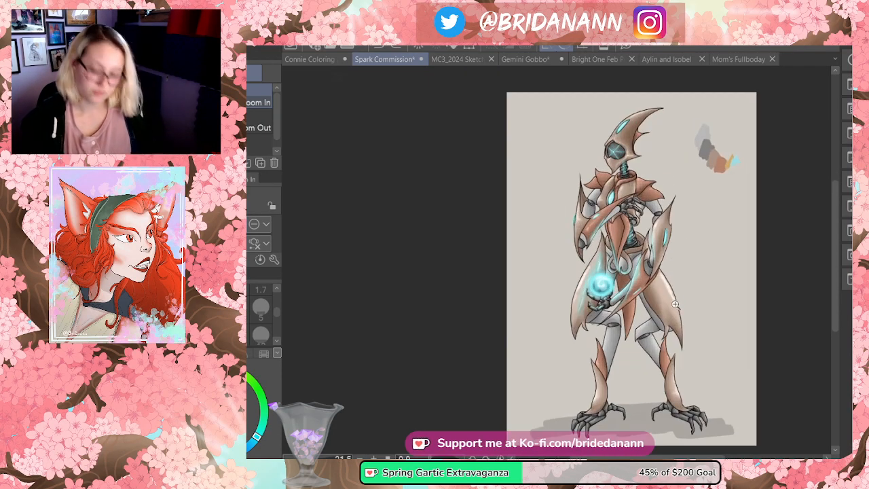
pyautogui.moveTo(674, 305); pyautogui.dragTo(676, 307)
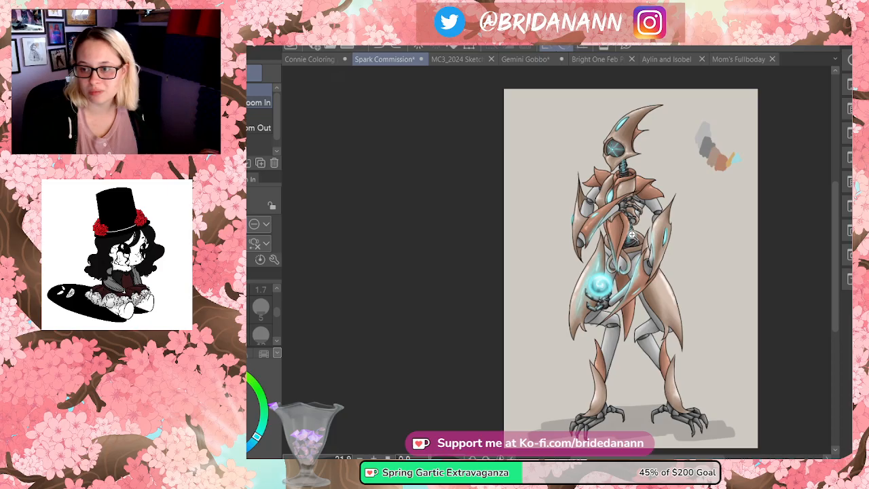
pyautogui.click(708, 215)
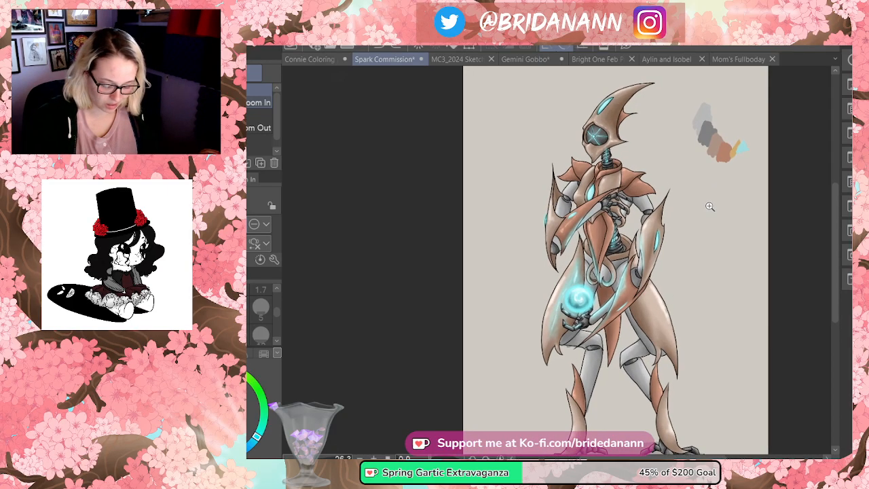
pyautogui.hotkey('ctrl', 'z')
pyautogui.hotkey('ctrl', 'y')
pyautogui.hotkey('ctrl', 'z')
pyautogui.hotkey('ctrl', 'y')
pyautogui.hotkey('ctrl', 'z')
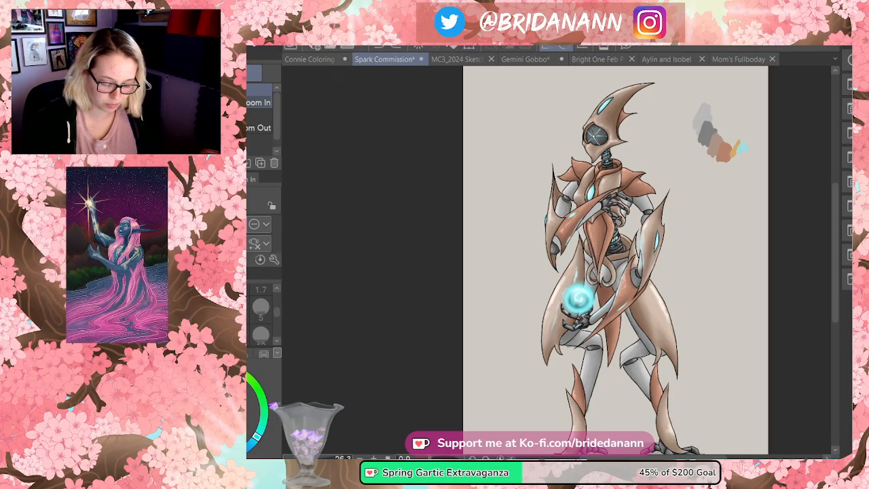
pyautogui.hotkey('ctrl', 'y')
pyautogui.hotkey('ctrl', 'z')
pyautogui.hotkey('ctrl', 'y')
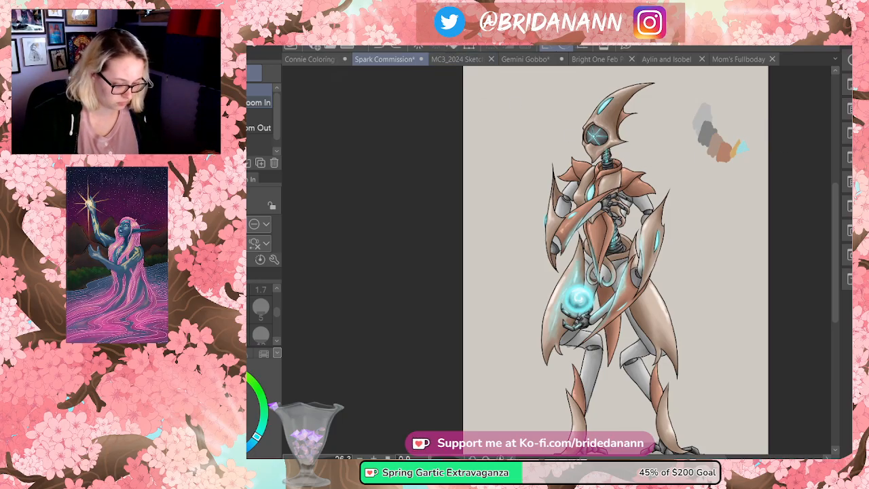
# - Try a Hue/Saturation/Luminosity correction layer that shifts the copper armor towards pink
pyautogui.hotkey('alt', 'e')
pyautogui.press('Escape')
pyautogui.hotkey('alt', 'l')
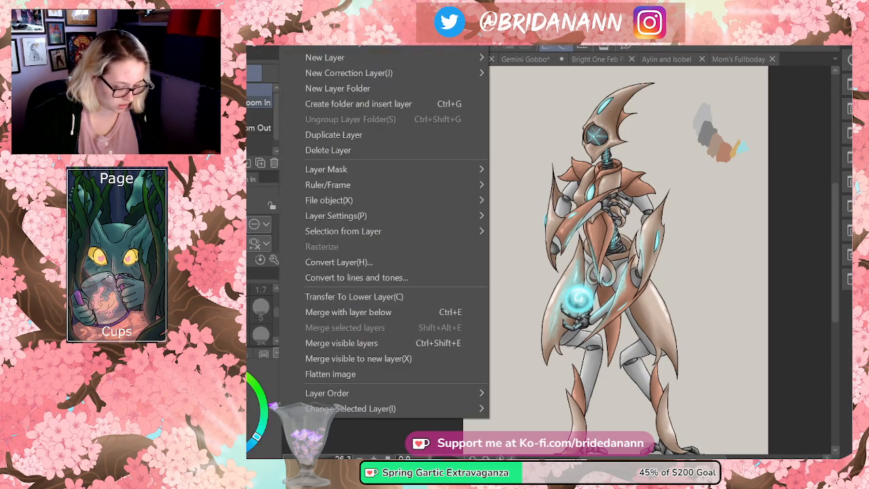
pyautogui.moveTo(315, 70)
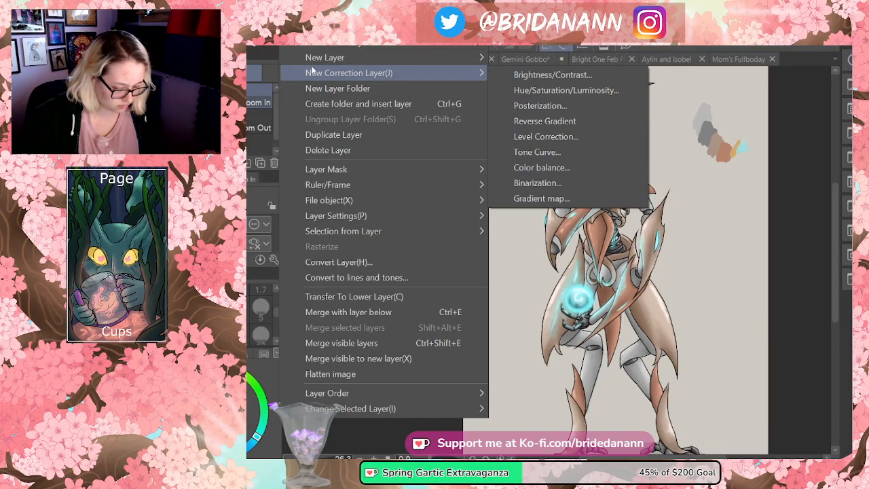
pyautogui.click(520, 88)
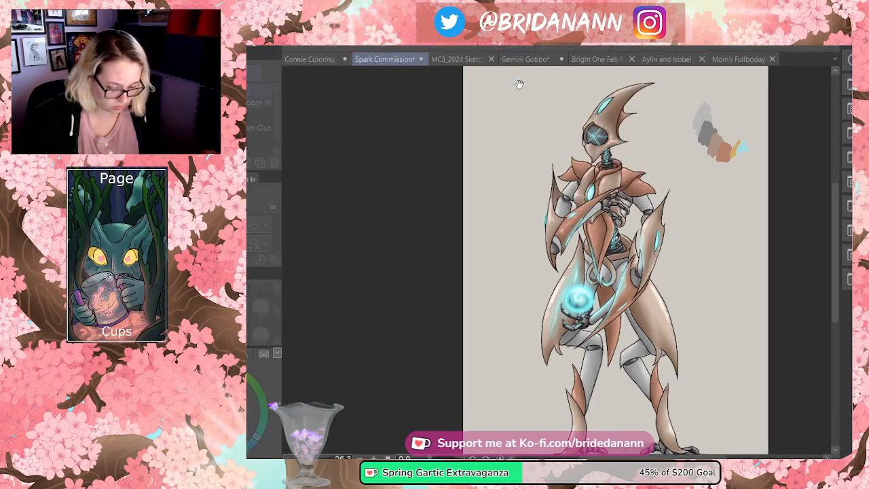
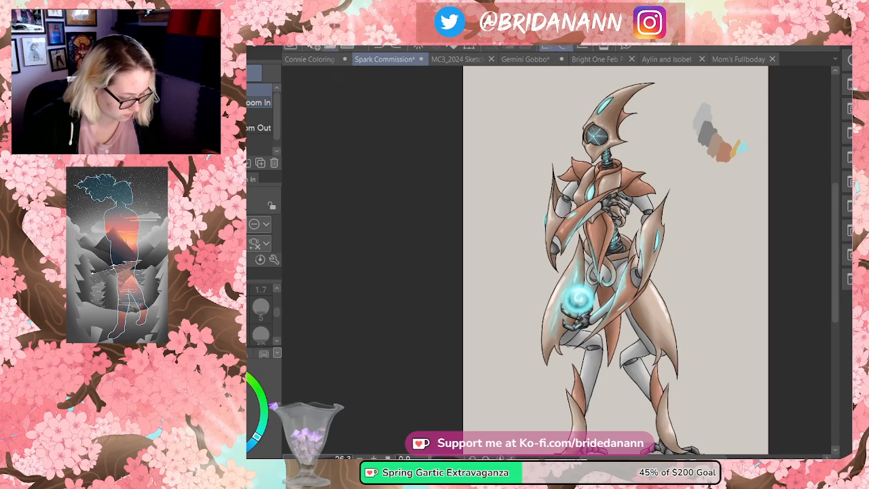
pyautogui.click(343, 45)
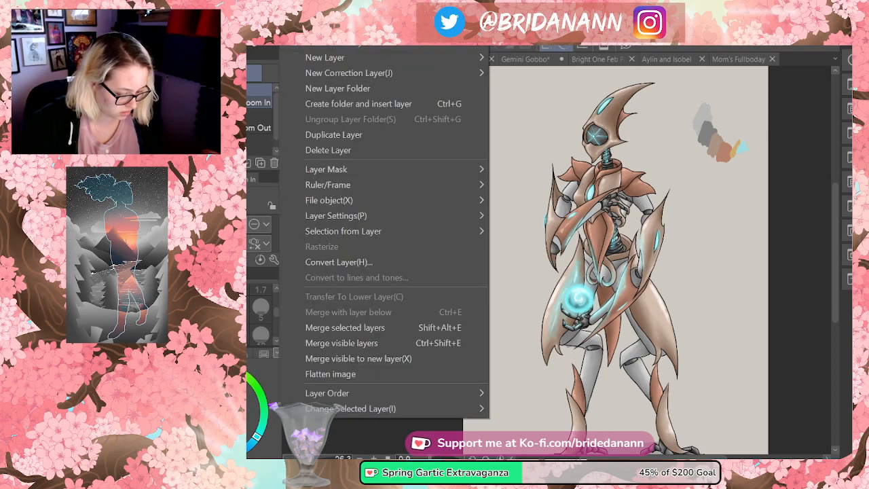
pyautogui.moveTo(339, 72)
pyautogui.click(533, 75)
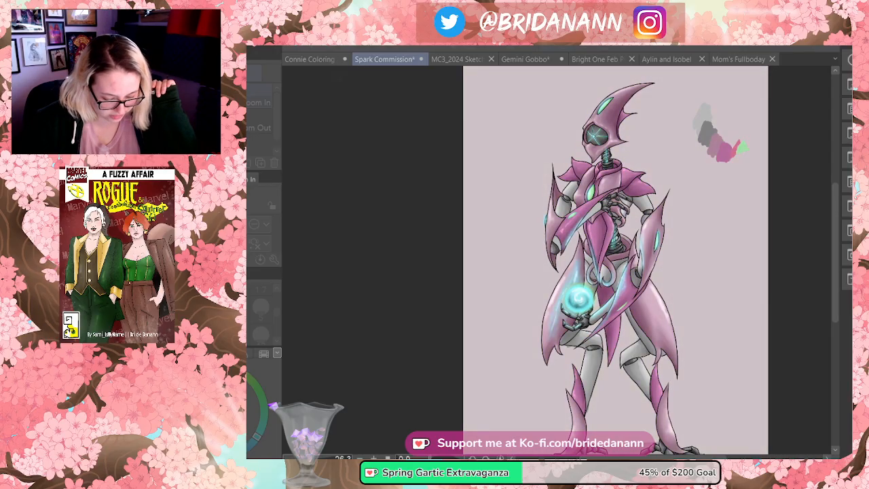
pyautogui.press('Escape')
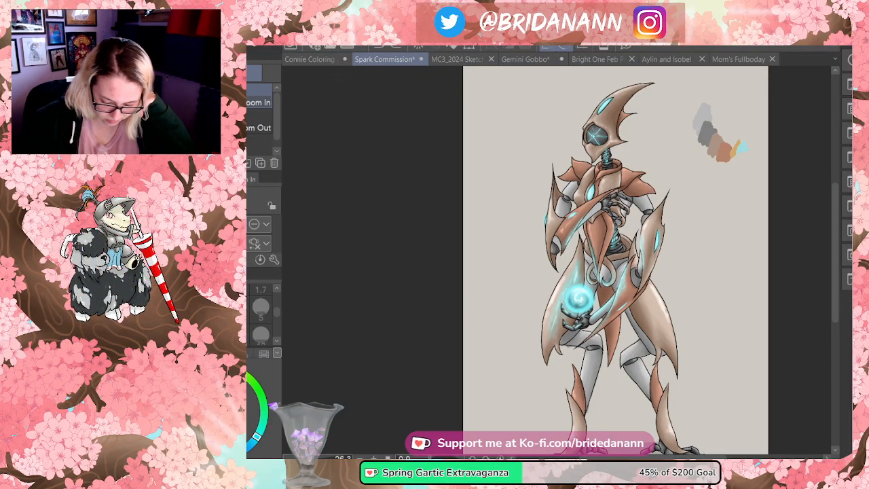
pyautogui.rightClick(852, 237)
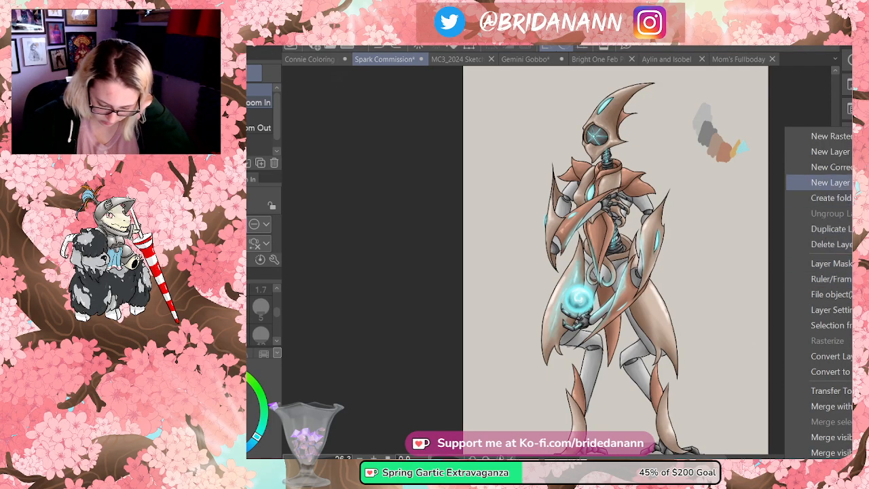
pyautogui.moveTo(830, 167)
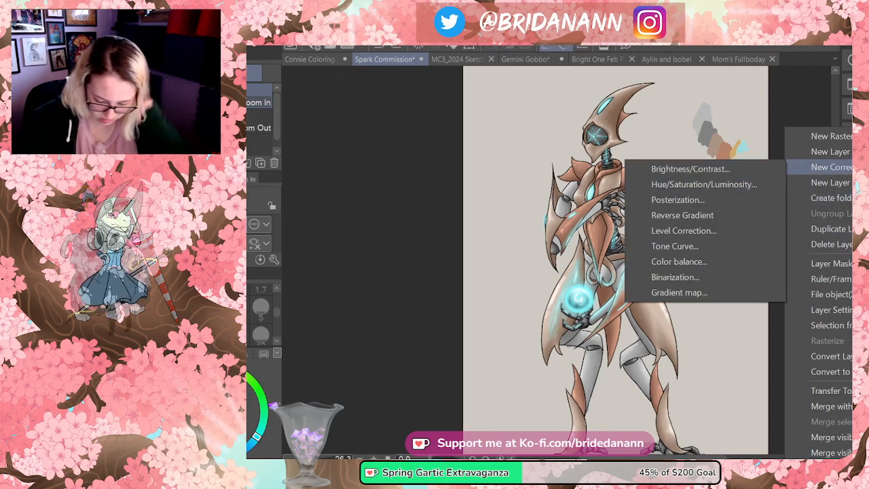
pyautogui.click(851, 199)
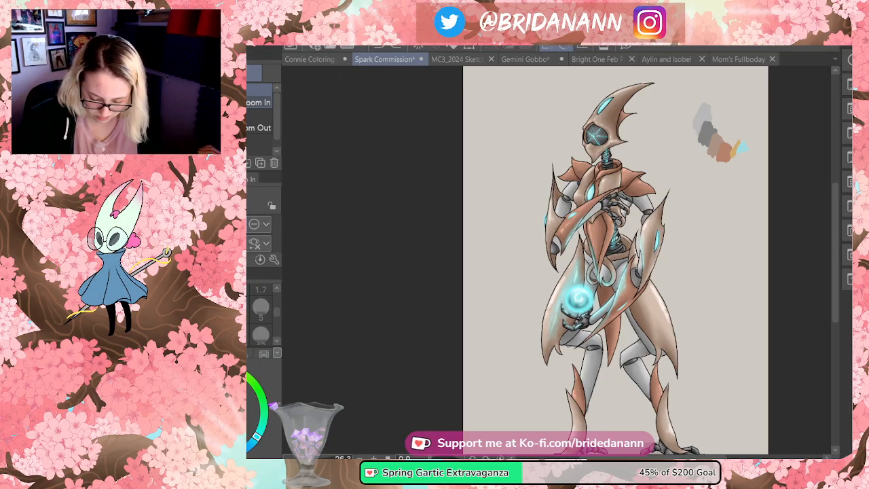
# - Try a Hue/Saturation/Luminosity correction layer that shifts the copper armor to blue
pyautogui.rightClick(852, 238)
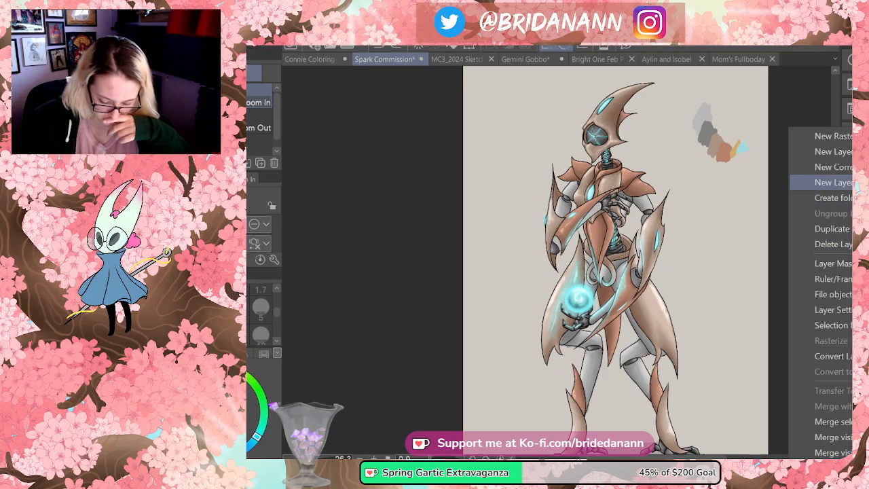
pyautogui.moveTo(834, 167)
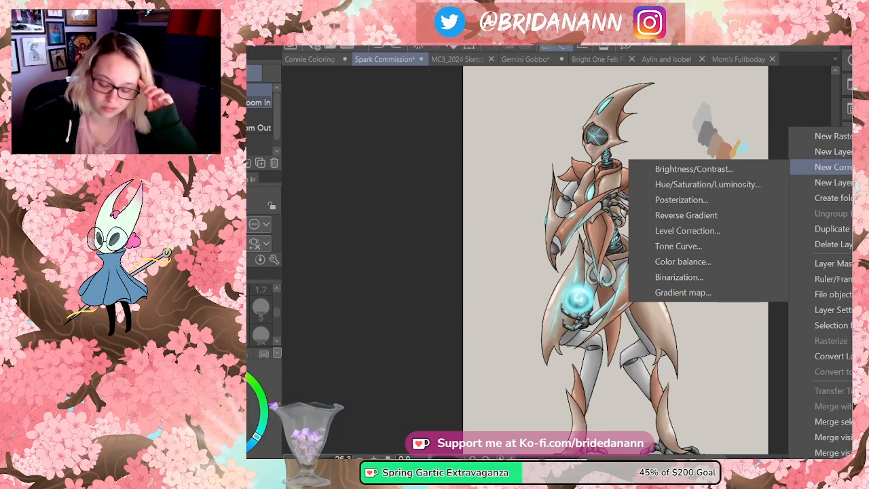
pyautogui.click(747, 184)
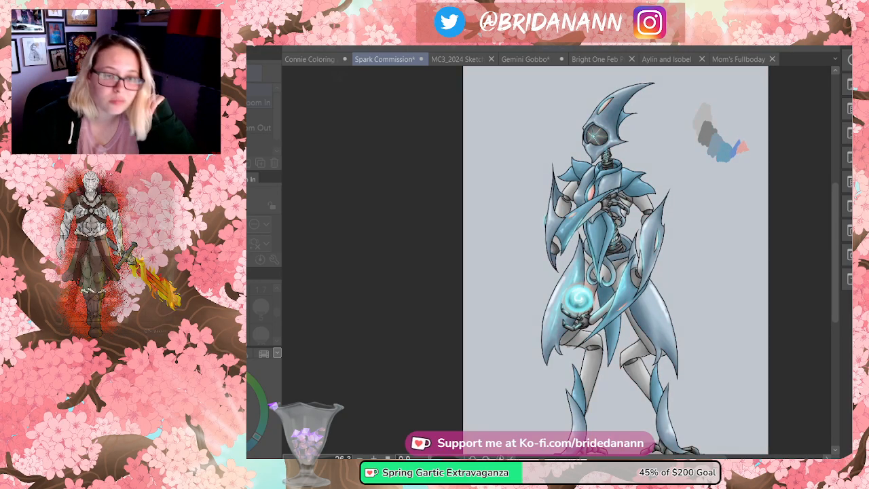
pyautogui.press('Escape')
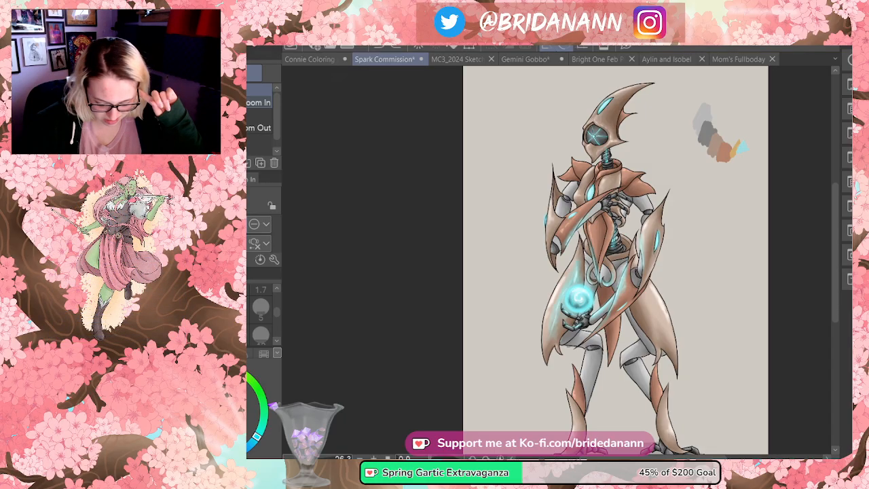
# - Try Hue/Saturation/Luminosity correction layers again, including one that shifts the copper armor to green and the orb to purple
pyautogui.rightClick(784, 127)
pyautogui.moveTo(829, 167)
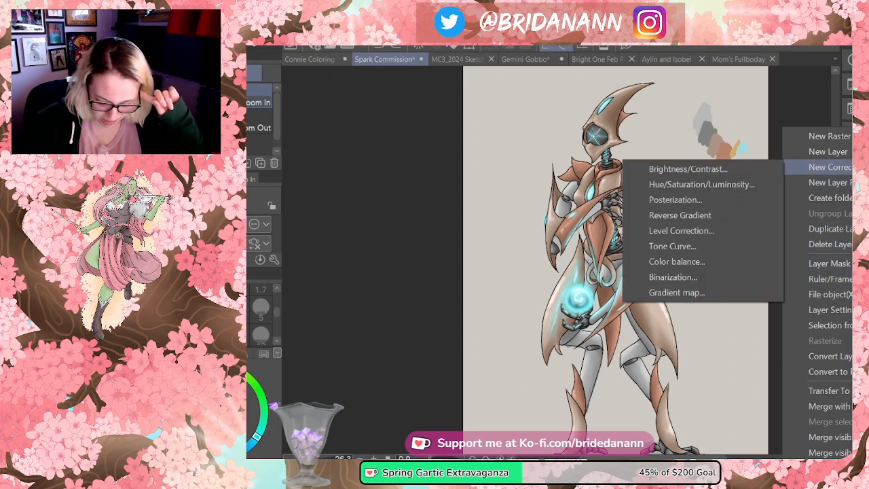
pyautogui.click(737, 185)
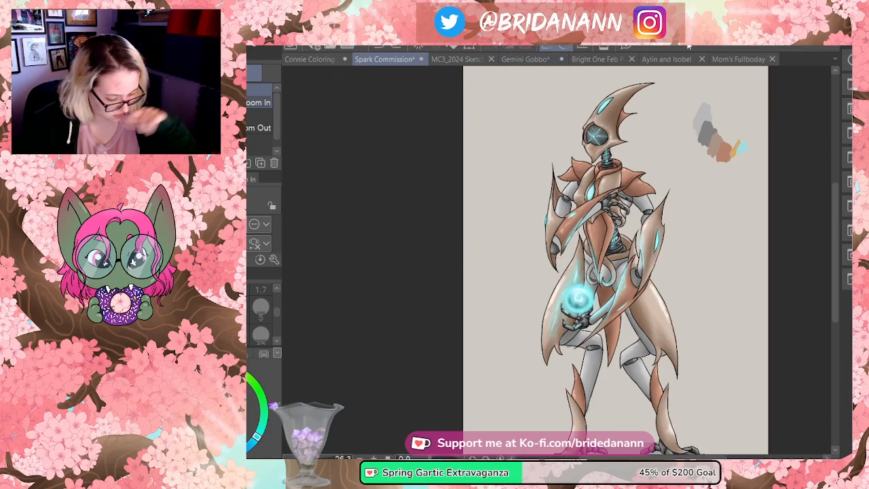
pyautogui.rightClick(851, 197)
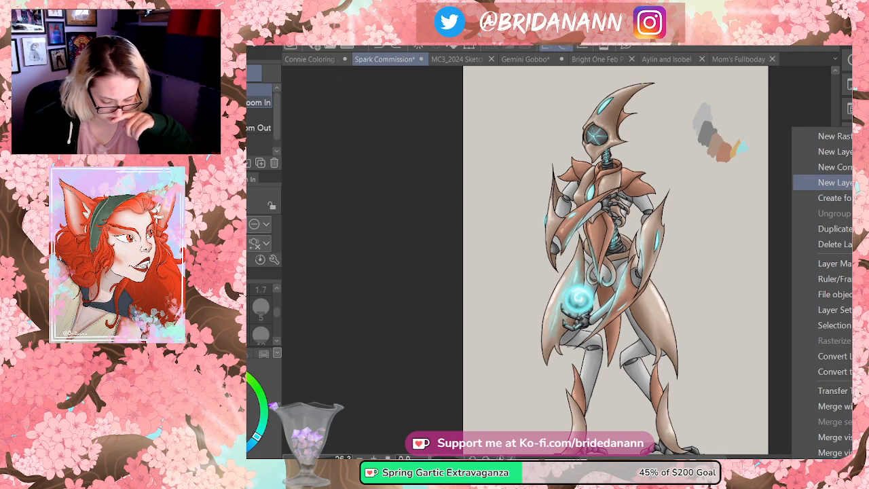
pyautogui.moveTo(835, 182)
pyautogui.click(732, 181)
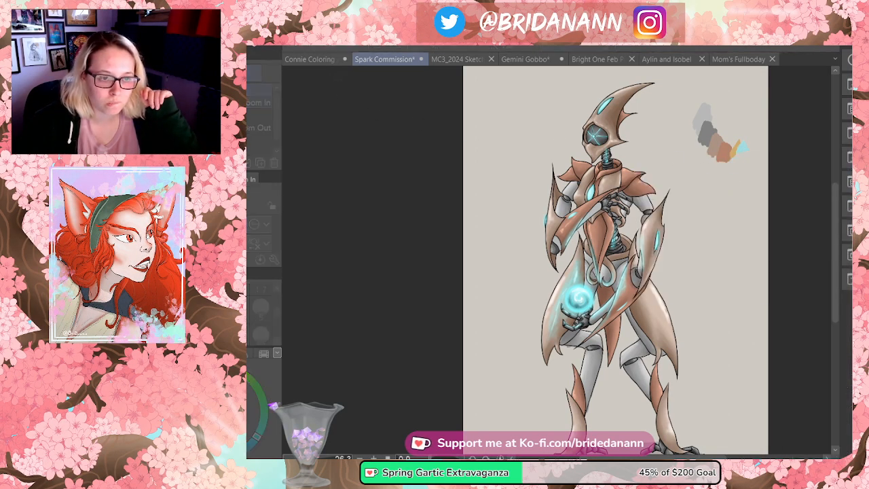
pyautogui.moveTo(549, 230)
pyautogui.mouseDown()
pyautogui.moveTo(577, 231)
pyautogui.moveTo(554, 231)
pyautogui.mouseUp()
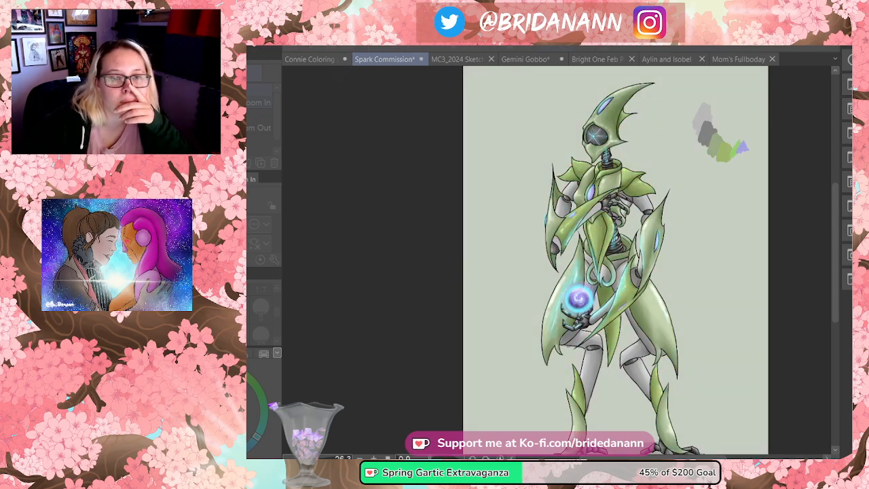
pyautogui.press('Escape')
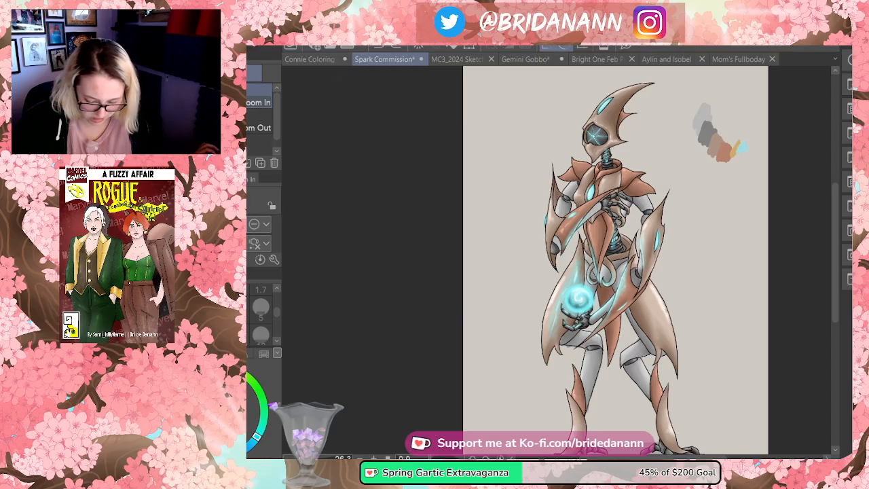
pyautogui.rightClick(849, 292)
pyautogui.click(842, 393)
pyautogui.rightClick(849, 292)
pyautogui.click(842, 405)
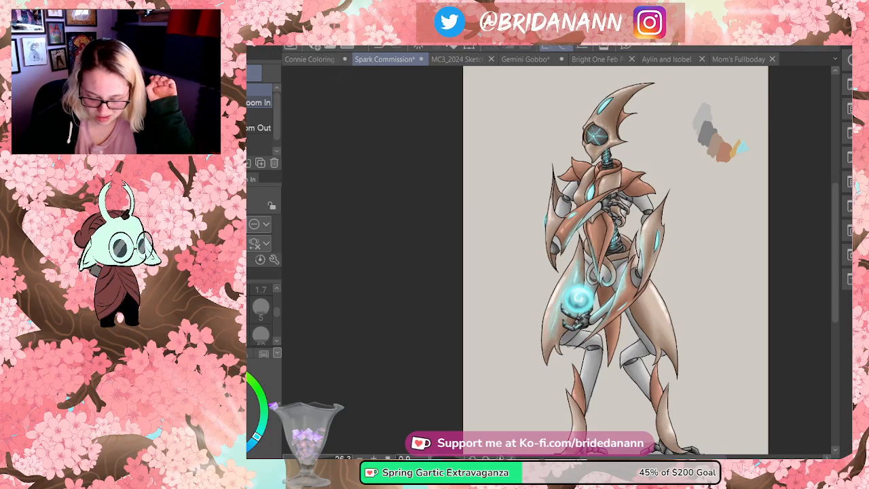
# - Add a Hue/Saturation/Luminosity correction layer that shifts the copper armor slightly towards a rosier tone
pyautogui.rightClick(798, 129)
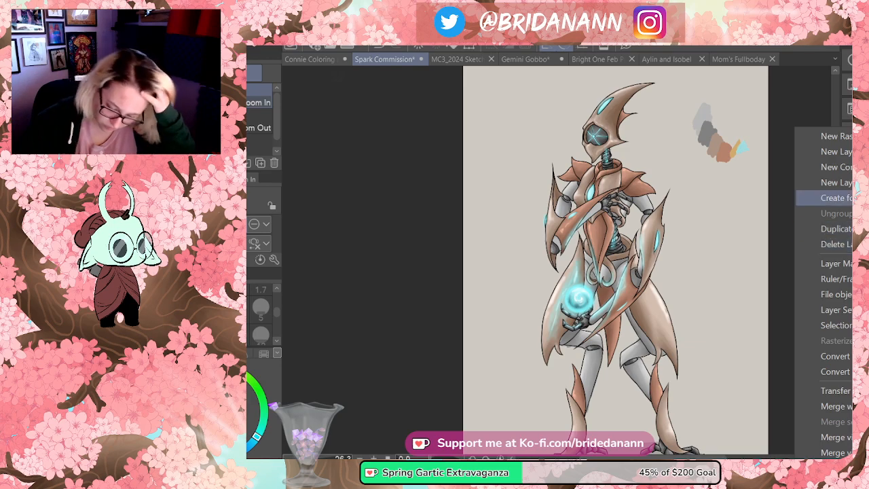
pyautogui.moveTo(832, 167)
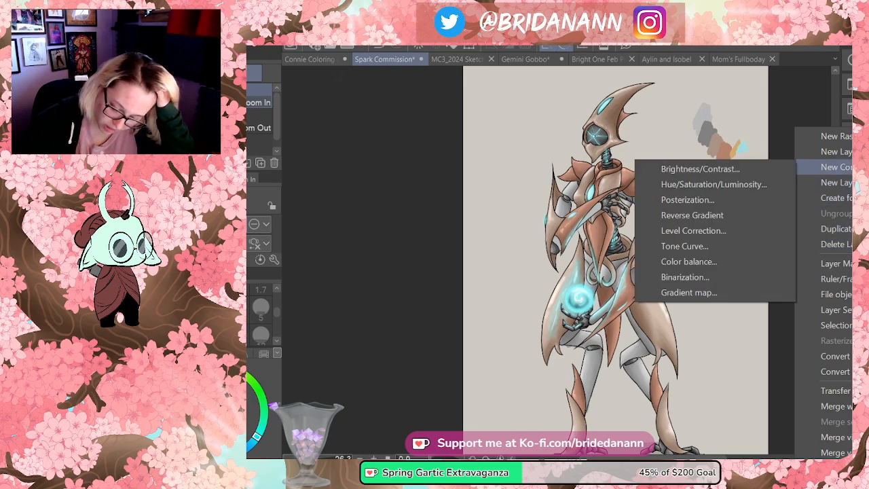
pyautogui.click(743, 184)
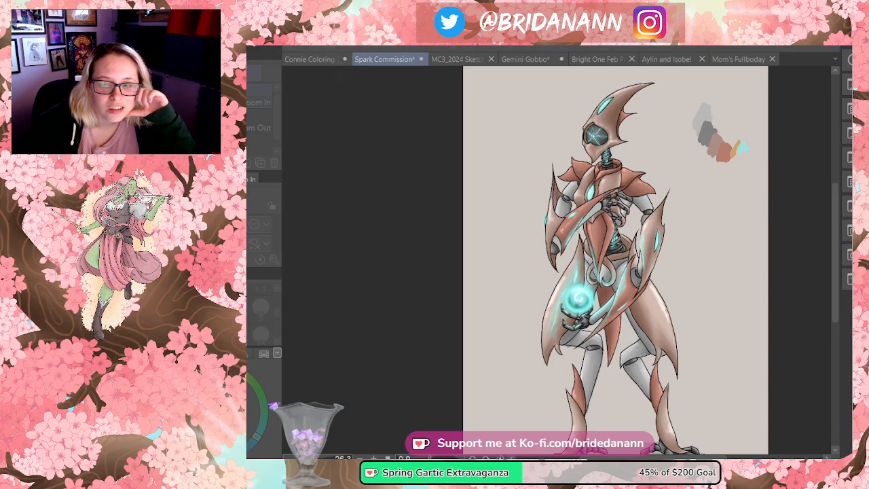
pyautogui.press('Return')
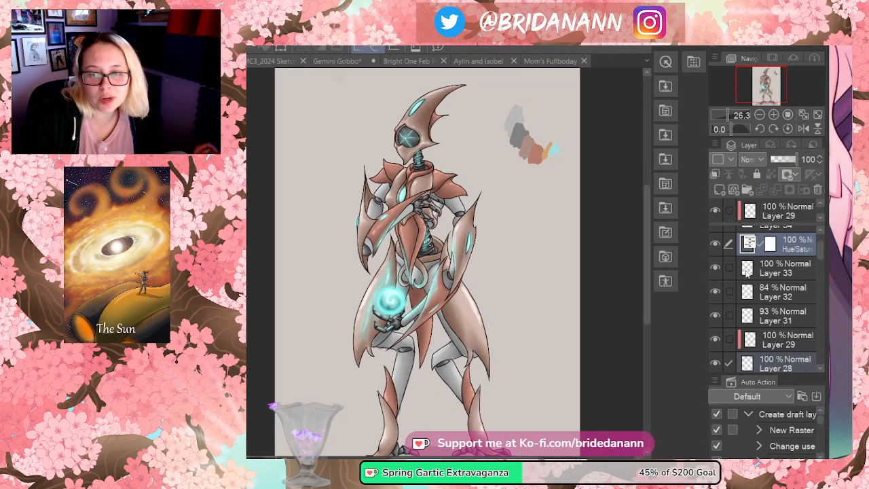
# - Compare the figure repeatedly with and without the Hue/Saturation/Luminosity correction layer
pyautogui.click(714, 245)
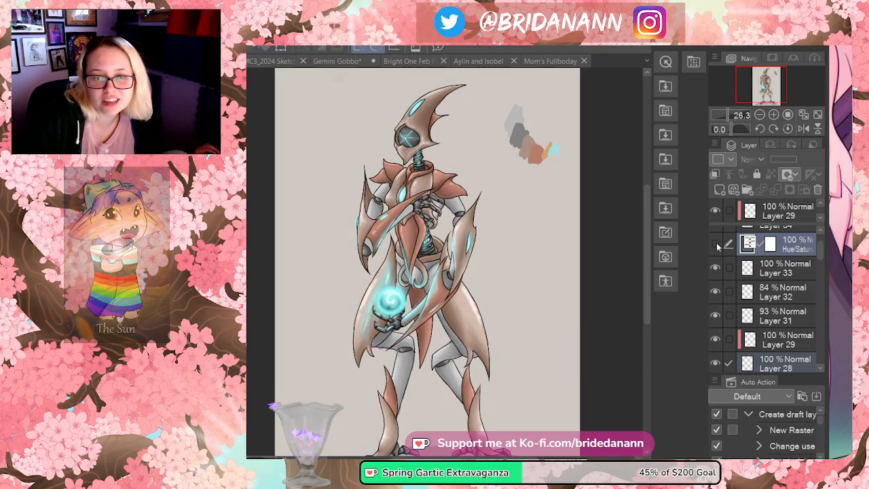
pyautogui.click(715, 245)
pyautogui.click(715, 245)
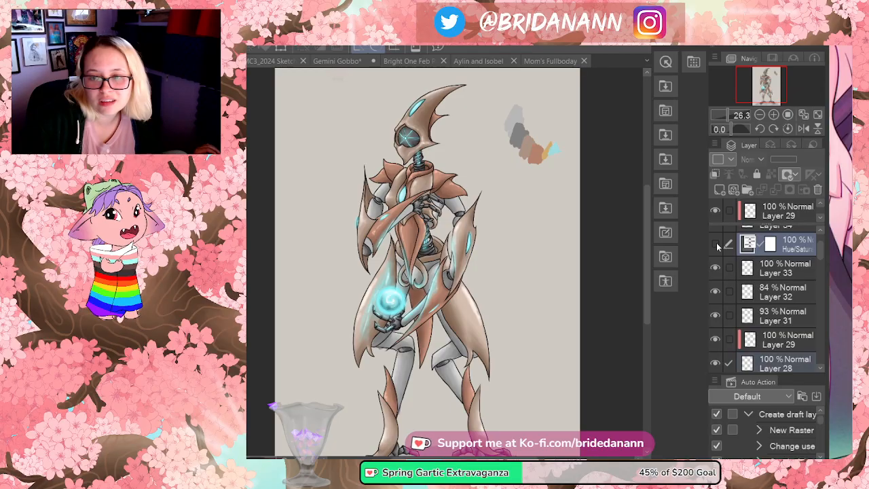
pyautogui.click(715, 245)
pyautogui.click(715, 246)
pyautogui.click(715, 246)
pyautogui.click(715, 245)
pyautogui.click(715, 245)
pyautogui.click(717, 246)
pyautogui.click(717, 245)
pyautogui.click(717, 246)
pyautogui.click(716, 245)
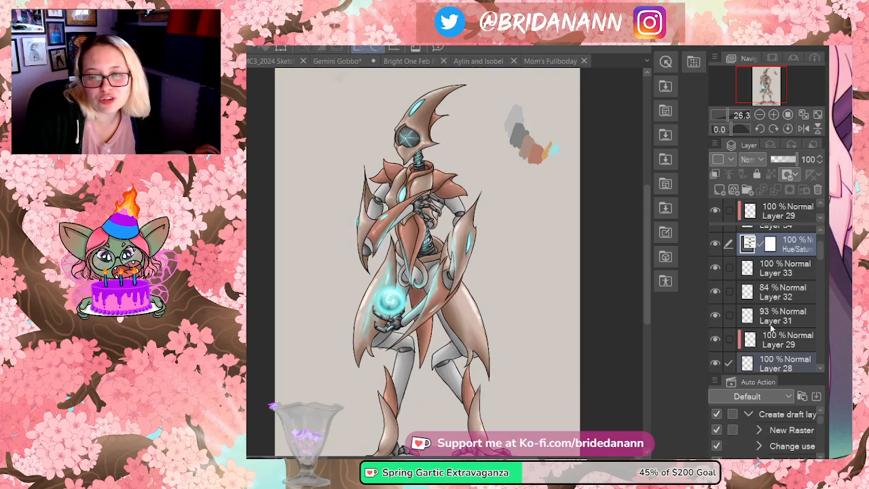
# - Check what Layers 28, 29, 31, 32 and 33 contain by selecting their painted areas one by one, and clear the selection
pyautogui.scroll(-1, 771, 319)
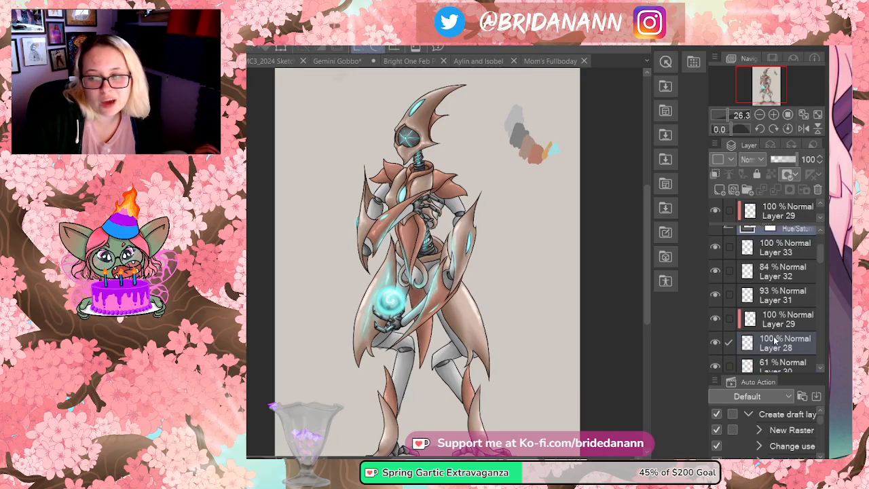
pyautogui.click(747, 345)
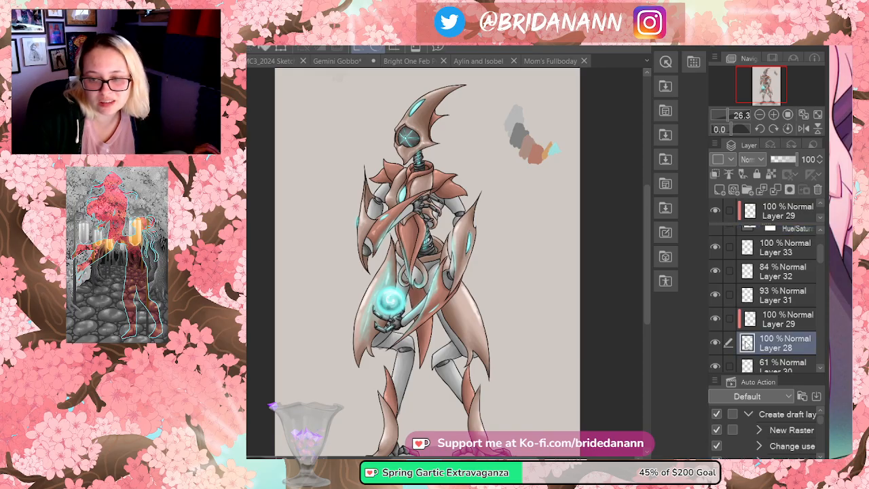
pyautogui.keyDown('ctrl'); pyautogui.click(747, 343); pyautogui.keyUp('ctrl')
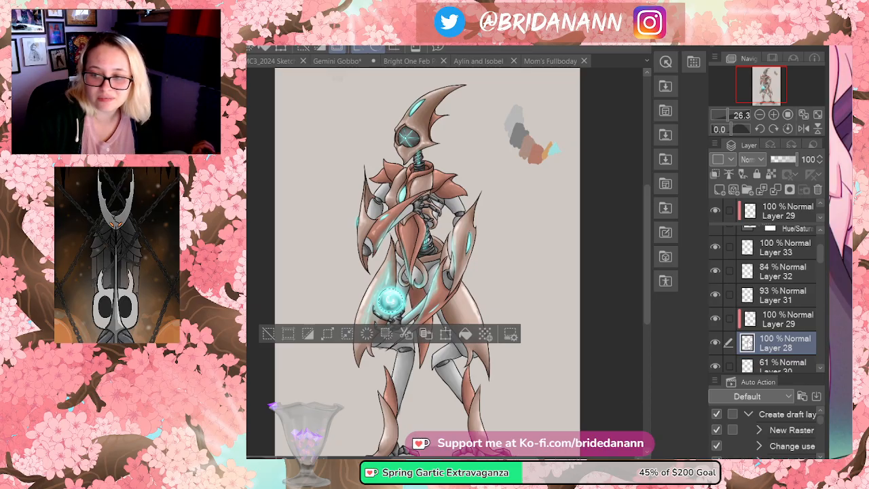
pyautogui.keyDown('ctrl'); pyautogui.click(750, 319); pyautogui.keyUp('ctrl')
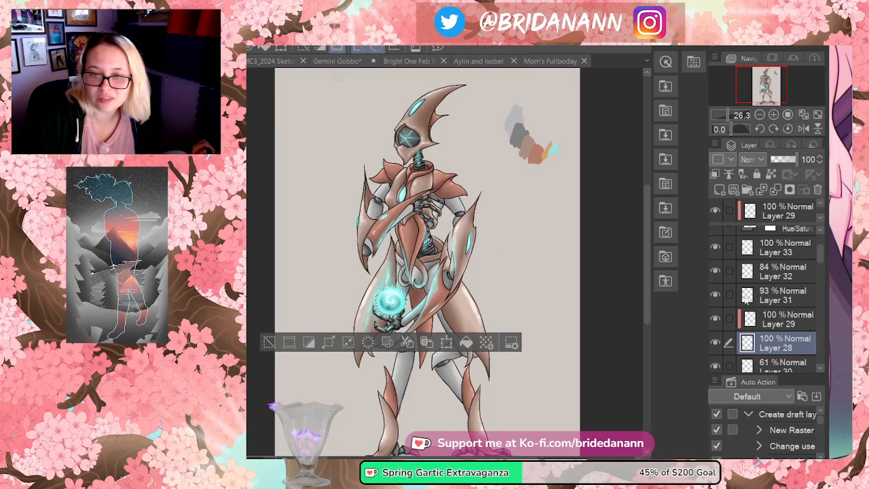
pyautogui.keyDown('ctrl'); pyautogui.click(748, 292); pyautogui.keyUp('ctrl')
pyautogui.keyDown('ctrl'); pyautogui.click(747, 271); pyautogui.keyUp('ctrl')
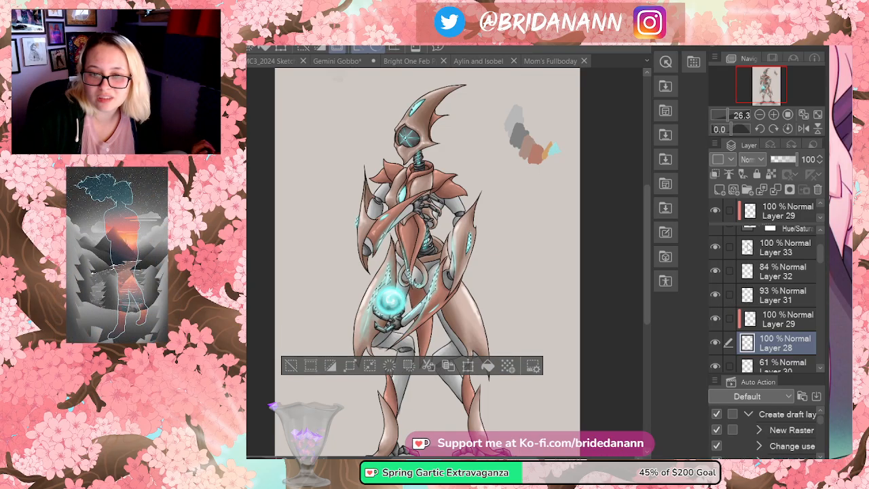
pyautogui.keyDown('ctrl'); pyautogui.click(747, 248); pyautogui.keyUp('ctrl')
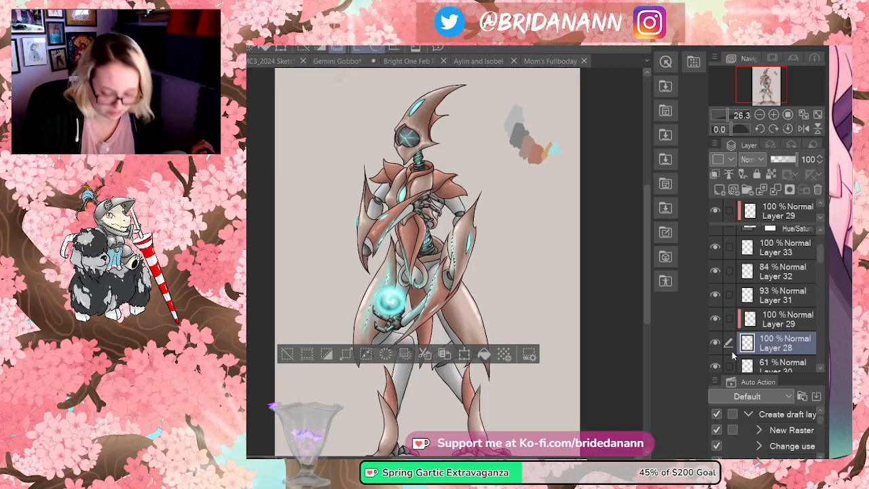
pyautogui.scroll(-1, 748, 359)
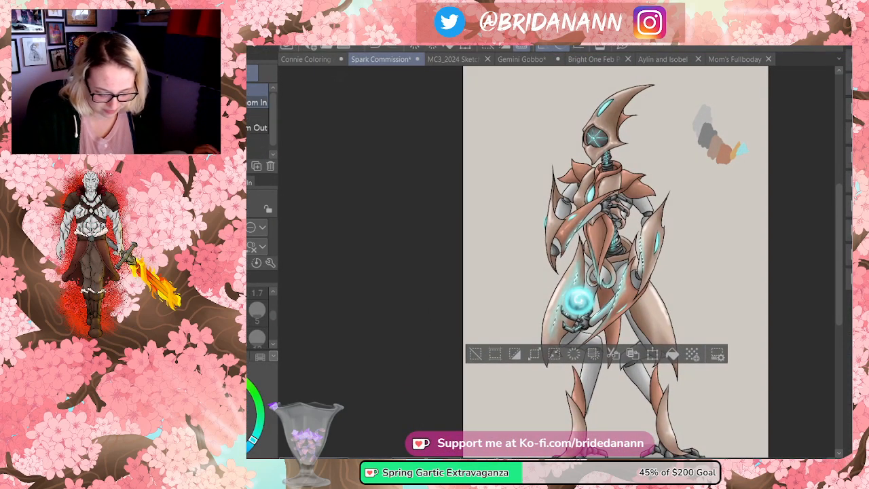
pyautogui.click(476, 354)
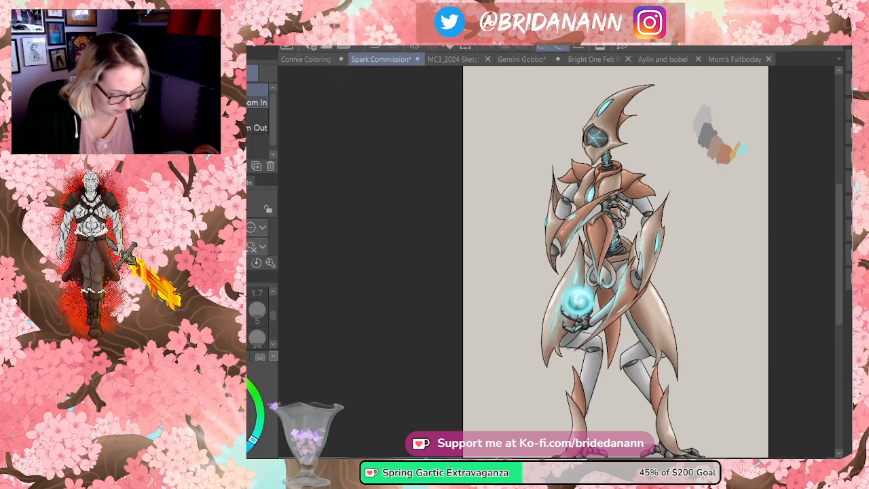
# - Examine the whole robot illustration from far and near to judge its colors and the cyan glow
pyautogui.scroll(-4, 641, 197)
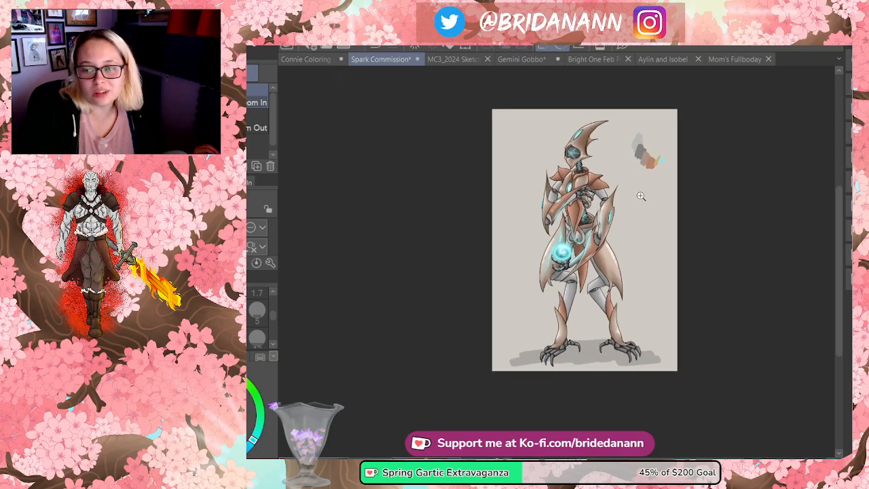
pyautogui.scroll(3, 641, 197)
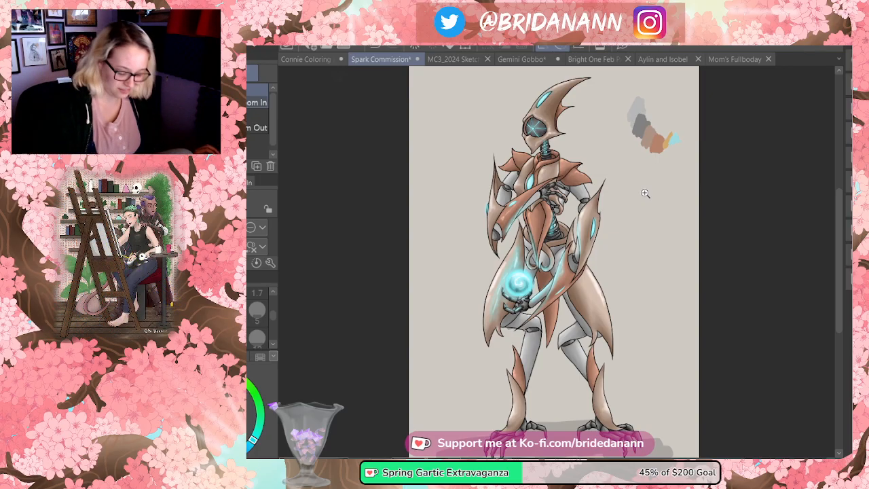
pyautogui.scroll(-3, 645, 193)
pyautogui.scroll(3, 588, 163)
pyautogui.scroll(-3, 587, 163)
pyautogui.scroll(4, 611, 136)
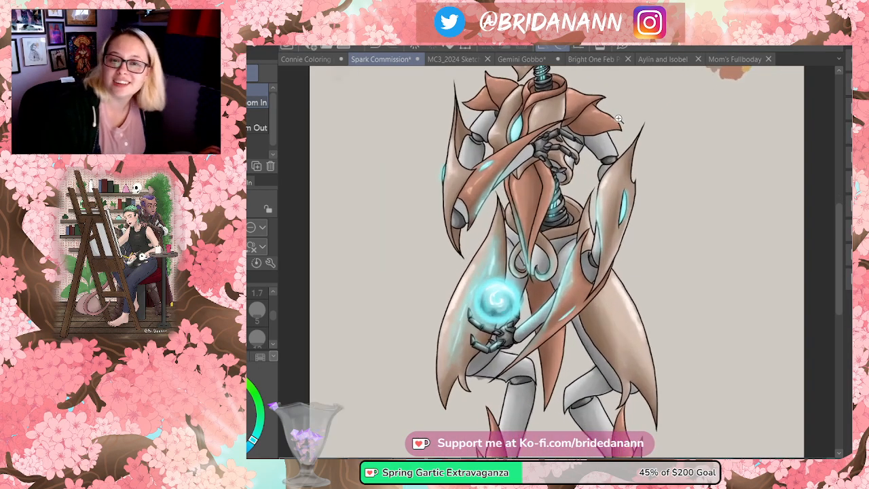
pyautogui.scroll(-4, 619, 119)
pyautogui.scroll(3, 618, 119)
pyautogui.scroll(-4, 620, 119)
pyautogui.scroll(2, 622, 118)
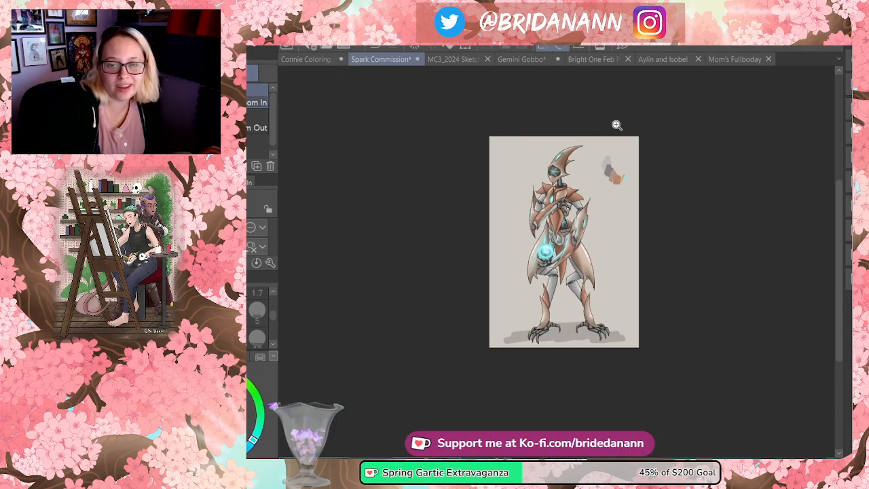
pyautogui.scroll(5, 622, 118)
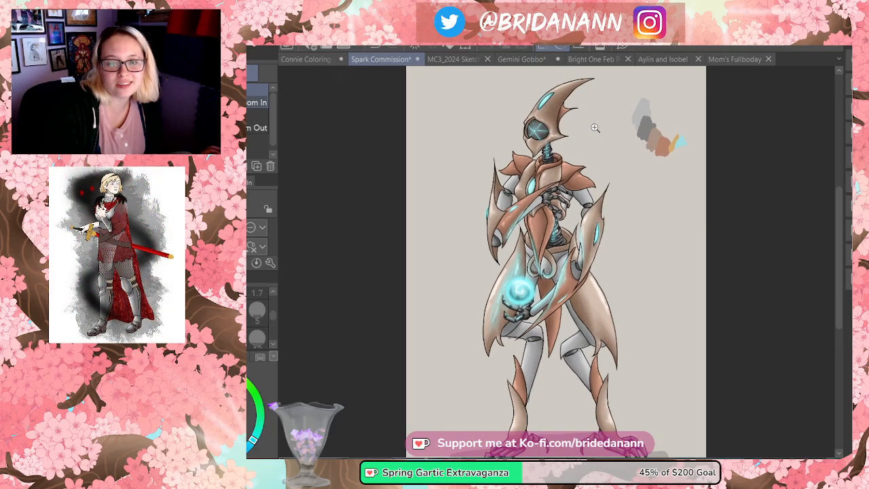
pyautogui.scroll(-3, 594, 127)
pyautogui.scroll(3, 606, 144)
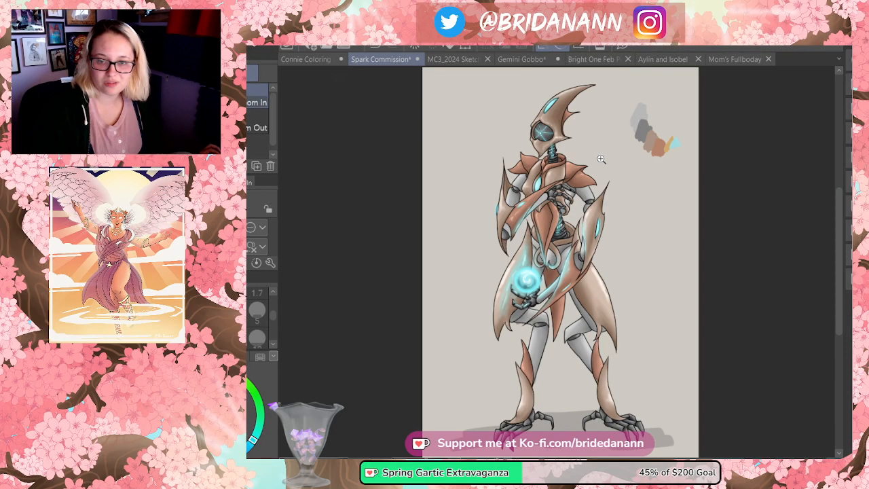
pyautogui.hotkey('ctrl', '+')
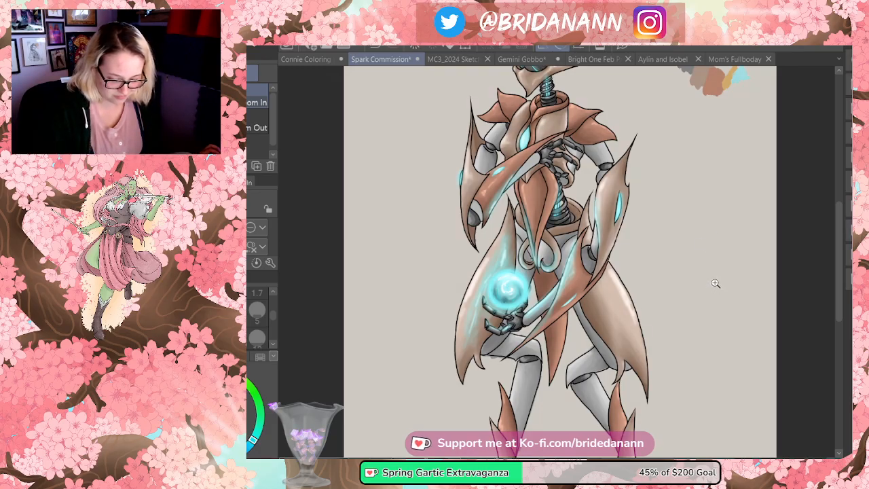
pyautogui.hotkey('ctrl', '-')
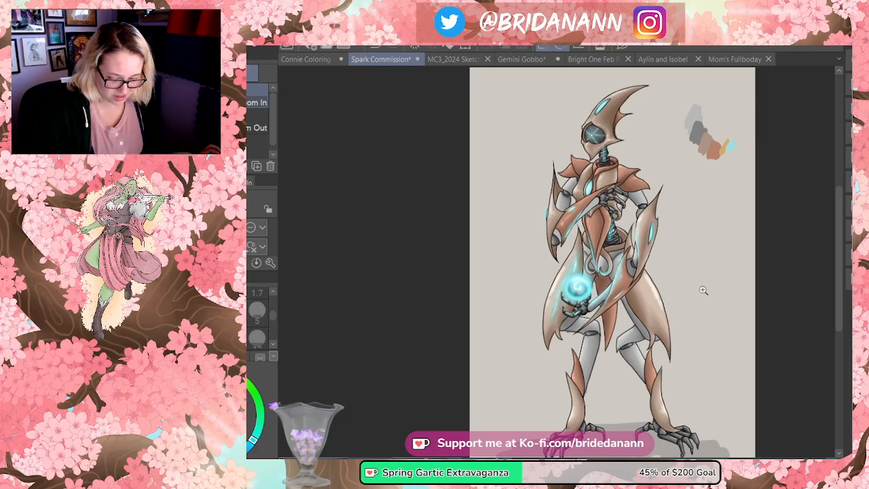
pyautogui.click(709, 293)
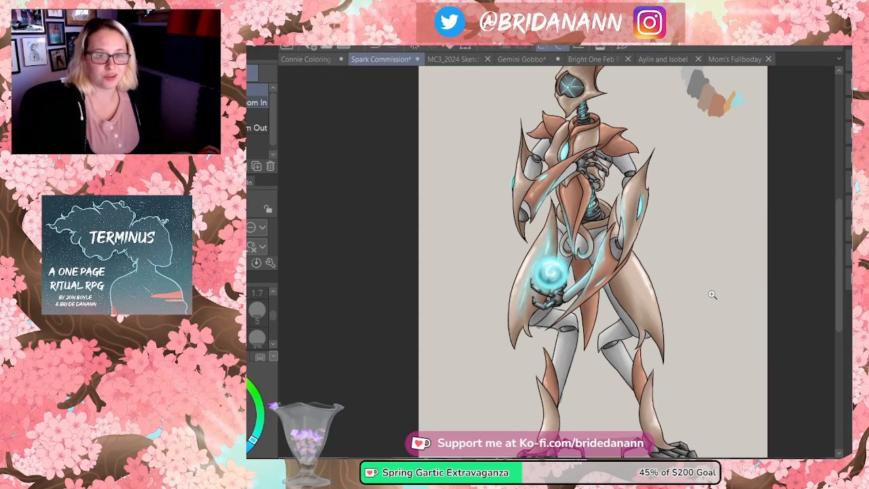
# - Inspect the shaded robot's armor, glowing orb and legs close up and as a whole figure
pyautogui.keyDown('alt'); pyautogui.click(713, 294); pyautogui.keyUp('alt')
pyautogui.click(690, 250)
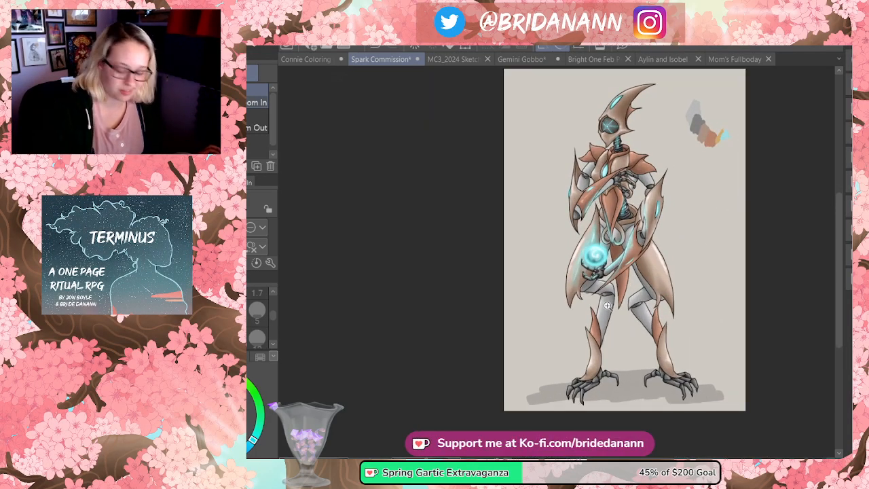
pyautogui.click(713, 99)
pyautogui.keyDown('alt'); pyautogui.click(717, 98); pyautogui.keyUp('alt')
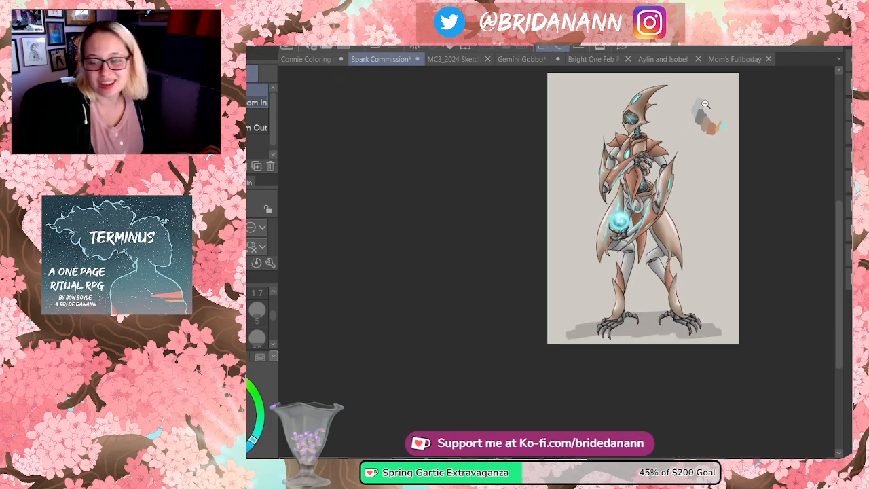
pyautogui.click(716, 96)
pyautogui.moveTo(711, 108); pyautogui.dragTo(732, 76)
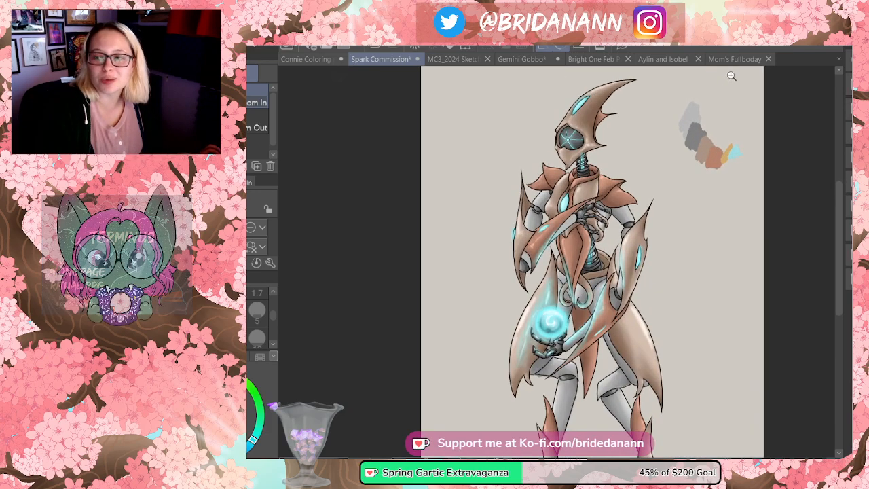
pyautogui.keyDown('alt'); pyautogui.click(764, 102); pyautogui.keyUp('alt')
pyautogui.click(781, 91)
pyautogui.keyDown('alt'); pyautogui.click(753, 296); pyautogui.keyUp('alt')
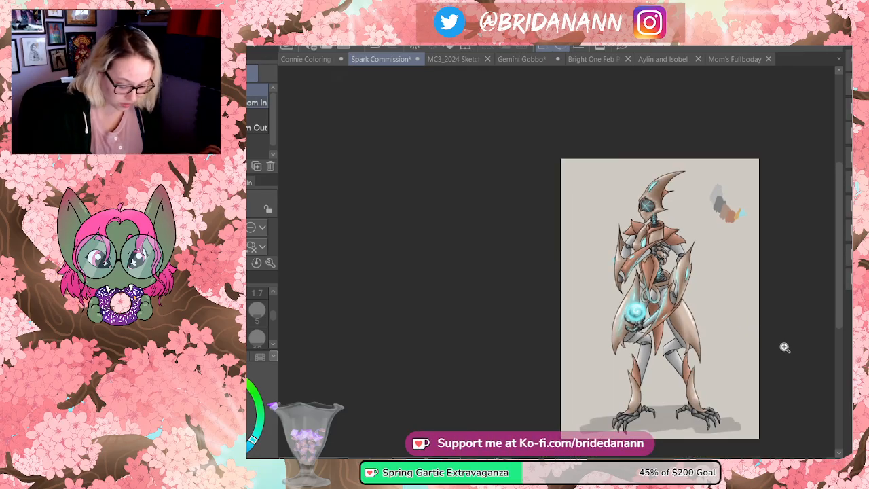
pyautogui.click(779, 371)
pyautogui.scroll(-2, 780, 362)
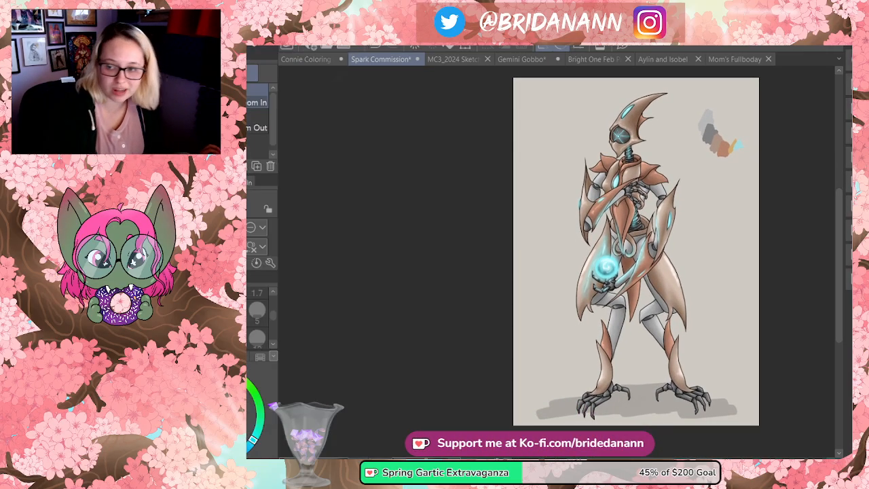
# - Save the Spark Commission illustration with the clean, untextured armor
pyautogui.moveTo(726, 313); pyautogui.dragTo(647, 312)
pyautogui.click(572, 169)
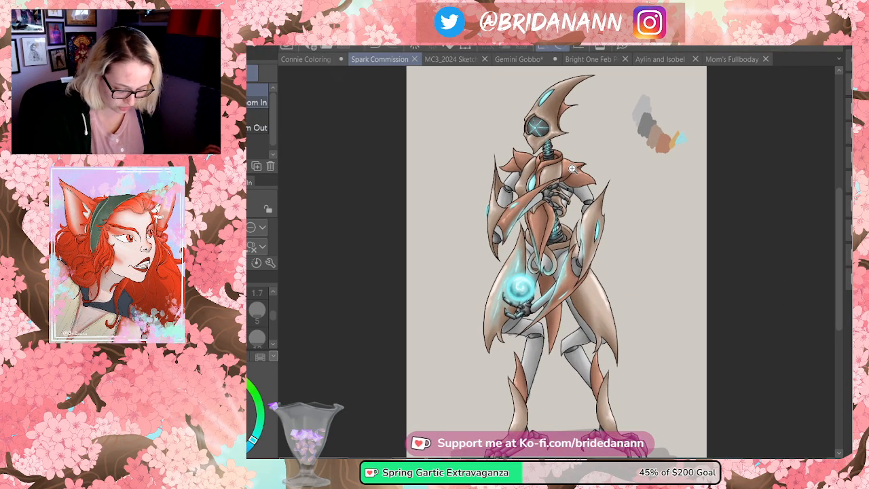
pyautogui.moveTo(598, 268); pyautogui.dragTo(605, 251)
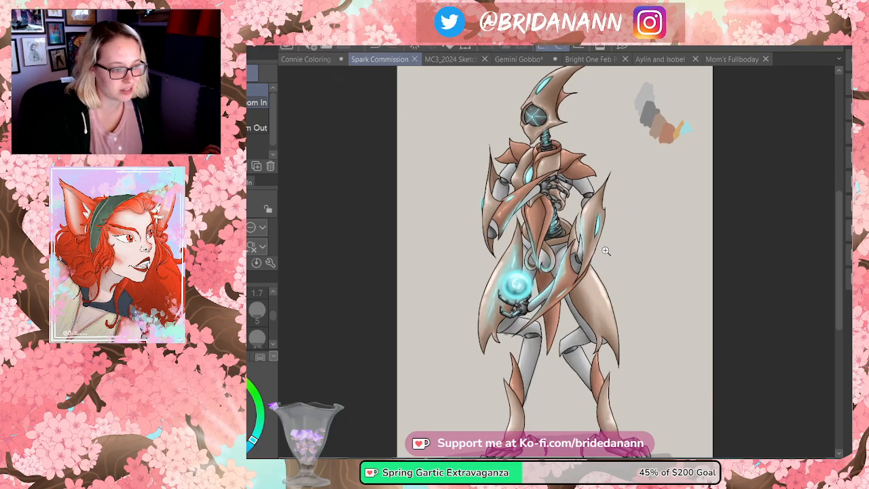
pyautogui.keyDown('alt'); pyautogui.click(655, 212); pyautogui.keyUp('alt')
pyautogui.click(666, 151)
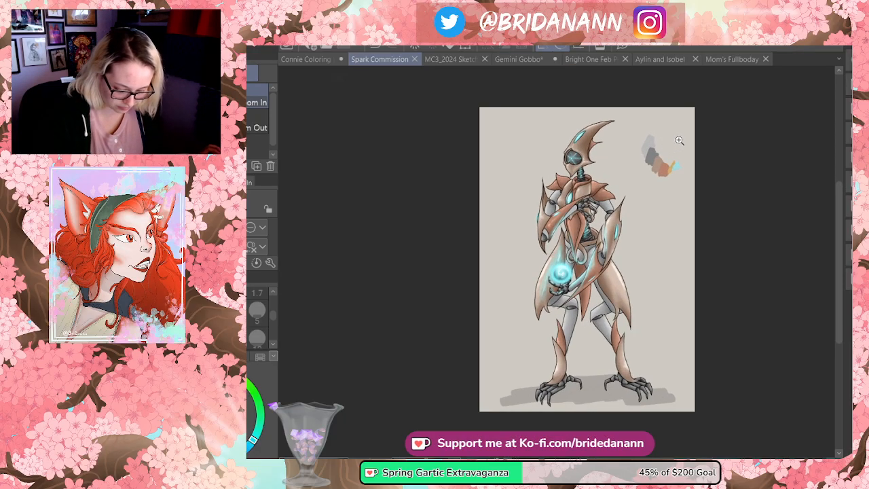
# - Show the wood grain, green accents and rusty joint details on the robot, and save the illustration
pyautogui.click(614, 249)
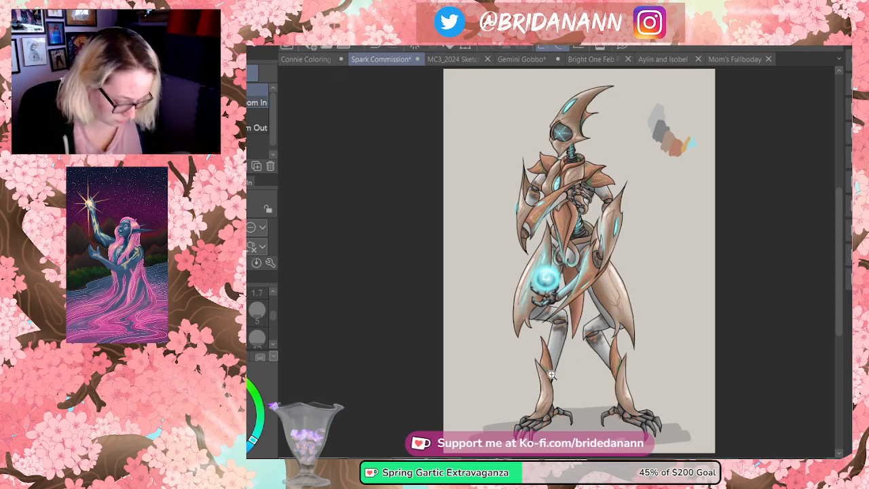
pyautogui.hotkey('ctrl', '-')
pyautogui.moveTo(626, 217); pyautogui.dragTo(664, 214)
pyautogui.moveTo(546, 130); pyautogui.dragTo(536, 105)
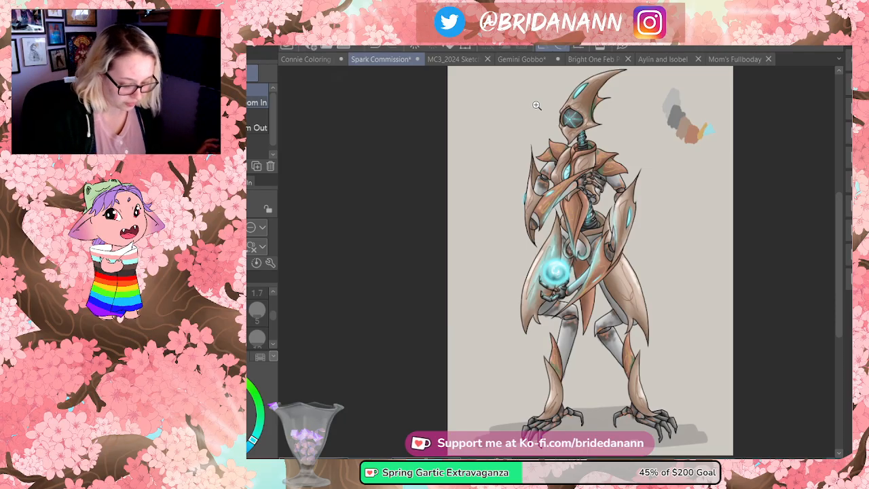
pyautogui.scroll(-1, 679, 139)
pyautogui.scroll(1, 710, 126)
pyautogui.click(153, 28)
pyautogui.click(251, 104)
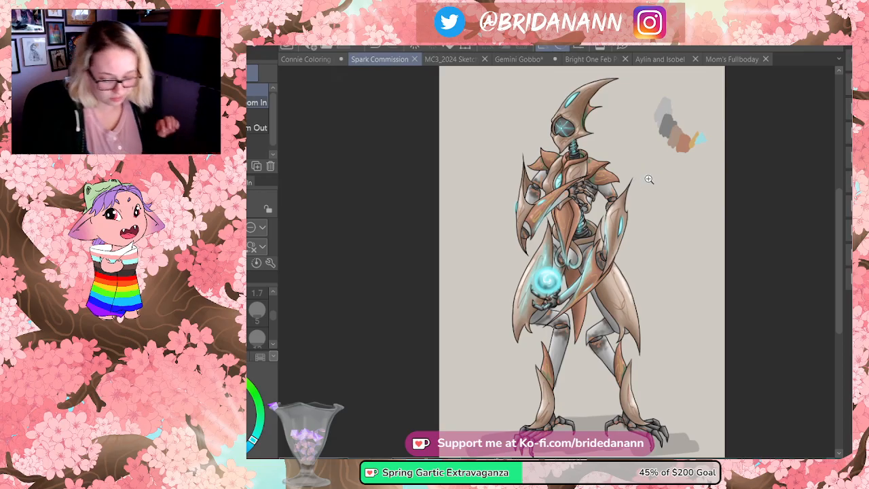
# - Examine the robot with its wood grain and weathering details at several magnifications, from helmet to claws
pyautogui.scroll(-1, 652, 171)
pyautogui.scroll(1, 653, 166)
pyautogui.scroll(-2, 656, 161)
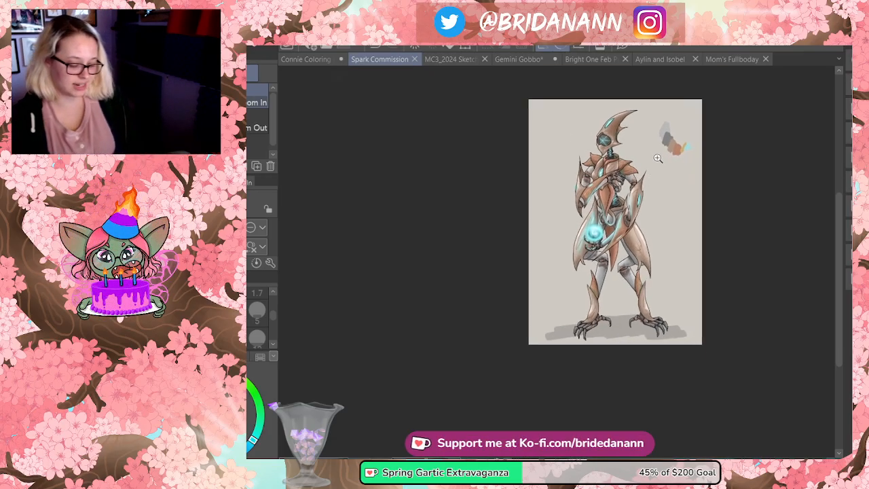
pyautogui.scroll(1, 645, 171)
pyautogui.scroll(-1, 642, 168)
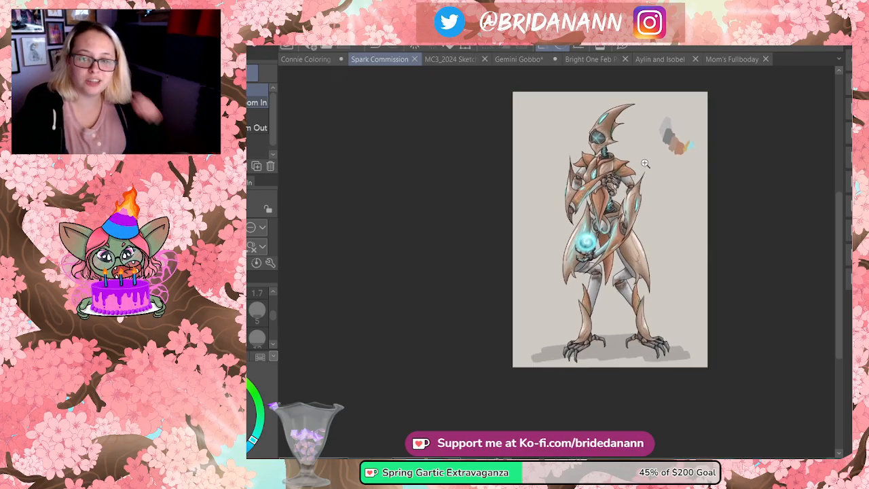
pyautogui.scroll(1, 632, 136)
pyautogui.scroll(1, 598, 87)
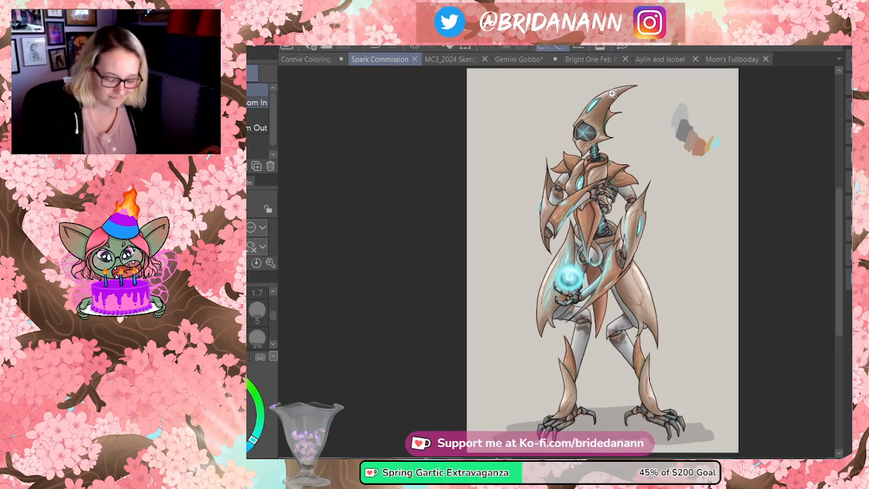
pyautogui.scroll(4, 610, 97)
pyautogui.scroll(-2, 693, 265)
pyautogui.moveTo(837, 163); pyautogui.dragTo(842, 241)
pyautogui.scroll(-3, 564, 258)
pyautogui.scroll(-1, 728, 301)
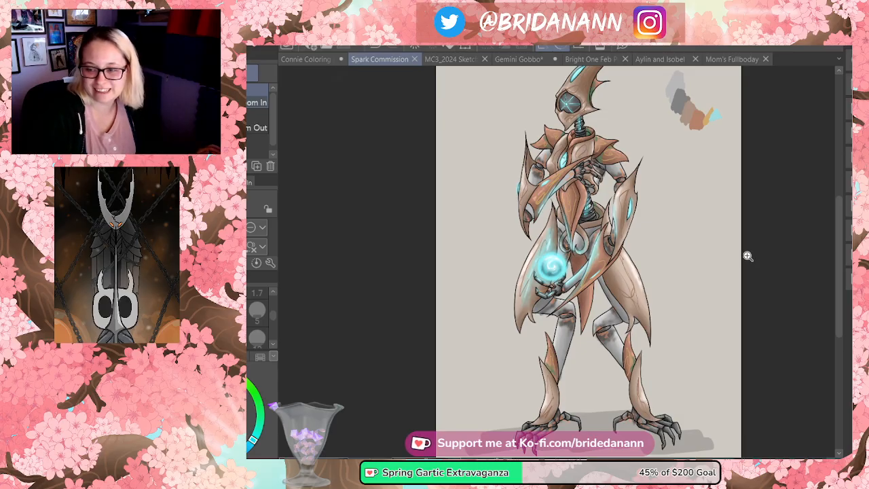
pyautogui.scroll(-4, 765, 235)
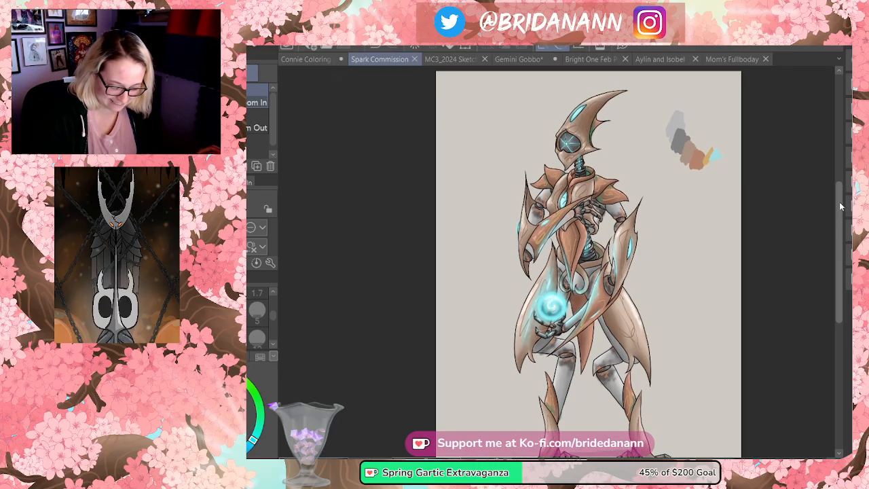
pyautogui.scroll(-2, 765, 234)
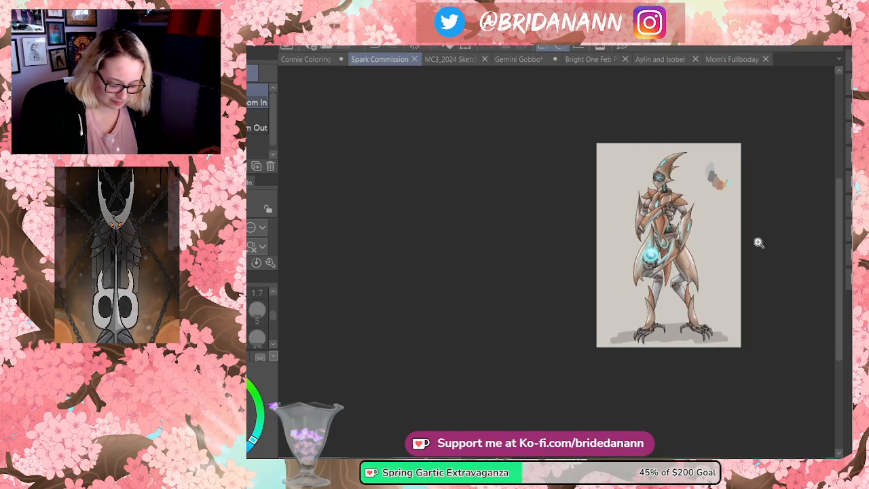
pyautogui.scroll(2, 758, 244)
pyautogui.scroll(1, 756, 224)
pyautogui.scroll(1, 766, 219)
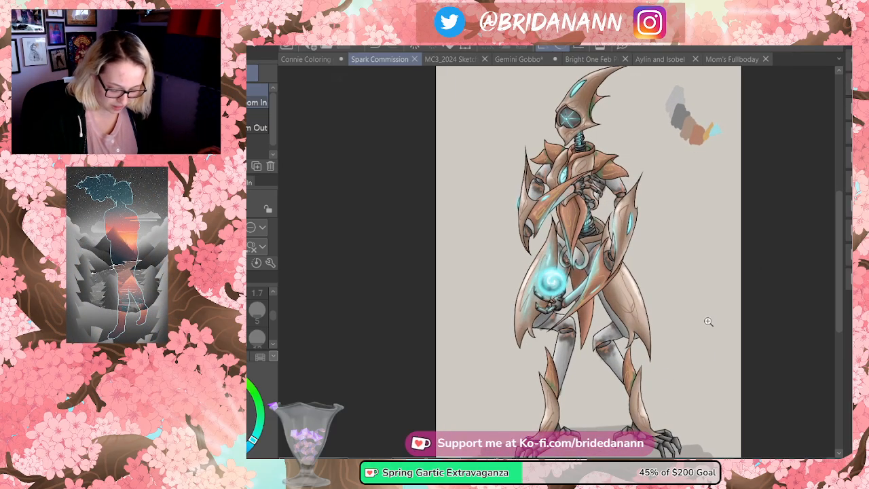
pyautogui.moveTo(848, 257)
pyautogui.mouseDown()
pyautogui.moveTo(849, 292)
pyautogui.moveTo(849, 261)
pyautogui.moveTo(848, 273)
pyautogui.mouseUp()
pyautogui.scroll(-1, 764, 286)
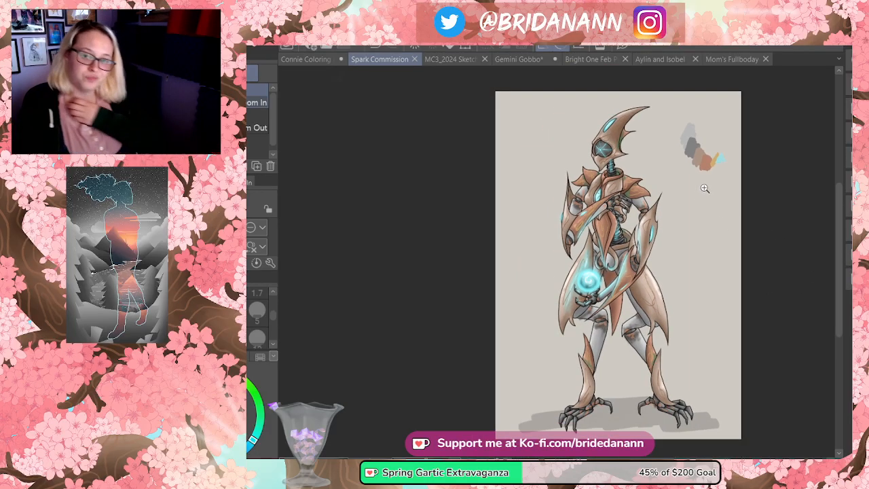
pyautogui.moveTo(840, 204); pyautogui.dragTo(841, 214)
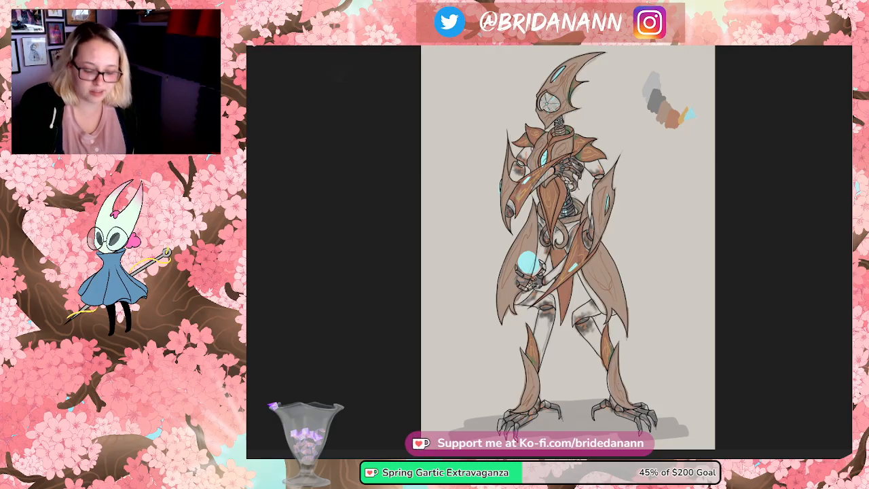
# - Compare the earlier flat-colored Spark Commission 2 image side by side with the shaded illustration, and close the image
pyautogui.press('Escape')
pyautogui.moveTo(777, 49)
pyautogui.mouseDown()
pyautogui.moveTo(391, 44)
pyautogui.moveTo(548, 81)
pyautogui.moveTo(703, 364)
pyautogui.moveTo(827, 212)
pyautogui.moveTo(817, 228)
pyautogui.moveTo(805, 469)
pyautogui.moveTo(789, 271)
pyautogui.moveTo(768, 161)
pyautogui.moveTo(768, 403)
pyautogui.moveTo(736, 136)
pyautogui.mouseUp()
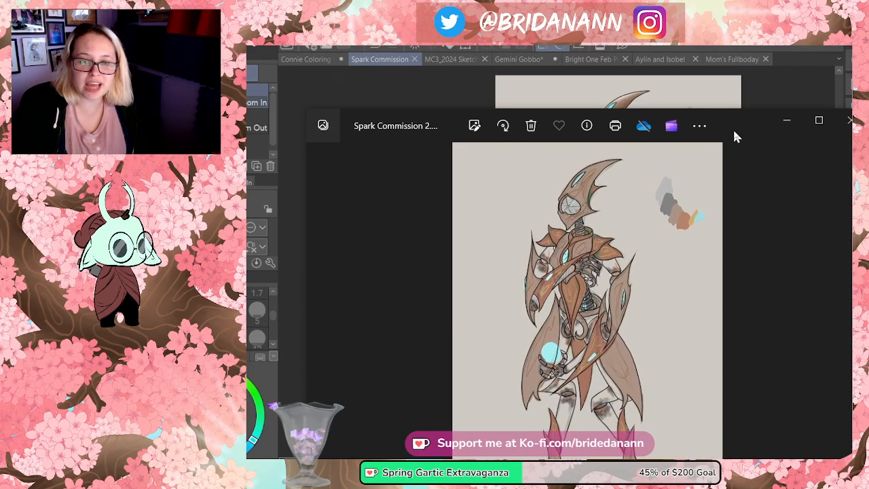
pyautogui.doubleClick(733, 129)
pyautogui.moveTo(739, 216); pyautogui.dragTo(292, 52)
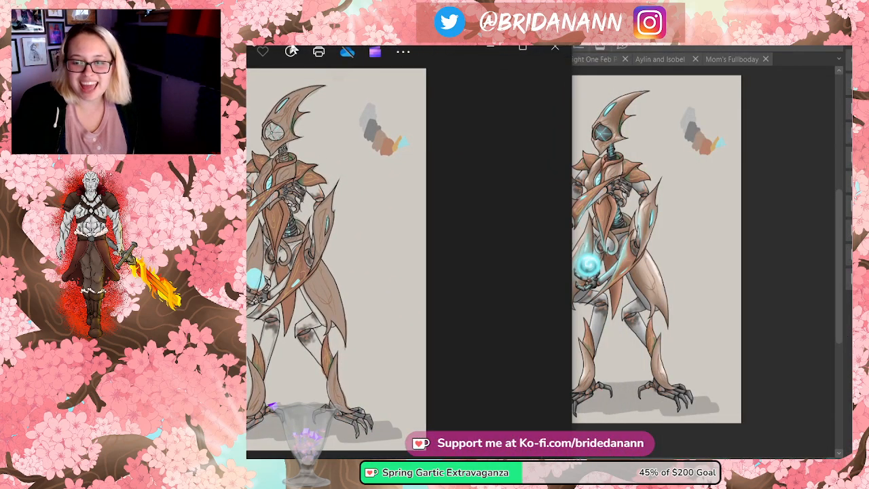
pyautogui.moveTo(292, 52); pyautogui.dragTo(334, 62)
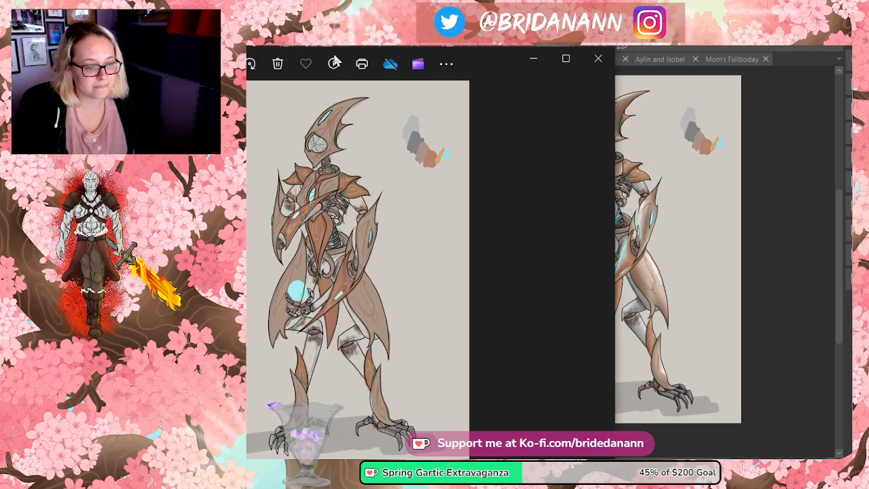
pyautogui.moveTo(334, 62); pyautogui.dragTo(307, 71)
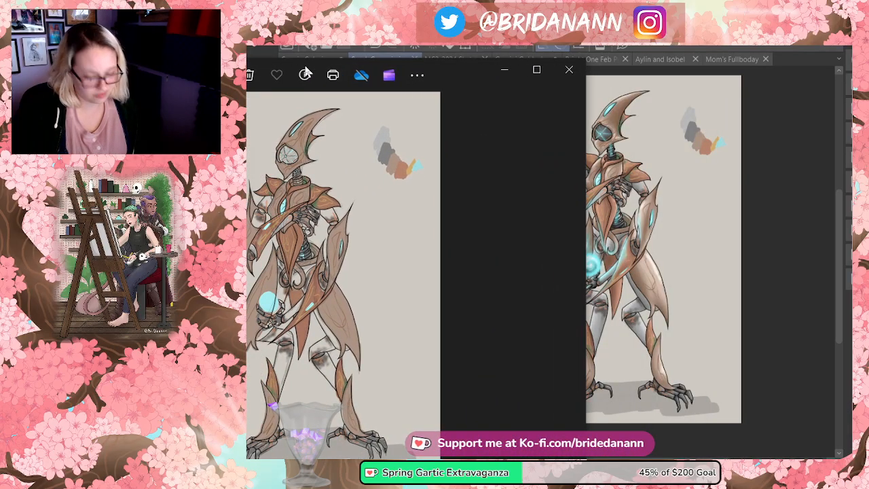
pyautogui.click(569, 69)
# - Create a new blank square illustration canvas and briefly check the Discord chat
pyautogui.hotkey('alt', 'f')
pyautogui.press('Escape')
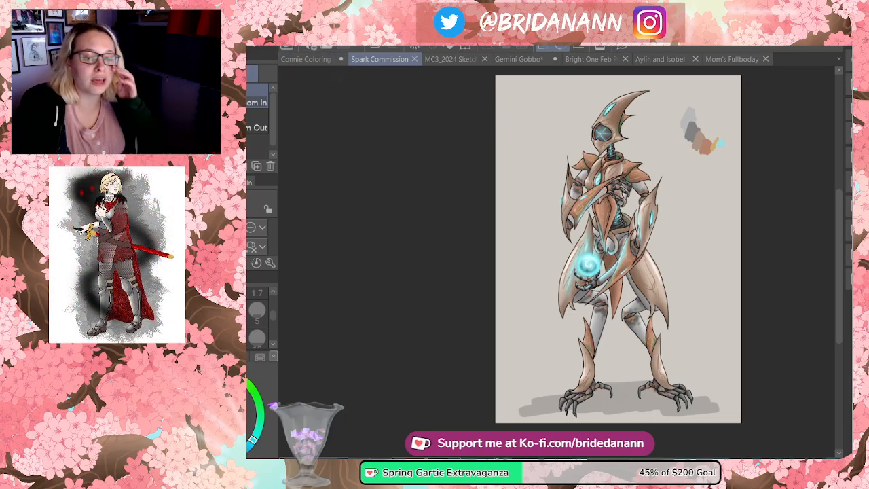
pyautogui.press('Return')
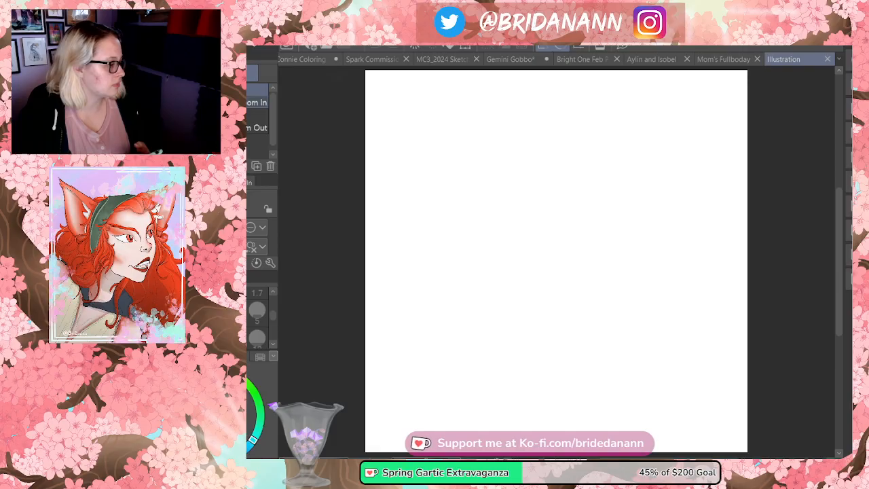
pyautogui.hotkey('alt', 'Tab')
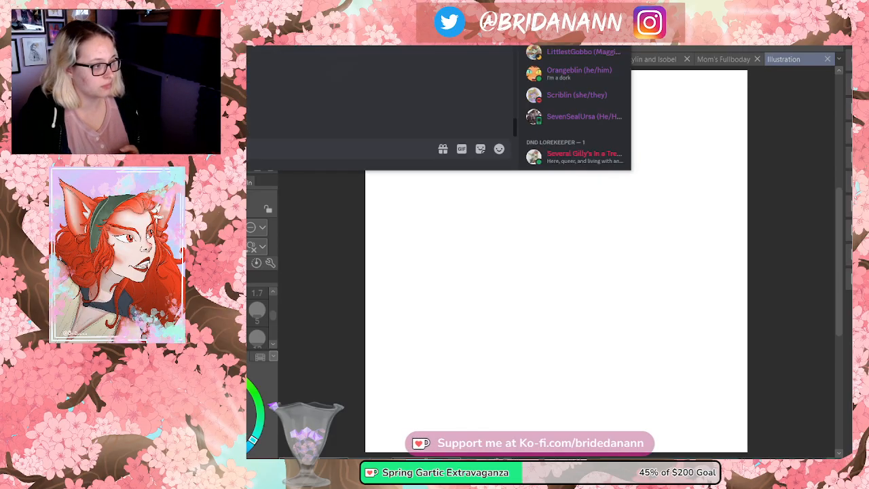
pyautogui.hotkey('alt', 'Tab')
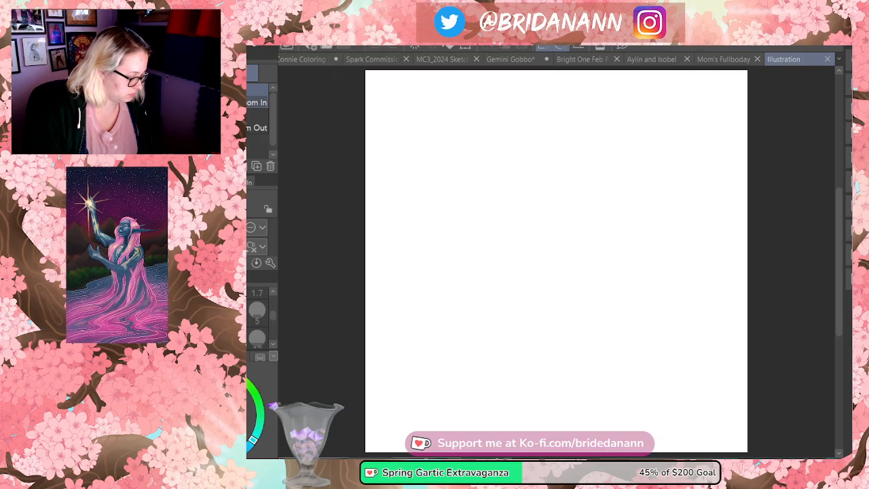
# - Sketch a round head with a vertical face guideline and a short neck in the canvas's upper middle with a soft pencil
pyautogui.press('p')
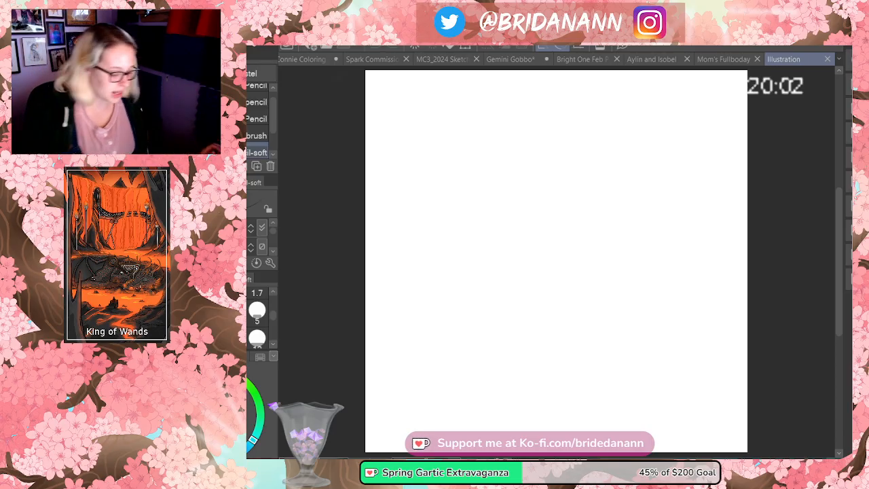
pyautogui.moveTo(500, 170)
pyautogui.mouseDown()
pyautogui.moveTo(529, 150)
pyautogui.moveTo(513, 149)
pyautogui.moveTo(543, 197)
pyautogui.moveTo(544, 231)
pyautogui.moveTo(467, 288)
pyautogui.mouseUp()
pyautogui.moveTo(543, 239); pyautogui.dragTo(573, 283)
pyautogui.hotkey('ctrl', 'z')
pyautogui.hotkey('ctrl', 'z')
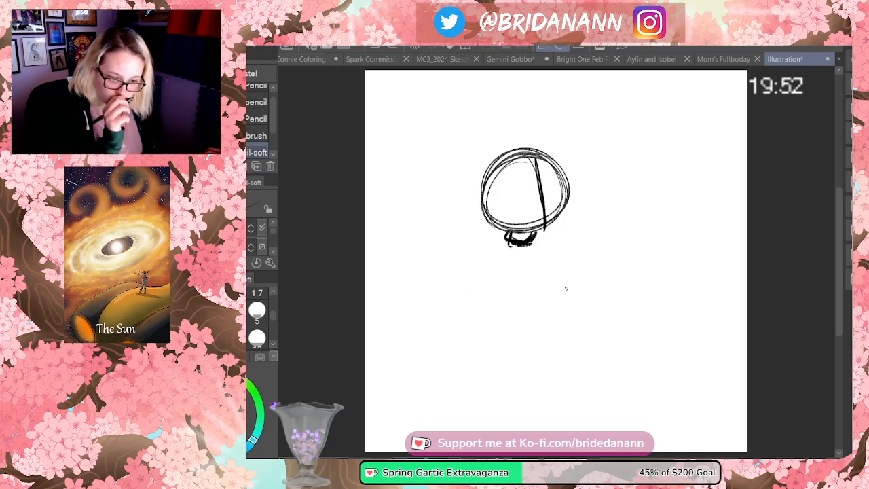
# - Sketch the figure's shoulders and the left arm down to a rounded hand over a cylindrical shape with a pointed side piece
pyautogui.moveTo(502, 242)
pyautogui.mouseDown()
pyautogui.moveTo(462, 274)
pyautogui.moveTo(458, 302)
pyautogui.mouseUp()
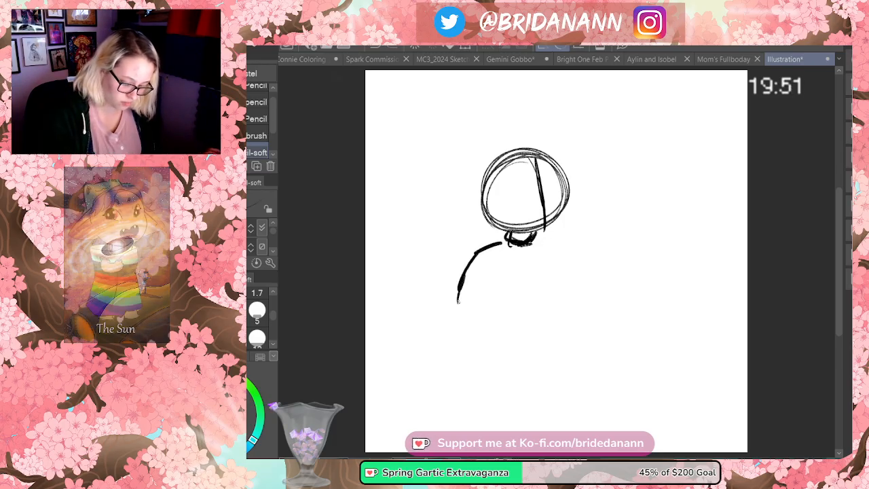
pyautogui.moveTo(548, 235); pyautogui.dragTo(588, 264)
pyautogui.moveTo(495, 241)
pyautogui.mouseDown()
pyautogui.moveTo(459, 322)
pyautogui.moveTo(477, 331)
pyautogui.moveTo(485, 353)
pyautogui.moveTo(446, 359)
pyautogui.moveTo(495, 365)
pyautogui.mouseUp()
pyautogui.moveTo(442, 356)
pyautogui.mouseDown()
pyautogui.moveTo(534, 358)
pyautogui.moveTo(451, 374)
pyautogui.moveTo(489, 402)
pyautogui.mouseUp()
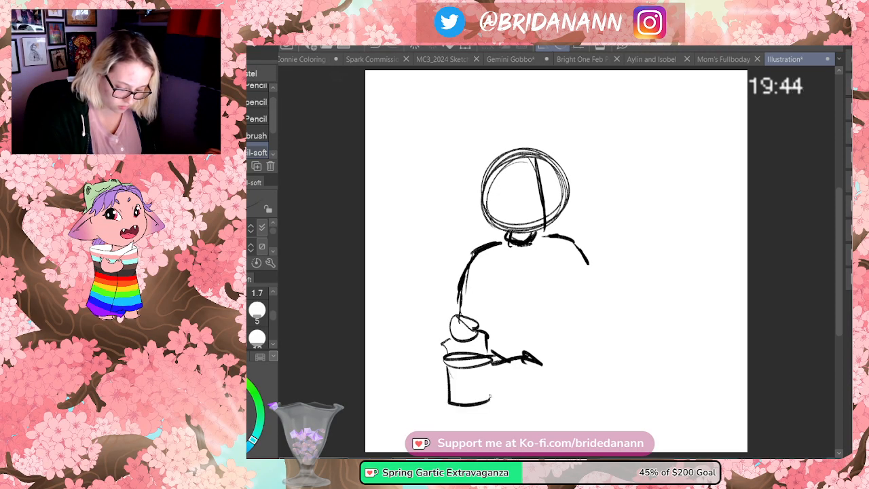
# - Sketch the right arm down to a small circle above a tapered container shape with a crossing line
pyautogui.moveTo(584, 270)
pyautogui.mouseDown()
pyautogui.moveTo(588, 327)
pyautogui.moveTo(574, 322)
pyautogui.moveTo(596, 324)
pyautogui.moveTo(559, 342)
pyautogui.moveTo(594, 340)
pyautogui.mouseUp()
pyautogui.moveTo(574, 337)
pyautogui.mouseDown()
pyautogui.moveTo(558, 342)
pyautogui.moveTo(605, 344)
pyautogui.mouseUp()
pyautogui.moveTo(603, 334); pyautogui.dragTo(634, 326)
pyautogui.moveTo(566, 341); pyautogui.dragTo(604, 344)
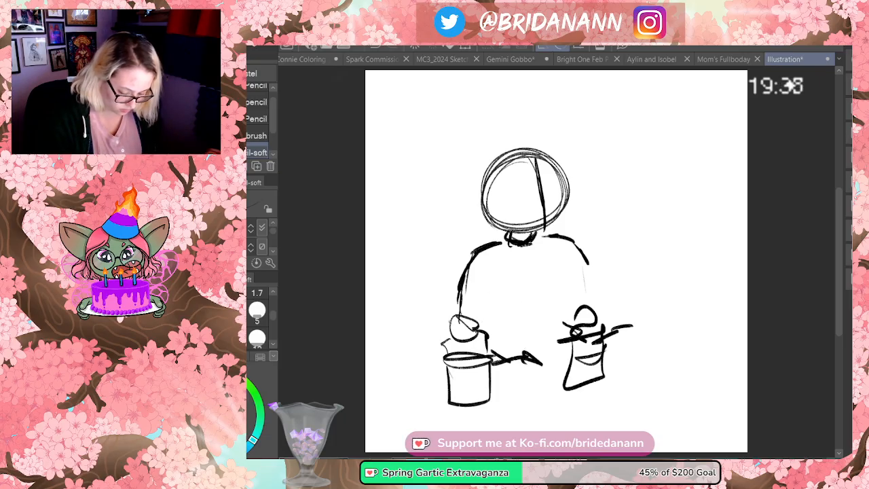
# - Sketch a spouted container on the left of the torso, a curved belly line, and rough arm and spout shapes on the right
pyautogui.moveTo(486, 273)
pyautogui.mouseDown()
pyautogui.moveTo(509, 291)
pyautogui.moveTo(522, 318)
pyautogui.mouseUp()
pyautogui.moveTo(531, 286)
pyautogui.mouseDown()
pyautogui.moveTo(551, 283)
pyautogui.moveTo(547, 292)
pyautogui.mouseUp()
pyautogui.moveTo(510, 335)
pyautogui.mouseDown()
pyautogui.moveTo(558, 302)
pyautogui.moveTo(562, 317)
pyautogui.moveTo(519, 324)
pyautogui.mouseUp()
pyautogui.moveTo(564, 275)
pyautogui.mouseDown()
pyautogui.moveTo(581, 288)
pyautogui.moveTo(593, 288)
pyautogui.moveTo(591, 268)
pyautogui.moveTo(597, 298)
pyautogui.mouseUp()
pyautogui.scroll(-2, 841, 254)
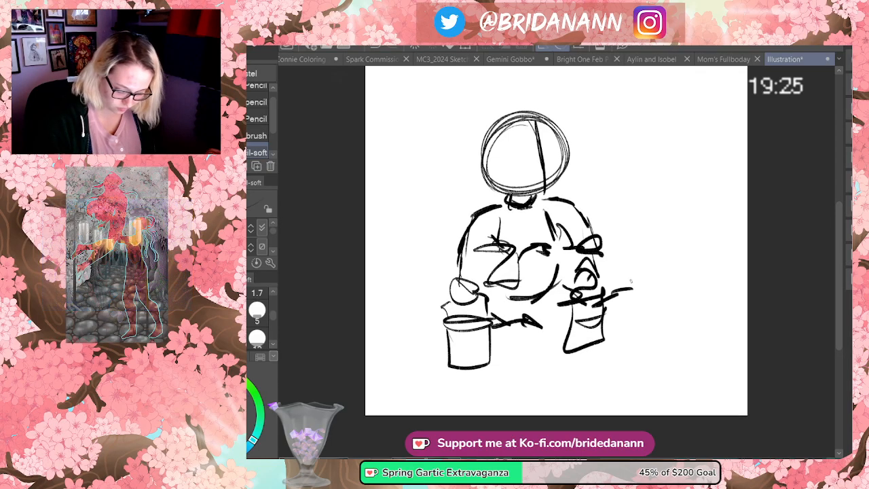
# - Block in the slanted leg shape between the two containers with side edges and a flat lower edge
pyautogui.moveTo(538, 327); pyautogui.dragTo(546, 347)
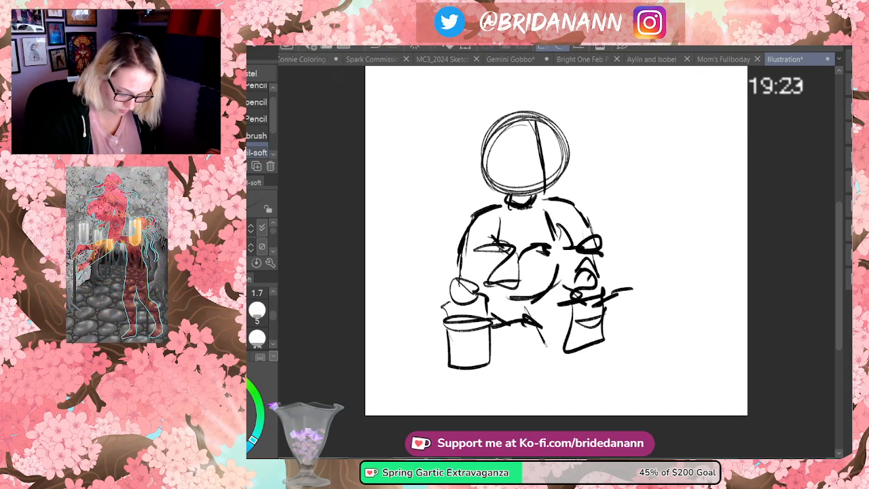
pyautogui.moveTo(552, 304); pyautogui.dragTo(555, 362)
pyautogui.moveTo(503, 328); pyautogui.dragTo(529, 377)
pyautogui.moveTo(515, 372); pyautogui.dragTo(562, 375)
pyautogui.moveTo(552, 296); pyautogui.dragTo(556, 324)
pyautogui.moveTo(486, 302); pyautogui.dragTo(514, 364)
pyautogui.moveTo(506, 358); pyautogui.dragTo(523, 379)
pyautogui.moveTo(547, 341); pyautogui.dragTo(561, 374)
pyautogui.moveTo(559, 377); pyautogui.dragTo(575, 406)
pyautogui.moveTo(515, 372); pyautogui.dragTo(571, 389)
# - Reinforce the leg shape's slanted sides and extend its lower right corner with extra strokes
pyautogui.moveTo(549, 319); pyautogui.dragTo(568, 378)
pyautogui.moveTo(550, 288); pyautogui.dragTo(557, 329)
pyautogui.moveTo(488, 350); pyautogui.dragTo(512, 378)
pyautogui.moveTo(550, 321); pyautogui.dragTo(554, 342)
pyautogui.moveTo(564, 379); pyautogui.dragTo(581, 387)
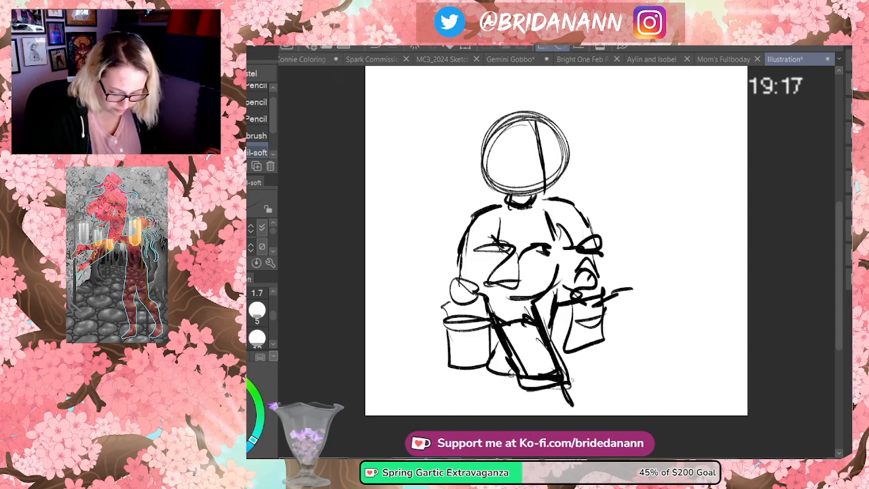
pyautogui.moveTo(548, 327); pyautogui.dragTo(568, 380)
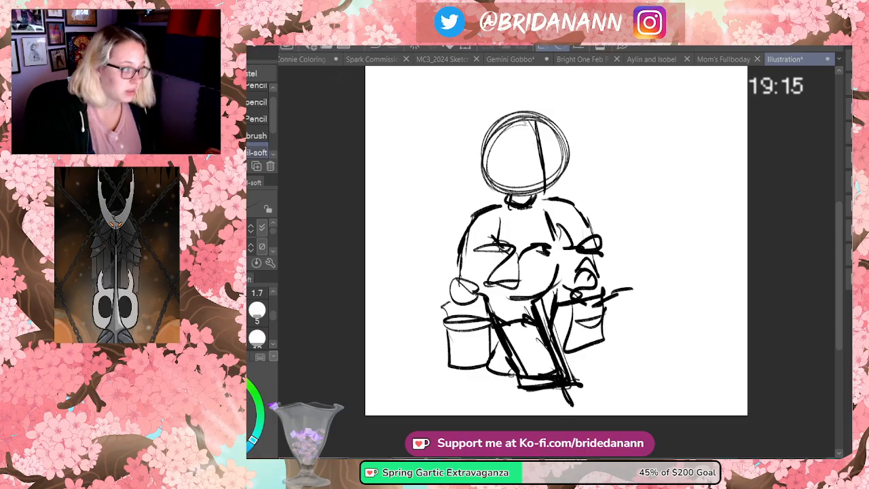
# - Define the face outline inside the head circle and add rough ears and hair strokes around it
pyautogui.moveTo(489, 148); pyautogui.dragTo(501, 188)
pyautogui.moveTo(500, 184)
pyautogui.mouseDown()
pyautogui.moveTo(534, 198)
pyautogui.moveTo(543, 190)
pyautogui.mouseUp()
pyautogui.moveTo(560, 164); pyautogui.dragTo(549, 193)
pyautogui.moveTo(558, 147); pyautogui.dragTo(554, 194)
pyautogui.moveTo(507, 125)
pyautogui.mouseDown()
pyautogui.moveTo(494, 162)
pyautogui.moveTo(556, 167)
pyautogui.mouseUp()
pyautogui.moveTo(495, 161); pyautogui.dragTo(483, 182)
pyautogui.moveTo(555, 143); pyautogui.dragTo(563, 170)
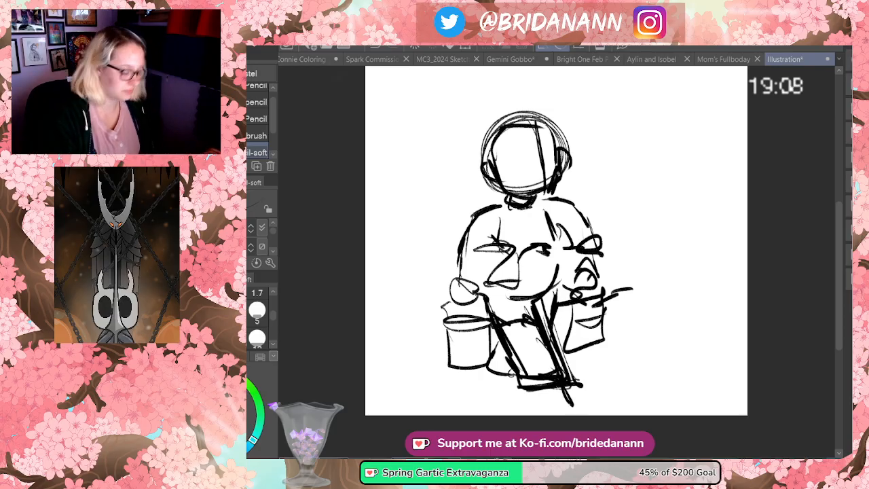
pyautogui.moveTo(528, 116); pyautogui.dragTo(558, 136)
pyautogui.moveTo(475, 148); pyautogui.dragTo(502, 192)
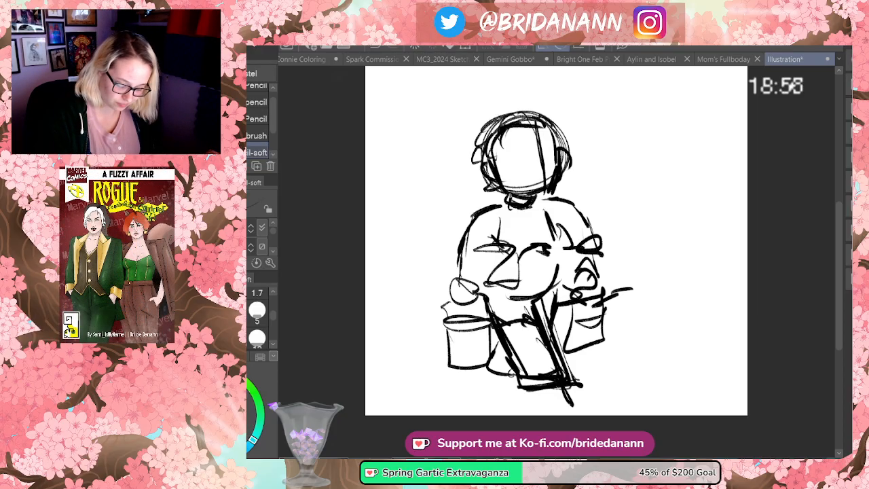
# - Darken the ends of the spouts and rework the left torso container with a wider rim, side and base
pyautogui.moveTo(627, 292); pyautogui.dragTo(646, 294)
pyautogui.moveTo(504, 318); pyautogui.dragTo(536, 327)
pyautogui.moveTo(539, 253); pyautogui.dragTo(548, 260)
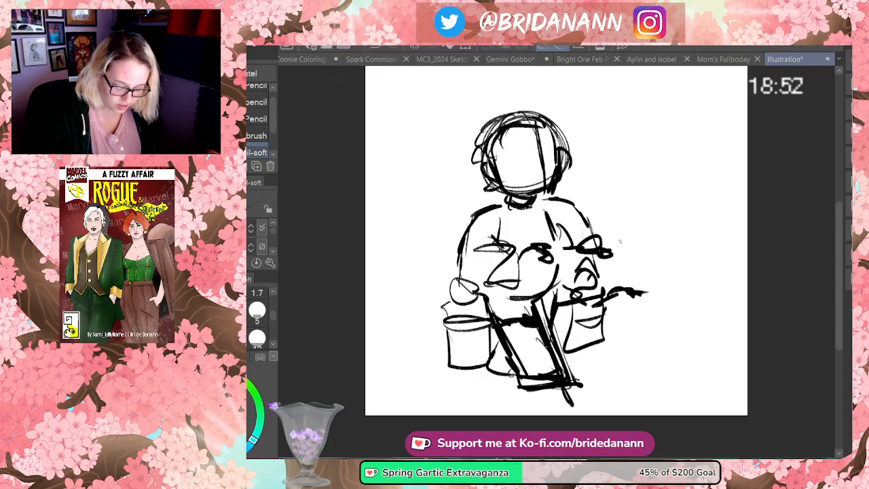
pyautogui.moveTo(479, 241); pyautogui.dragTo(500, 250)
pyautogui.moveTo(478, 296); pyautogui.dragTo(505, 303)
pyautogui.moveTo(502, 265); pyautogui.dragTo(504, 280)
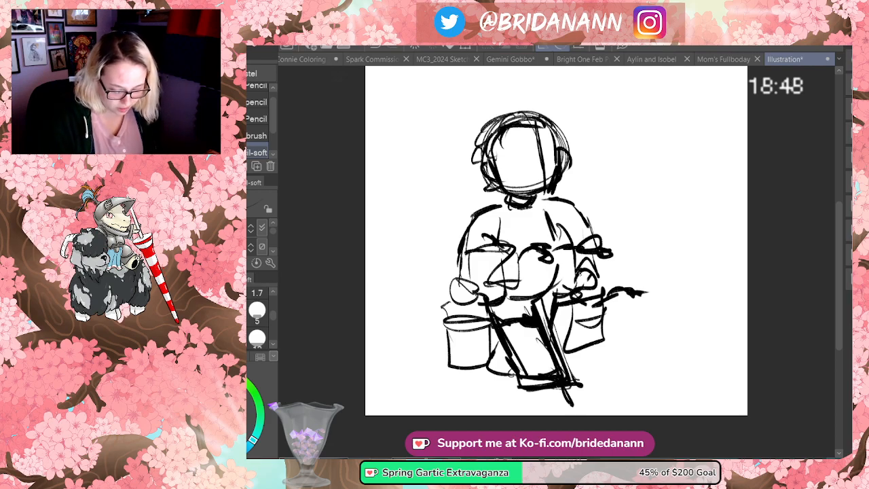
# - Transform the whole rough sketch by shifting it up and right and enlarging it slightly, and fade it as an underdrawing
pyautogui.click(467, 48)
pyautogui.moveTo(543, 261); pyautogui.dragTo(570, 237)
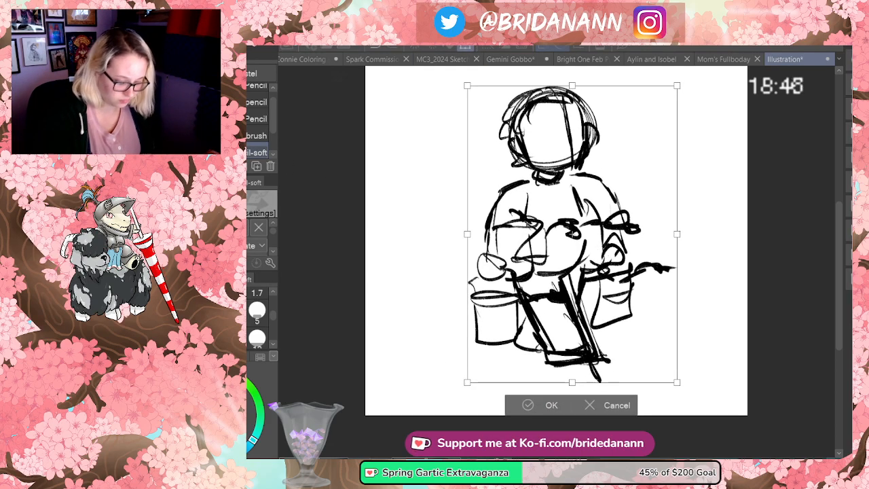
pyautogui.click(533, 406)
pyautogui.scroll(-3, 508, 270)
pyautogui.scroll(3, 509, 271)
pyautogui.hotkey('ctrl', 't')
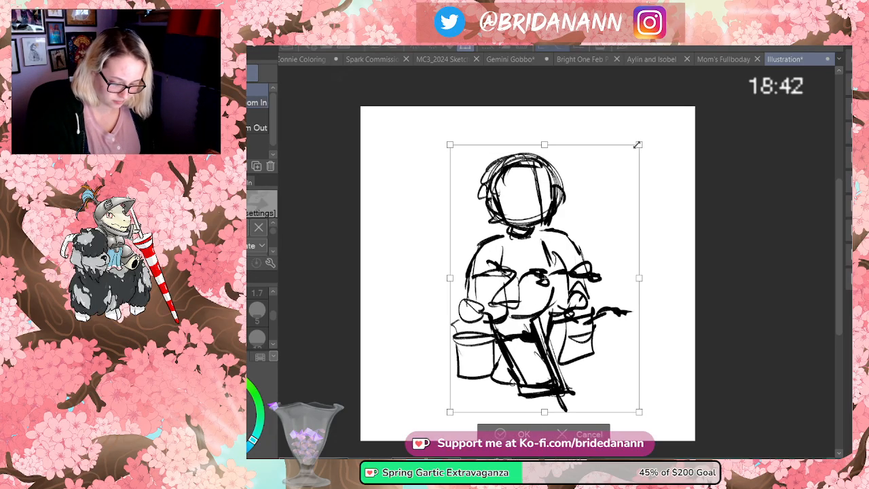
pyautogui.moveTo(634, 147); pyautogui.dragTo(644, 136)
pyautogui.press('Return')
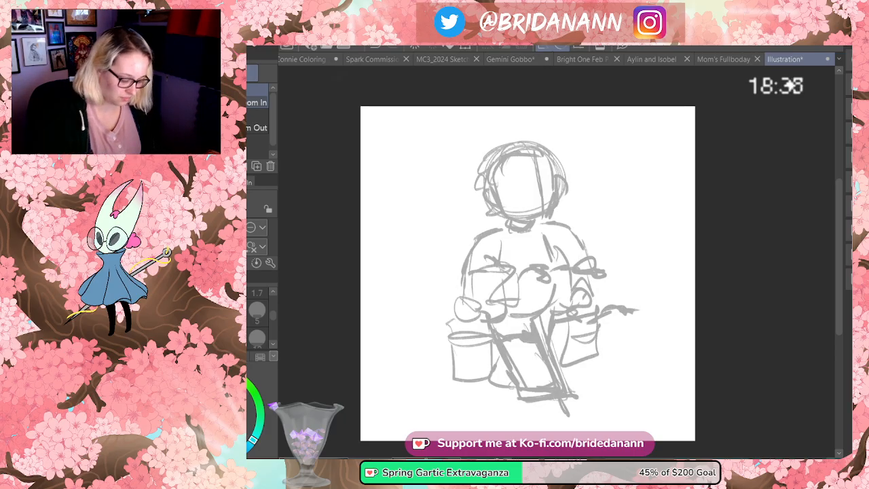
# - Draw a cleaner head outline over the faded sketch with vertical and eye-line guides and an ear on each side
pyautogui.scroll(2, 475, 140)
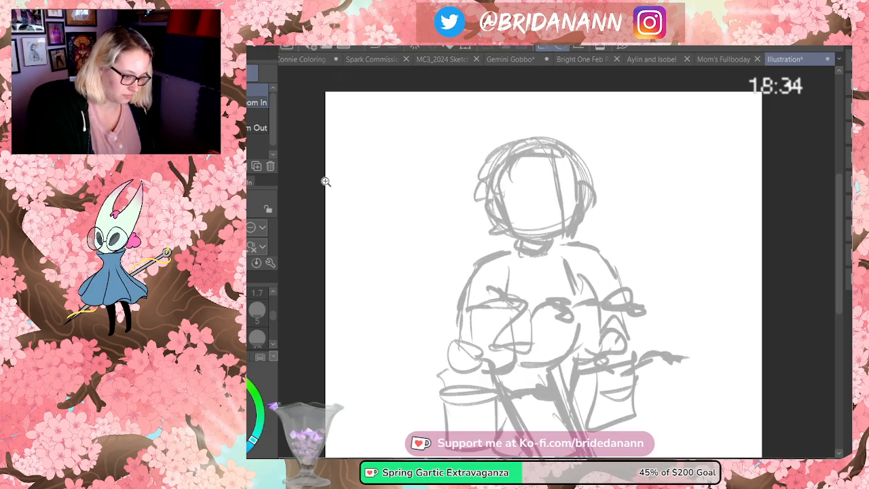
pyautogui.moveTo(507, 198); pyautogui.dragTo(575, 186)
pyautogui.moveTo(555, 152); pyautogui.dragTo(565, 236)
pyautogui.moveTo(504, 200)
pyautogui.mouseDown()
pyautogui.moveTo(518, 234)
pyautogui.moveTo(565, 238)
pyautogui.moveTo(576, 222)
pyautogui.moveTo(579, 178)
pyautogui.moveTo(577, 224)
pyautogui.mouseUp()
pyautogui.moveTo(500, 179); pyautogui.dragTo(550, 153)
pyautogui.moveTo(503, 200); pyautogui.dragTo(504, 223)
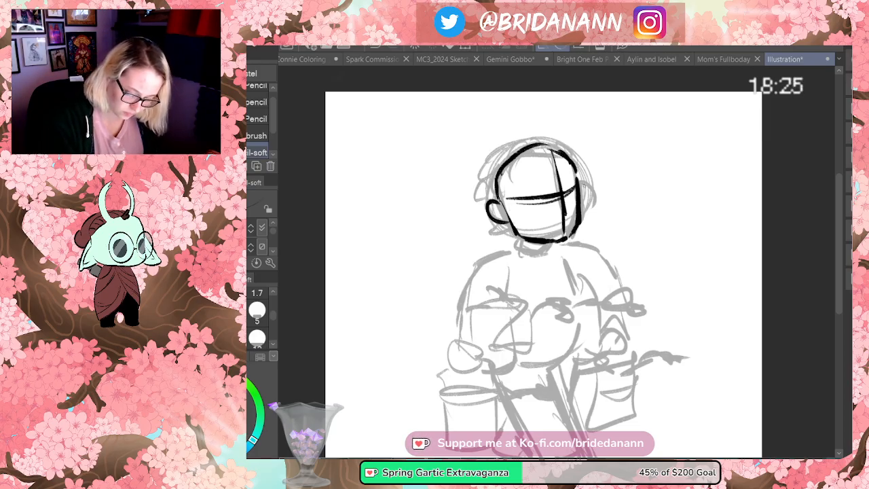
pyautogui.moveTo(579, 181); pyautogui.dragTo(584, 213)
pyautogui.hotkey('ctrl', 'z')
pyautogui.moveTo(580, 177); pyautogui.dragTo(583, 210)
pyautogui.moveTo(577, 173); pyautogui.dragTo(579, 190)
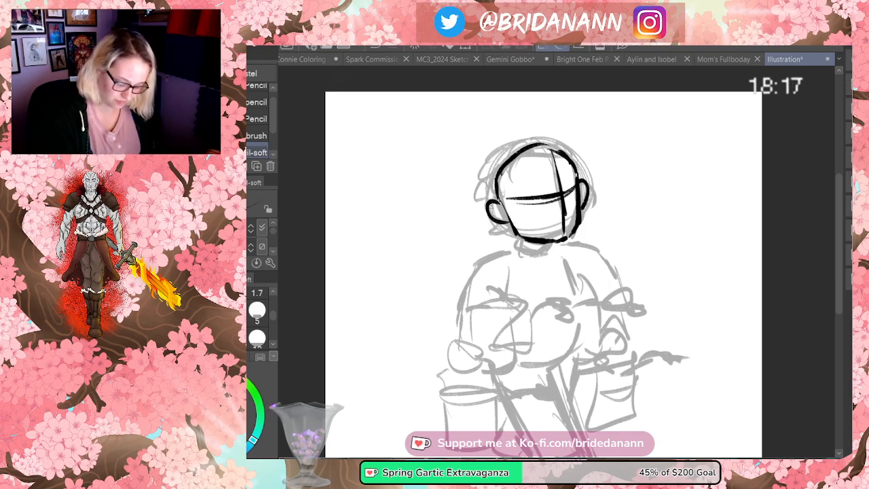
# - Draw the neck and shoulder lines, short sleeve seams and the outer contours of both arms over the faded sketch
pyautogui.moveTo(553, 241)
pyautogui.mouseDown()
pyautogui.moveTo(546, 253)
pyautogui.moveTo(516, 252)
pyautogui.moveTo(547, 254)
pyautogui.moveTo(480, 263)
pyautogui.moveTo(594, 249)
pyautogui.mouseUp()
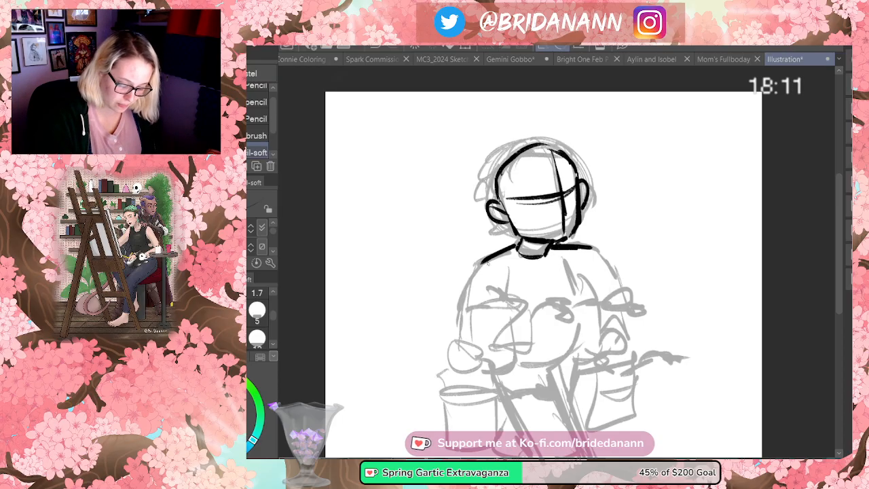
pyautogui.moveTo(488, 264); pyautogui.dragTo(506, 278)
pyautogui.moveTo(568, 248); pyautogui.dragTo(578, 271)
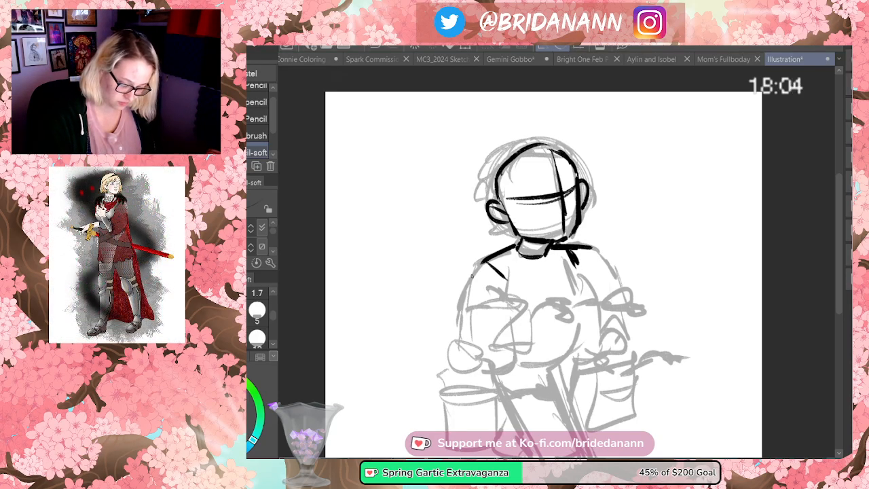
pyautogui.moveTo(484, 264)
pyautogui.mouseDown()
pyautogui.moveTo(454, 305)
pyautogui.moveTo(453, 346)
pyautogui.mouseUp()
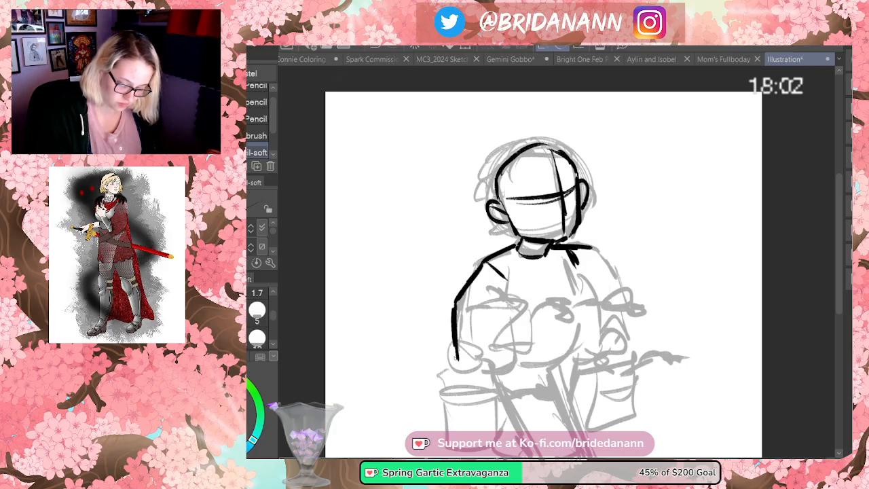
pyautogui.moveTo(578, 250)
pyautogui.mouseDown()
pyautogui.moveTo(616, 290)
pyautogui.moveTo(623, 336)
pyautogui.mouseUp()
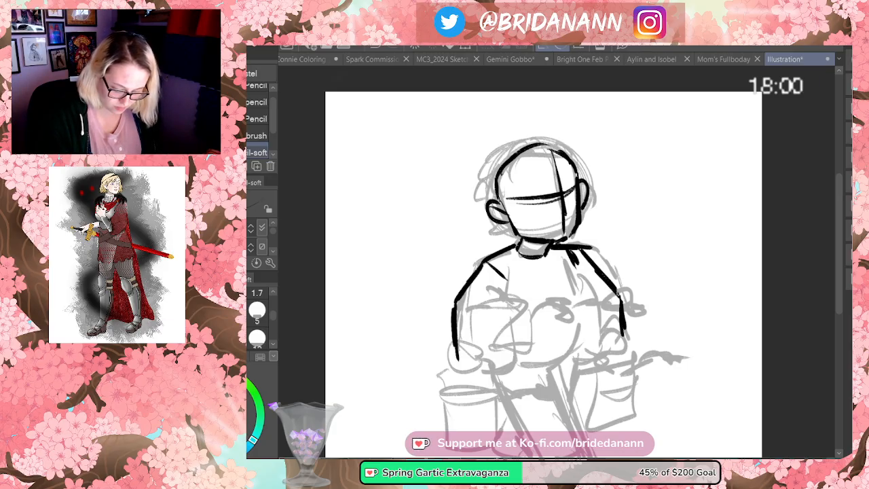
# - Draw the left hand gripping a handled cylindrical can with a dark rim, a base and a spout pointing right
pyautogui.moveTo(837, 219); pyautogui.dragTo(830, 244)
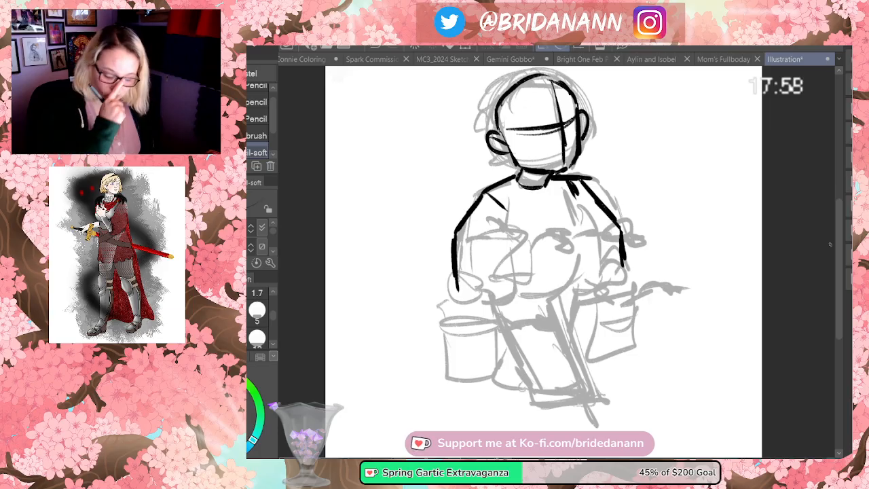
pyautogui.moveTo(450, 300); pyautogui.dragTo(467, 315)
pyautogui.moveTo(469, 303)
pyautogui.mouseDown()
pyautogui.moveTo(476, 314)
pyautogui.moveTo(467, 282)
pyautogui.moveTo(493, 302)
pyautogui.moveTo(494, 327)
pyautogui.mouseUp()
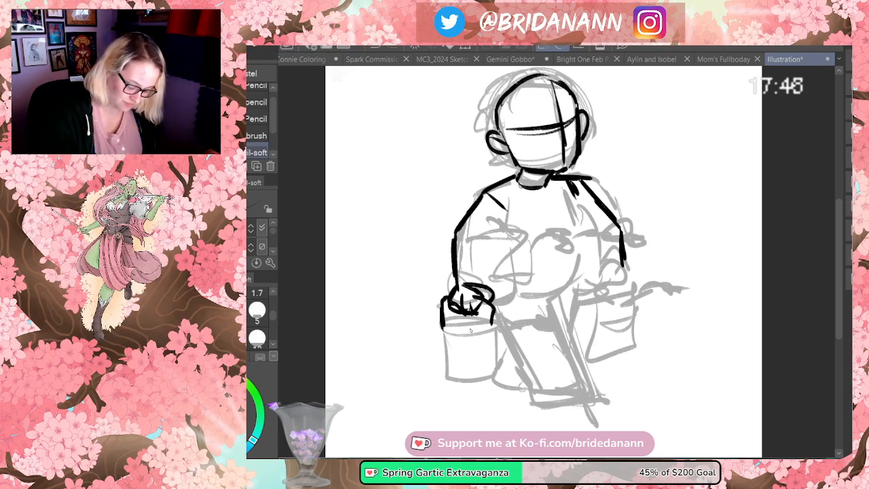
pyautogui.moveTo(441, 324); pyautogui.dragTo(497, 334)
pyautogui.moveTo(443, 326); pyautogui.dragTo(444, 379)
pyautogui.moveTo(493, 328); pyautogui.dragTo(495, 377)
pyautogui.moveTo(440, 375); pyautogui.dragTo(494, 378)
pyautogui.moveTo(497, 338); pyautogui.dragTo(549, 336)
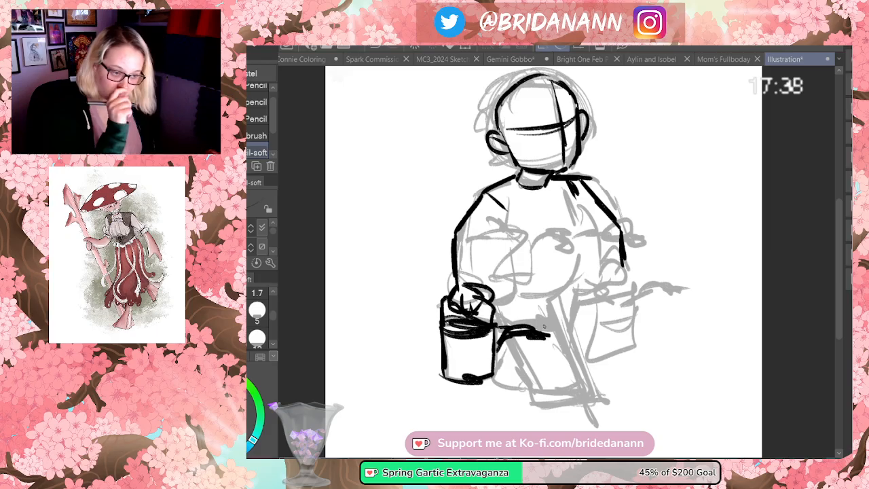
pyautogui.moveTo(455, 282)
pyautogui.mouseDown()
pyautogui.moveTo(445, 310)
pyautogui.moveTo(480, 314)
pyautogui.mouseUp()
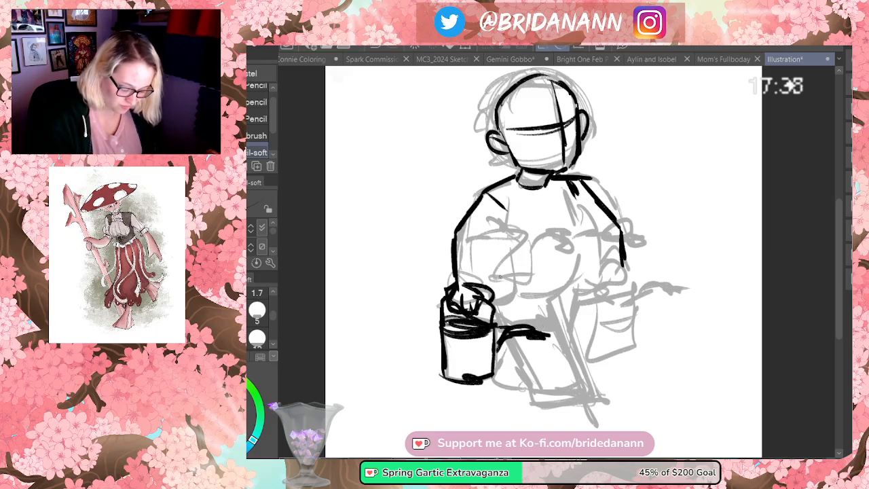
pyautogui.moveTo(453, 280)
pyautogui.mouseDown()
pyautogui.moveTo(444, 295)
pyautogui.moveTo(489, 299)
pyautogui.mouseUp()
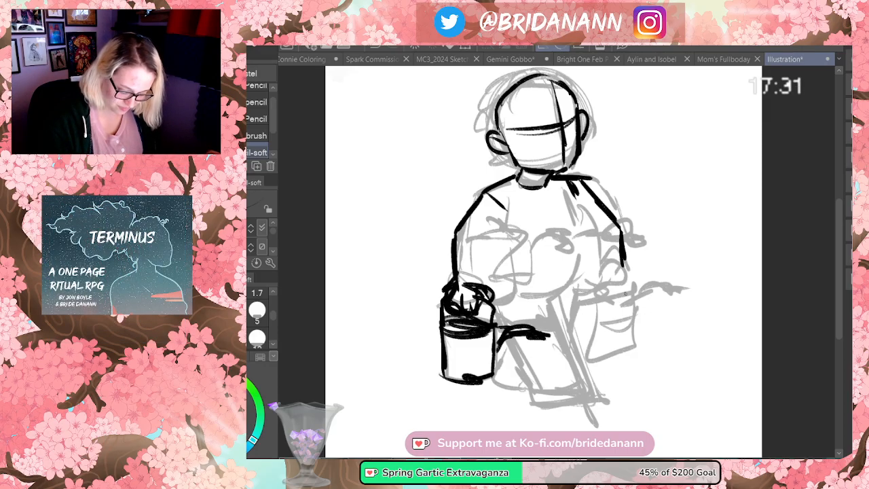
# - Try drawing a wide cylindrical container on the left of the torso and undo its strokes
pyautogui.moveTo(466, 243)
pyautogui.mouseDown()
pyautogui.moveTo(518, 236)
pyautogui.moveTo(515, 293)
pyautogui.mouseUp()
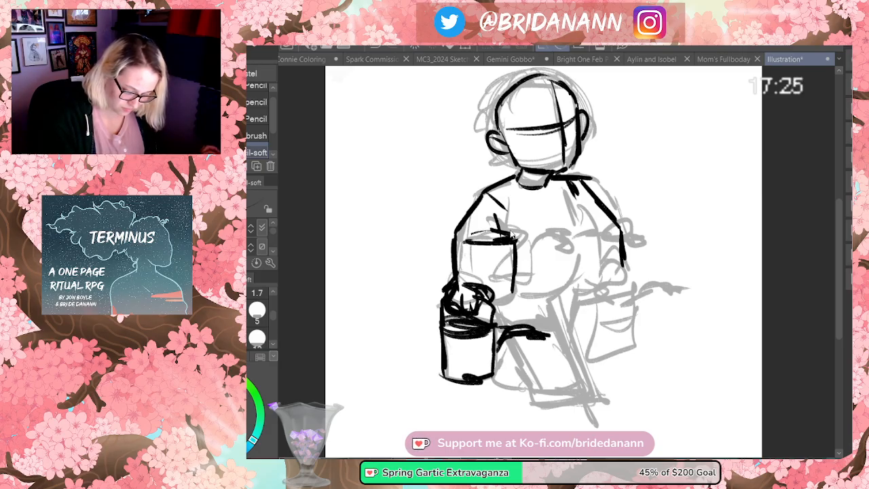
pyautogui.hotkey('ctrl', 'z')
pyautogui.moveTo(475, 224); pyautogui.dragTo(505, 235)
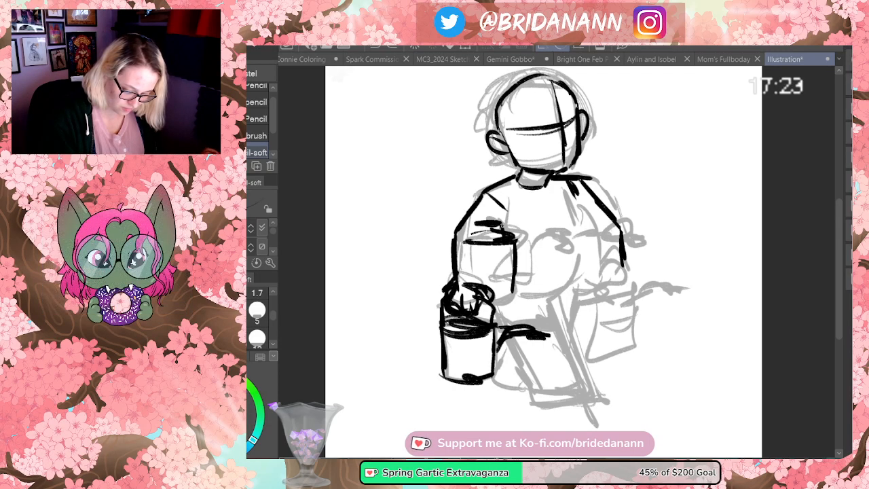
pyautogui.hotkey('ctrl', 'z')
pyautogui.hotkey('ctrl', 'z')
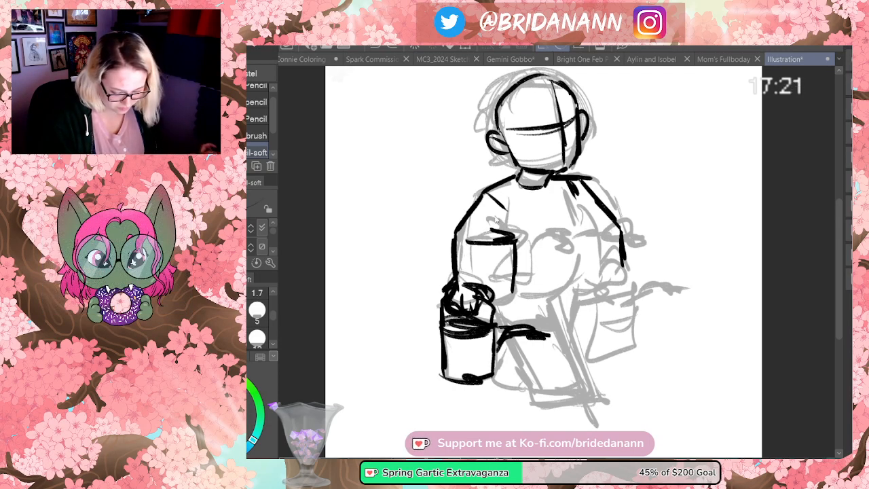
pyautogui.hotkey('ctrl', 'z')
pyautogui.hotkey('ctrl', 'z')
pyautogui.hotkey('ctrl', 'z')
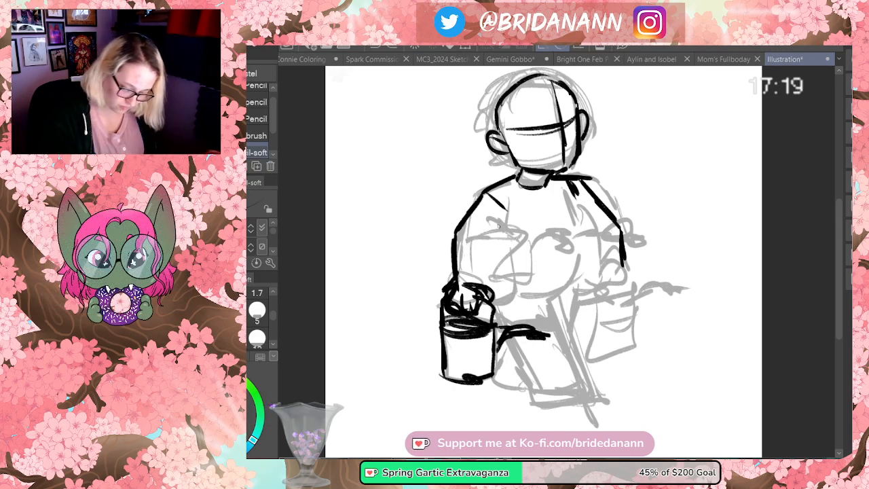
# - Draw a narrower container with a peaked top and a thick curved spout on the torso behind the left hand
pyautogui.moveTo(481, 247)
pyautogui.mouseDown()
pyautogui.moveTo(499, 230)
pyautogui.moveTo(509, 262)
pyautogui.moveTo(516, 252)
pyautogui.moveTo(518, 309)
pyautogui.moveTo(495, 314)
pyautogui.moveTo(525, 259)
pyautogui.moveTo(561, 273)
pyautogui.mouseUp()
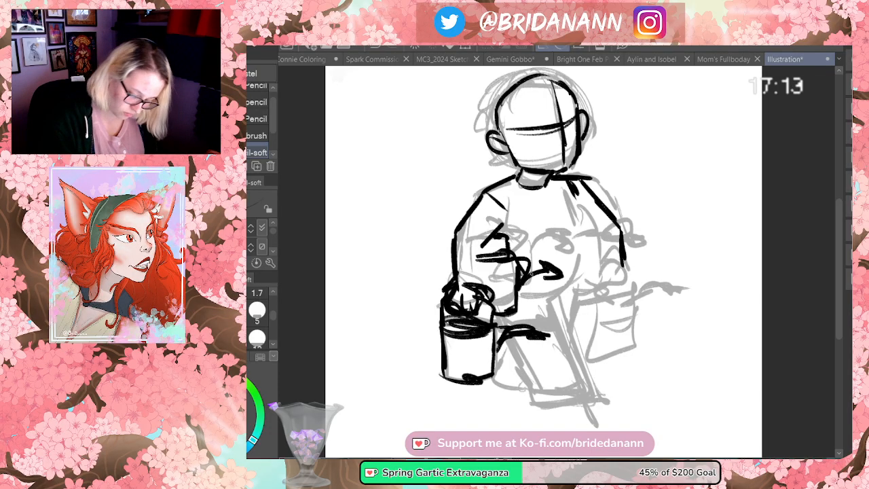
pyautogui.moveTo(484, 247)
pyautogui.mouseDown()
pyautogui.moveTo(482, 286)
pyautogui.moveTo(496, 295)
pyautogui.mouseUp()
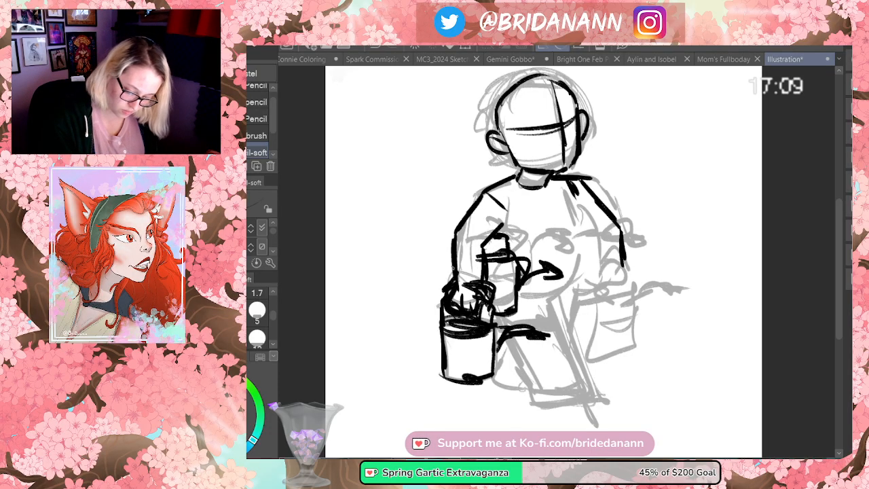
pyautogui.moveTo(525, 260); pyautogui.dragTo(541, 269)
pyautogui.moveTo(530, 279); pyautogui.dragTo(557, 275)
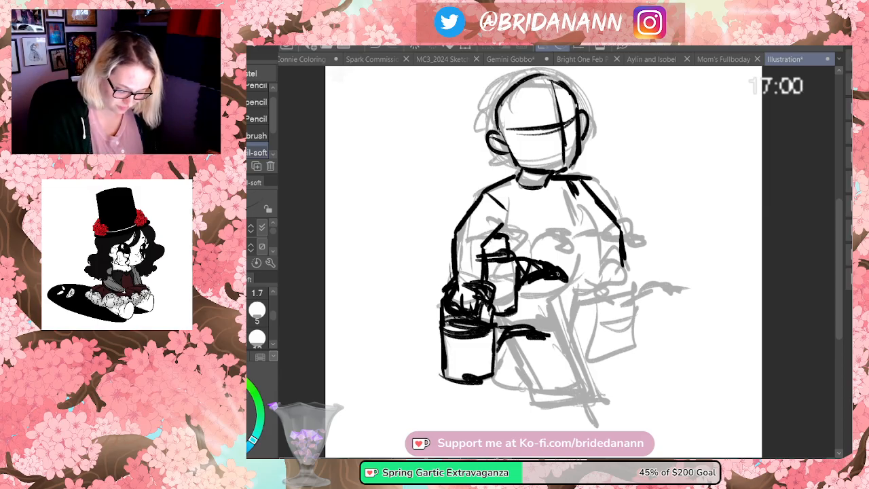
pyautogui.moveTo(578, 205)
pyautogui.mouseDown()
pyautogui.moveTo(587, 238)
pyautogui.moveTo(578, 284)
pyautogui.mouseUp()
pyautogui.hotkey('ctrl', 'z')
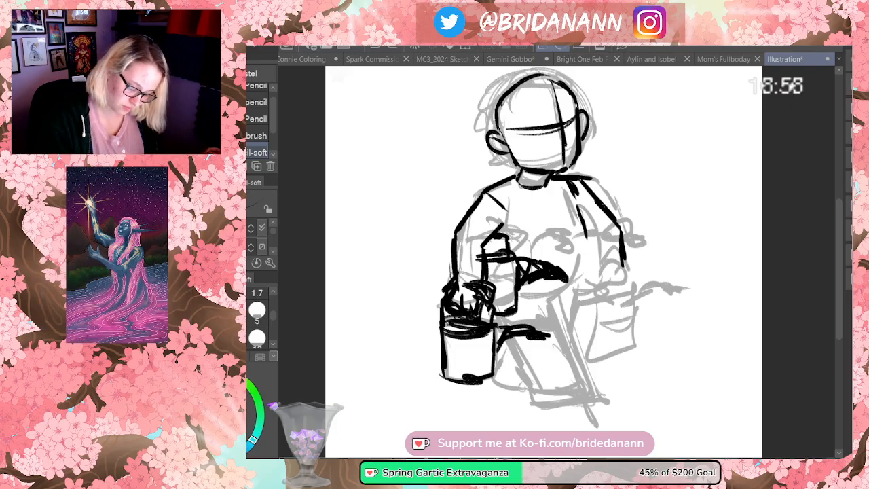
pyautogui.hotkey('ctrl', 'z')
# - Draw the torso's right side down to the hip and the slanted leg shape with its flat lower edge
pyautogui.moveTo(579, 199); pyautogui.dragTo(577, 277)
pyautogui.moveTo(577, 239)
pyautogui.mouseDown()
pyautogui.moveTo(574, 284)
pyautogui.moveTo(563, 292)
pyautogui.moveTo(585, 381)
pyautogui.mouseUp()
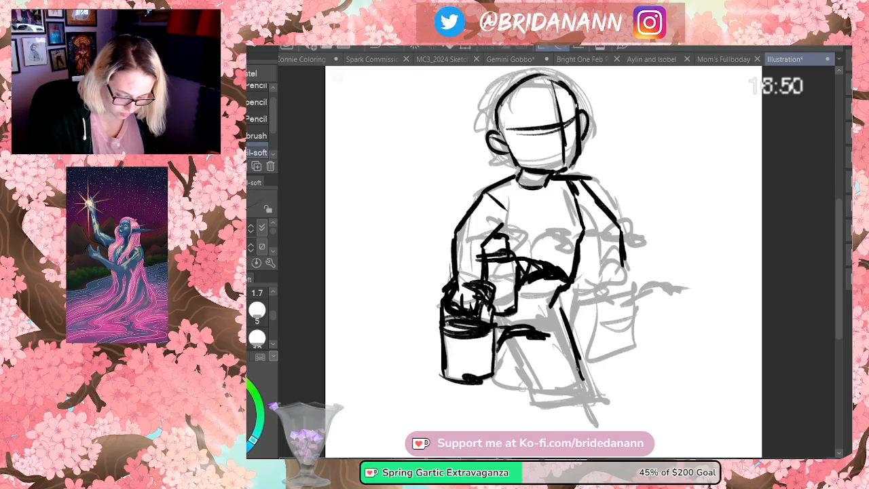
pyautogui.moveTo(506, 340); pyautogui.dragTo(541, 399)
pyautogui.moveTo(536, 399); pyautogui.dragTo(590, 401)
pyautogui.moveTo(581, 363); pyautogui.dragTo(591, 400)
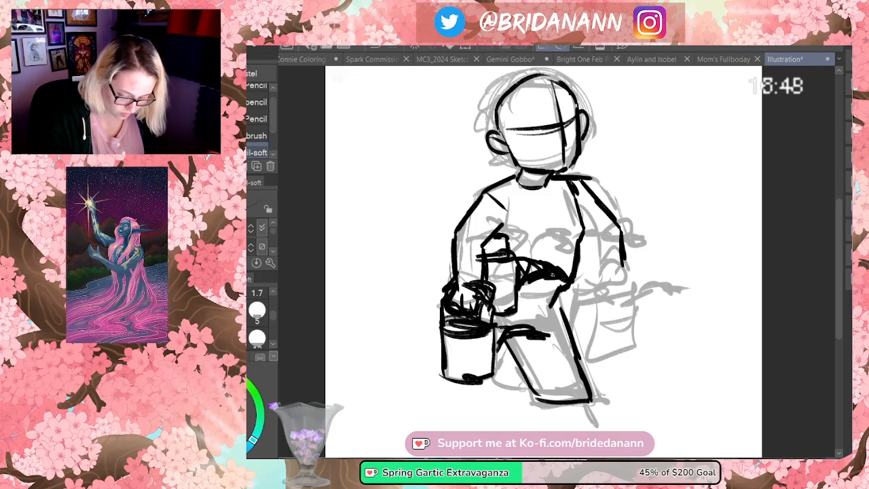
# - Thicken the right hip line and add short sleeve hems across both upper arms
pyautogui.moveTo(575, 281); pyautogui.dragTo(571, 310)
pyautogui.moveTo(579, 263); pyautogui.dragTo(571, 312)
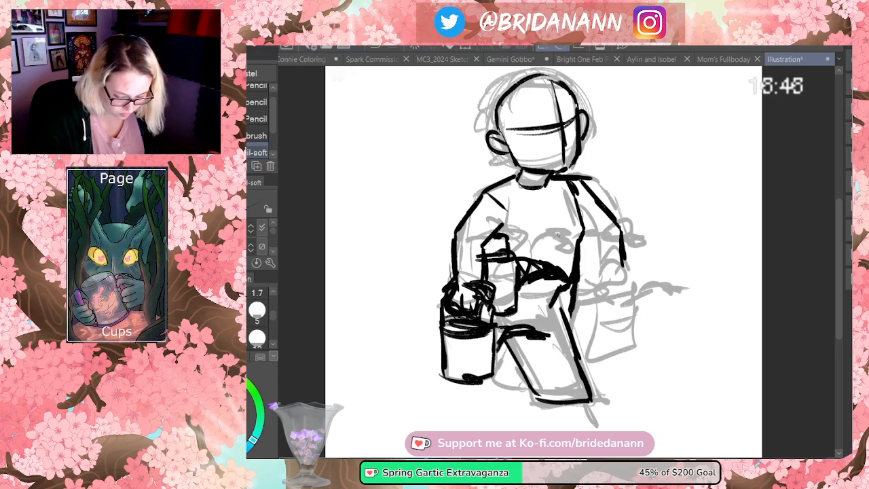
pyautogui.moveTo(506, 187); pyautogui.dragTo(468, 236)
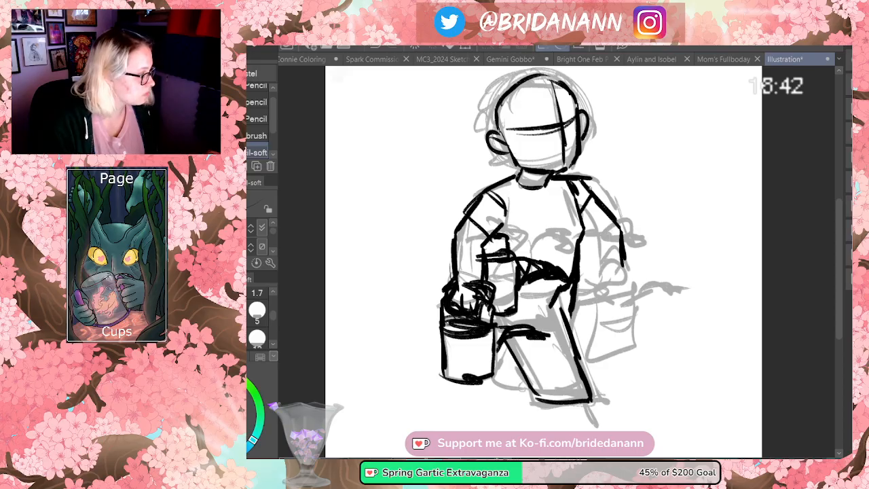
# - Draw the shirt's collar and short placket below the neck, and add the base line of the rear foot beside the left bucket
pyautogui.moveTo(517, 175)
pyautogui.mouseDown()
pyautogui.moveTo(523, 193)
pyautogui.moveTo(537, 186)
pyautogui.moveTo(537, 199)
pyautogui.mouseUp()
pyautogui.moveTo(560, 178); pyautogui.dragTo(548, 213)
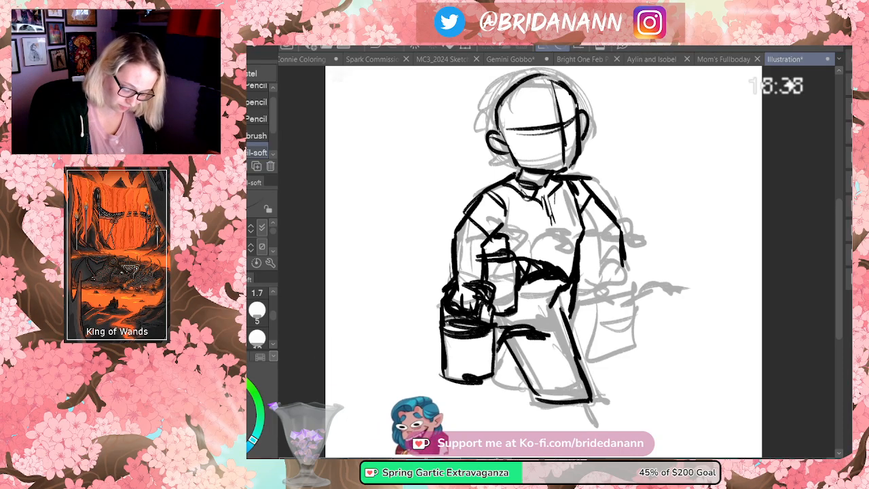
pyautogui.moveTo(489, 381); pyautogui.dragTo(527, 391)
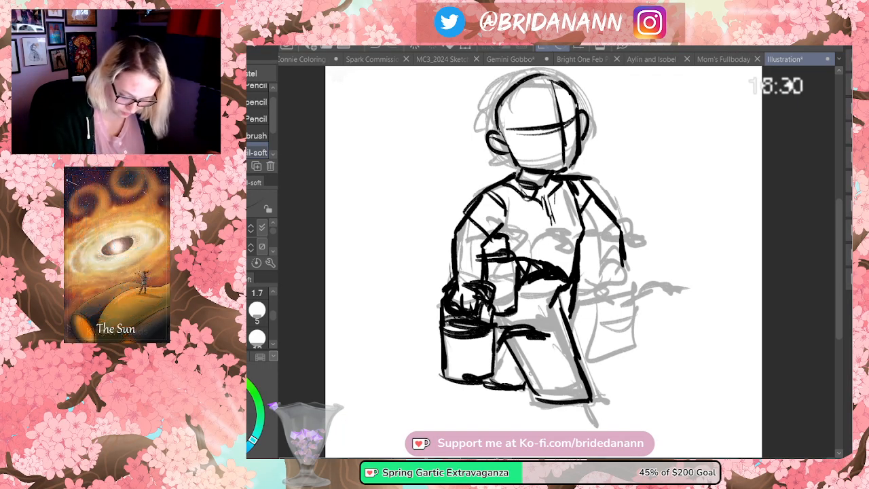
# - Draw an upright cylindrical container under the right upper arm, with a thin closed spout pointing outward
pyautogui.moveTo(589, 210)
pyautogui.mouseDown()
pyautogui.moveTo(599, 239)
pyautogui.moveTo(611, 231)
pyautogui.moveTo(600, 241)
pyautogui.mouseUp()
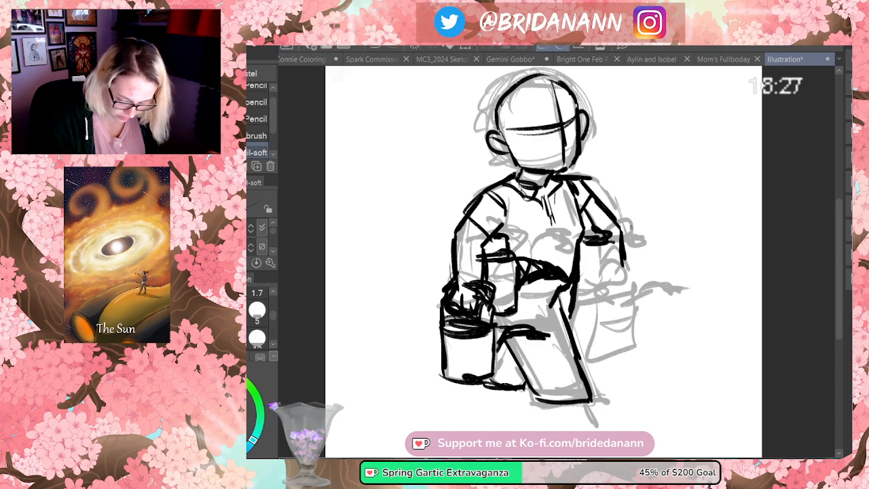
pyautogui.moveTo(614, 251)
pyautogui.mouseDown()
pyautogui.moveTo(602, 288)
pyautogui.moveTo(638, 246)
pyautogui.moveTo(660, 249)
pyautogui.mouseUp()
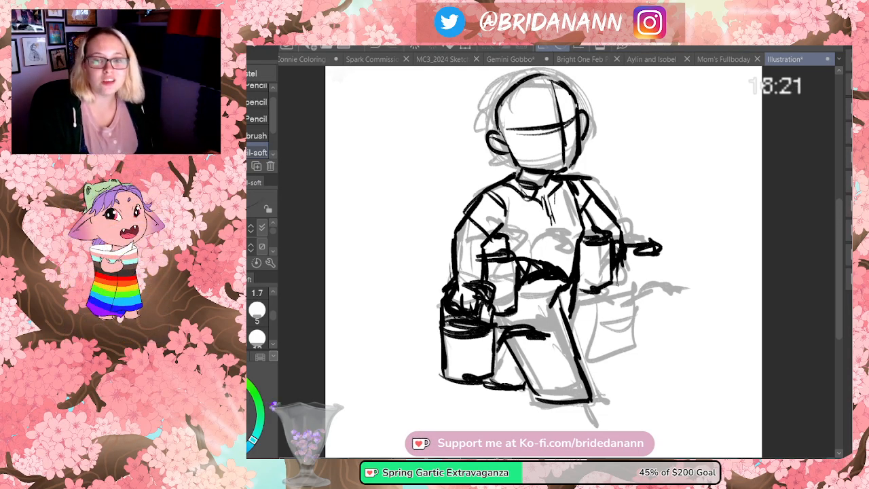
pyautogui.moveTo(839, 235); pyautogui.dragTo(839, 225)
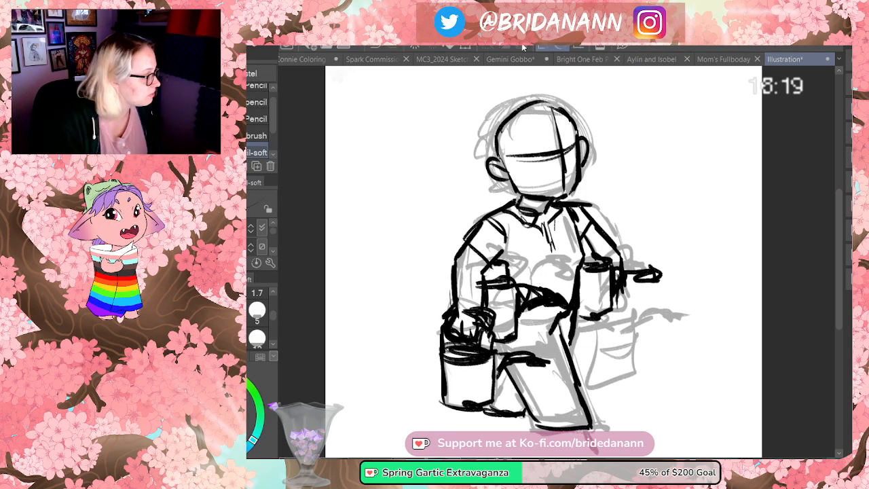
pyautogui.moveTo(542, 104)
pyautogui.mouseDown()
pyautogui.moveTo(527, 114)
pyautogui.moveTo(522, 139)
pyautogui.mouseUp()
pyautogui.moveTo(527, 100)
pyautogui.mouseDown()
pyautogui.moveTo(487, 132)
pyautogui.moveTo(491, 148)
pyautogui.moveTo(503, 145)
pyautogui.mouseUp()
pyautogui.hotkey('ctrl', 'z')
pyautogui.hotkey('ctrl', 'z')
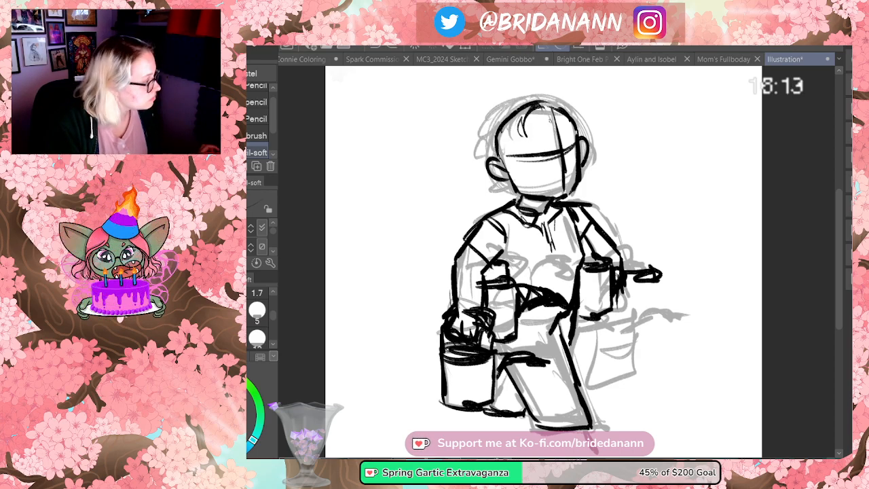
pyautogui.hotkey('ctrl', 'z')
pyautogui.hotkey('ctrl', 'x')
pyautogui.press('Escape')
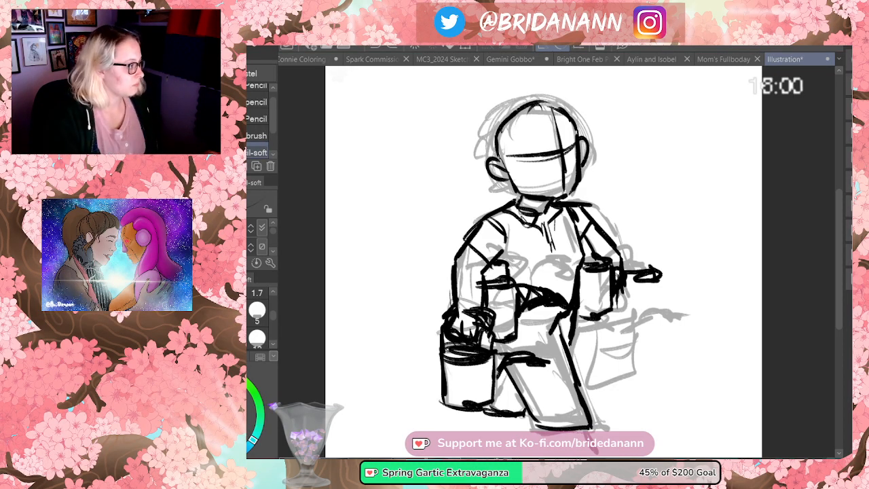
# - Draw short wavy hair over the head, with curls on the forehead and a side hairline above the left ear
pyautogui.moveTo(553, 110); pyautogui.dragTo(533, 130)
pyautogui.moveTo(552, 101)
pyautogui.mouseDown()
pyautogui.moveTo(520, 106)
pyautogui.moveTo(488, 134)
pyautogui.mouseUp()
pyautogui.moveTo(511, 112); pyautogui.dragTo(494, 114)
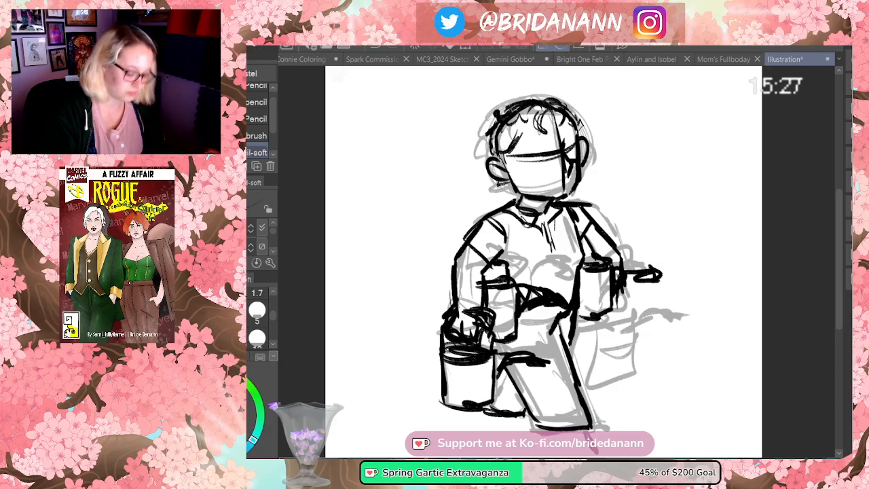
# - Draw thick dark brows above the face's horizontal guideline and a small mouth mark near the chin
pyautogui.moveTo(526, 147); pyautogui.dragTo(546, 141)
pyautogui.hotkey('ctrl', 'z')
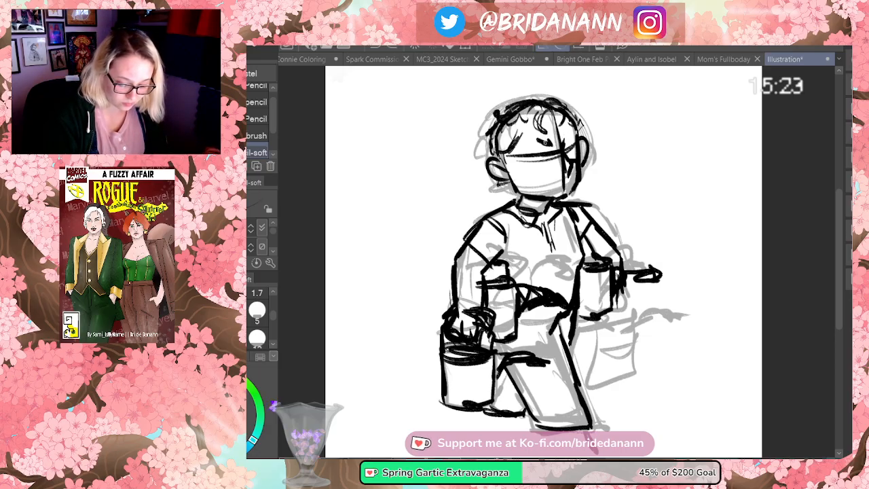
pyautogui.moveTo(534, 143); pyautogui.dragTo(551, 141)
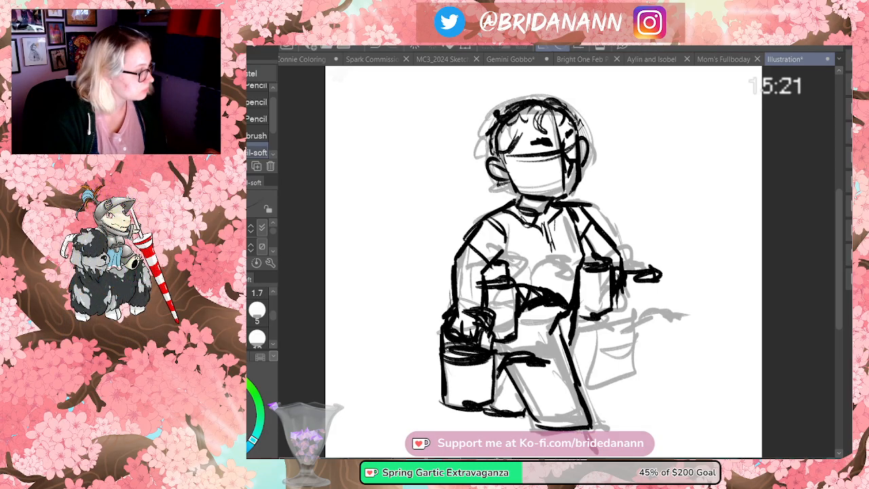
pyautogui.moveTo(552, 186); pyautogui.dragTo(559, 184)
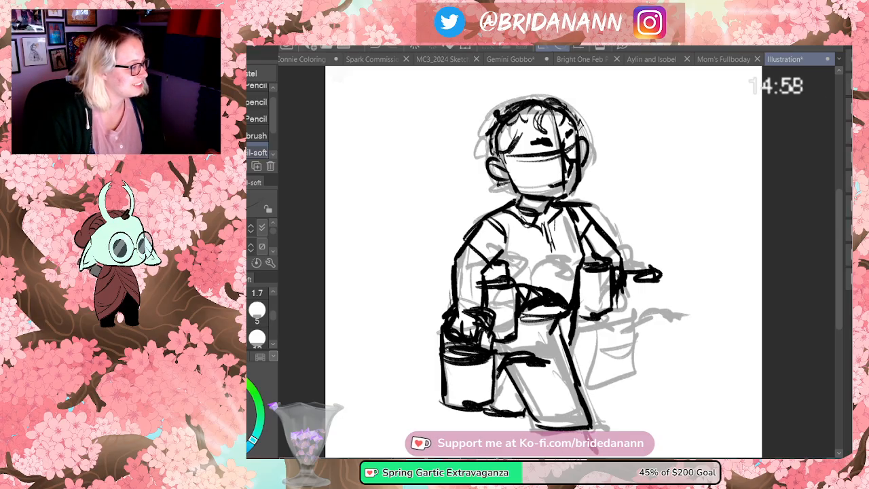
# - Draw a curved hem across the bottom of the front leg and the outline of the foot below it
pyautogui.moveTo(520, 404); pyautogui.dragTo(575, 412)
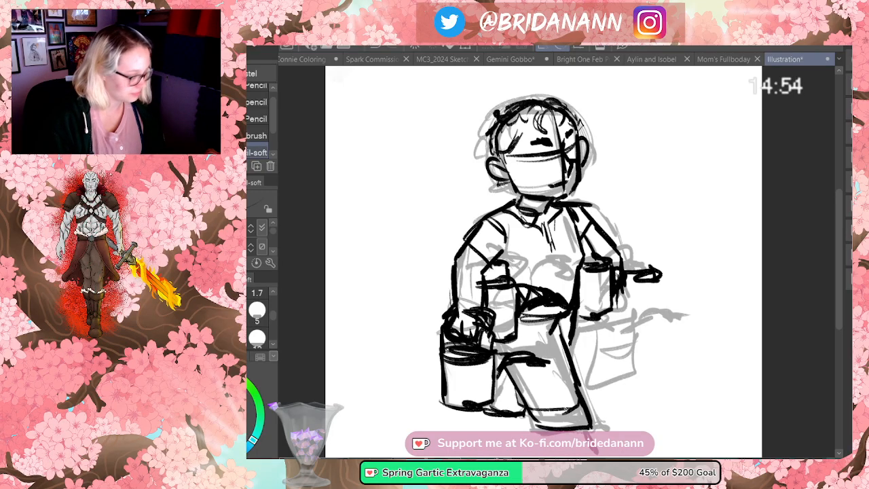
pyautogui.moveTo(536, 409); pyautogui.dragTo(546, 434)
pyautogui.moveTo(561, 410)
pyautogui.mouseDown()
pyautogui.moveTo(586, 409)
pyautogui.moveTo(601, 429)
pyautogui.mouseUp()
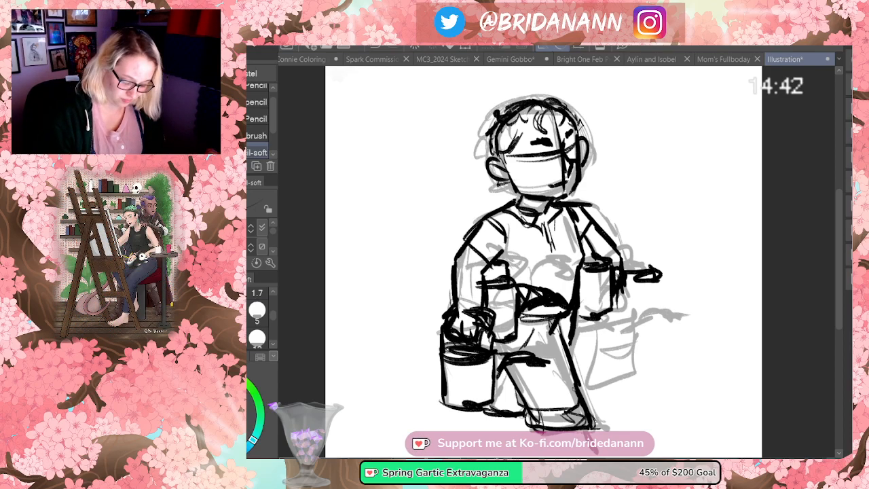
# - Draw the right forearm and hand holding a tapered bucket with a dark rim and a thin spout extending outward
pyautogui.moveTo(618, 288)
pyautogui.mouseDown()
pyautogui.moveTo(629, 317)
pyautogui.moveTo(633, 304)
pyautogui.moveTo(631, 314)
pyautogui.moveTo(592, 358)
pyautogui.moveTo(591, 381)
pyautogui.mouseUp()
pyautogui.moveTo(635, 330); pyautogui.dragTo(641, 375)
pyautogui.moveTo(639, 374); pyautogui.dragTo(597, 377)
pyautogui.moveTo(630, 330); pyautogui.dragTo(638, 371)
pyautogui.moveTo(600, 326)
pyautogui.mouseDown()
pyautogui.moveTo(636, 324)
pyautogui.moveTo(643, 343)
pyautogui.mouseUp()
pyautogui.moveTo(587, 332)
pyautogui.mouseDown()
pyautogui.moveTo(587, 353)
pyautogui.moveTo(611, 384)
pyautogui.mouseUp()
pyautogui.moveTo(608, 384); pyautogui.dragTo(636, 375)
pyautogui.moveTo(640, 331)
pyautogui.mouseDown()
pyautogui.moveTo(643, 346)
pyautogui.moveTo(656, 328)
pyautogui.moveTo(679, 331)
pyautogui.mouseUp()
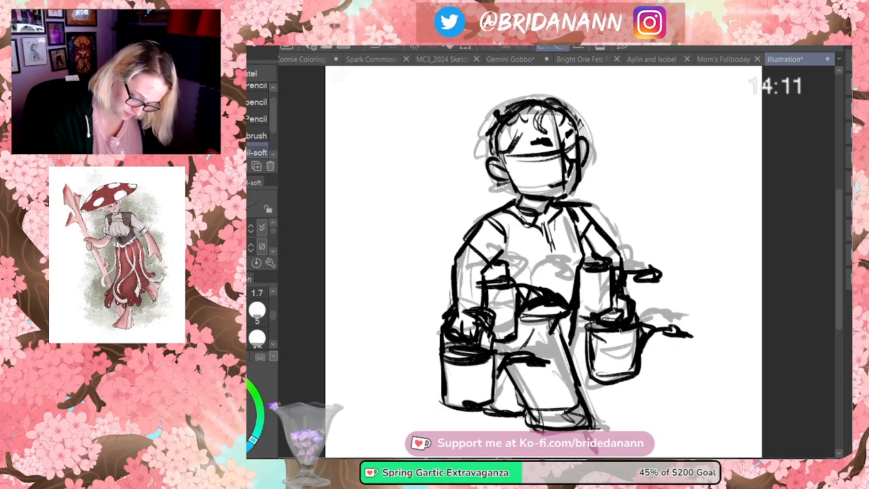
# - Add a second bucket outline behind the right one and thin lines of liquid falling below the spout
pyautogui.moveTo(615, 334); pyautogui.dragTo(599, 378)
pyautogui.moveTo(591, 314)
pyautogui.mouseDown()
pyautogui.moveTo(610, 334)
pyautogui.moveTo(618, 317)
pyautogui.moveTo(672, 401)
pyautogui.mouseUp()
pyautogui.moveTo(670, 380); pyautogui.dragTo(679, 402)
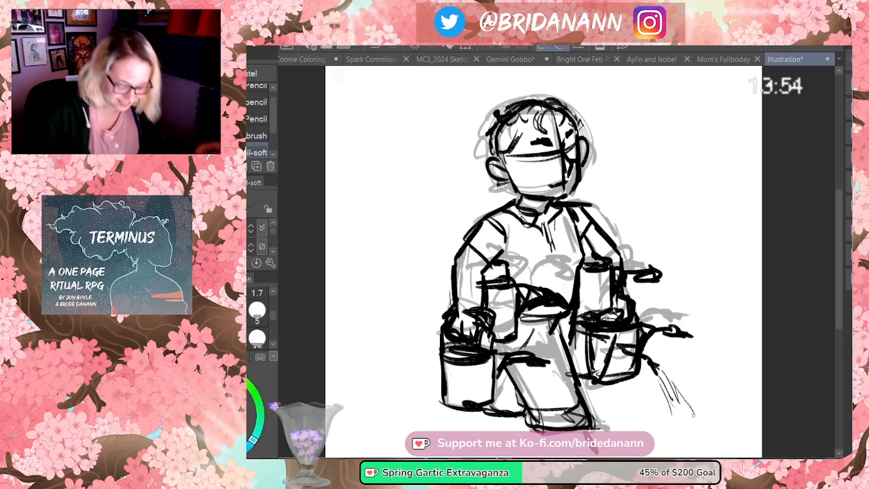
# - Darken the rim of the left bucket under the hand and extend it to a point on its outer side
pyautogui.moveTo(428, 346)
pyautogui.mouseDown()
pyautogui.moveTo(440, 355)
pyautogui.moveTo(440, 347)
pyautogui.mouseUp()
pyautogui.moveTo(454, 351); pyautogui.dragTo(474, 364)
pyautogui.moveTo(422, 345)
pyautogui.mouseDown()
pyautogui.moveTo(461, 372)
pyautogui.moveTo(417, 352)
pyautogui.mouseUp()
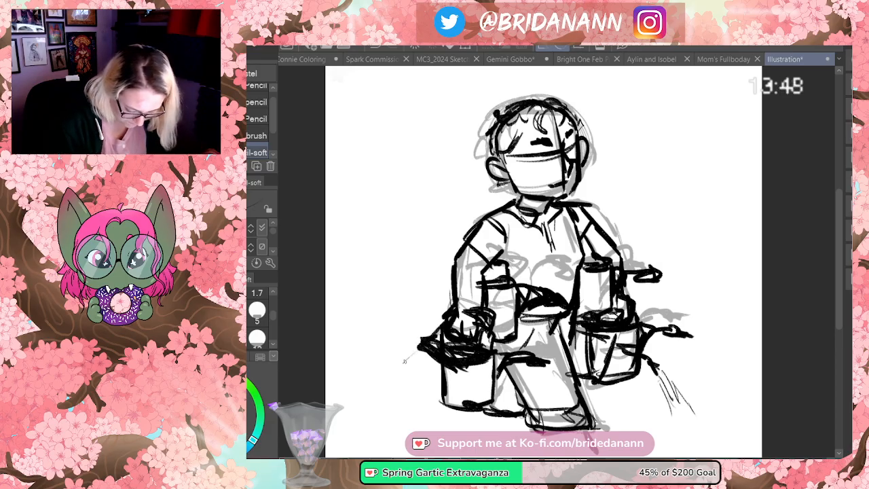
# - Draw a tilted cylindrical container with curved bands outside the left bucket, plus a small triangle below and dark marks at the bucket's base
pyautogui.moveTo(421, 341); pyautogui.dragTo(389, 368)
pyautogui.moveTo(388, 367)
pyautogui.mouseDown()
pyautogui.moveTo(405, 398)
pyautogui.moveTo(432, 406)
pyautogui.moveTo(415, 411)
pyautogui.moveTo(454, 397)
pyautogui.mouseUp()
pyautogui.moveTo(455, 396)
pyautogui.mouseDown()
pyautogui.moveTo(444, 375)
pyautogui.moveTo(466, 362)
pyautogui.moveTo(446, 425)
pyautogui.moveTo(428, 436)
pyautogui.mouseUp()
pyautogui.moveTo(408, 358)
pyautogui.mouseDown()
pyautogui.moveTo(384, 387)
pyautogui.moveTo(425, 411)
pyautogui.mouseUp()
pyautogui.moveTo(461, 383); pyautogui.dragTo(473, 396)
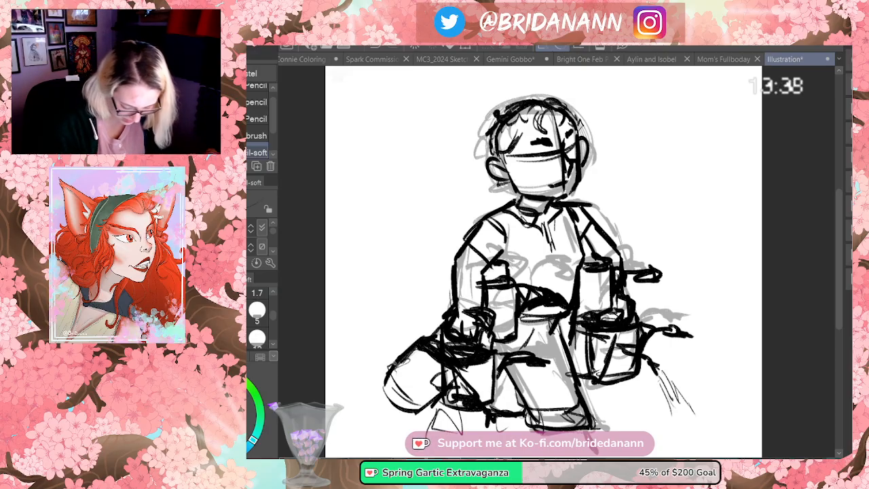
pyautogui.moveTo(392, 371); pyautogui.dragTo(428, 404)
pyautogui.moveTo(404, 359); pyautogui.dragTo(431, 373)
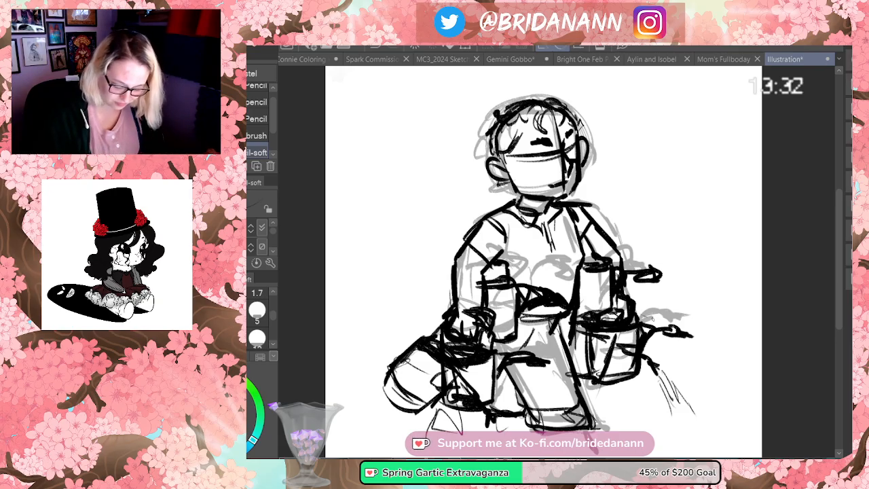
# - Hide the old grey underdrawing and fade the new black sketch to light grey
pyautogui.hotkey('ctrl', 'space')
pyautogui.moveTo(548, 255); pyautogui.dragTo(517, 301)
pyautogui.moveTo(556, 223); pyautogui.dragTo(576, 212)
pyautogui.click(862, 292)
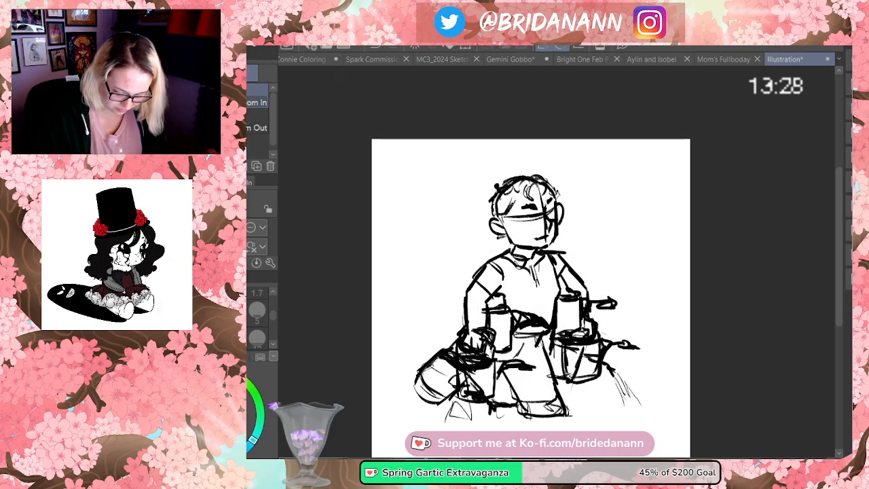
pyautogui.click(862, 292)
pyautogui.click(863, 292)
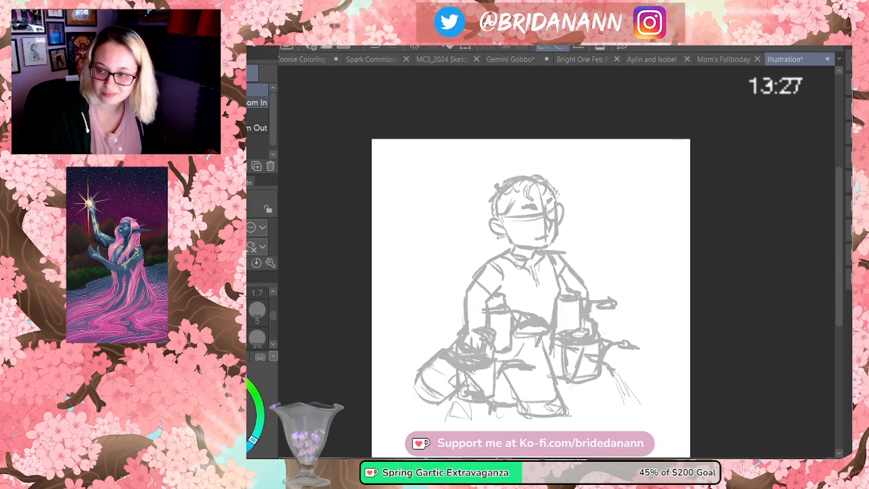
# - Enlarge the faded sketch and position it so the whole figure fills more of the canvas
pyautogui.hotkey('ctrl', 't')
pyautogui.moveTo(644, 175); pyautogui.dragTo(669, 148)
pyautogui.moveTo(607, 264); pyautogui.dragTo(601, 282)
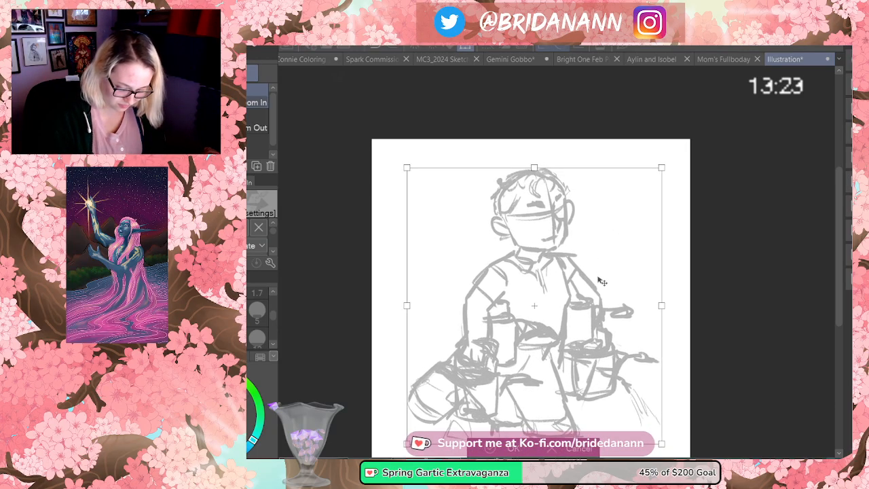
pyautogui.click(490, 445)
pyautogui.moveTo(840, 231); pyautogui.dragTo(840, 245)
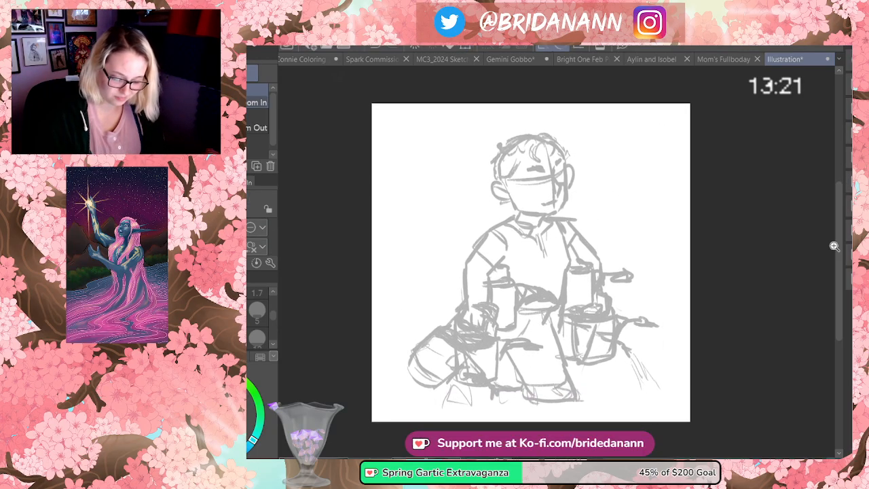
pyautogui.hotkey('ctrl', 't')
pyautogui.click(490, 425)
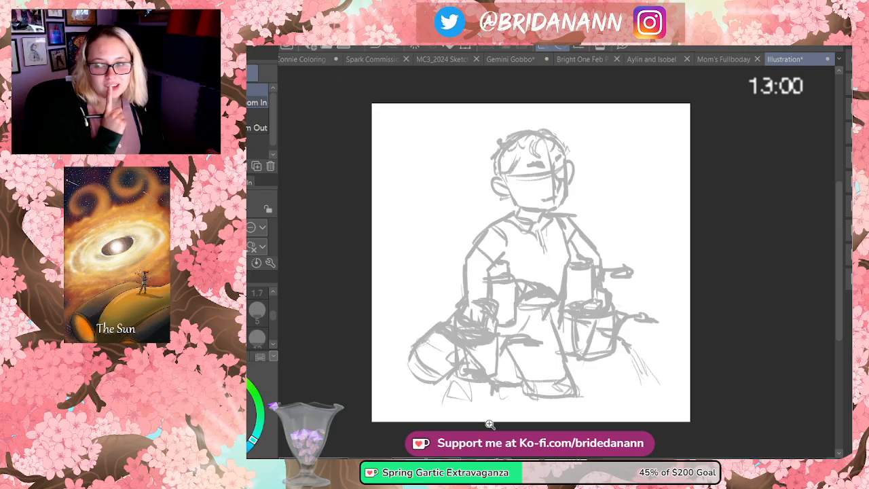
pyautogui.press('Delete')
pyautogui.hotkey('ctrl', 'z')
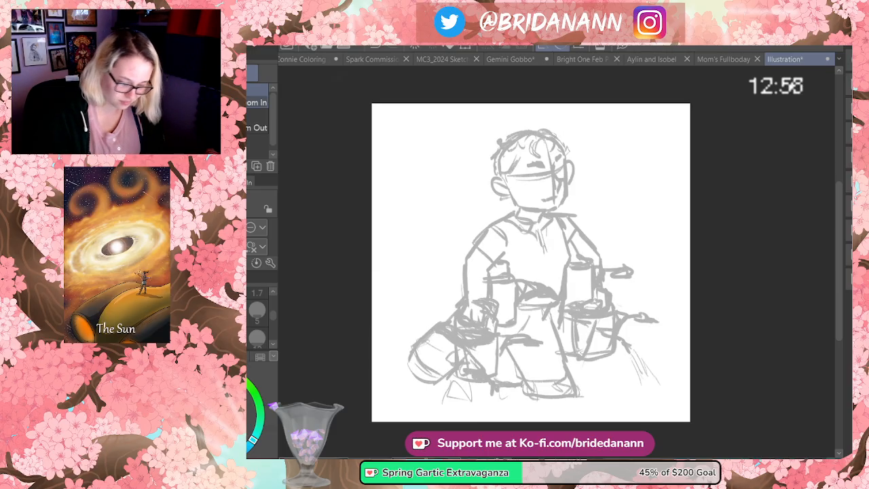
# - Draw two curled locks parting at the centre of the forehead over the faded head sketch
pyautogui.scroll(5, 543, 143)
pyautogui.press('p')
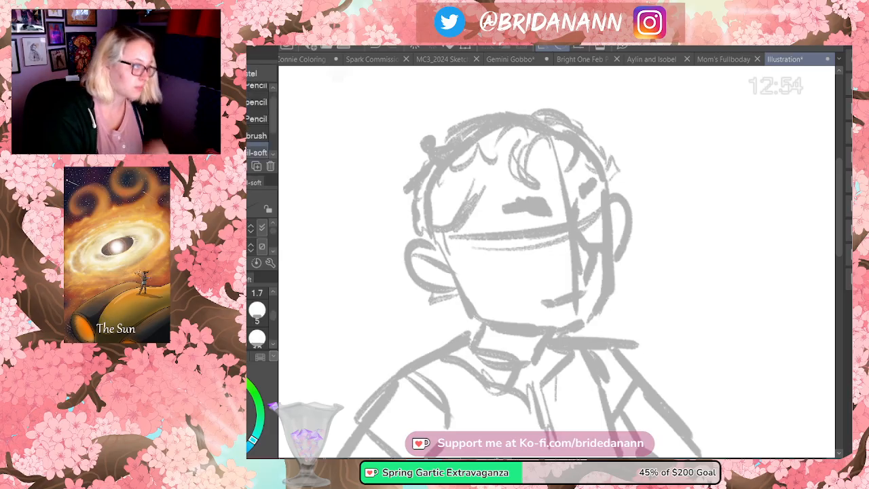
pyautogui.moveTo(553, 143)
pyautogui.mouseDown()
pyautogui.moveTo(544, 126)
pyautogui.moveTo(543, 167)
pyautogui.moveTo(523, 158)
pyautogui.moveTo(545, 176)
pyautogui.mouseUp()
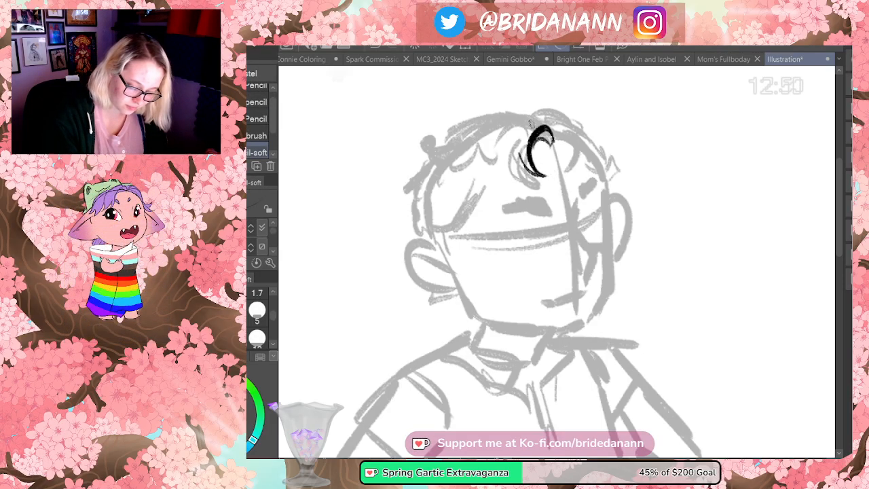
pyautogui.moveTo(536, 124)
pyautogui.mouseDown()
pyautogui.moveTo(569, 129)
pyautogui.moveTo(574, 166)
pyautogui.mouseUp()
# - Outline the hair from the parting over the crown and down to the left ear, and add small marks below the ear
pyautogui.moveTo(533, 118); pyautogui.dragTo(475, 121)
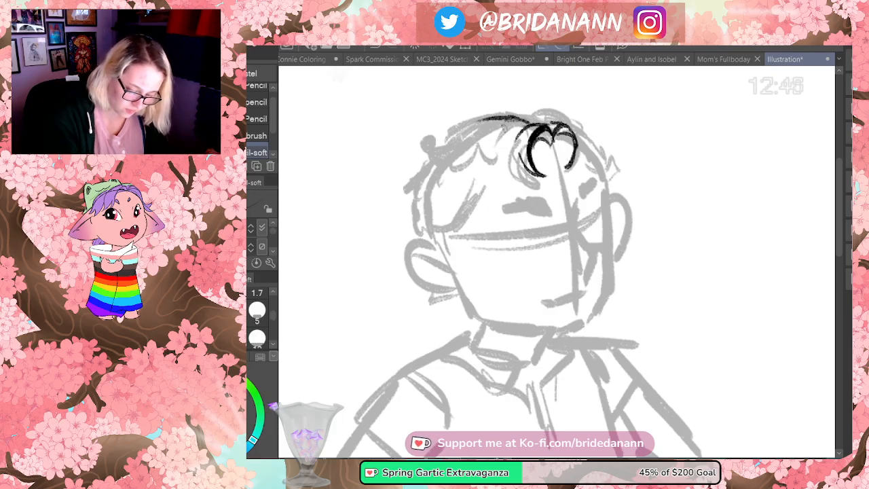
pyautogui.moveTo(532, 119)
pyautogui.mouseDown()
pyautogui.moveTo(482, 117)
pyautogui.moveTo(428, 173)
pyautogui.moveTo(414, 220)
pyautogui.mouseUp()
pyautogui.hotkey('ctrl', 'z')
pyautogui.hotkey('ctrl', 'z')
pyautogui.moveTo(475, 121)
pyautogui.mouseDown()
pyautogui.moveTo(405, 190)
pyautogui.moveTo(408, 241)
pyautogui.moveTo(418, 239)
pyautogui.mouseUp()
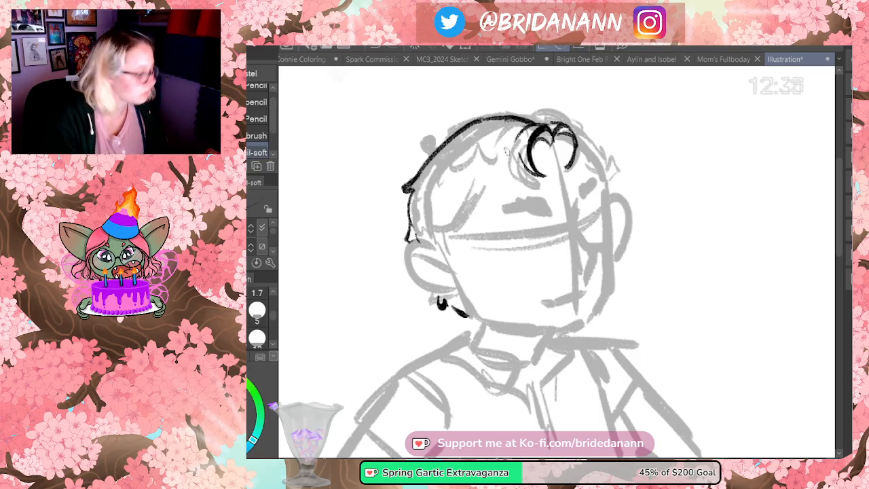
# - Draw the swept hairline from the parting down to the left ear and the hair's outline along the right side
pyautogui.moveTo(520, 155)
pyautogui.mouseDown()
pyautogui.moveTo(478, 212)
pyautogui.moveTo(438, 245)
pyautogui.mouseUp()
pyautogui.moveTo(467, 207); pyautogui.dragTo(431, 246)
pyautogui.moveTo(457, 207); pyautogui.dragTo(454, 215)
pyautogui.moveTo(519, 115)
pyautogui.mouseDown()
pyautogui.moveTo(554, 120)
pyautogui.moveTo(589, 141)
pyautogui.moveTo(609, 188)
pyautogui.mouseUp()
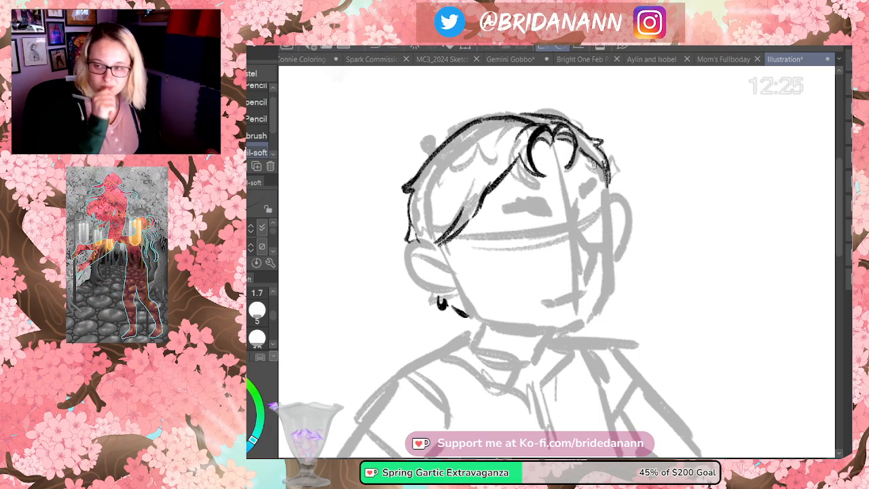
# - Outline the left ear with a thick curve and add its inner fold line
pyautogui.moveTo(438, 245); pyautogui.dragTo(462, 303)
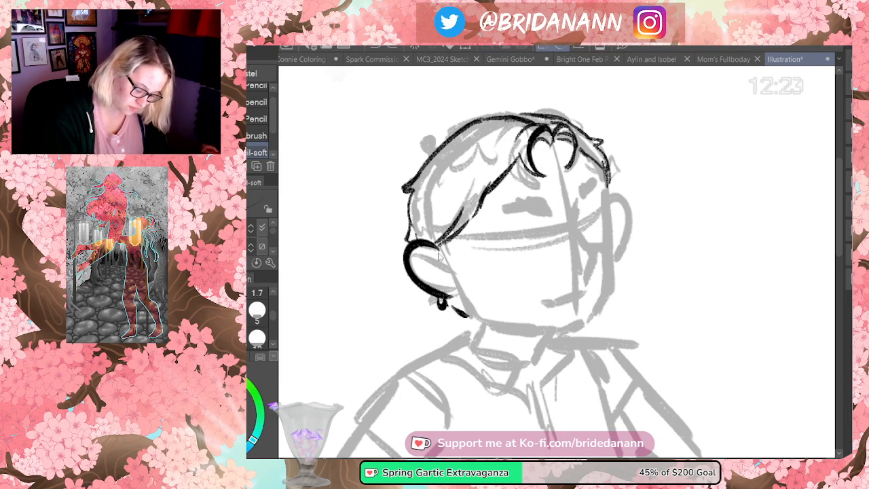
pyautogui.hotkey('ctrl', 'z')
pyautogui.moveTo(438, 244); pyautogui.dragTo(465, 304)
pyautogui.hotkey('ctrl', 'z')
pyautogui.moveTo(440, 247)
pyautogui.mouseDown()
pyautogui.moveTo(447, 296)
pyautogui.moveTo(455, 294)
pyautogui.mouseUp()
pyautogui.moveTo(415, 250); pyautogui.dragTo(455, 282)
# - Draw the right edge of the face from the temple past the brow and cheek down towards the jaw
pyautogui.moveTo(598, 163); pyautogui.dragTo(604, 227)
pyautogui.moveTo(610, 192); pyautogui.dragTo(604, 303)
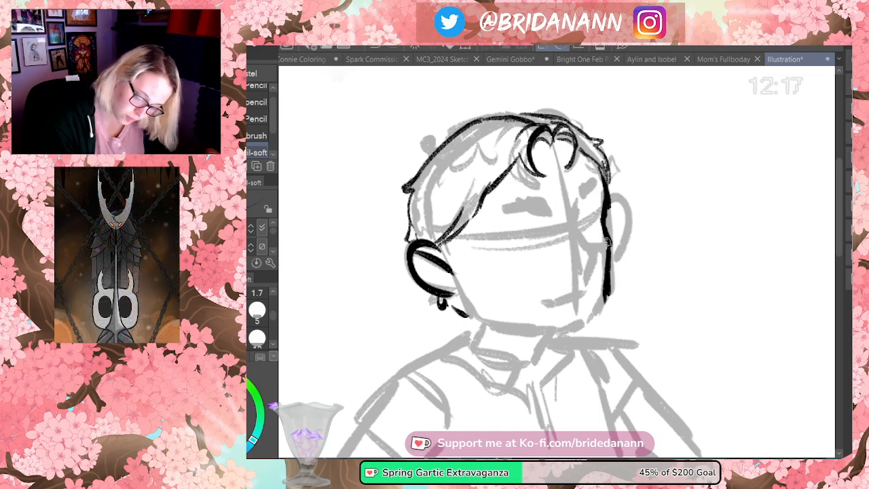
pyautogui.hotkey('ctrl', 'z')
pyautogui.moveTo(609, 238)
pyautogui.mouseDown()
pyautogui.moveTo(613, 292)
pyautogui.moveTo(590, 321)
pyautogui.mouseUp()
# - Draw the jawline from the left ear under the chin and join it to the right cheek line
pyautogui.moveTo(456, 272)
pyautogui.mouseDown()
pyautogui.moveTo(471, 316)
pyautogui.moveTo(484, 319)
pyautogui.moveTo(550, 332)
pyautogui.moveTo(590, 316)
pyautogui.mouseUp()
pyautogui.hotkey('ctrl', 'z')
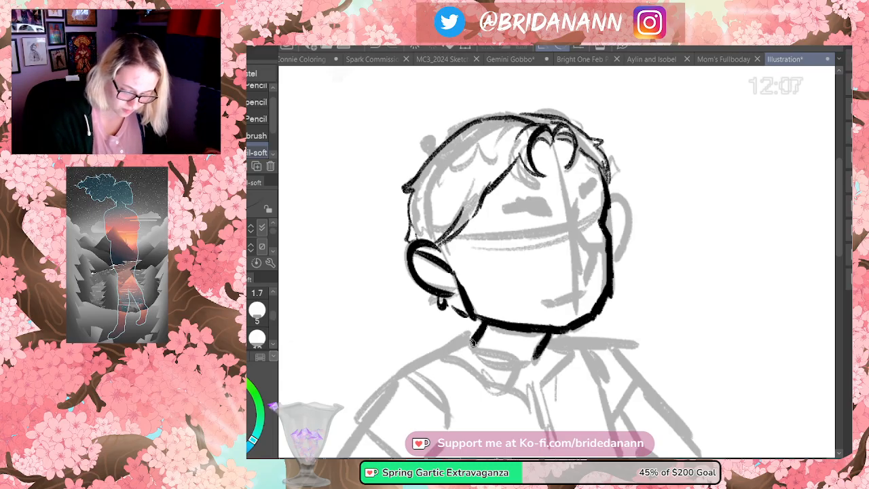
pyautogui.hotkey('ctrl', 'z')
pyautogui.hotkey('ctrl', 'z')
pyautogui.hotkey('ctrl', 'z')
pyautogui.hotkey('ctrl', 'z')
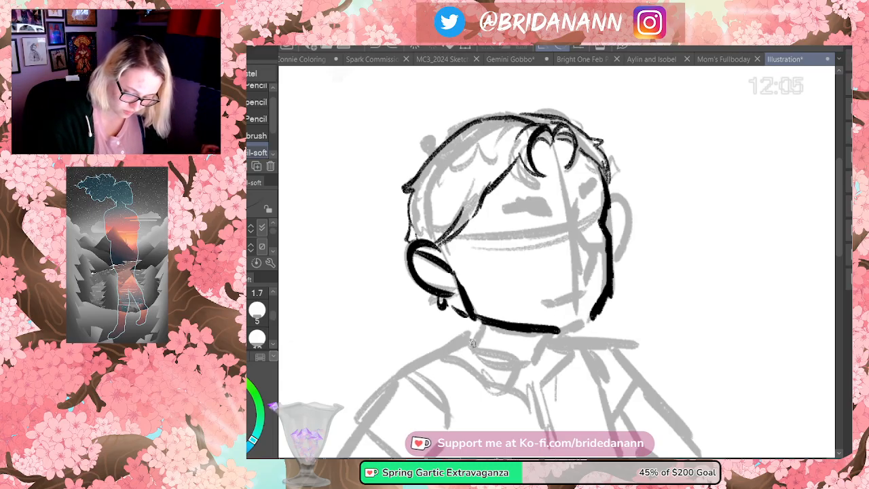
pyautogui.moveTo(473, 319)
pyautogui.mouseDown()
pyautogui.moveTo(555, 334)
pyautogui.moveTo(592, 316)
pyautogui.mouseUp()
pyautogui.hotkey('ctrl', 'z')
pyautogui.moveTo(547, 334)
pyautogui.mouseDown()
pyautogui.moveTo(563, 337)
pyautogui.moveTo(594, 320)
pyautogui.moveTo(613, 271)
pyautogui.mouseUp()
# - Draw the neck, both pointed collar flaps and the shirt's front opening below the chin
pyautogui.moveTo(545, 337); pyautogui.dragTo(535, 362)
pyautogui.moveTo(481, 330)
pyautogui.mouseDown()
pyautogui.moveTo(473, 346)
pyautogui.moveTo(446, 351)
pyautogui.moveTo(526, 360)
pyautogui.mouseUp()
pyautogui.moveTo(439, 353); pyautogui.dragTo(502, 392)
pyautogui.moveTo(528, 353); pyautogui.dragTo(523, 402)
pyautogui.hotkey('ctrl', 'z')
pyautogui.moveTo(529, 359); pyautogui.dragTo(516, 404)
pyautogui.moveTo(536, 351)
pyautogui.mouseDown()
pyautogui.moveTo(521, 386)
pyautogui.moveTo(546, 424)
pyautogui.mouseUp()
pyautogui.moveTo(578, 336)
pyautogui.mouseDown()
pyautogui.moveTo(539, 362)
pyautogui.moveTo(552, 369)
pyautogui.moveTo(538, 361)
pyautogui.moveTo(549, 440)
pyautogui.mouseUp()
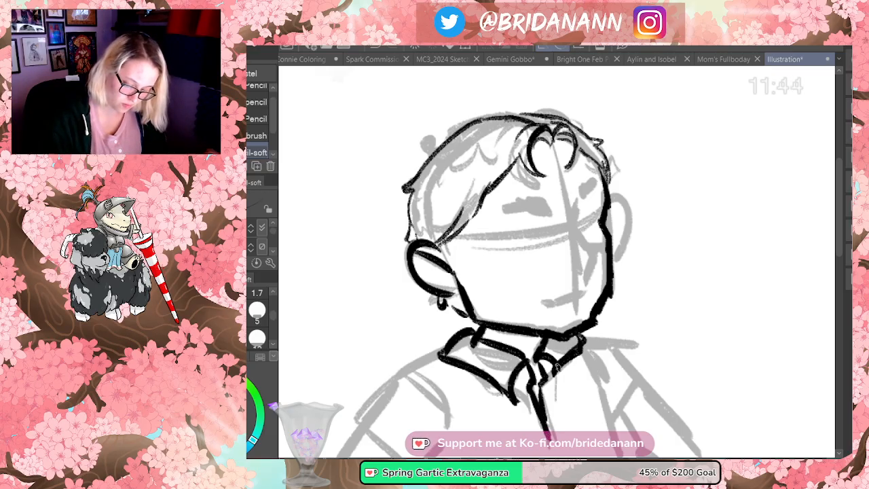
# - Erase the thick outline of the right collar flap and return to the pencil brush
pyautogui.press('e')
pyautogui.moveTo(579, 340)
pyautogui.mouseDown()
pyautogui.moveTo(571, 370)
pyautogui.moveTo(554, 367)
pyautogui.moveTo(559, 374)
pyautogui.mouseUp()
pyautogui.press('p')
pyautogui.press('p')
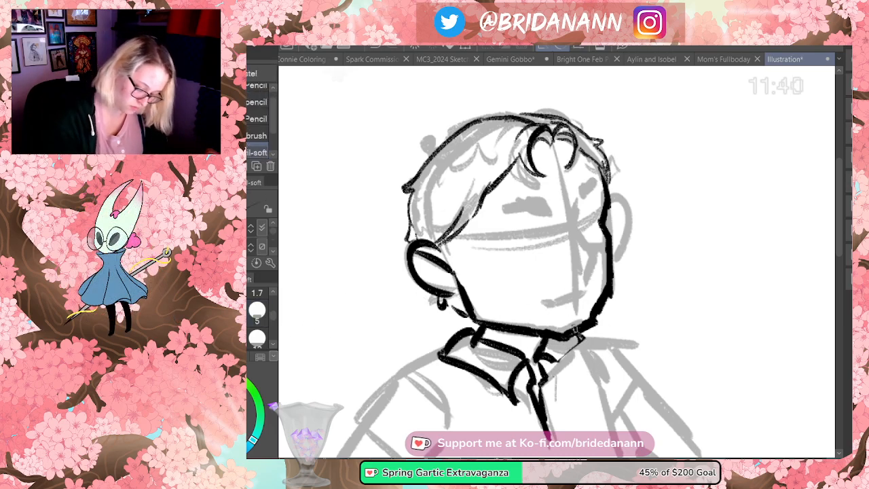
# - Redraw the right collar flap and touch up the line where the neck meets the left collar flap
pyautogui.moveTo(544, 354); pyautogui.dragTo(581, 340)
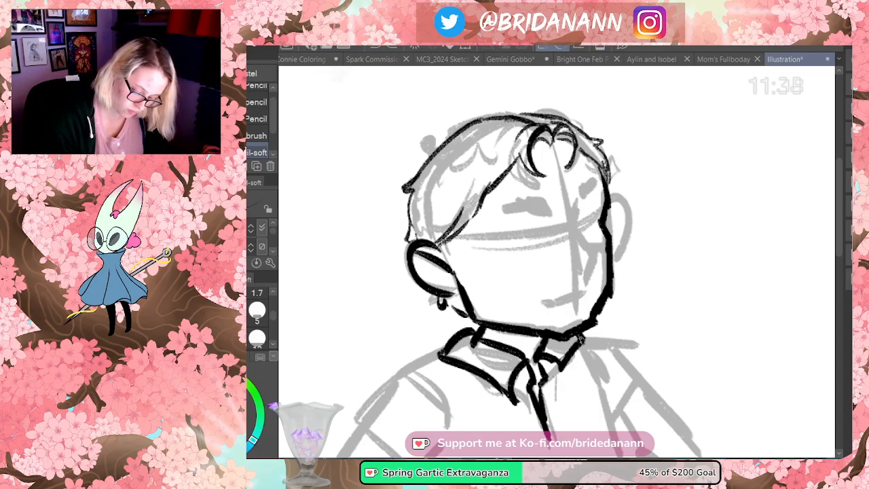
pyautogui.moveTo(463, 332); pyautogui.dragTo(485, 327)
# - Draw the nose, the mouth, two solid eyebrows, the right ear and the inner detail of the left ear
pyautogui.moveTo(575, 201)
pyautogui.mouseDown()
pyautogui.moveTo(594, 253)
pyautogui.moveTo(577, 280)
pyautogui.moveTo(587, 291)
pyautogui.mouseUp()
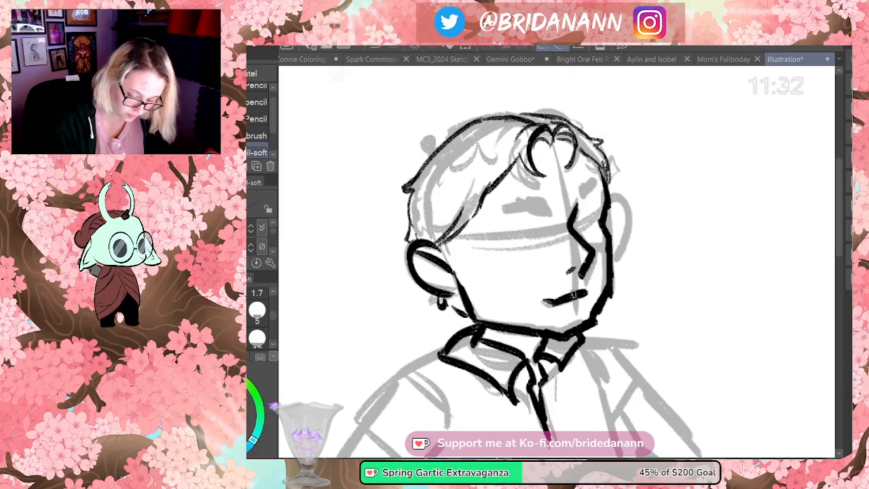
pyautogui.moveTo(506, 208)
pyautogui.mouseDown()
pyautogui.moveTo(547, 198)
pyautogui.moveTo(516, 210)
pyautogui.moveTo(555, 206)
pyautogui.moveTo(600, 190)
pyautogui.mouseUp()
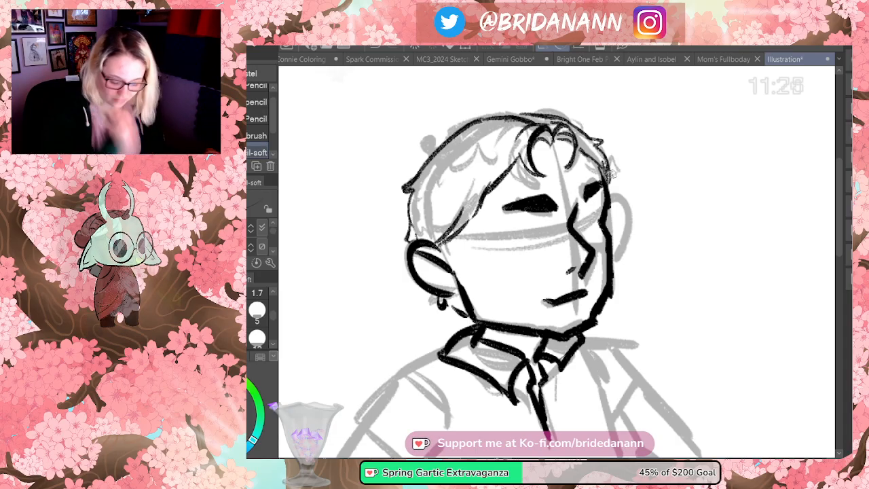
pyautogui.moveTo(613, 210)
pyautogui.mouseDown()
pyautogui.moveTo(619, 252)
pyautogui.moveTo(616, 216)
pyautogui.moveTo(616, 230)
pyautogui.mouseUp()
pyautogui.moveTo(446, 271); pyautogui.dragTo(445, 289)
pyautogui.hotkey('ctrl', 'z')
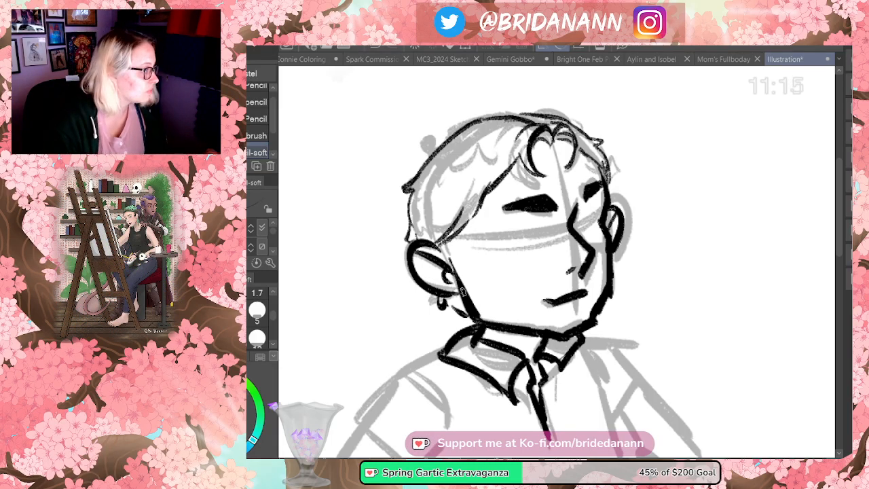
# - Draw both eyes under the brows, with upper lids, irises and short lower lid lines
pyautogui.moveTo(507, 234)
pyautogui.mouseDown()
pyautogui.moveTo(548, 229)
pyautogui.moveTo(519, 236)
pyautogui.moveTo(560, 239)
pyautogui.moveTo(593, 216)
pyautogui.moveTo(603, 223)
pyautogui.mouseUp()
pyautogui.moveTo(534, 238)
pyautogui.mouseDown()
pyautogui.moveTo(539, 244)
pyautogui.moveTo(527, 246)
pyautogui.mouseUp()
pyautogui.moveTo(528, 243); pyautogui.dragTo(555, 241)
pyautogui.hotkey('ctrl', 'z')
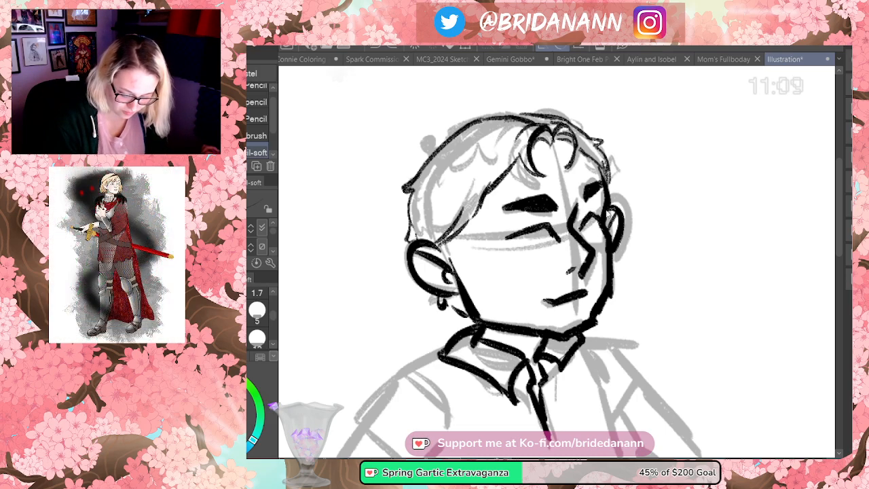
pyautogui.moveTo(512, 238)
pyautogui.mouseDown()
pyautogui.moveTo(555, 245)
pyautogui.moveTo(537, 230)
pyautogui.moveTo(540, 246)
pyautogui.mouseUp()
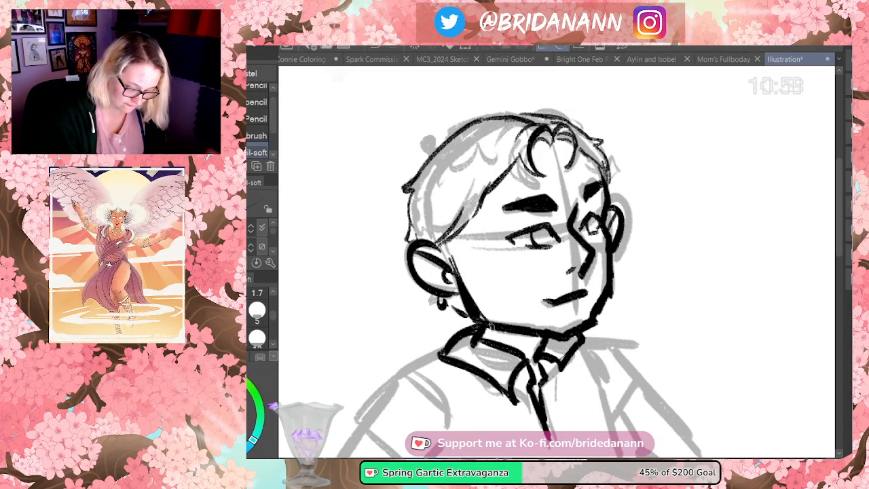
# - Outline both shoulders, the left short sleeve and the right side of the shirt down to the waist
pyautogui.scroll(-5, 493, 222)
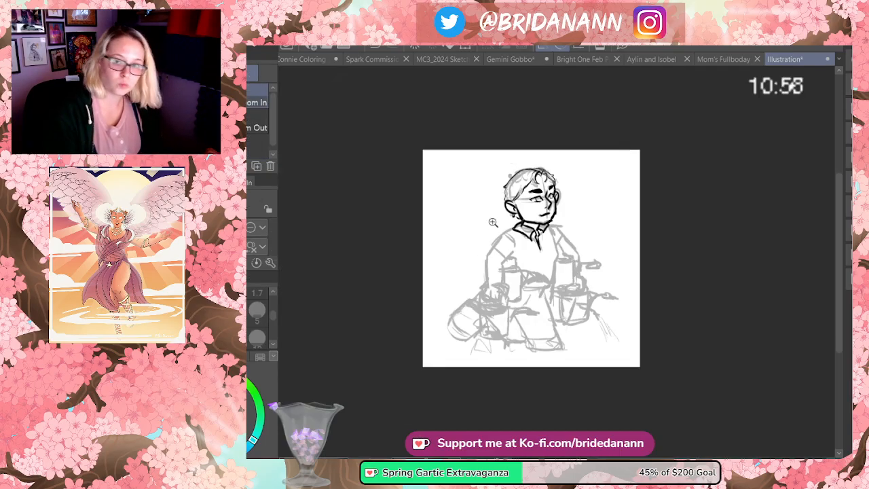
pyautogui.scroll(2, 540, 235)
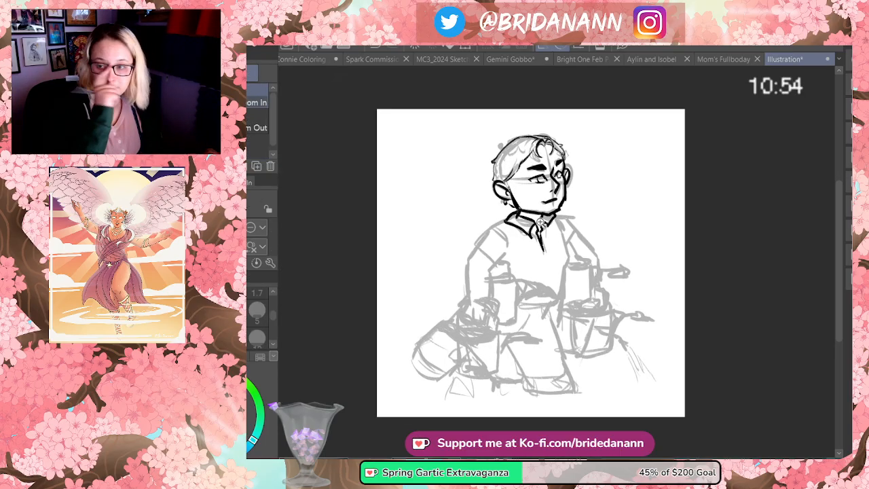
pyautogui.scroll(2, 542, 222)
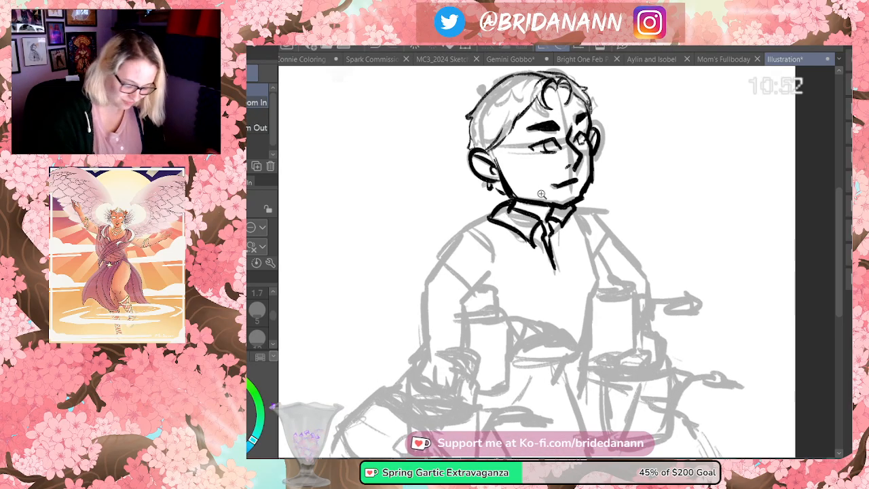
pyautogui.press('p')
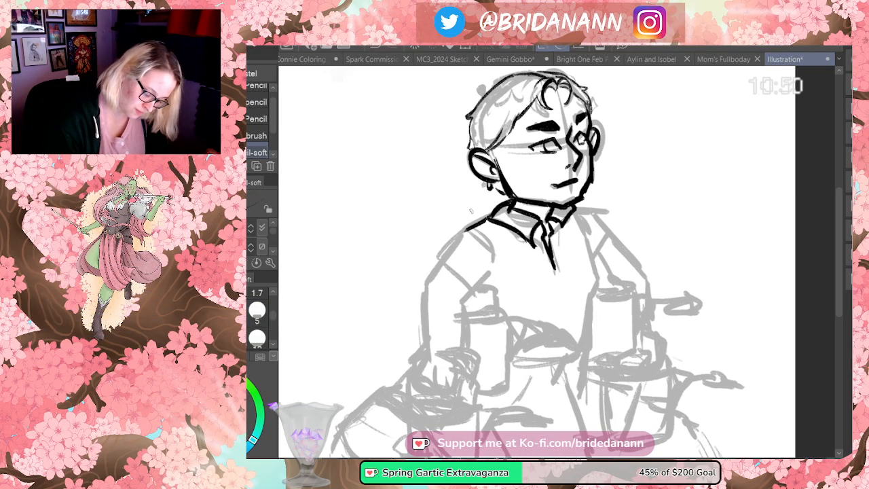
pyautogui.moveTo(466, 229); pyautogui.dragTo(440, 259)
pyautogui.moveTo(474, 229); pyautogui.dragTo(490, 253)
pyautogui.moveTo(591, 213); pyautogui.dragTo(600, 277)
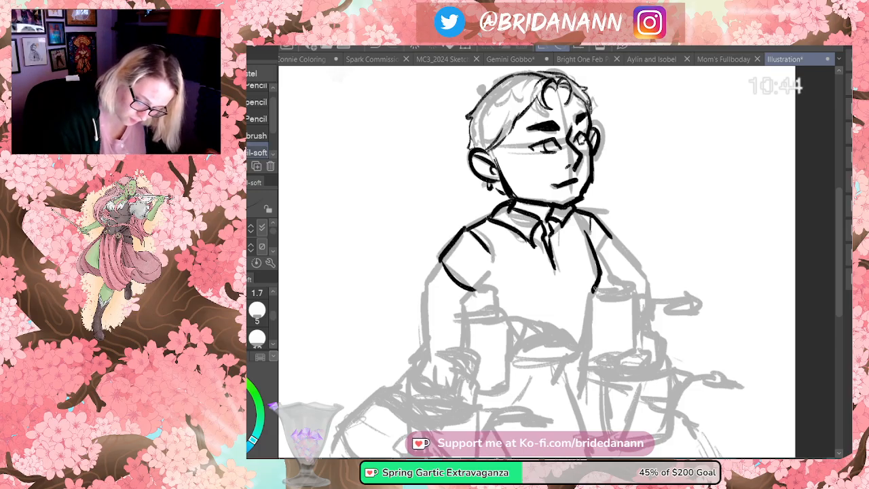
pyautogui.moveTo(596, 335); pyautogui.dragTo(577, 358)
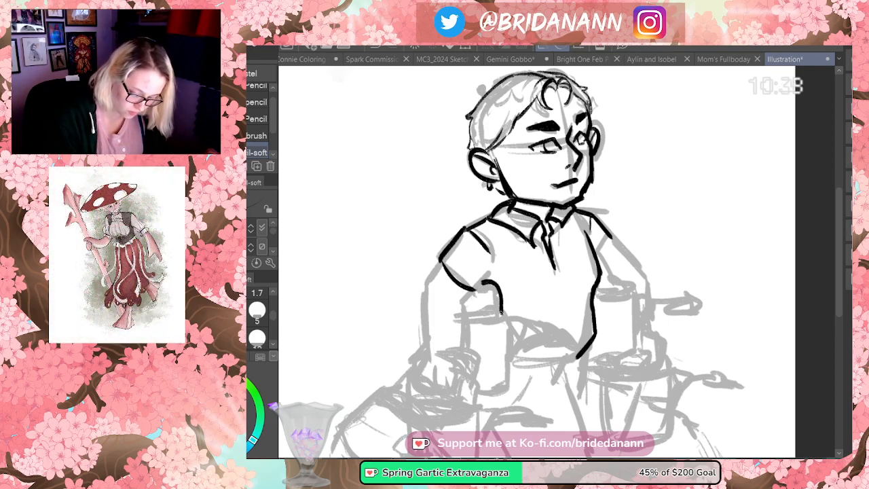
# - Draw the rounded top and bands of the container in front of the left side, plus the shirt hem, and trim the hem's overlapping line
pyautogui.hotkey('ctrl', 'z')
pyautogui.moveTo(480, 286)
pyautogui.mouseDown()
pyautogui.moveTo(503, 288)
pyautogui.moveTo(500, 319)
pyautogui.moveTo(475, 325)
pyautogui.moveTo(505, 317)
pyautogui.moveTo(494, 315)
pyautogui.moveTo(520, 337)
pyautogui.moveTo(512, 358)
pyautogui.mouseUp()
pyautogui.hotkey('ctrl', 'z')
pyautogui.moveTo(519, 333)
pyautogui.mouseDown()
pyautogui.moveTo(574, 340)
pyautogui.moveTo(556, 350)
pyautogui.moveTo(579, 348)
pyautogui.mouseUp()
pyautogui.hotkey('ctrl', 'z')
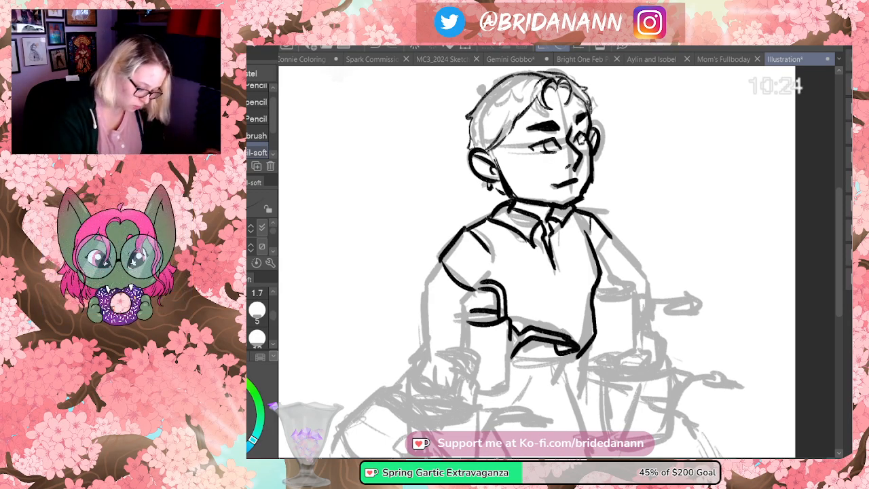
pyautogui.press('e')
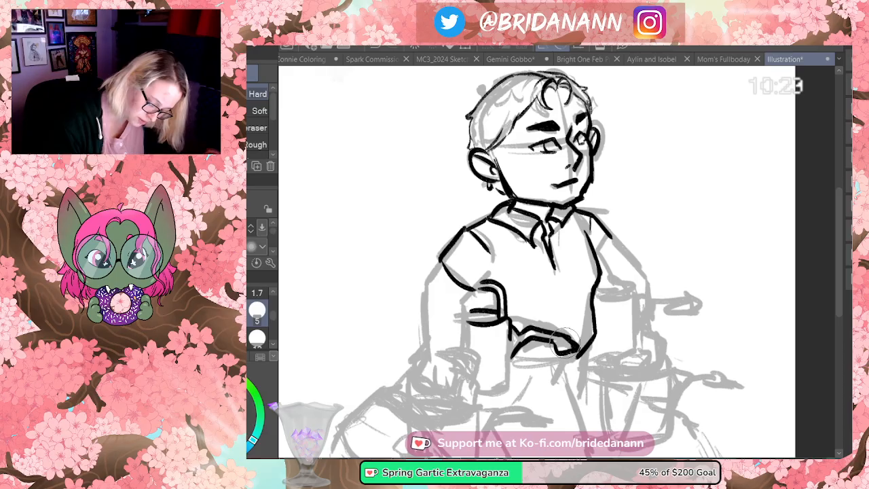
pyautogui.press('p')
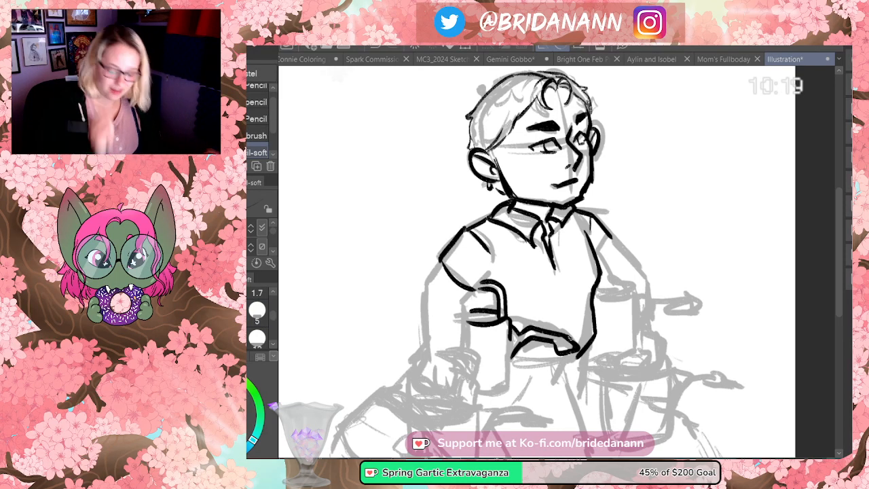
# - Draw the right side and base of the upright container and clean up the lines around its top and the left sleeve
pyautogui.moveTo(510, 348)
pyautogui.mouseDown()
pyautogui.moveTo(505, 382)
pyautogui.moveTo(481, 392)
pyautogui.mouseUp()
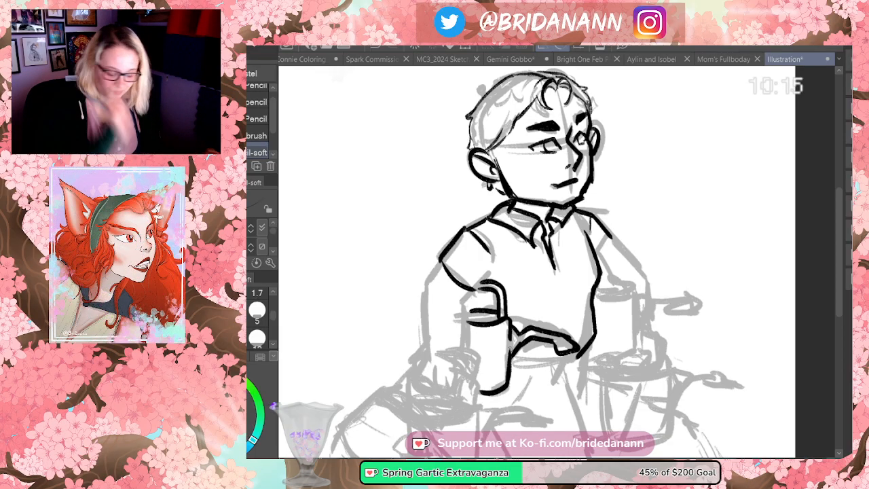
pyautogui.press('e')
pyautogui.moveTo(502, 313)
pyautogui.mouseDown()
pyautogui.moveTo(503, 326)
pyautogui.moveTo(504, 316)
pyautogui.mouseUp()
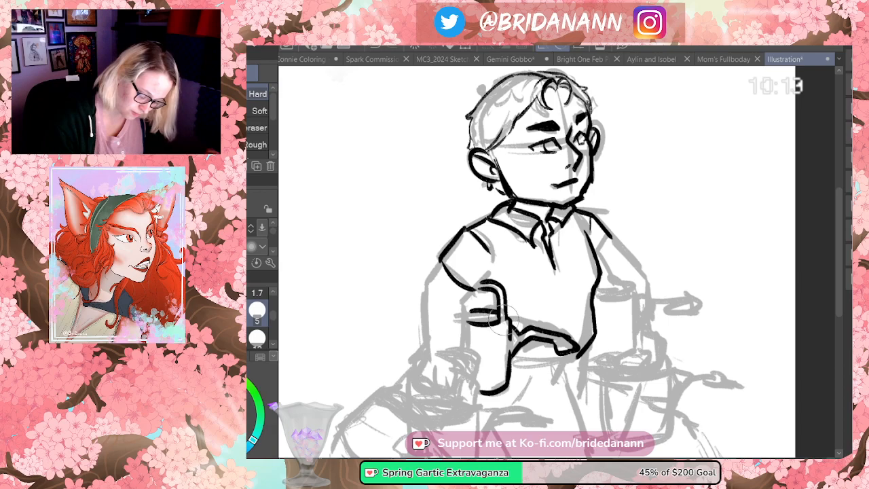
pyautogui.press('p')
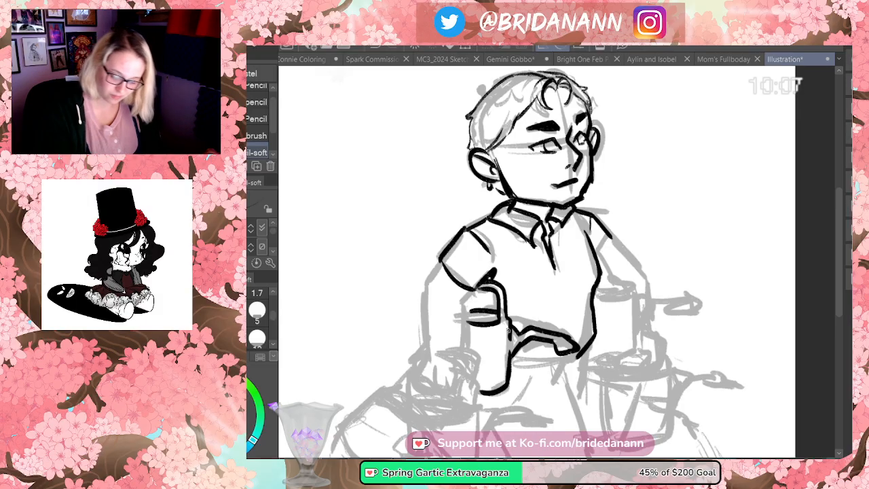
# - Draw the cuff edge of the right short sleeve
pyautogui.moveTo(614, 239)
pyautogui.mouseDown()
pyautogui.moveTo(599, 265)
pyautogui.moveTo(600, 256)
pyautogui.mouseUp()
pyautogui.hotkey('ctrl', 'z')
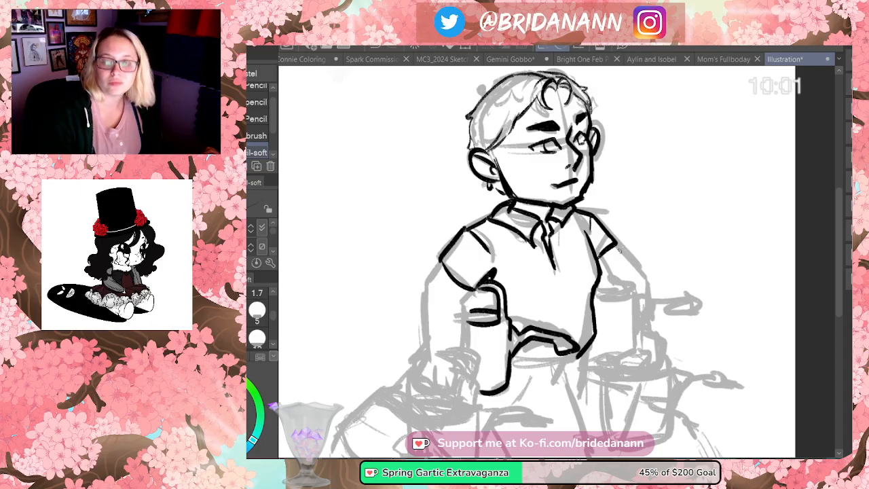
# - Draw the left arm's outer edge from the sleeve to the wrist and start the hand with its outer fingers
pyautogui.moveTo(840, 203); pyautogui.dragTo(839, 231)
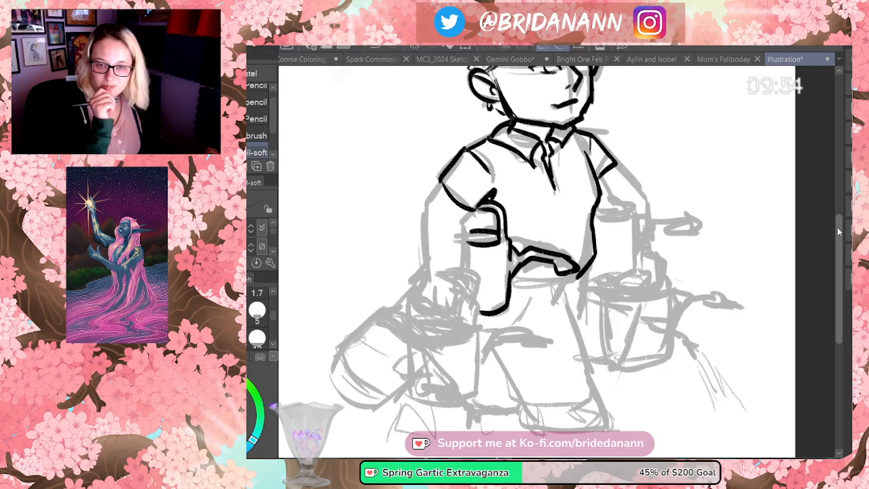
pyautogui.hotkey('ctrl', 'space')
pyautogui.moveTo(627, 215); pyautogui.dragTo(578, 236)
pyautogui.moveTo(574, 199); pyautogui.dragTo(570, 296)
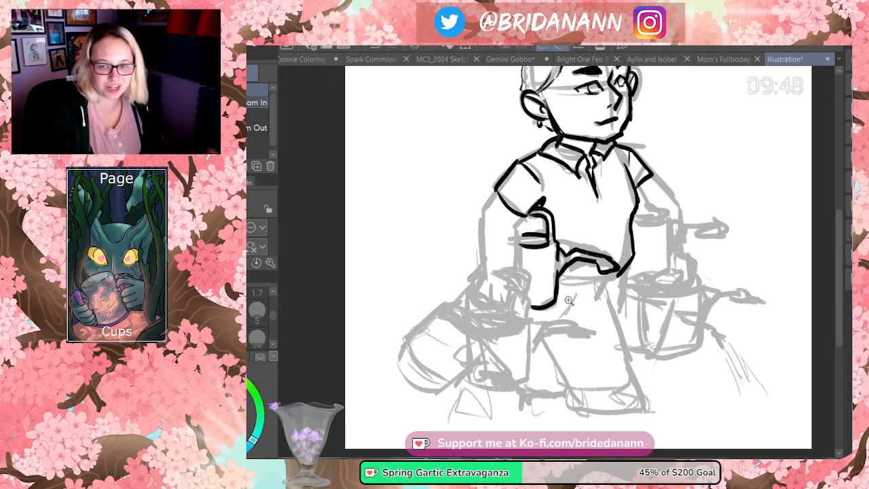
pyautogui.moveTo(568, 327); pyautogui.dragTo(569, 353)
pyautogui.moveTo(483, 163); pyautogui.dragTo(465, 248)
pyautogui.hotkey('ctrl', 'z')
pyautogui.moveTo(484, 162)
pyautogui.mouseDown()
pyautogui.moveTo(470, 182)
pyautogui.moveTo(468, 250)
pyautogui.moveTo(454, 258)
pyautogui.moveTo(454, 297)
pyautogui.mouseUp()
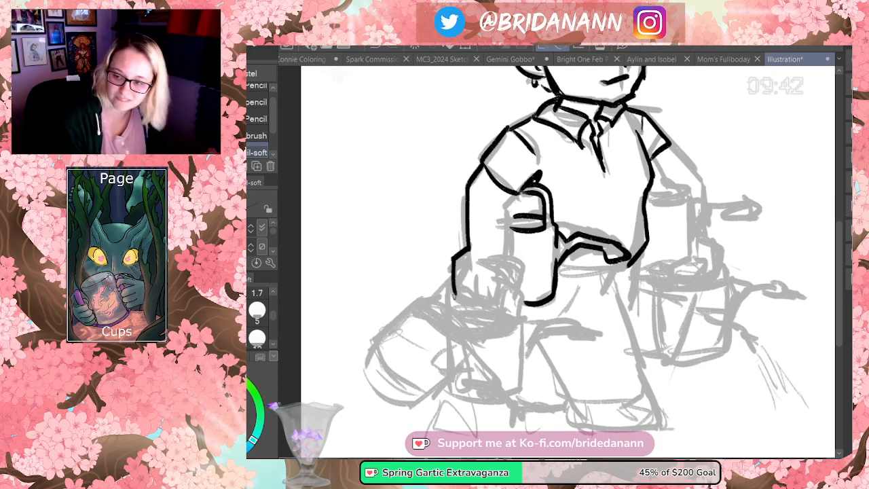
pyautogui.moveTo(454, 298); pyautogui.dragTo(497, 303)
pyautogui.moveTo(487, 268); pyautogui.dragTo(479, 280)
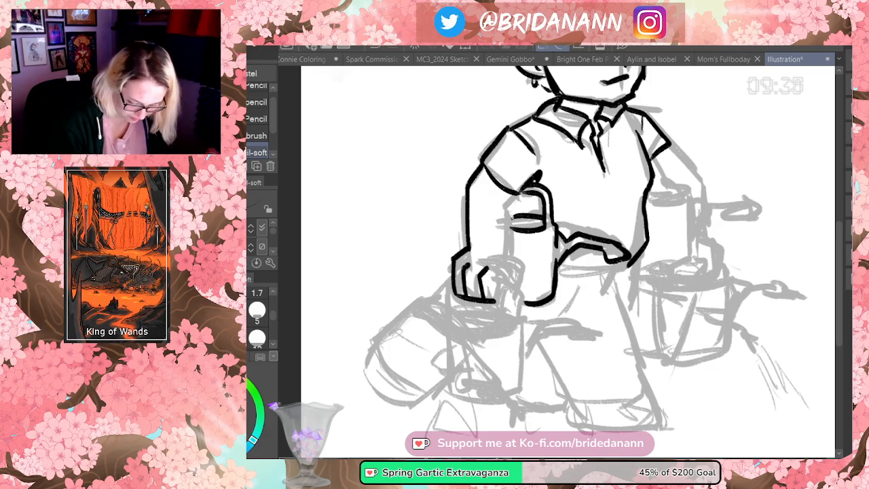
# - Draw the left forearm's inner edge and the remaining fingers of the gripping hand
pyautogui.moveTo(520, 191)
pyautogui.mouseDown()
pyautogui.moveTo(505, 257)
pyautogui.moveTo(522, 273)
pyautogui.moveTo(520, 309)
pyautogui.mouseUp()
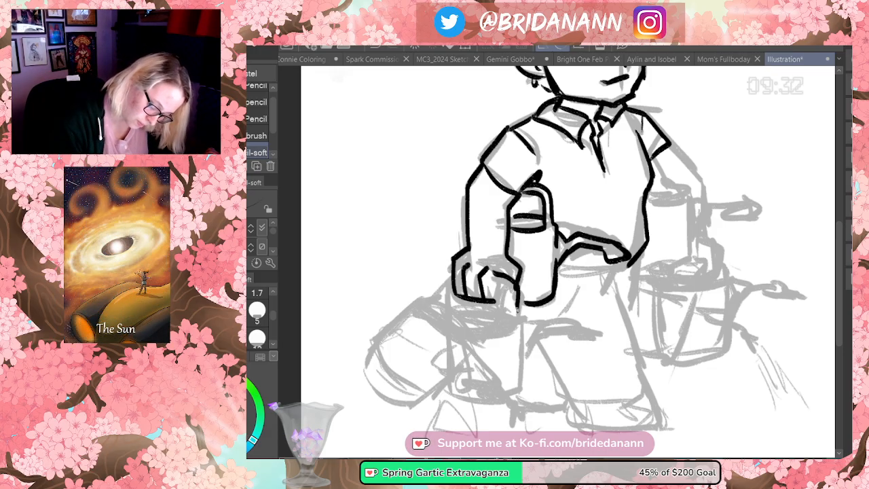
pyautogui.hotkey('ctrl', 'z')
pyautogui.hotkey('ctrl', 'z')
pyautogui.moveTo(501, 270)
pyautogui.mouseDown()
pyautogui.moveTo(494, 303)
pyautogui.moveTo(514, 282)
pyautogui.moveTo(514, 314)
pyautogui.mouseUp()
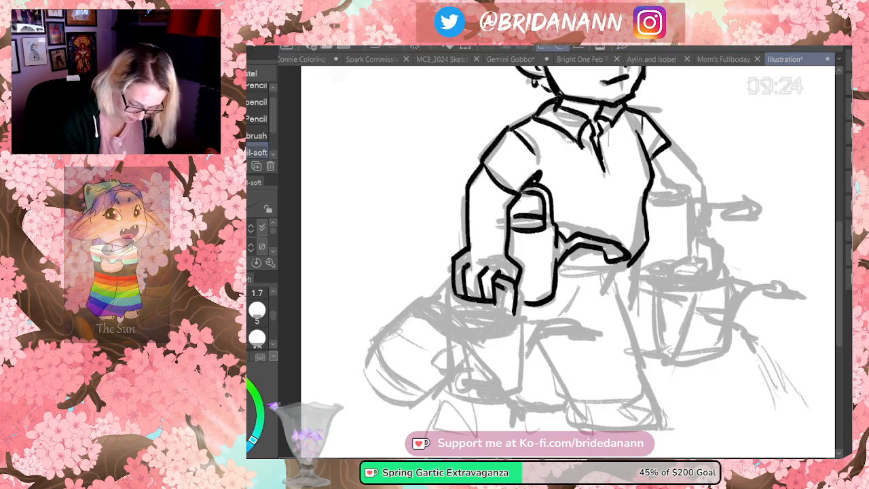
# - Draw the slanted upper edges of the tilted container on both sides of the gripping hand
pyautogui.moveTo(509, 286); pyautogui.dragTo(473, 341)
pyautogui.moveTo(451, 277); pyautogui.dragTo(428, 309)
pyautogui.moveTo(493, 303); pyautogui.dragTo(471, 329)
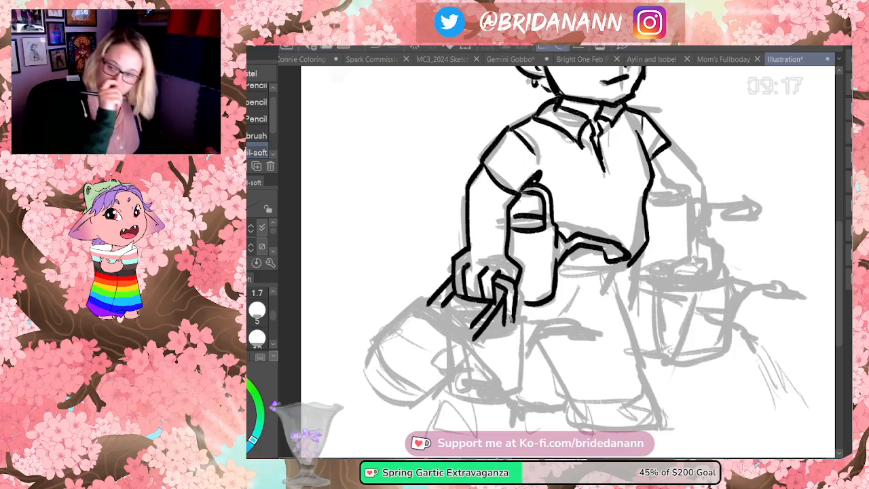
pyautogui.moveTo(519, 284); pyautogui.dragTo(524, 311)
pyautogui.hotkey('ctrl', 'z')
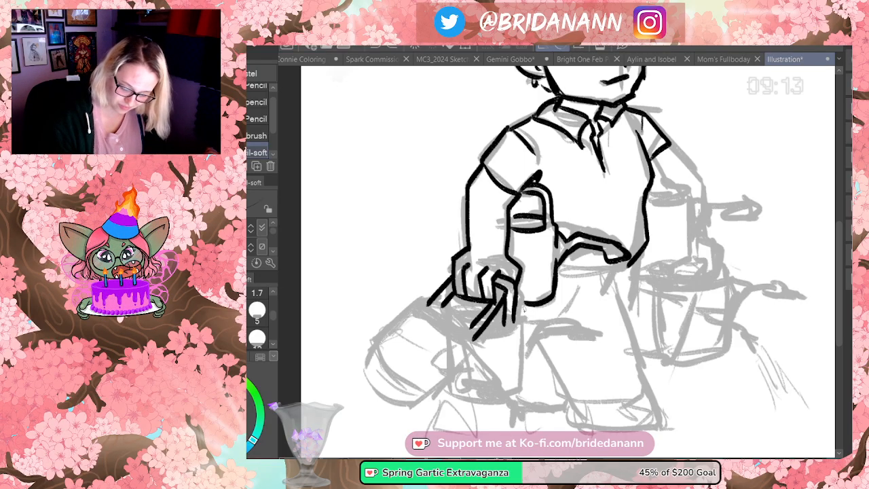
# - Draw two short accent marks beside the upper right of the head
pyautogui.moveTo(839, 237); pyautogui.dragTo(833, 172)
pyautogui.moveTo(657, 129); pyautogui.dragTo(660, 137)
pyautogui.moveTo(663, 133); pyautogui.dragTo(665, 139)
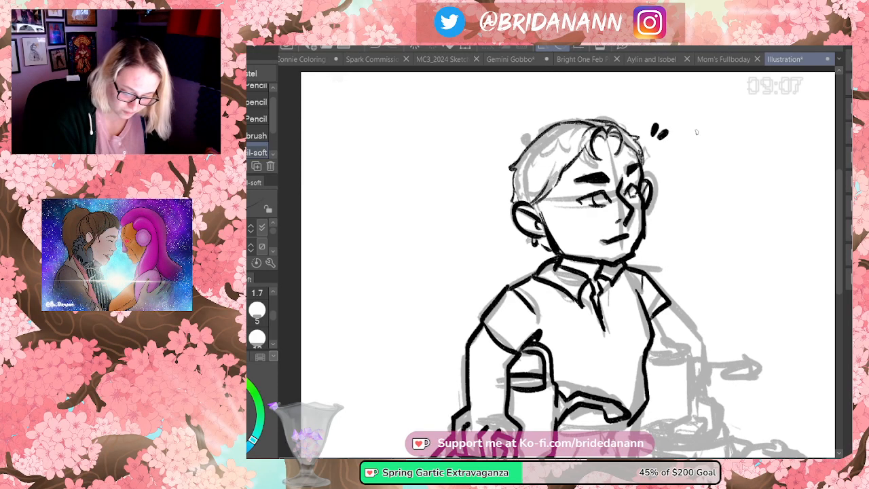
pyautogui.moveTo(839, 193); pyautogui.dragTo(838, 235)
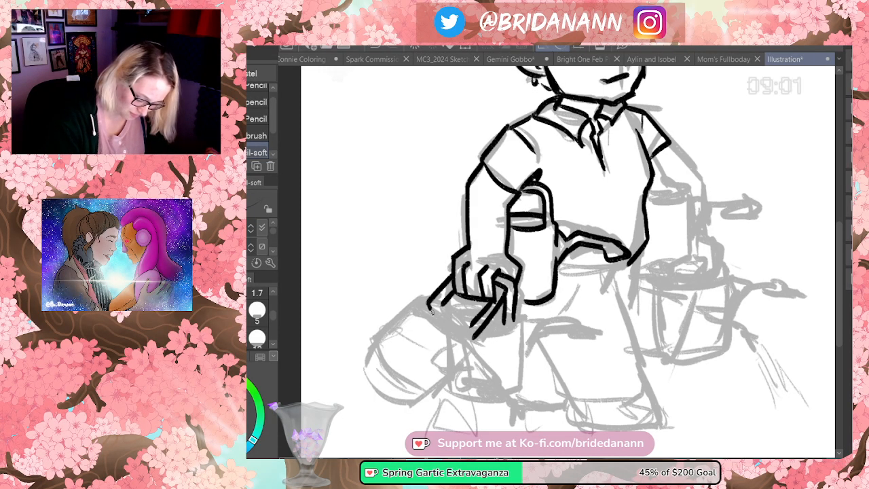
# - Draw the curved band across the upper part of the tilted container, just below the hand
pyautogui.moveTo(429, 307); pyautogui.dragTo(475, 335)
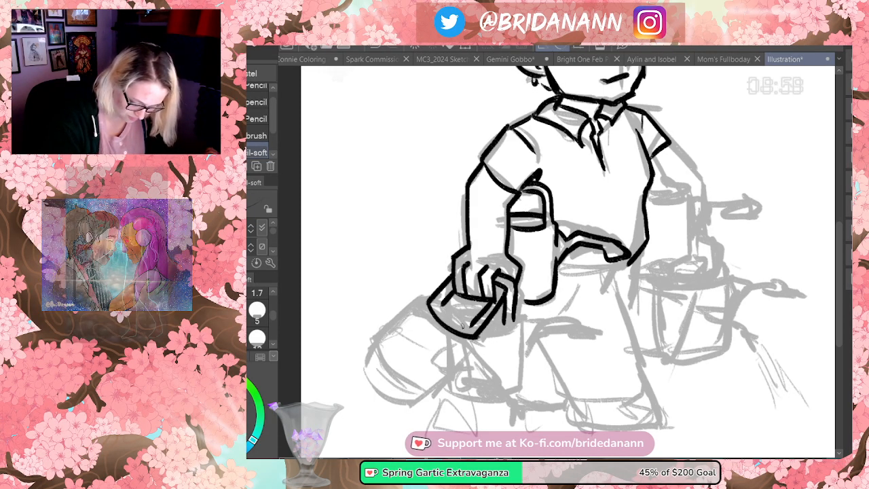
pyautogui.hotkey('ctrl', 'z')
pyautogui.moveTo(442, 308); pyautogui.dragTo(472, 331)
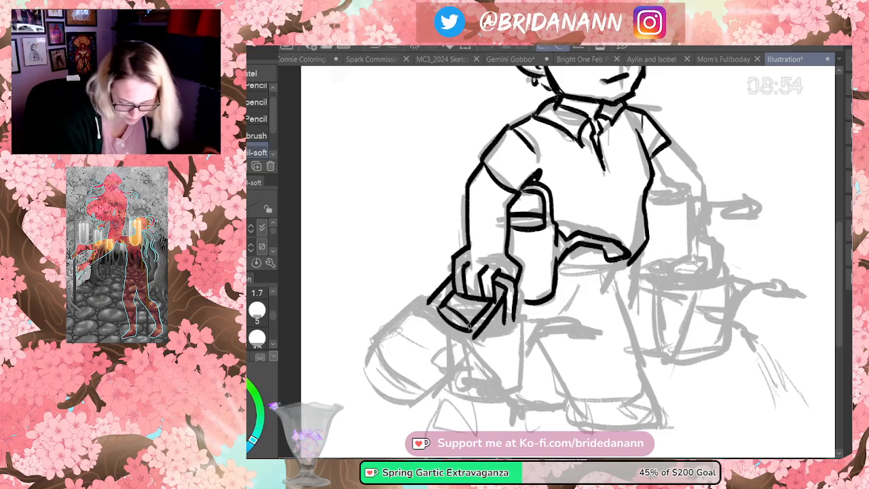
pyautogui.moveTo(424, 304); pyautogui.dragTo(474, 336)
pyautogui.hotkey('ctrl', 'z')
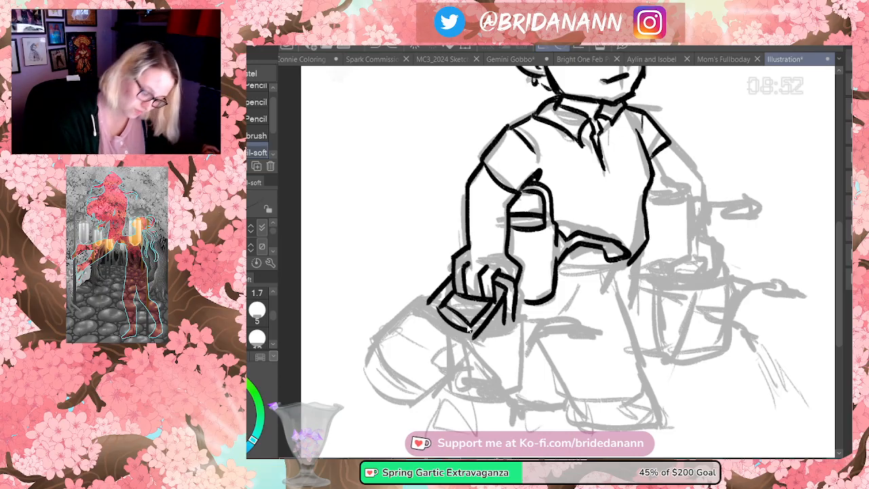
# - Extend both long sides of the tilted container down towards its base
pyautogui.moveTo(426, 301); pyautogui.dragTo(385, 343)
pyautogui.moveTo(481, 331); pyautogui.dragTo(443, 370)
pyautogui.hotkey('ctrl', 'z')
pyautogui.moveTo(475, 334); pyautogui.dragTo(438, 378)
# - Draw the tilted container's curved base and its spout ending in a small tip, then tidy the upper band
pyautogui.moveTo(384, 341)
pyautogui.mouseDown()
pyautogui.moveTo(437, 383)
pyautogui.moveTo(446, 376)
pyautogui.moveTo(435, 385)
pyautogui.moveTo(484, 325)
pyautogui.mouseUp()
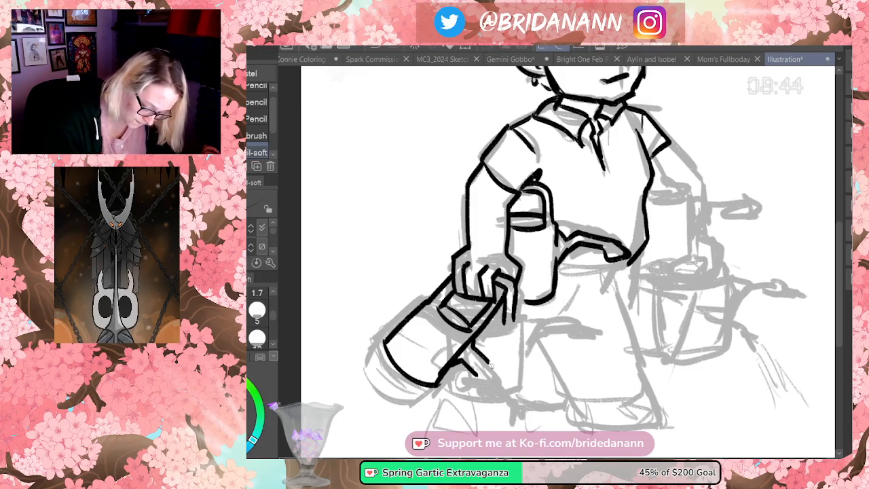
pyautogui.moveTo(470, 371)
pyautogui.mouseDown()
pyautogui.moveTo(505, 389)
pyautogui.moveTo(501, 398)
pyautogui.moveTo(505, 382)
pyautogui.moveTo(523, 405)
pyautogui.mouseUp()
pyautogui.press('e')
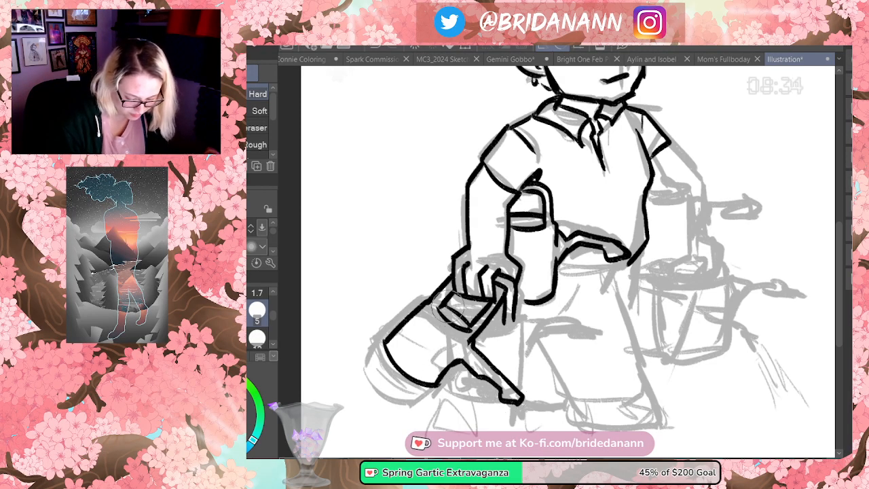
pyautogui.press('p')
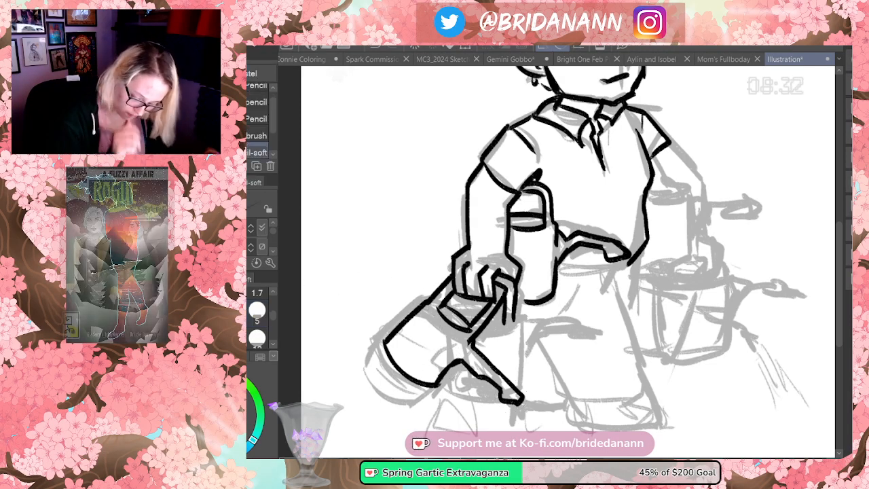
# - Draw the second container below the hand with its rounded spout, front side and curved base, and add the handle band beneath the fingers
pyautogui.moveTo(488, 322)
pyautogui.mouseDown()
pyautogui.moveTo(519, 333)
pyautogui.moveTo(534, 320)
pyautogui.mouseUp()
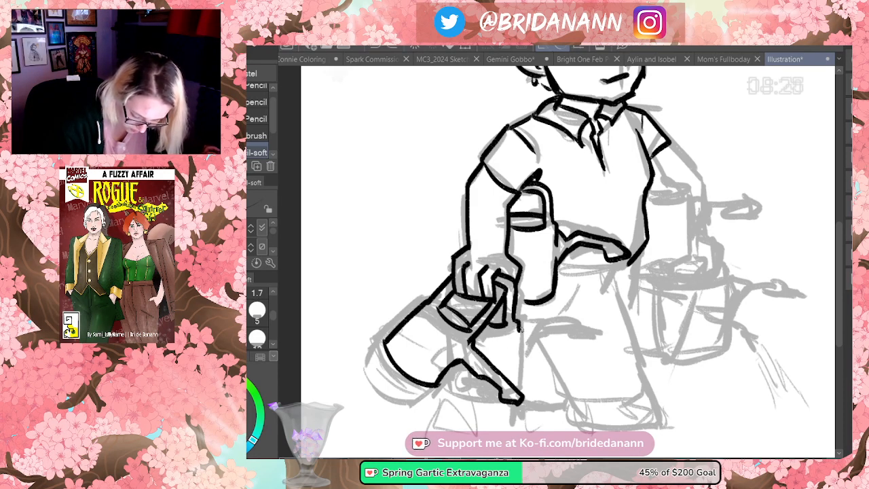
pyautogui.moveTo(523, 367)
pyautogui.mouseDown()
pyautogui.moveTo(533, 342)
pyautogui.moveTo(522, 331)
pyautogui.moveTo(590, 345)
pyautogui.mouseUp()
pyautogui.moveTo(531, 353); pyautogui.dragTo(558, 343)
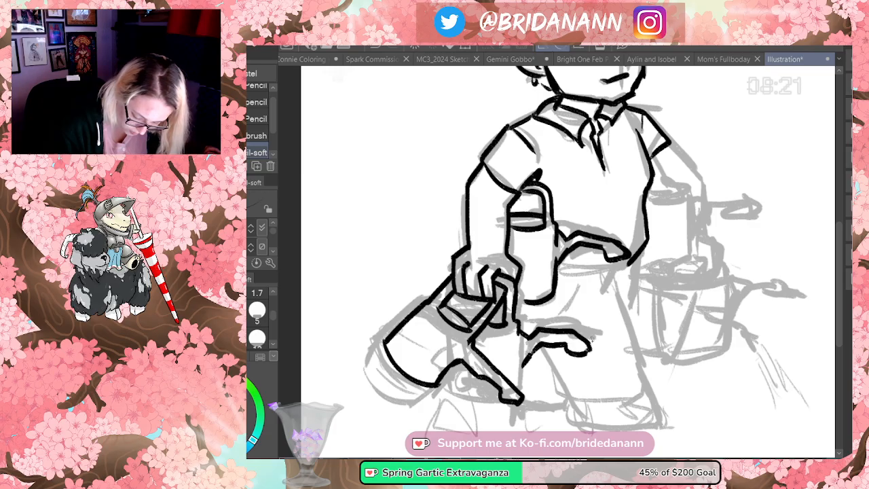
pyautogui.moveTo(524, 363); pyautogui.dragTo(522, 387)
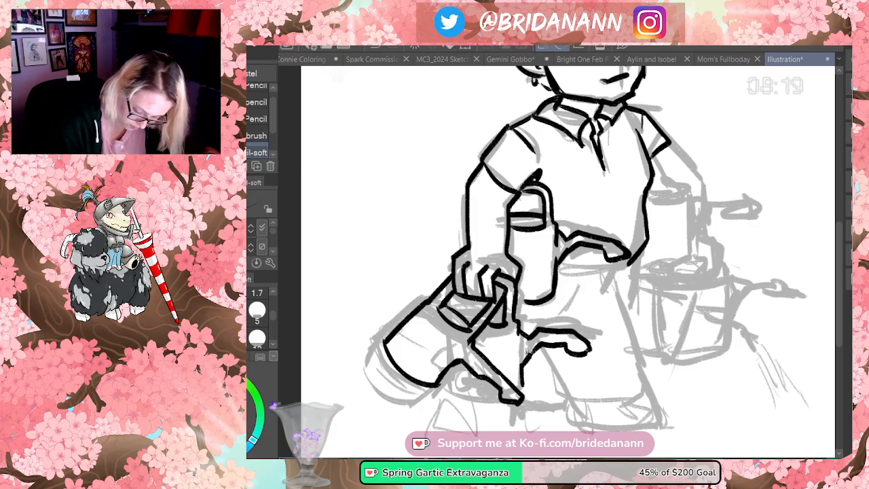
pyautogui.moveTo(449, 374)
pyautogui.mouseDown()
pyautogui.moveTo(500, 394)
pyautogui.moveTo(495, 398)
pyautogui.moveTo(505, 385)
pyautogui.moveTo(523, 389)
pyautogui.mouseUp()
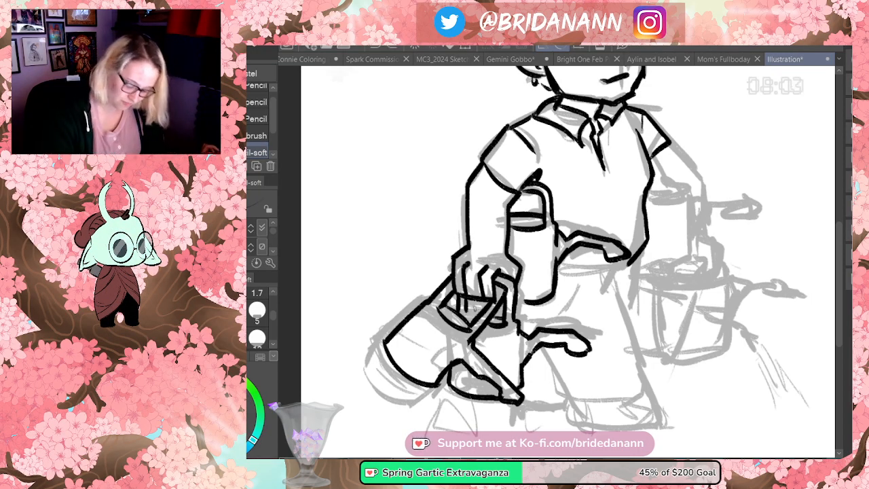
pyautogui.moveTo(467, 311); pyautogui.dragTo(483, 307)
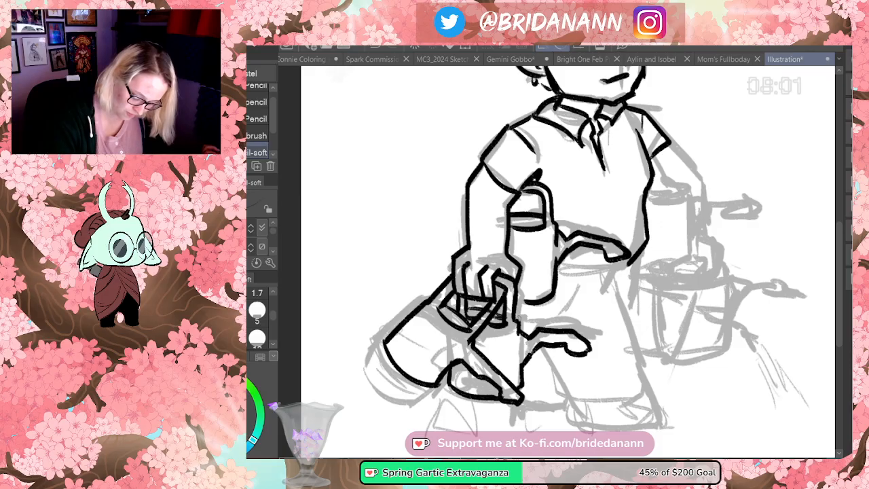
pyautogui.press('e')
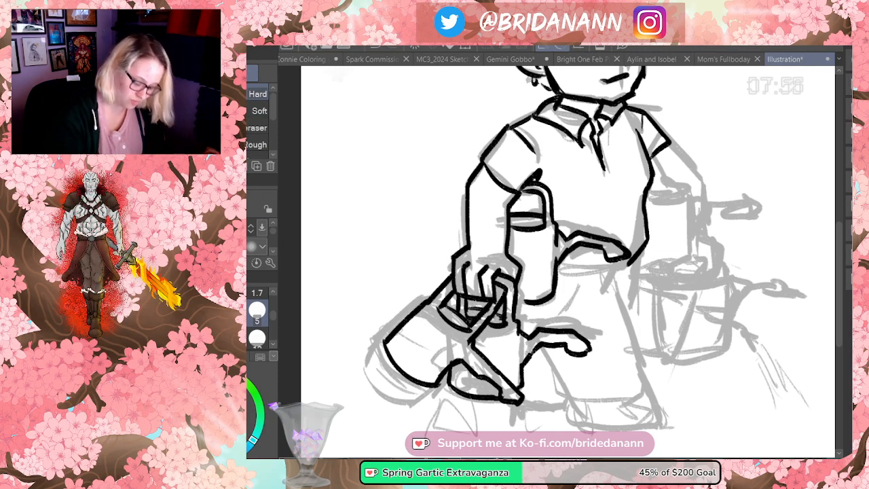
# - Draw the front trouser leg from the curved waistline beneath the shirt down both sides to a curved hem
pyautogui.hotkey('ctrl', 'space')
pyautogui.moveTo(609, 249); pyautogui.dragTo(569, 292)
pyautogui.moveTo(620, 275); pyautogui.dragTo(636, 257)
pyautogui.moveTo(671, 182); pyautogui.dragTo(684, 165)
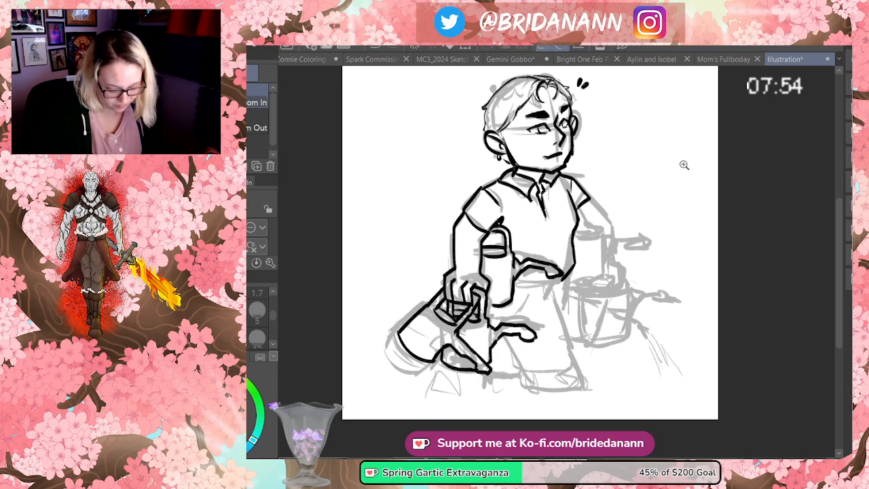
pyautogui.click(626, 252)
pyautogui.press('p')
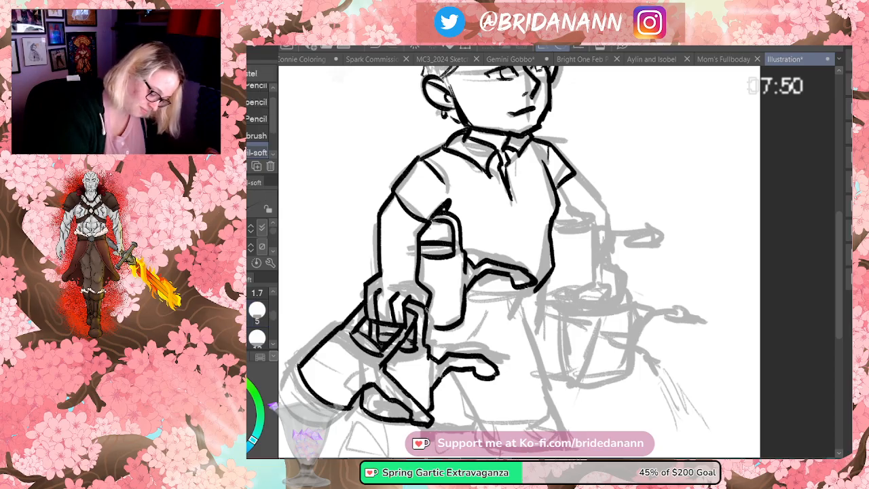
pyautogui.moveTo(467, 298)
pyautogui.mouseDown()
pyautogui.moveTo(533, 294)
pyautogui.moveTo(536, 343)
pyautogui.mouseUp()
pyautogui.moveTo(538, 304); pyautogui.dragTo(546, 397)
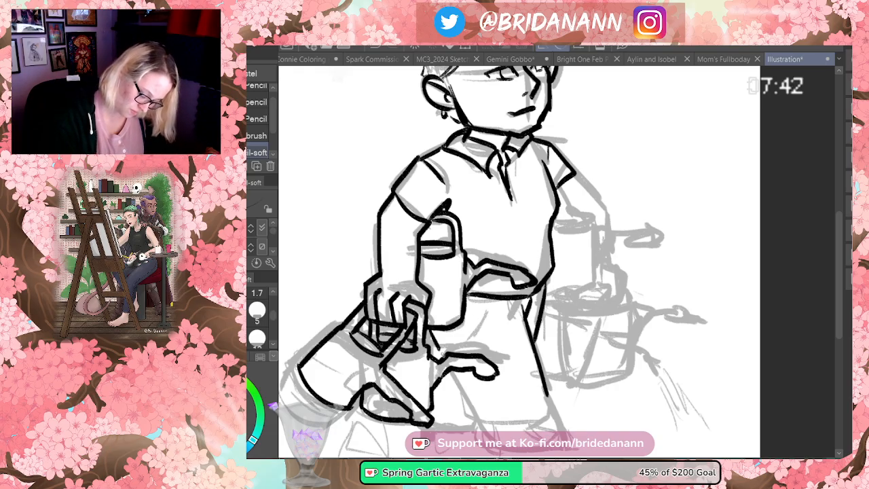
pyautogui.moveTo(449, 370)
pyautogui.mouseDown()
pyautogui.moveTo(478, 420)
pyautogui.moveTo(550, 411)
pyautogui.mouseUp()
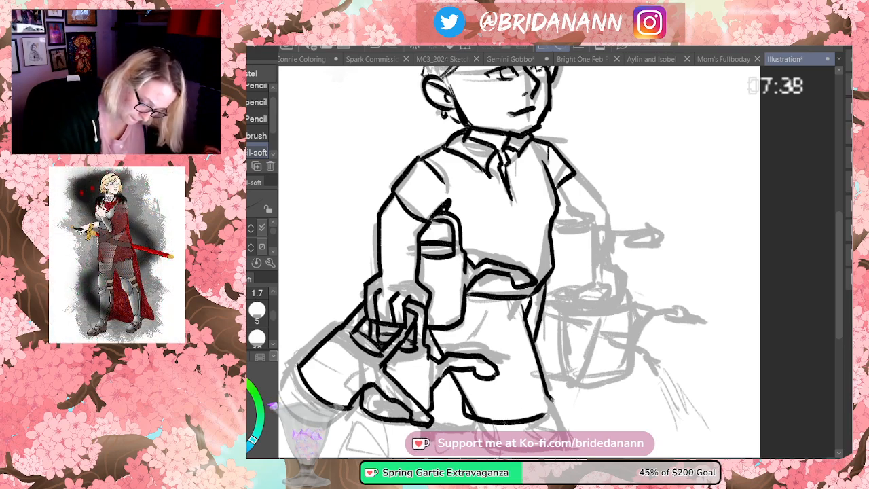
pyautogui.press('e')
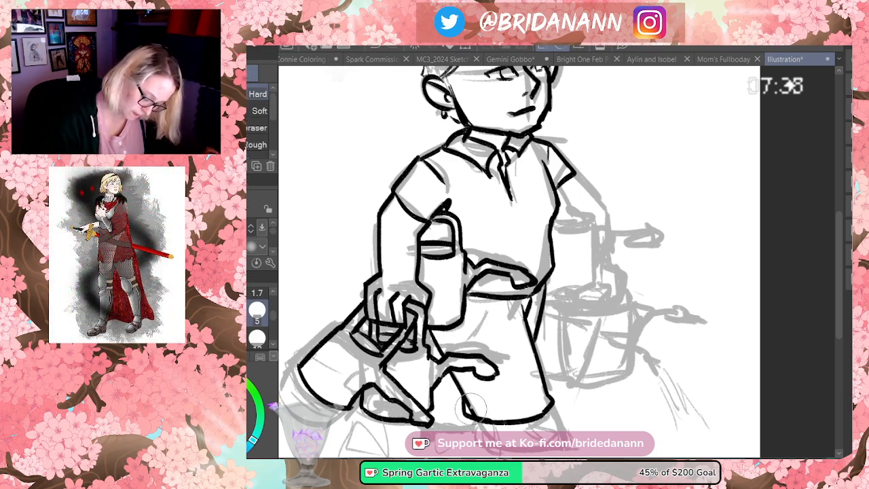
pyautogui.press('p')
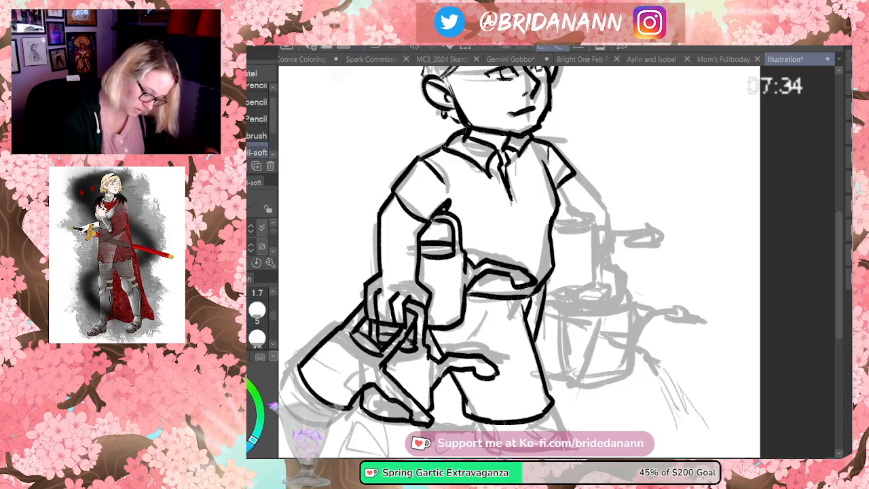
# - Draw the front shoe with its ankle, sole, toe cap and lace details, and add fold lines on the trouser leg
pyautogui.moveTo(551, 412); pyautogui.dragTo(565, 432)
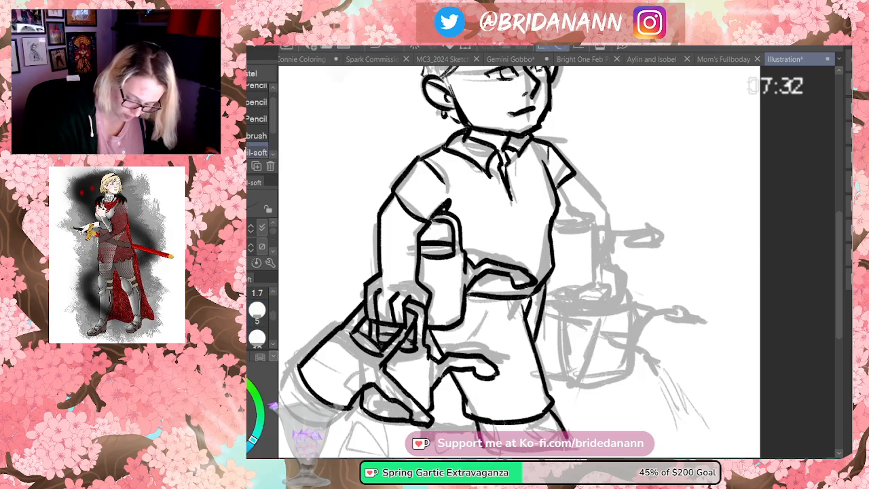
pyautogui.scroll(-3, 519, 262)
pyautogui.moveTo(553, 345); pyautogui.dragTo(586, 370)
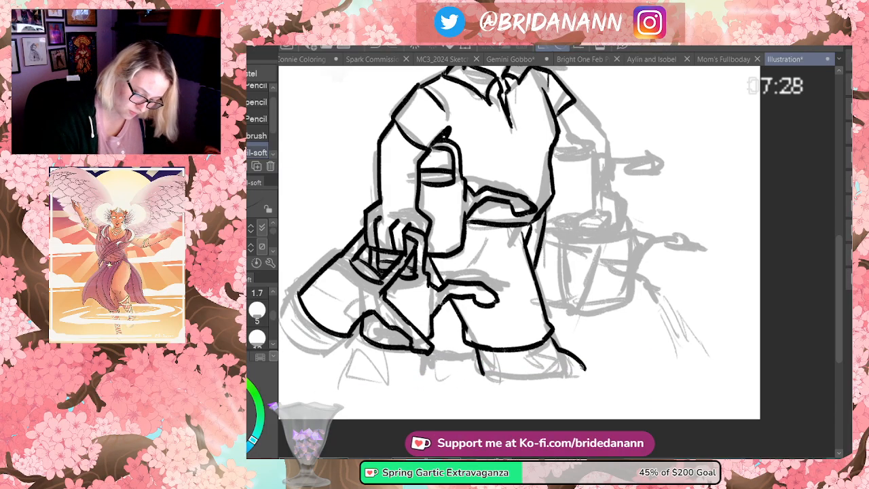
pyautogui.moveTo(484, 372); pyautogui.dragTo(567, 378)
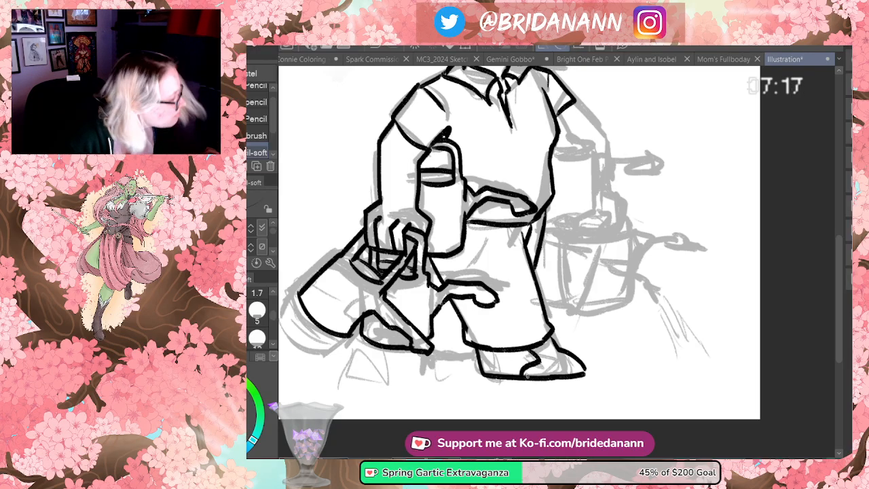
pyautogui.moveTo(537, 358); pyautogui.dragTo(505, 373)
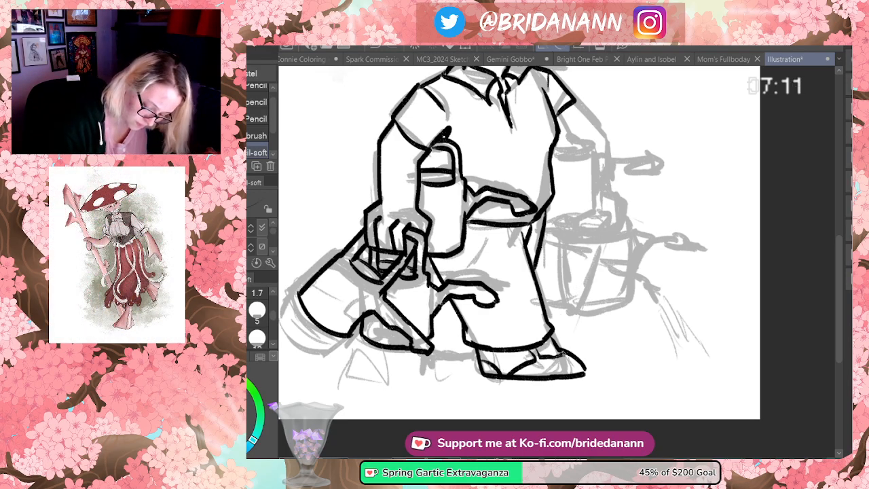
pyautogui.moveTo(547, 350); pyautogui.dragTo(576, 356)
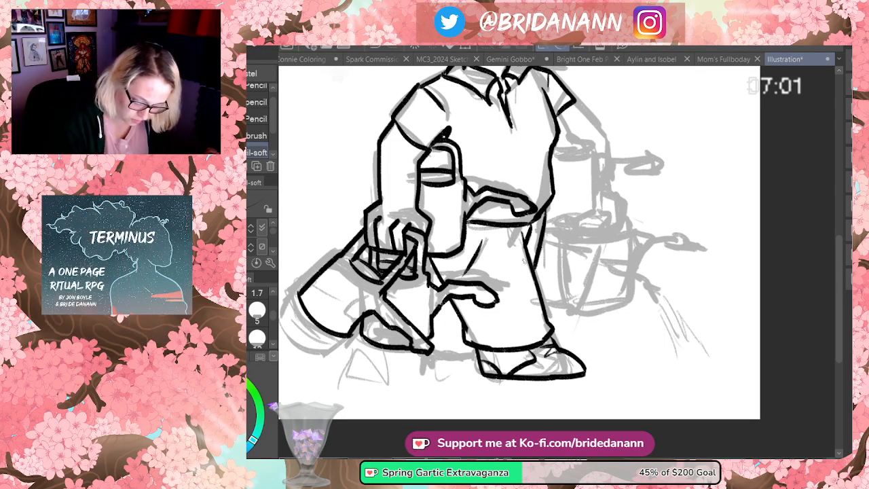
pyautogui.moveTo(531, 304); pyautogui.dragTo(540, 329)
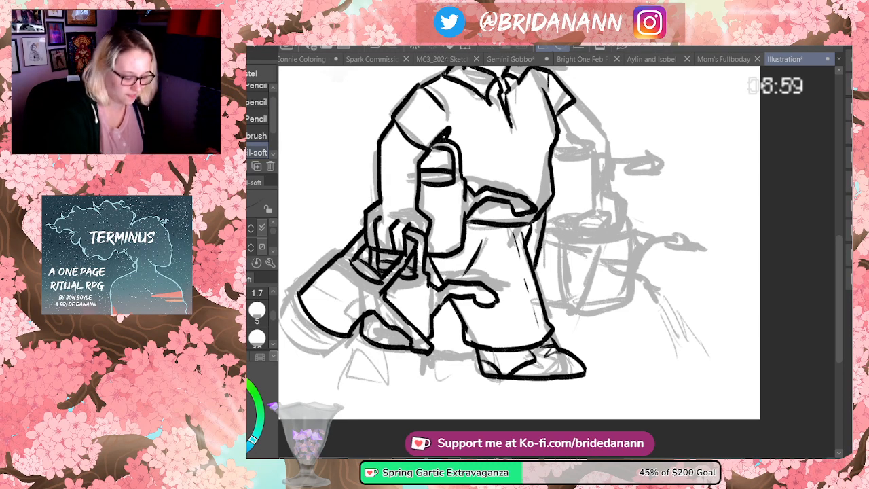
# - Examine the whole figure's proportions and the remaining rough arm and containers on the far side
pyautogui.hotkey('ctrl', 'space')
pyautogui.moveTo(548, 230); pyautogui.dragTo(519, 230)
pyautogui.moveTo(553, 116); pyautogui.dragTo(568, 96)
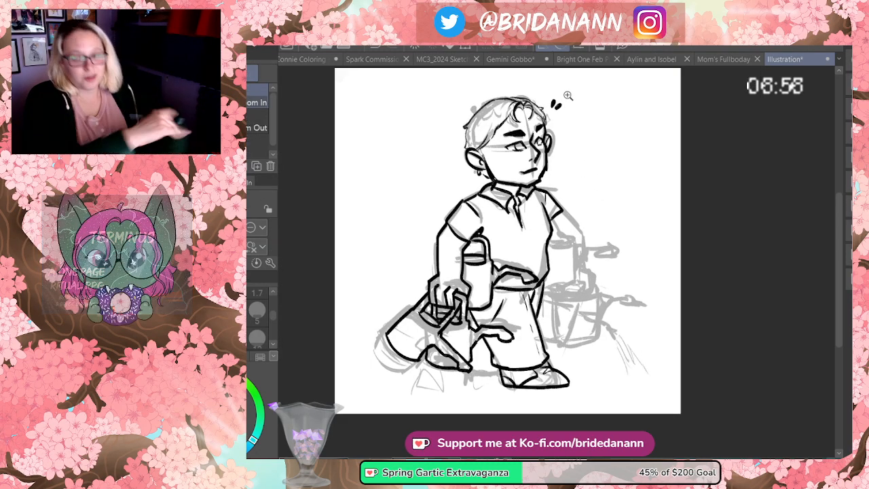
pyautogui.click(485, 166)
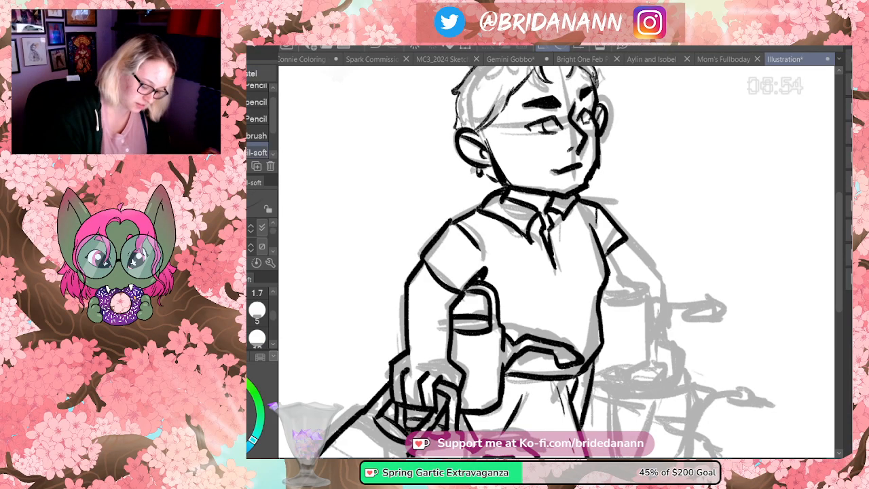
pyautogui.hotkey('ctrl', 'space')
pyautogui.moveTo(535, 197)
pyautogui.mouseDown()
pyautogui.moveTo(504, 201)
pyautogui.moveTo(578, 233)
pyautogui.mouseUp()
pyautogui.click(578, 233)
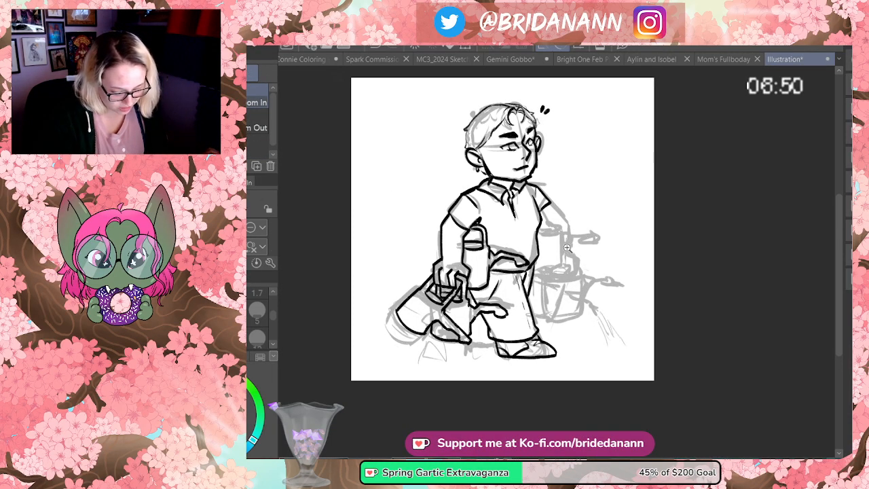
pyautogui.click(568, 249)
pyautogui.click(562, 237)
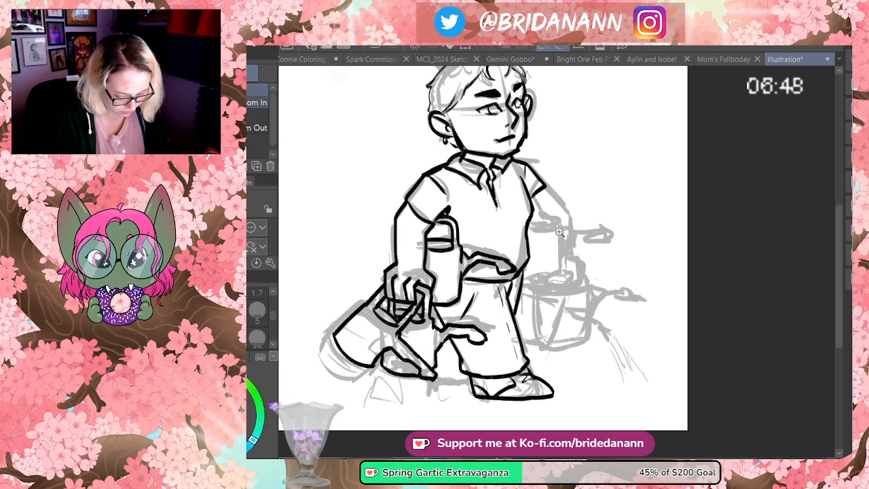
pyautogui.click(574, 213)
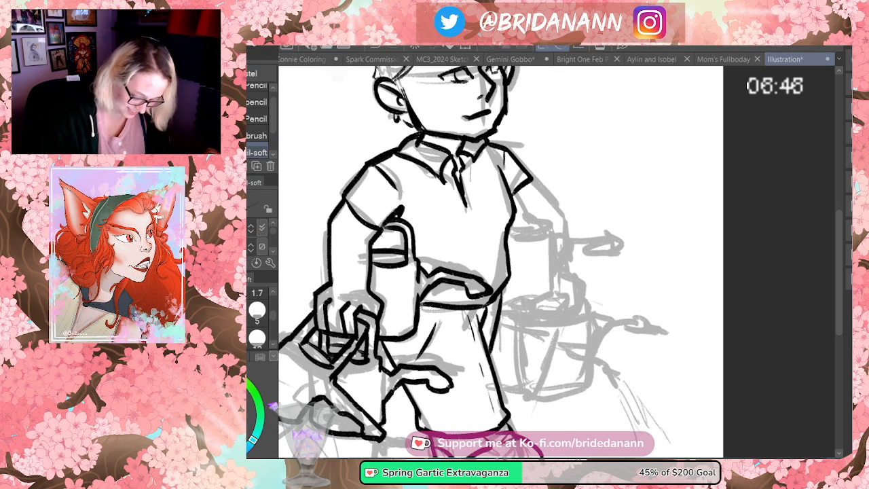
pyautogui.scroll(-3, 833, 252)
pyautogui.moveTo(380, 377); pyautogui.dragTo(435, 387)
pyautogui.moveTo(382, 364)
pyautogui.mouseDown()
pyautogui.moveTo(379, 377)
pyautogui.moveTo(430, 363)
pyautogui.mouseUp()
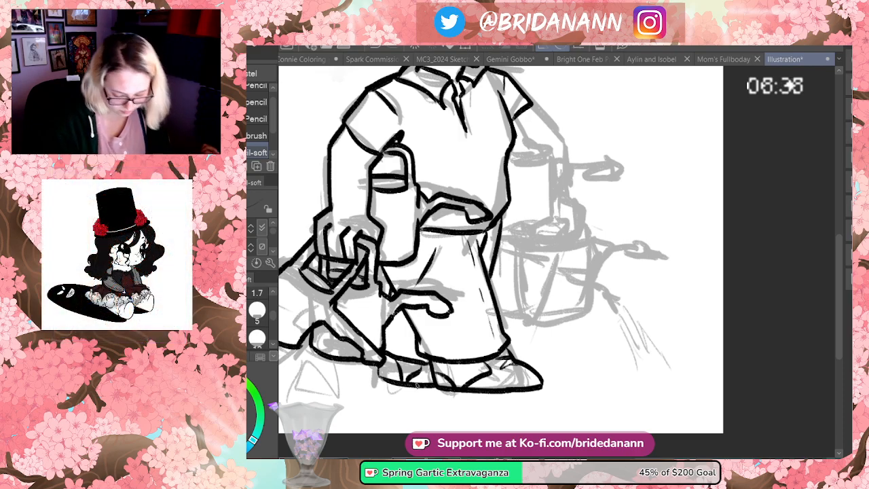
pyautogui.hotkey('ctrl', 'z')
pyautogui.hotkey('ctrl', 'z')
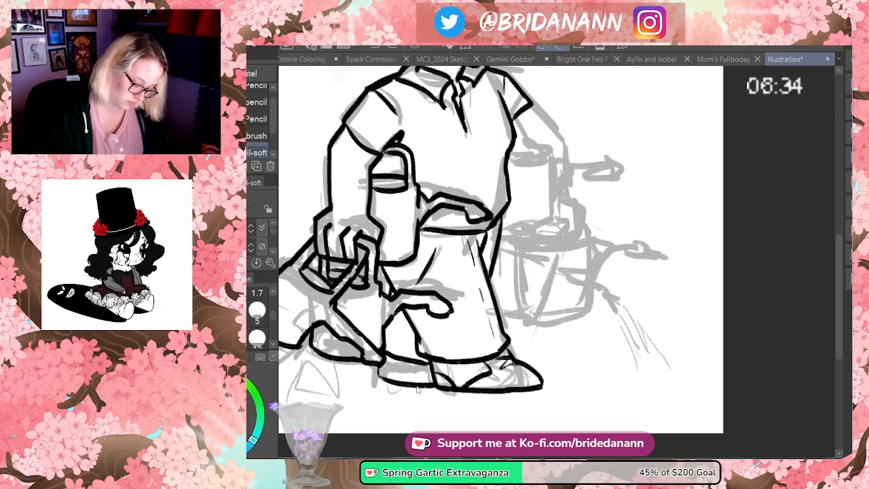
pyautogui.hotkey('ctrl', 'z')
pyautogui.hotkey('ctrl', 'z')
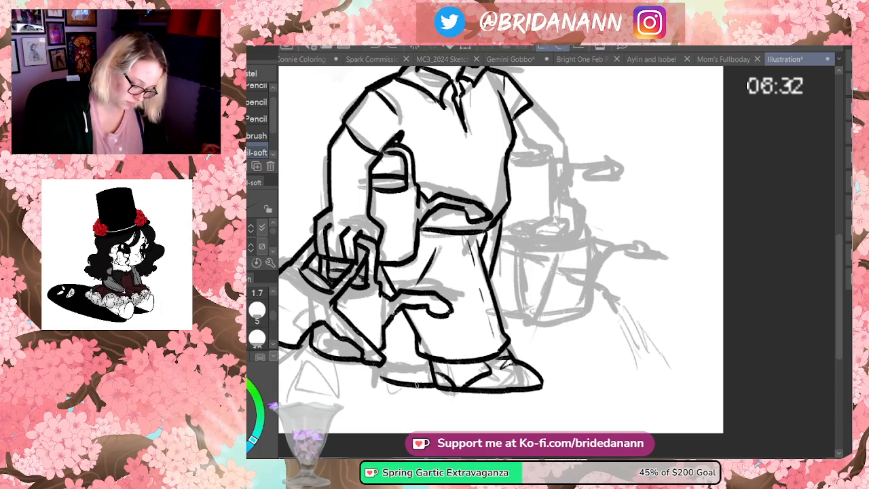
pyautogui.hotkey('ctrl', 'z')
# - Draw the rear leg's lower edge and the short curve above it, between the container and the front trouser leg
pyautogui.moveTo(380, 367); pyautogui.dragTo(432, 368)
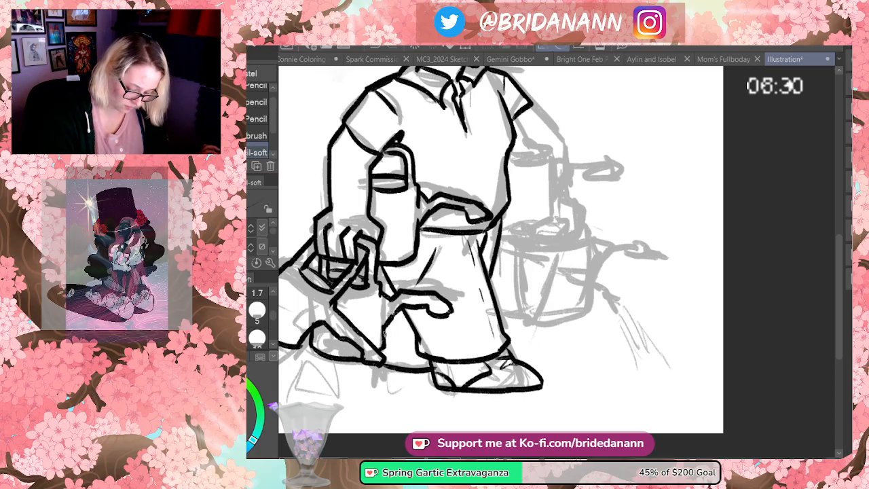
pyautogui.moveTo(386, 336); pyautogui.dragTo(417, 344)
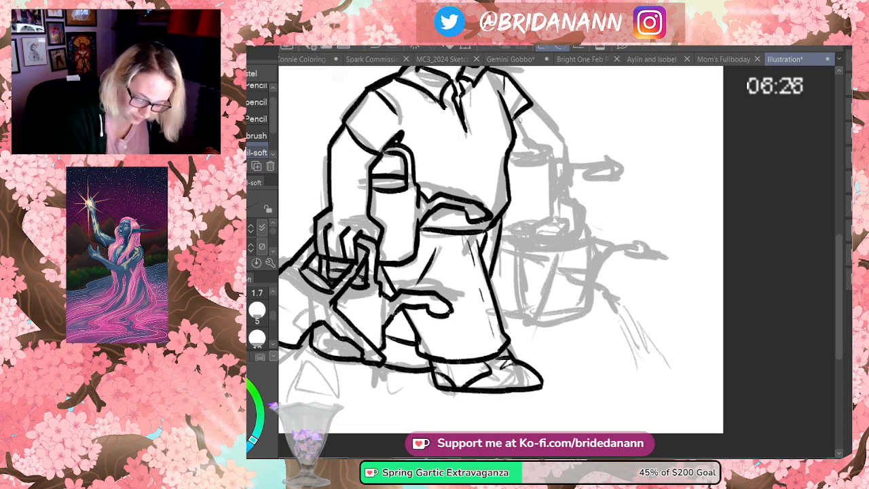
pyautogui.hotkey('ctrl', 'z')
# - Draw the container on the far side of the torso with its handle, long spout and cylindrical body
pyautogui.moveTo(514, 122)
pyautogui.mouseDown()
pyautogui.moveTo(539, 141)
pyautogui.moveTo(539, 156)
pyautogui.moveTo(523, 156)
pyautogui.moveTo(536, 154)
pyautogui.moveTo(543, 166)
pyautogui.moveTo(617, 161)
pyautogui.moveTo(628, 174)
pyautogui.mouseUp()
pyautogui.hotkey('ctrl', 'z')
pyautogui.moveTo(558, 188)
pyautogui.mouseDown()
pyautogui.moveTo(573, 173)
pyautogui.moveTo(628, 175)
pyautogui.mouseUp()
pyautogui.moveTo(551, 182)
pyautogui.mouseDown()
pyautogui.moveTo(549, 219)
pyautogui.moveTo(503, 224)
pyautogui.moveTo(551, 216)
pyautogui.mouseUp()
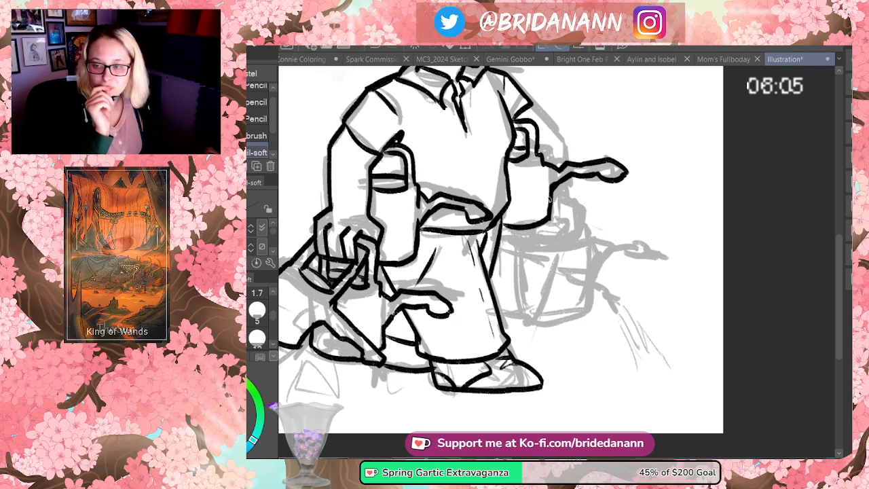
# - Draw the far arm's outer edge down to the hand, and the curved rim of the lower container it holds
pyautogui.moveTo(534, 108); pyautogui.dragTo(565, 141)
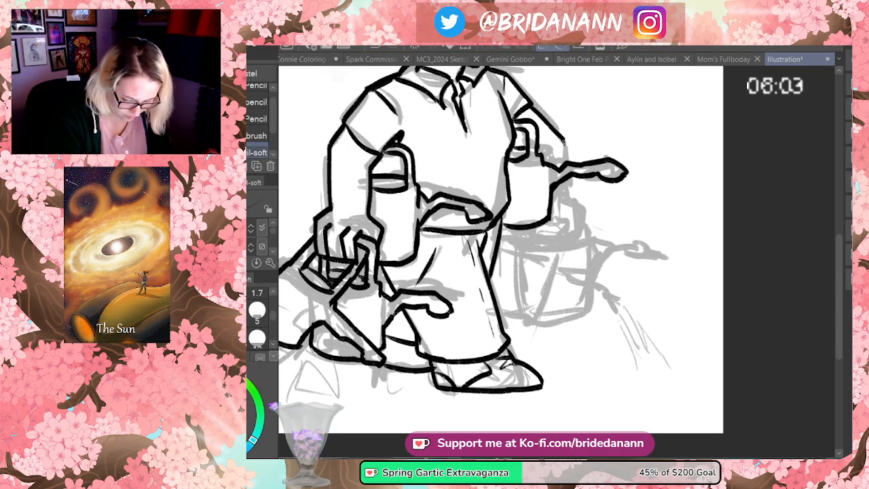
pyautogui.moveTo(562, 210)
pyautogui.mouseDown()
pyautogui.moveTo(552, 221)
pyautogui.moveTo(563, 239)
pyautogui.moveTo(581, 234)
pyautogui.moveTo(558, 240)
pyautogui.mouseUp()
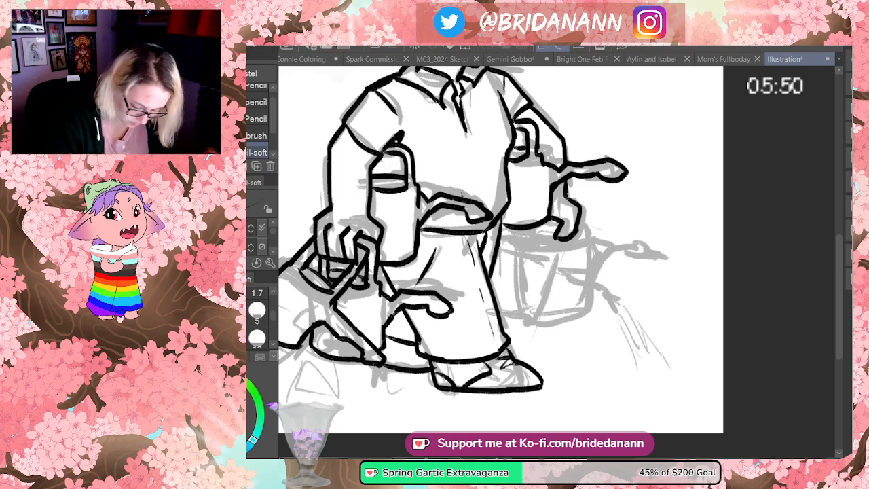
pyautogui.moveTo(508, 239); pyautogui.dragTo(546, 248)
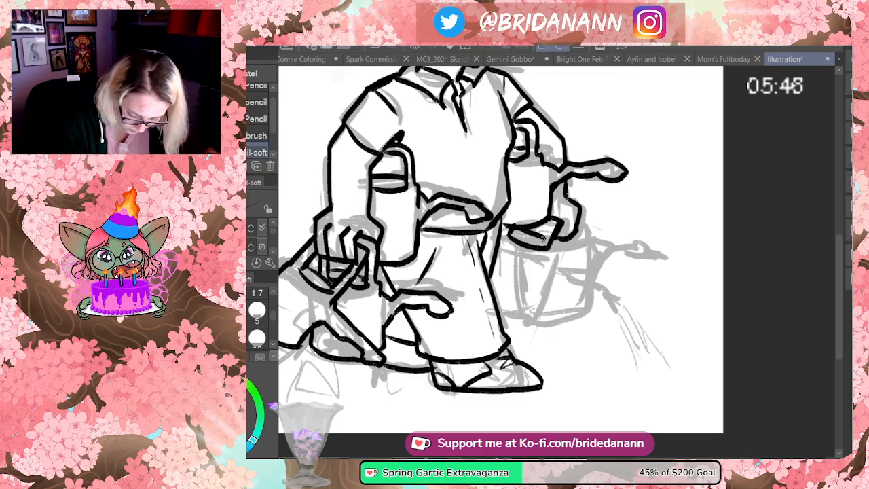
pyautogui.moveTo(509, 236); pyautogui.dragTo(547, 245)
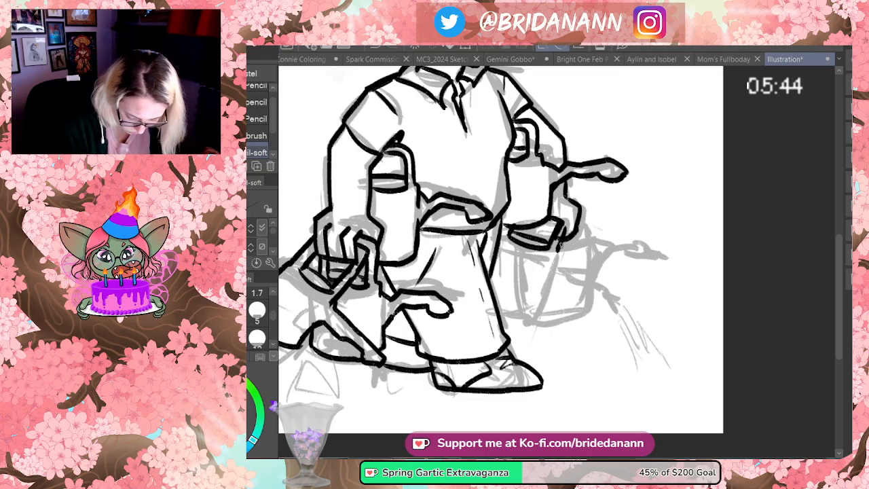
# - Draw the lower far-side container's slanted side and base, and clean up the overlapping lines at its rim
pyautogui.moveTo(560, 244)
pyautogui.mouseDown()
pyautogui.moveTo(537, 294)
pyautogui.moveTo(495, 307)
pyautogui.mouseUp()
pyautogui.moveTo(549, 275); pyautogui.dragTo(531, 305)
pyautogui.hotkey('ctrl', 'z')
pyautogui.moveTo(554, 264); pyautogui.dragTo(536, 297)
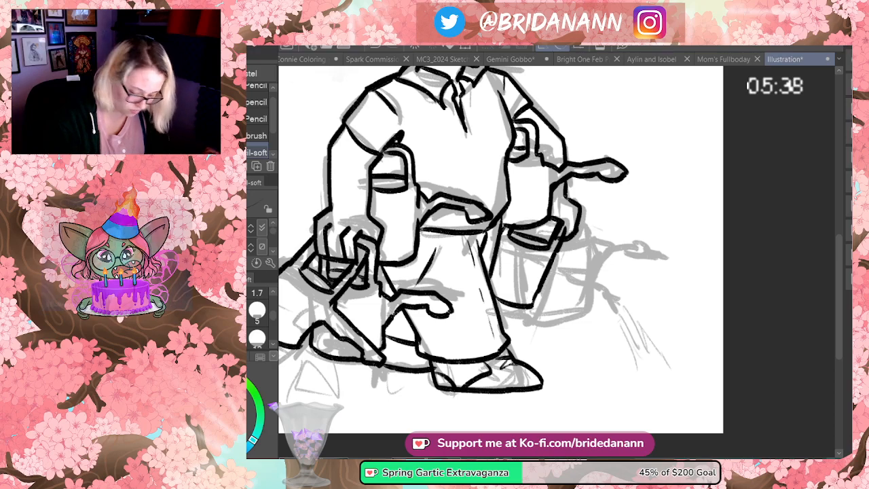
pyautogui.press('e')
pyautogui.moveTo(560, 237); pyautogui.dragTo(560, 238)
pyautogui.press('p')
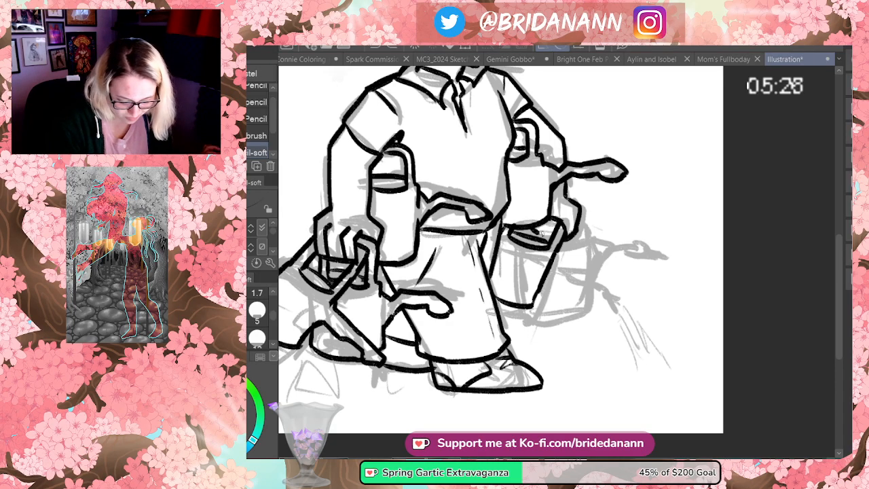
# - Draw the outermost far-side container with its rim, handle, long bent spout, side edges and curved base
pyautogui.moveTo(540, 227); pyautogui.dragTo(555, 237)
pyautogui.hotkey('ctrl', 'z')
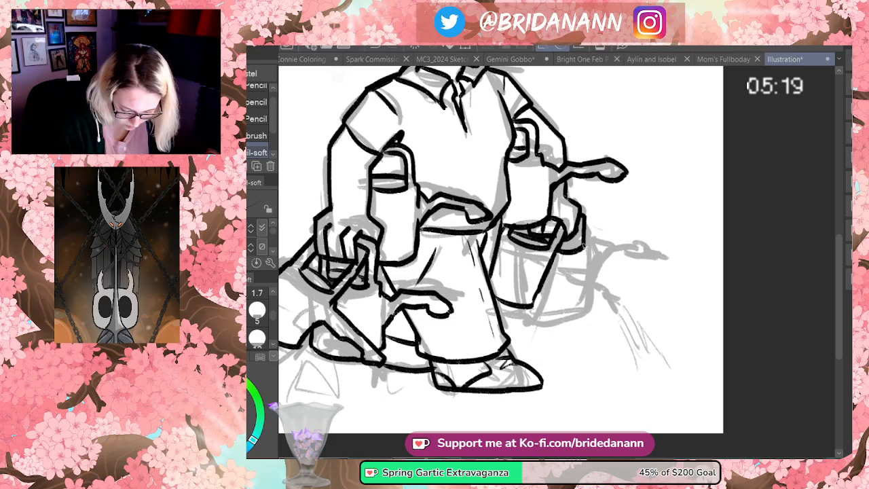
pyautogui.moveTo(587, 210)
pyautogui.mouseDown()
pyautogui.moveTo(593, 248)
pyautogui.moveTo(591, 237)
pyautogui.moveTo(601, 251)
pyautogui.moveTo(594, 278)
pyautogui.moveTo(606, 251)
pyautogui.moveTo(645, 241)
pyautogui.mouseUp()
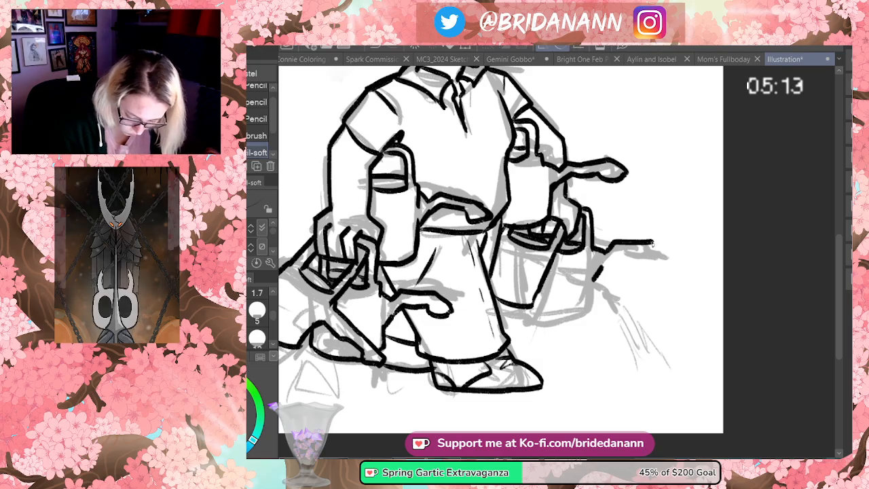
pyautogui.moveTo(601, 271); pyautogui.dragTo(667, 249)
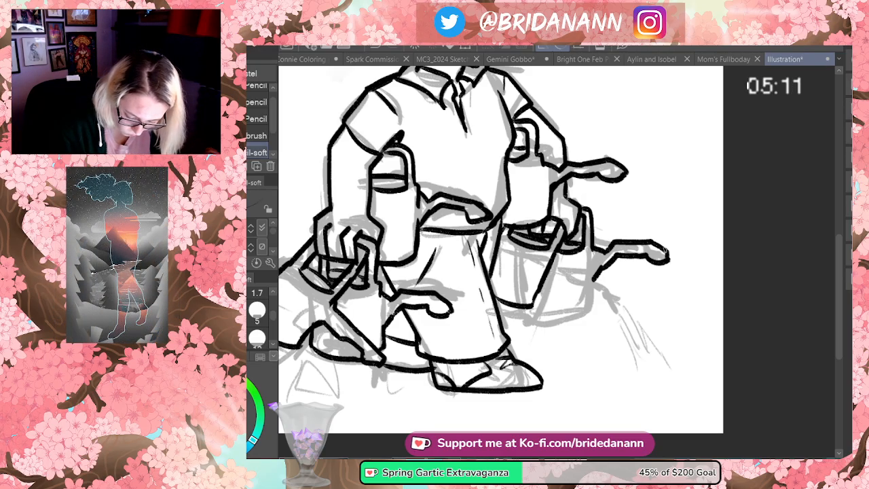
pyautogui.moveTo(593, 275)
pyautogui.mouseDown()
pyautogui.moveTo(594, 304)
pyautogui.moveTo(556, 309)
pyautogui.moveTo(538, 300)
pyautogui.moveTo(542, 319)
pyautogui.moveTo(591, 304)
pyautogui.moveTo(575, 301)
pyautogui.moveTo(546, 315)
pyautogui.moveTo(594, 303)
pyautogui.mouseUp()
pyautogui.moveTo(539, 295); pyautogui.dragTo(541, 315)
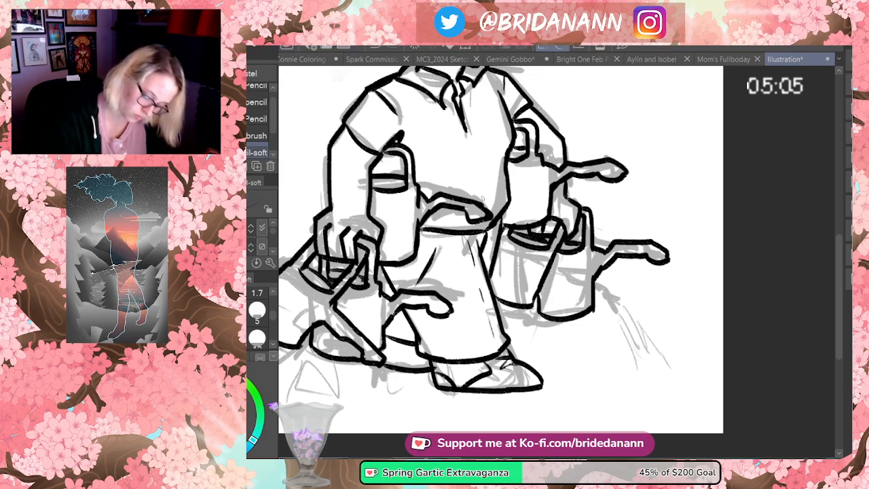
# - Draw the inner far-side container's spout crossing over the outermost container, and clean up the overlapping lines and its tip
pyautogui.moveTo(585, 270)
pyautogui.mouseDown()
pyautogui.moveTo(626, 297)
pyautogui.moveTo(611, 299)
pyautogui.mouseUp()
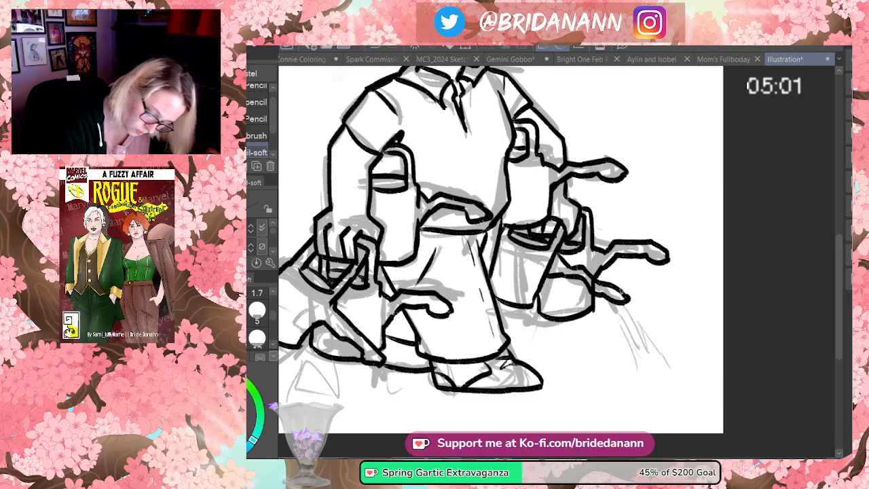
pyautogui.hotkey('ctrl', 'z')
pyautogui.moveTo(561, 274); pyautogui.dragTo(626, 303)
pyautogui.press('e')
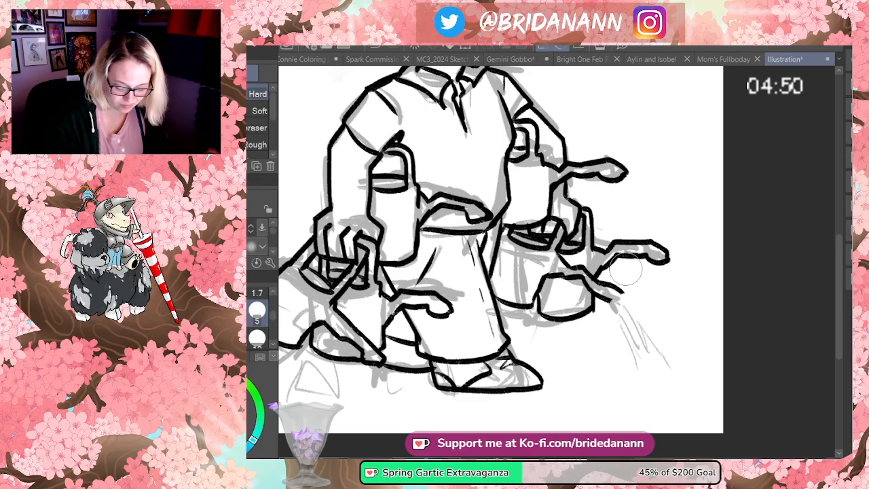
pyautogui.press('p')
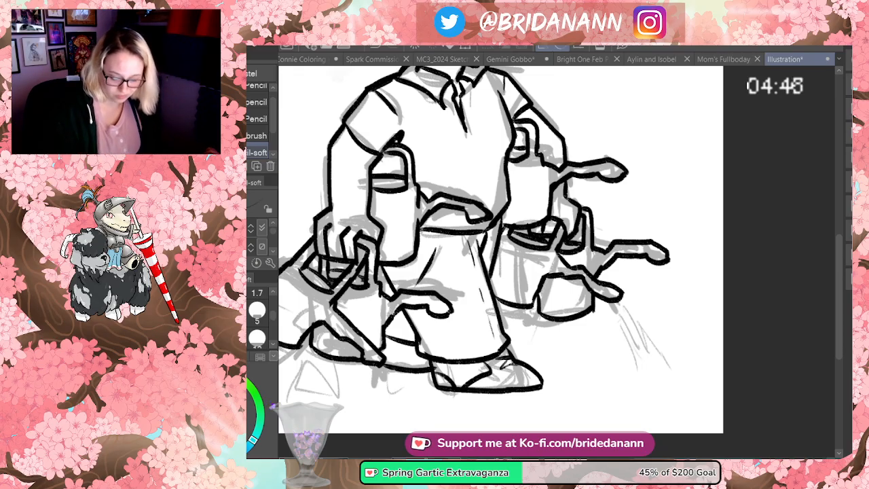
# - Hide the faded rough sketch and check the clean line drawing as a whole
pyautogui.click(851, 285)
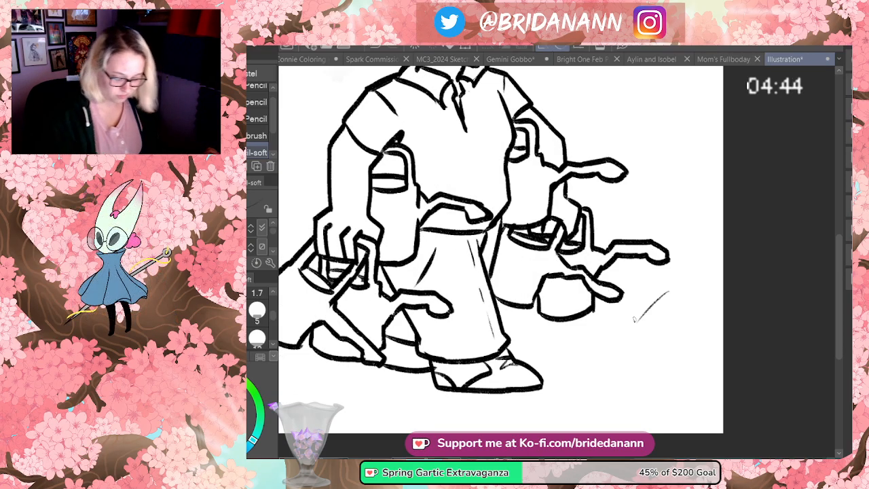
pyautogui.moveTo(617, 257); pyautogui.dragTo(592, 288)
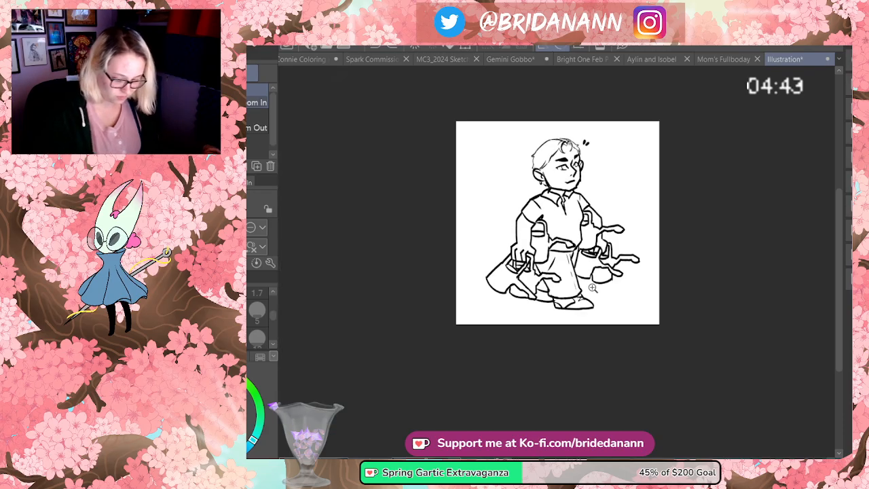
pyautogui.click(572, 167)
pyautogui.click(613, 168)
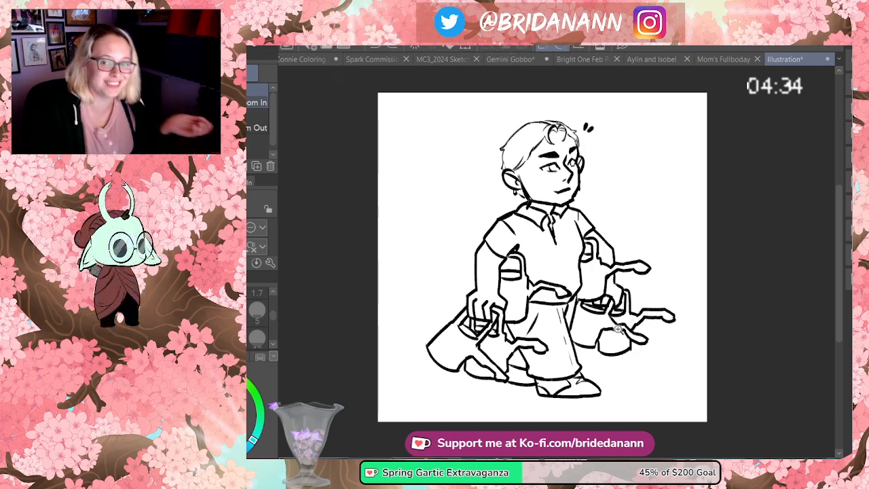
pyautogui.hotkey('ctrl', '-')
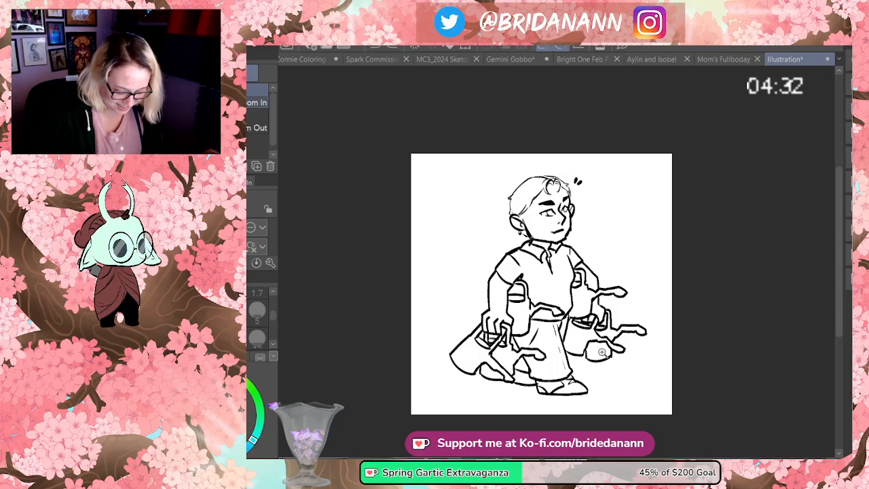
pyautogui.moveTo(572, 334); pyautogui.dragTo(649, 327)
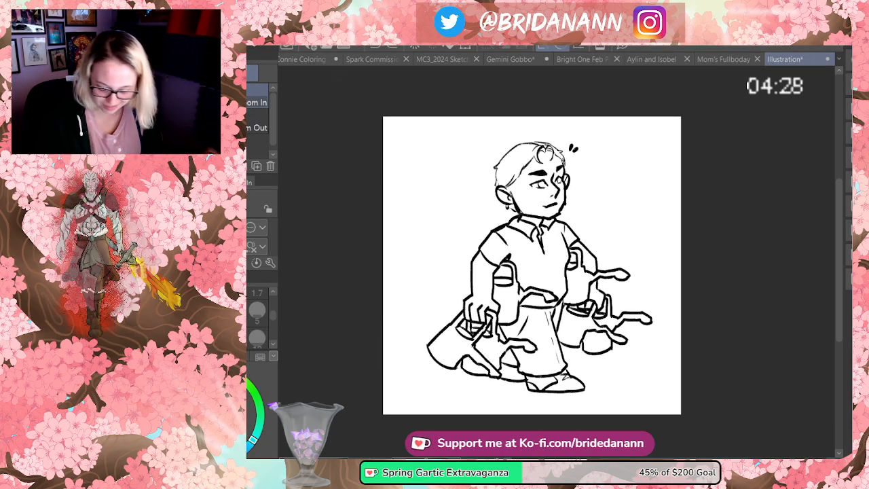
pyautogui.click(599, 375)
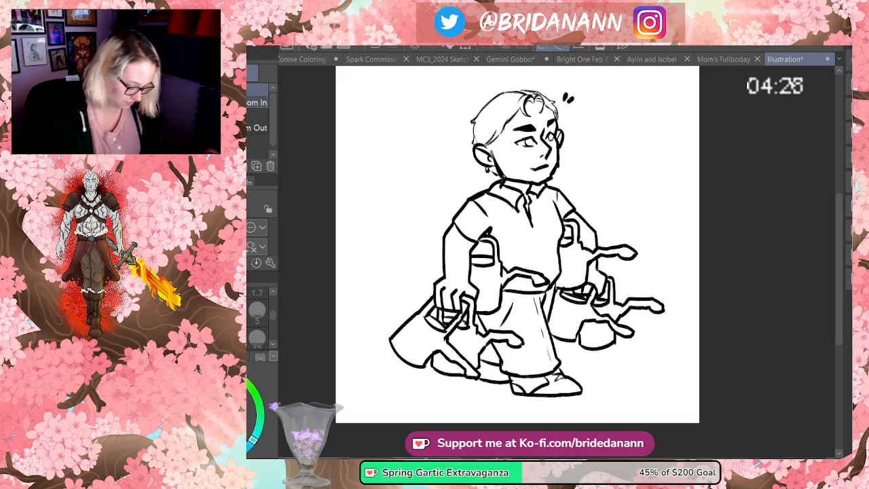
# - Draw pale blue water streaks beneath the lower containers' spouts and color the water inside the container openings
pyautogui.press('p')
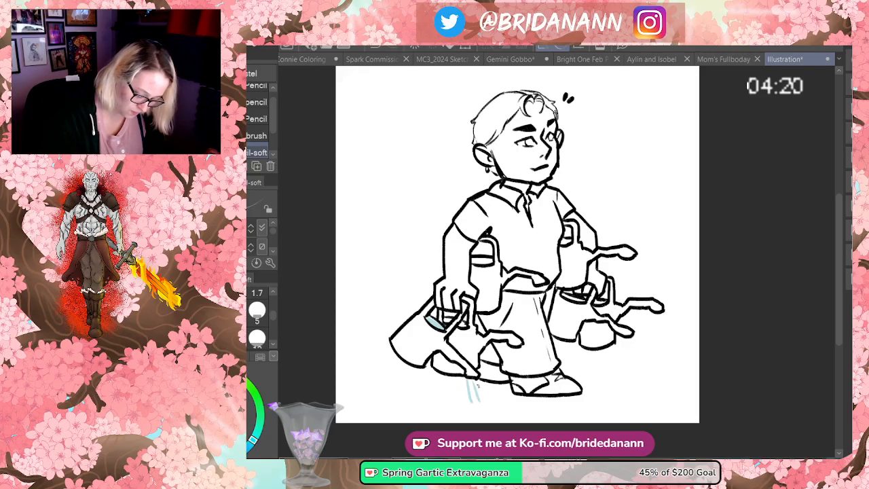
pyautogui.moveTo(480, 383); pyautogui.dragTo(485, 400)
pyautogui.moveTo(621, 341)
pyautogui.mouseDown()
pyautogui.moveTo(628, 370)
pyautogui.moveTo(649, 366)
pyautogui.mouseUp()
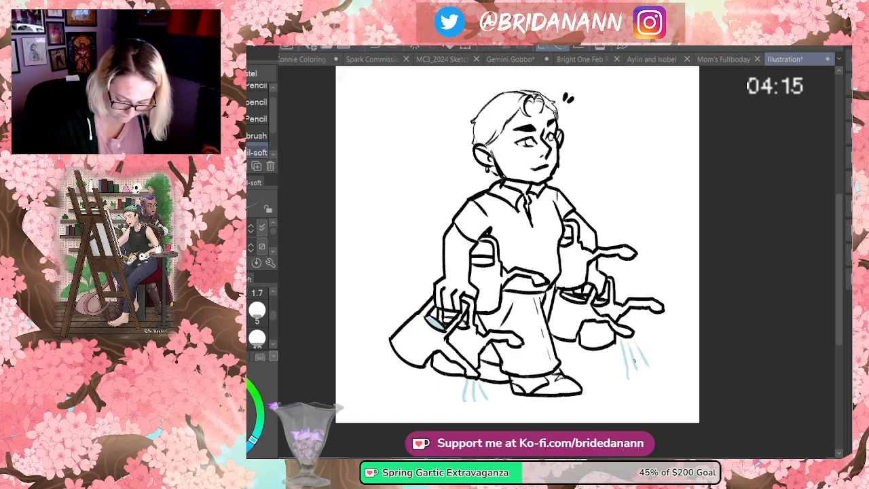
pyautogui.moveTo(629, 380); pyautogui.dragTo(637, 383)
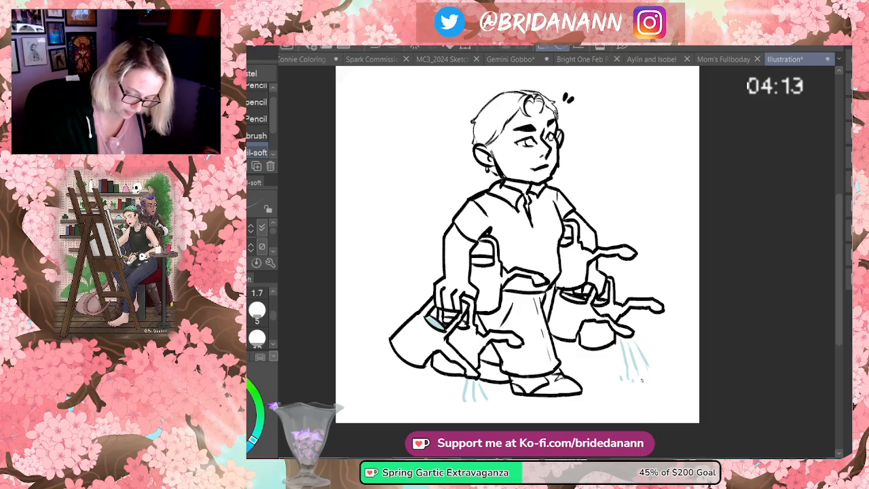
pyautogui.moveTo(567, 299); pyautogui.dragTo(578, 298)
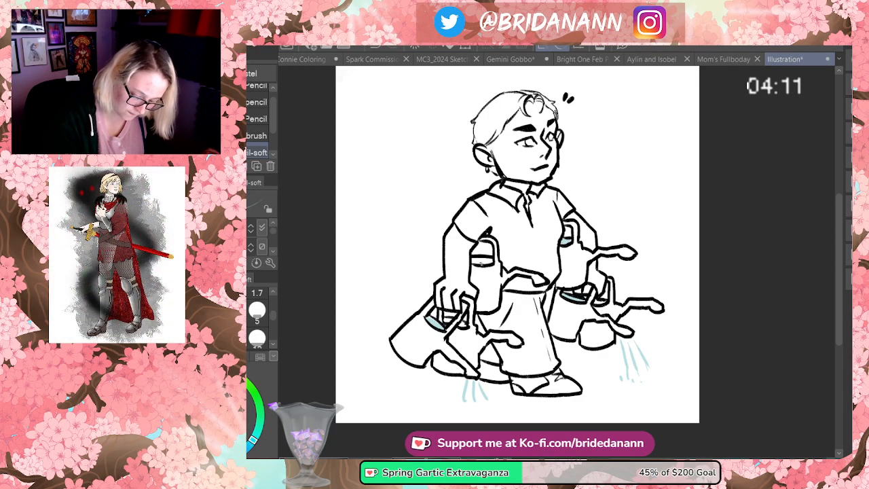
pyautogui.moveTo(472, 262); pyautogui.dragTo(491, 261)
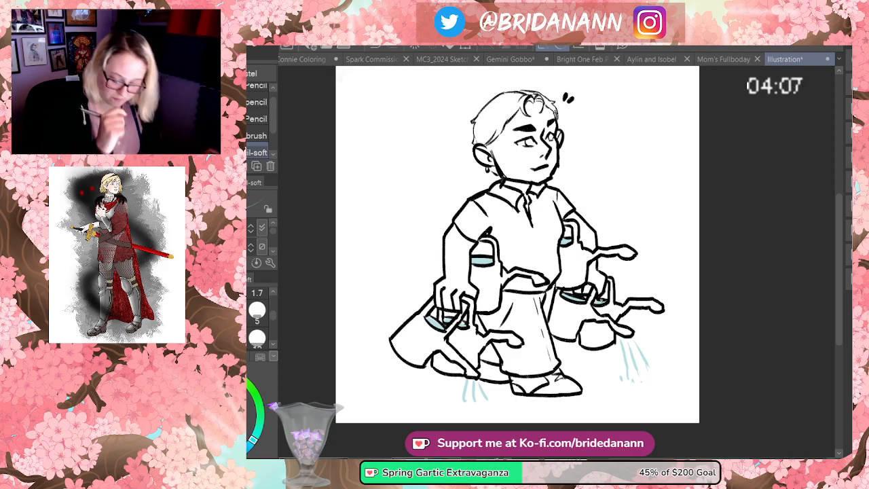
pyautogui.moveTo(433, 324); pyautogui.dragTo(439, 336)
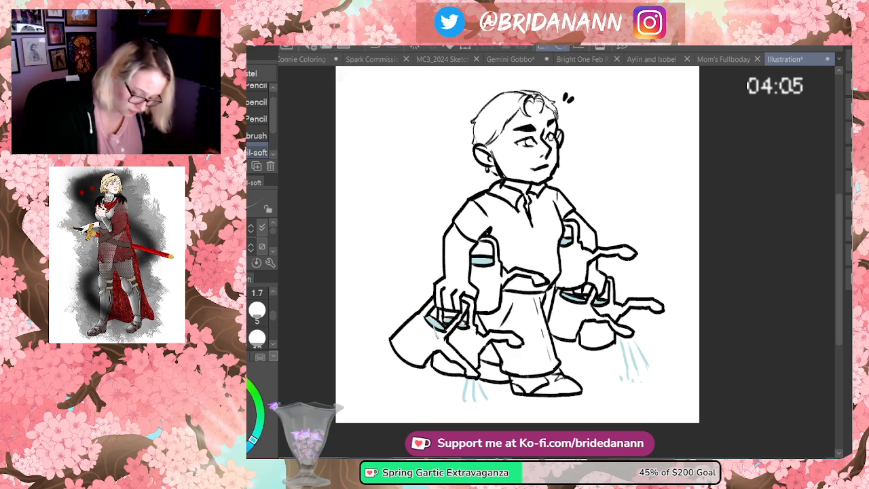
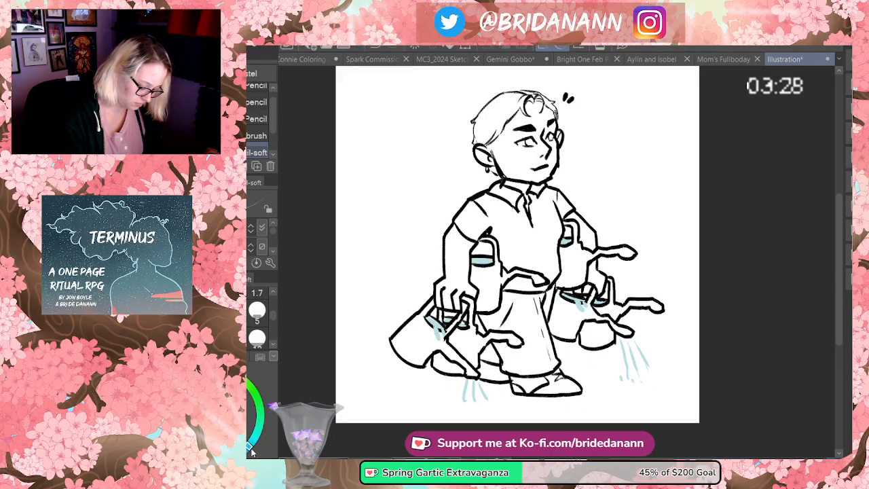
# - Paint a solid teal ground area across the full width of the lower canvas with brush size 12
pyautogui.moveTo(253, 441); pyautogui.dragTo(257, 434)
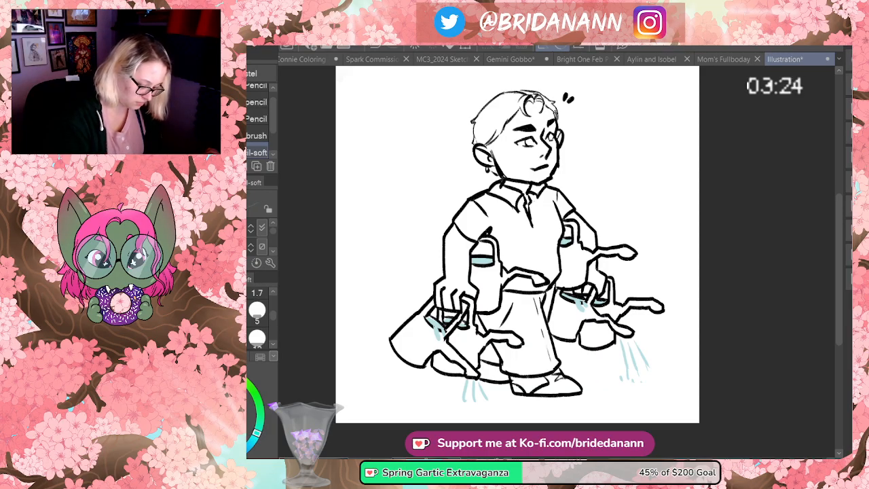
pyautogui.moveTo(273, 316); pyautogui.dragTo(274, 323)
pyautogui.click(262, 302)
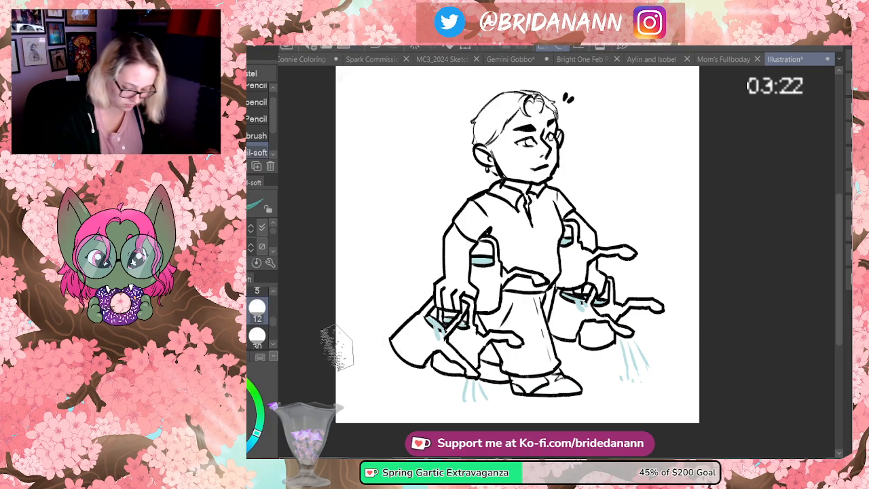
pyautogui.moveTo(309, 363); pyautogui.dragTo(779, 357)
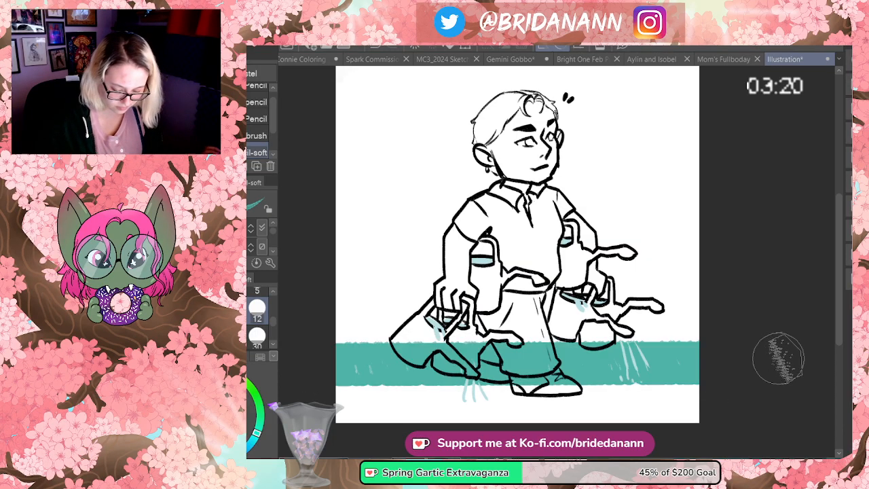
pyautogui.moveTo(314, 398); pyautogui.dragTo(747, 406)
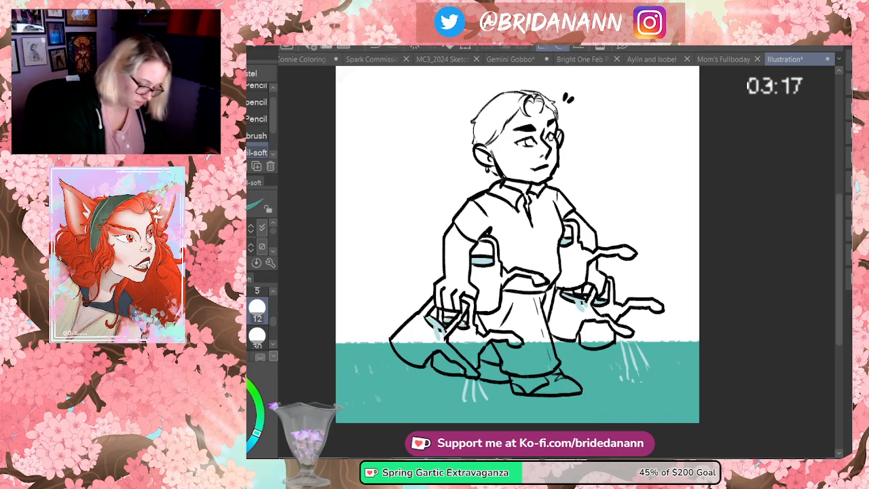
# - Add tall and short teal grass blades along the upper edge of the ground on both sides of the figure
pyautogui.moveTo(349, 343); pyautogui.dragTo(383, 309)
pyautogui.moveTo(647, 339)
pyautogui.mouseDown()
pyautogui.moveTo(646, 329)
pyautogui.moveTo(668, 330)
pyautogui.mouseUp()
pyautogui.moveTo(679, 341); pyautogui.dragTo(677, 288)
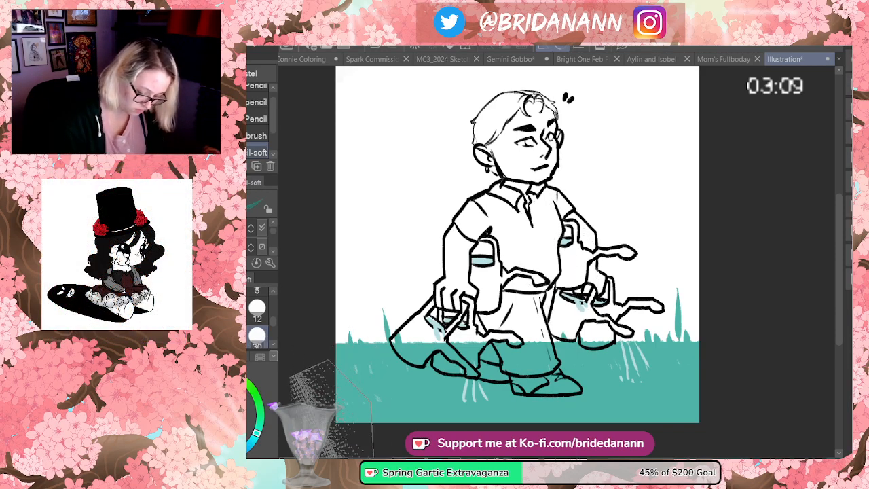
# - Paint a darker teal strip with grass tufts across the very bottom of the ground using brush size 30
pyautogui.click(257, 335)
pyautogui.click(326, 403)
pyautogui.keyDown('shift'); pyautogui.click(796, 405); pyautogui.keyUp('shift')
pyautogui.moveTo(345, 420); pyautogui.dragTo(493, 416)
pyautogui.moveTo(393, 426); pyautogui.dragTo(758, 409)
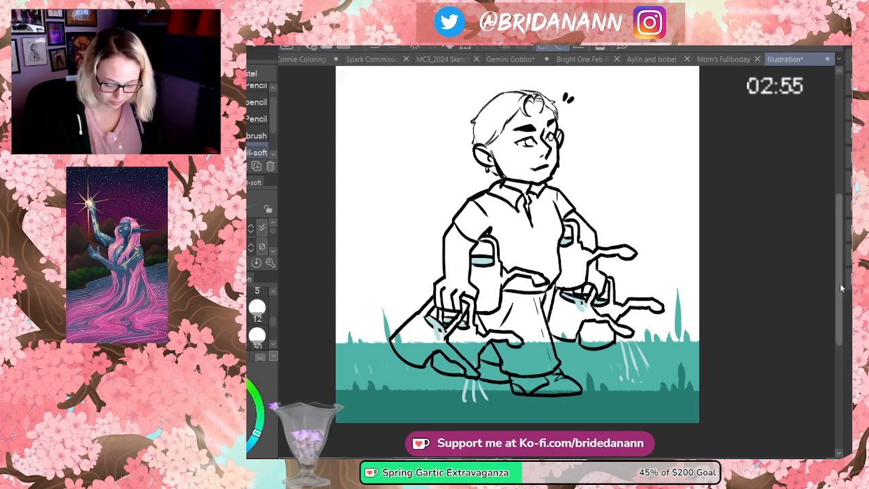
# - Paint a wide brown band behind the figure, rising from the teal grass to elbow height, with brush size 30
pyautogui.moveTo(841, 284); pyautogui.dragTo(841, 282)
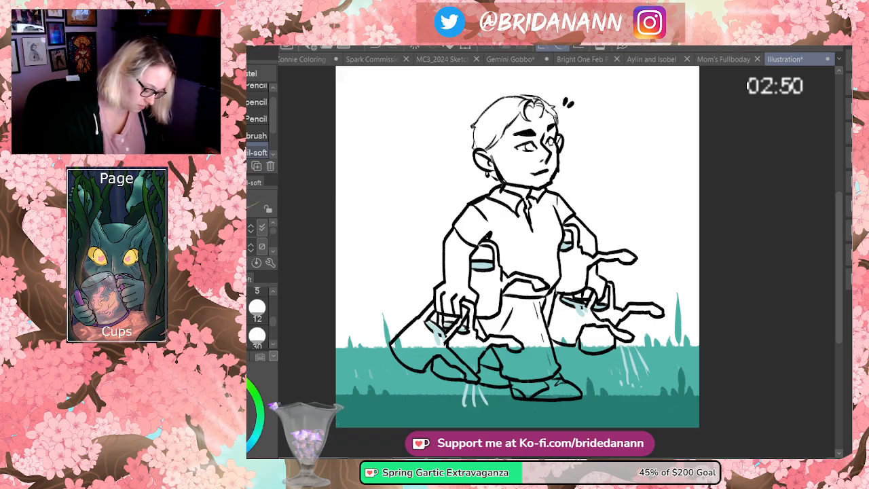
pyautogui.click(257, 336)
pyautogui.keyDown('shift'); pyautogui.click(800, 336); pyautogui.keyUp('shift')
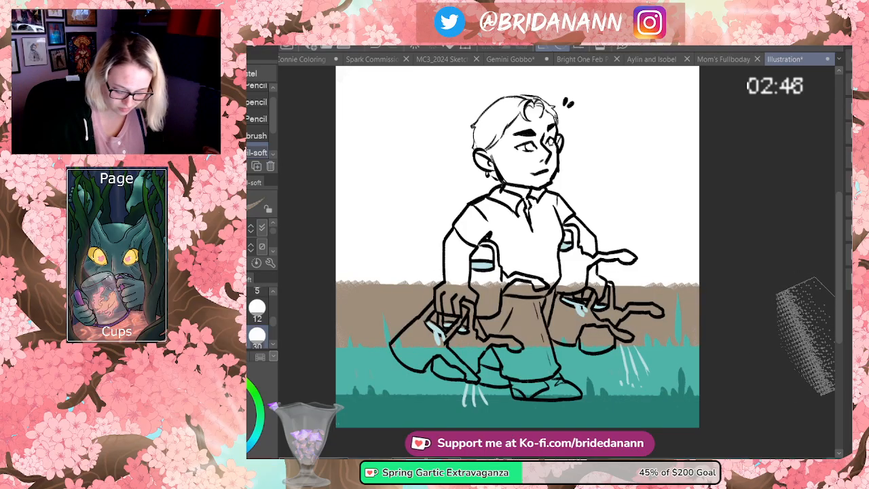
pyautogui.click(343, 323)
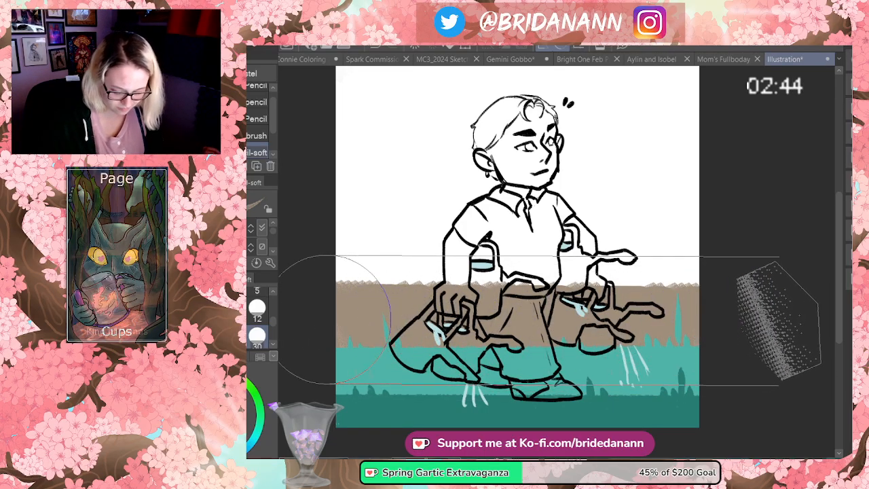
pyautogui.keyDown('shift'); pyautogui.click(792, 324); pyautogui.keyUp('shift')
pyautogui.click(342, 316)
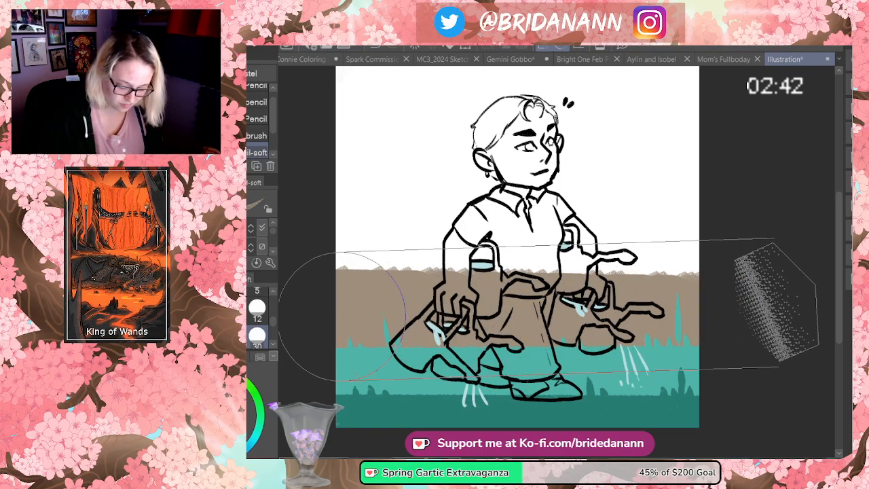
pyautogui.keyDown('shift'); pyautogui.click(783, 313); pyautogui.keyUp('shift')
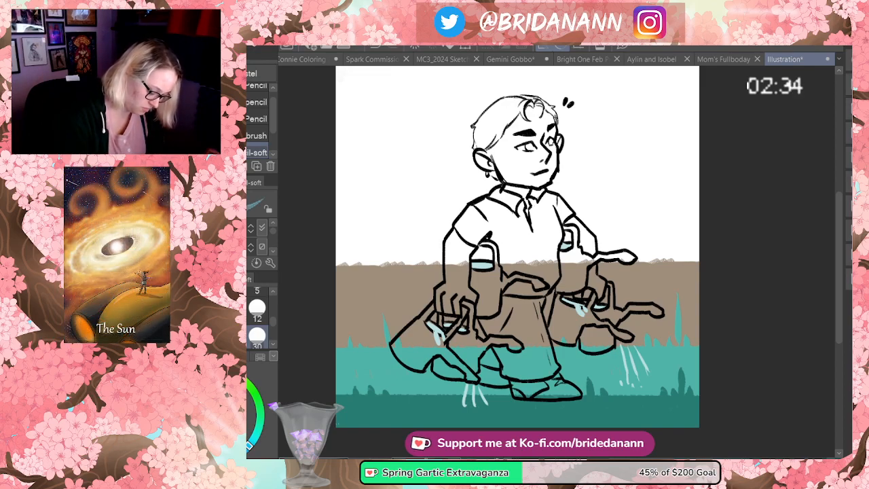
# - Color the figure's shirt medium blue and the trousers dark slate blue
pyautogui.moveTo(475, 203)
pyautogui.mouseDown()
pyautogui.moveTo(464, 222)
pyautogui.moveTo(478, 209)
pyautogui.moveTo(457, 222)
pyautogui.moveTo(468, 228)
pyautogui.moveTo(488, 222)
pyautogui.moveTo(481, 216)
pyautogui.moveTo(500, 216)
pyautogui.moveTo(491, 205)
pyautogui.moveTo(502, 196)
pyautogui.moveTo(519, 212)
pyautogui.moveTo(500, 237)
pyautogui.moveTo(505, 248)
pyautogui.moveTo(486, 236)
pyautogui.moveTo(513, 268)
pyautogui.moveTo(519, 242)
pyautogui.moveTo(546, 261)
pyautogui.mouseUp()
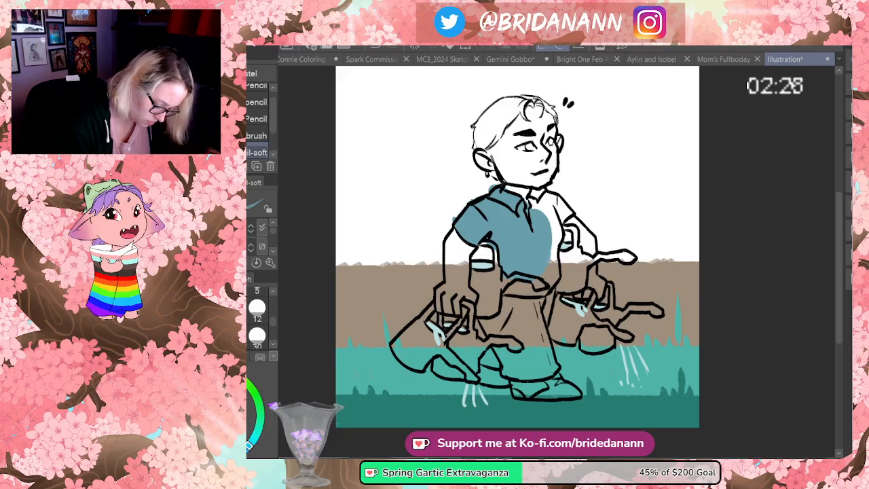
pyautogui.moveTo(540, 194)
pyautogui.mouseDown()
pyautogui.moveTo(558, 228)
pyautogui.moveTo(563, 203)
pyautogui.mouseUp()
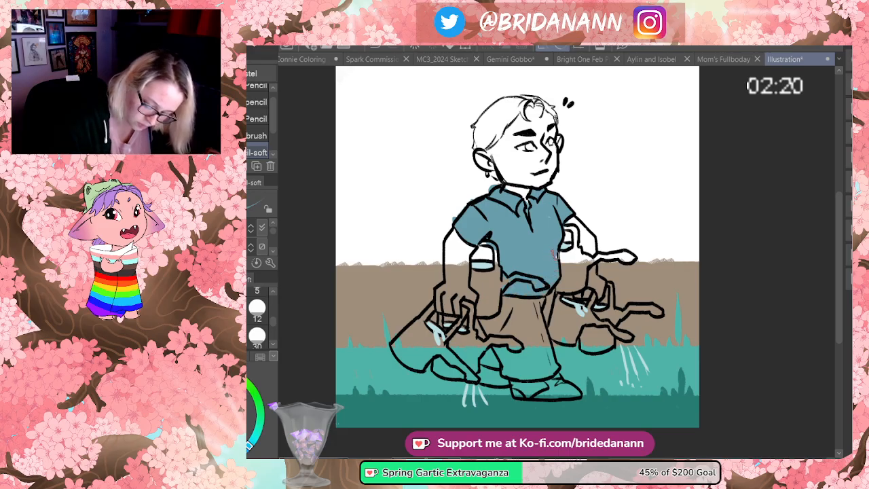
pyautogui.moveTo(516, 298)
pyautogui.mouseDown()
pyautogui.moveTo(513, 329)
pyautogui.moveTo(515, 292)
pyautogui.moveTo(537, 328)
pyautogui.moveTo(509, 327)
pyautogui.moveTo(506, 306)
pyautogui.moveTo(485, 324)
pyautogui.moveTo(495, 341)
pyautogui.moveTo(488, 328)
pyautogui.moveTo(489, 349)
pyautogui.moveTo(478, 325)
pyautogui.moveTo(481, 345)
pyautogui.moveTo(513, 368)
pyautogui.moveTo(504, 371)
pyautogui.moveTo(552, 365)
pyautogui.moveTo(532, 309)
pyautogui.moveTo(510, 301)
pyautogui.moveTo(522, 367)
pyautogui.mouseUp()
pyautogui.hotkey('ctrl', 'z')
pyautogui.moveTo(531, 311); pyautogui.dragTo(541, 363)
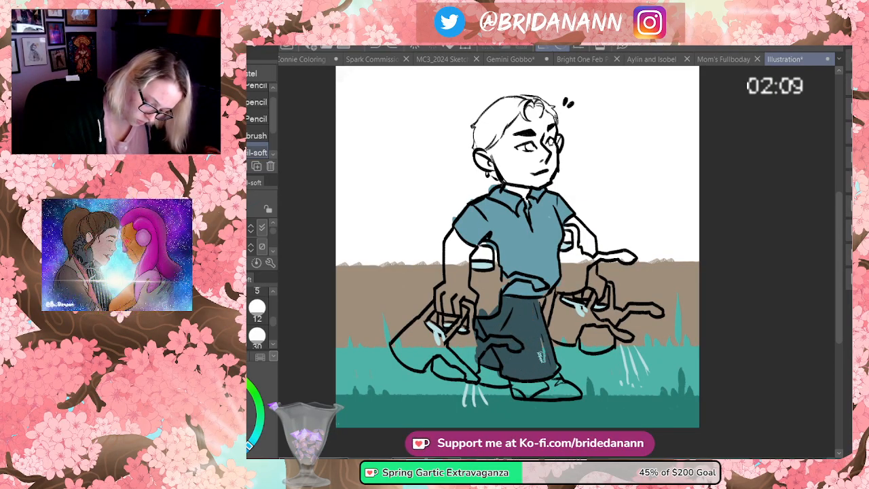
pyautogui.moveTo(541, 325); pyautogui.dragTo(553, 367)
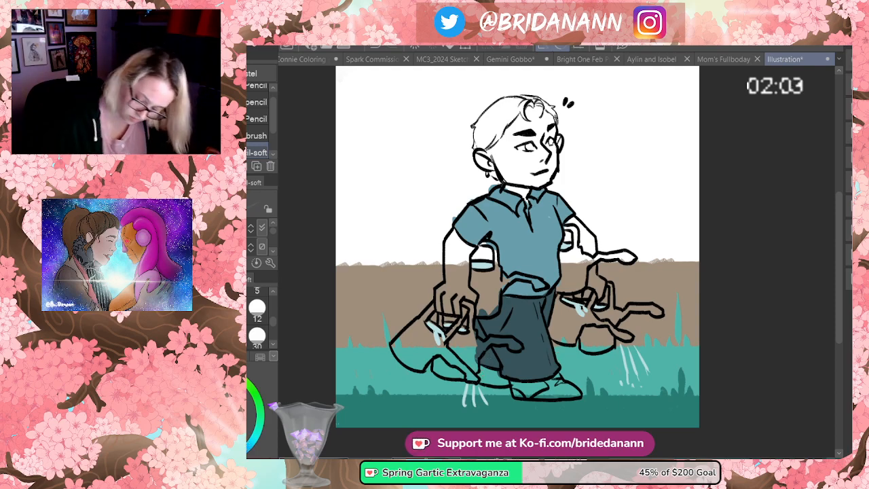
# - Color the figure's shoes brown and fill the face, neck, ears, arms and hands with a light beige skin tone
pyautogui.moveTo(484, 373)
pyautogui.mouseDown()
pyautogui.moveTo(532, 391)
pyautogui.moveTo(523, 391)
pyautogui.moveTo(515, 386)
pyautogui.moveTo(563, 395)
pyautogui.moveTo(558, 380)
pyautogui.moveTo(544, 393)
pyautogui.moveTo(578, 391)
pyautogui.moveTo(558, 384)
pyautogui.mouseUp()
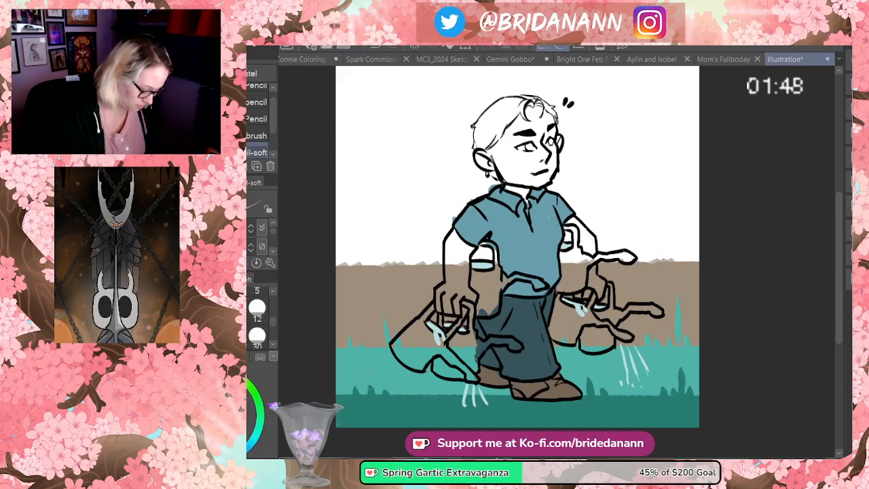
pyautogui.moveTo(502, 148)
pyautogui.mouseDown()
pyautogui.moveTo(505, 169)
pyautogui.moveTo(523, 129)
pyautogui.moveTo(536, 156)
pyautogui.moveTo(509, 177)
pyautogui.moveTo(516, 119)
pyautogui.moveTo(533, 157)
pyautogui.moveTo(543, 112)
pyautogui.moveTo(556, 170)
pyautogui.mouseUp()
pyautogui.moveTo(557, 133); pyautogui.dragTo(559, 150)
pyautogui.moveTo(507, 184); pyautogui.dragTo(531, 168)
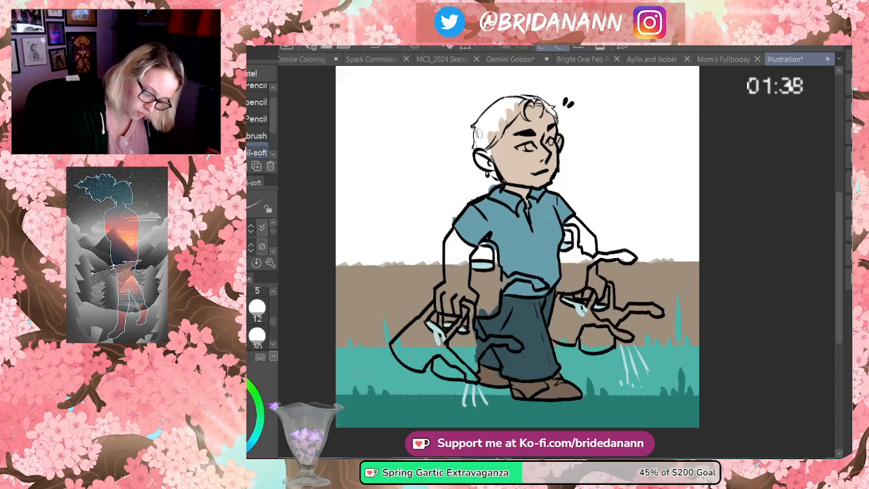
pyautogui.moveTo(484, 152); pyautogui.dragTo(492, 168)
pyautogui.moveTo(465, 234)
pyautogui.mouseDown()
pyautogui.moveTo(451, 260)
pyautogui.moveTo(443, 309)
pyautogui.mouseUp()
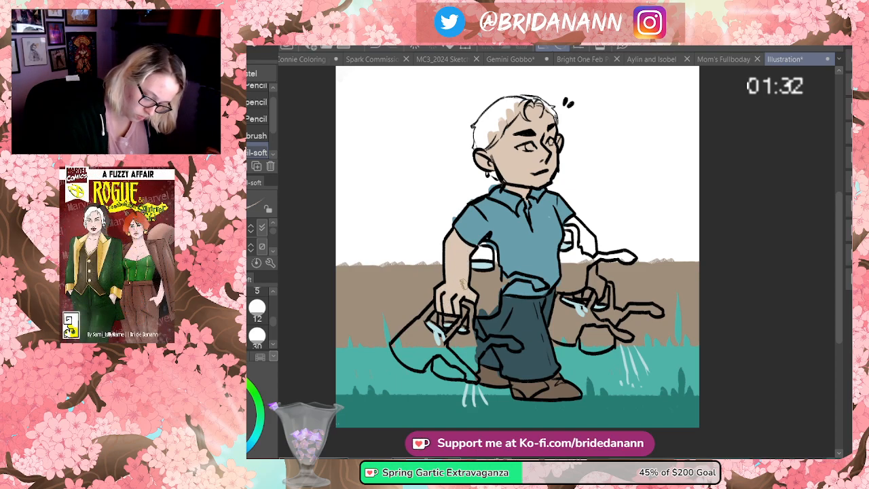
pyautogui.moveTo(571, 239)
pyautogui.mouseDown()
pyautogui.moveTo(587, 243)
pyautogui.moveTo(590, 286)
pyautogui.moveTo(600, 290)
pyautogui.mouseUp()
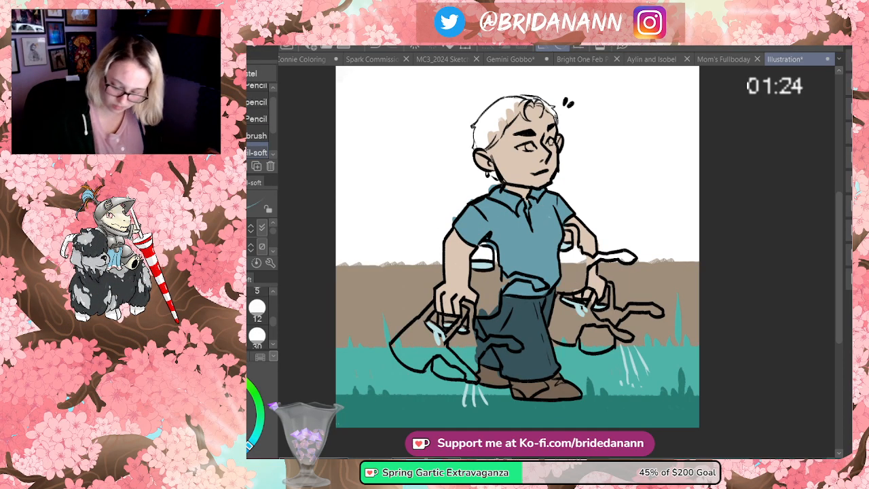
# - Fill the shirt gap inside the near upper watering can's handle blue and color the two near lower watering cans gray
pyautogui.moveTo(484, 249); pyautogui.dragTo(508, 245)
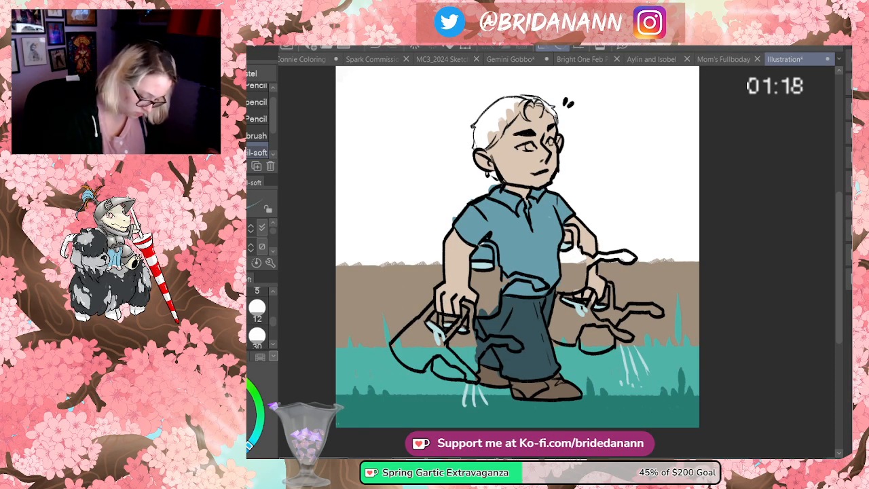
pyautogui.moveTo(411, 342)
pyautogui.mouseDown()
pyautogui.moveTo(413, 365)
pyautogui.moveTo(429, 348)
pyautogui.mouseUp()
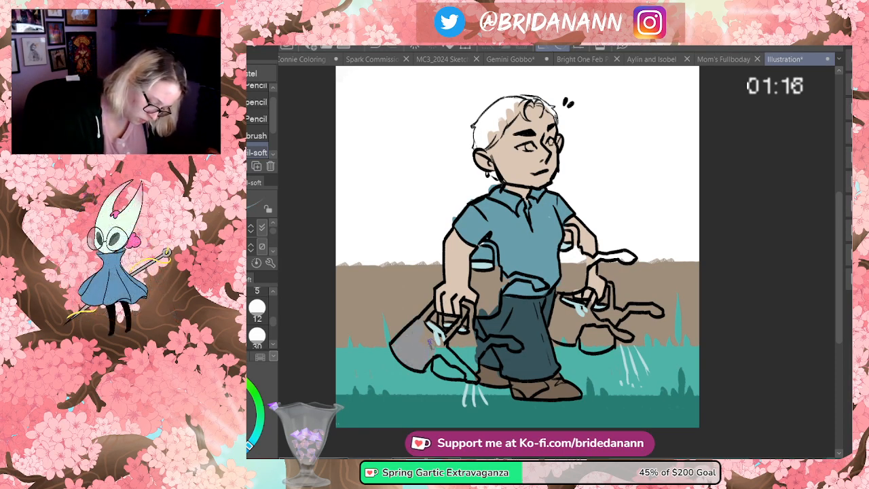
pyautogui.moveTo(435, 309)
pyautogui.mouseDown()
pyautogui.moveTo(440, 349)
pyautogui.moveTo(449, 354)
pyautogui.mouseUp()
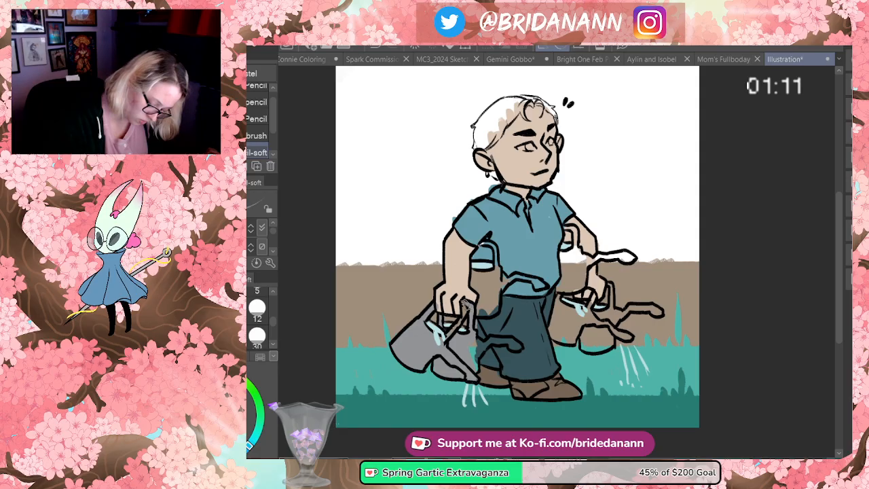
pyautogui.moveTo(469, 353)
pyautogui.mouseDown()
pyautogui.moveTo(492, 338)
pyautogui.moveTo(517, 345)
pyautogui.mouseUp()
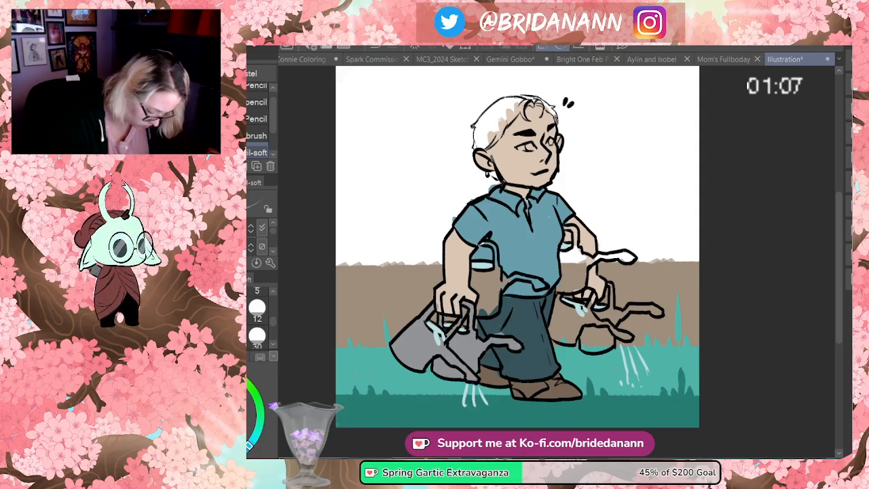
# - Color the far lower watering cans and the one by the near elbow orange, and the can under the far arm gray
pyautogui.moveTo(609, 311)
pyautogui.mouseDown()
pyautogui.moveTo(590, 336)
pyautogui.moveTo(595, 331)
pyautogui.moveTo(555, 312)
pyautogui.moveTo(561, 298)
pyautogui.moveTo(556, 333)
pyautogui.moveTo(564, 308)
pyautogui.mouseUp()
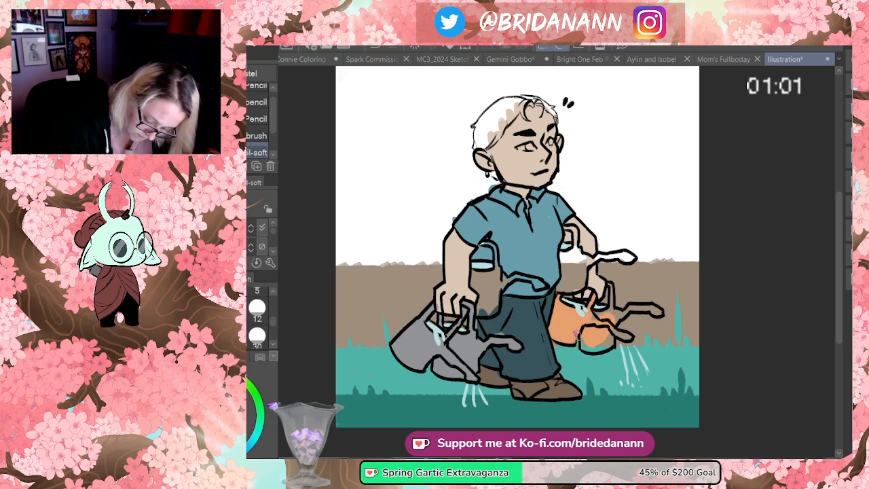
pyautogui.moveTo(609, 285)
pyautogui.mouseDown()
pyautogui.moveTo(609, 313)
pyautogui.moveTo(591, 317)
pyautogui.moveTo(605, 313)
pyautogui.moveTo(582, 345)
pyautogui.moveTo(622, 334)
pyautogui.moveTo(630, 315)
pyautogui.moveTo(615, 313)
pyautogui.moveTo(658, 312)
pyautogui.mouseUp()
pyautogui.moveTo(564, 285); pyautogui.dragTo(569, 257)
pyautogui.hotkey('ctrl', 'z')
pyautogui.moveTo(476, 275)
pyautogui.mouseDown()
pyautogui.moveTo(485, 241)
pyautogui.moveTo(494, 282)
pyautogui.moveTo(482, 289)
pyautogui.moveTo(480, 312)
pyautogui.moveTo(505, 283)
pyautogui.mouseUp()
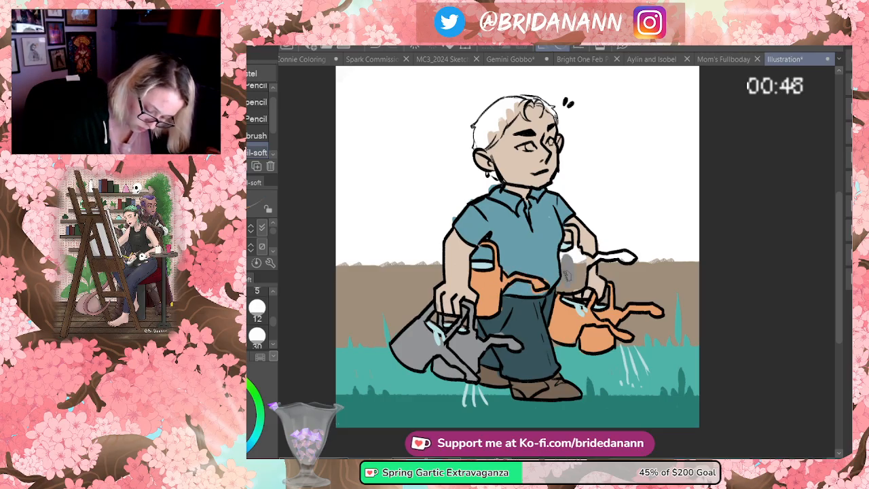
pyautogui.moveTo(578, 271); pyautogui.dragTo(569, 259)
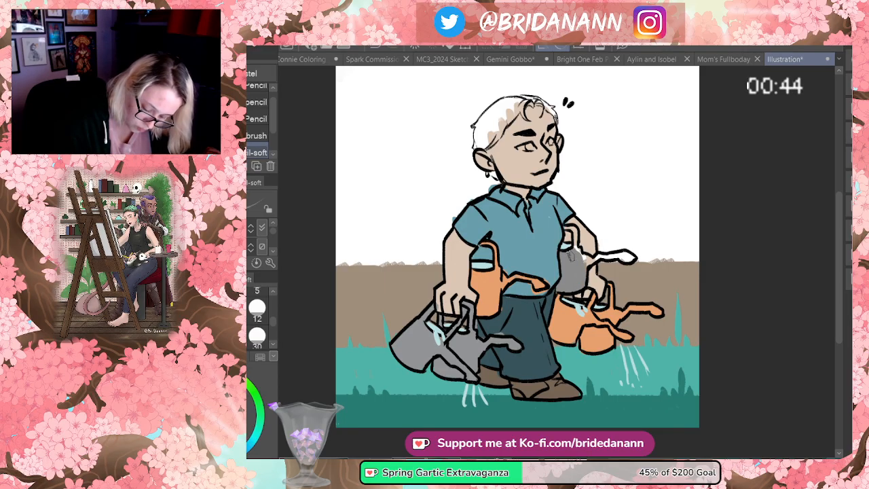
pyautogui.moveTo(569, 228)
pyautogui.mouseDown()
pyautogui.moveTo(582, 259)
pyautogui.moveTo(635, 257)
pyautogui.mouseUp()
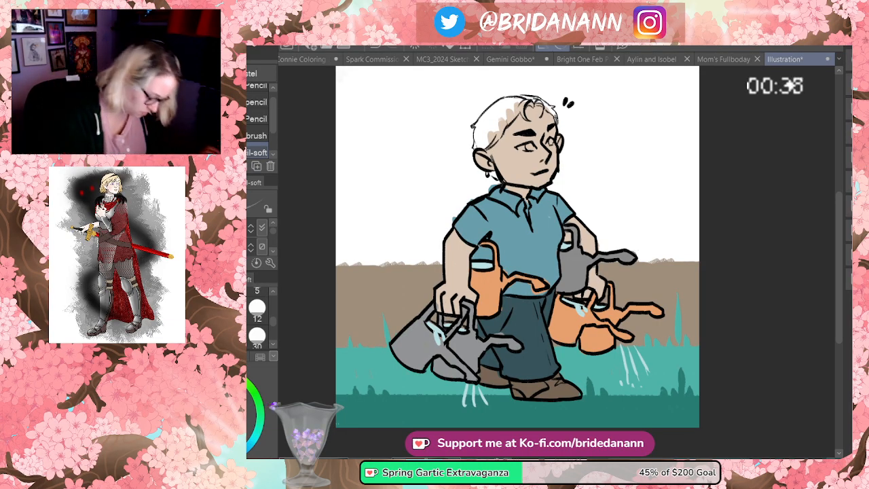
# - Color the figure's hair dark brown and the eyes light blue
pyautogui.moveTo(486, 136)
pyautogui.mouseDown()
pyautogui.moveTo(504, 107)
pyautogui.moveTo(484, 136)
pyautogui.moveTo(508, 115)
pyautogui.mouseUp()
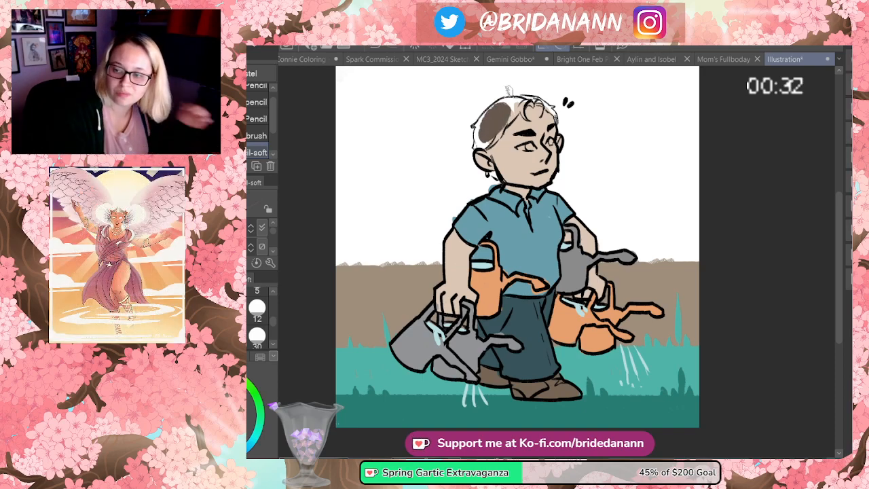
pyautogui.moveTo(479, 125); pyautogui.dragTo(485, 145)
pyautogui.moveTo(486, 110)
pyautogui.mouseDown()
pyautogui.moveTo(535, 100)
pyautogui.moveTo(547, 110)
pyautogui.mouseUp()
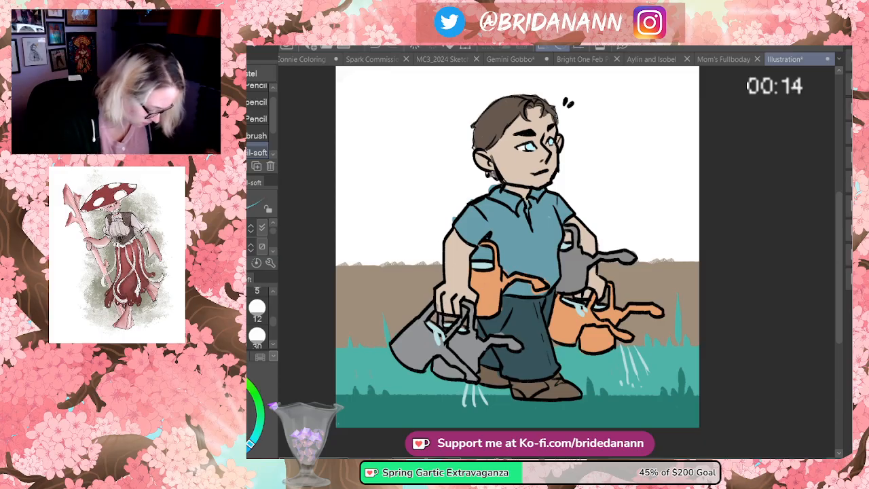
# - Fill the white sky behind the figure with light blue
pyautogui.press('g')
pyautogui.click(449, 165)
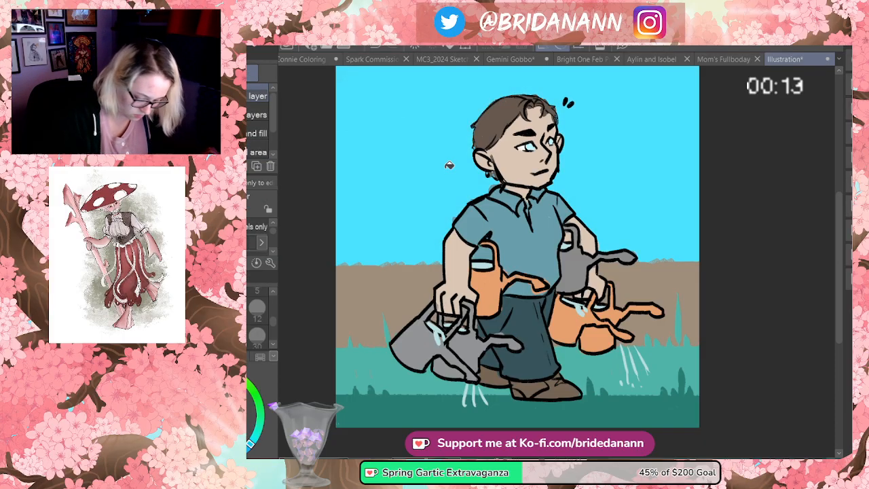
pyautogui.click(427, 157)
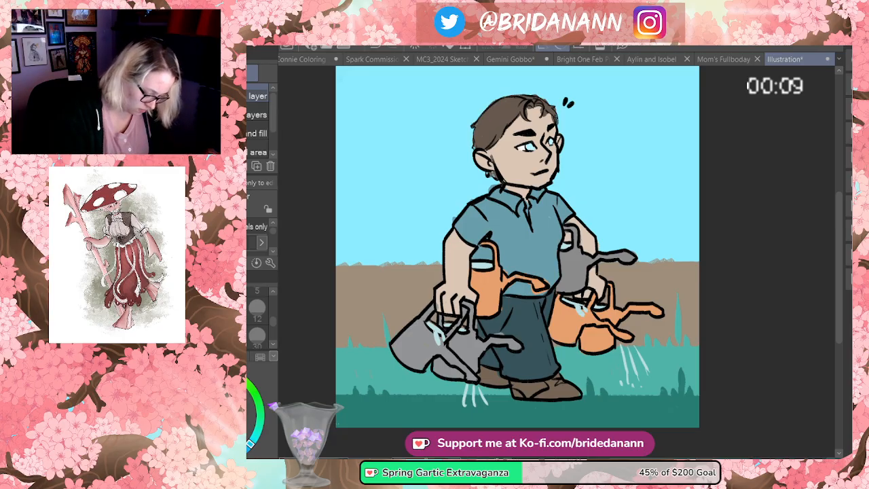
# - Paint flat-bottomed white clouds with rounded tops in the sky on both sides of the figure's head
pyautogui.press('p')
pyautogui.moveTo(841, 196); pyautogui.dragTo(839, 184)
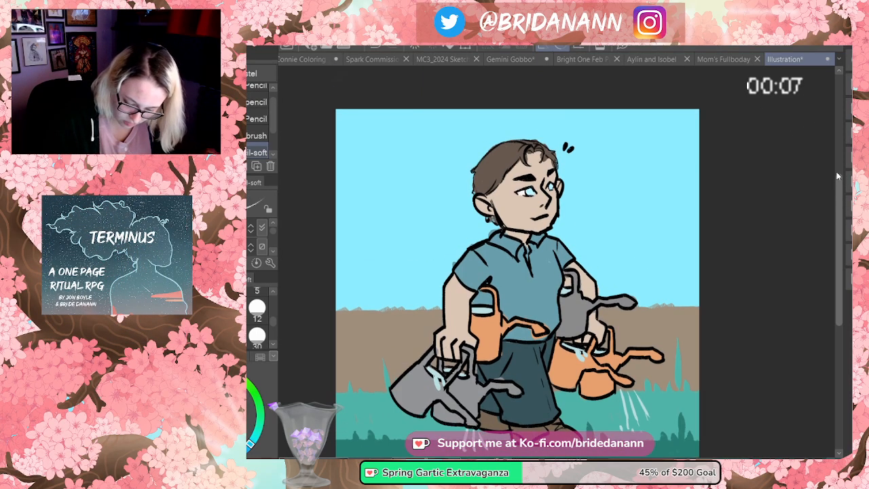
pyautogui.moveTo(663, 110)
pyautogui.mouseDown()
pyautogui.moveTo(654, 140)
pyautogui.moveTo(565, 170)
pyautogui.moveTo(699, 163)
pyautogui.mouseUp()
pyautogui.moveTo(337, 151)
pyautogui.mouseDown()
pyautogui.moveTo(372, 144)
pyautogui.moveTo(467, 198)
pyautogui.mouseUp()
pyautogui.moveTo(336, 223); pyautogui.dragTo(465, 206)
pyautogui.hotkey('ctrl', 'z')
pyautogui.moveTo(337, 216); pyautogui.dragTo(467, 204)
pyautogui.moveTo(328, 168)
pyautogui.mouseDown()
pyautogui.moveTo(401, 194)
pyautogui.moveTo(451, 198)
pyautogui.mouseUp()
pyautogui.moveTo(571, 146)
pyautogui.mouseDown()
pyautogui.moveTo(625, 142)
pyautogui.moveTo(693, 116)
pyautogui.moveTo(645, 160)
pyautogui.moveTo(760, 138)
pyautogui.mouseUp()
# - Examine the whole colored illustration of the figure with the watering cans
pyautogui.hotkey('ctrl', 'space')
pyautogui.moveTo(604, 221); pyautogui.dragTo(578, 86)
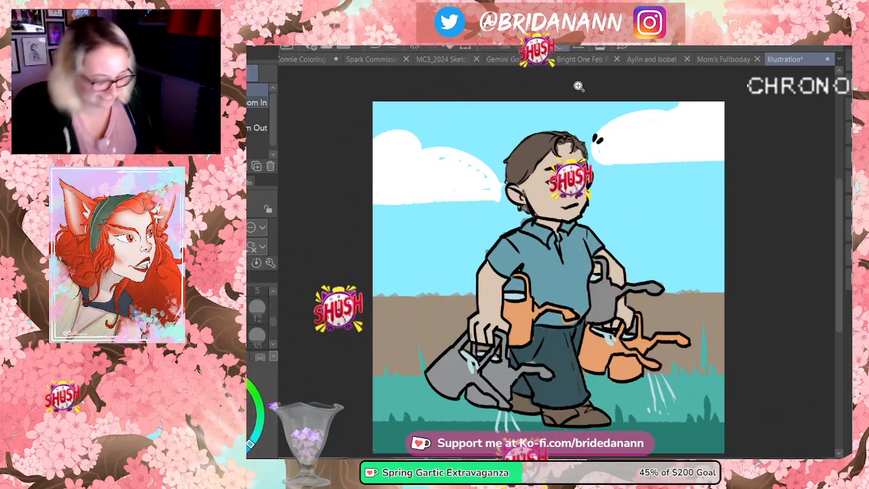
pyautogui.scroll(-2, 706, 238)
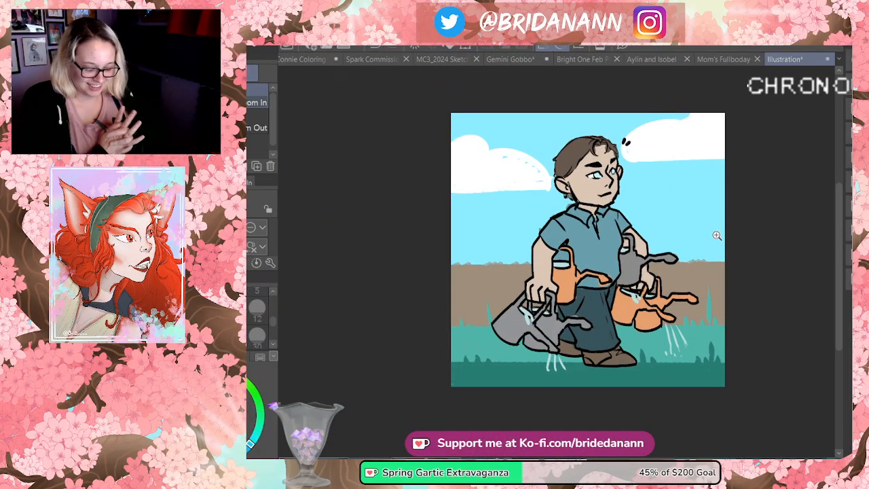
pyautogui.scroll(-1, 720, 234)
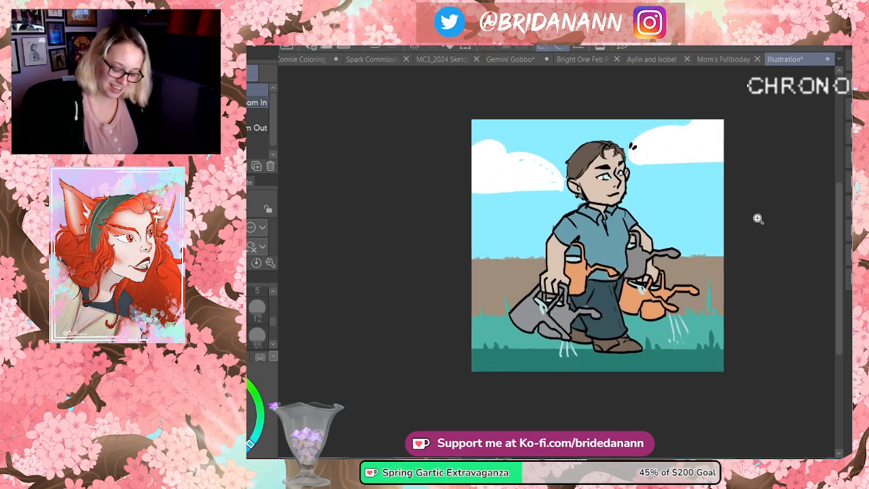
pyautogui.scroll(1, 759, 220)
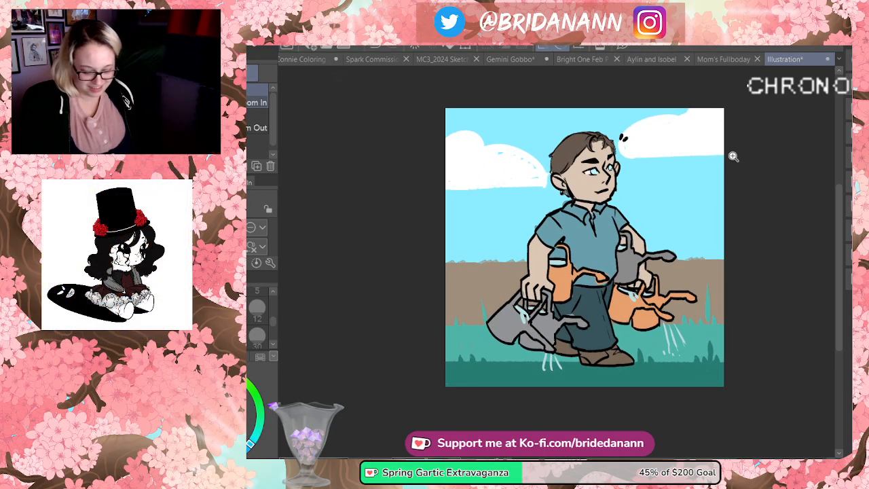
pyautogui.scroll(-1, 740, 144)
pyautogui.scroll(2, 751, 133)
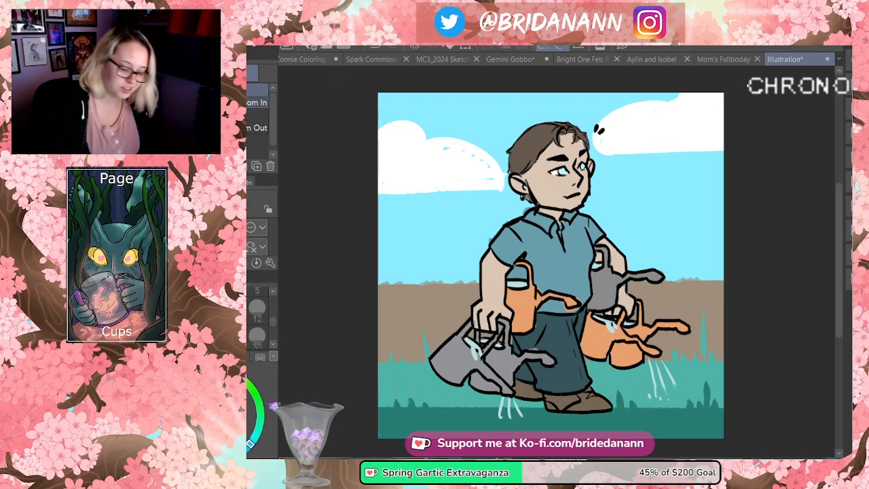
pyautogui.scroll(-1, 675, 241)
pyautogui.scroll(1, 659, 190)
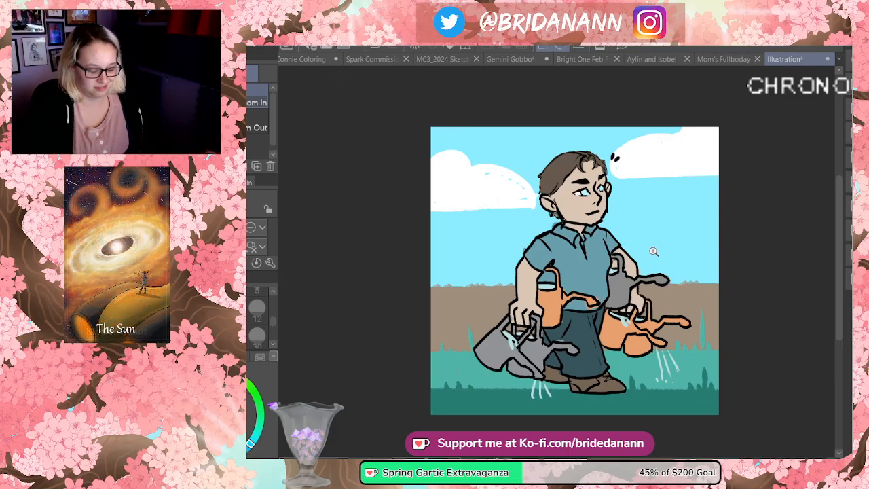
pyautogui.scroll(-2, 653, 252)
pyautogui.scroll(1, 659, 237)
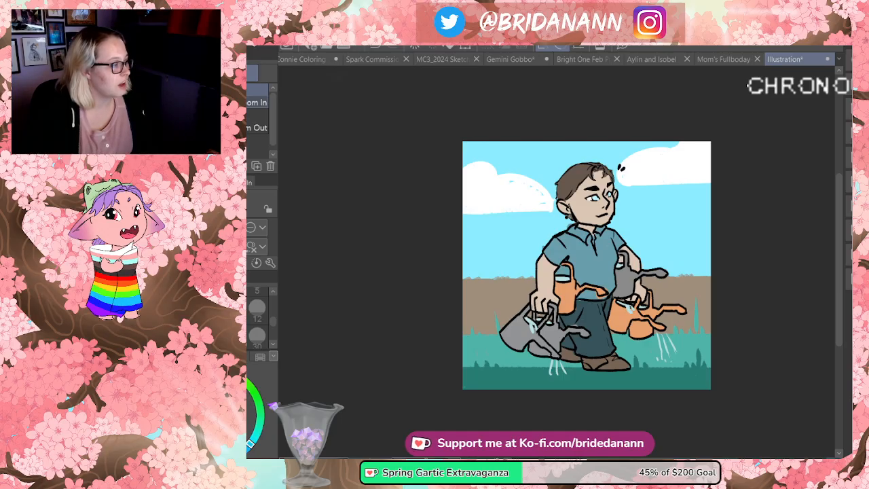
# - Switch to Discord and examine the posted line drawing of the pointed-eared figure in a petal dress at enlarged size
pyautogui.hotkey('alt', 'Tab')
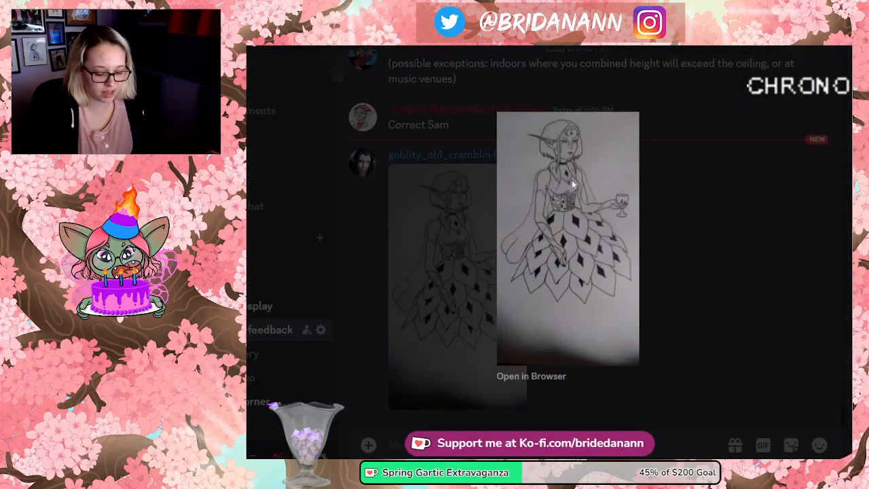
pyautogui.click(476, 225)
pyautogui.click(454, 232)
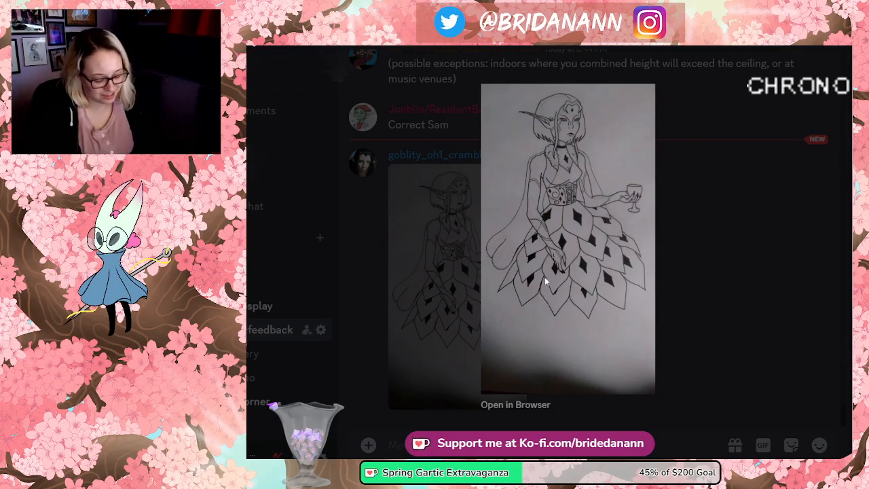
pyautogui.click(698, 223)
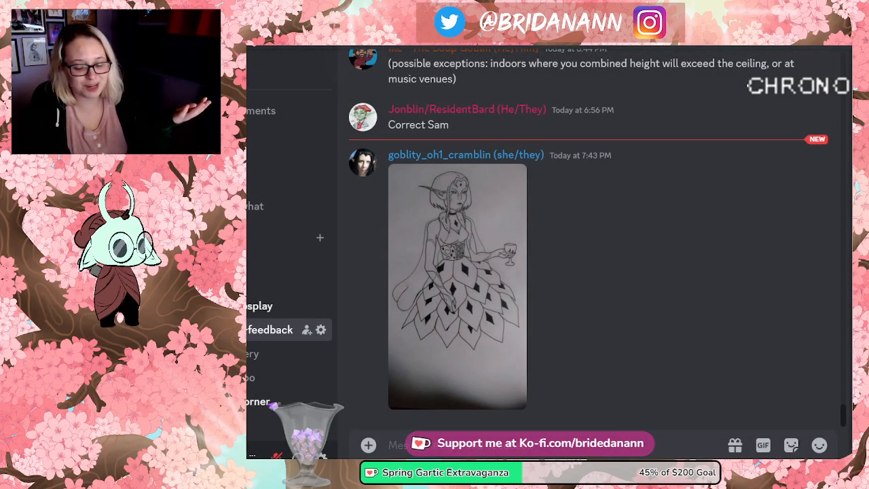
# - Switch back to Clip Studio Paint and bring up the Spark Commission illustration
pyautogui.hotkey('alt', 'Tab')
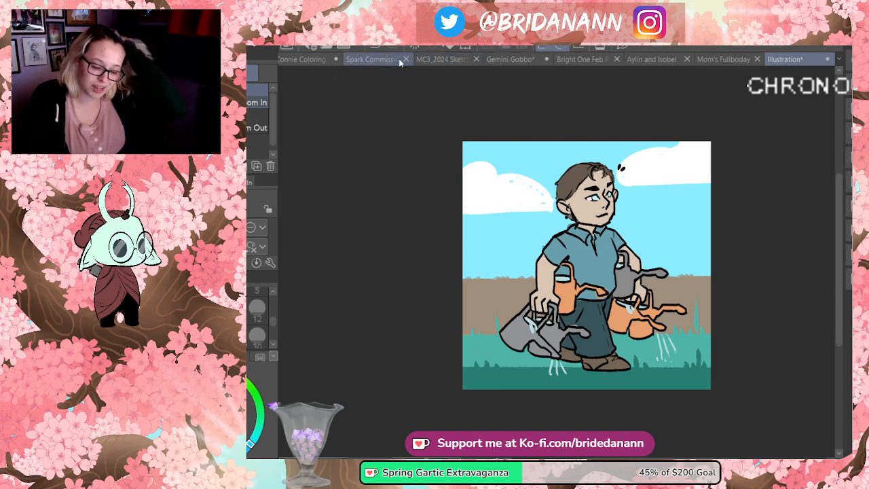
pyautogui.click(372, 59)
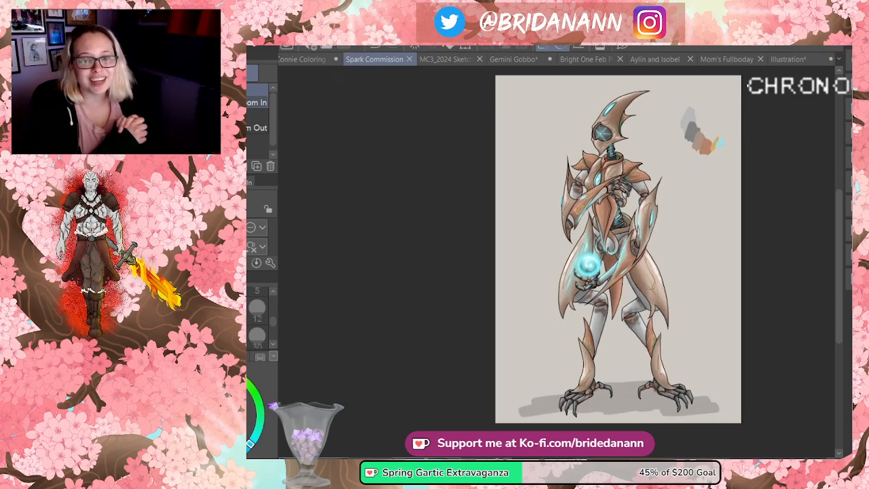